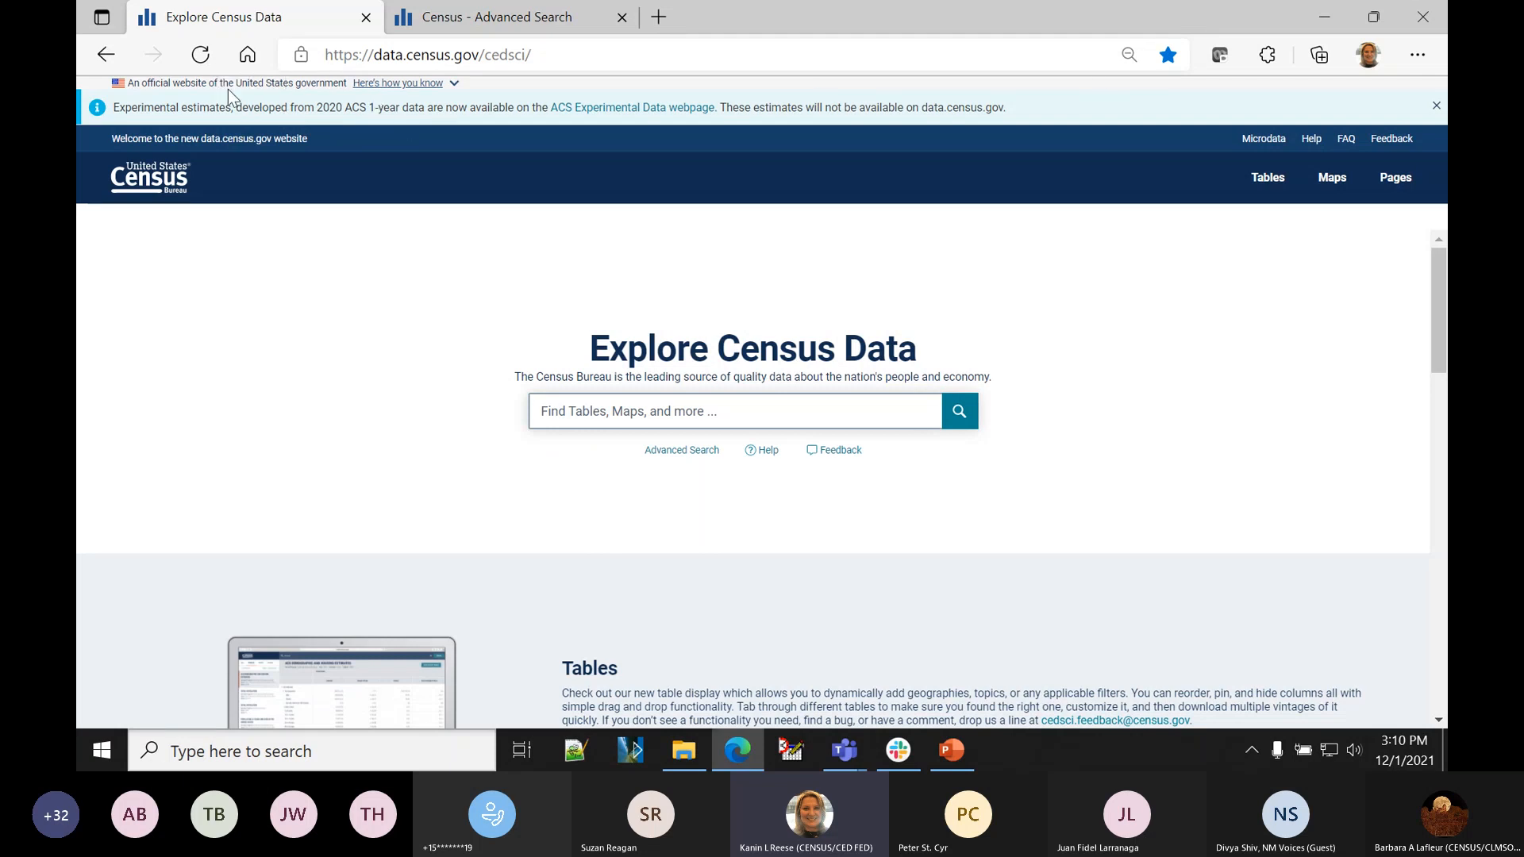
- Expand and collapse the "Here's how you know" website notice, and dismiss the banner about experimental ACS estimates
left_click(454, 84)
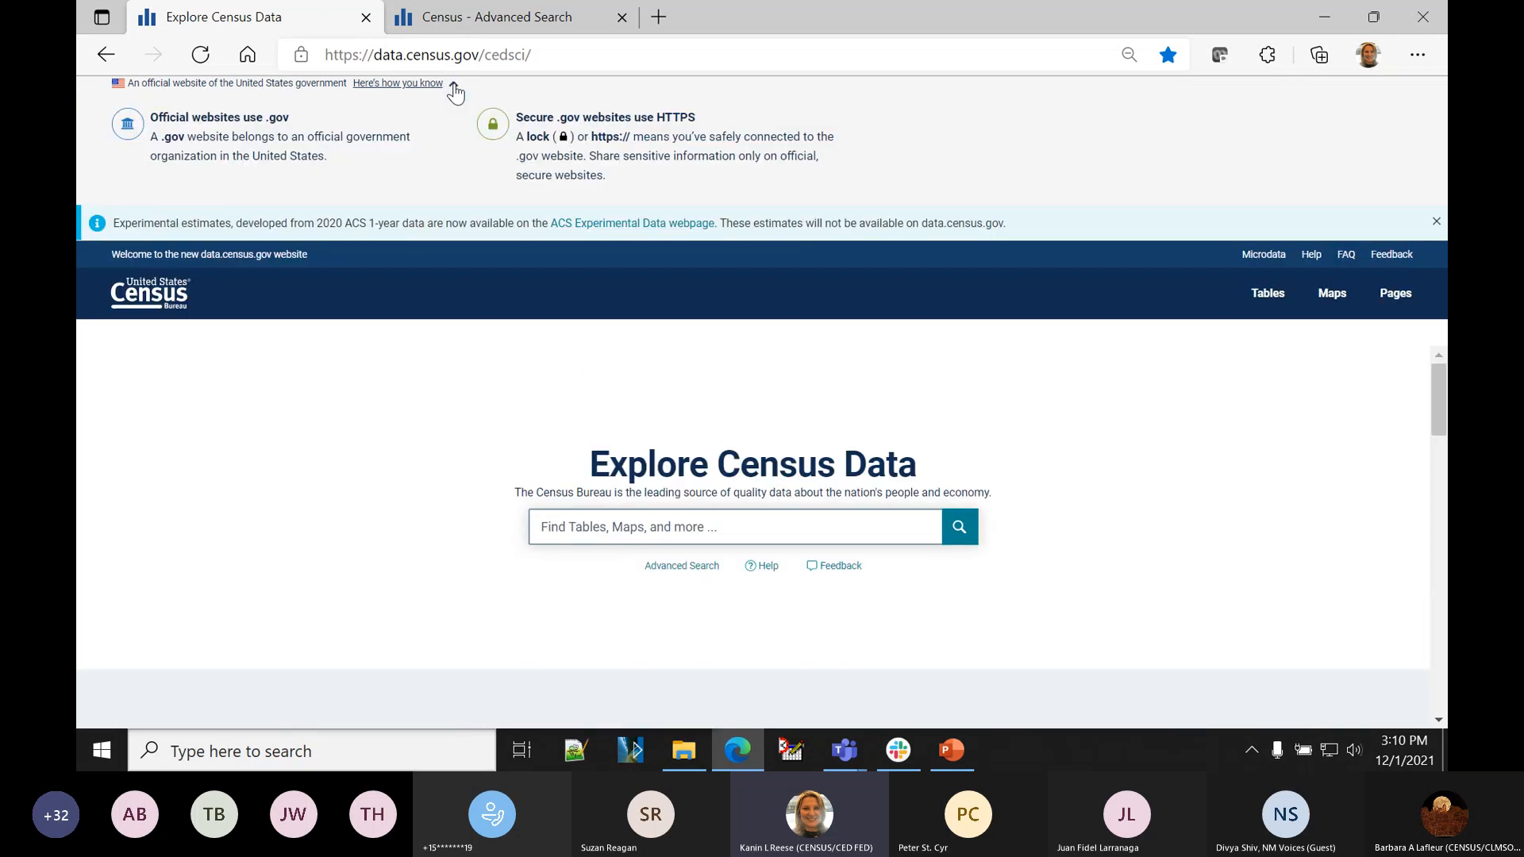
left_click(454, 86)
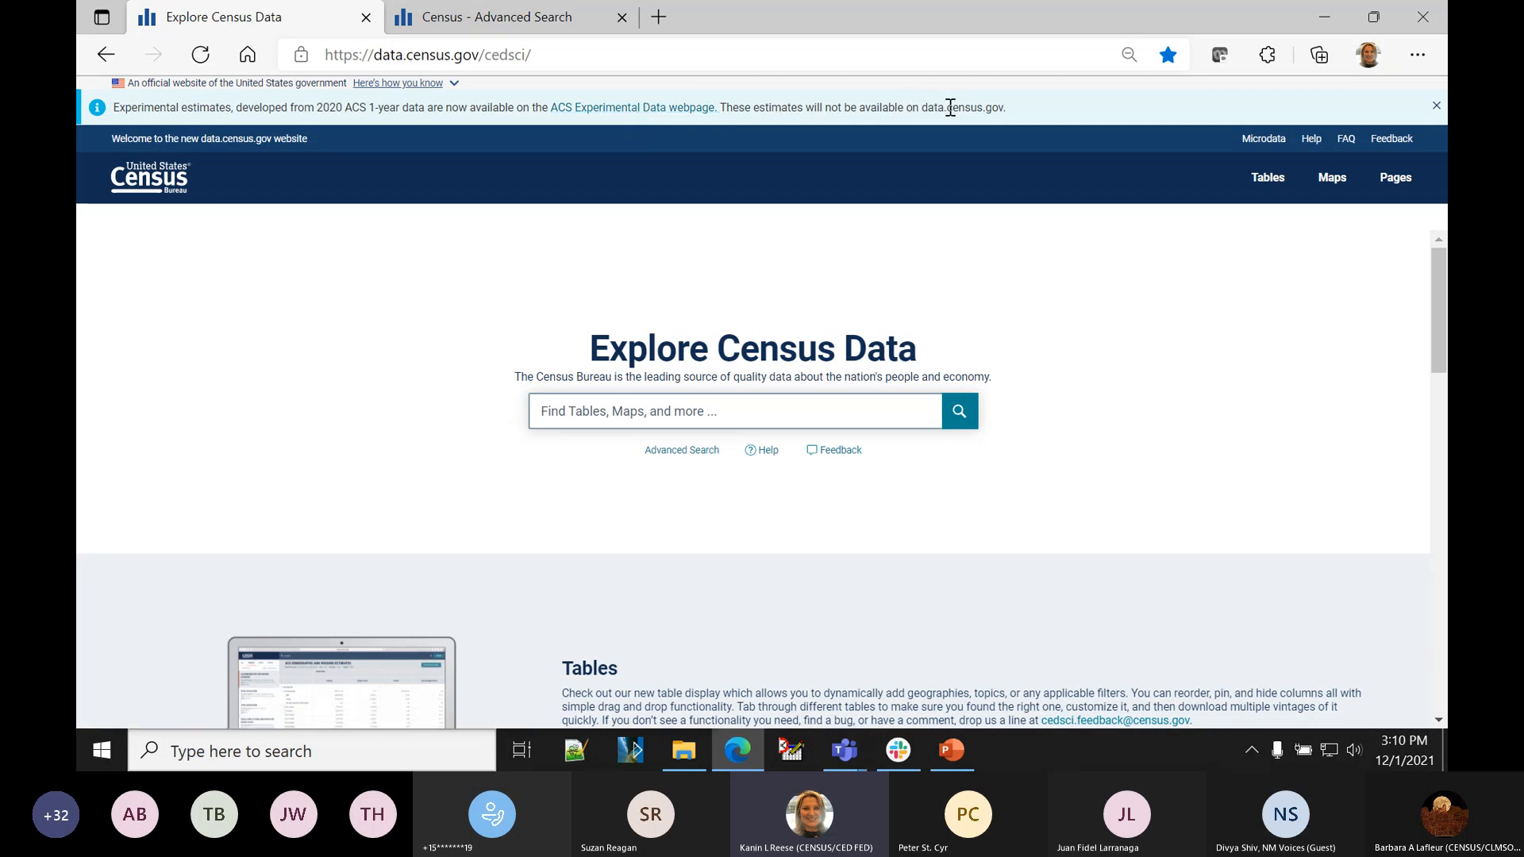
left_click(1439, 108)
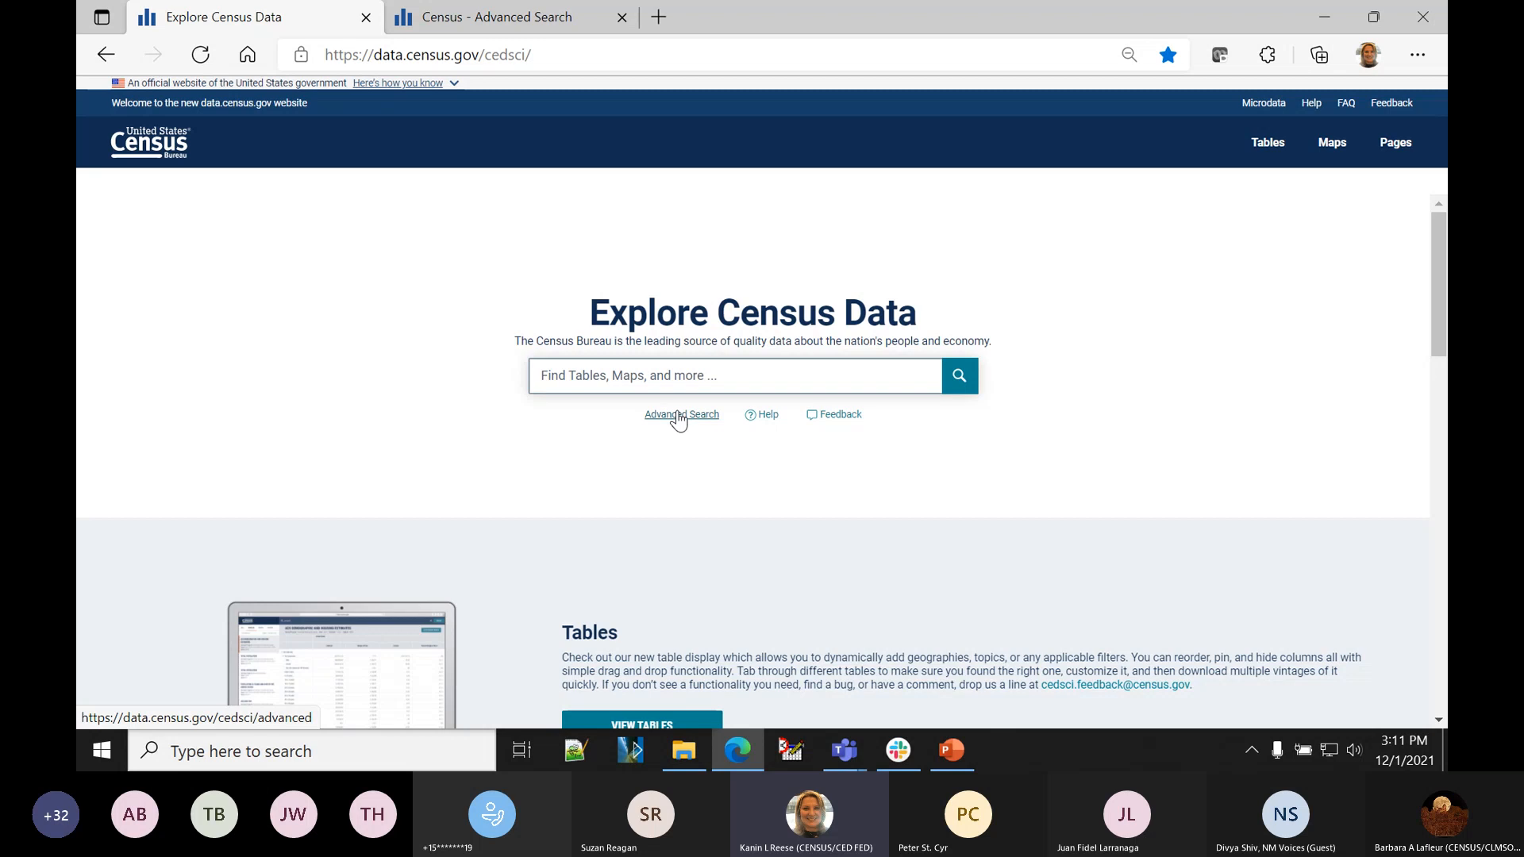
- Search the Census data for "Carlsbad, NM" from the home page
left_click(648, 377)
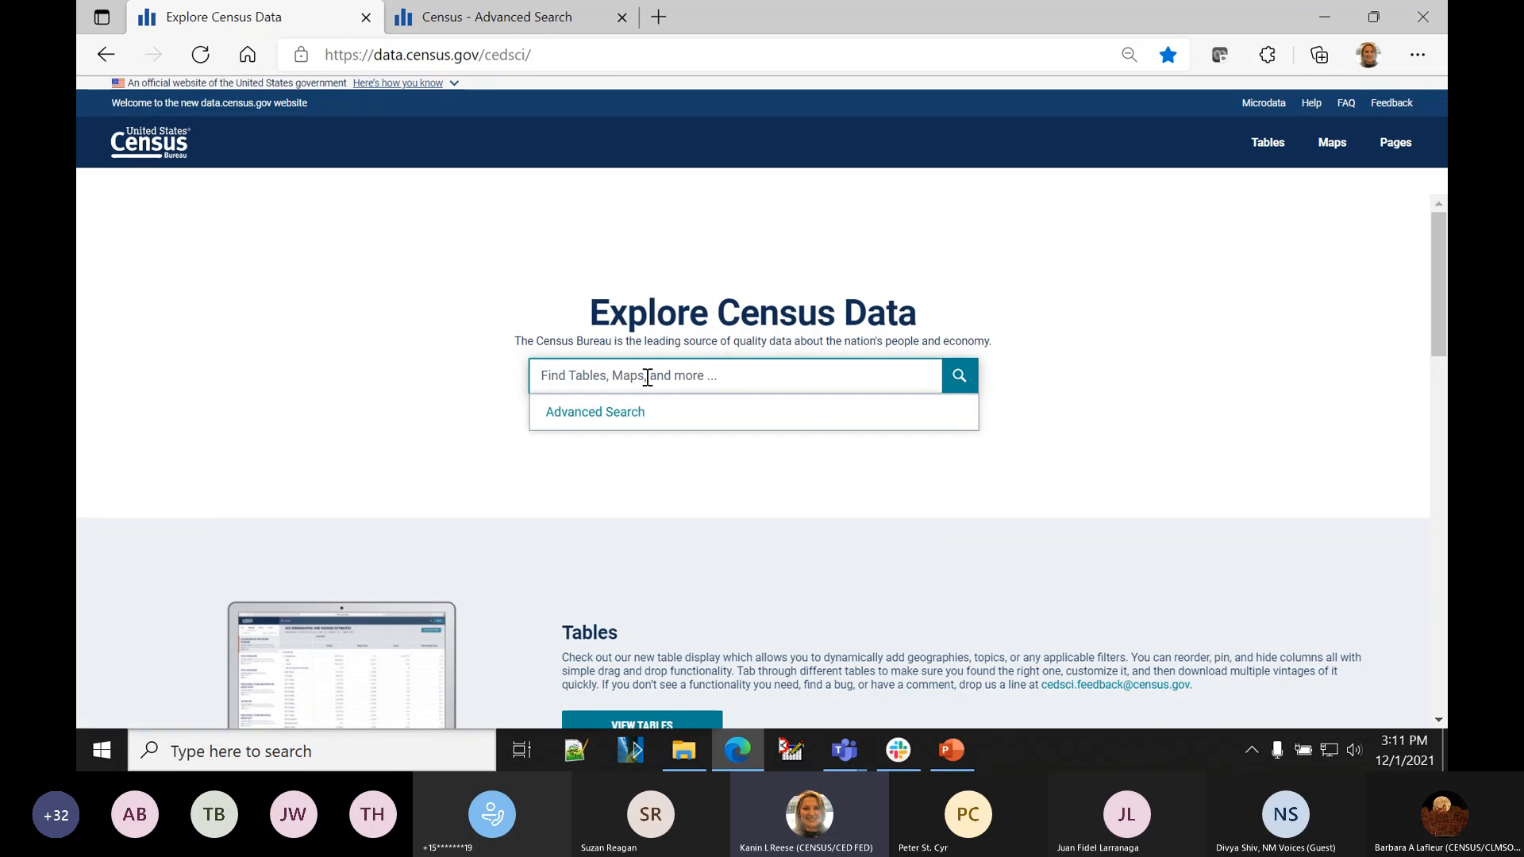
type("Carlsbad, NM")
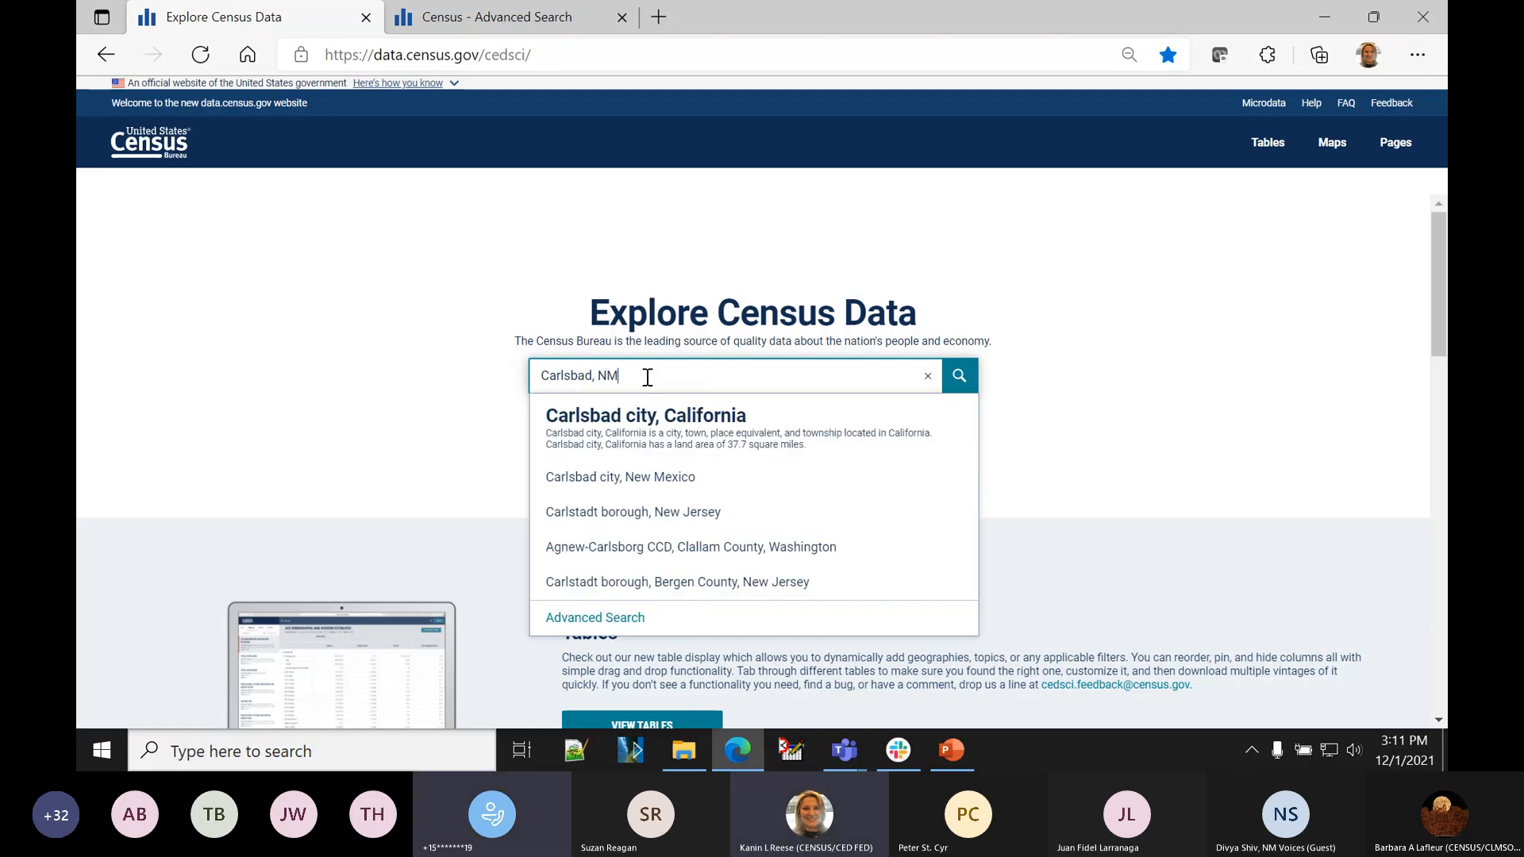
key("Return")
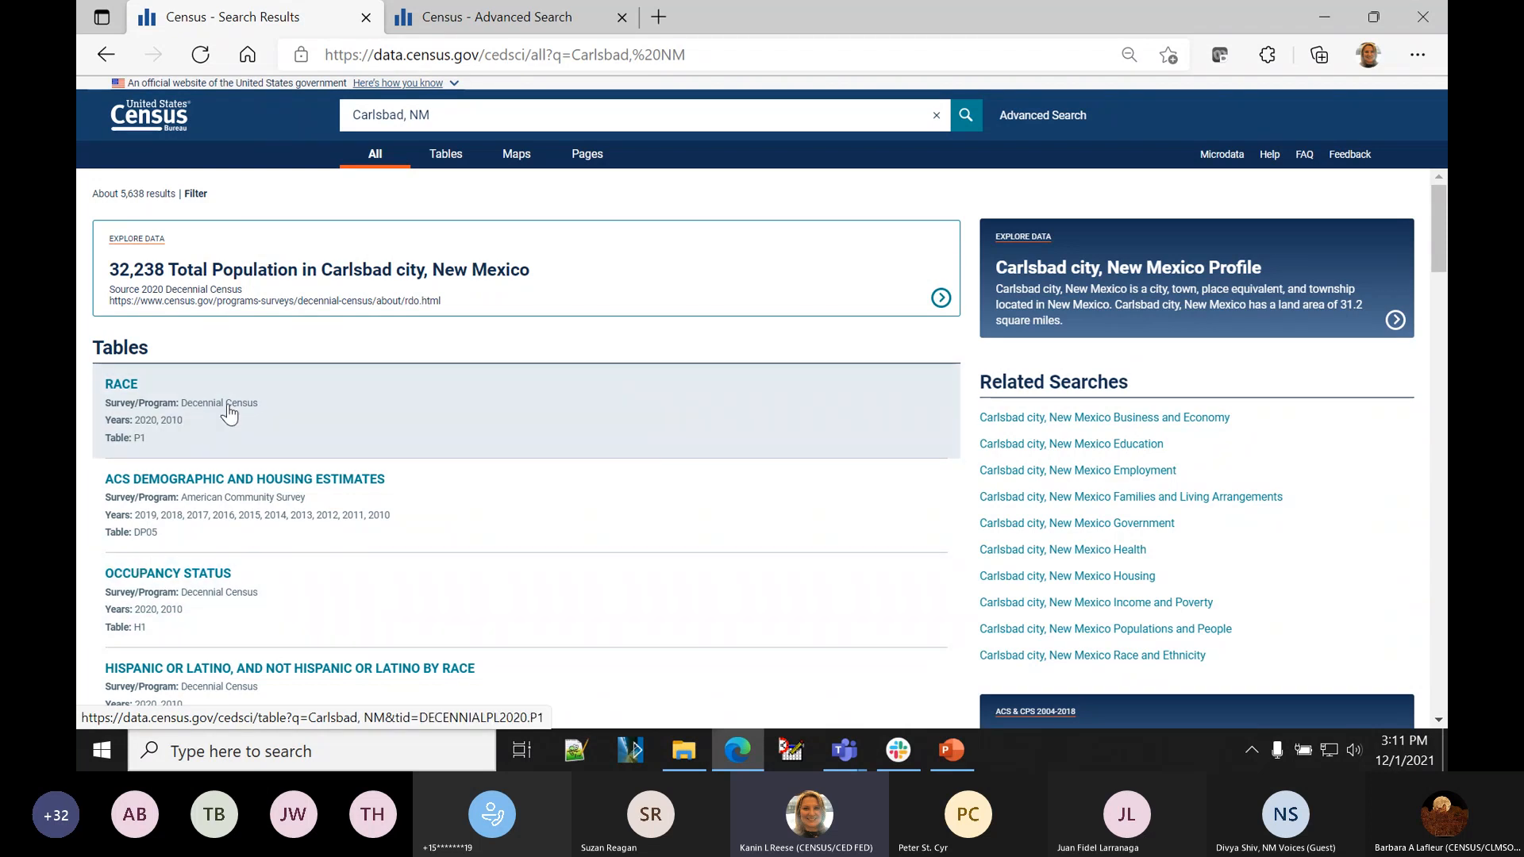
- Look through the Tables, Maps and Pages sections of the Carlsbad, NM search results
scroll(261, 469, "down", 3)
scroll(262, 468, "down", 6)
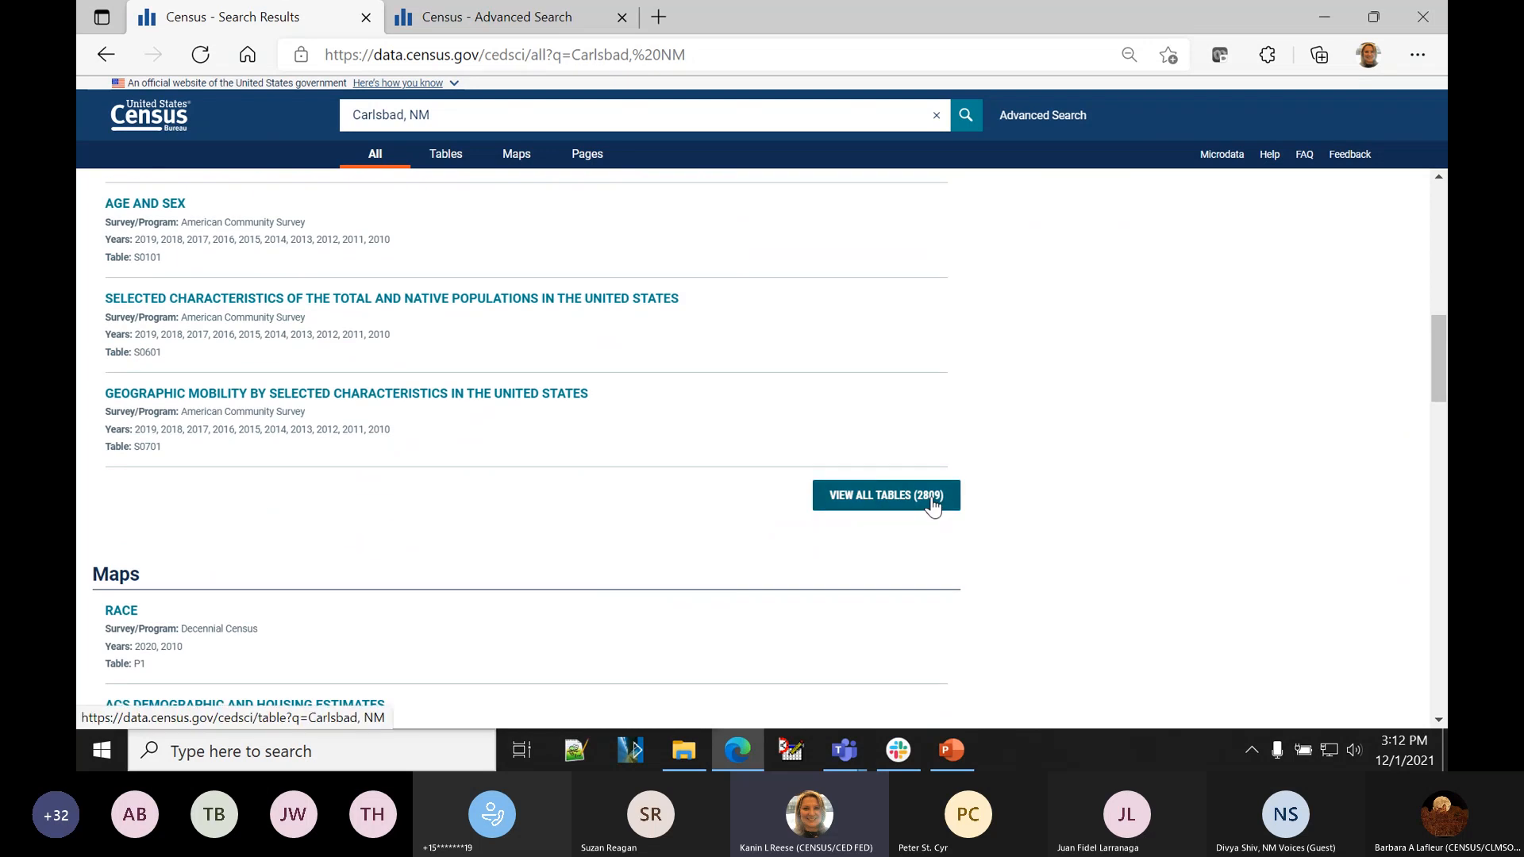
scroll(678, 512, "up", 1)
scroll(678, 512, "up", 9)
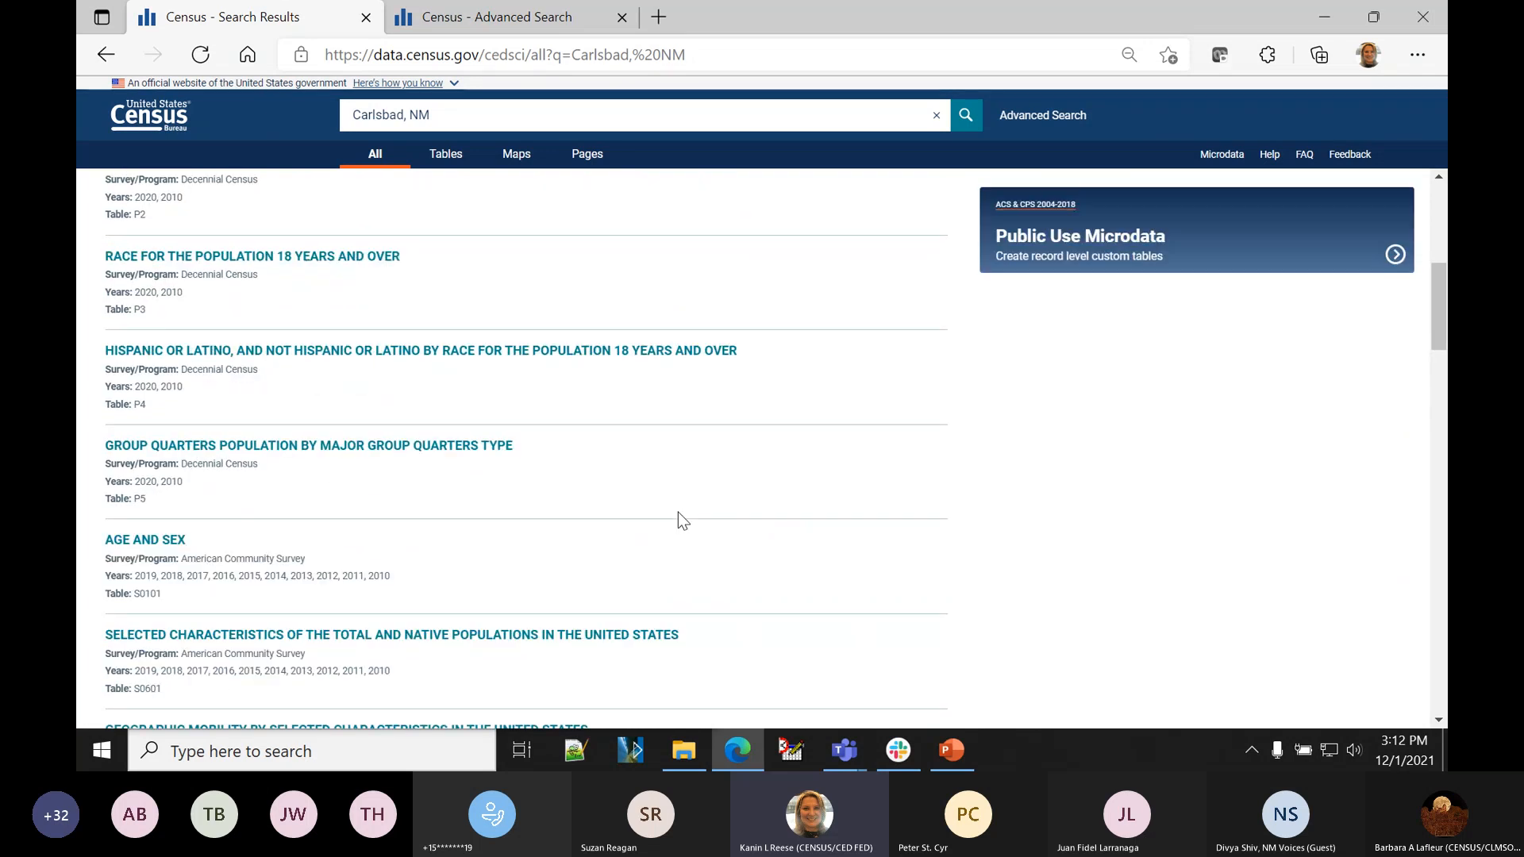
scroll(678, 512, "down", 4)
scroll(679, 522, "down", 10)
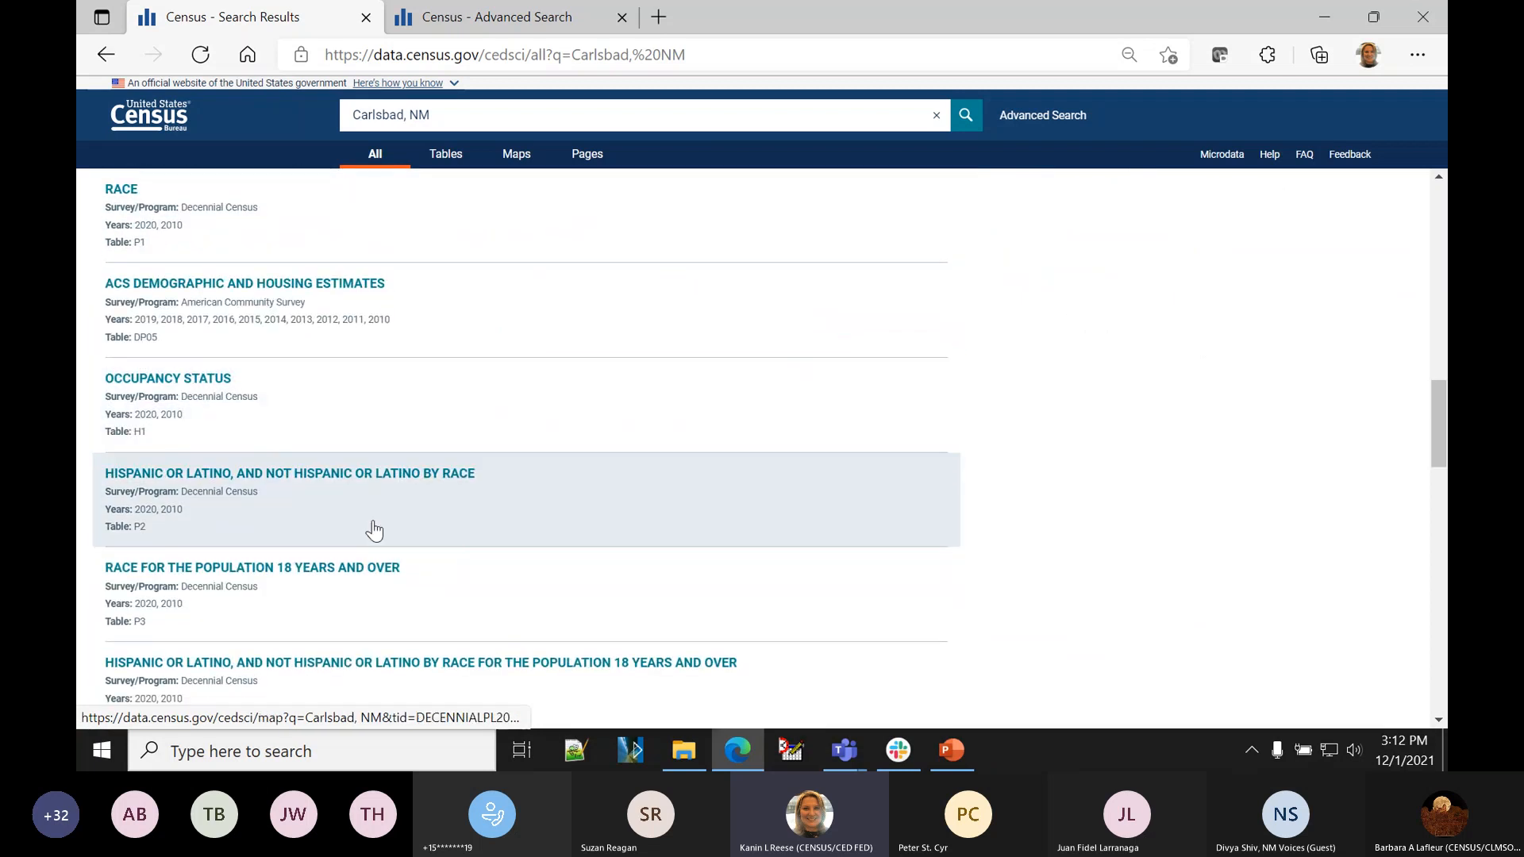
scroll(374, 530, "down", 4)
scroll(438, 517, "up", 6)
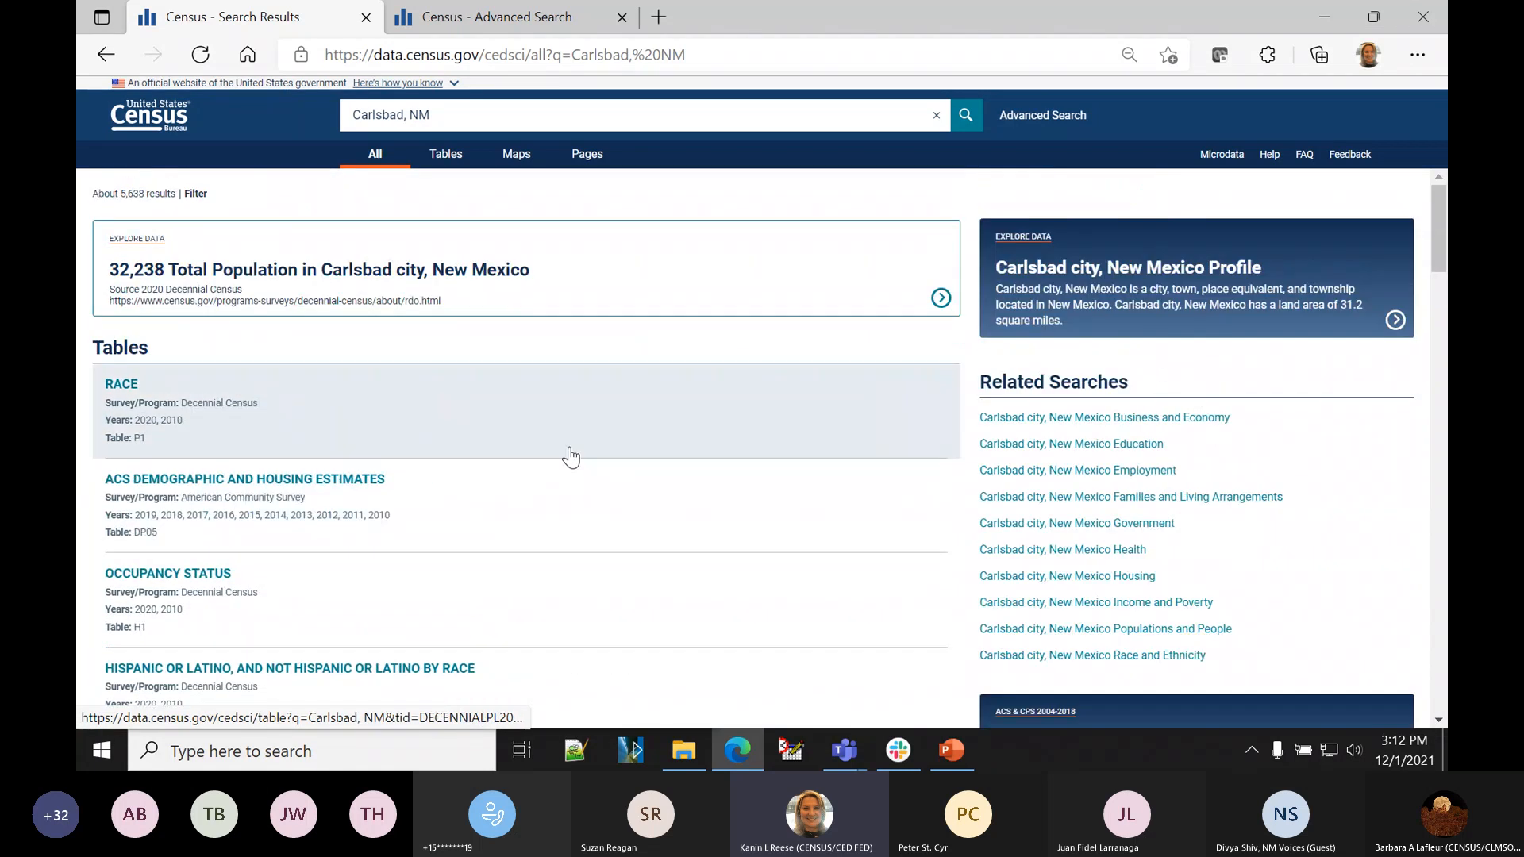
scroll(554, 570, "down", 3)
scroll(554, 570, "down", 4)
scroll(554, 570, "up", 3)
scroll(554, 570, "down", 5)
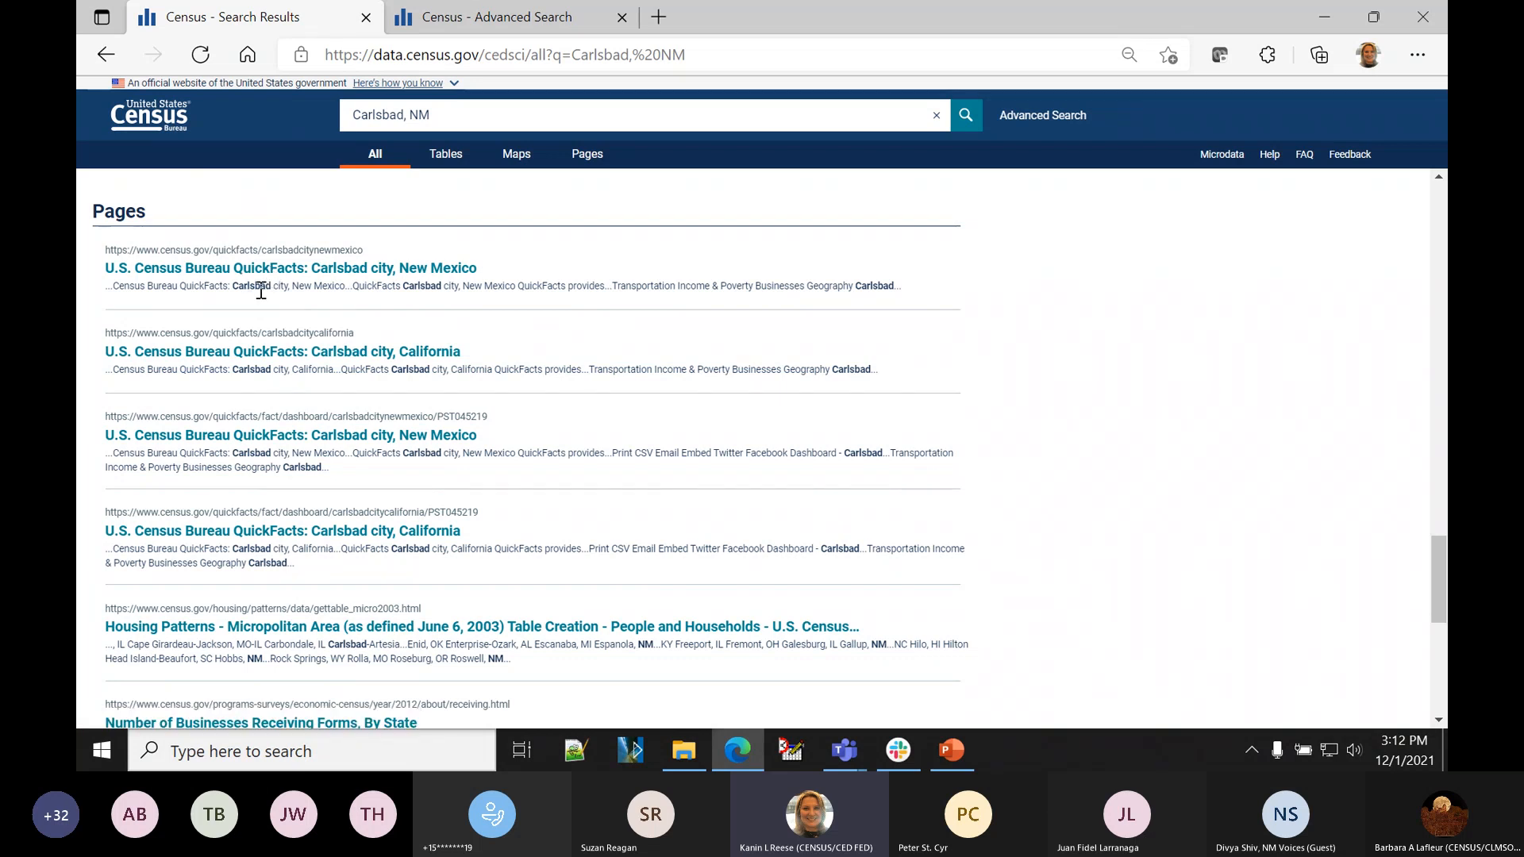
scroll(745, 508, "up", 10)
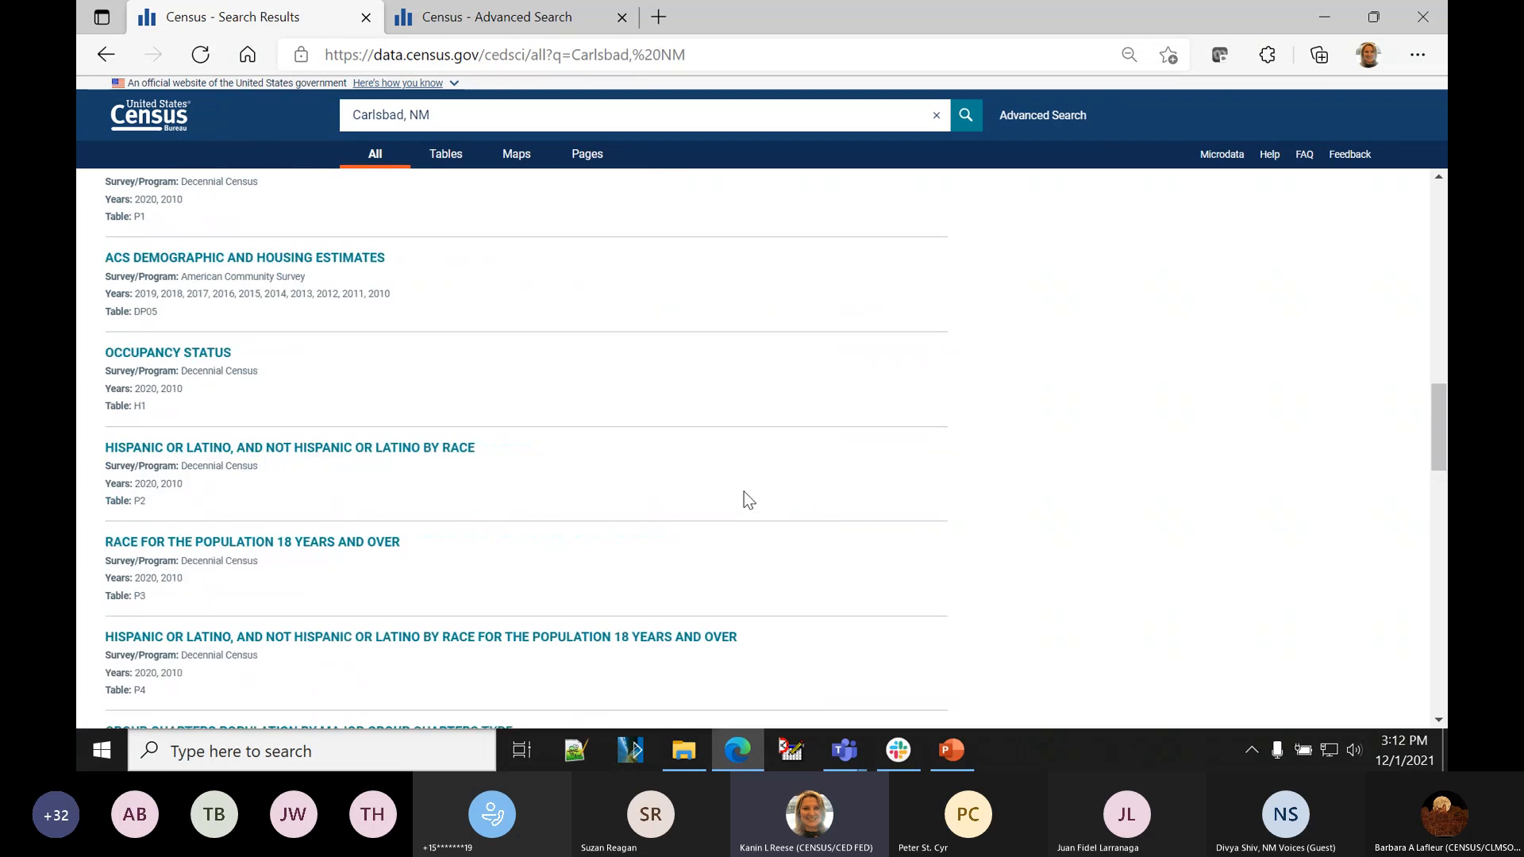
scroll(745, 493, "down", 3)
scroll(744, 492, "up", 6)
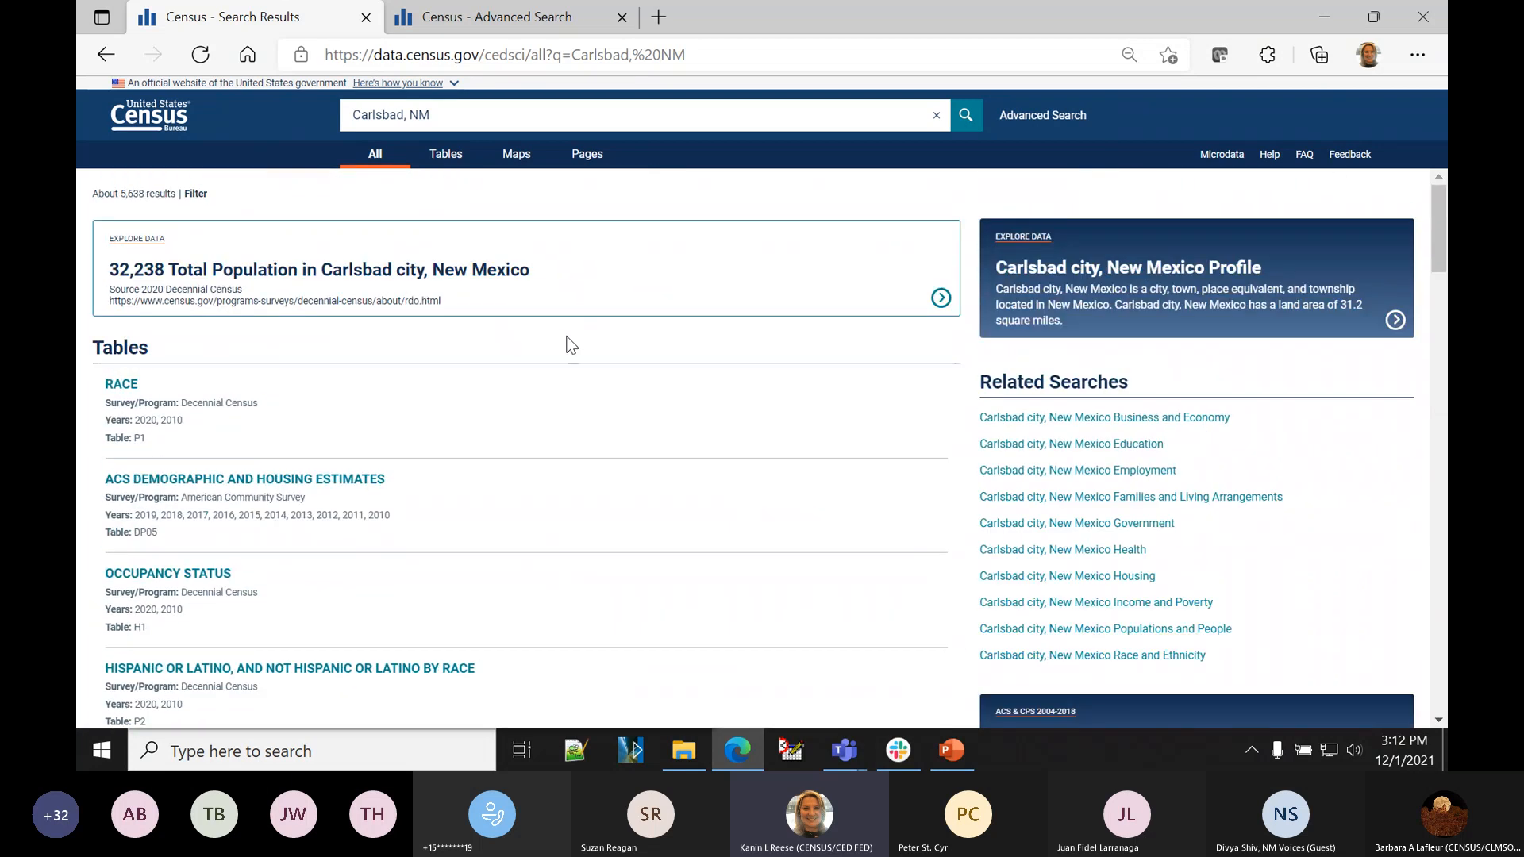
- Open the Carlsbad city, New Mexico Profile and review its map, key statistics, and Populations and People section
left_click(1128, 286)
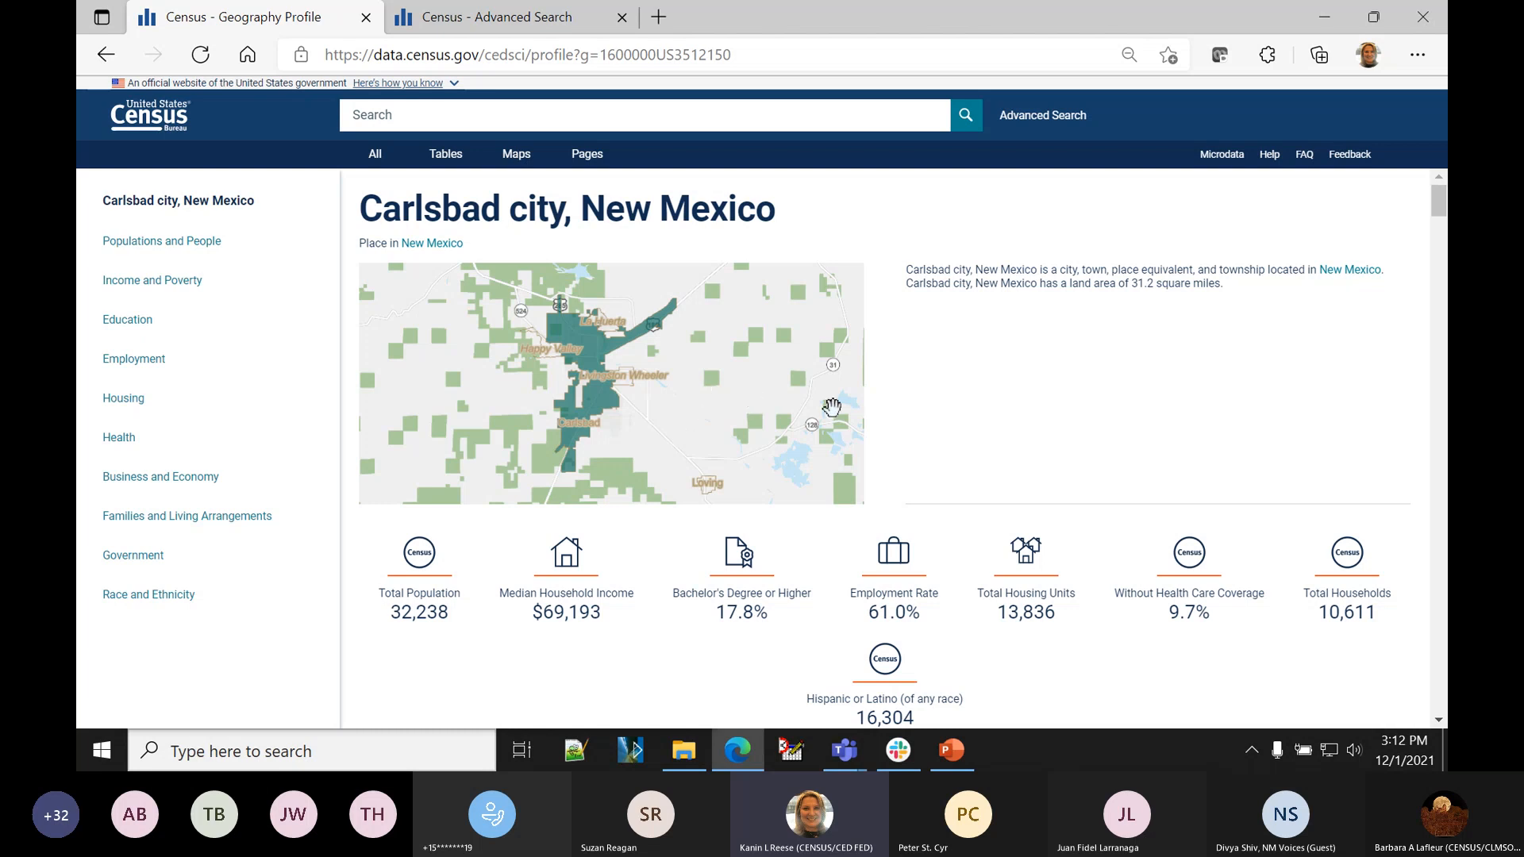
scroll(832, 413, "down", 1)
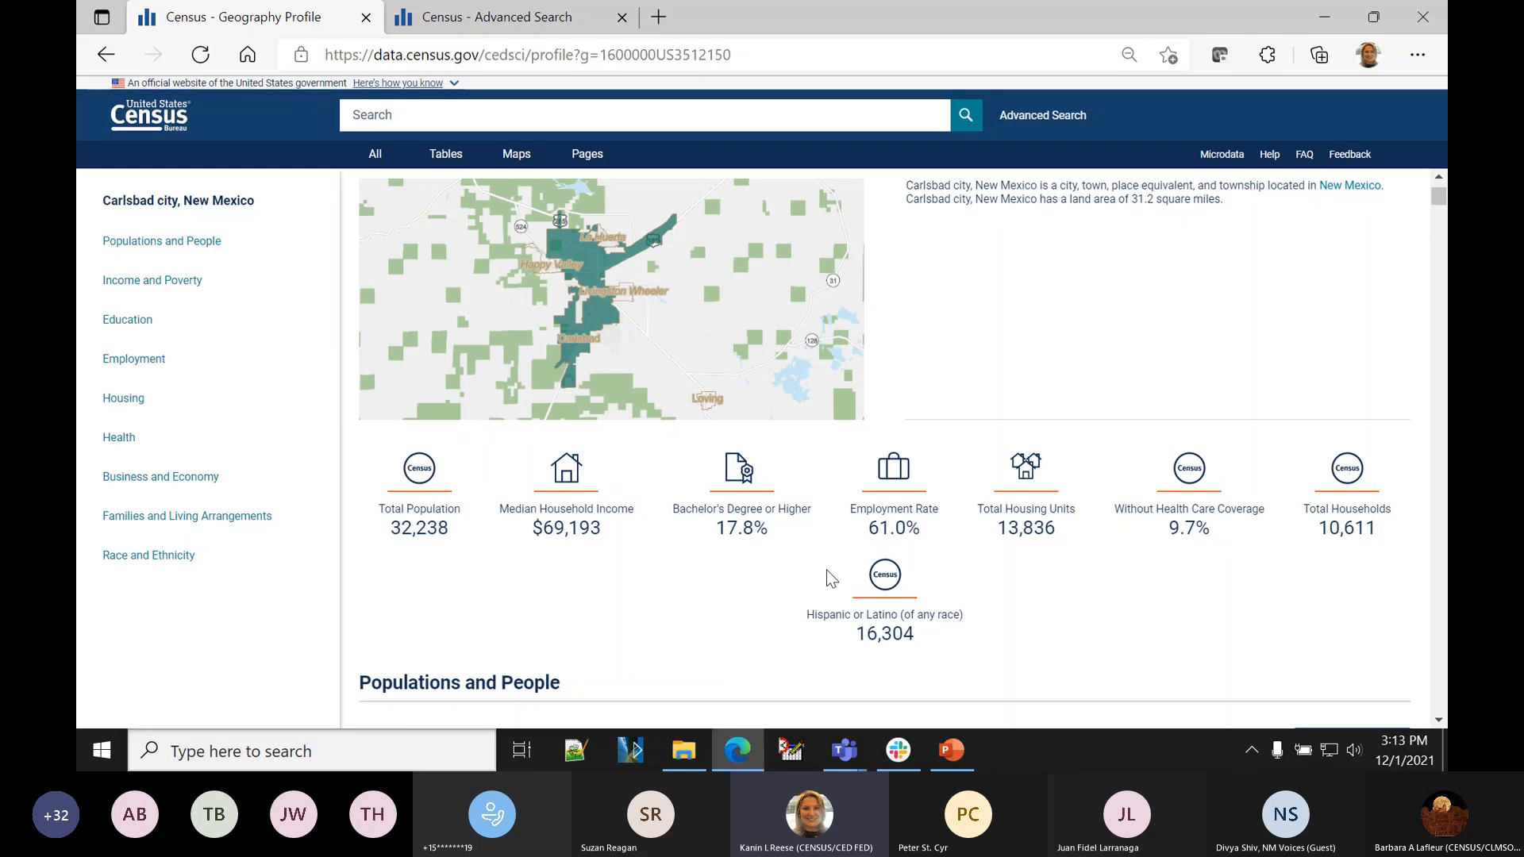
scroll(800, 562, "down", 6)
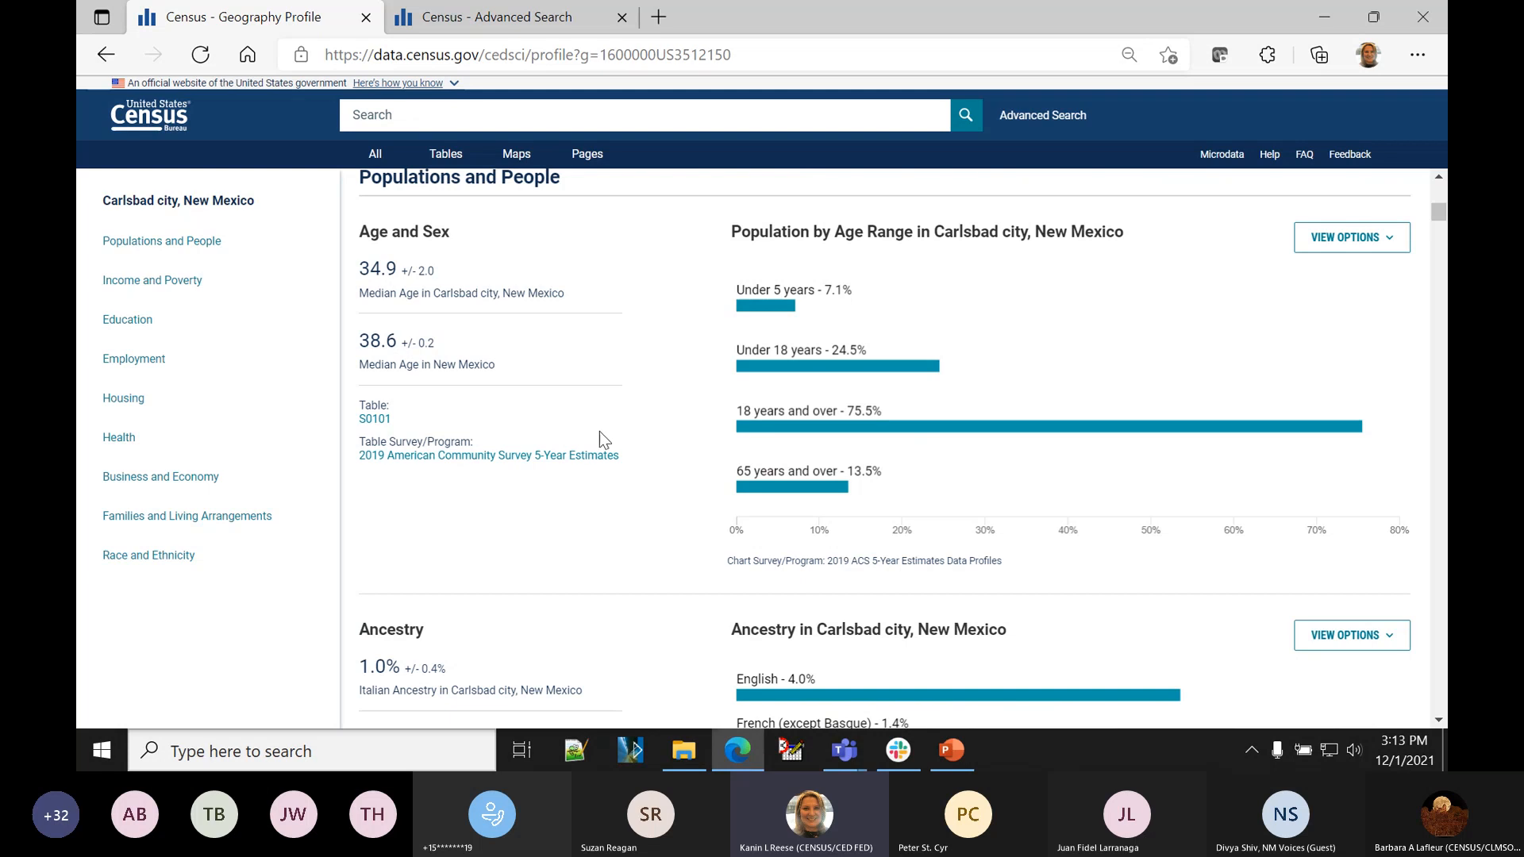
scroll(677, 540, "down", 1)
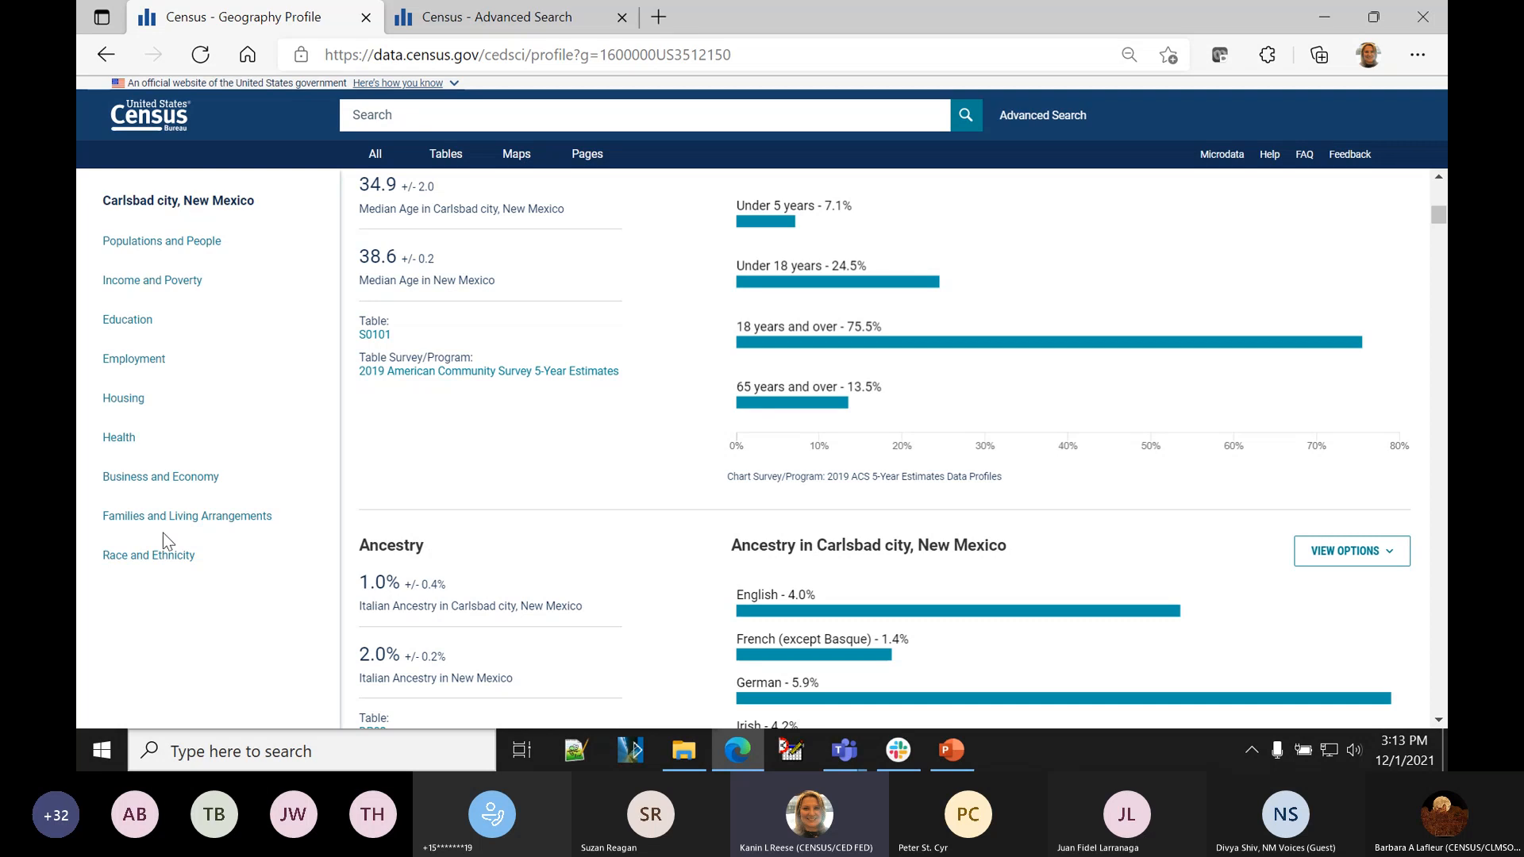
- Go to the profile's Health section and examine its disability, fertility and health insurance data, plus the neighbouring Business and Economy charts
left_click(119, 438)
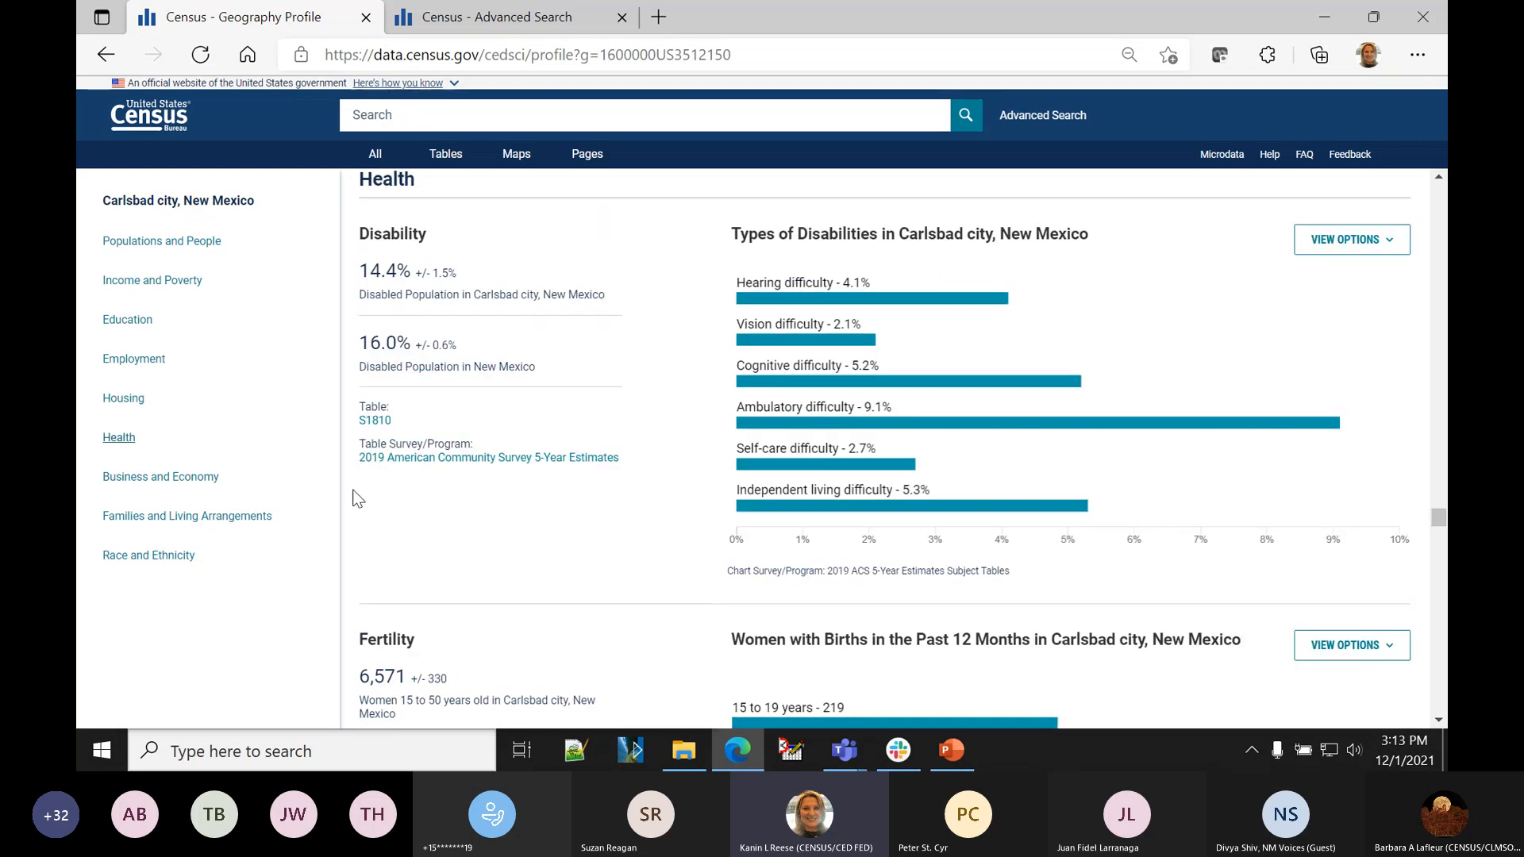
scroll(889, 554, "down", 1)
scroll(884, 544, "down", 5)
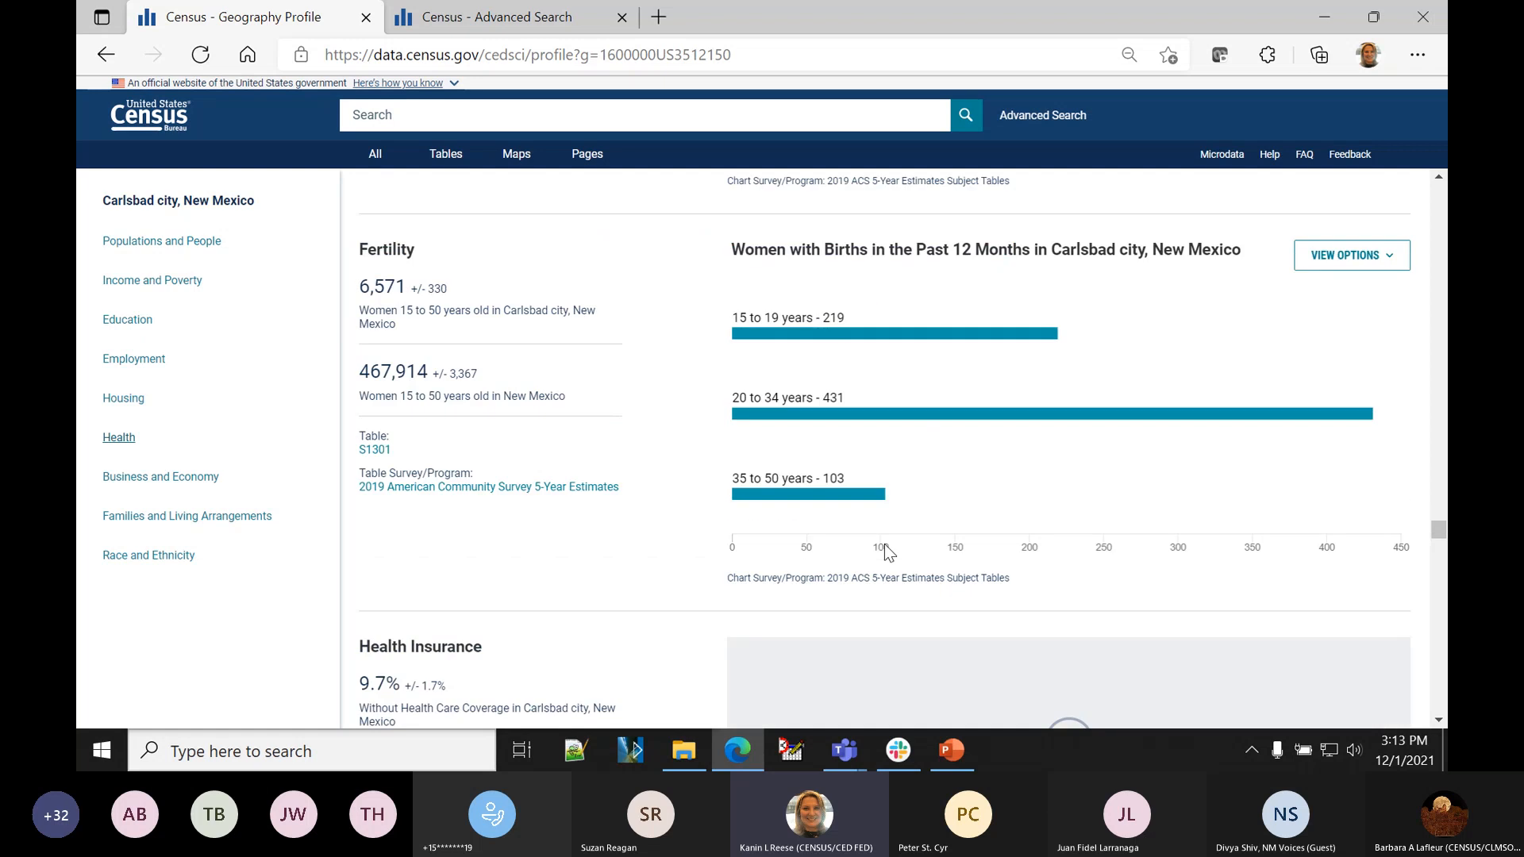
scroll(884, 545, "up", 6)
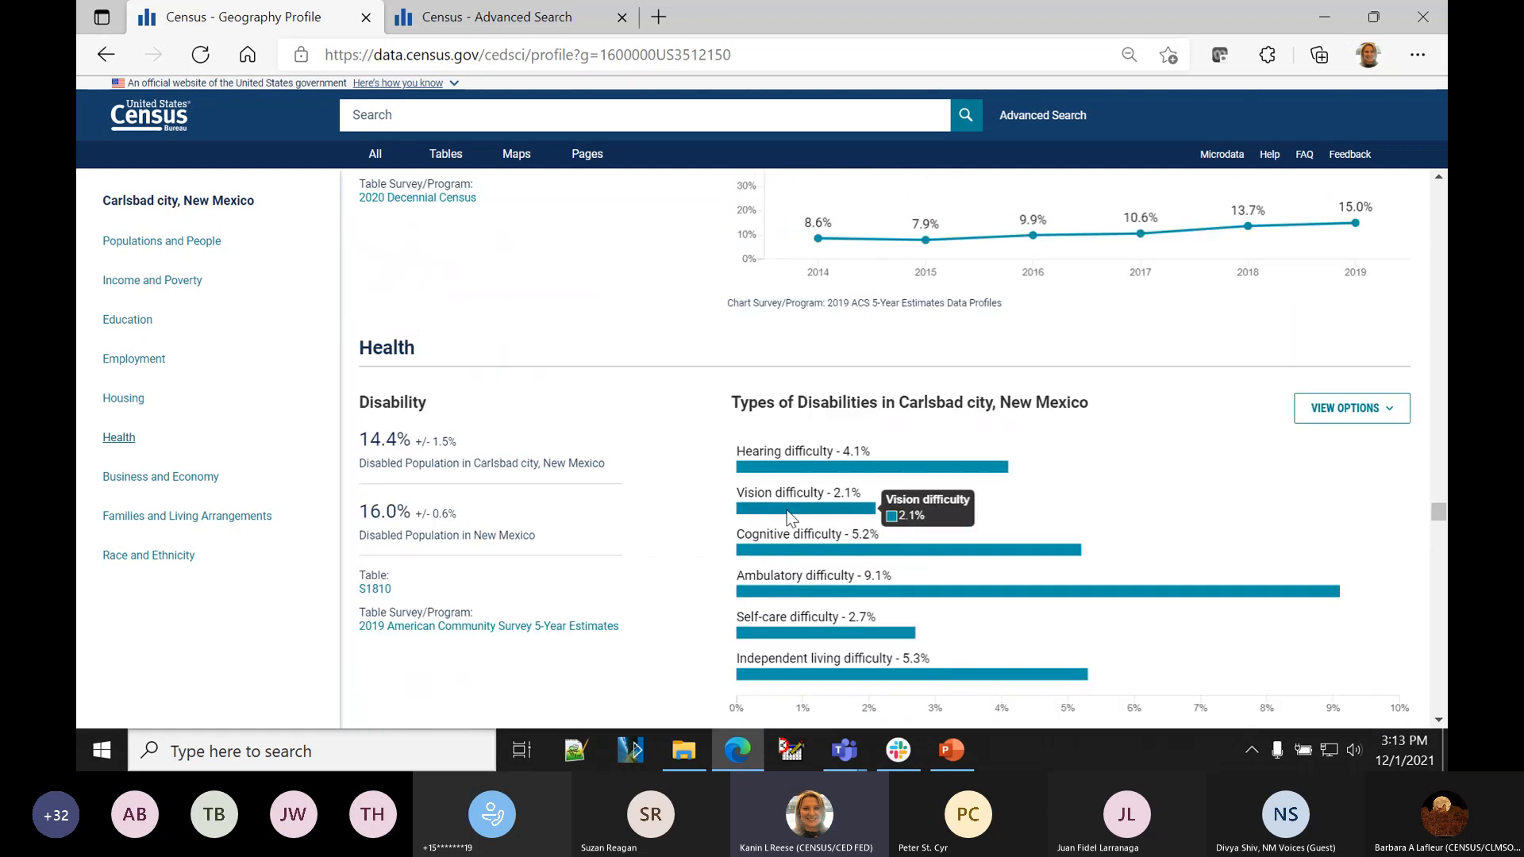
scroll(1158, 534, "down", 2)
scroll(1258, 515, "down", 10)
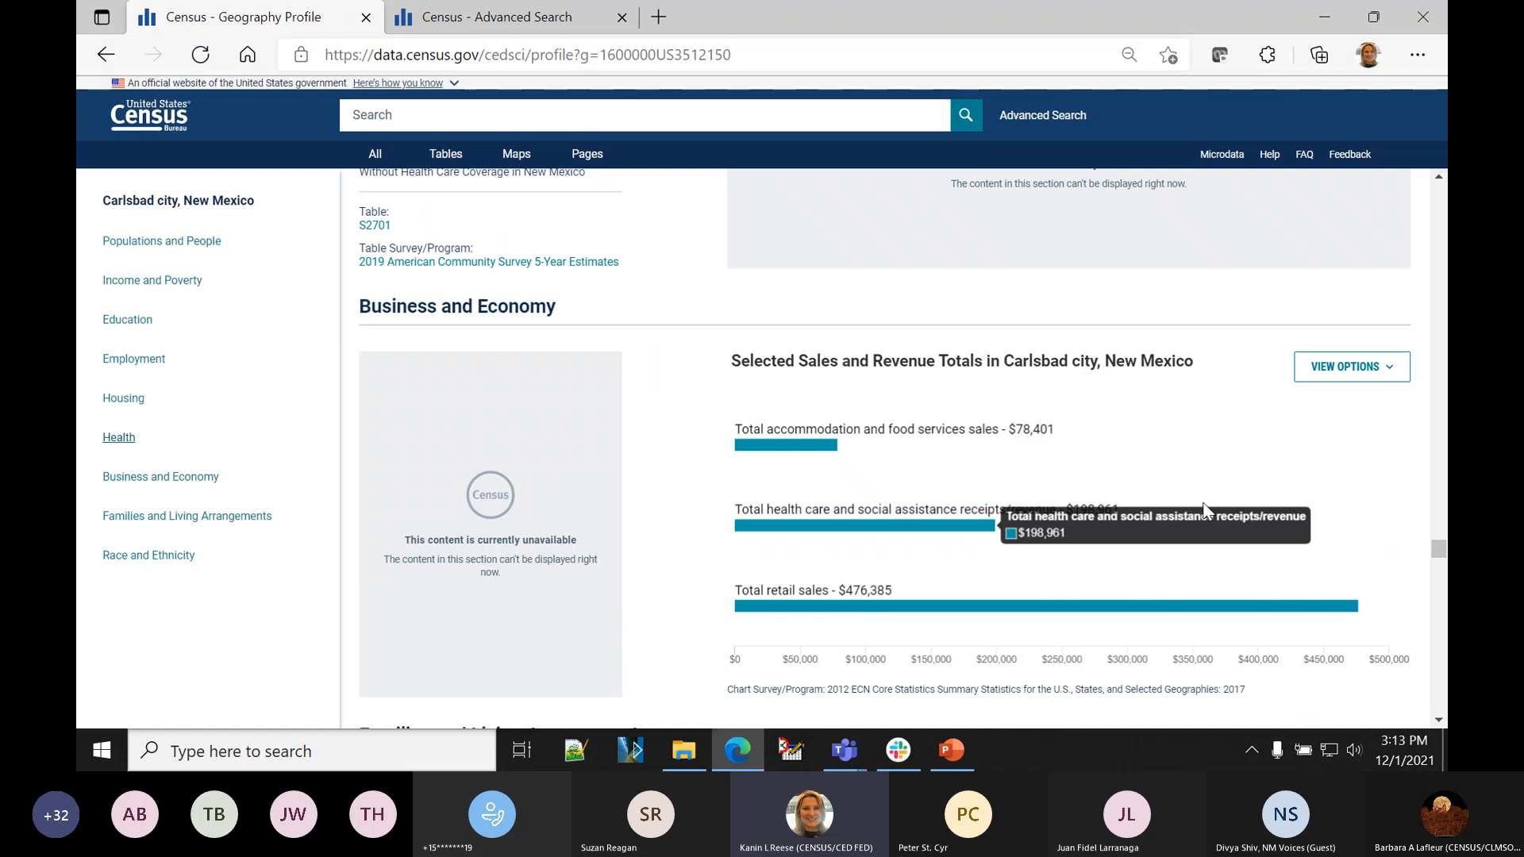
scroll(1258, 514, "up", 4)
scroll(1191, 533, "up", 4)
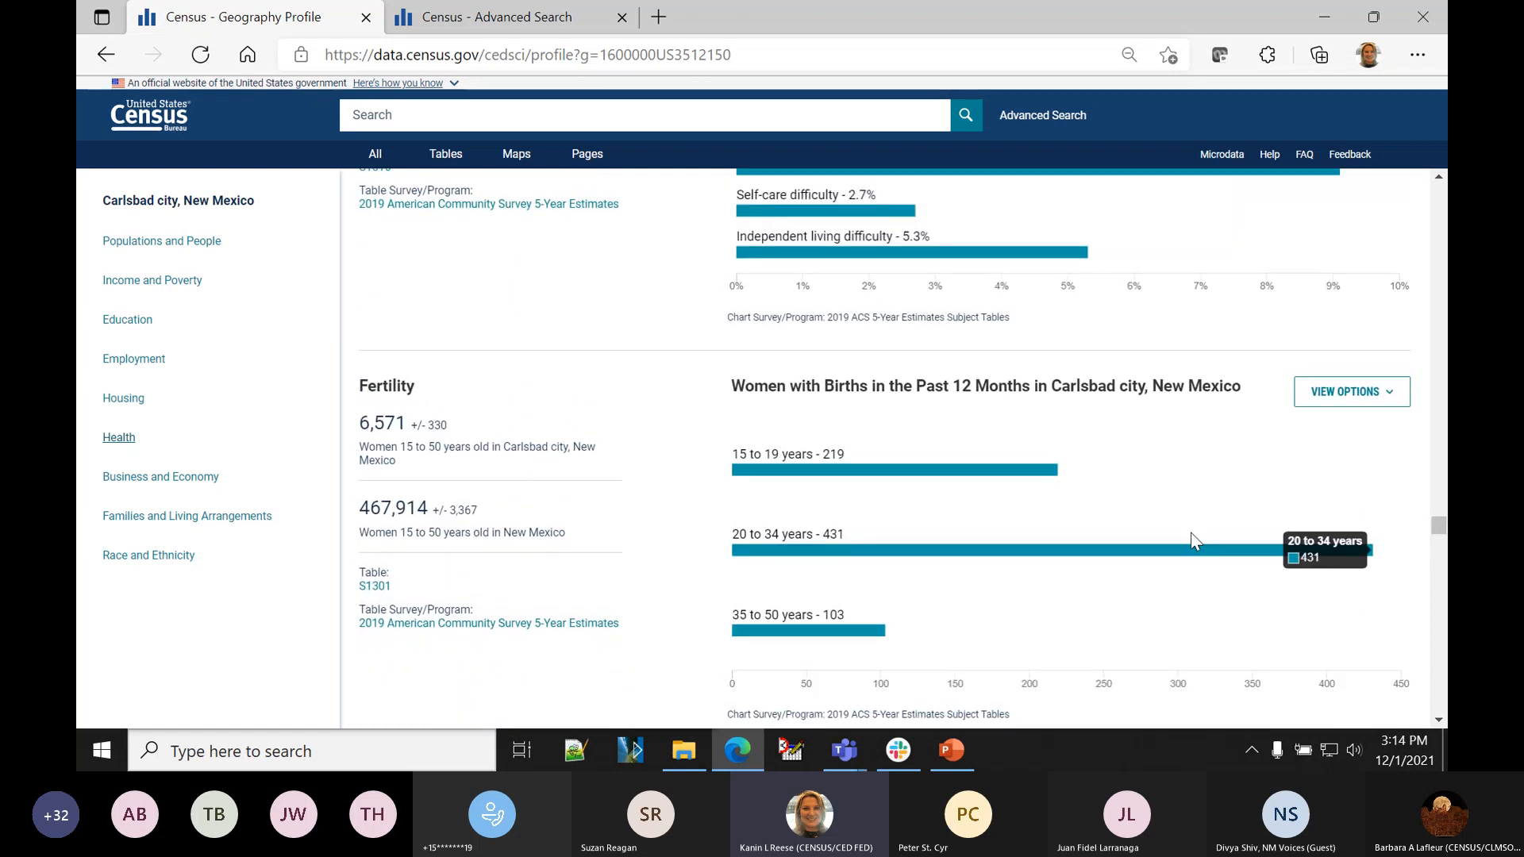
scroll(1437, 516, "up", 3)
scroll(1436, 515, "up", 2)
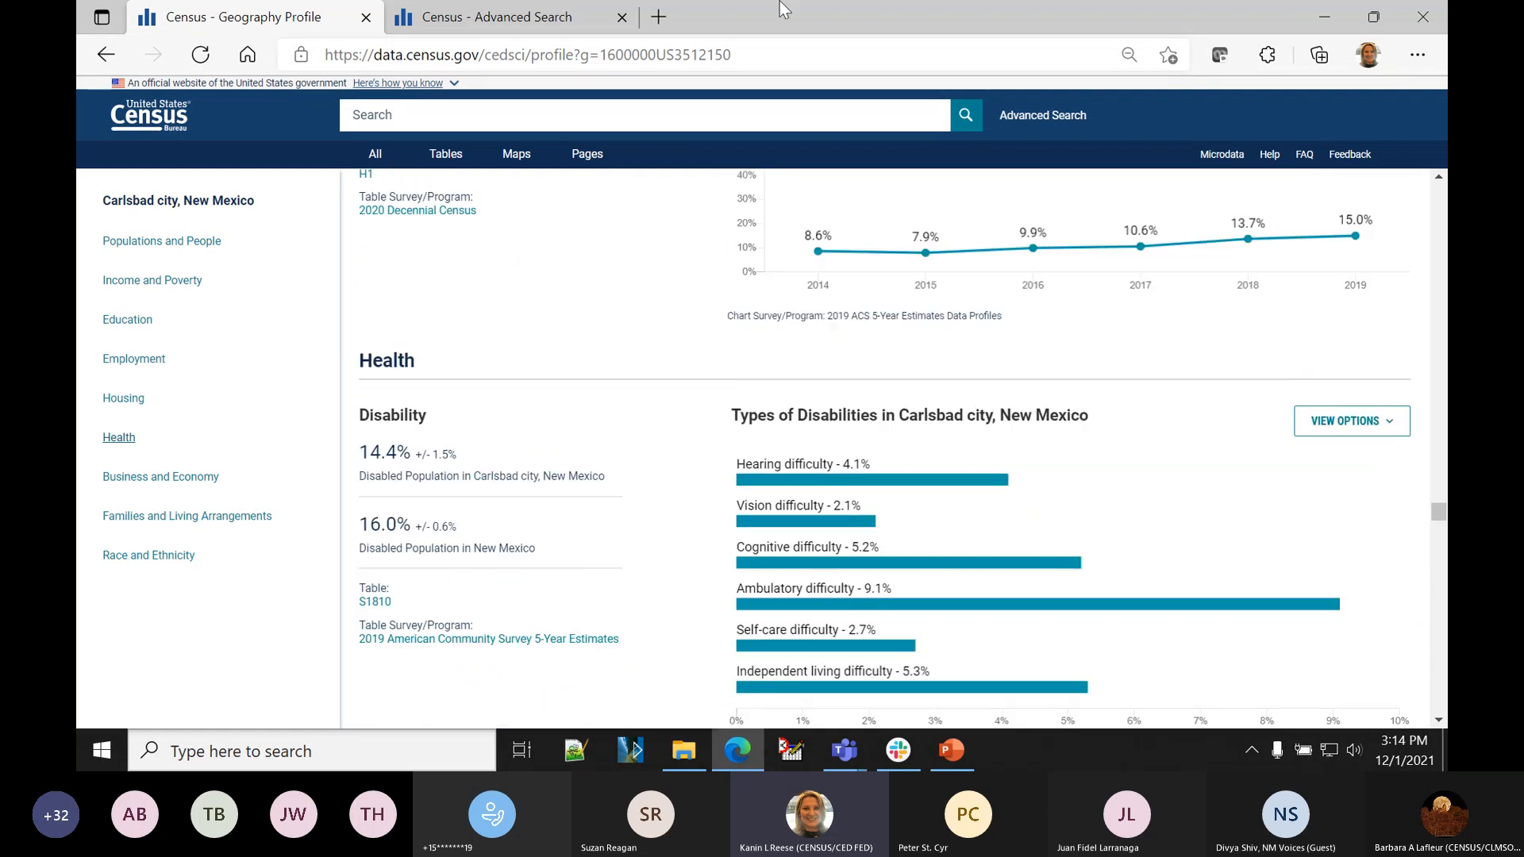
- Return to the Explore Census Data home page, search for "2020 Census Carlsbad, NM" and review the listed tables
left_click(153, 131)
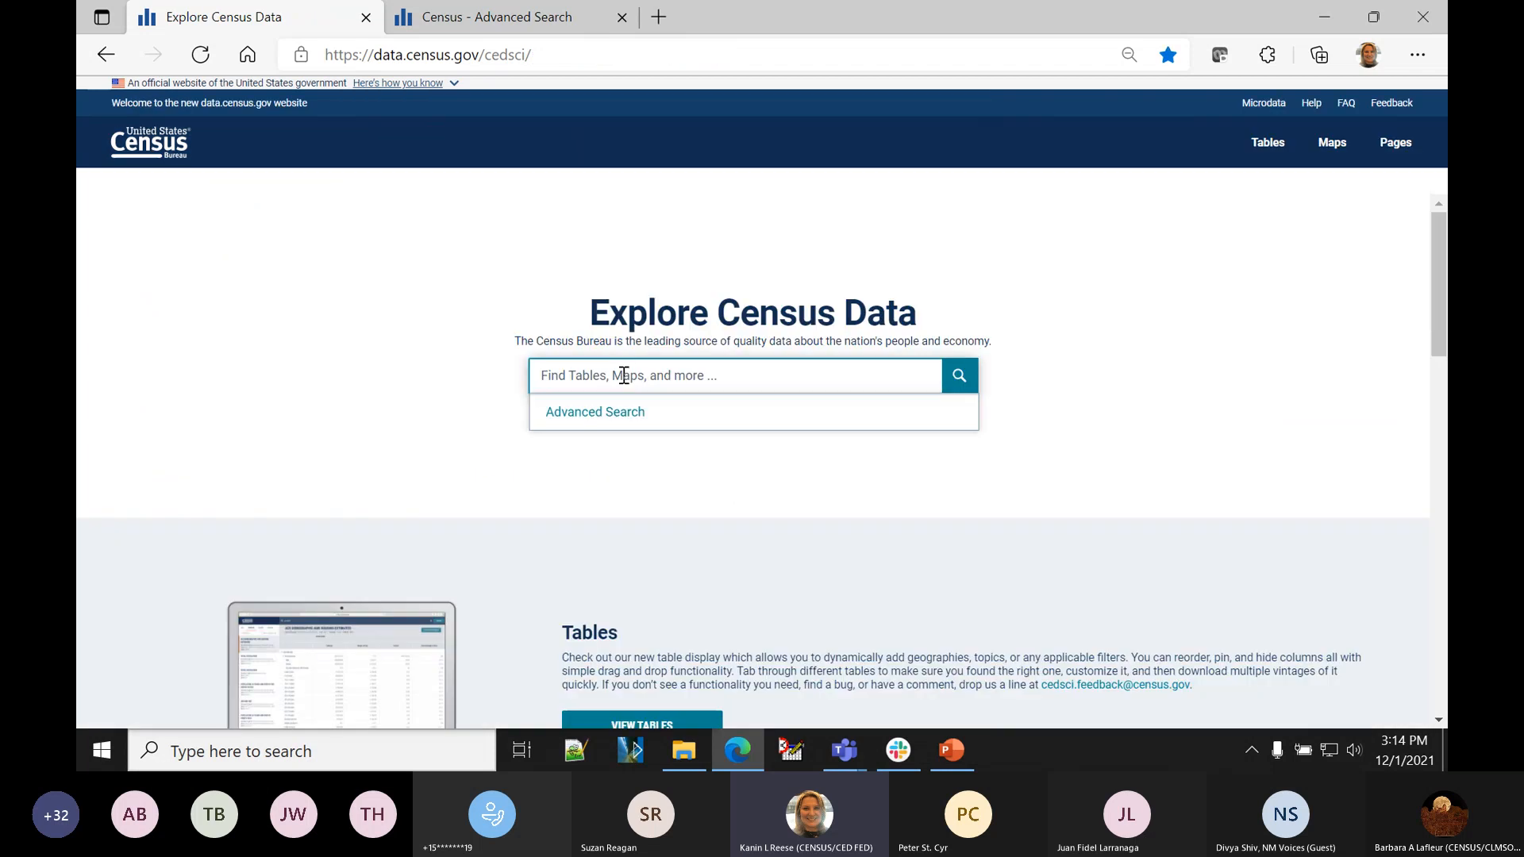
type("2020 Census Carlsbad, NM")
key("Return")
scroll(690, 385, "down", 3)
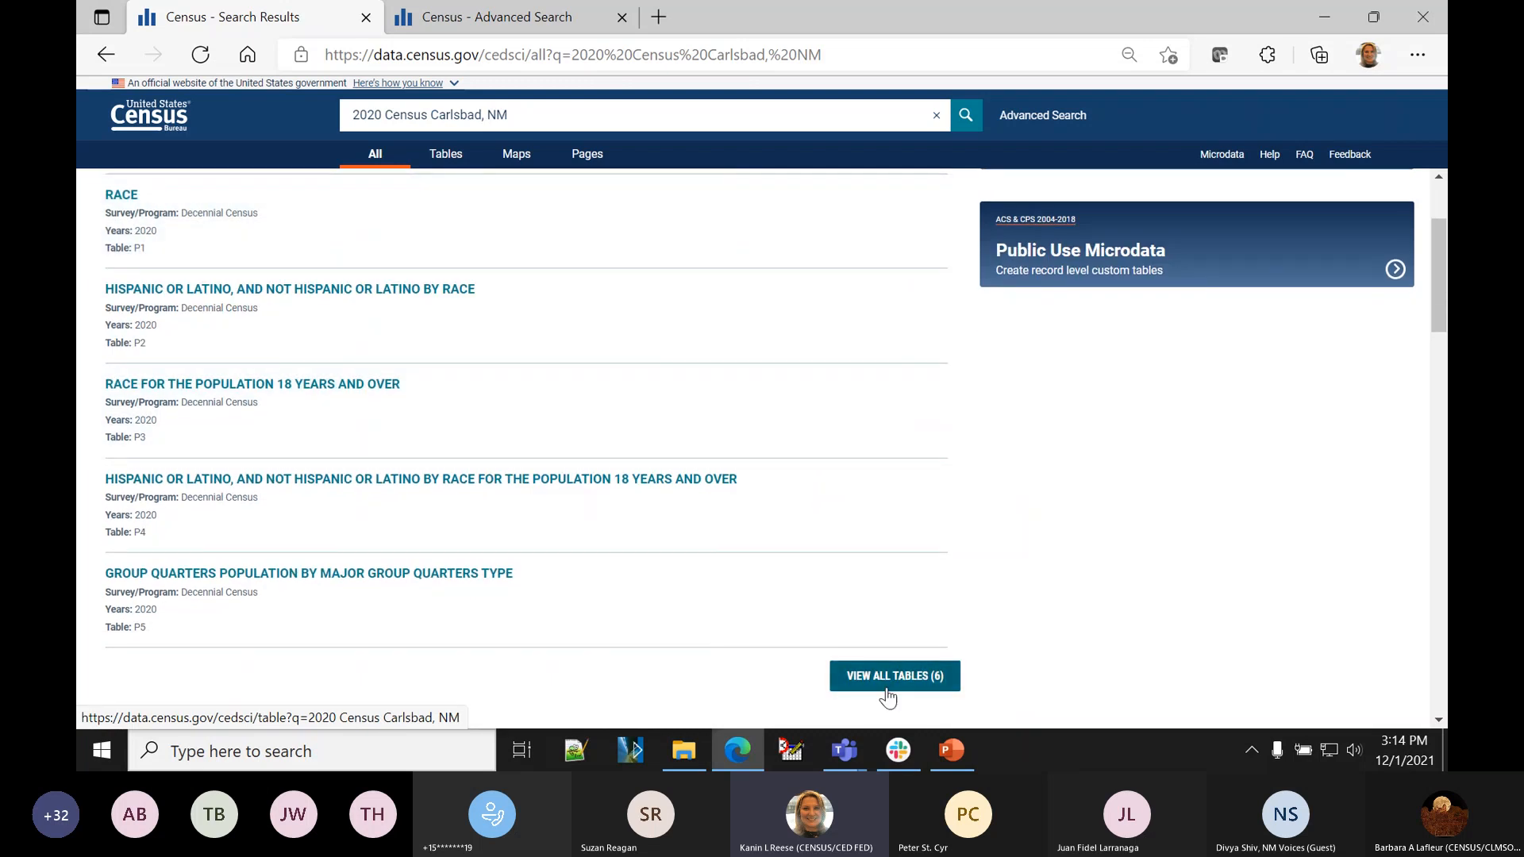
scroll(477, 601, "up", 3)
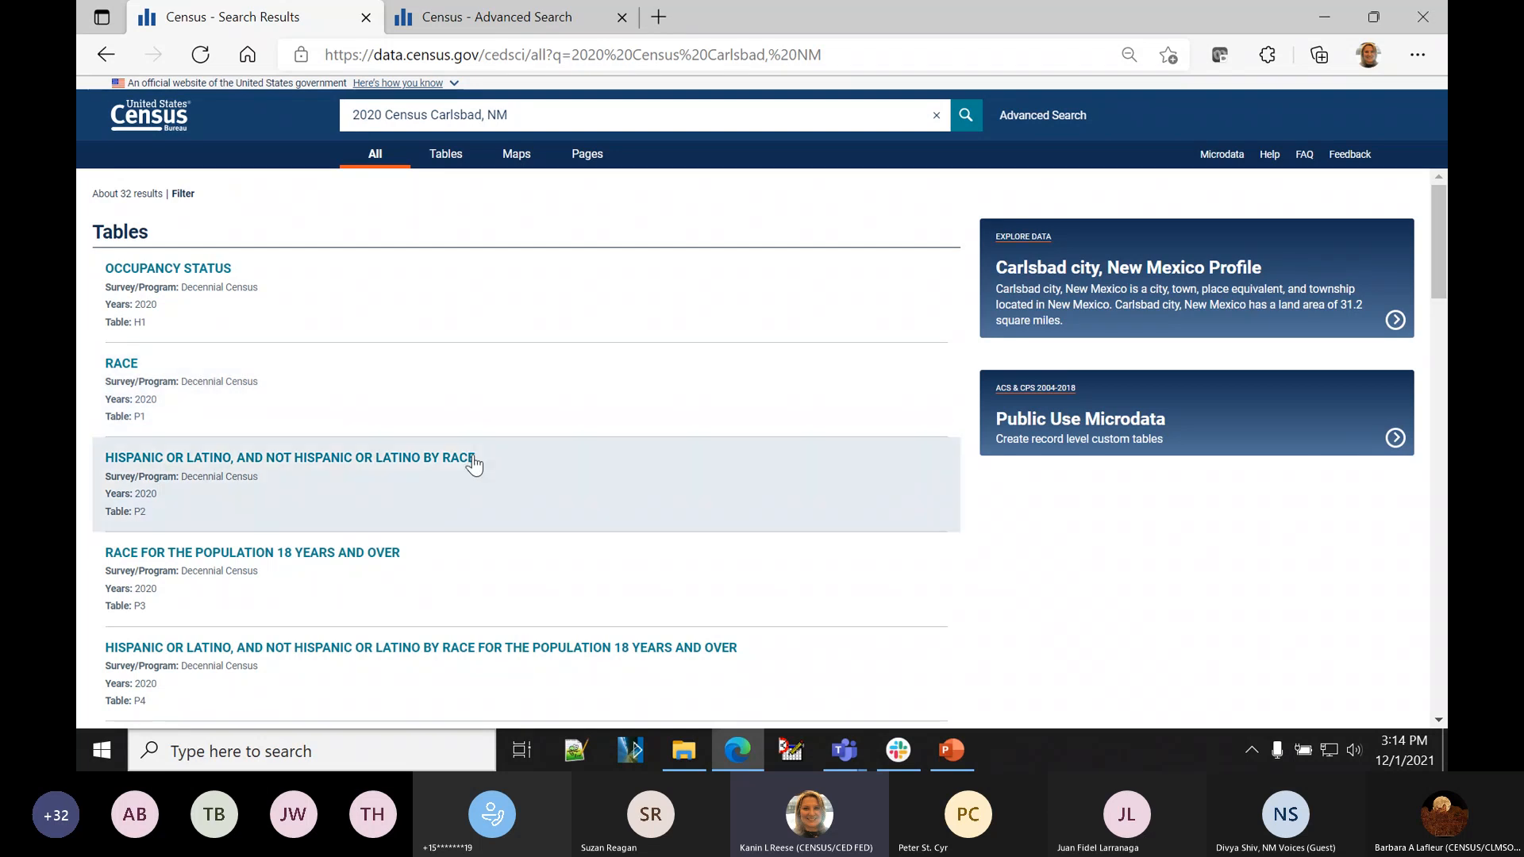
scroll(890, 607, "down", 2)
scroll(890, 606, "up", 2)
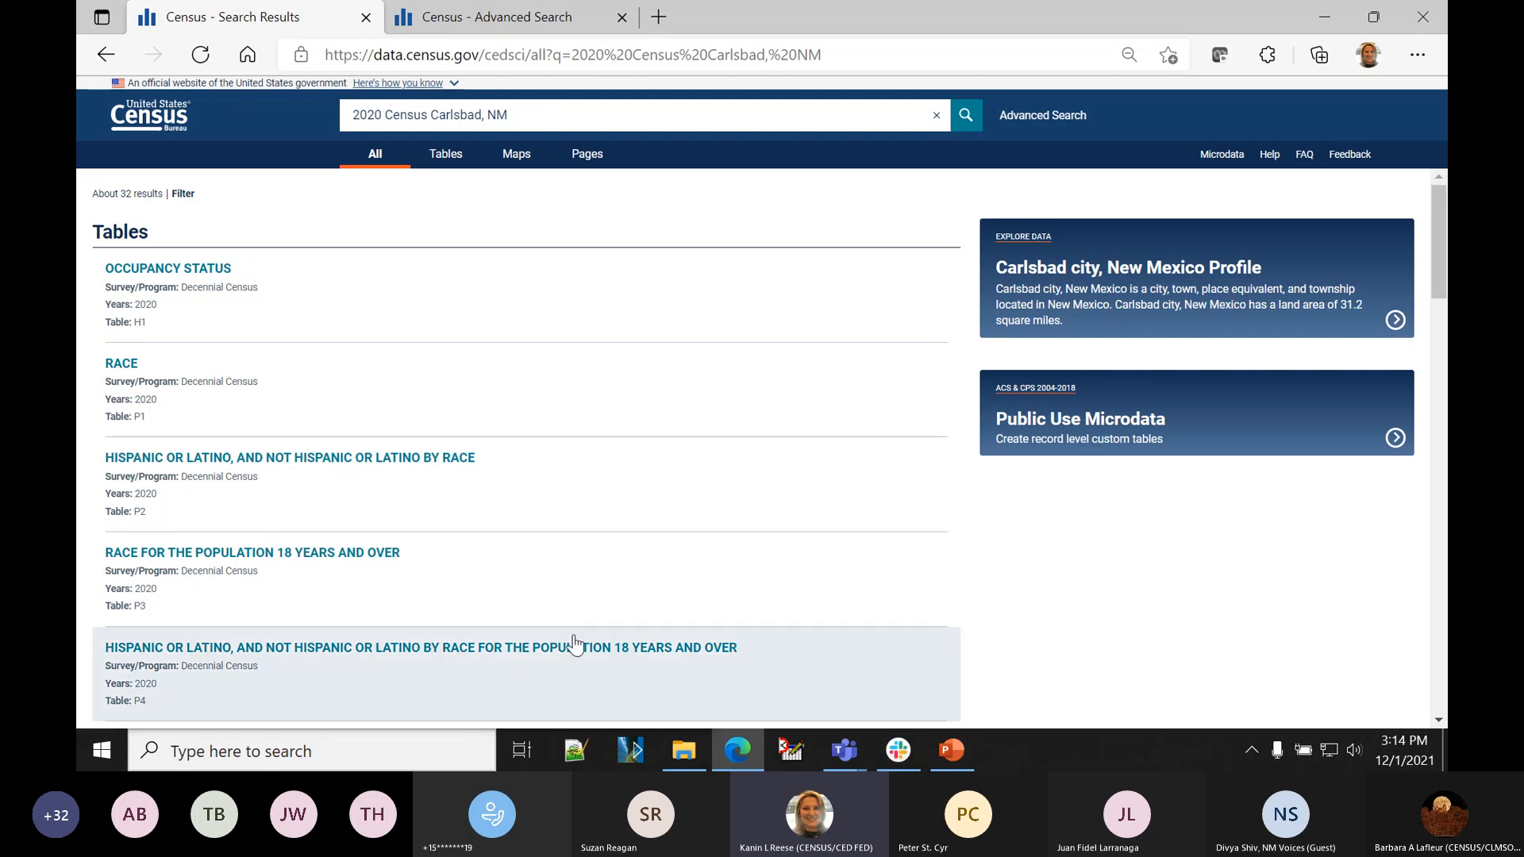
- Switch to the PowerPoint presentation, show slide 7 on getting started using the Advanced Search, and narrow the slide thumbnails
left_click(952, 751)
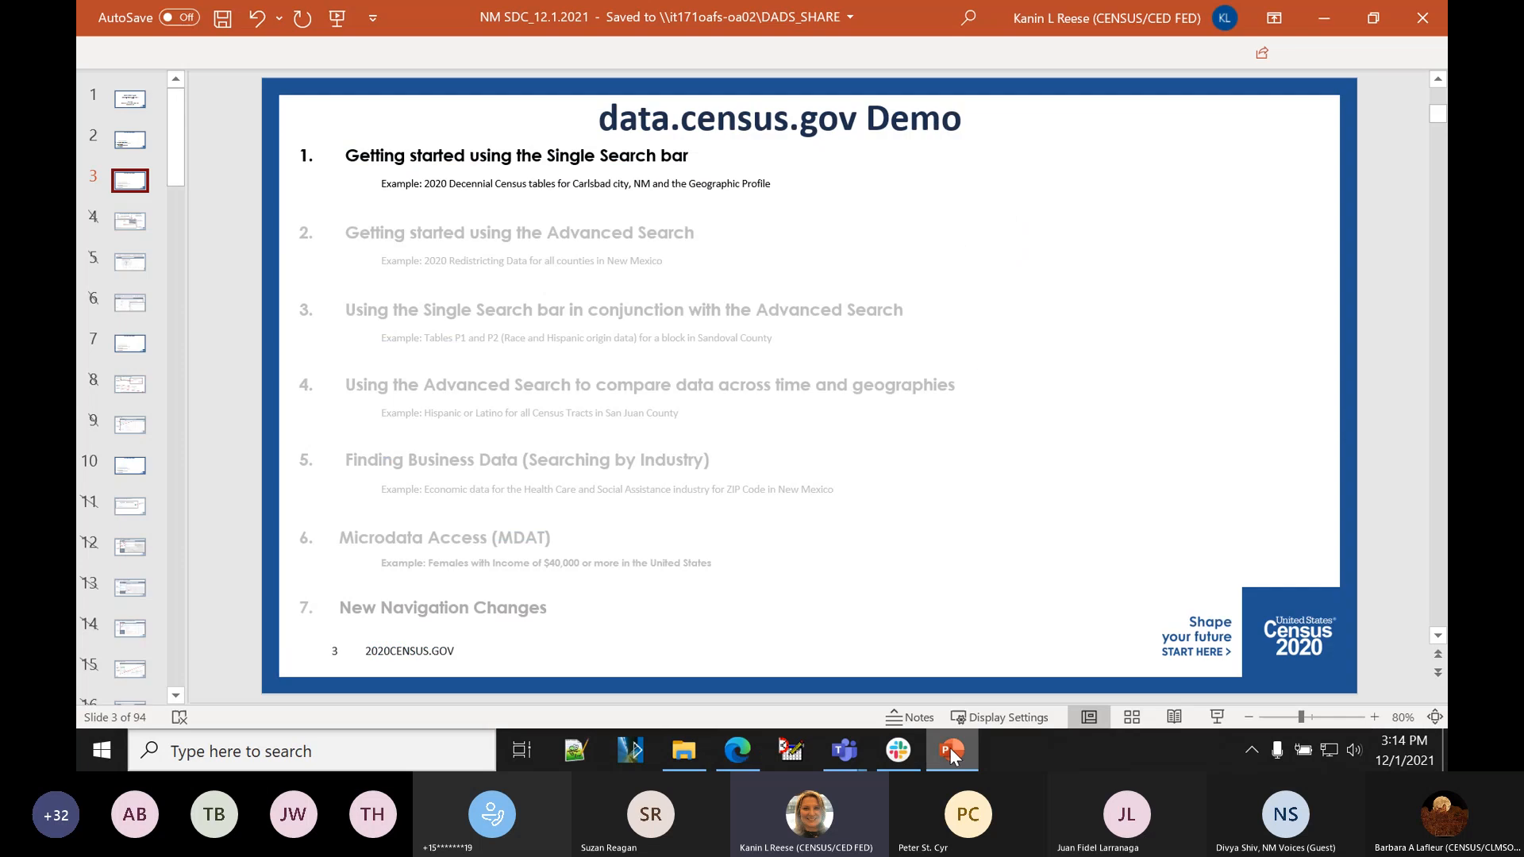
left_click(127, 344)
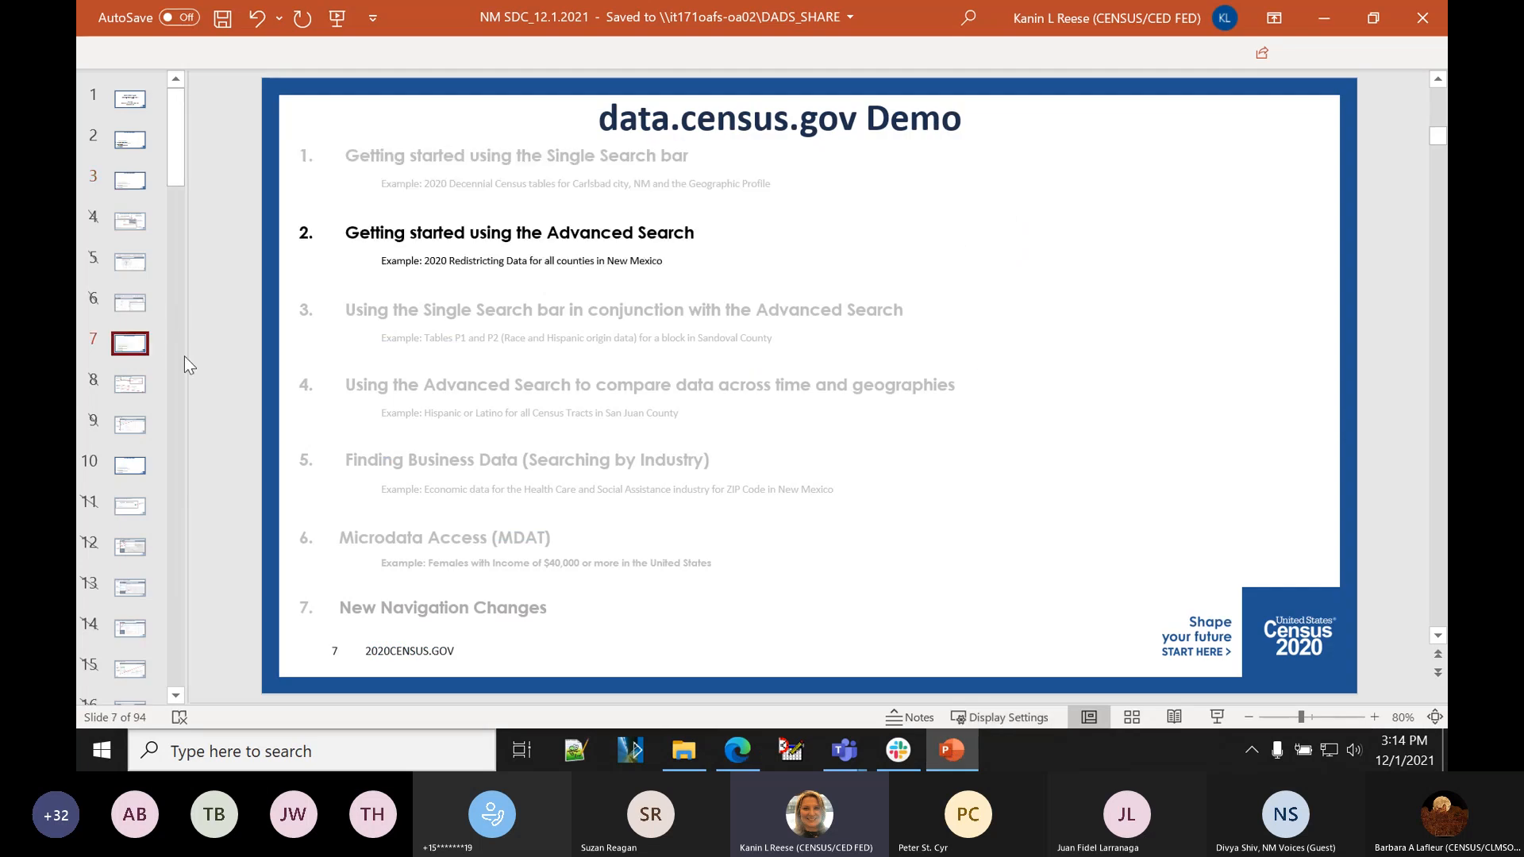
left_click_drag(184, 356, 119, 373)
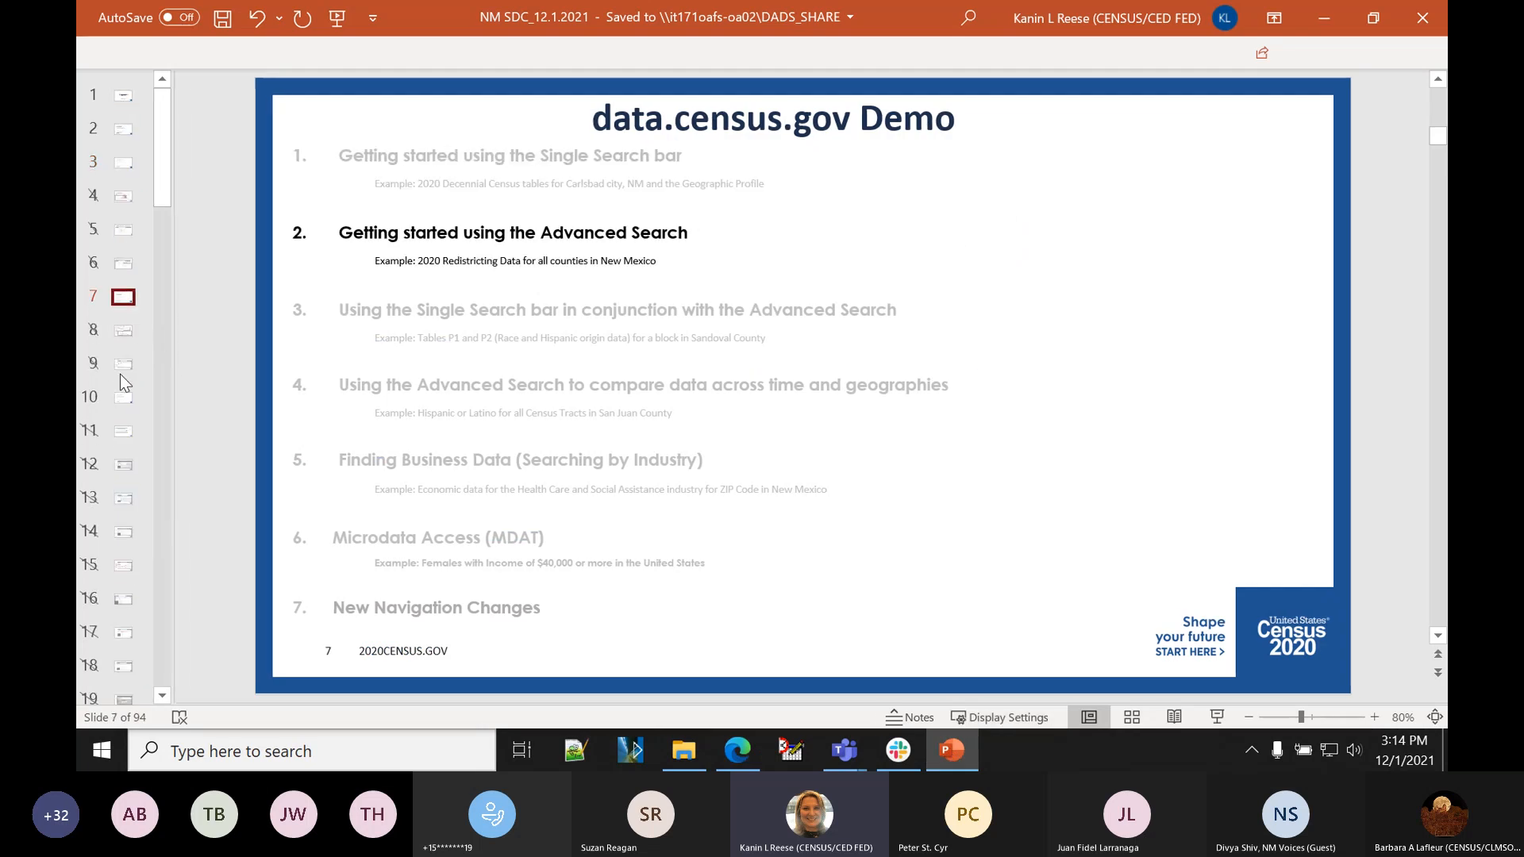
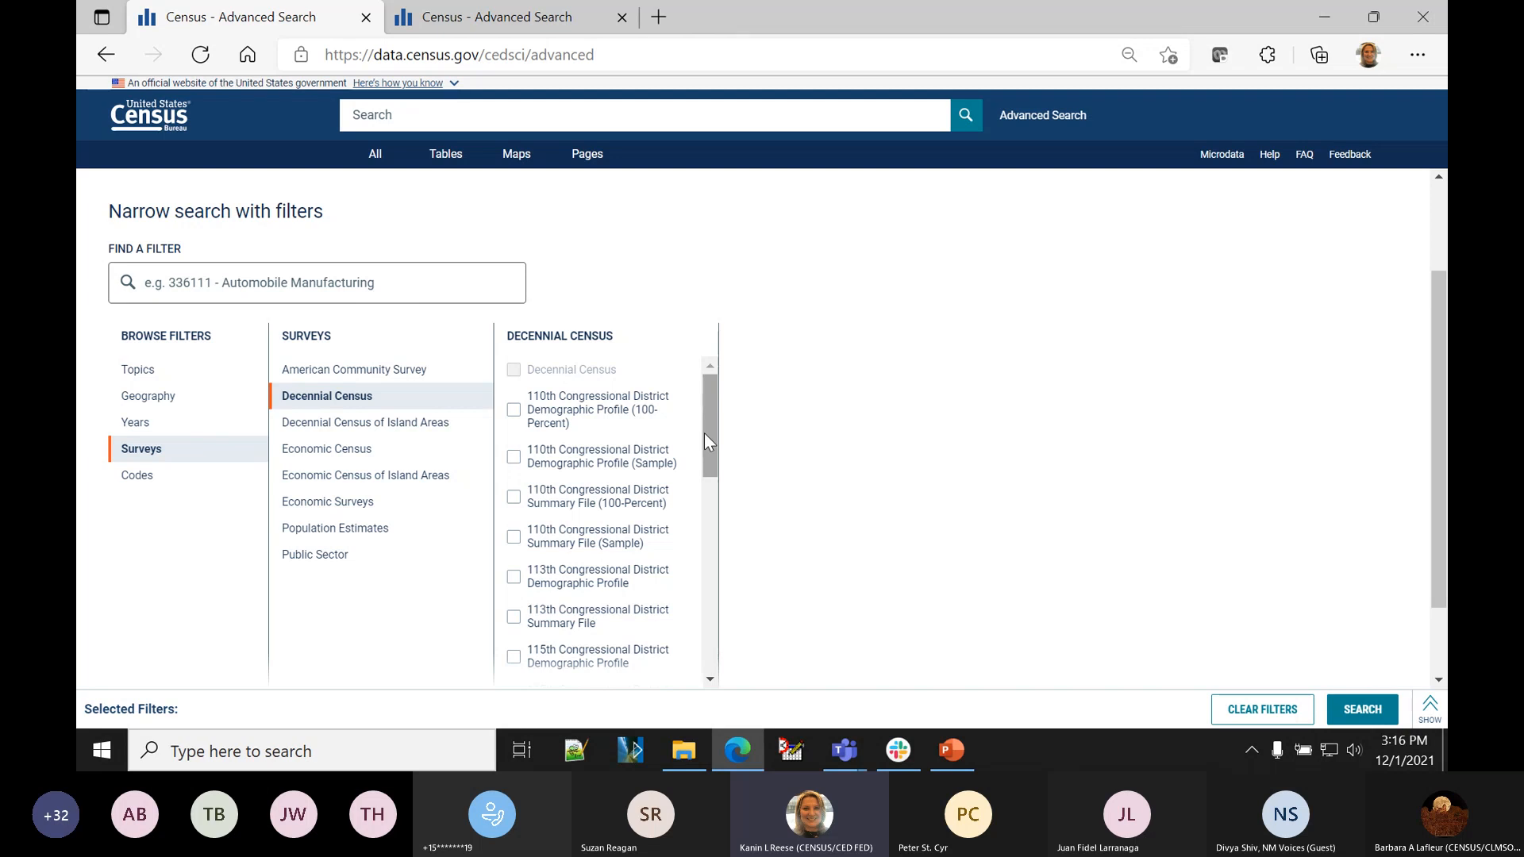
- Add the Decennial Census survey filter Redistricting Data (PL 94-171) to the advanced search
left_click(154, 428)
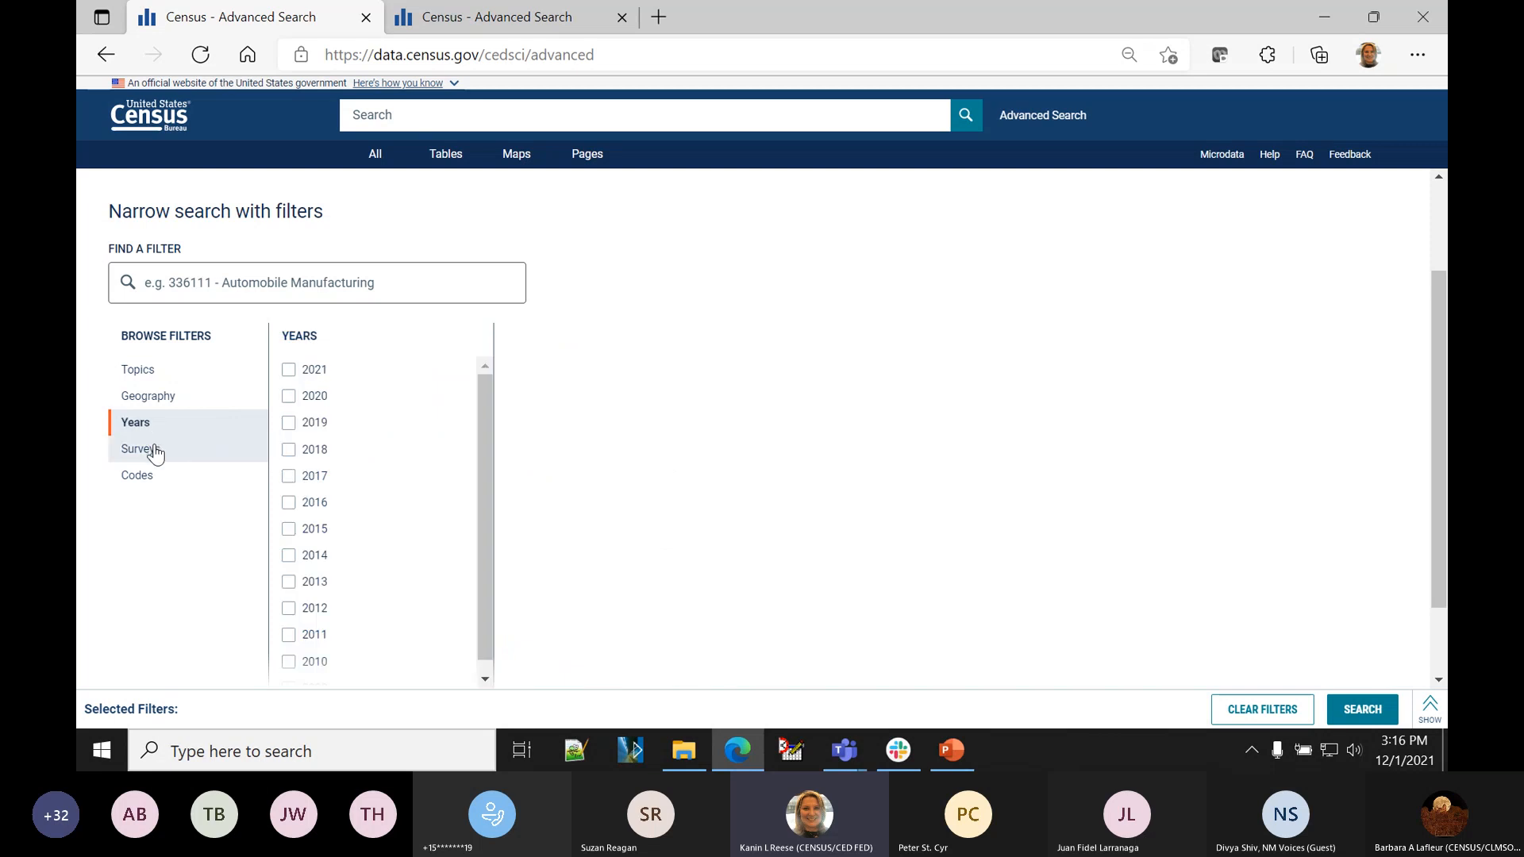
left_click(151, 449)
scroll(631, 482, "down", 1)
scroll(631, 483, "down", 5)
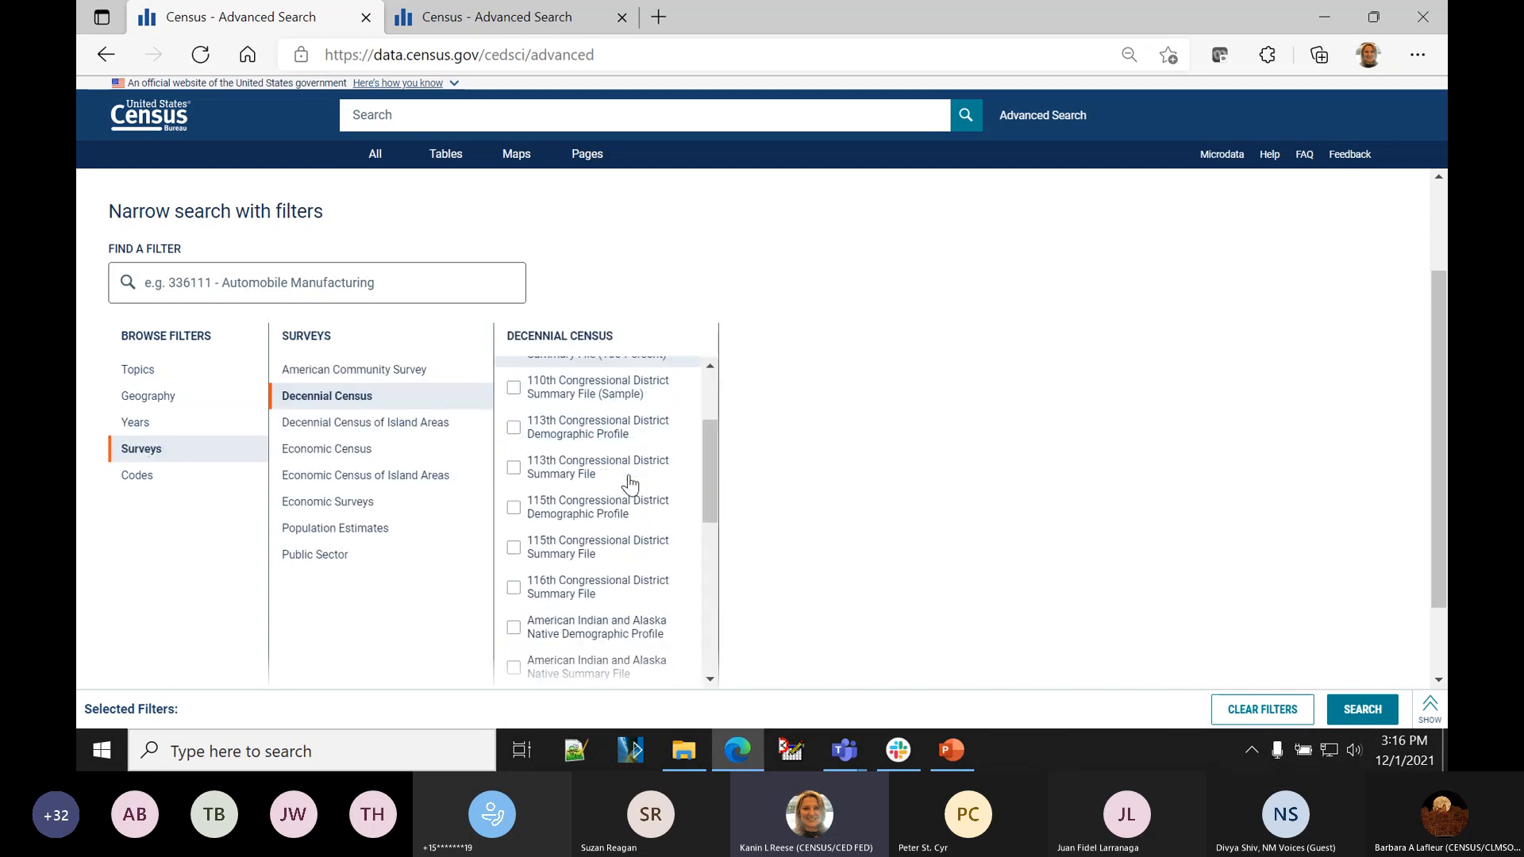
left_click(515, 558)
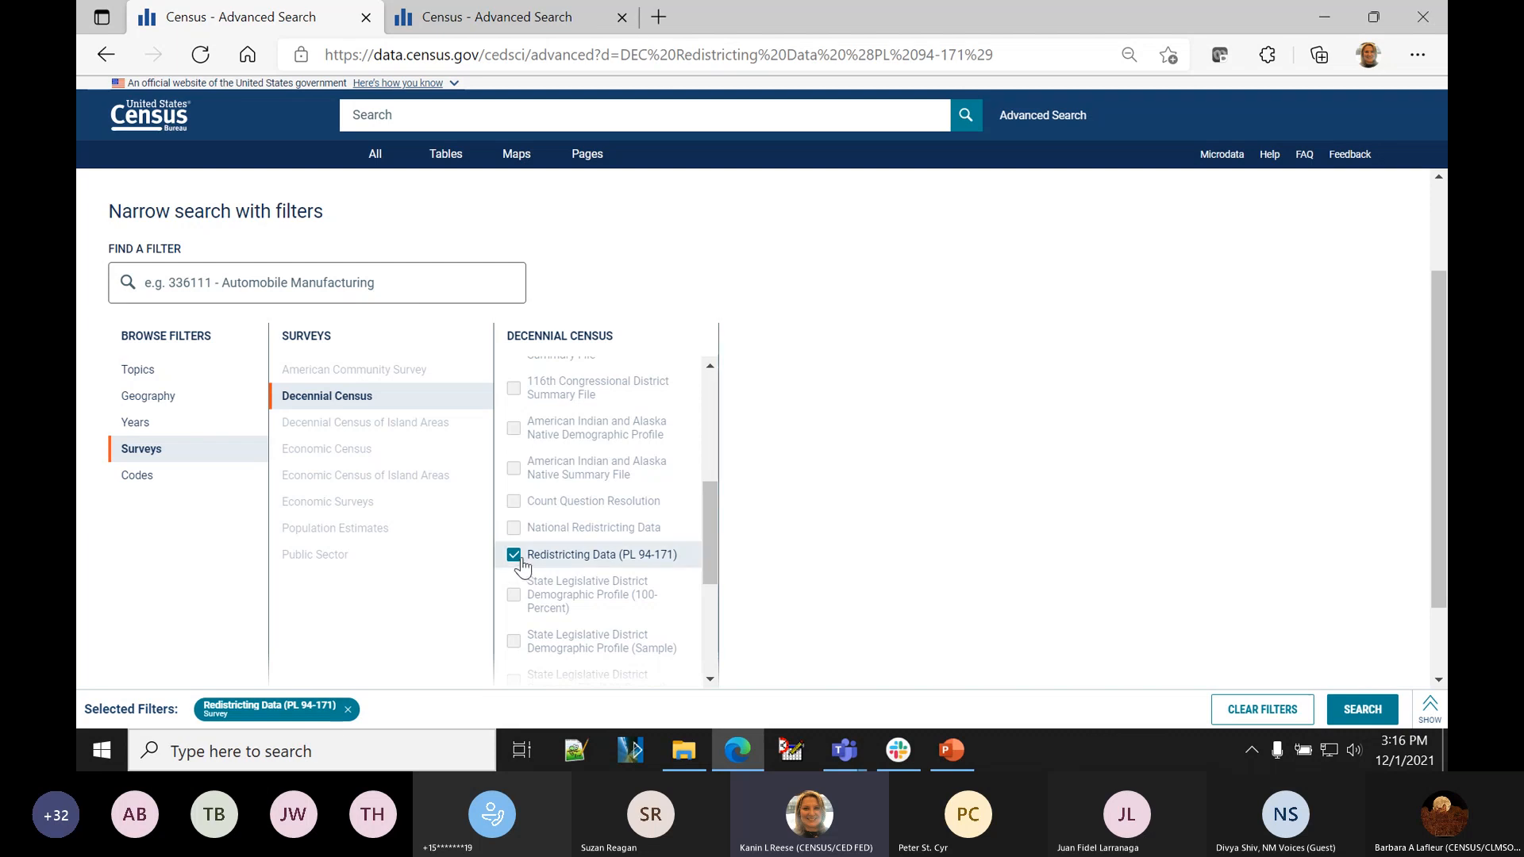
- Add the county-level geography filter All Counties within New Mexico to the advanced search, previewing the summary level names along the way
left_click(139, 403)
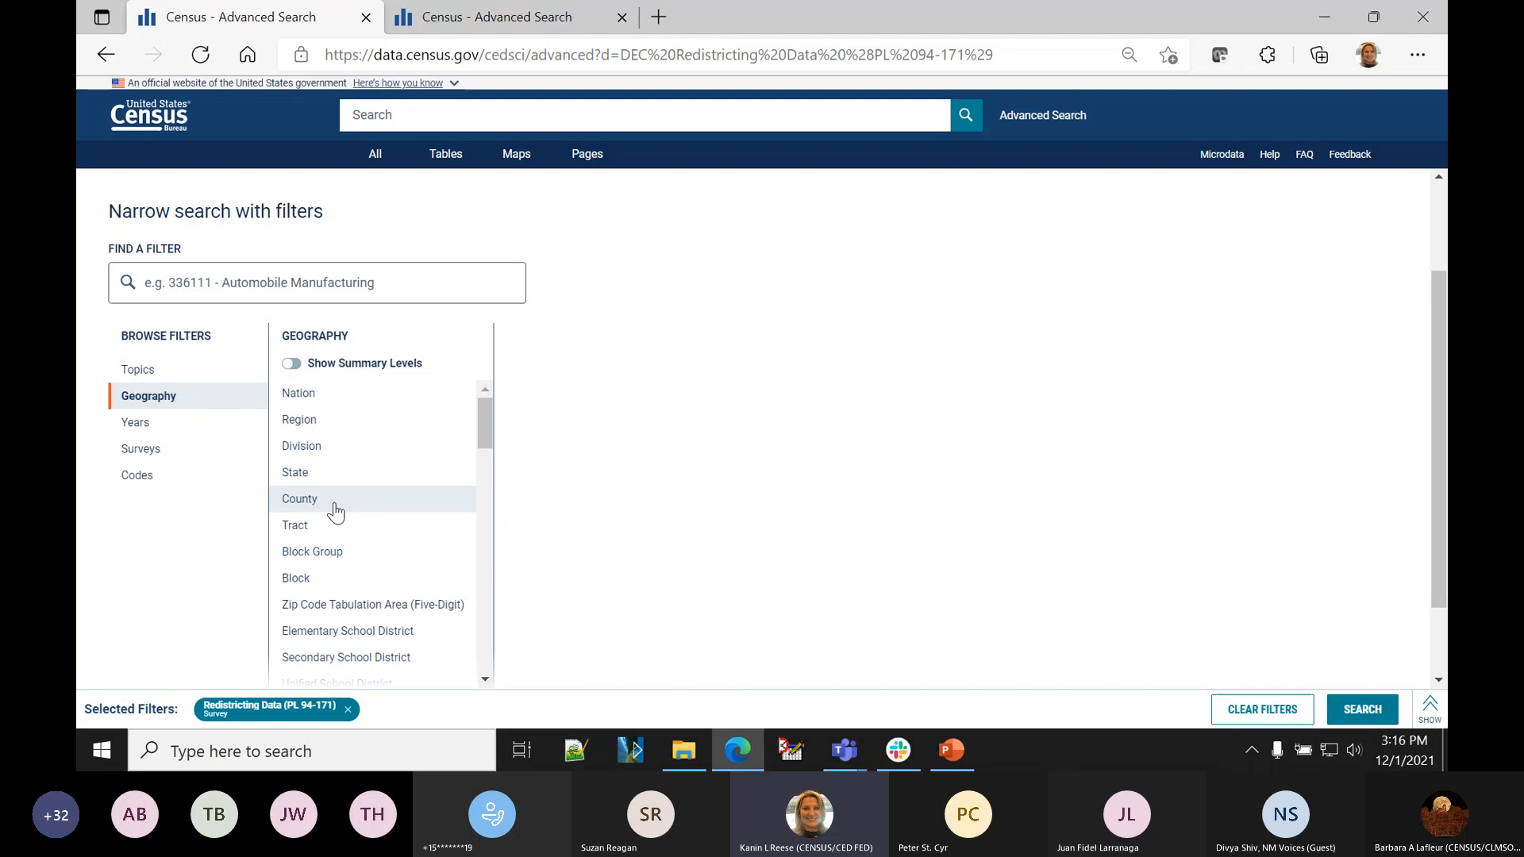
left_click(292, 365)
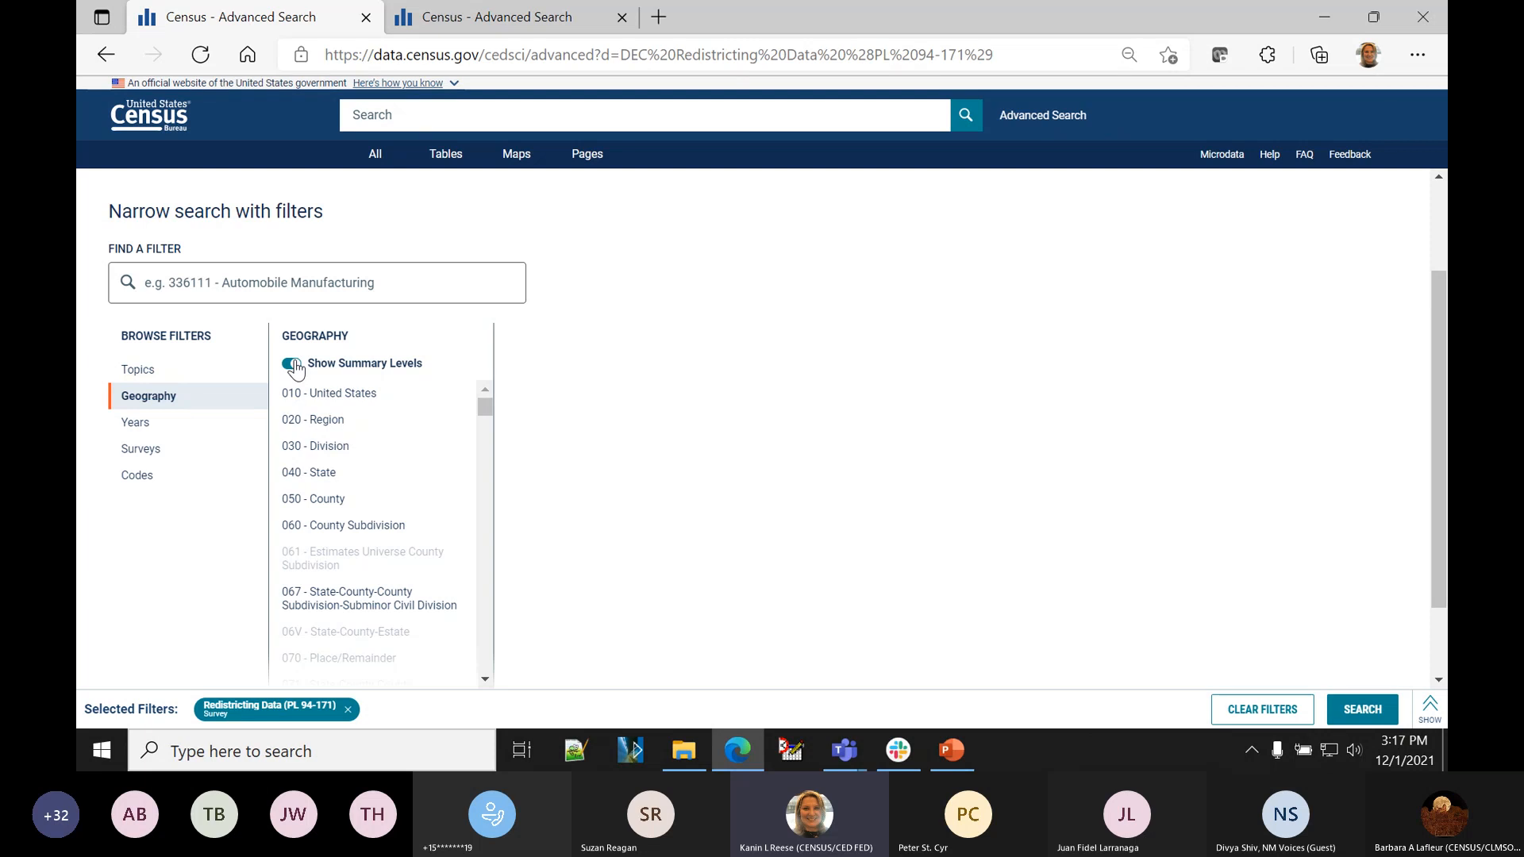
left_click(292, 365)
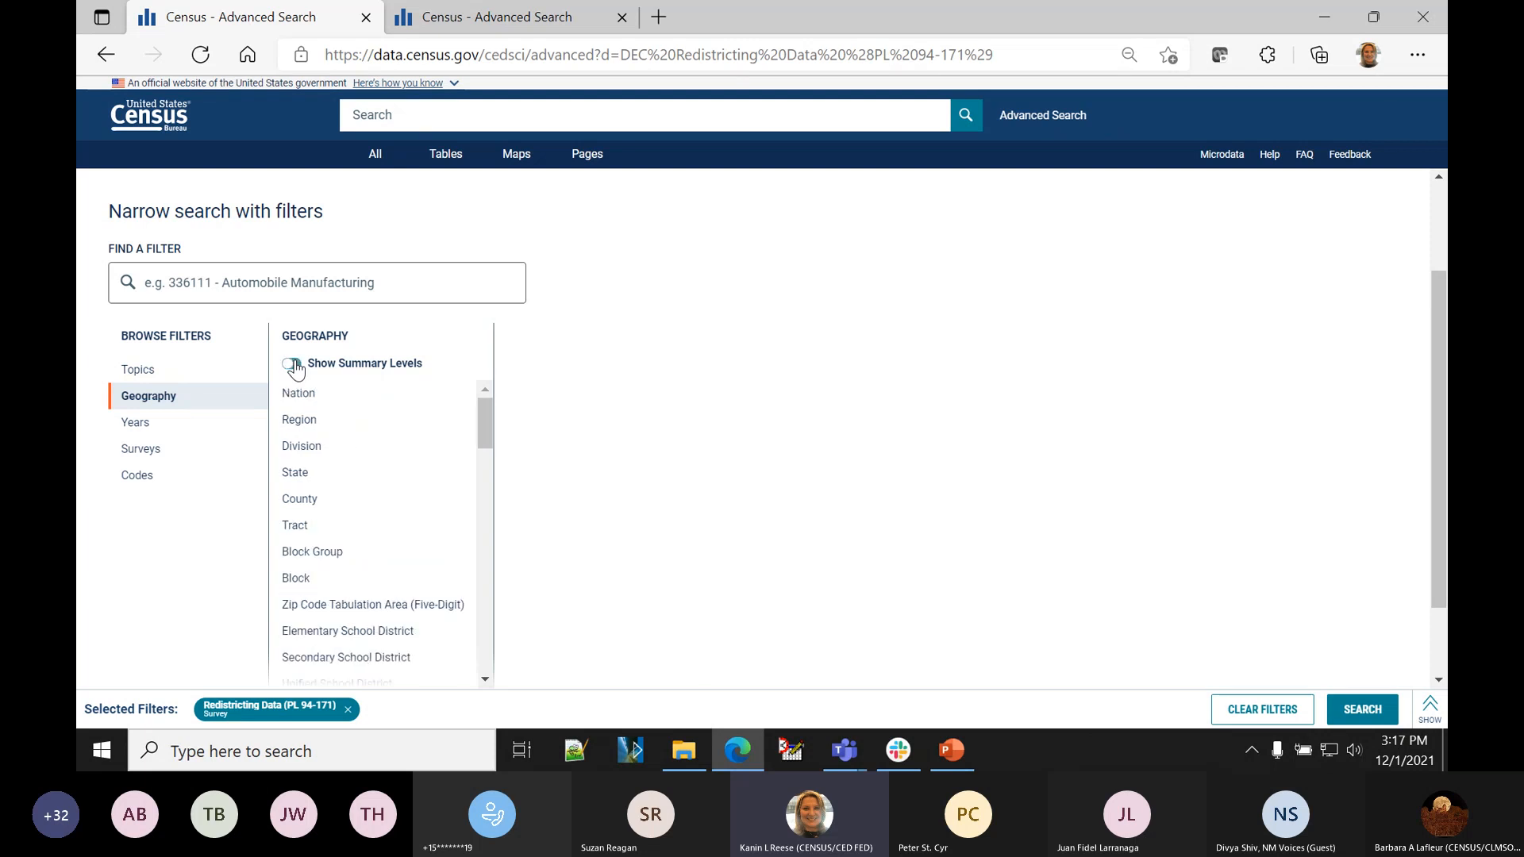
left_click(298, 508)
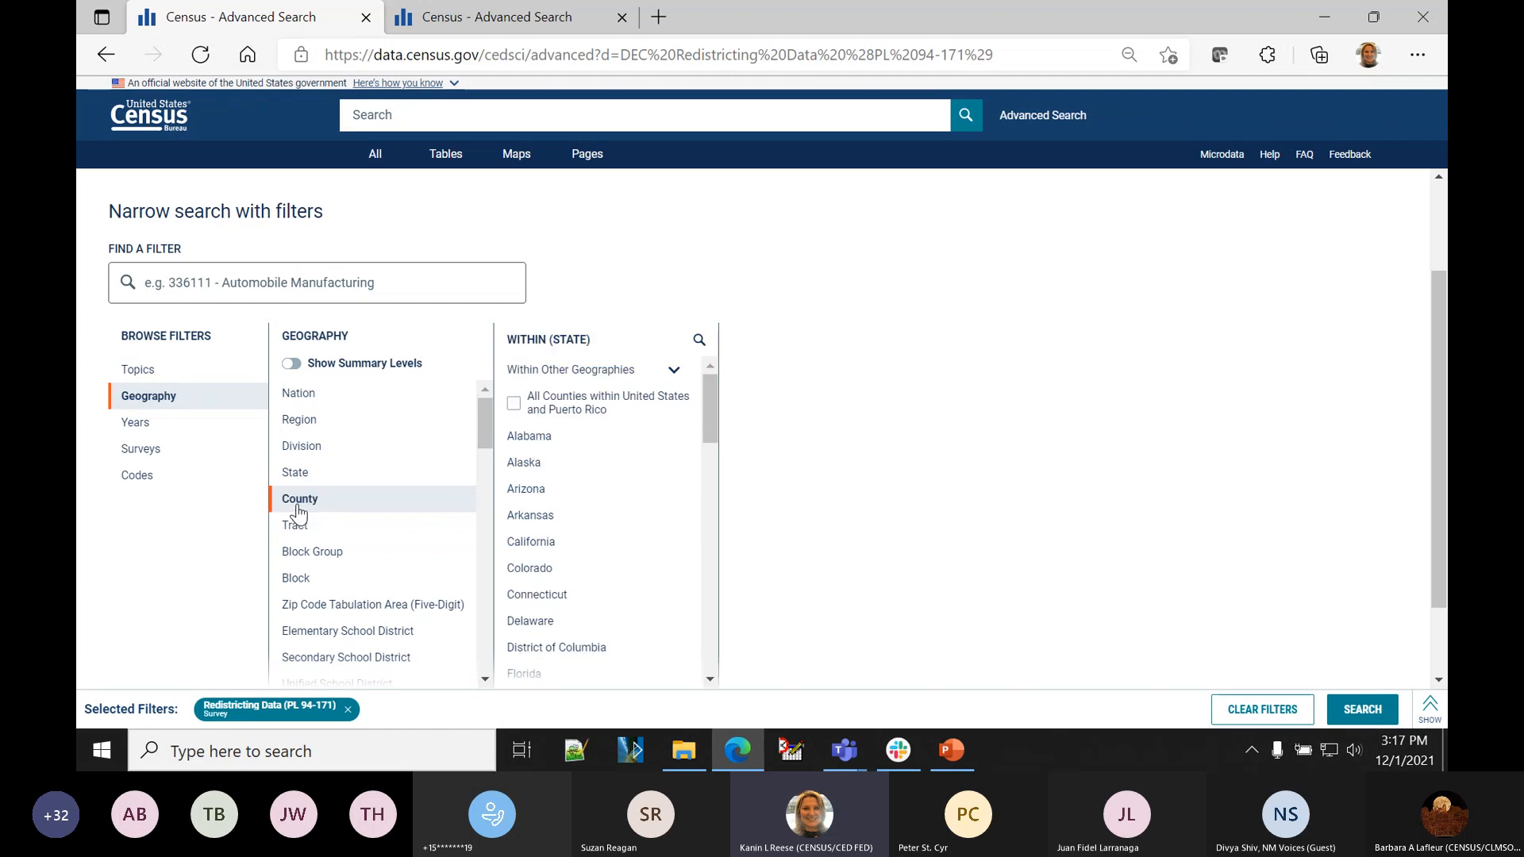
scroll(612, 544, "down", 5)
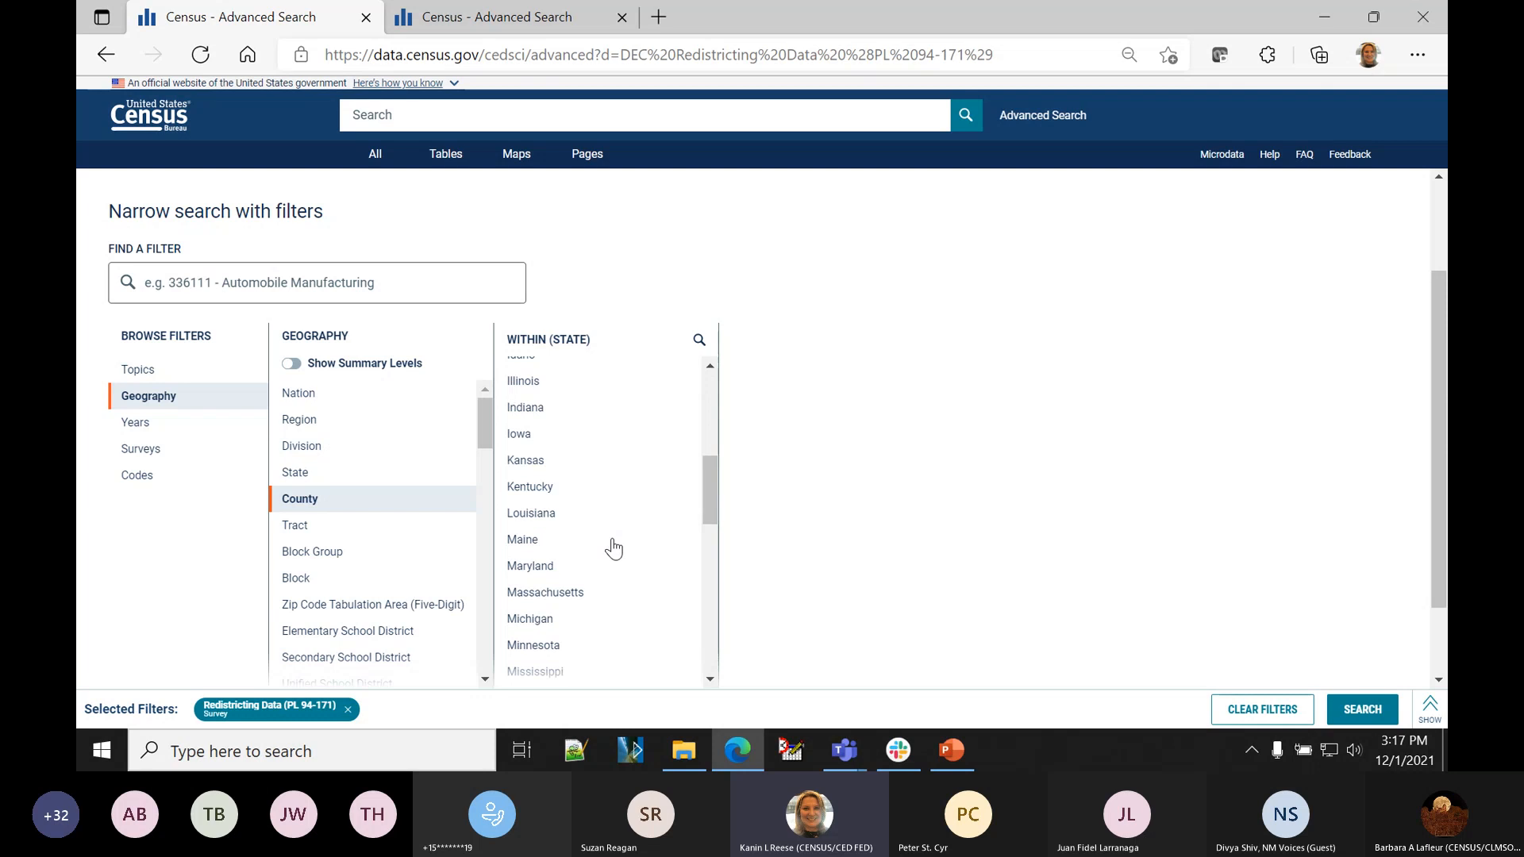
scroll(612, 545, "down", 4)
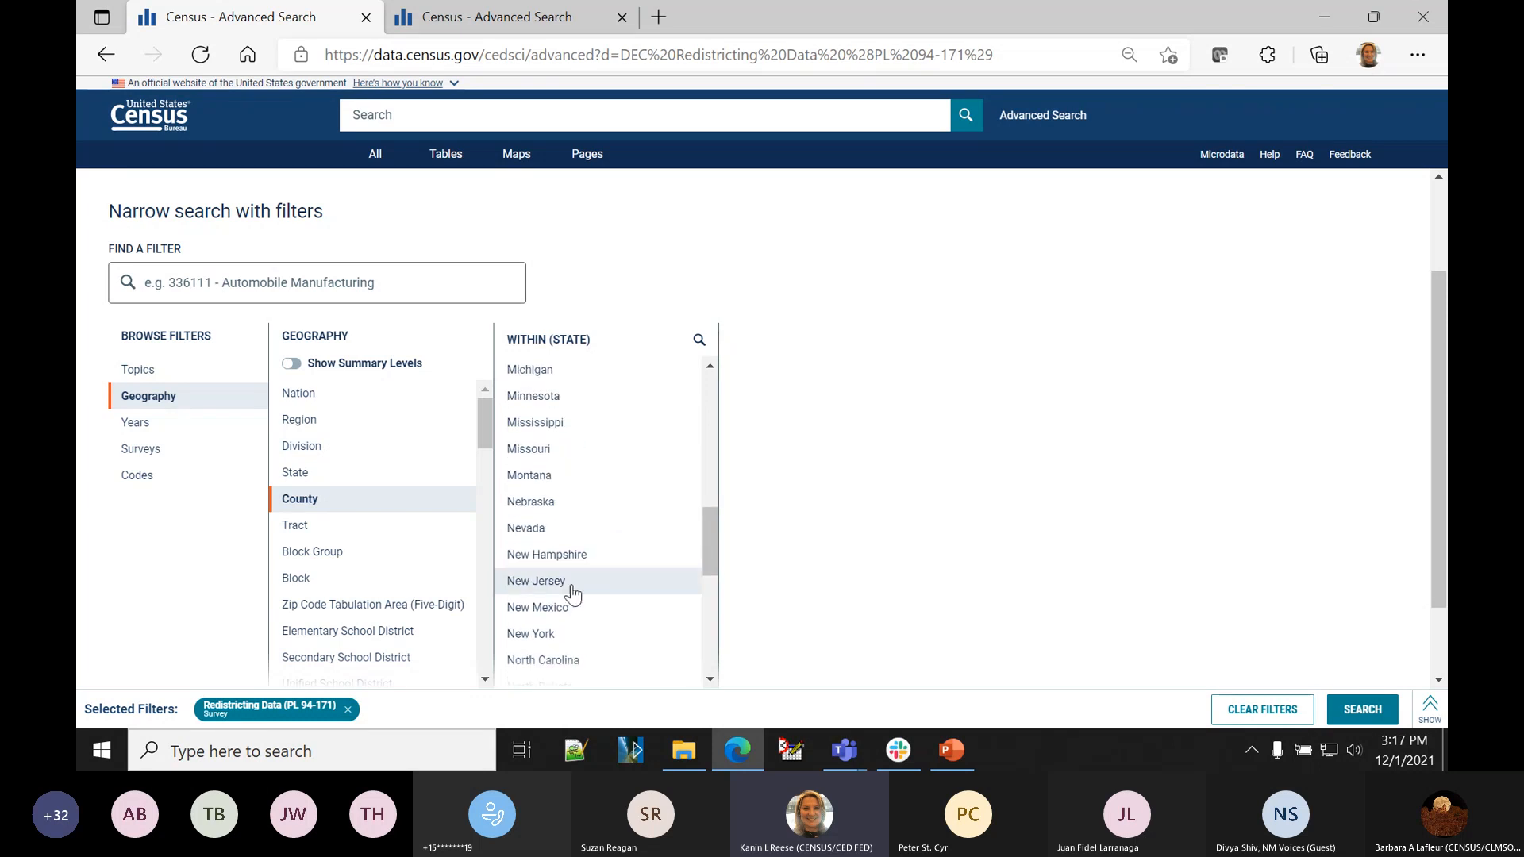
left_click(567, 612)
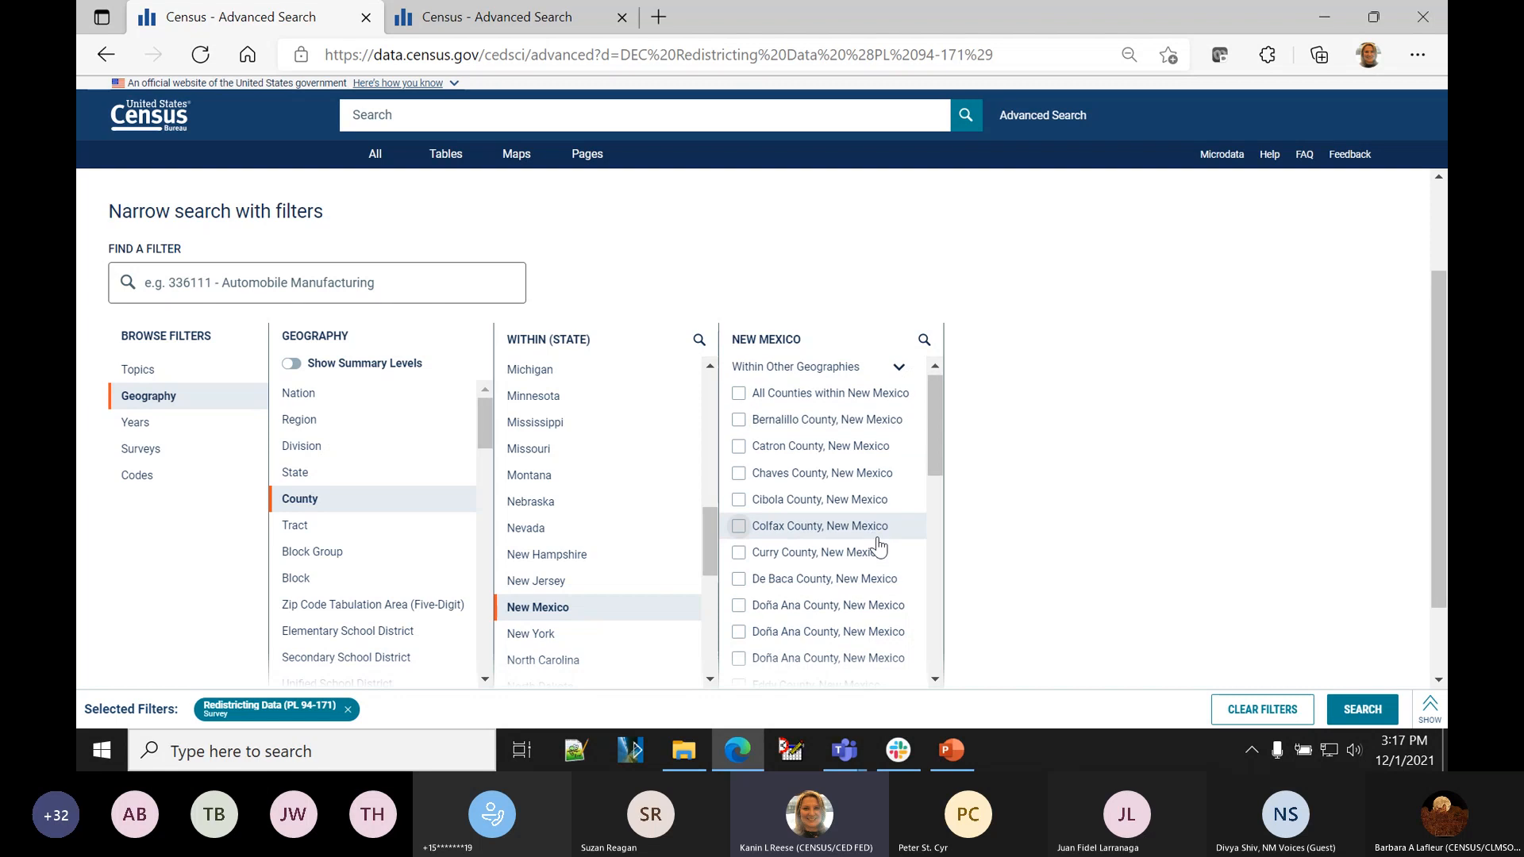
scroll(879, 548, "down", 2)
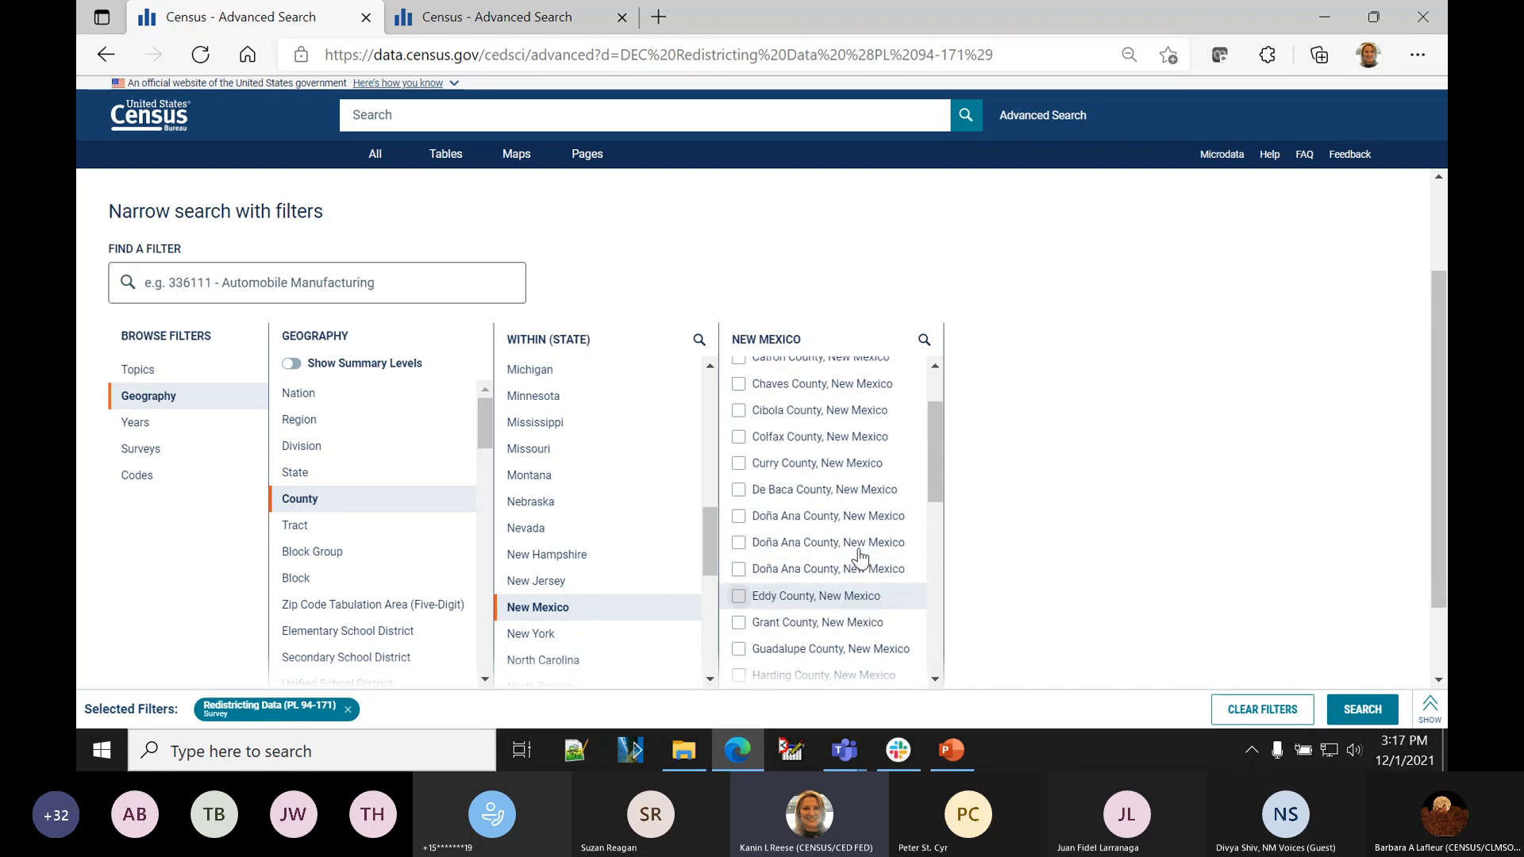
scroll(862, 558, "up", 5)
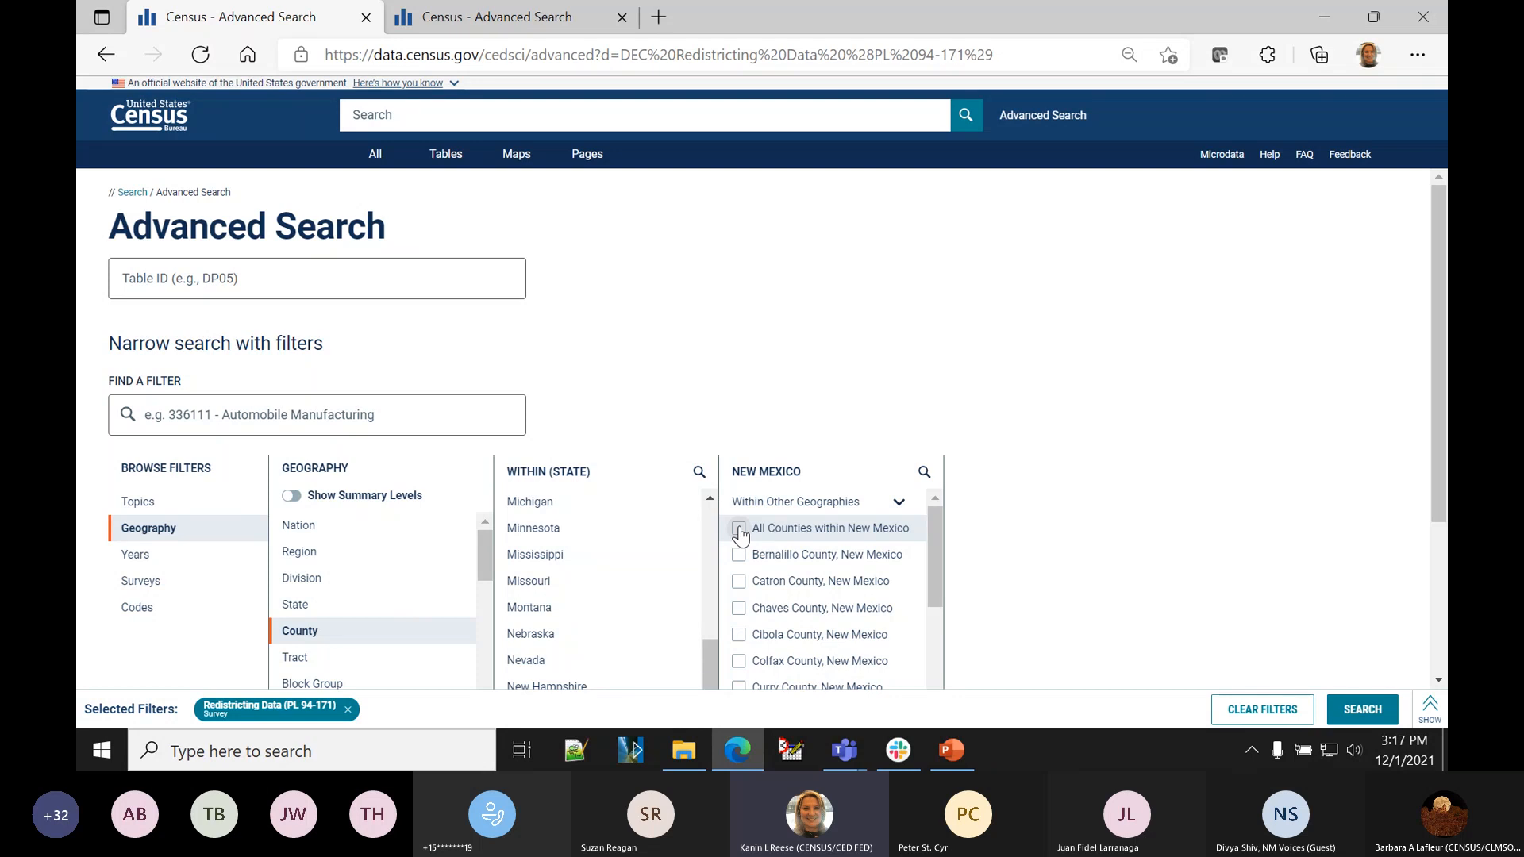
left_click(739, 529)
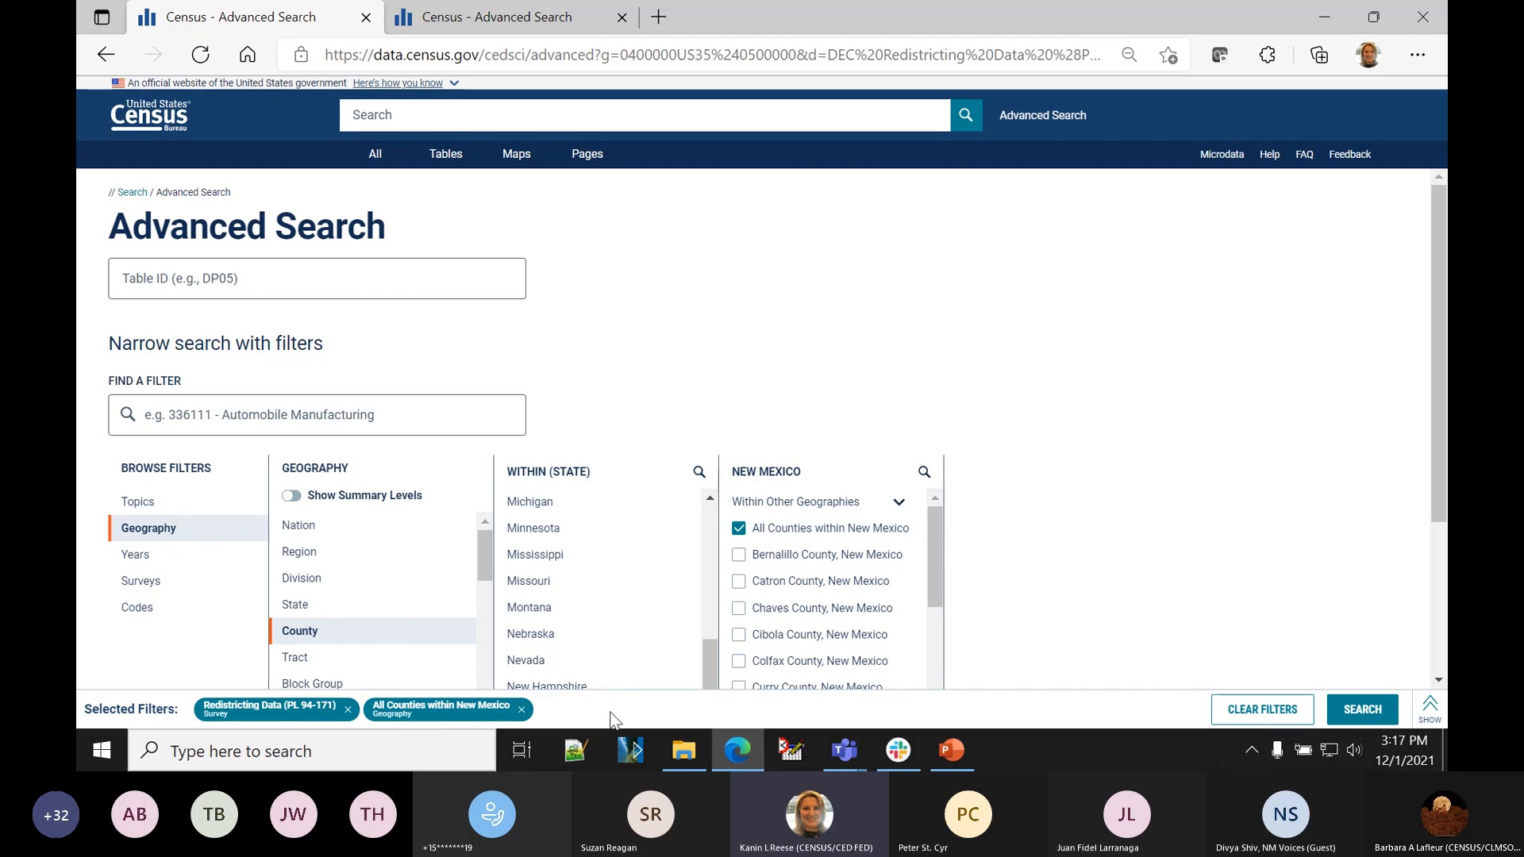
- Run the advanced search with both filters and review the titles, years and table IDs of the listed tables
left_click(1371, 721)
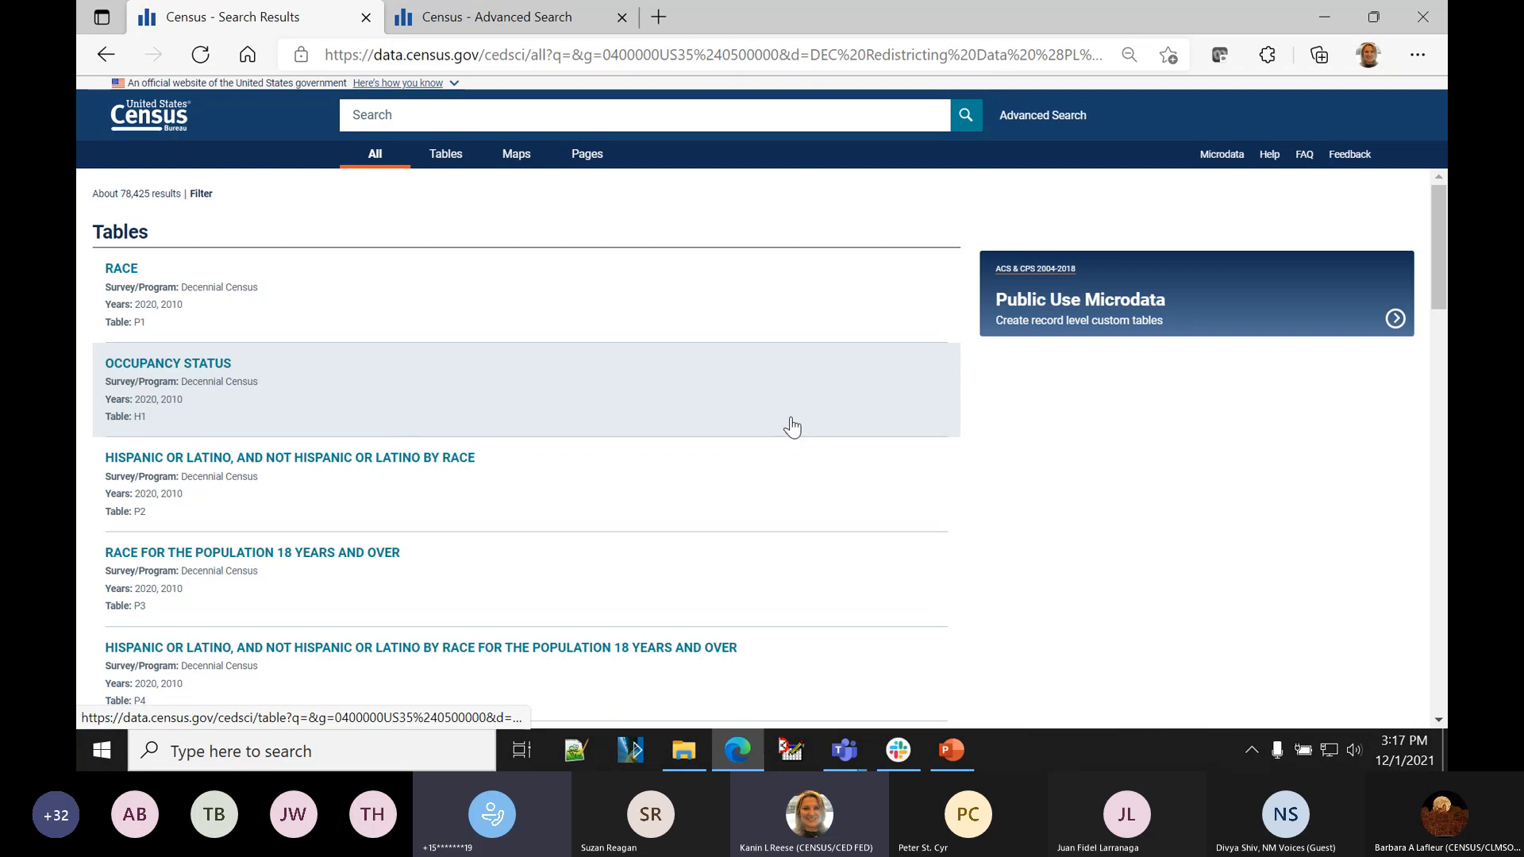
scroll(792, 427, "down", 7)
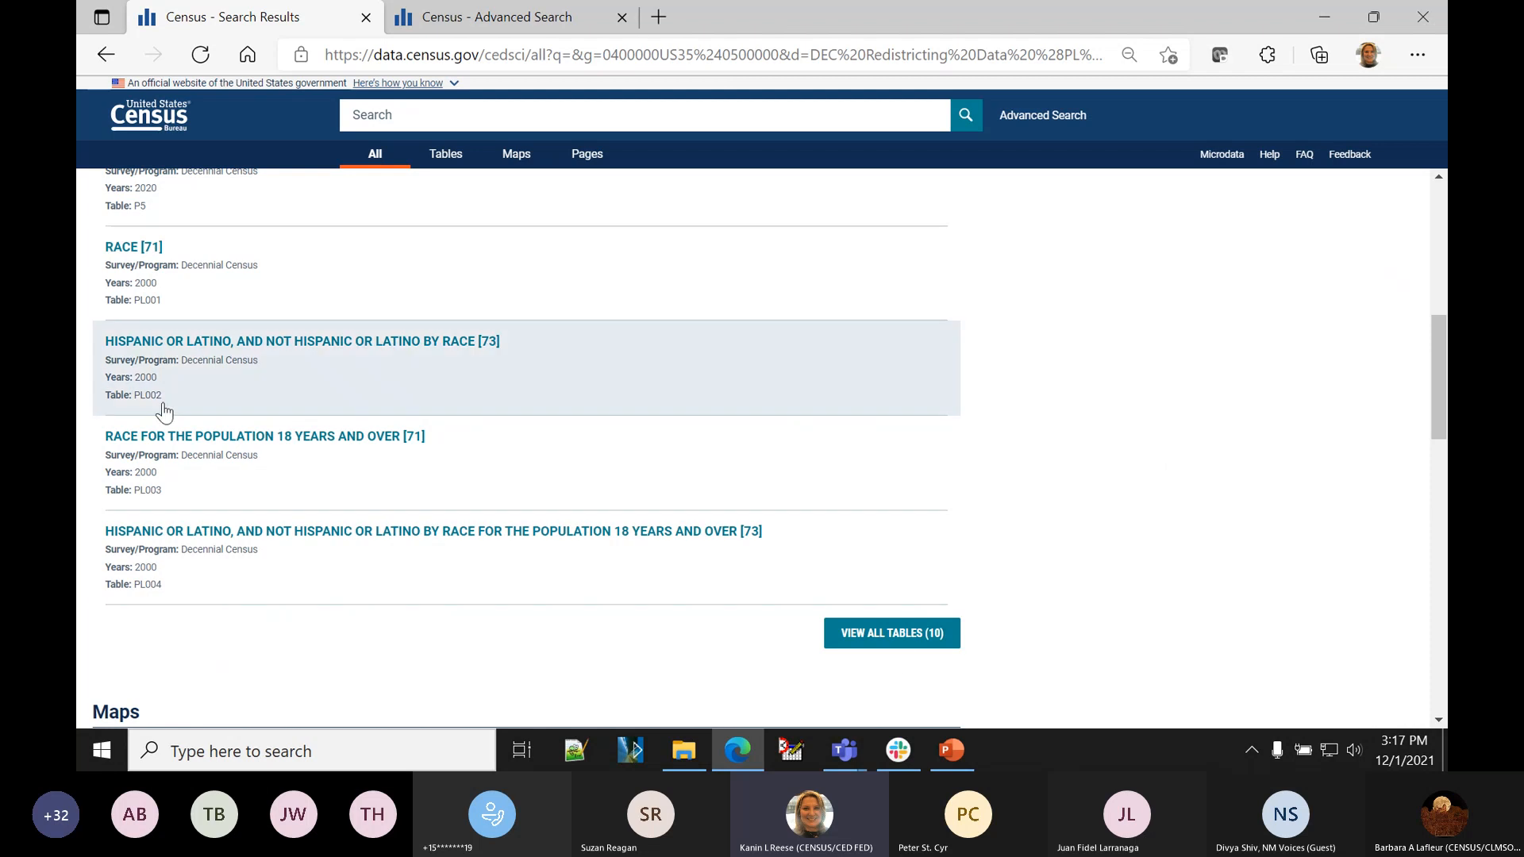
scroll(222, 555, "up", 1)
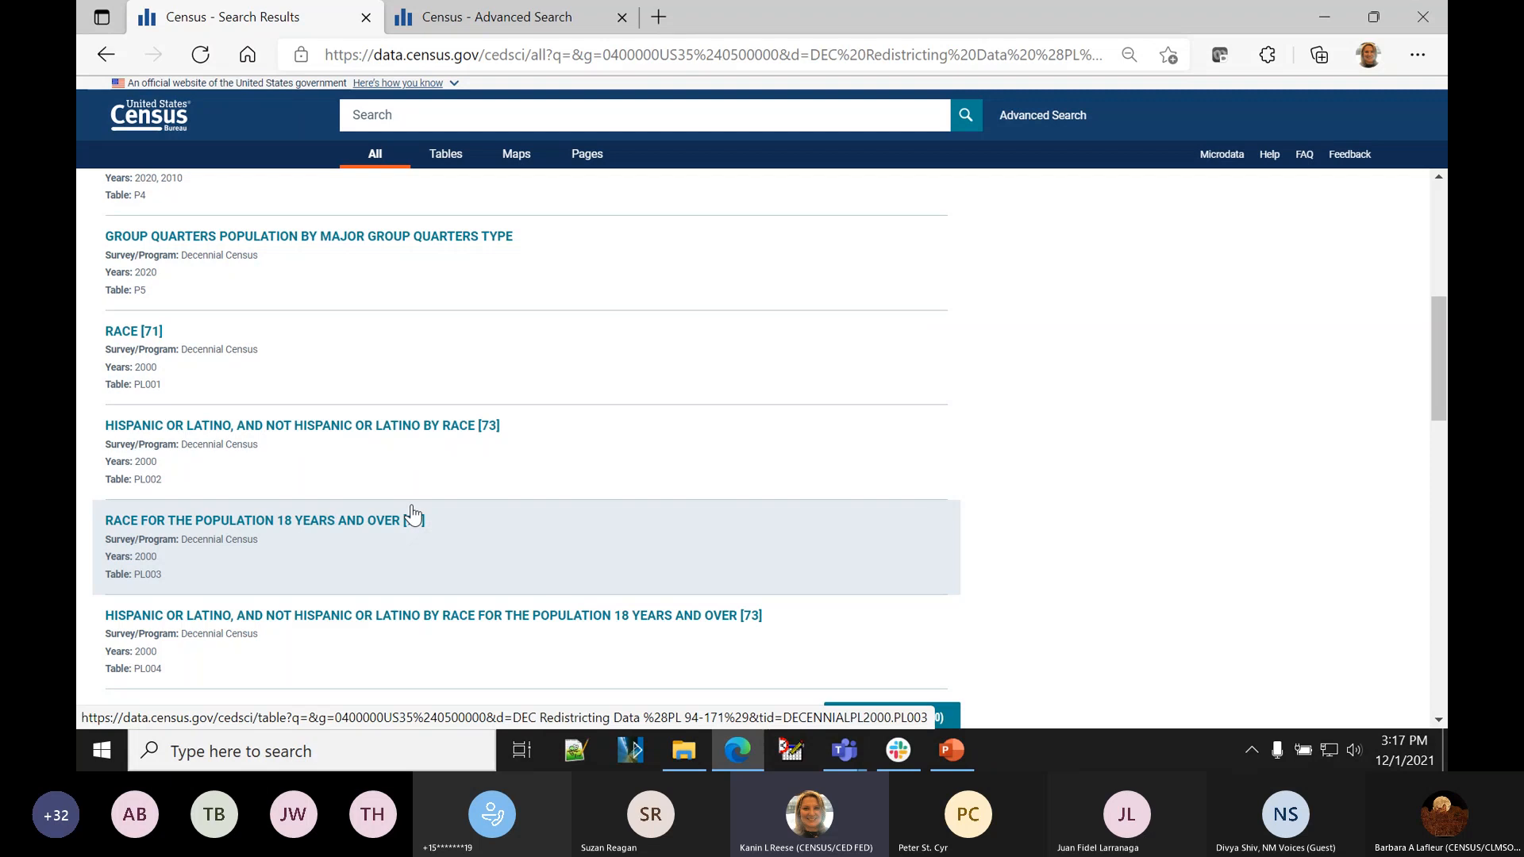
scroll(404, 514, "up", 3)
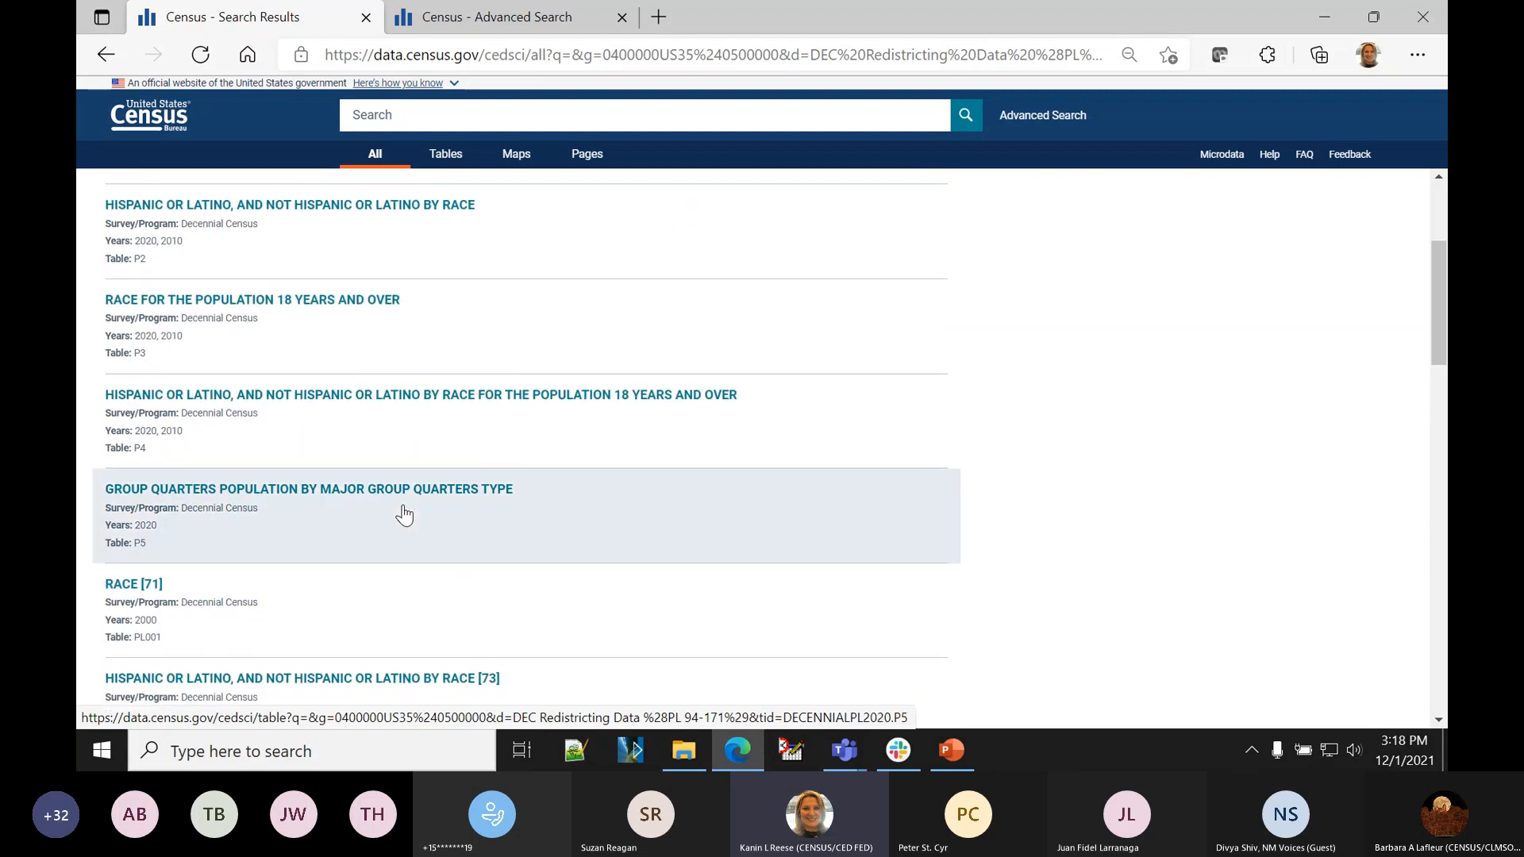
scroll(404, 514, "up", 3)
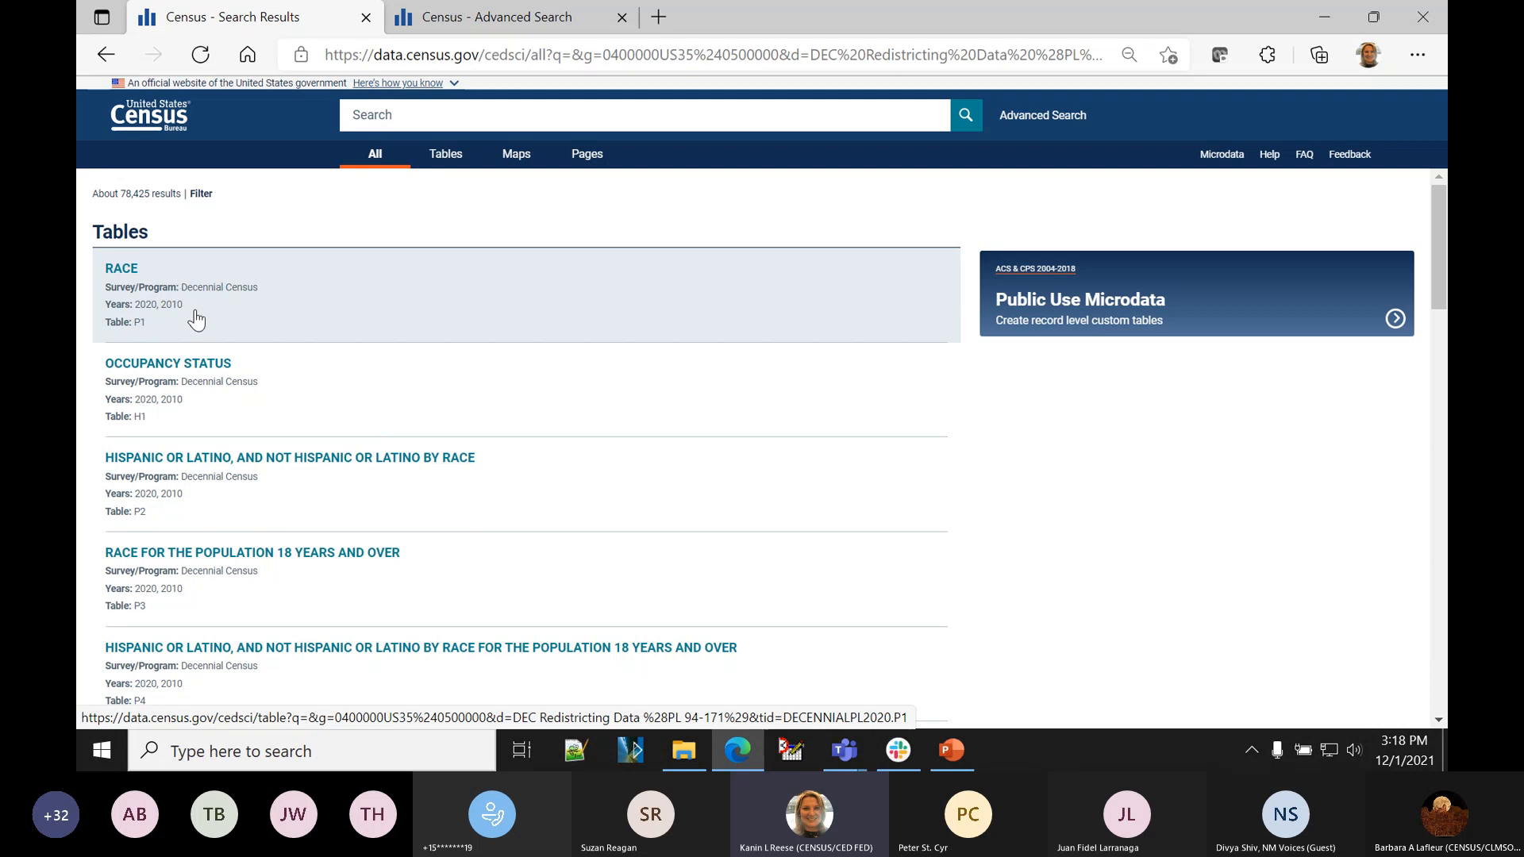
- Open the RACE table (P1) and examine the American Indian and Alaska Native alone row across the New Mexico counties
left_click(196, 320)
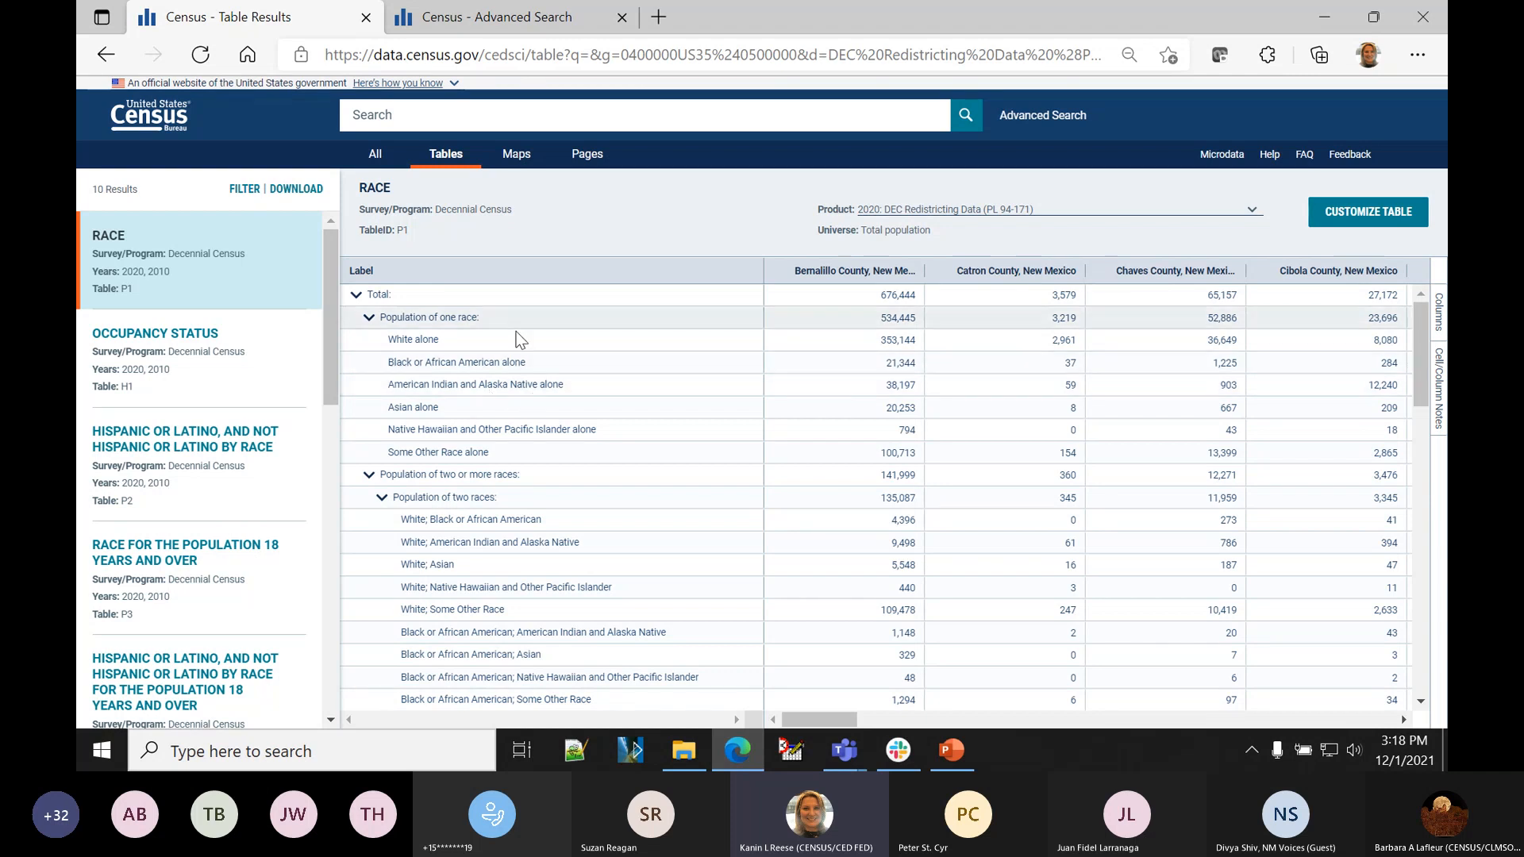
left_click(525, 392)
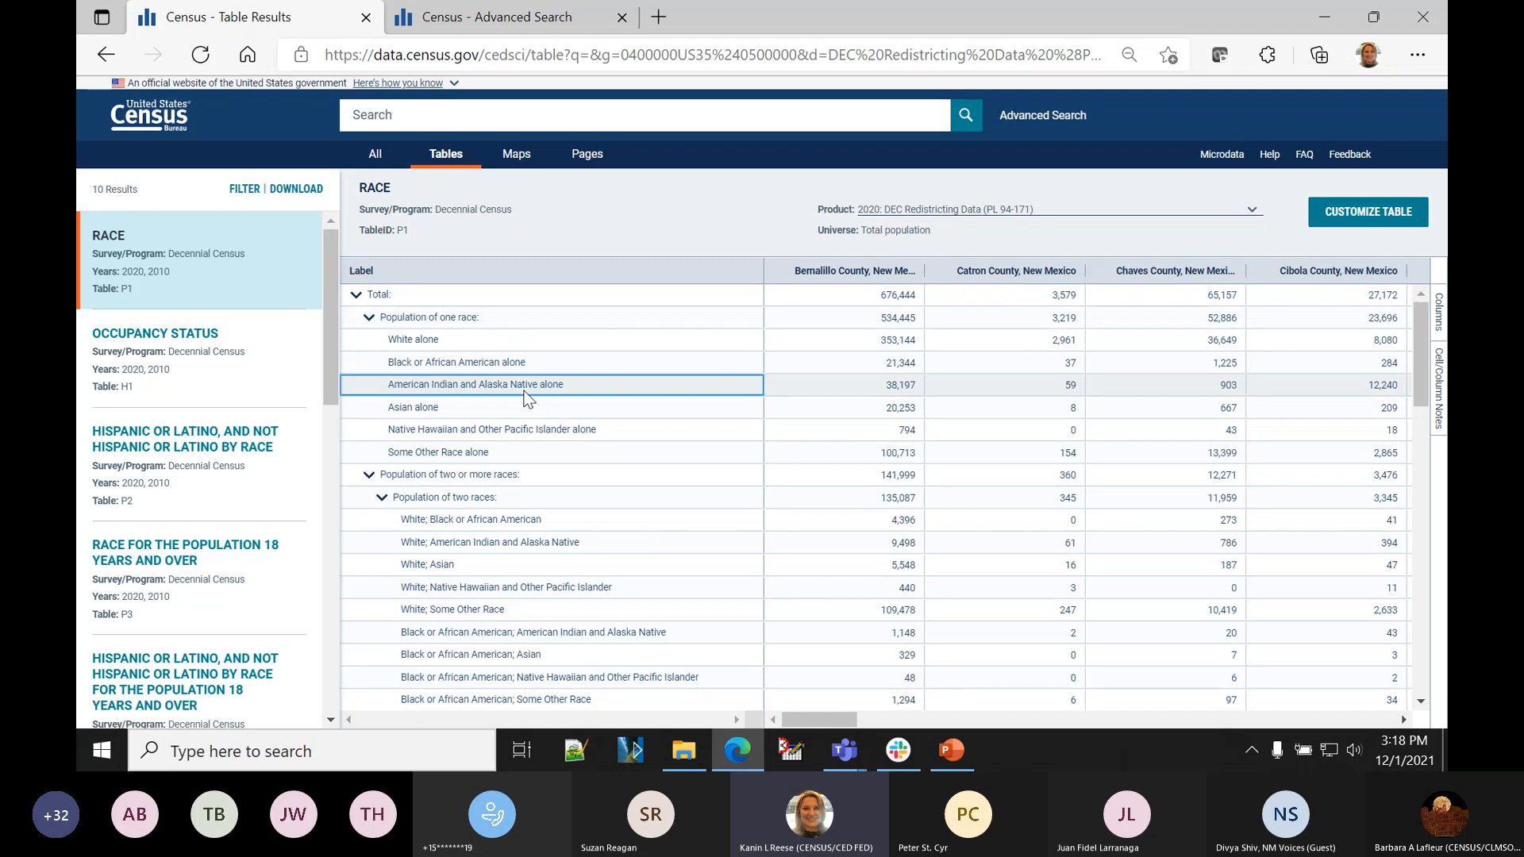
key("Right")
key("Right")
key("Right")
key("Right")
key("Right")
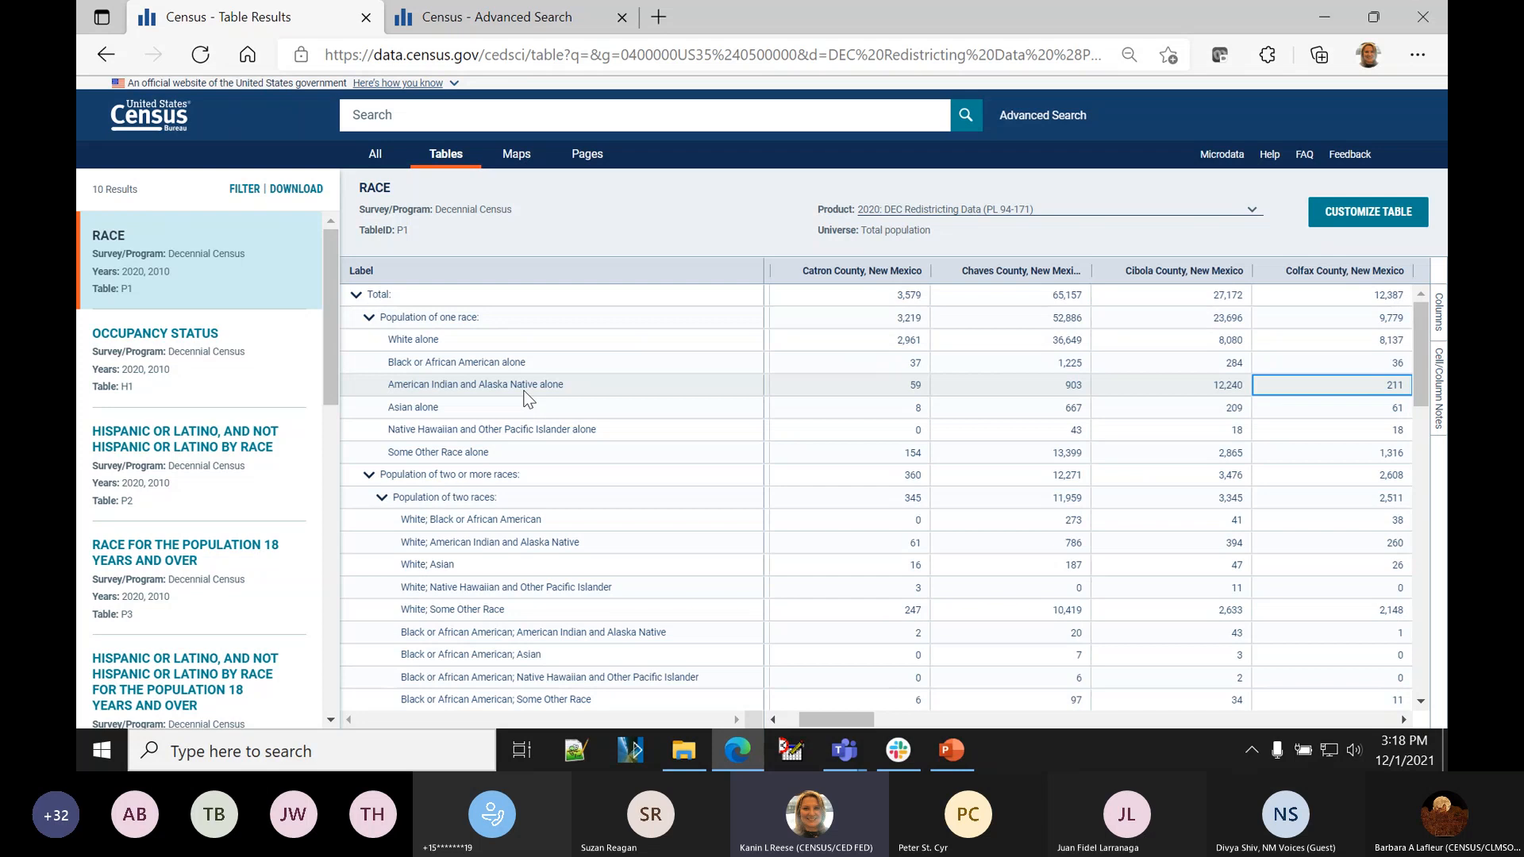
key("Right")
key("Right")
key("Right")
key("Right")
key("Right")
key("Right")
key("Right")
key("Right")
key("Right")
key("Right")
key("Right")
key("Right")
key("Right")
key("Right")
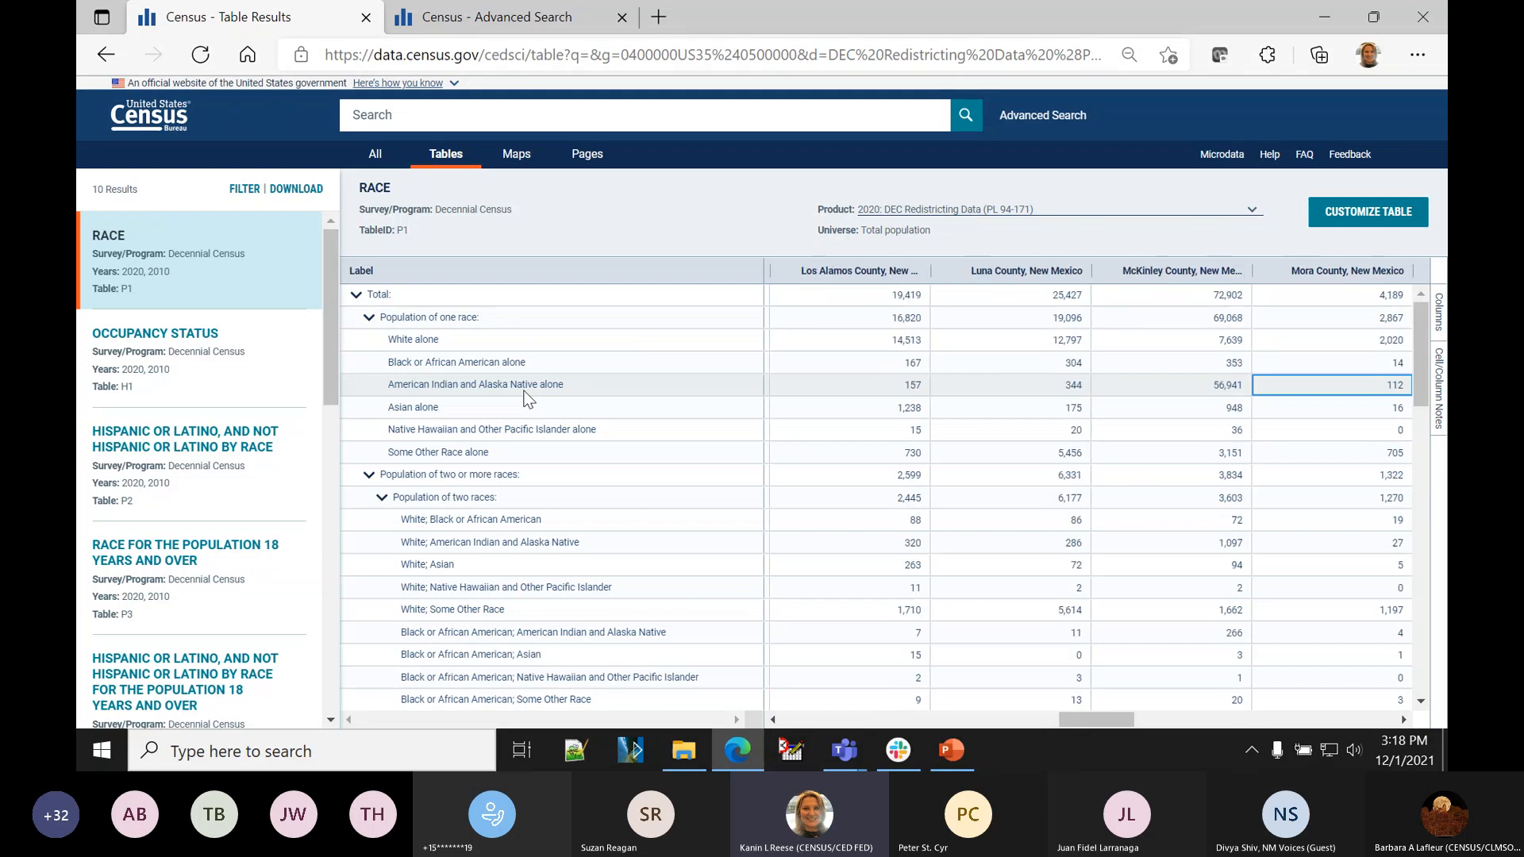
key("Left")
key("Left")
key("Left")
key("Left")
key("Left")
key("Left")
key("Left")
key("Left")
key("Left")
key("Left")
key("Left")
key("Left")
key("Left")
key("Left")
key("Left")
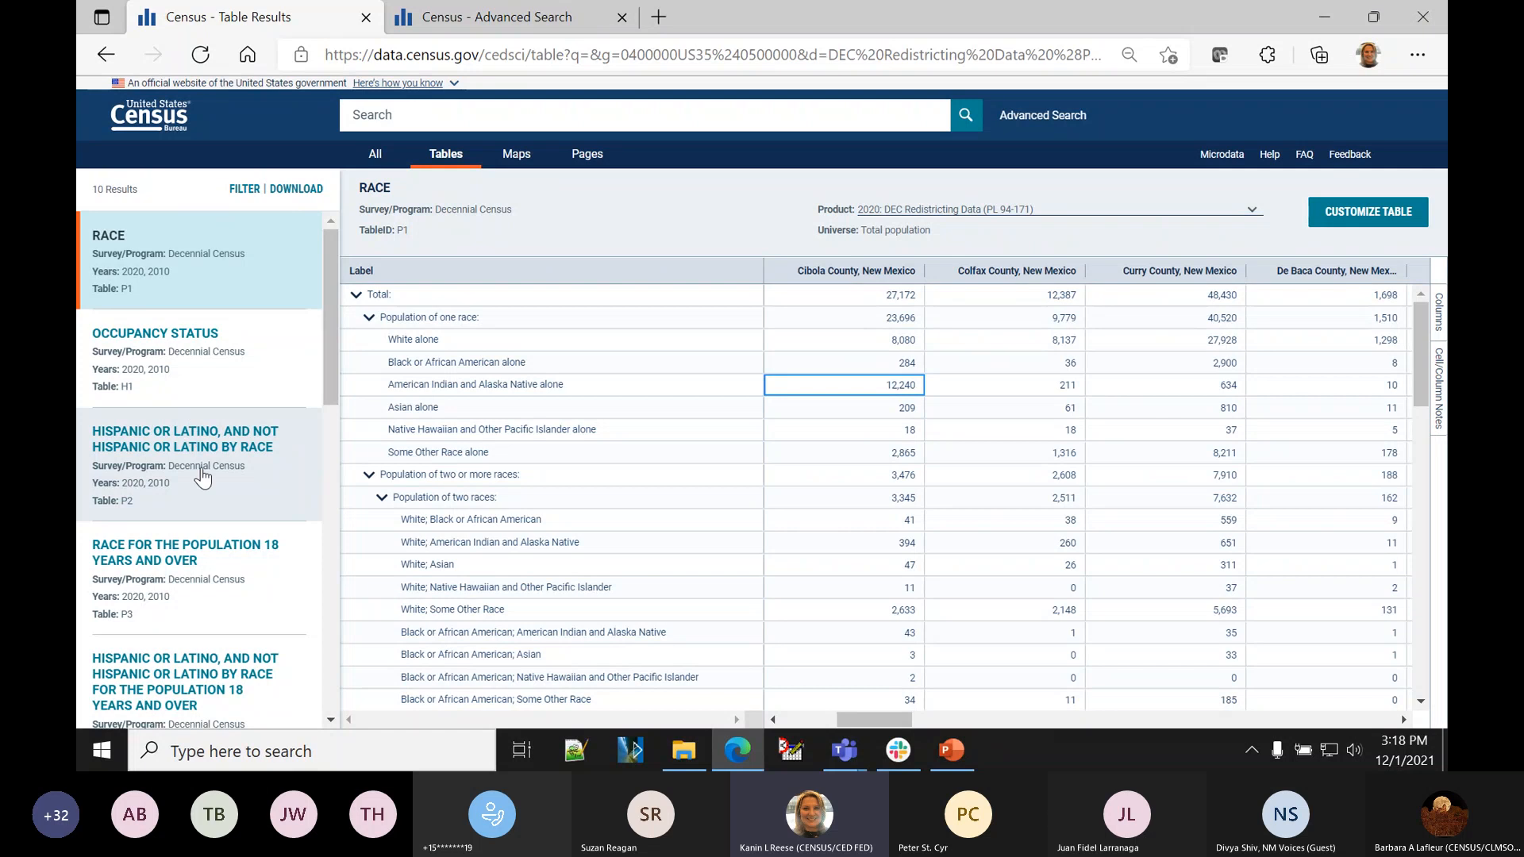
- Open table P2, Hispanic or Latino, and Not Hispanic or Latino by Race, examine its Hispanic or Latino row, and review the remaining listed tables
scroll(203, 476, "down", 1)
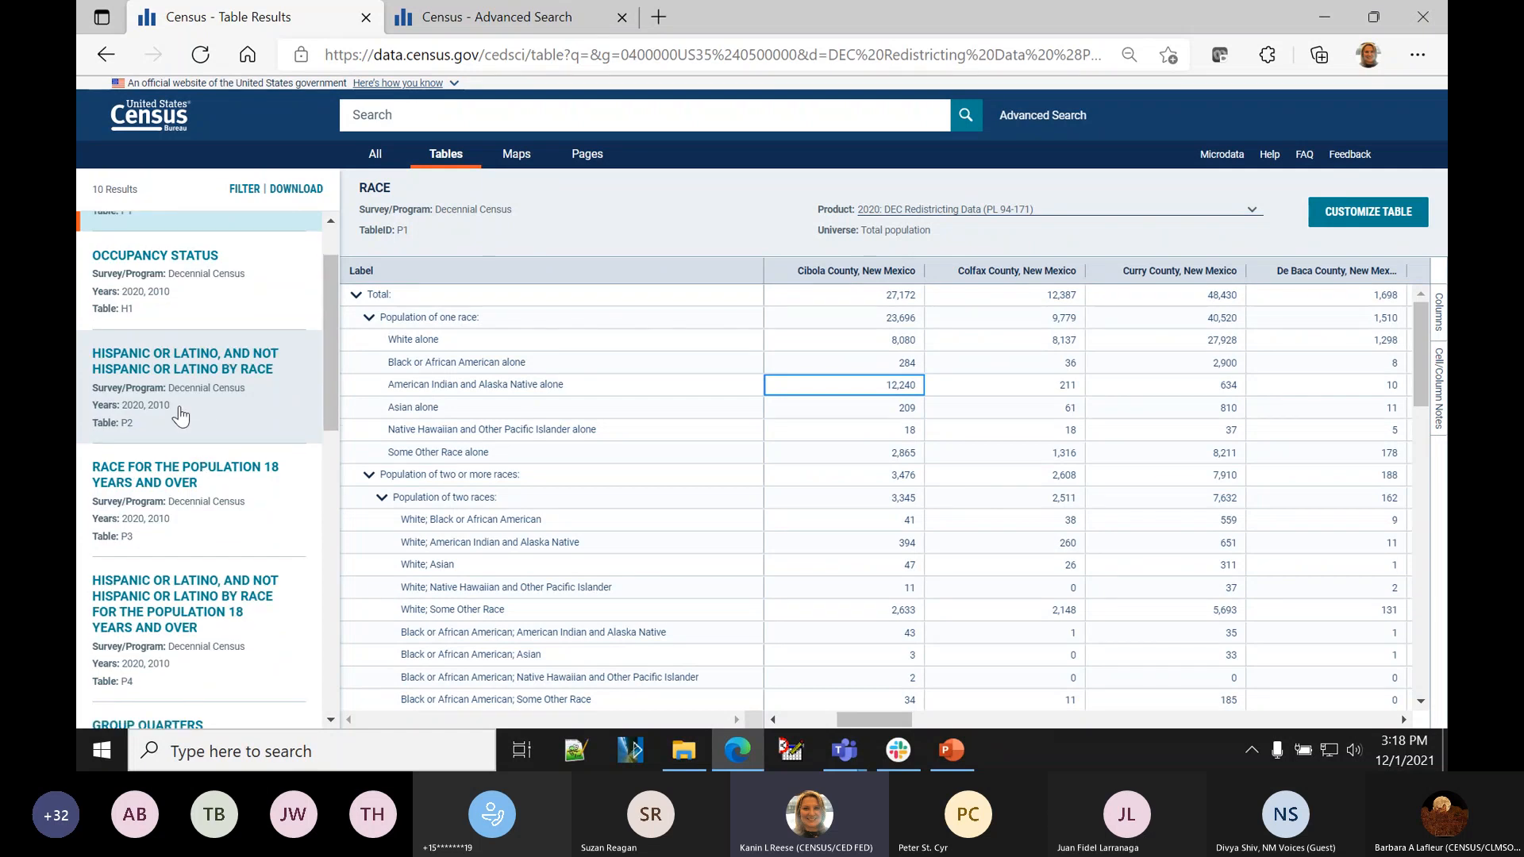
left_click(181, 416)
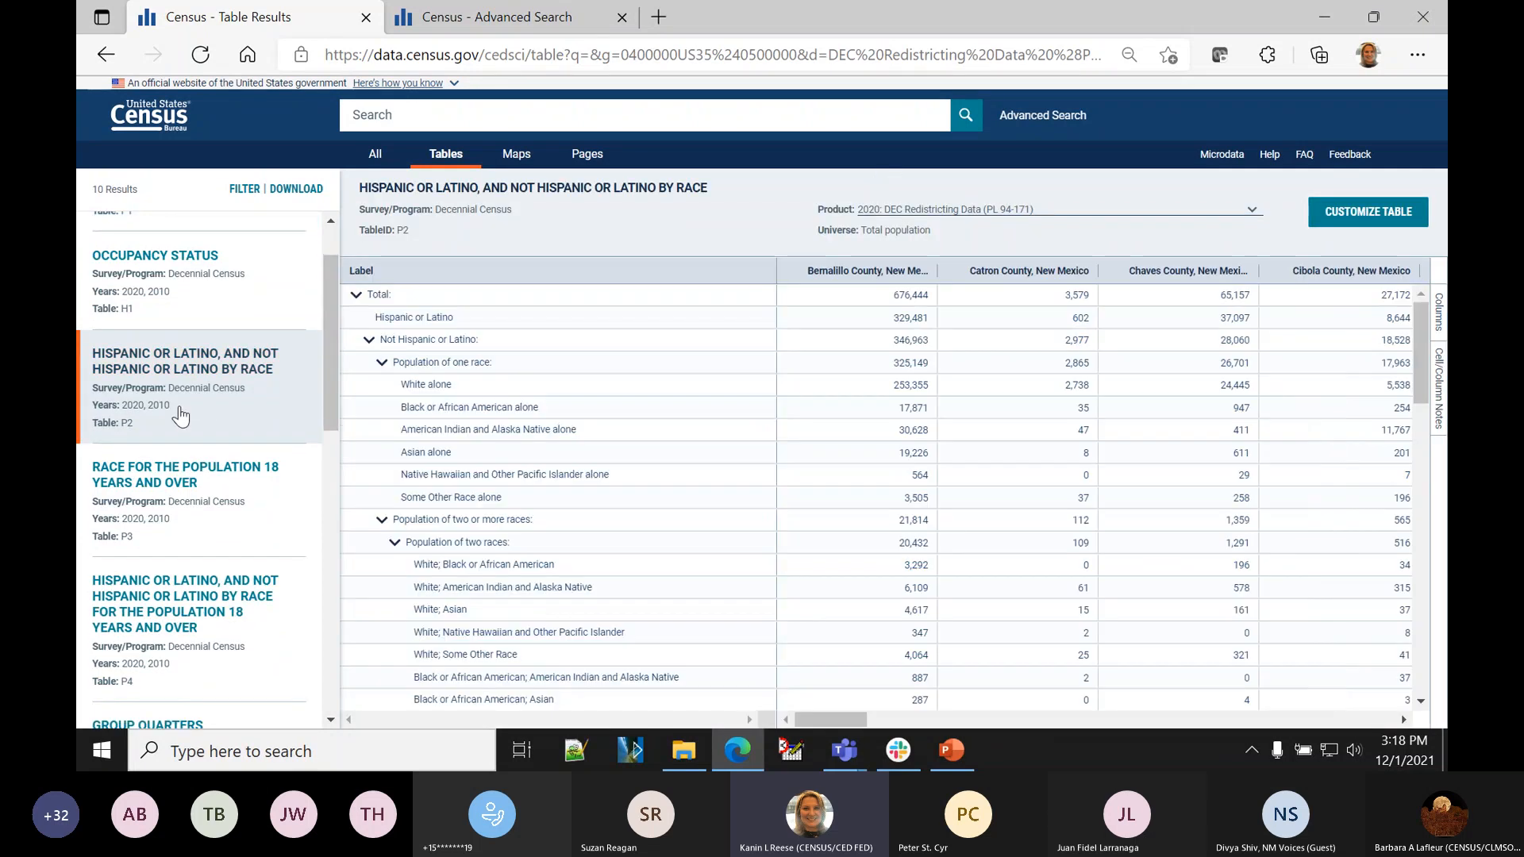
left_click(523, 322)
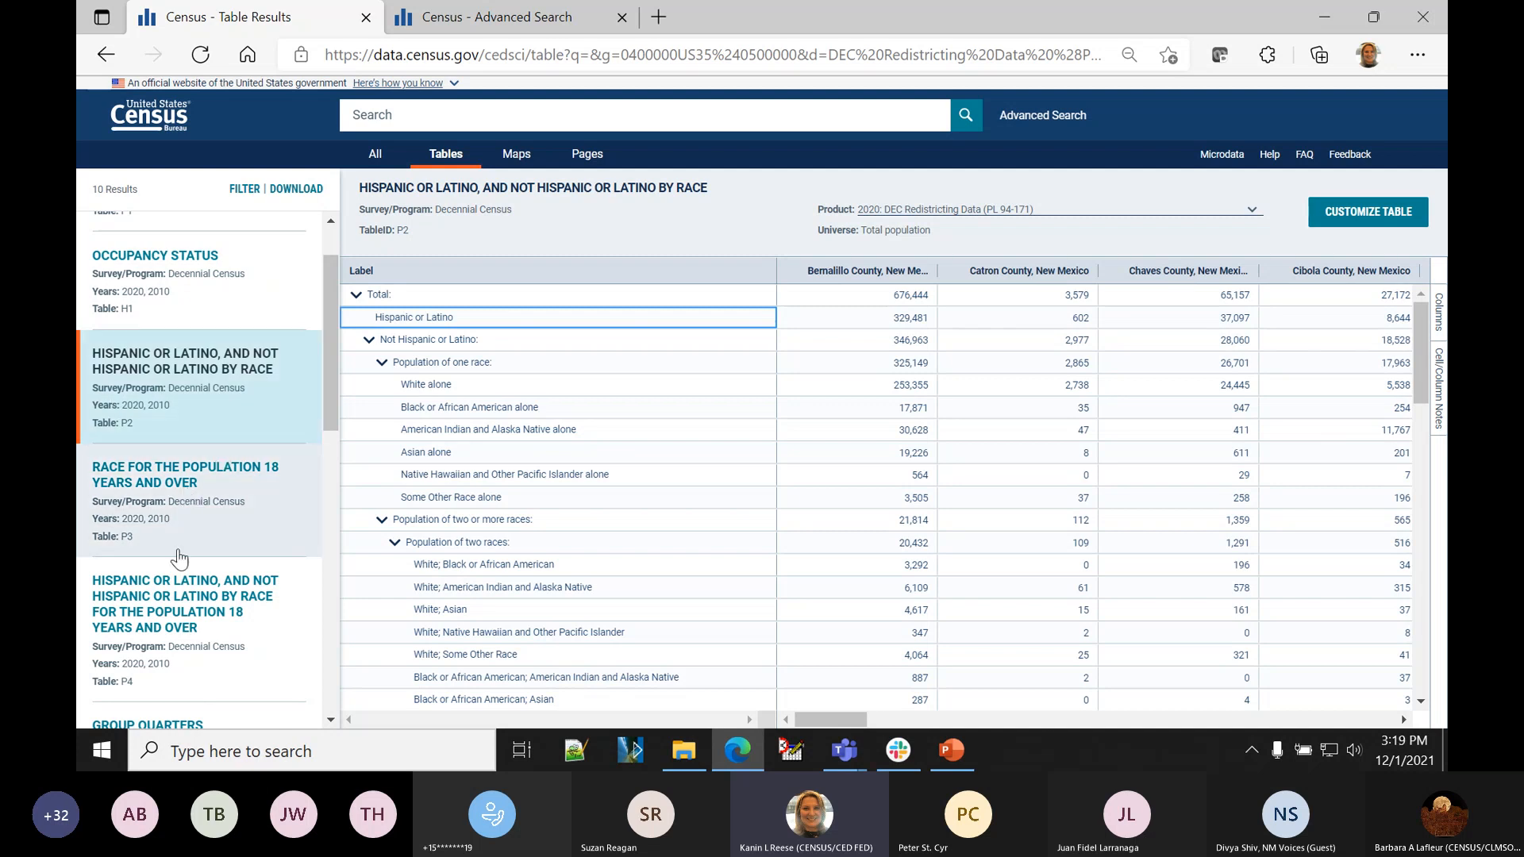
scroll(206, 563, "down", 3)
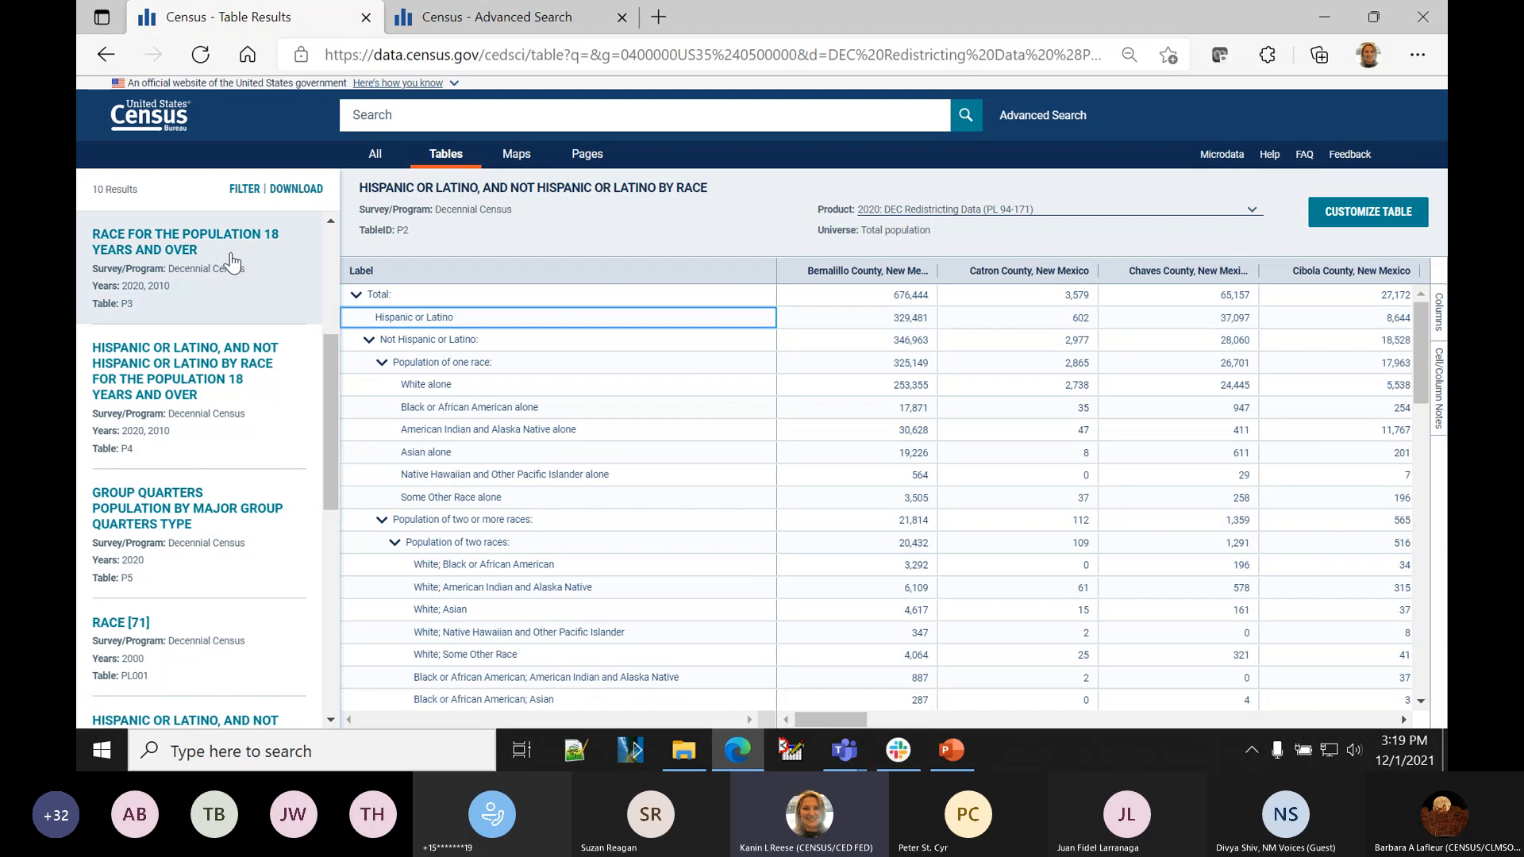
- Switch to the PowerPoint presentation, return to the Explore Census Data home page in the browser, and search for "P1 P2"
left_click(951, 752)
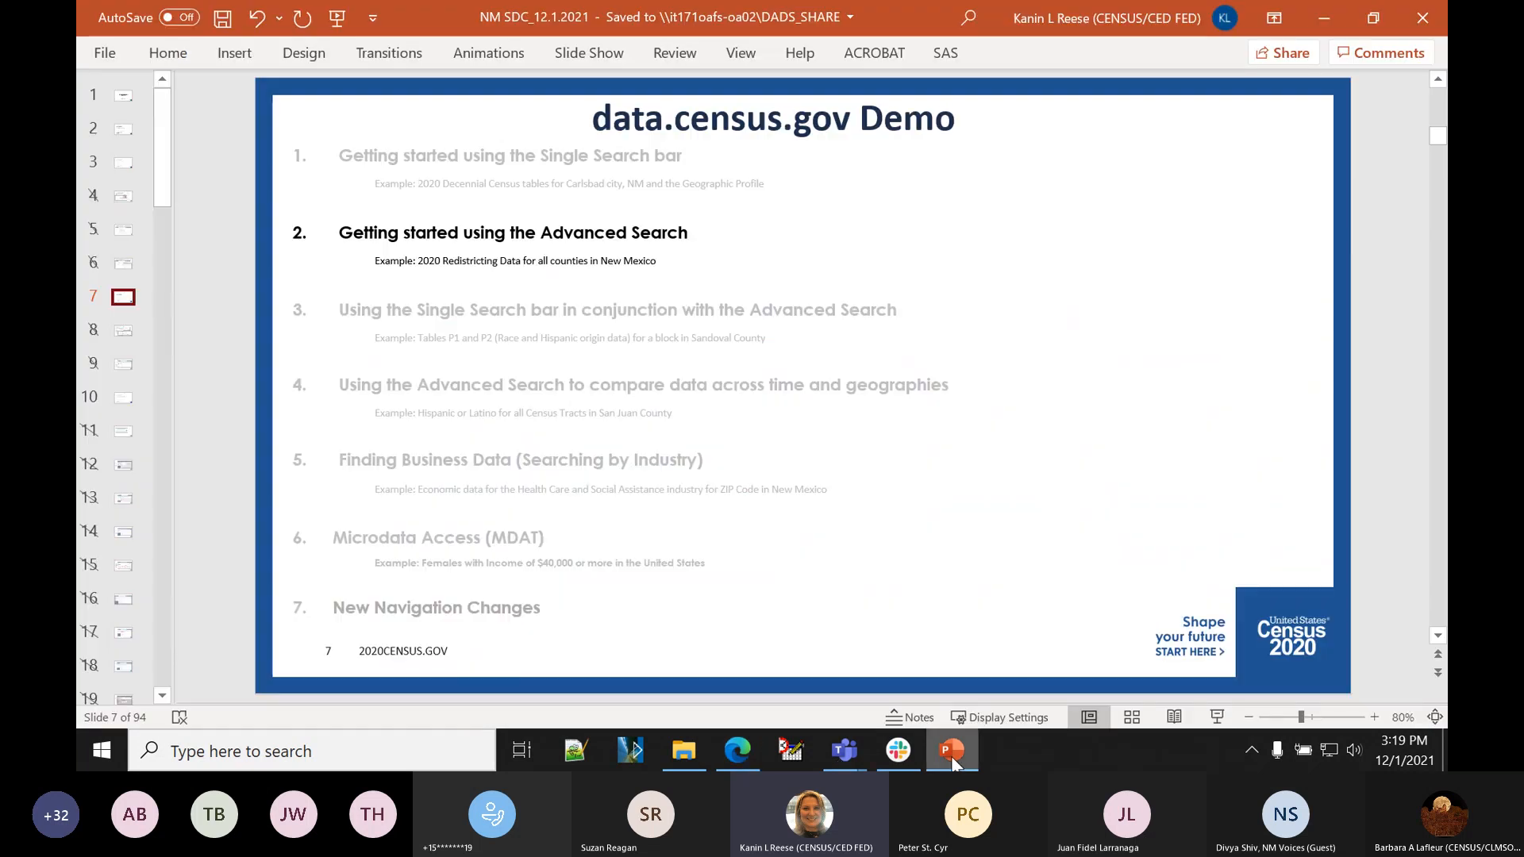
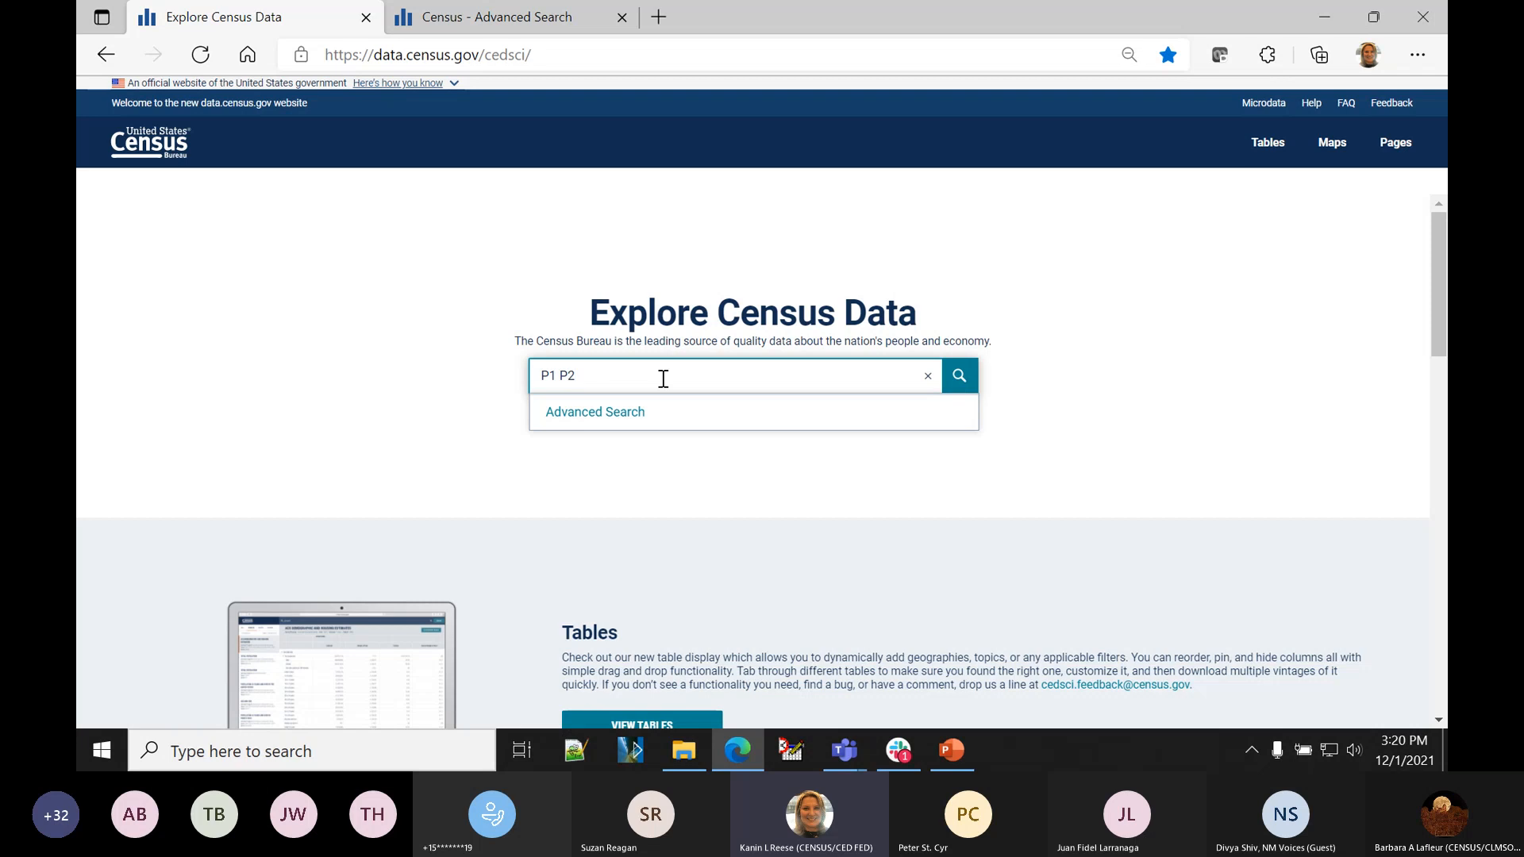
key("Return")
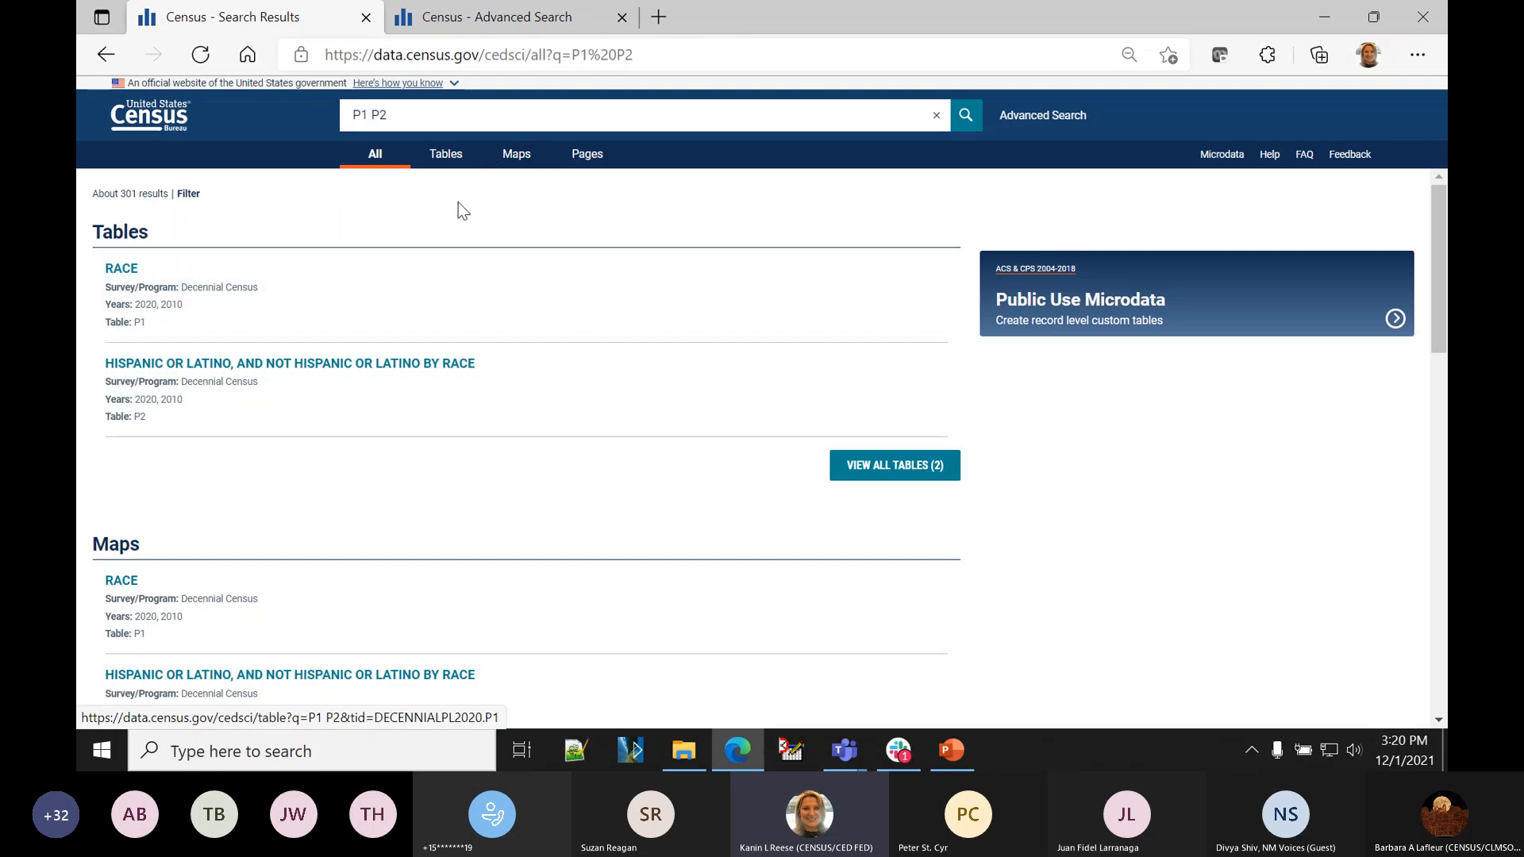
- Show the P1 P2 results as a selection map and set its geography to Census Block
left_click(531, 161)
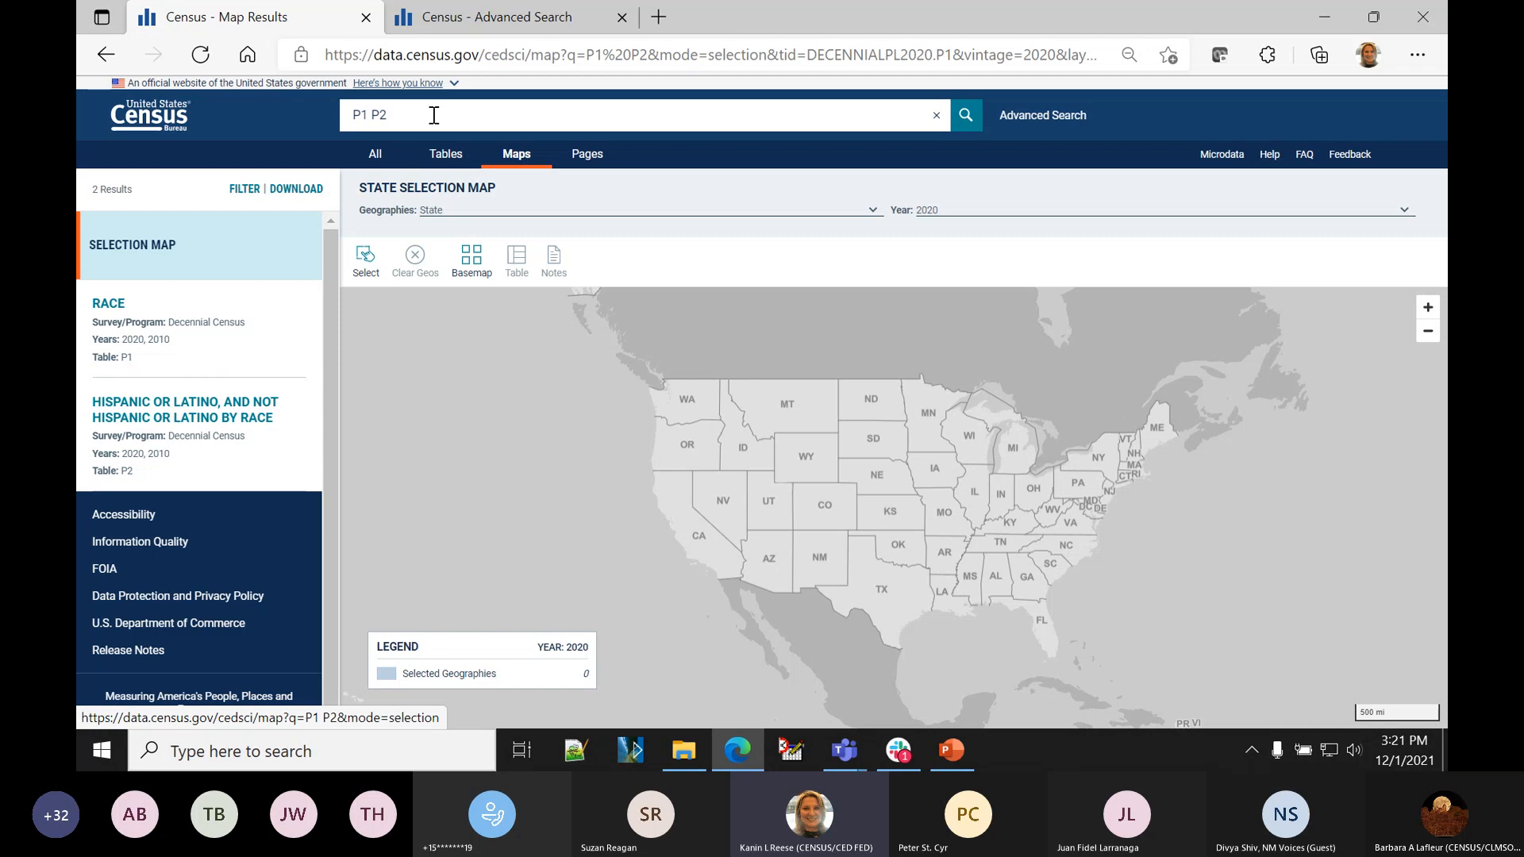
left_click(473, 213)
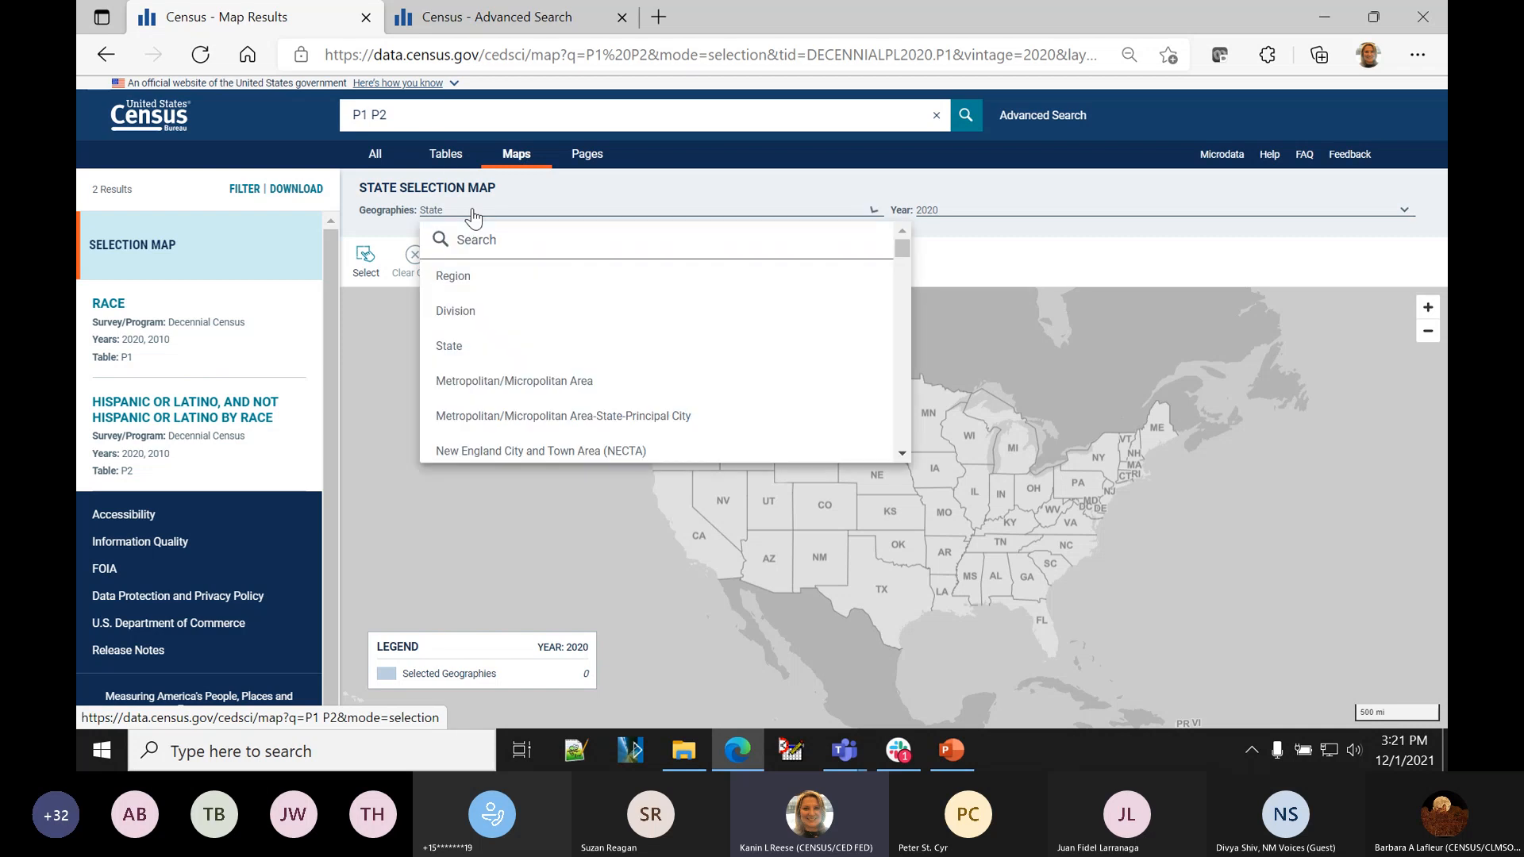
scroll(534, 385, "down", 4)
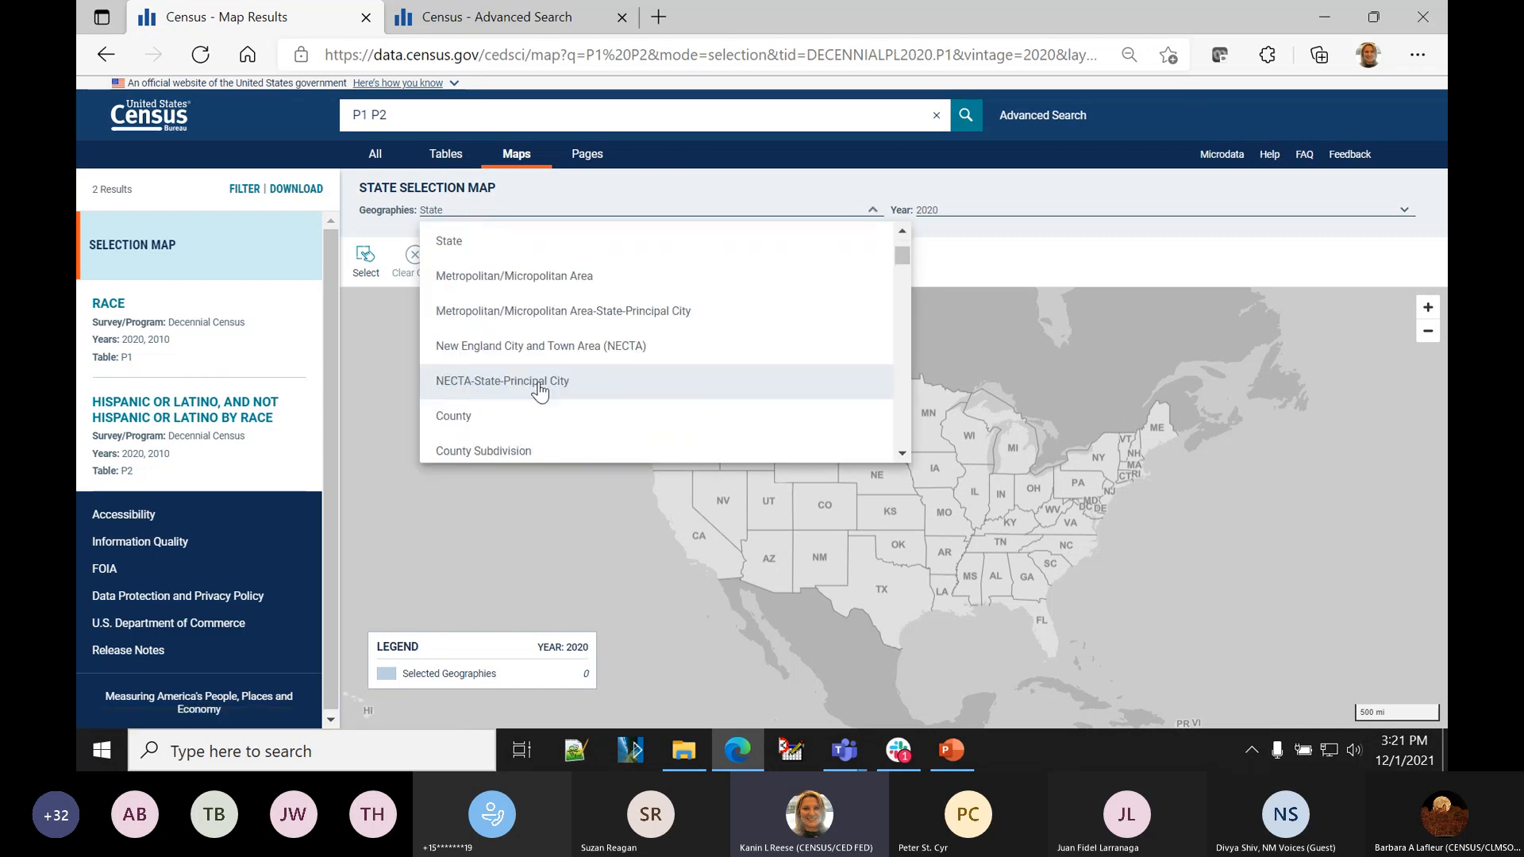
scroll(539, 390, "down", 6)
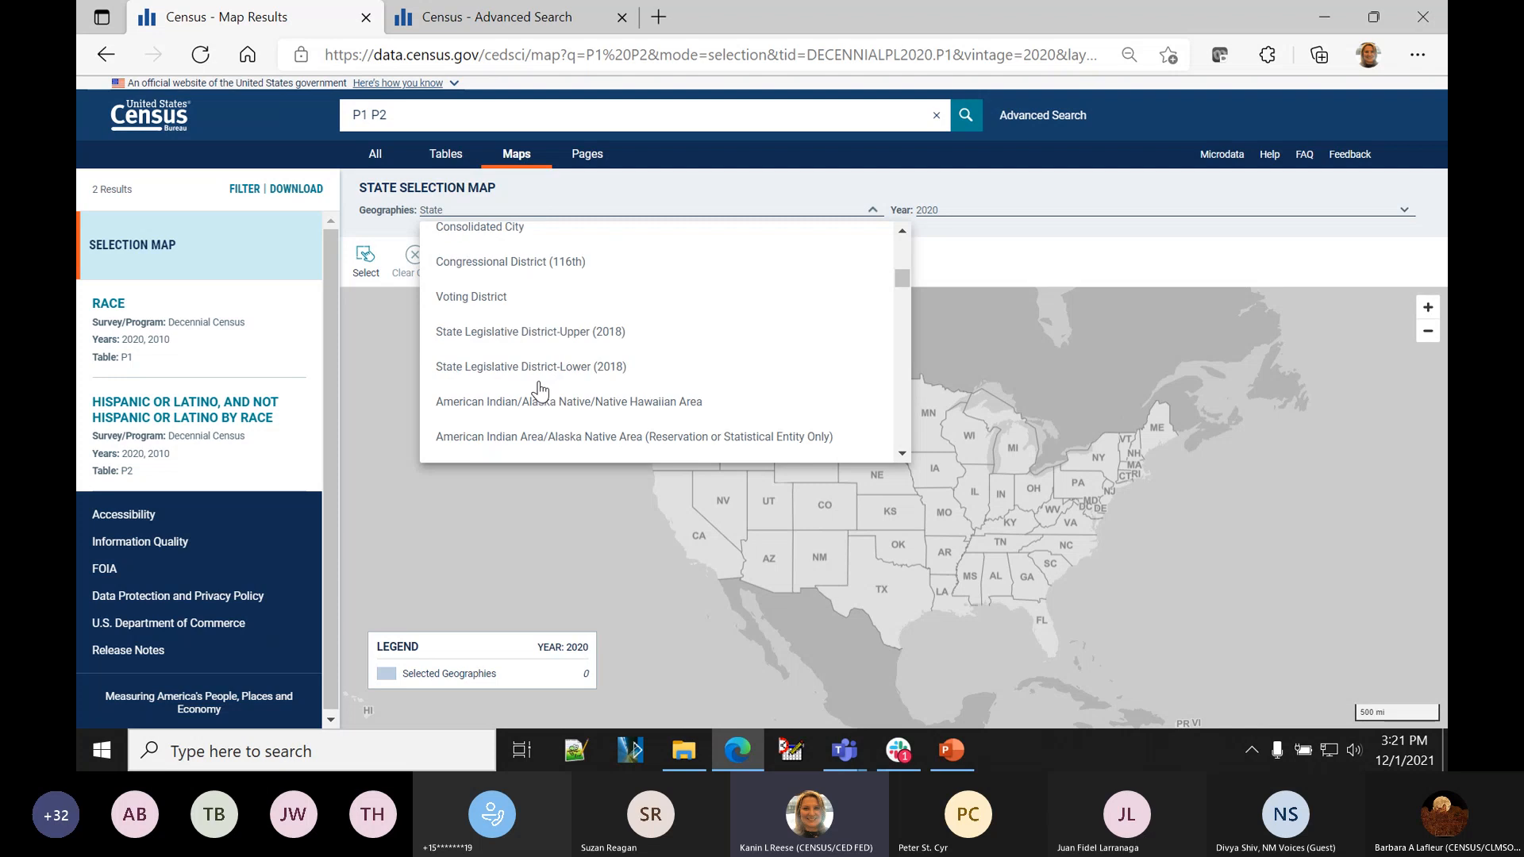
scroll(540, 391, "down", 4)
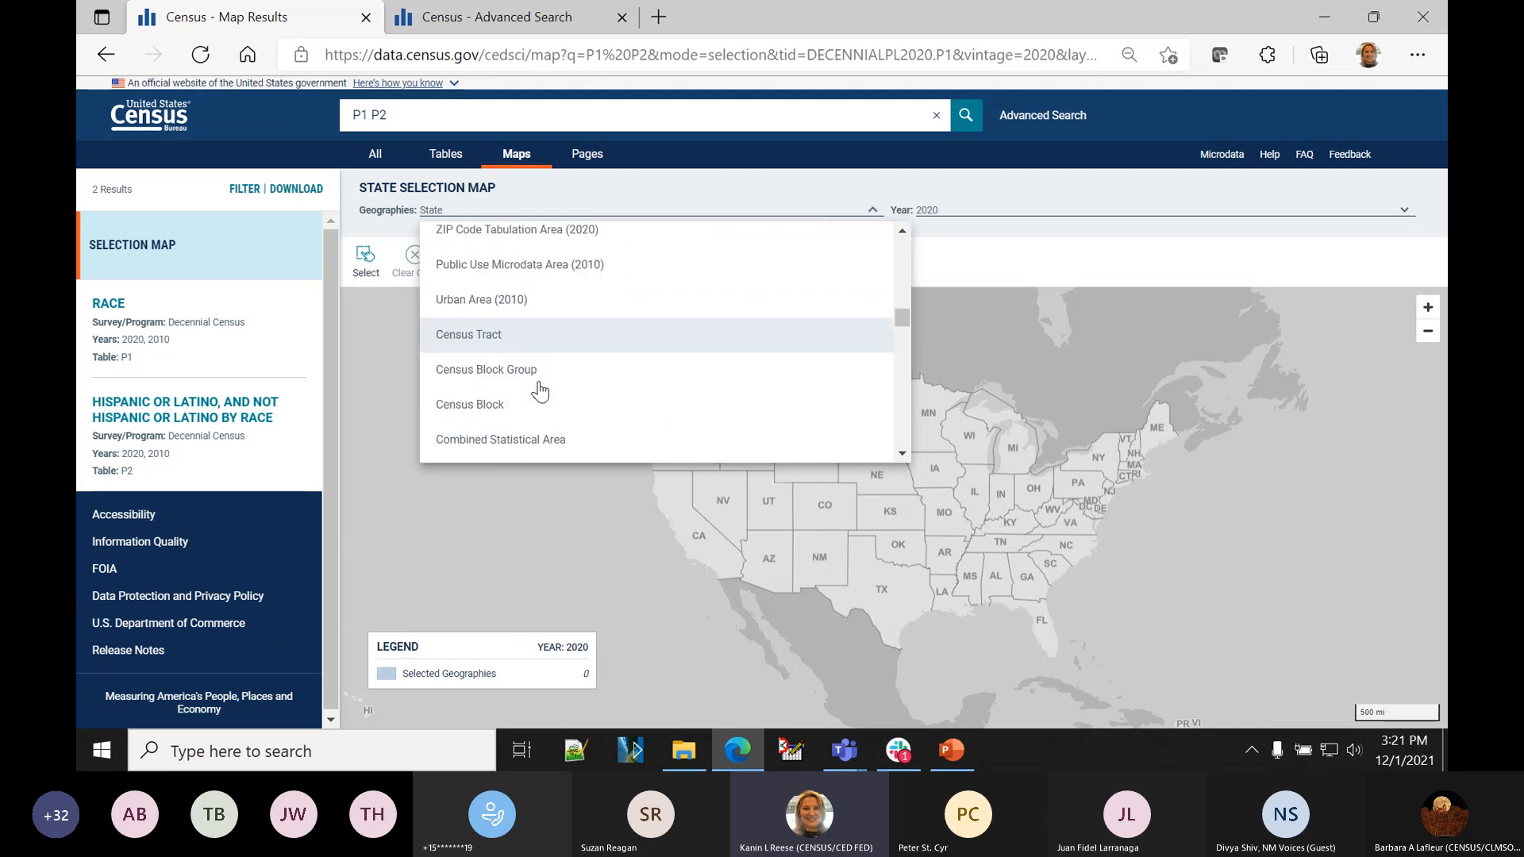
scroll(540, 391, "down", 1)
left_click(459, 386)
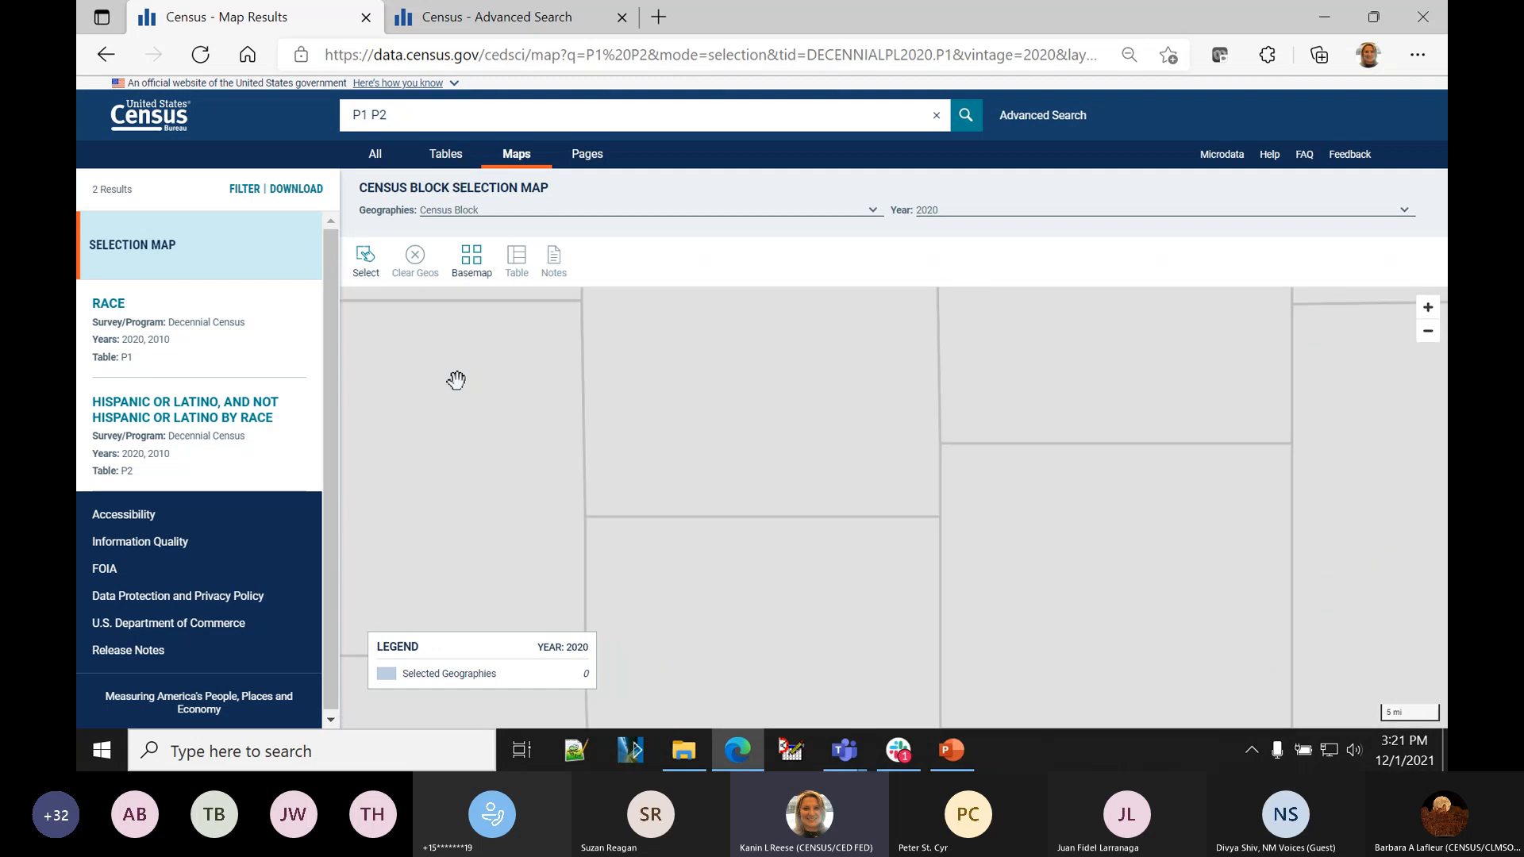
- Move the Census Block selection map from Kansas to New Mexico until the state's census tract boundaries can be examined
left_click(1429, 332)
left_click(1433, 340)
left_click(1434, 339)
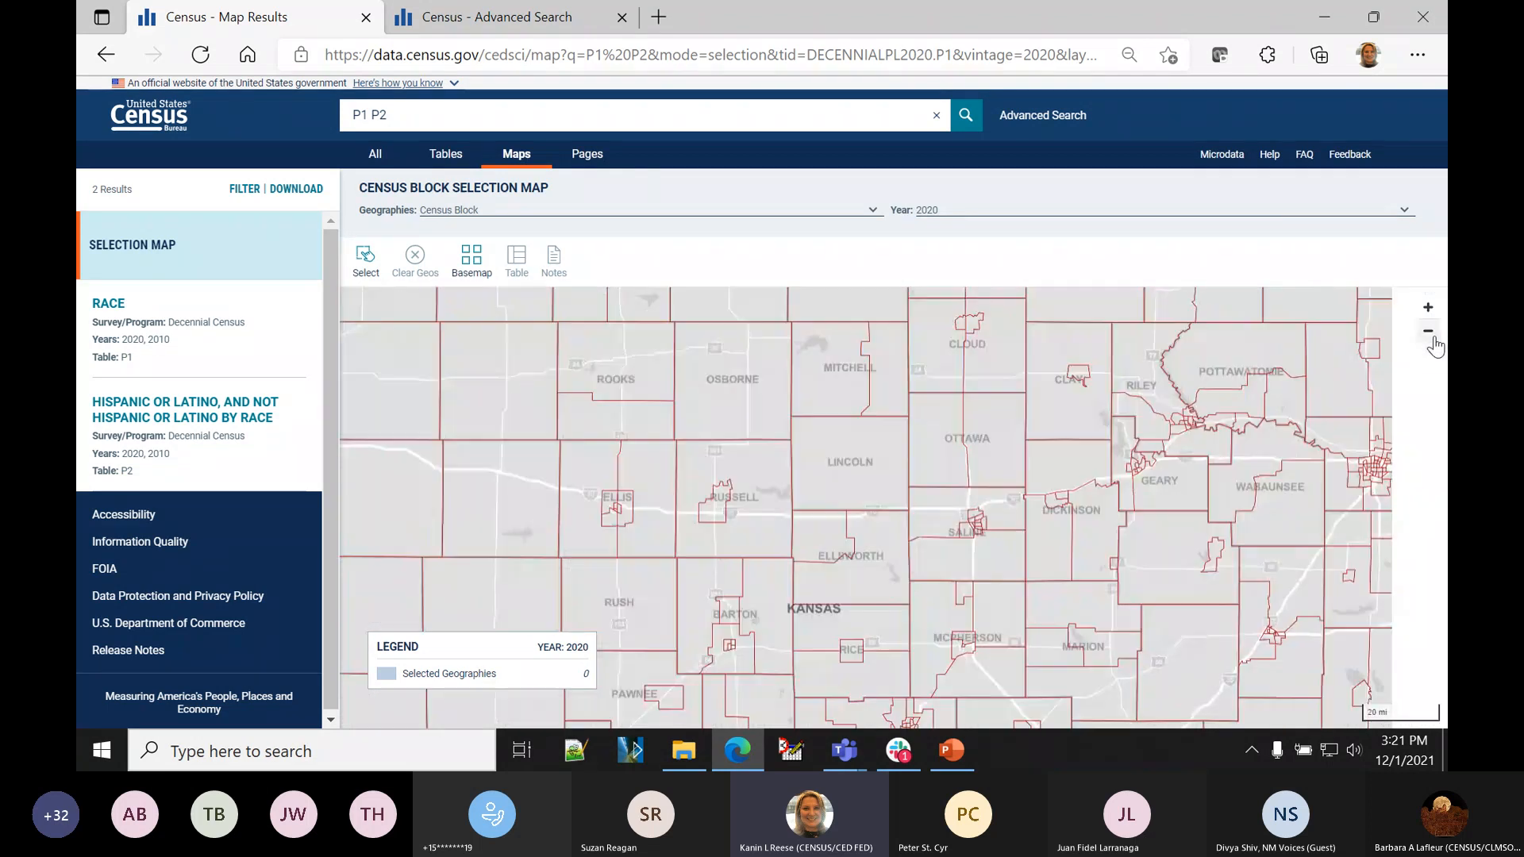
left_click(1434, 316)
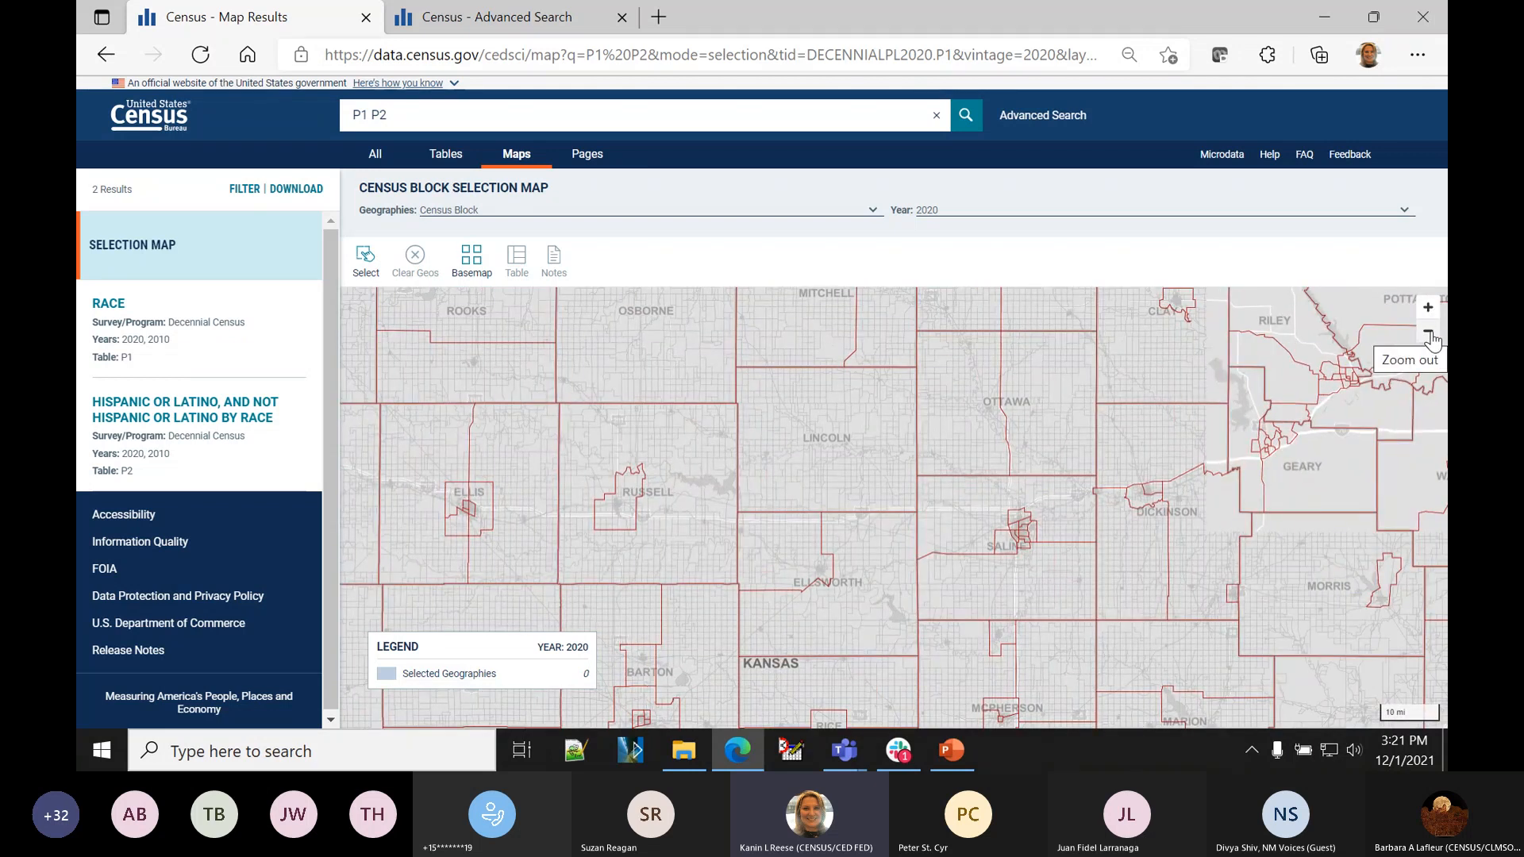
left_click(1431, 337)
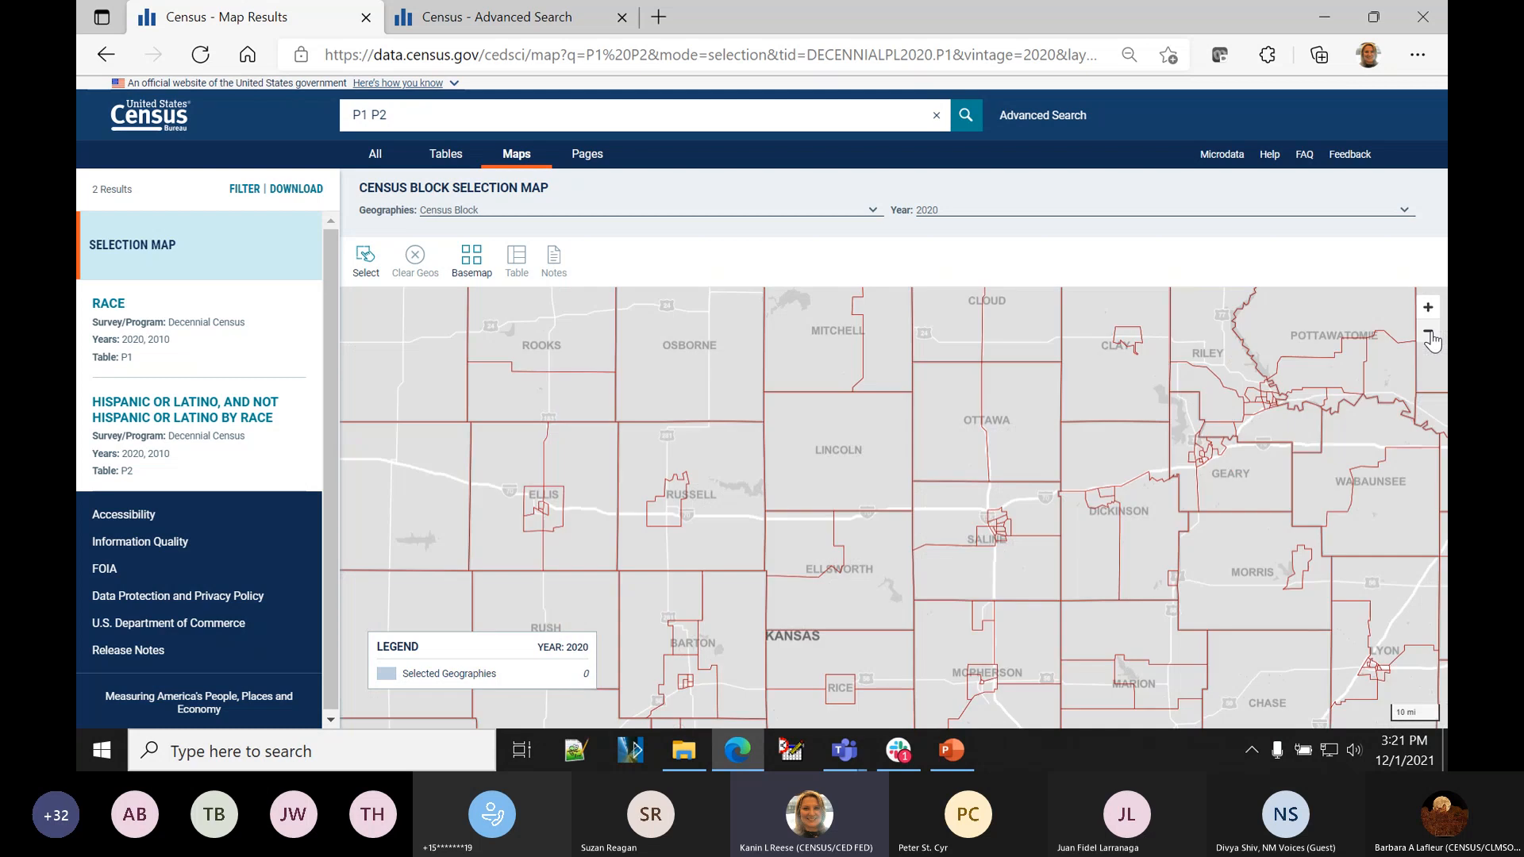
left_click(1432, 339)
left_click(1432, 340)
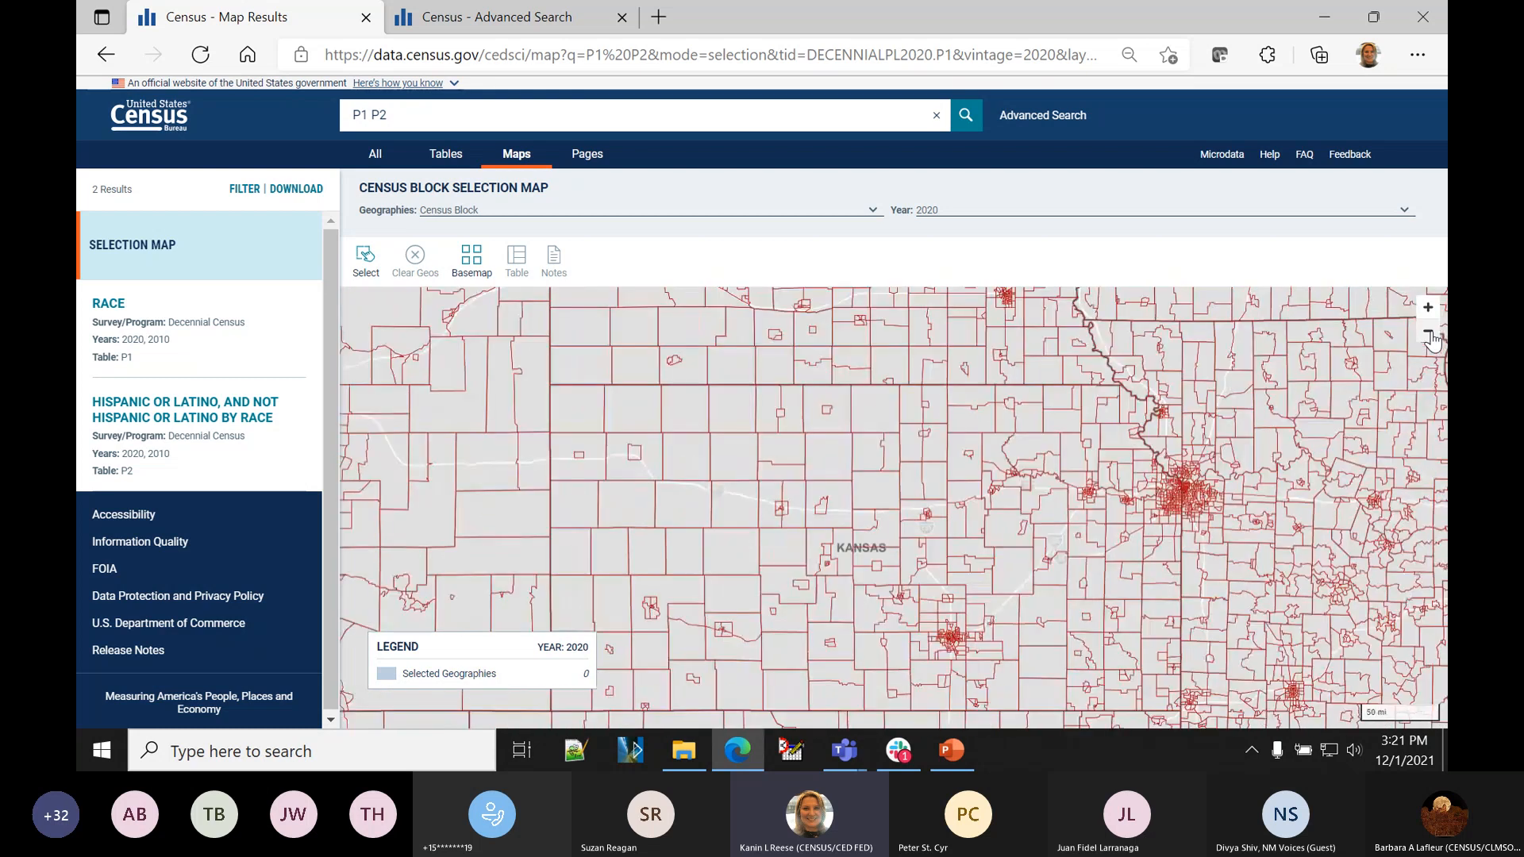
left_click(1432, 338)
left_click(1434, 338)
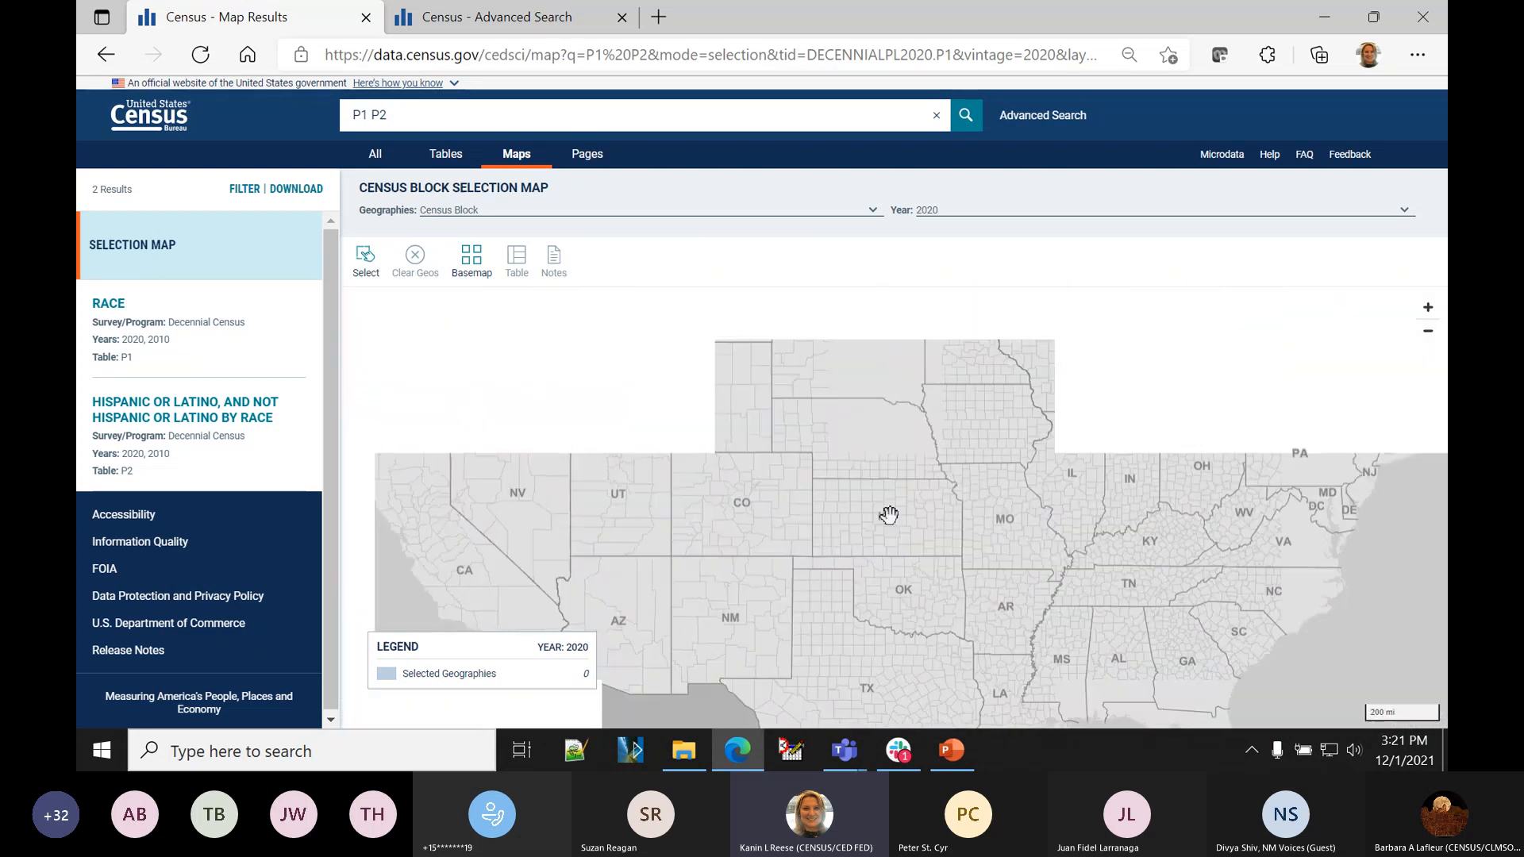
left_click(1431, 311)
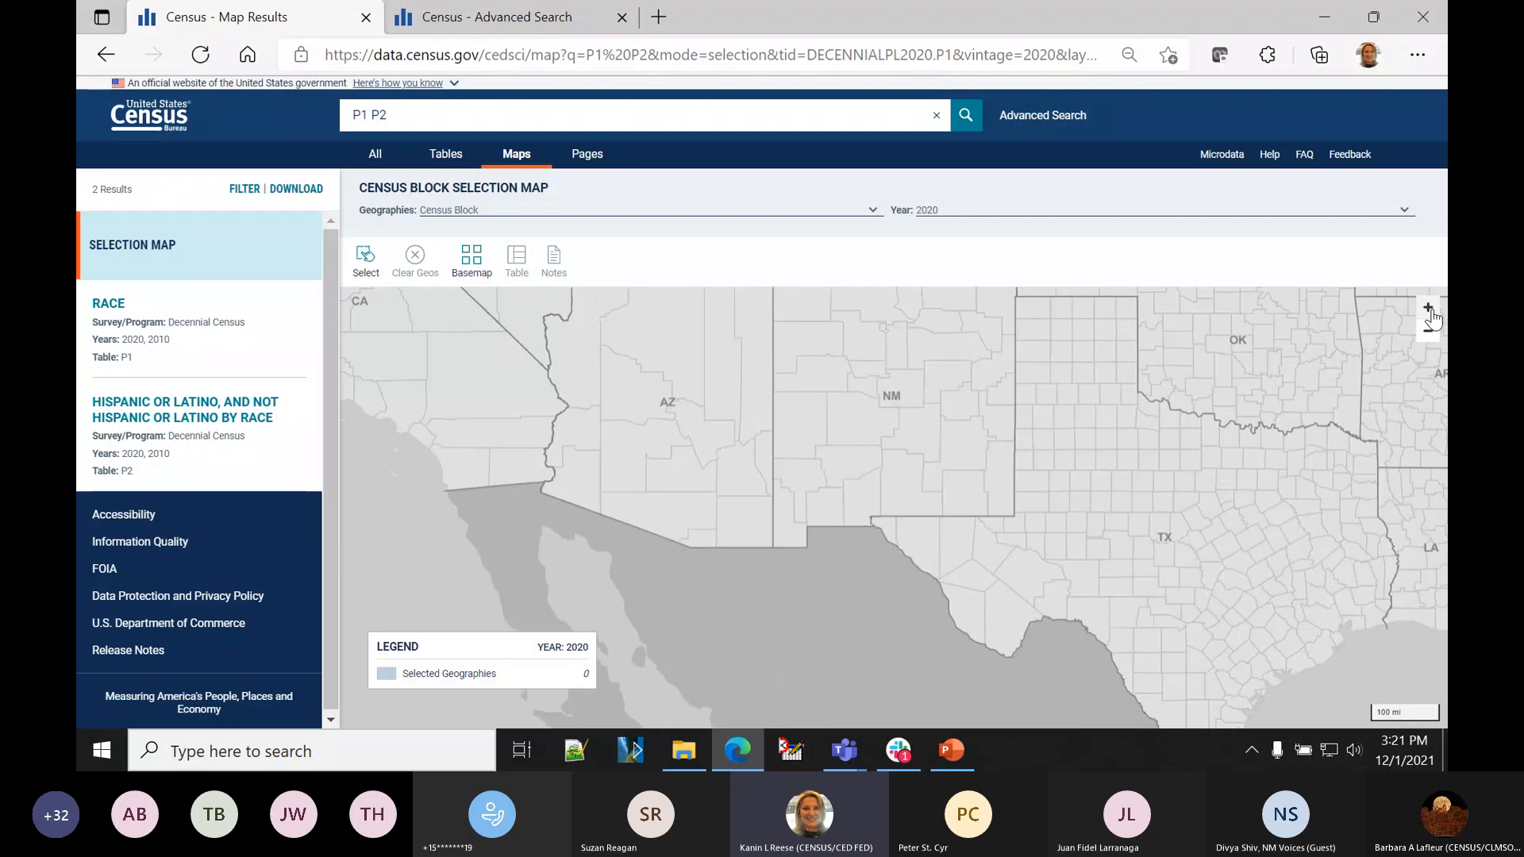
left_click_drag(989, 429, 956, 532)
left_click(1429, 309)
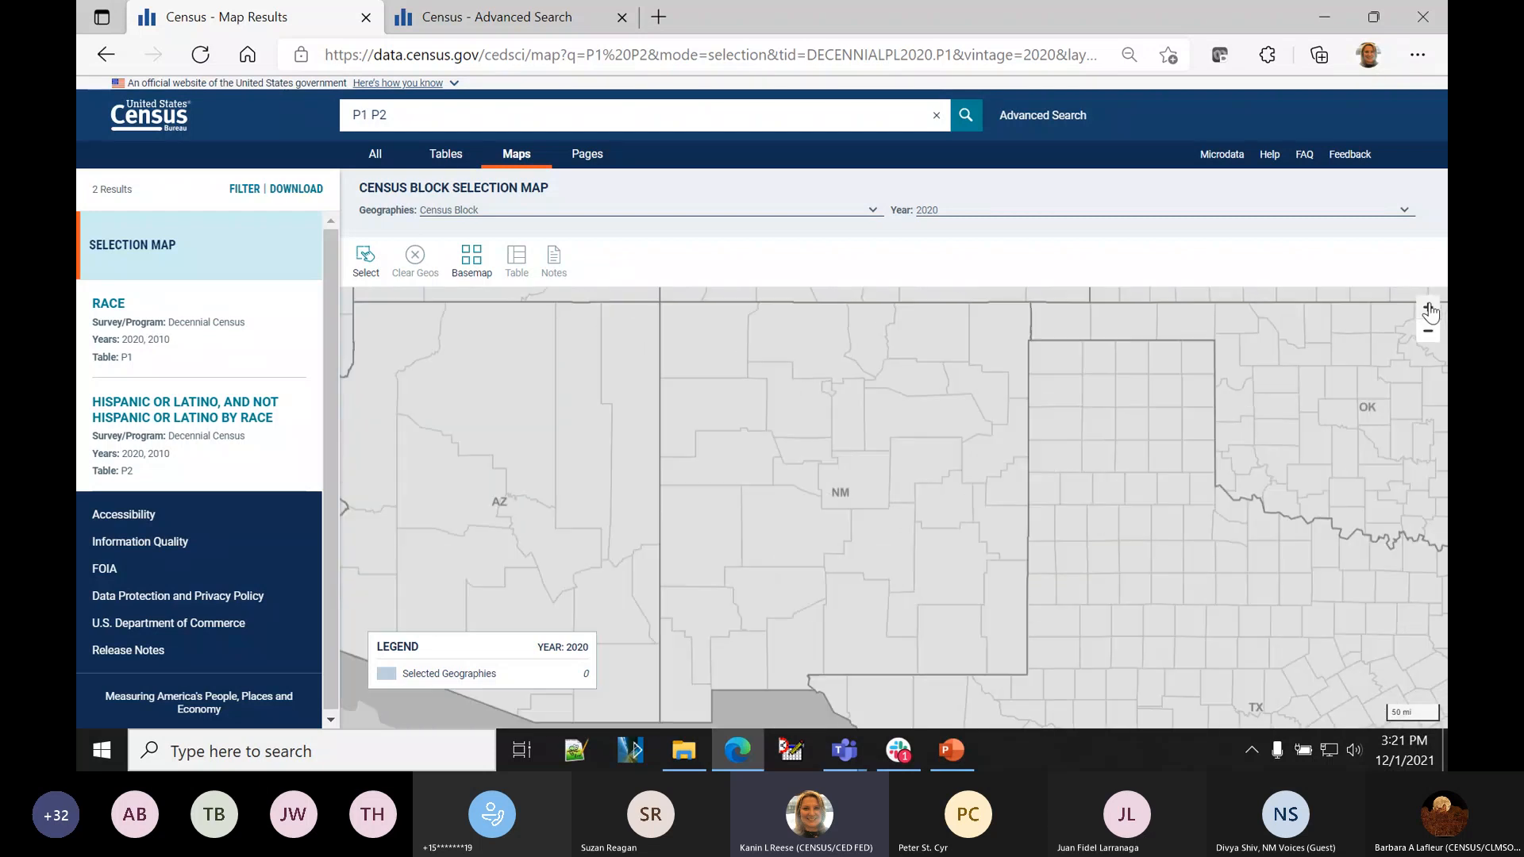
left_click(1431, 312)
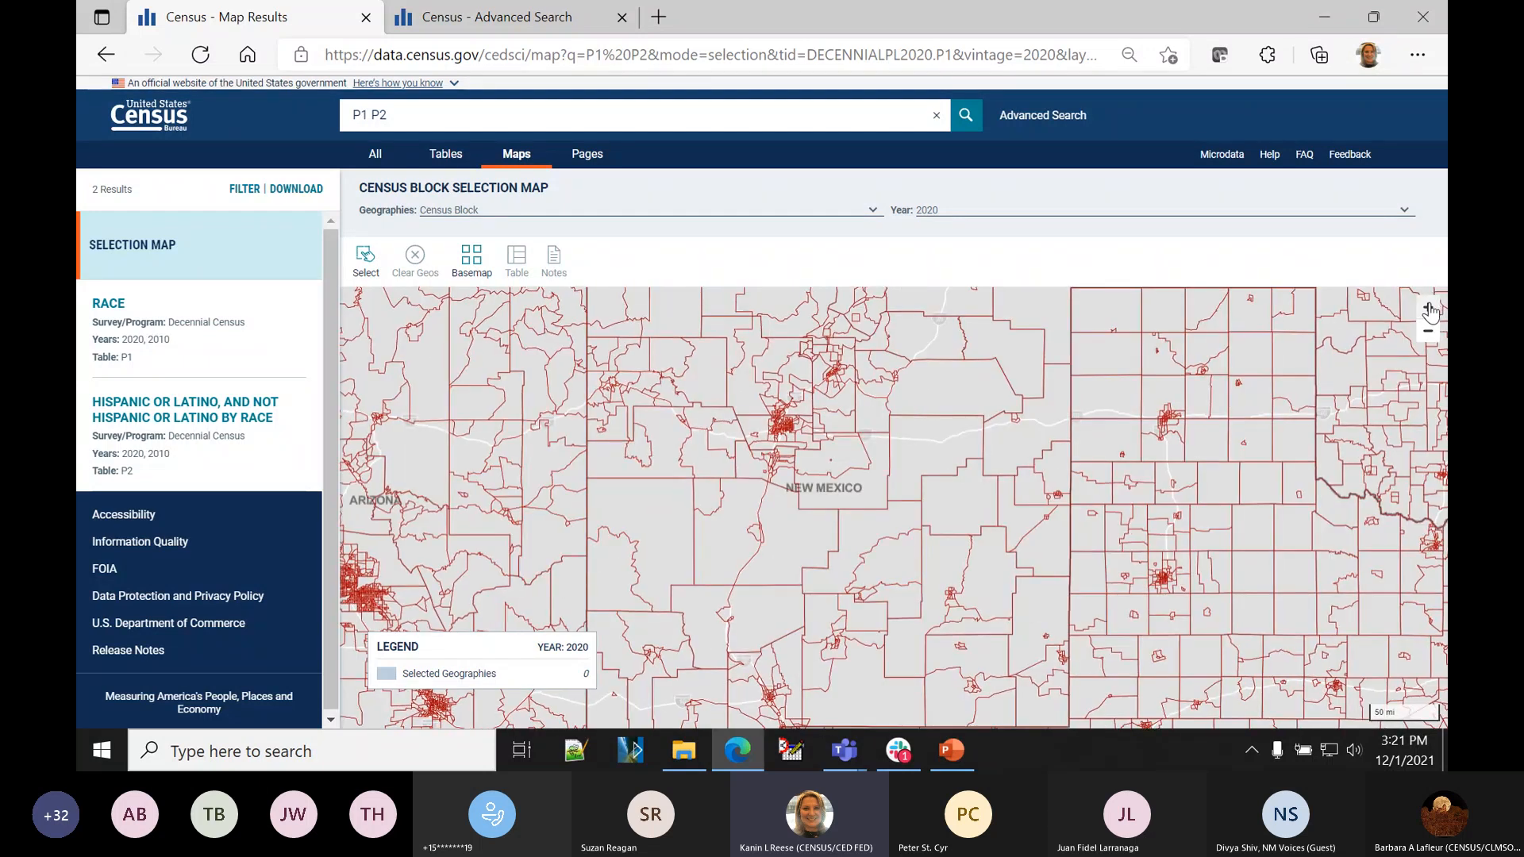
- Focus the selection map on the census tracts of Sandoval County, New Mexico
left_click_drag(920, 563, 920, 472)
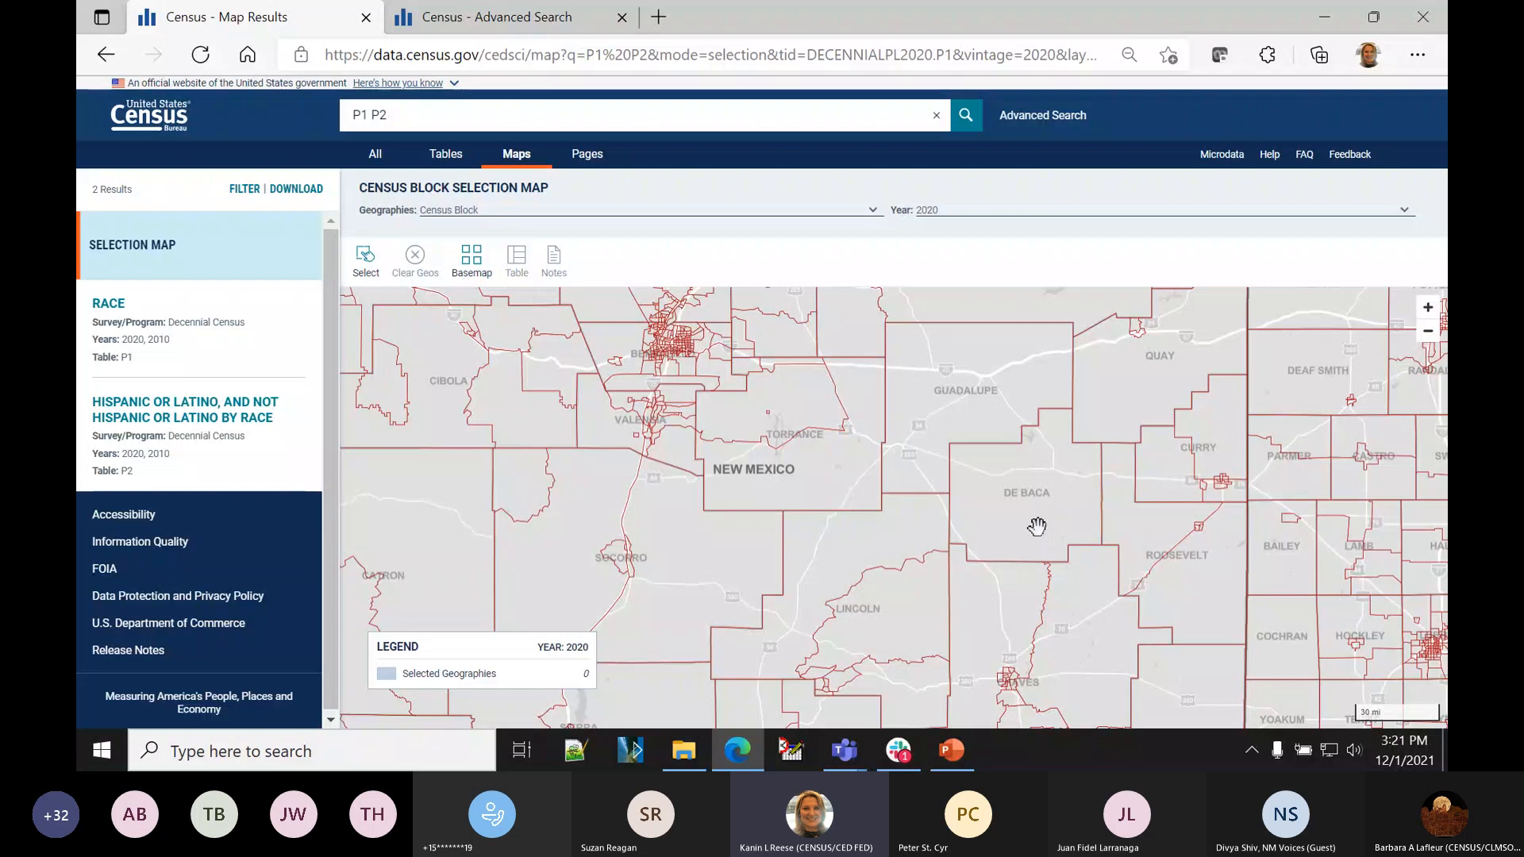
left_click_drag(1038, 528, 1112, 660)
left_click_drag(974, 360, 1006, 493)
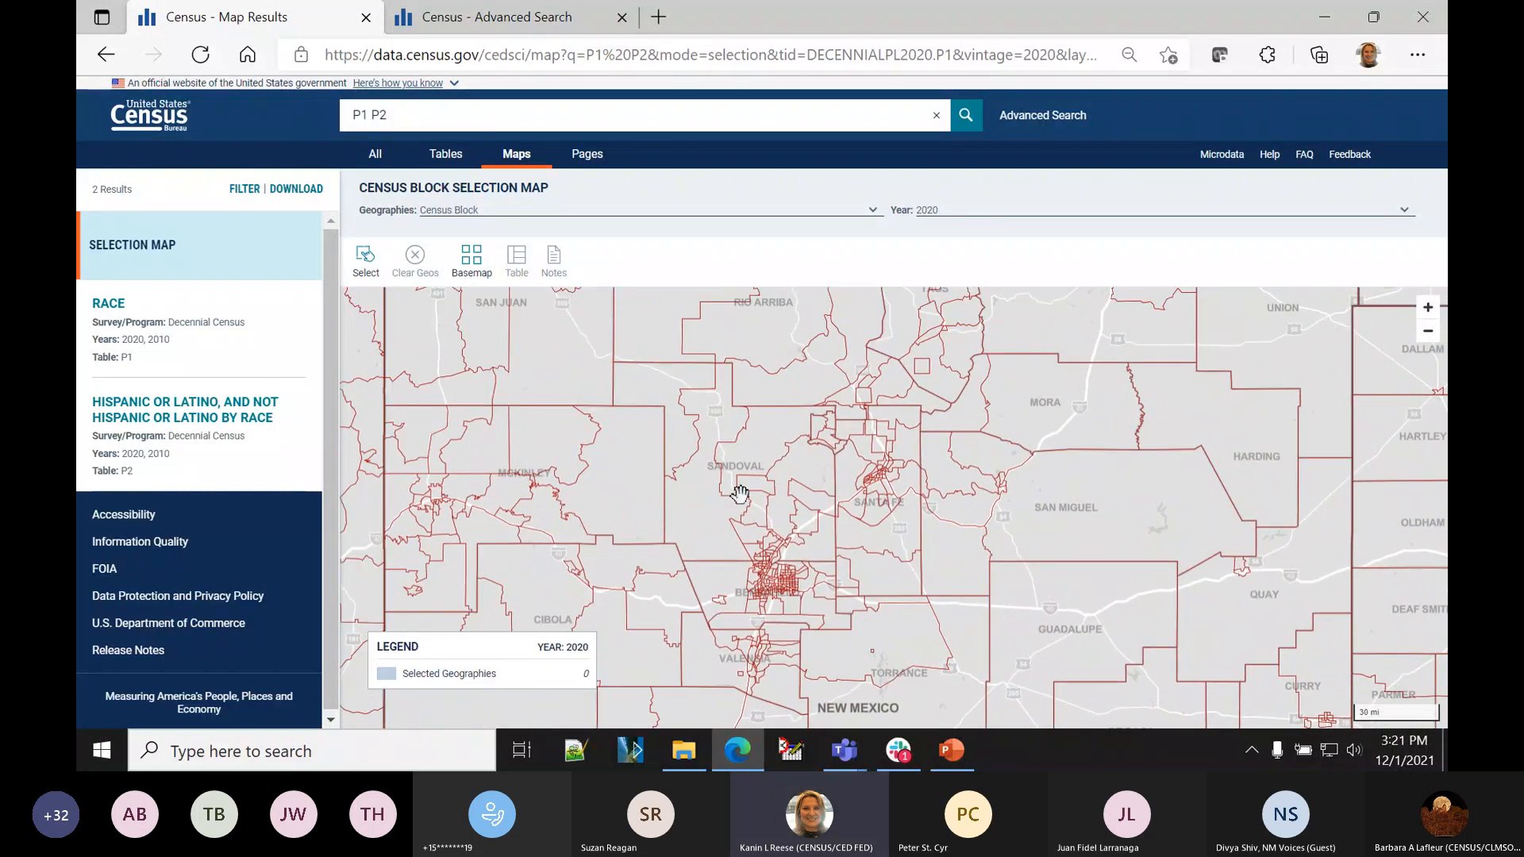
left_click(1427, 308)
left_click_drag(867, 545, 980, 551)
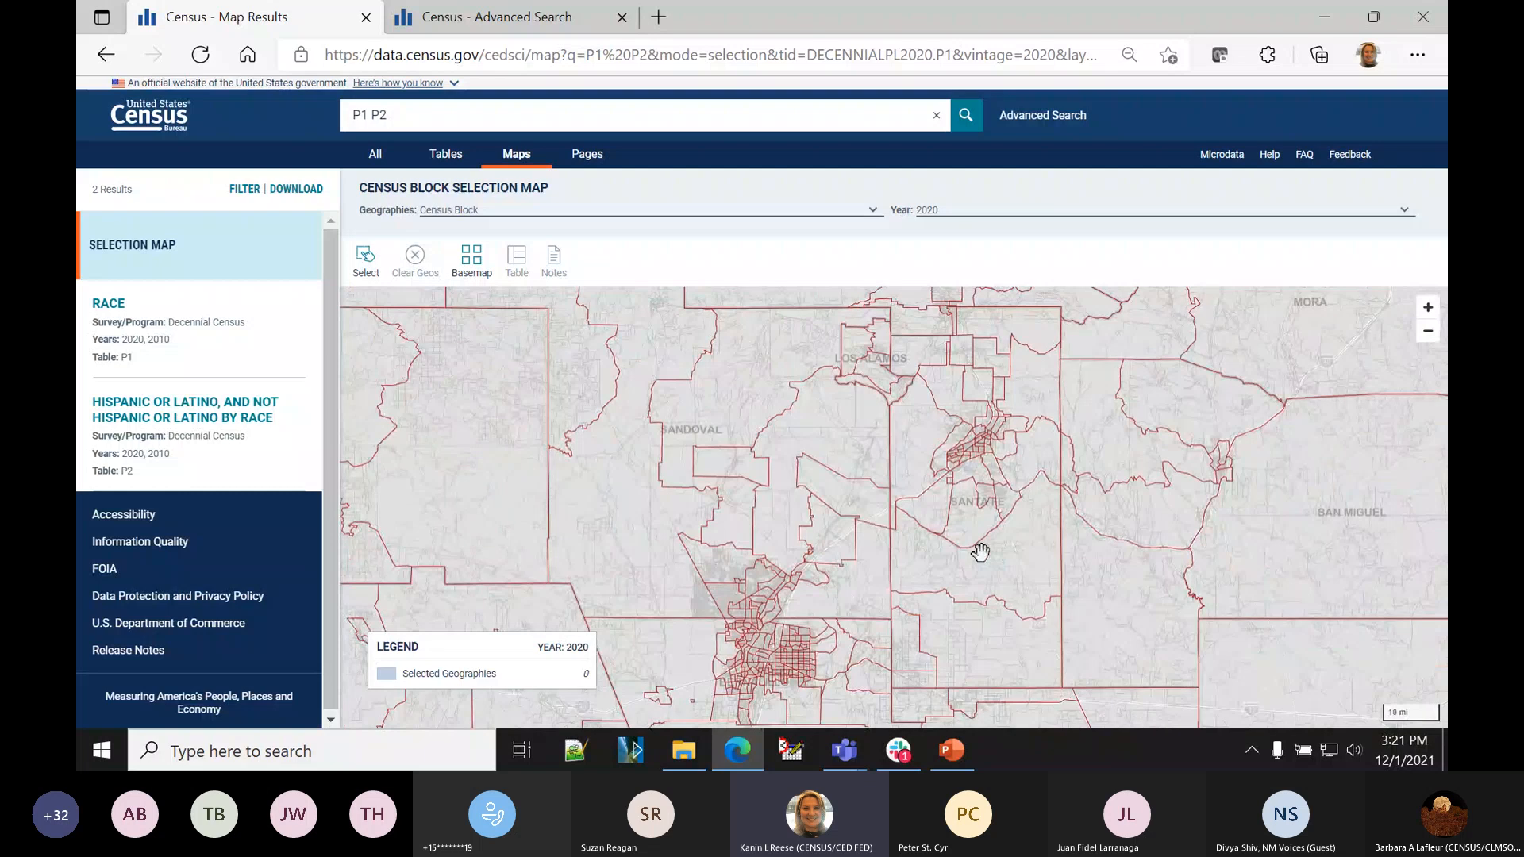
left_click(1429, 310)
left_click_drag(764, 510, 910, 459)
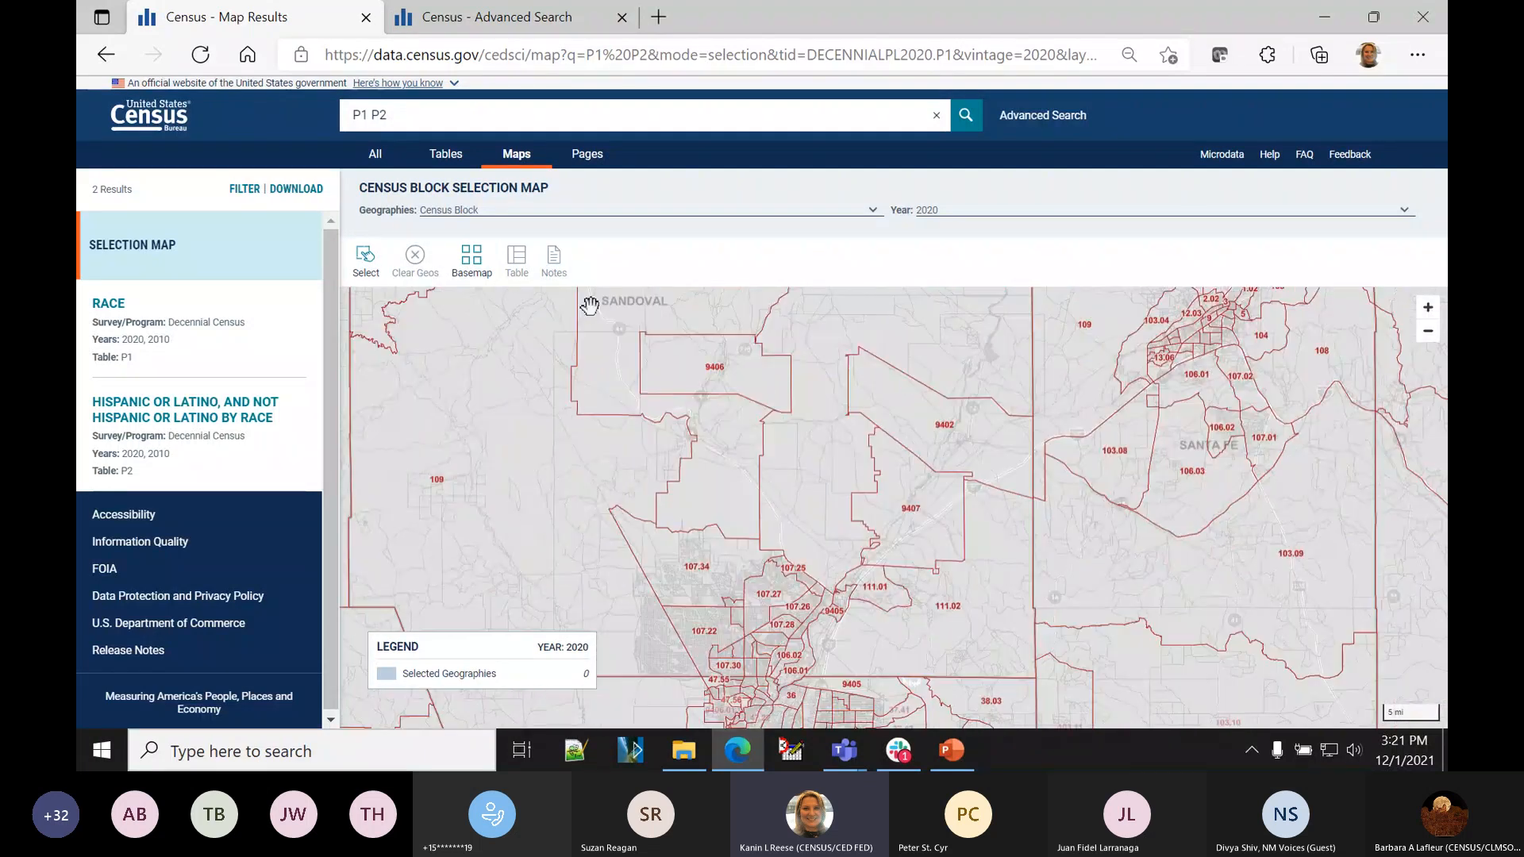
- Change the map's basemap to one showing roads and green areas, and focus on the tracts around Rio Rancho and Corrales
left_click(476, 277)
left_click(491, 344)
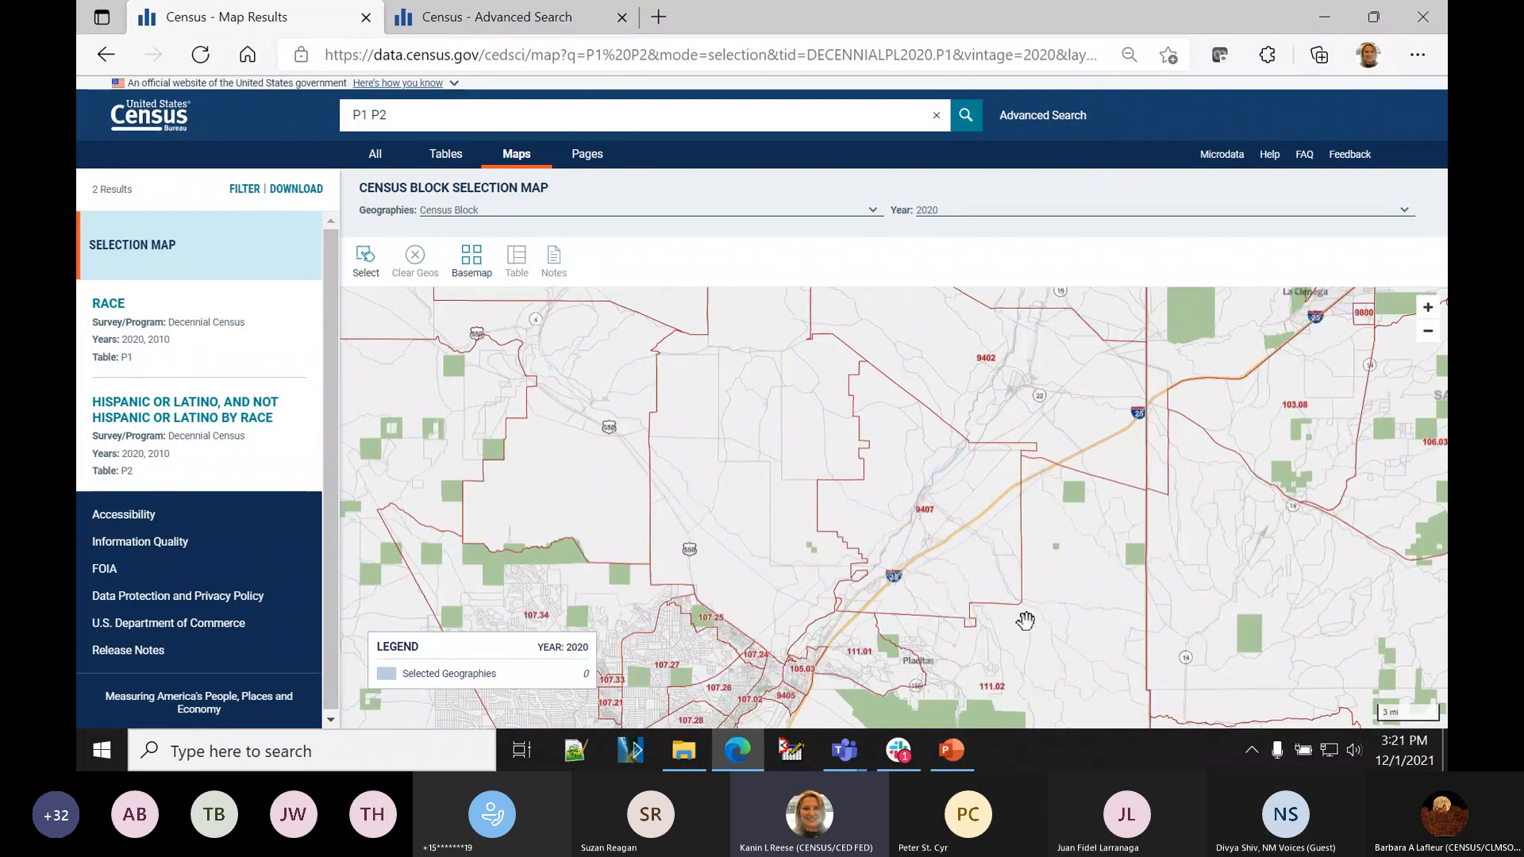
scroll(940, 576, "up", 3)
left_click_drag(940, 576, 1022, 499)
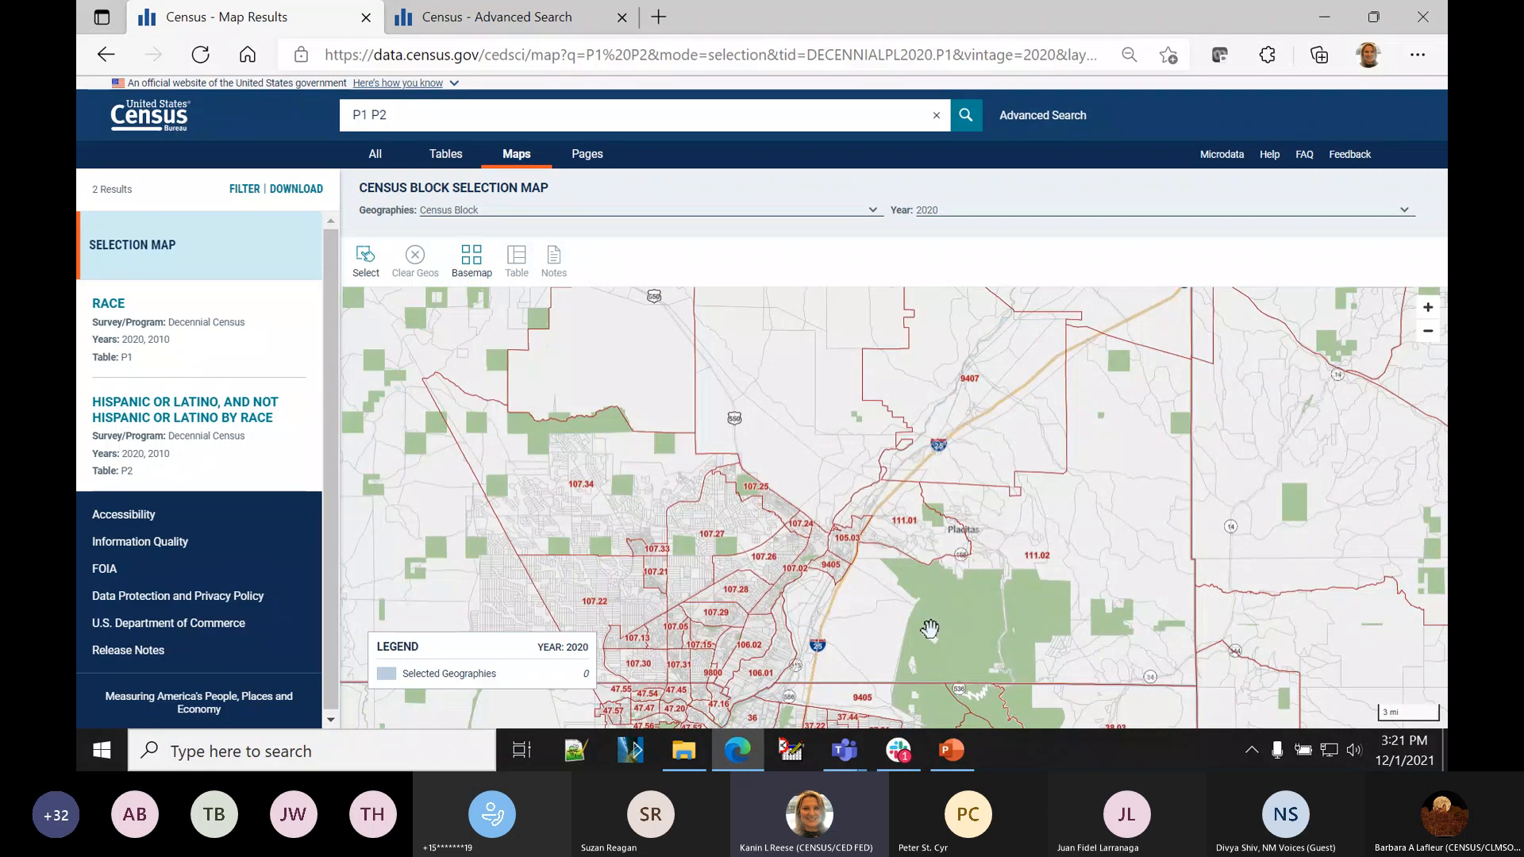
left_click_drag(931, 629, 1019, 544)
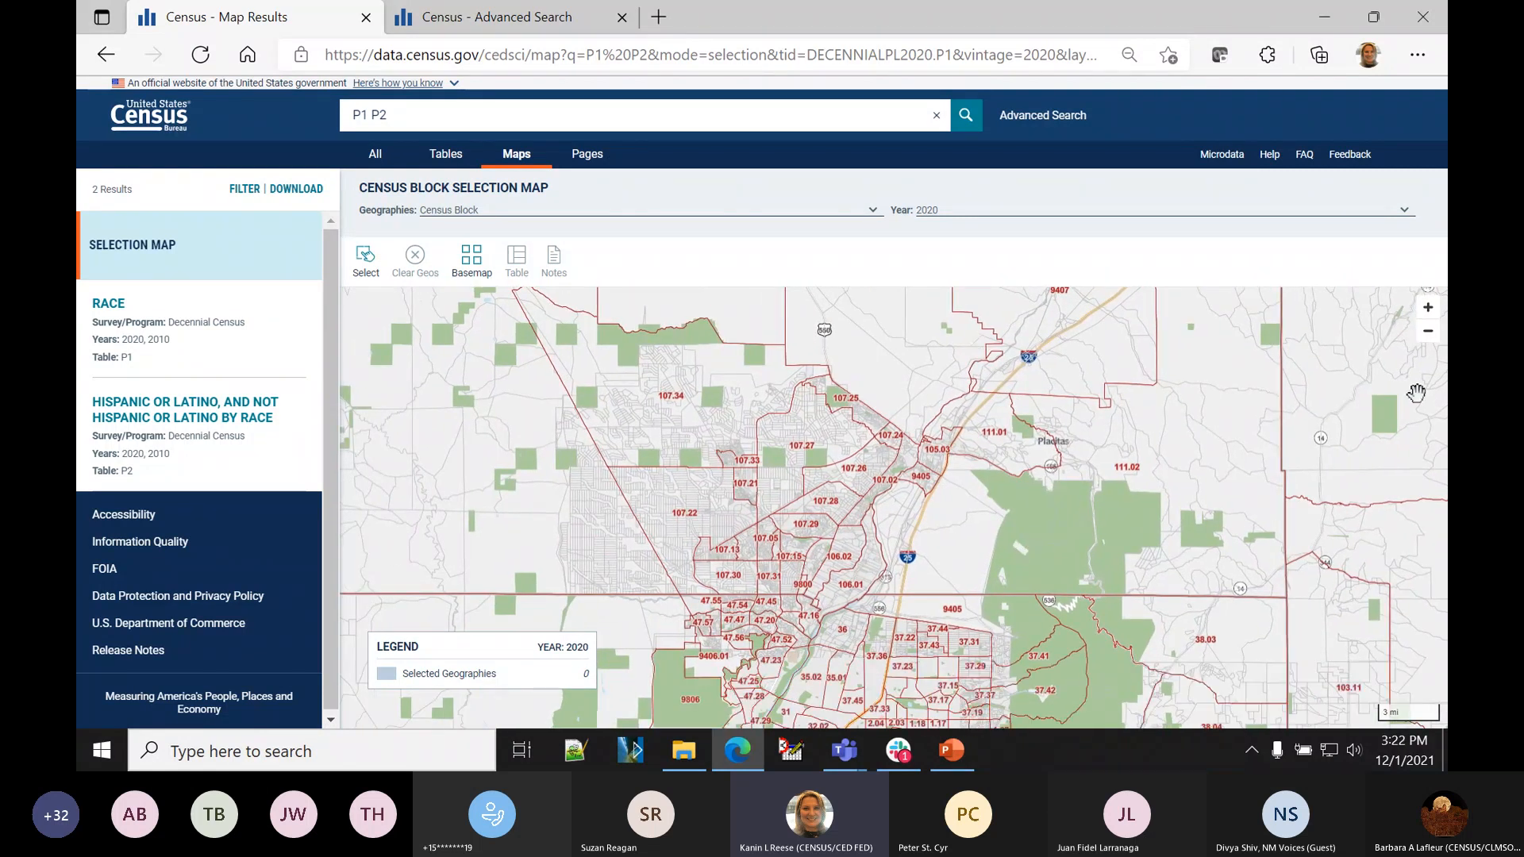
left_click(1430, 337)
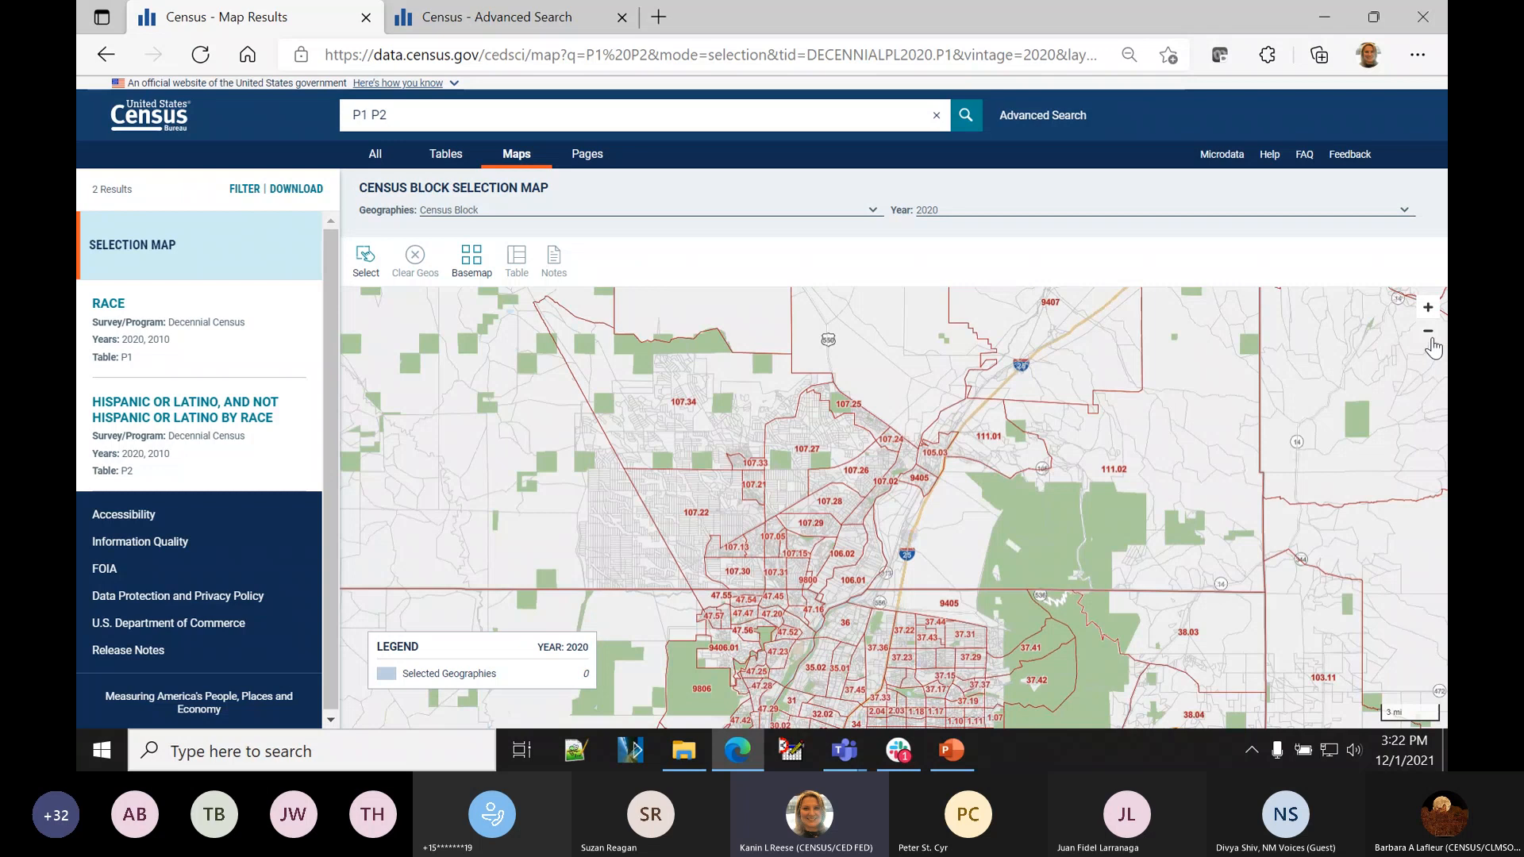
left_click(1432, 337)
scroll(874, 539, "up", 3)
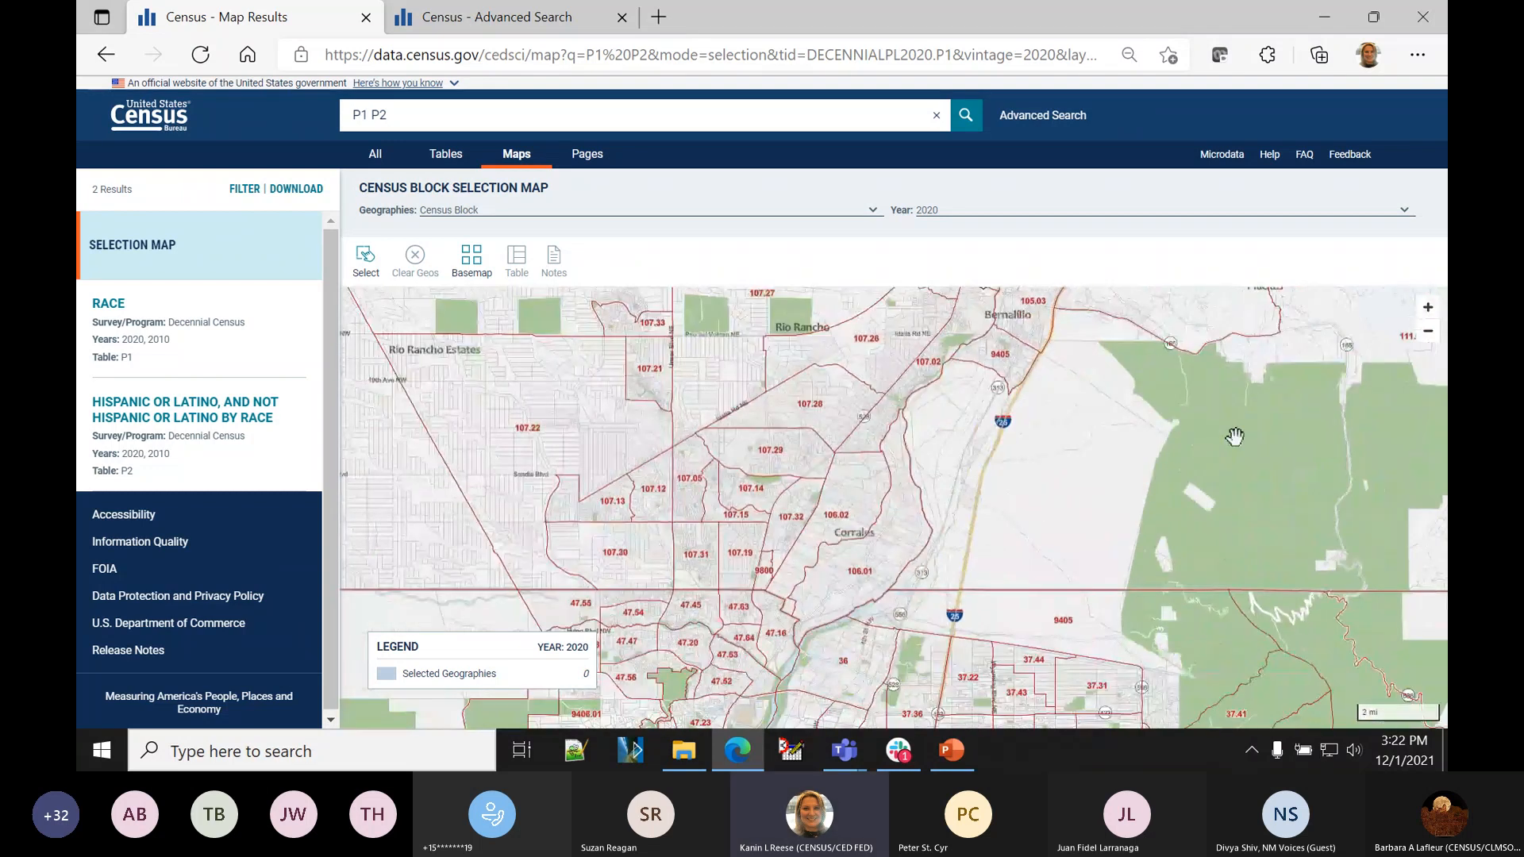
- Select Block 2019 in Census Tract 107.14, Sandoval County, south of the Rio Rancho Sports Complex
left_click(1428, 308)
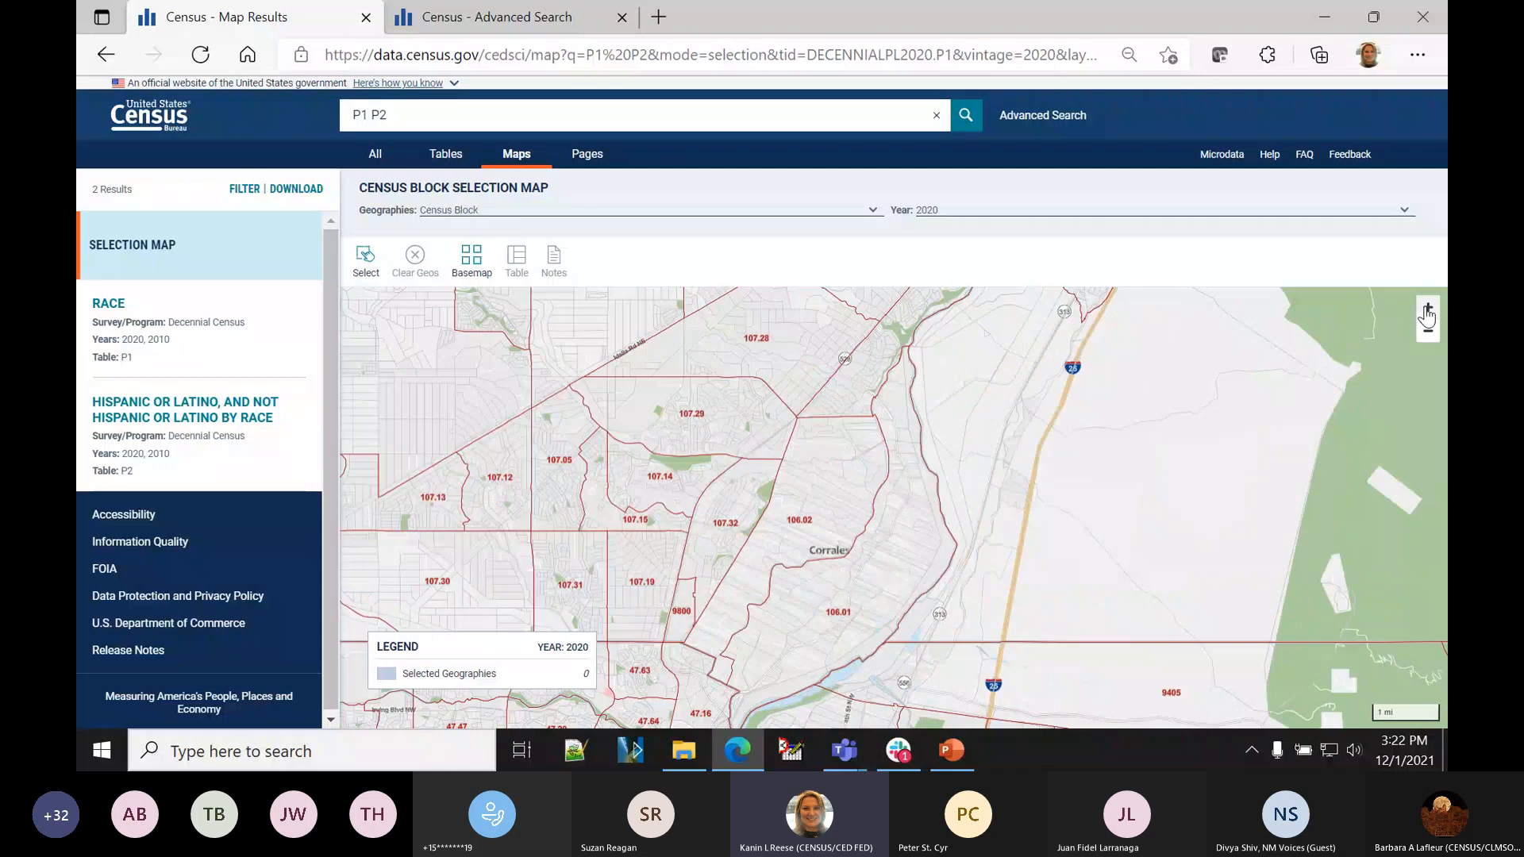
left_click_drag(745, 496, 1050, 655)
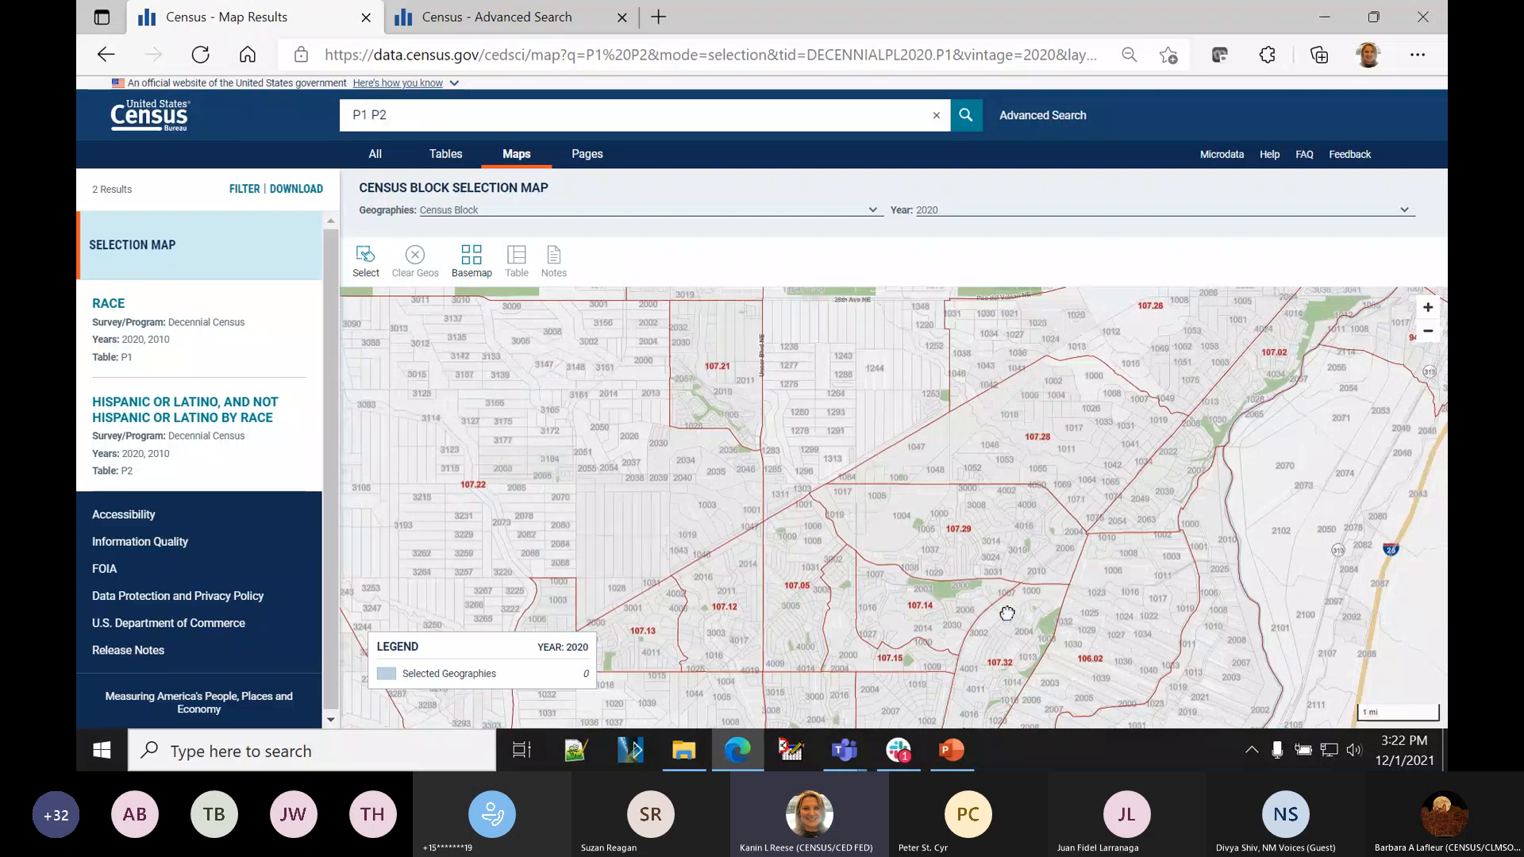
left_click(1428, 307)
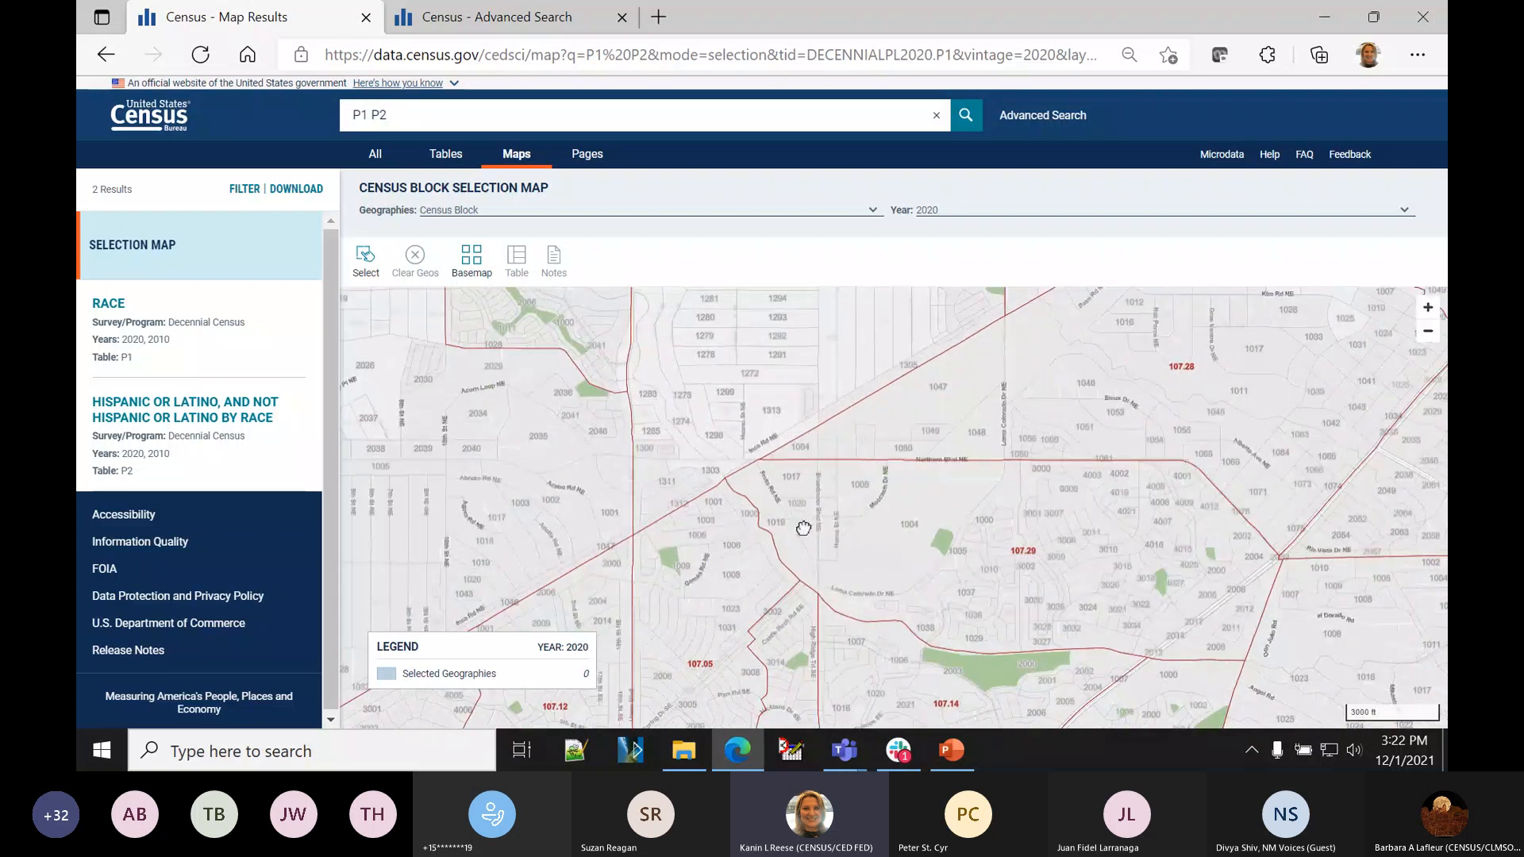
left_click_drag(803, 528, 853, 372)
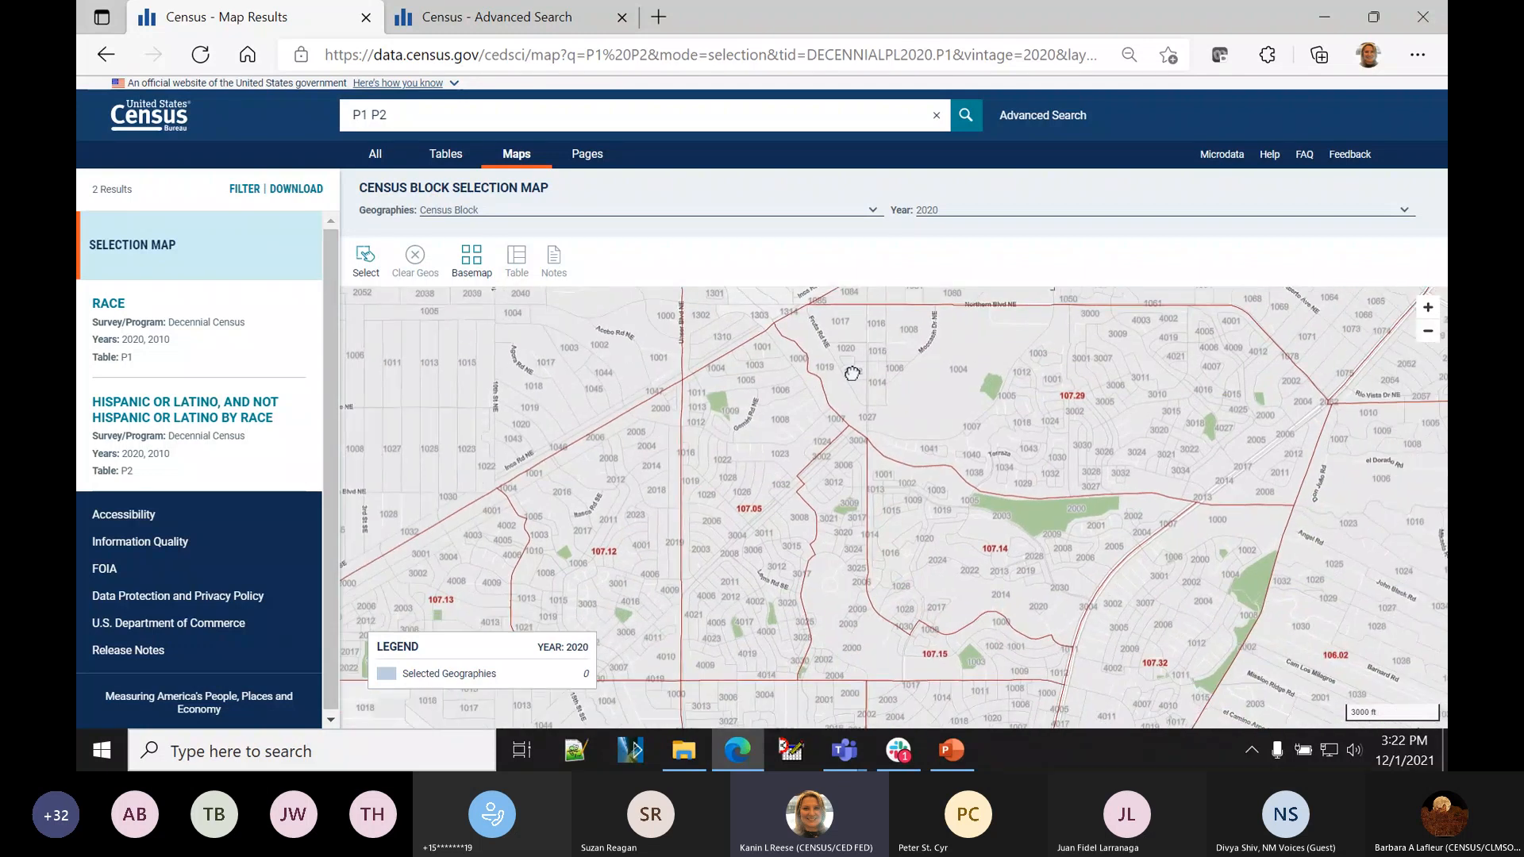
left_click(1428, 309)
left_click(1428, 311)
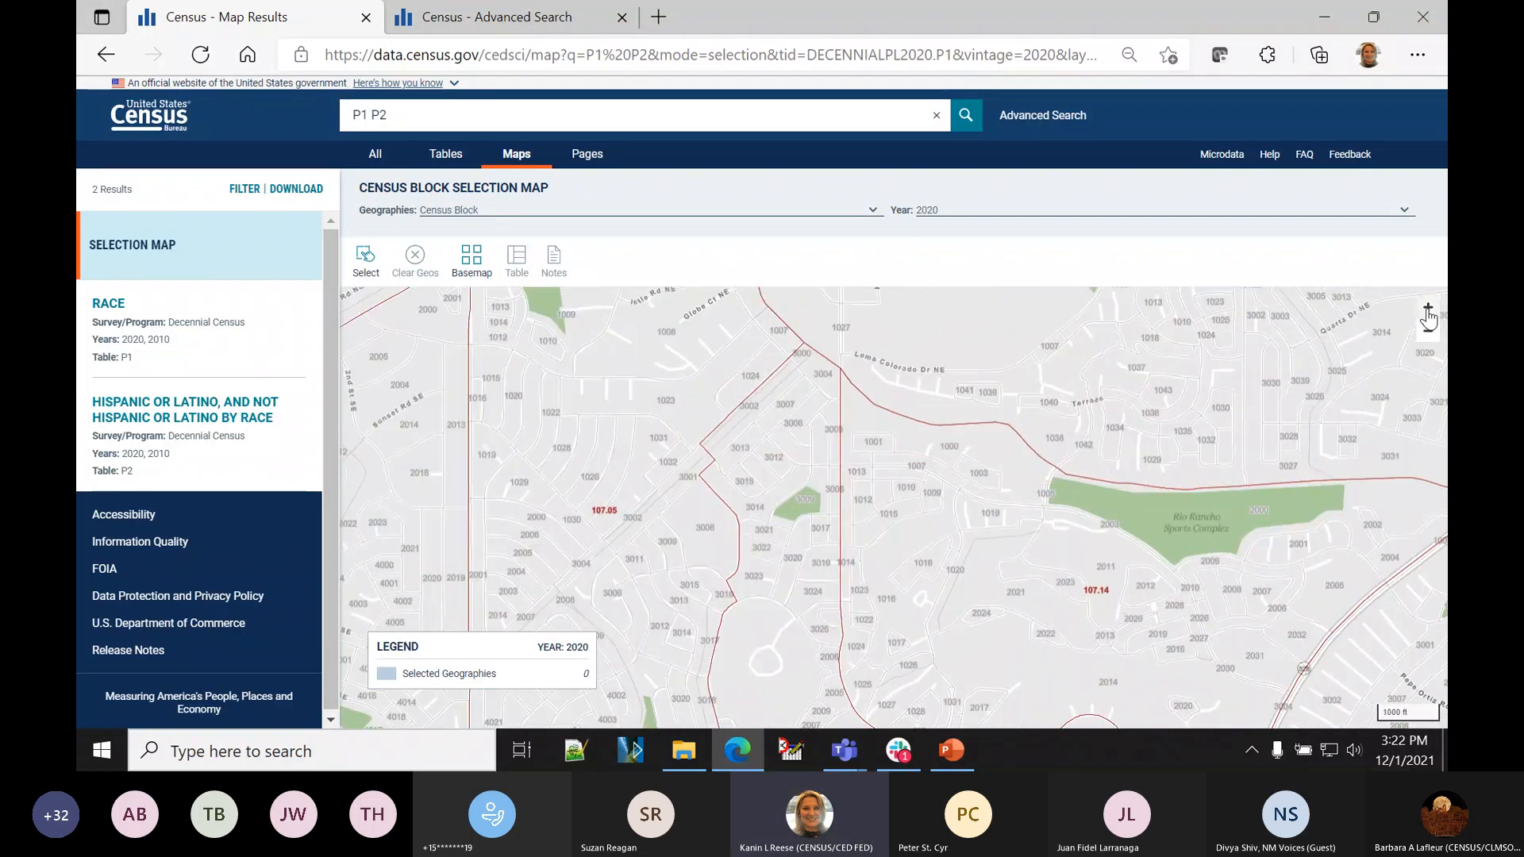
left_click_drag(1191, 585, 1054, 585)
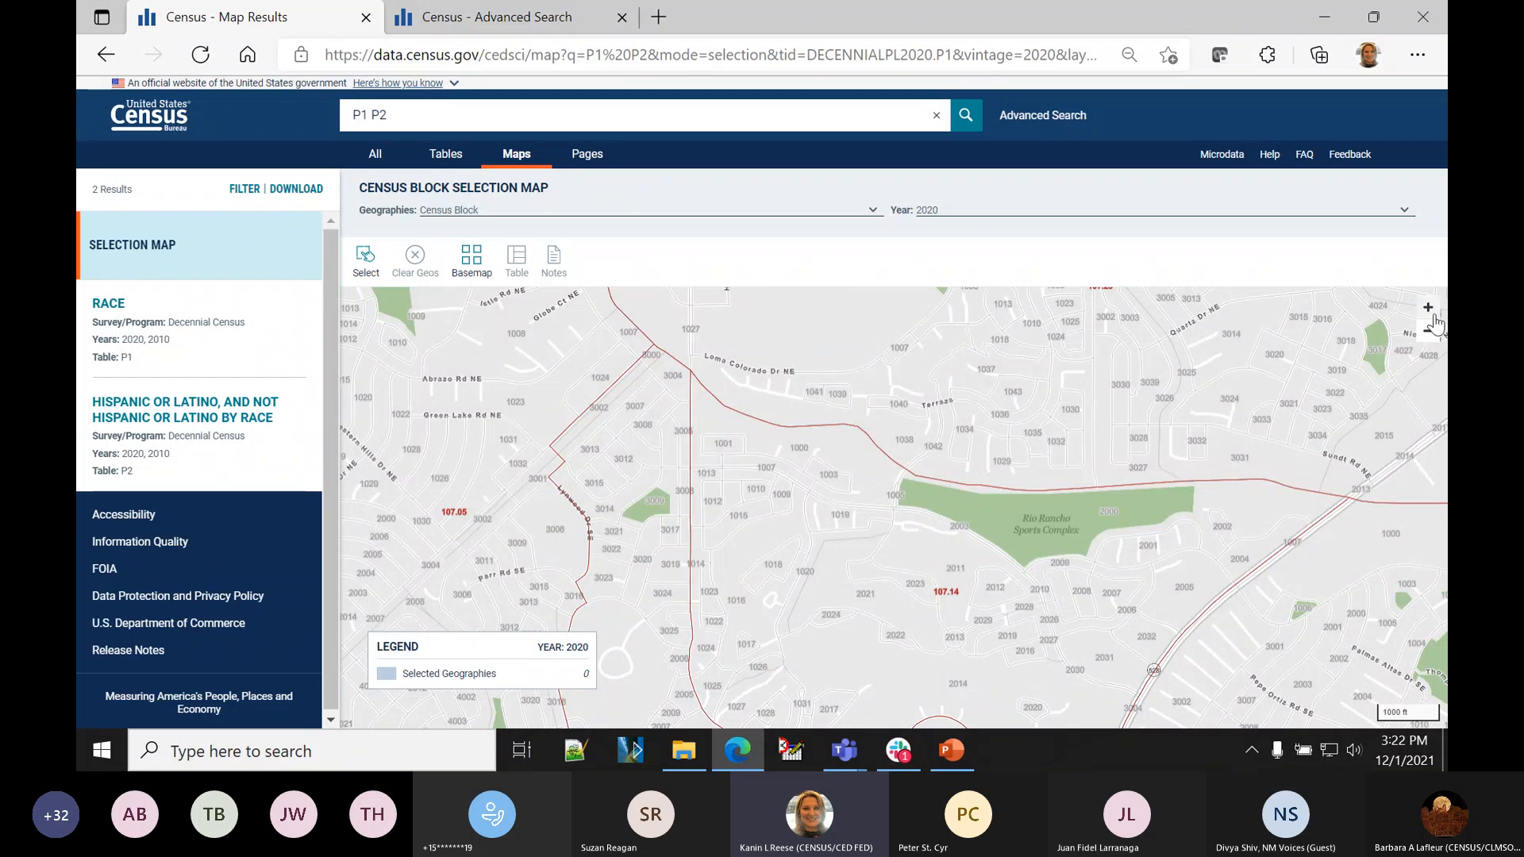
left_click(1428, 307)
left_click_drag(1184, 662, 1024, 530)
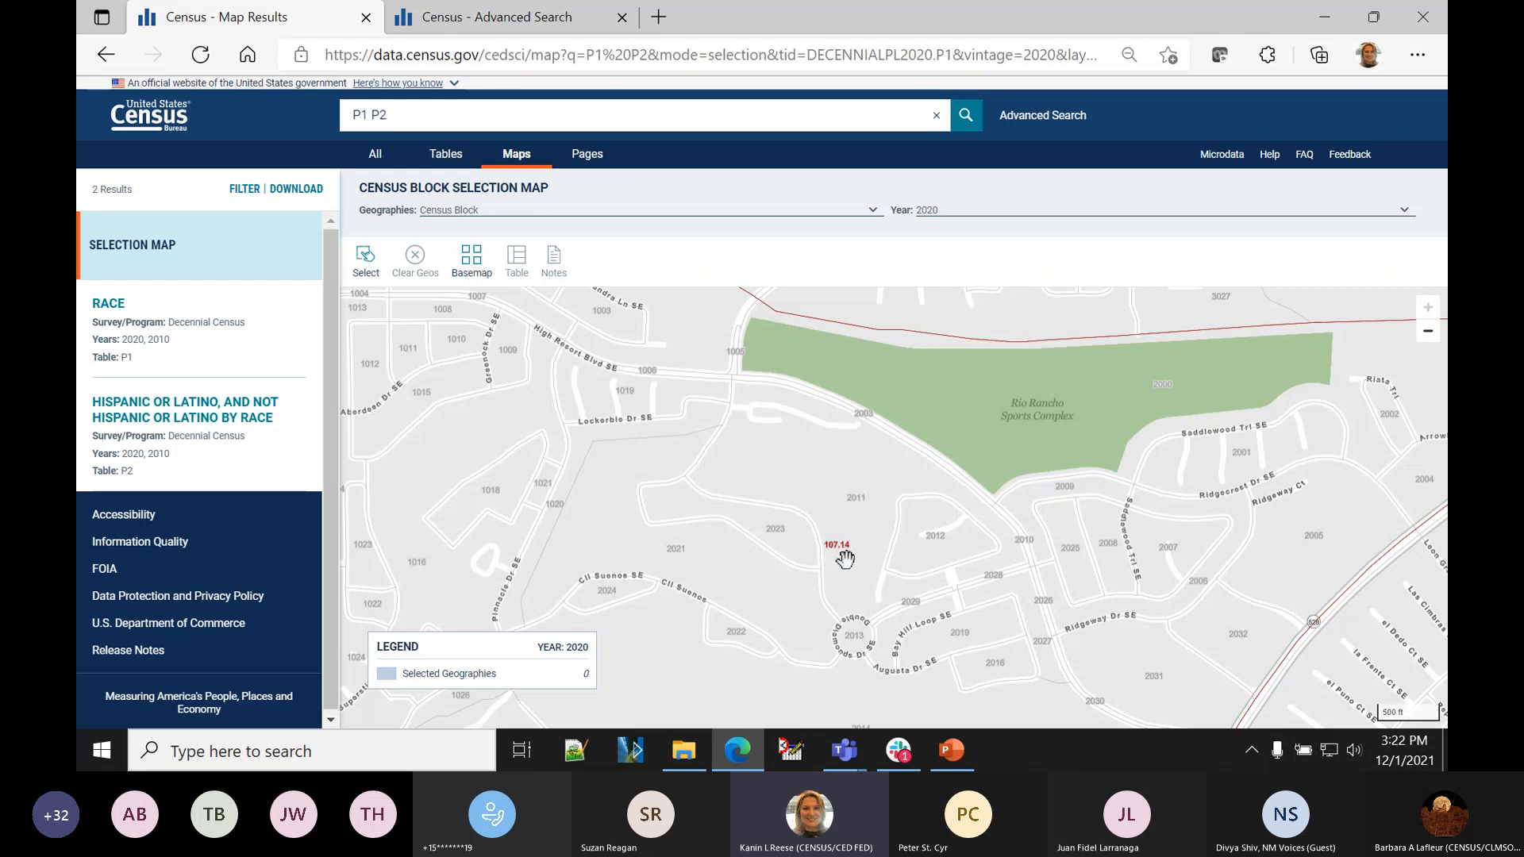
left_click(938, 638)
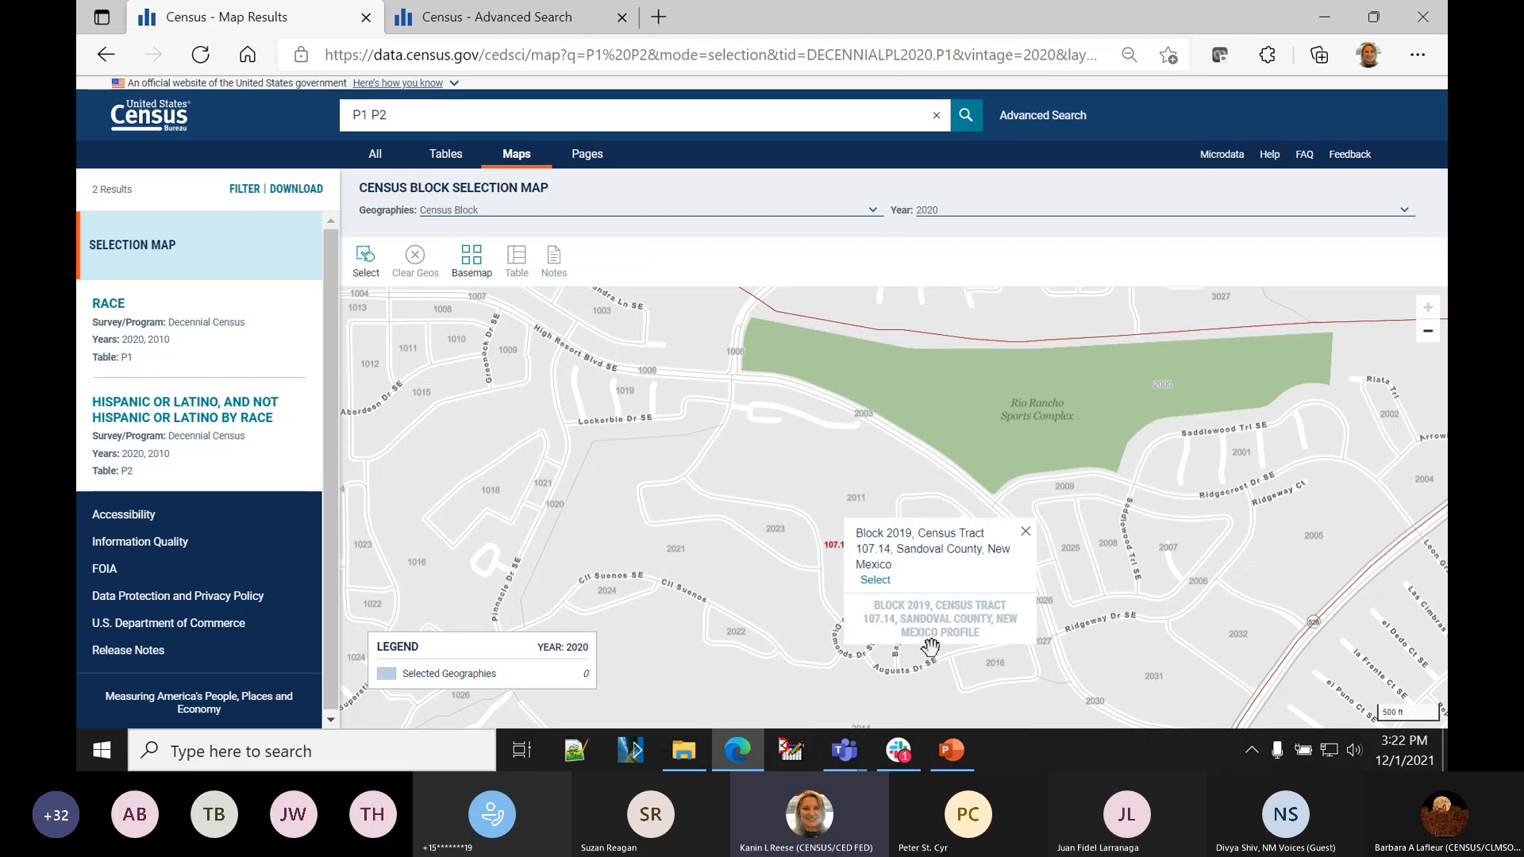
left_click(877, 580)
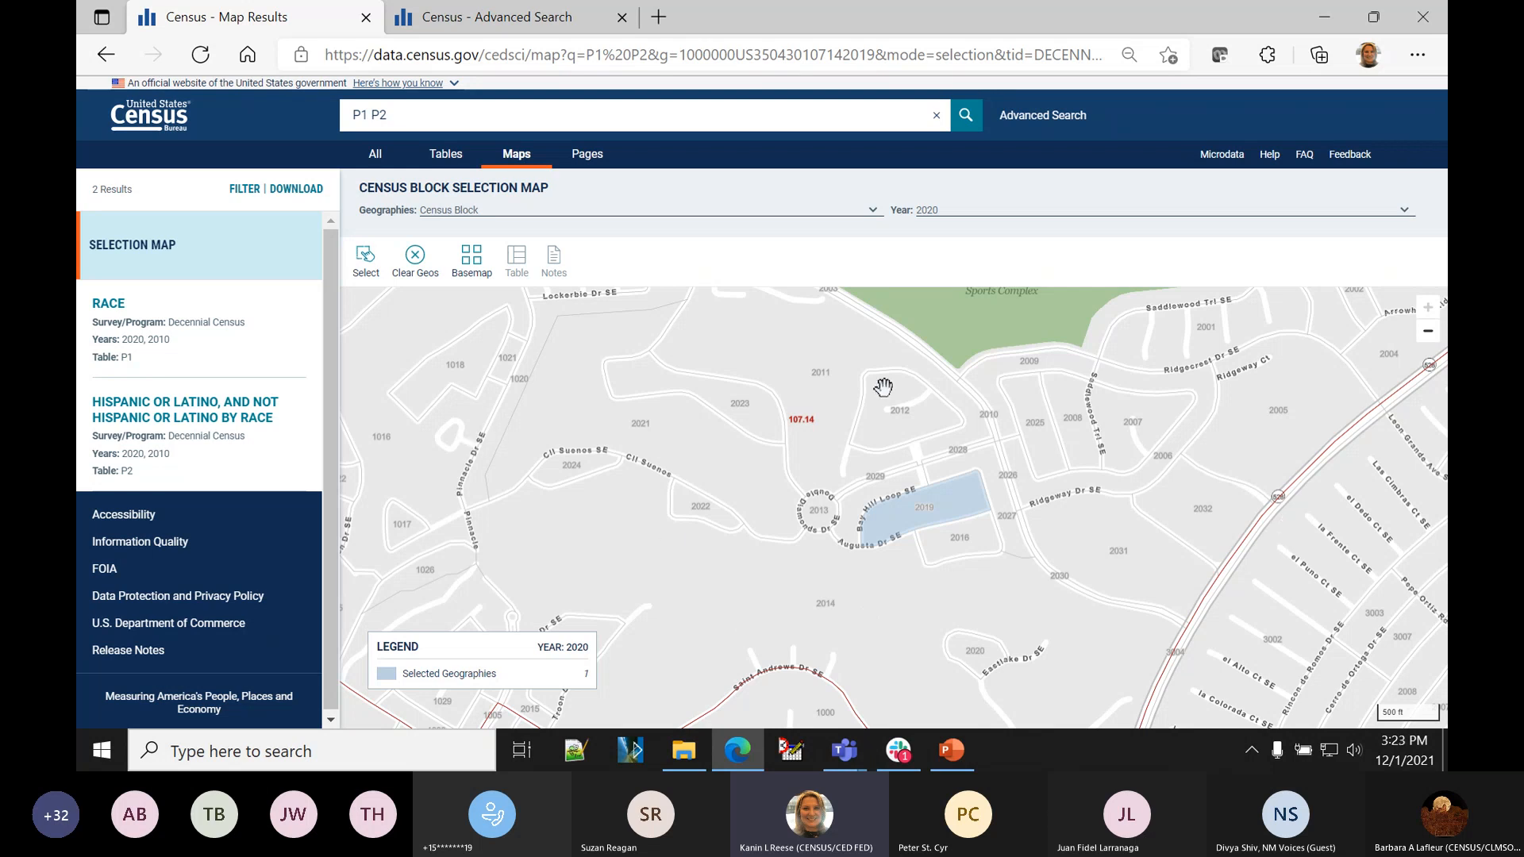
- Add the neighbouring Block 2011 to the map selection with the Select tool and remove it again
left_click(378, 270)
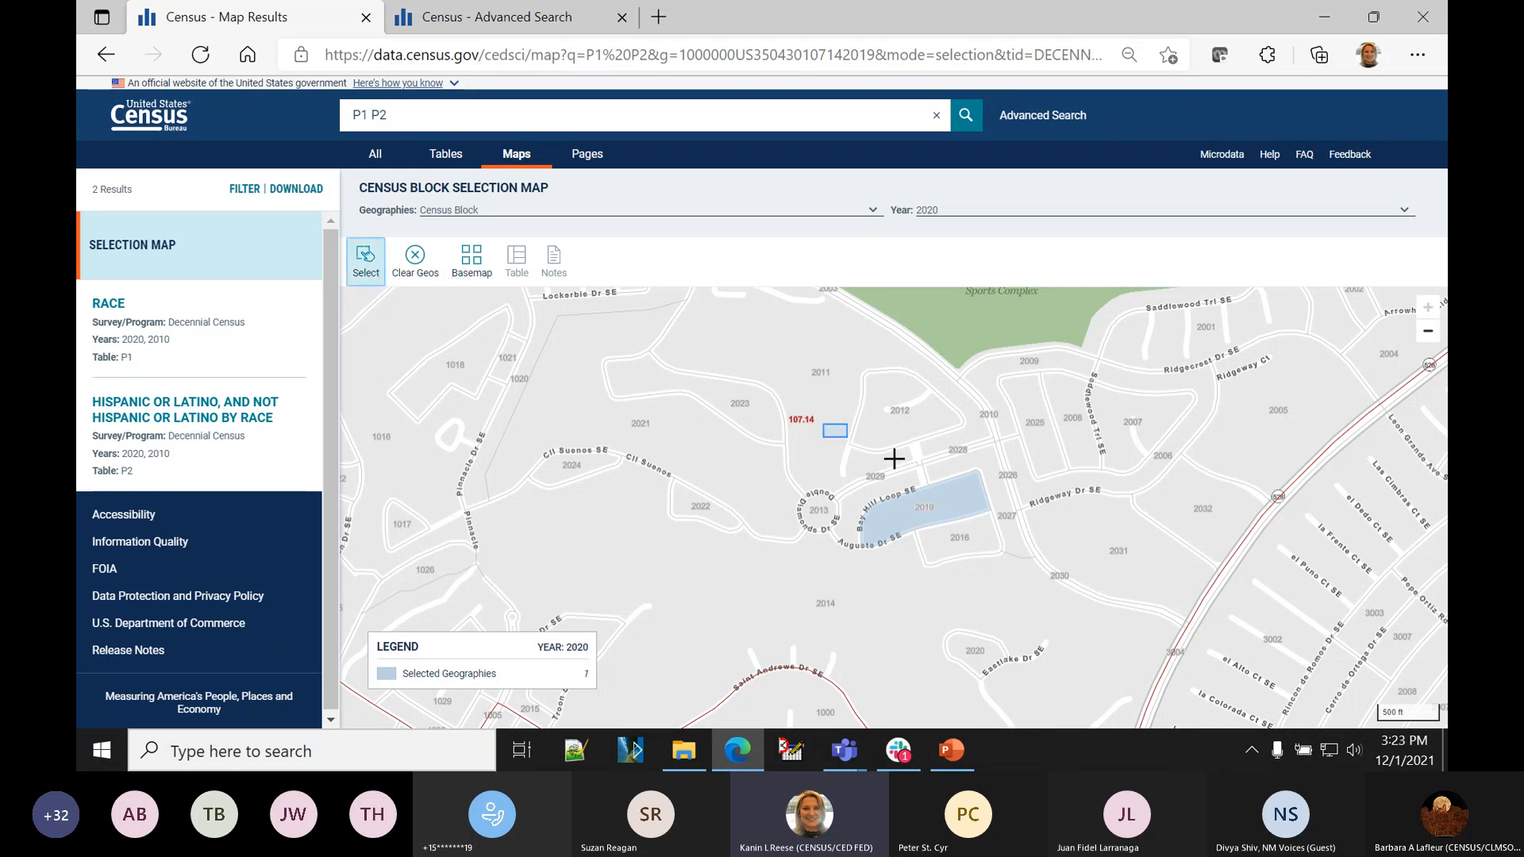
mouse_move(822, 422)
left_mouse_down()
mouse_move(1220, 620)
mouse_move(774, 429)
mouse_move(813, 439)
left_mouse_up()
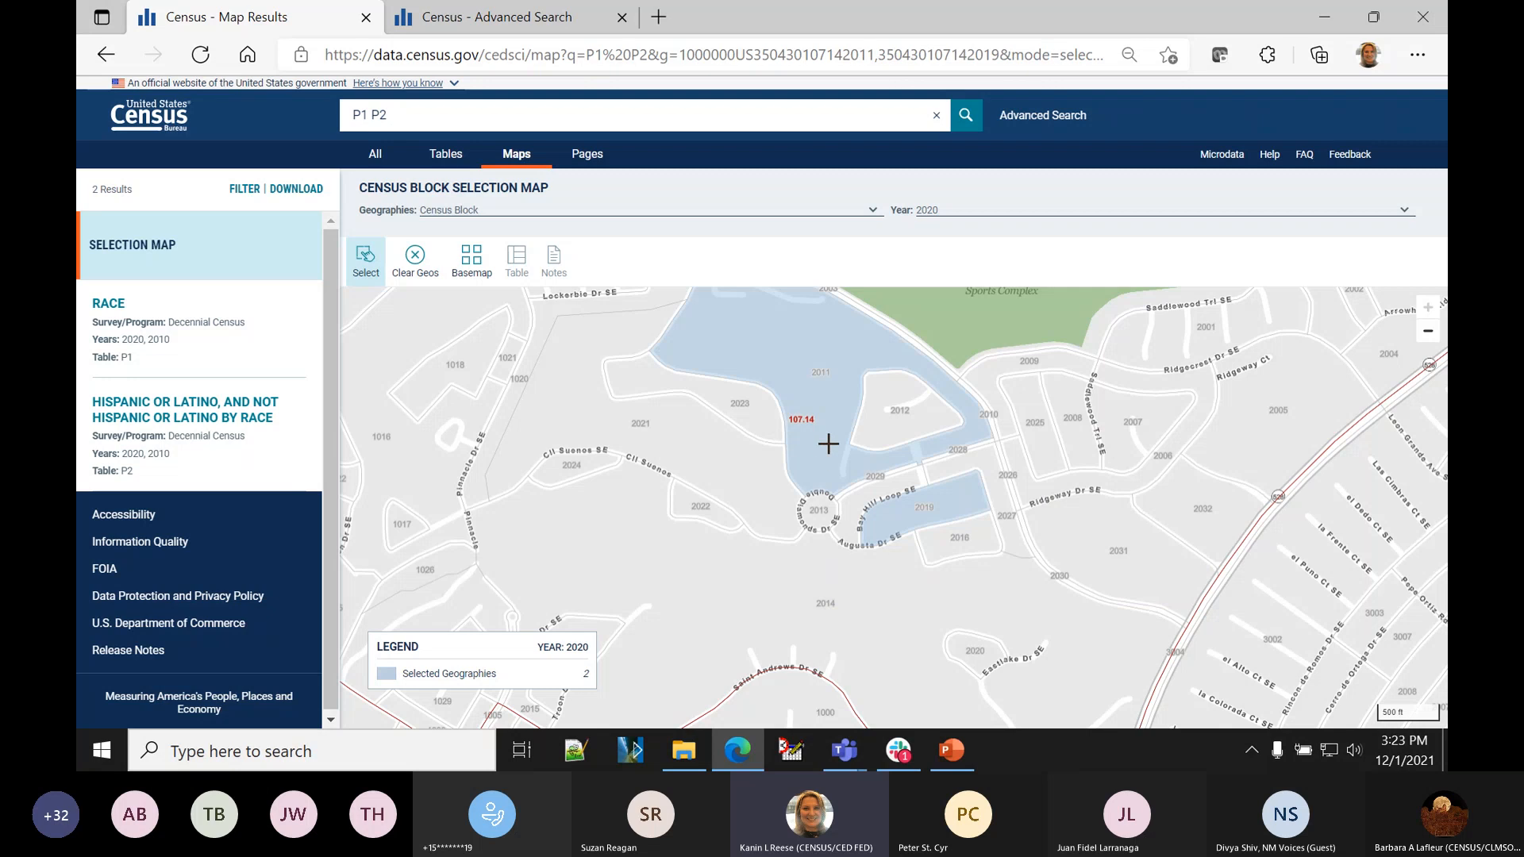
left_click(829, 443)
left_click(774, 483)
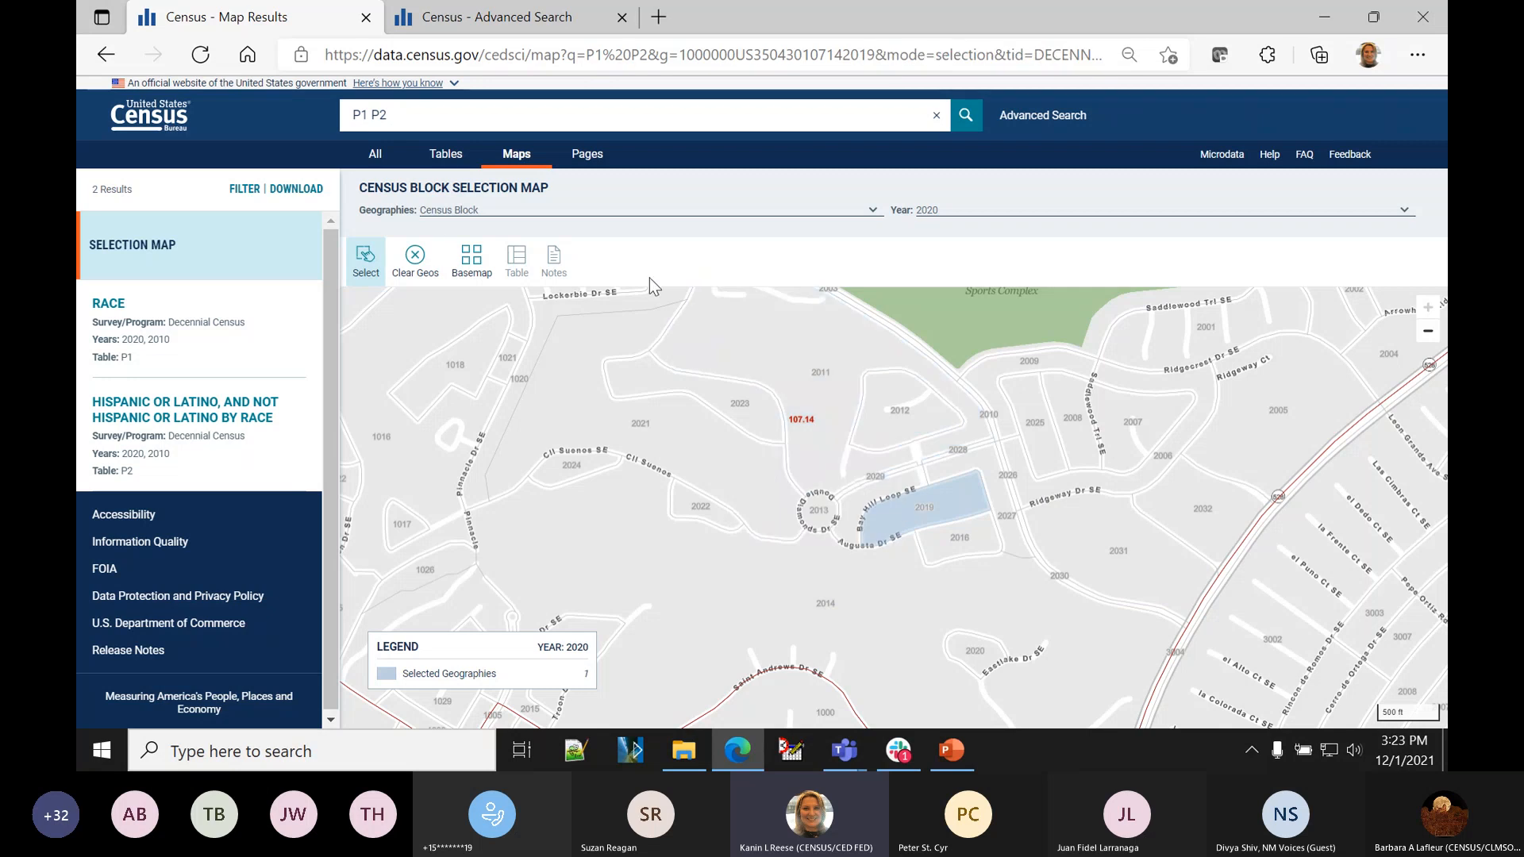
- Review the block-level geography filters for New Mexico down to Sandoval County's census tracts, and return to the map without choosing one
left_click(243, 191)
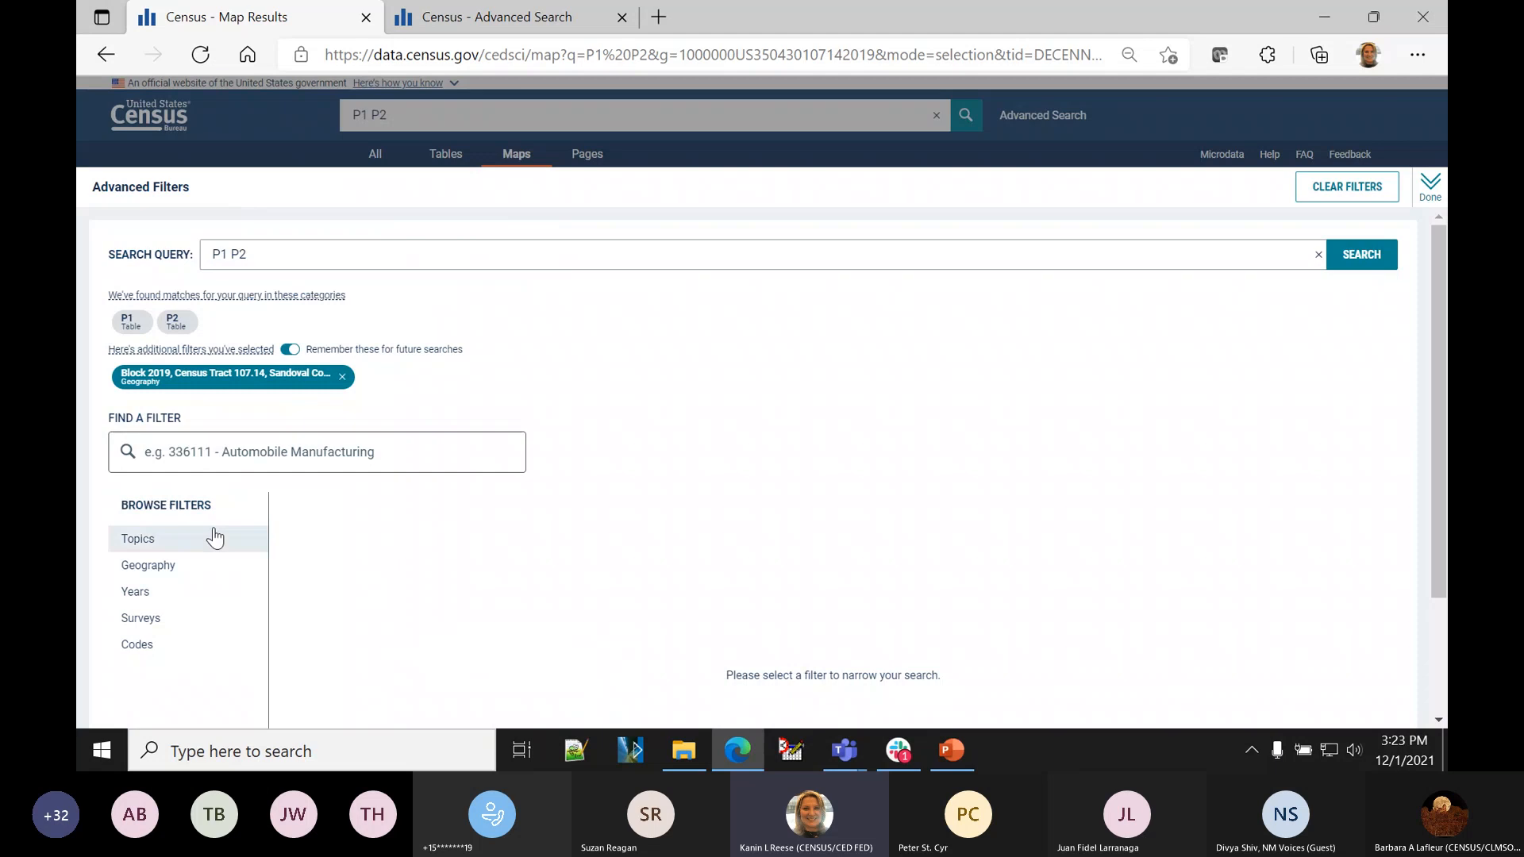
left_click(1439, 185)
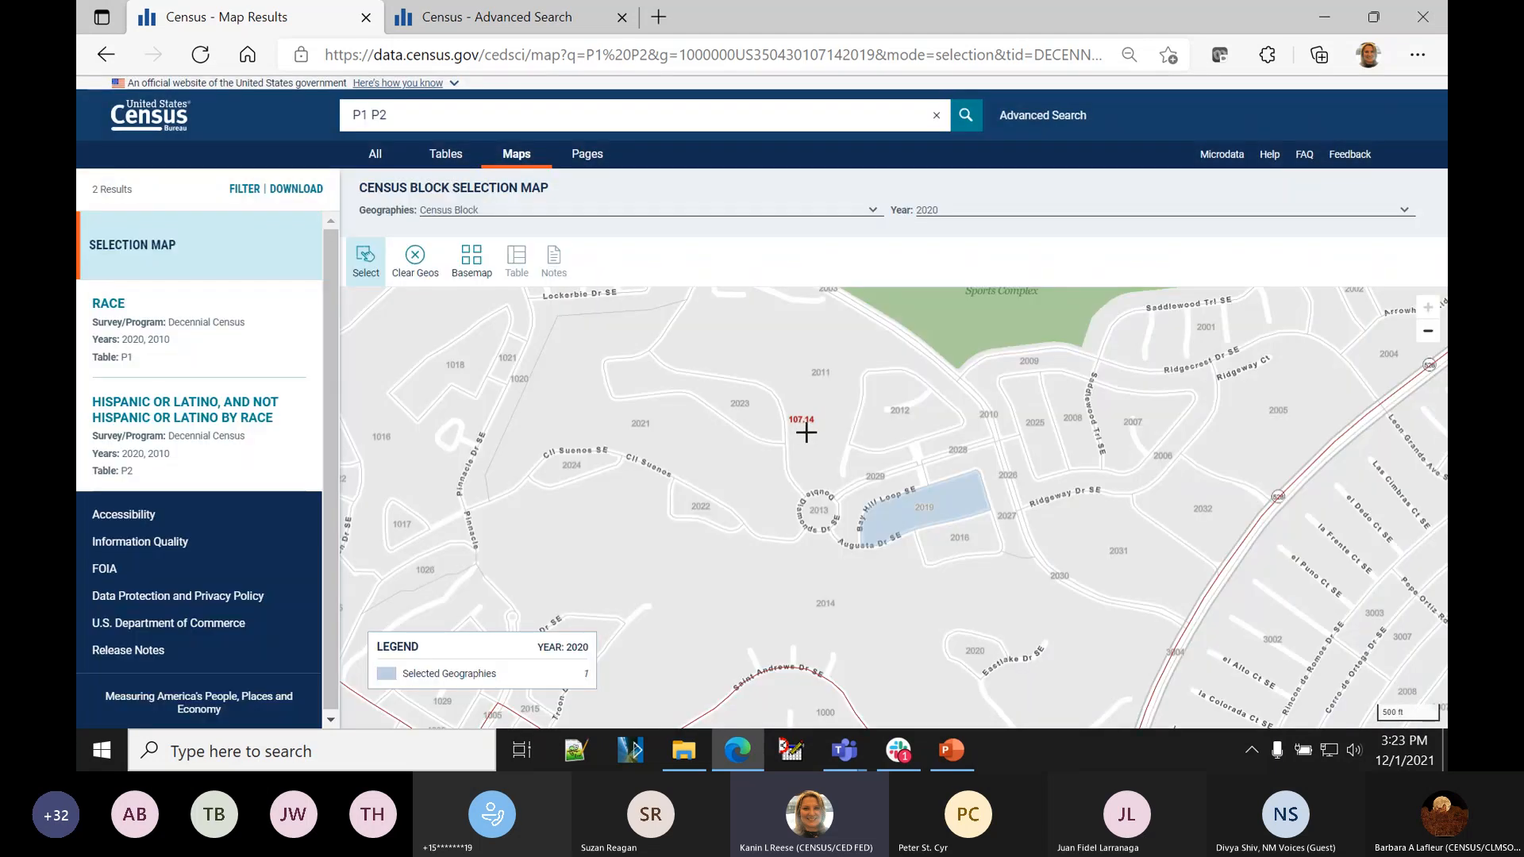
left_click(238, 196)
left_click(163, 562)
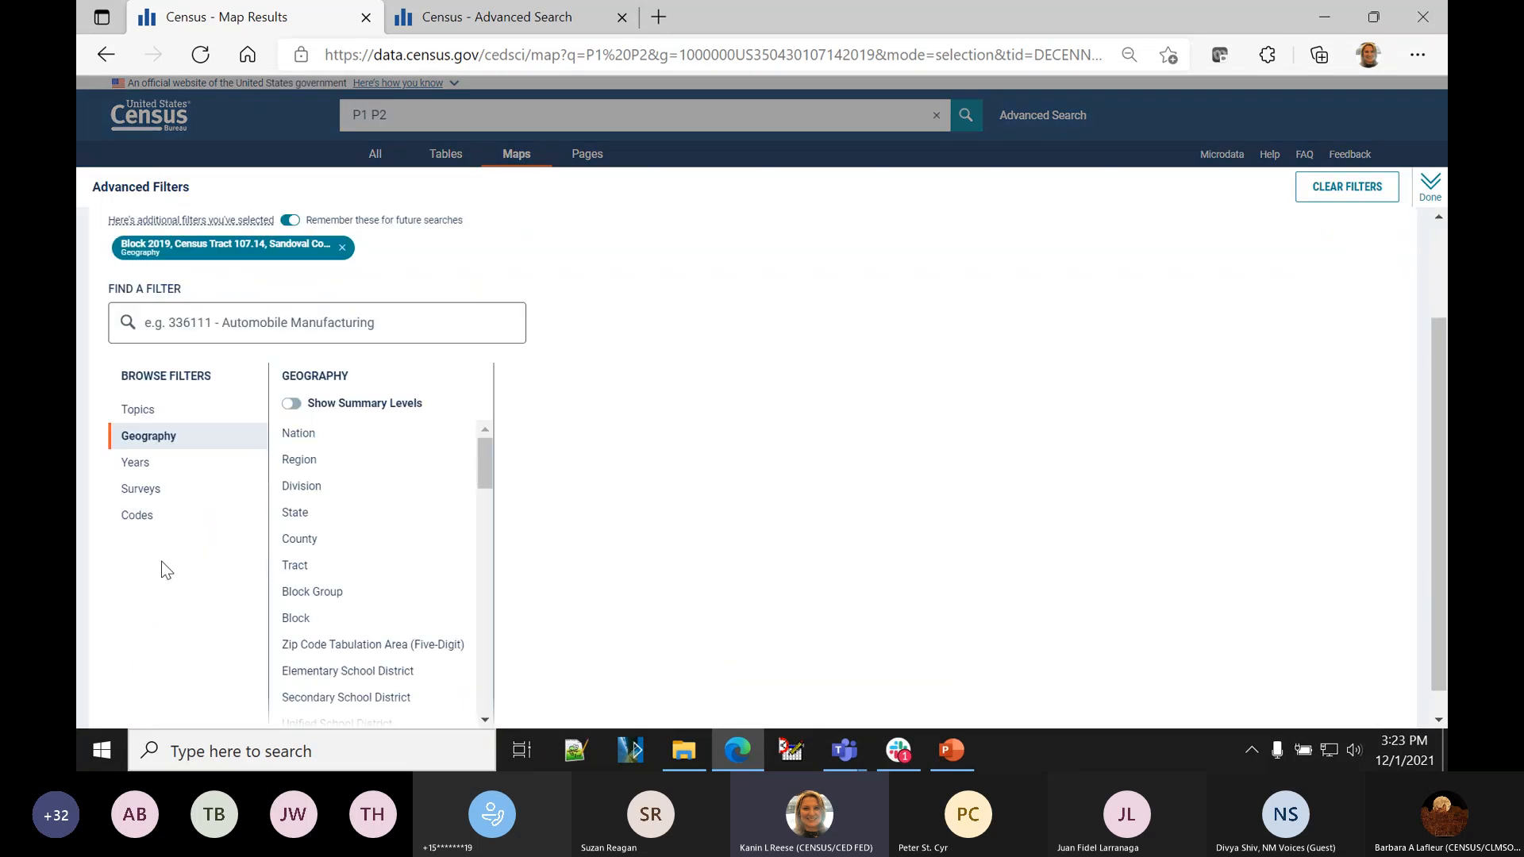
left_click(316, 624)
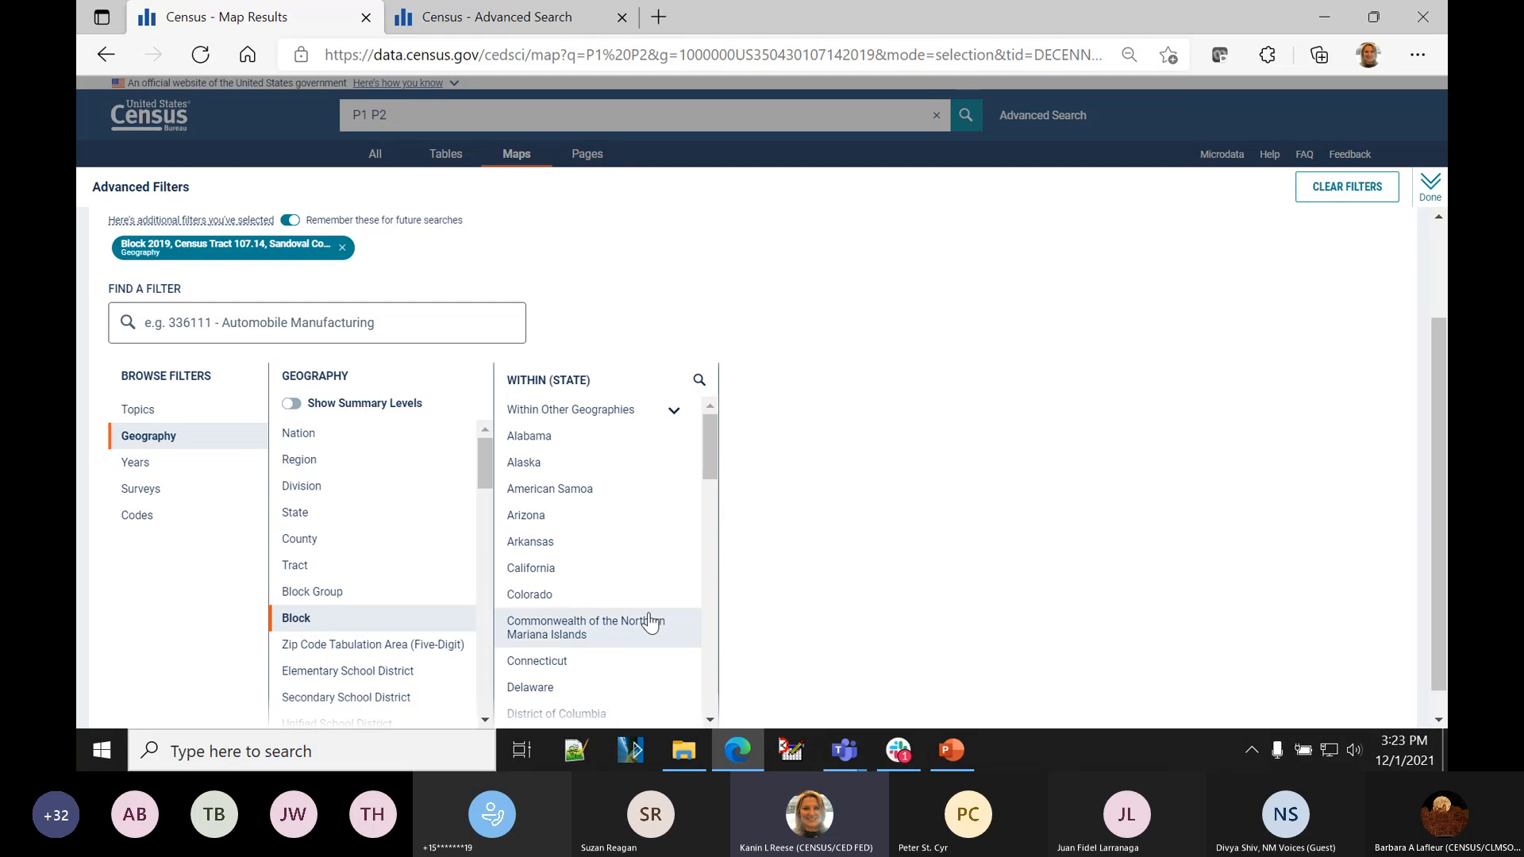
scroll(649, 623, "down", 8)
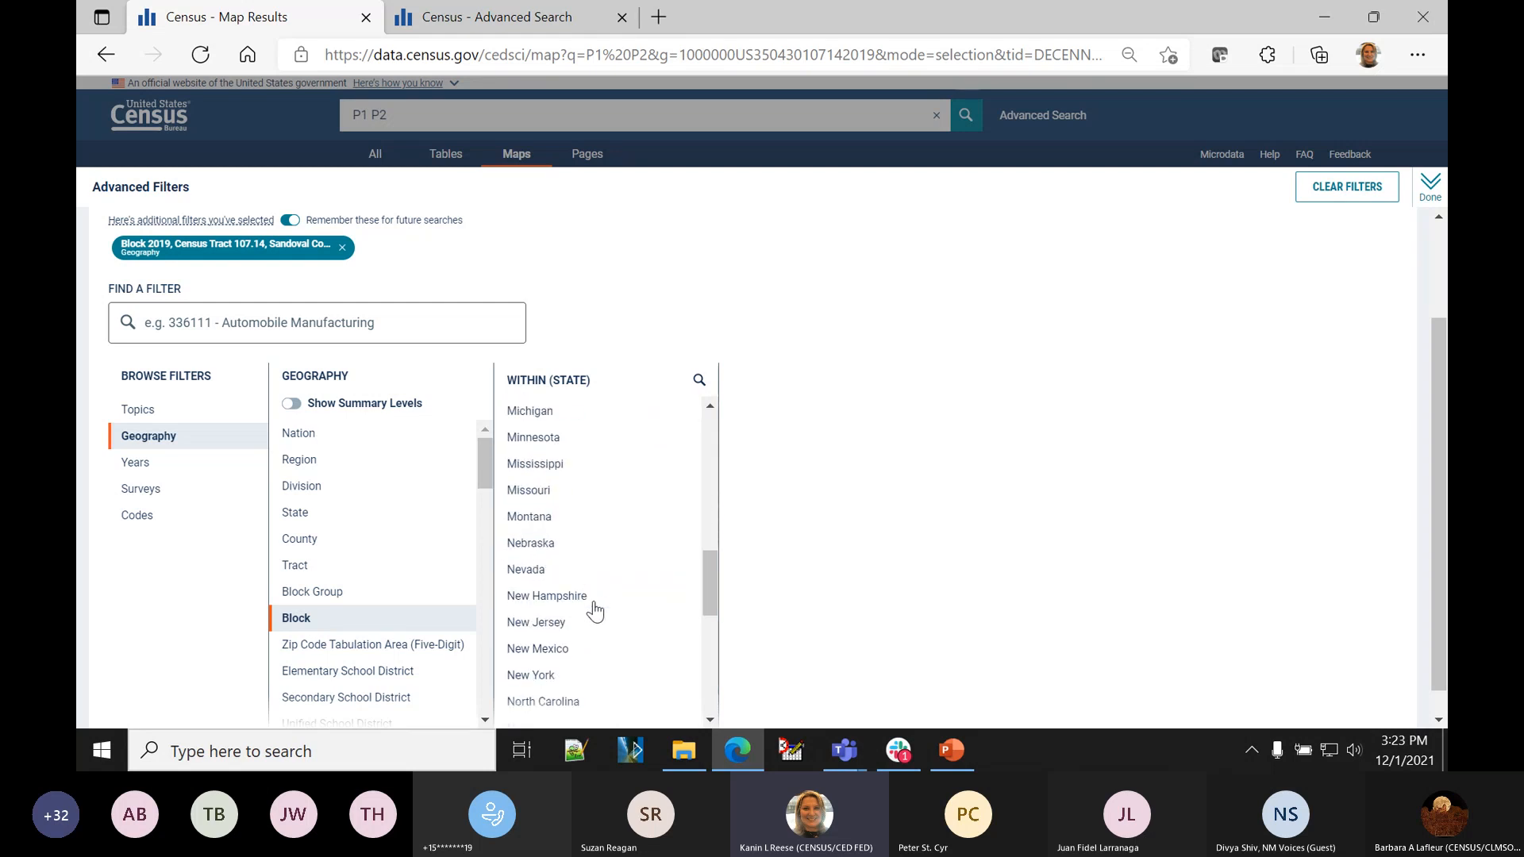
scroll(595, 610, "down", 2)
left_click(574, 502)
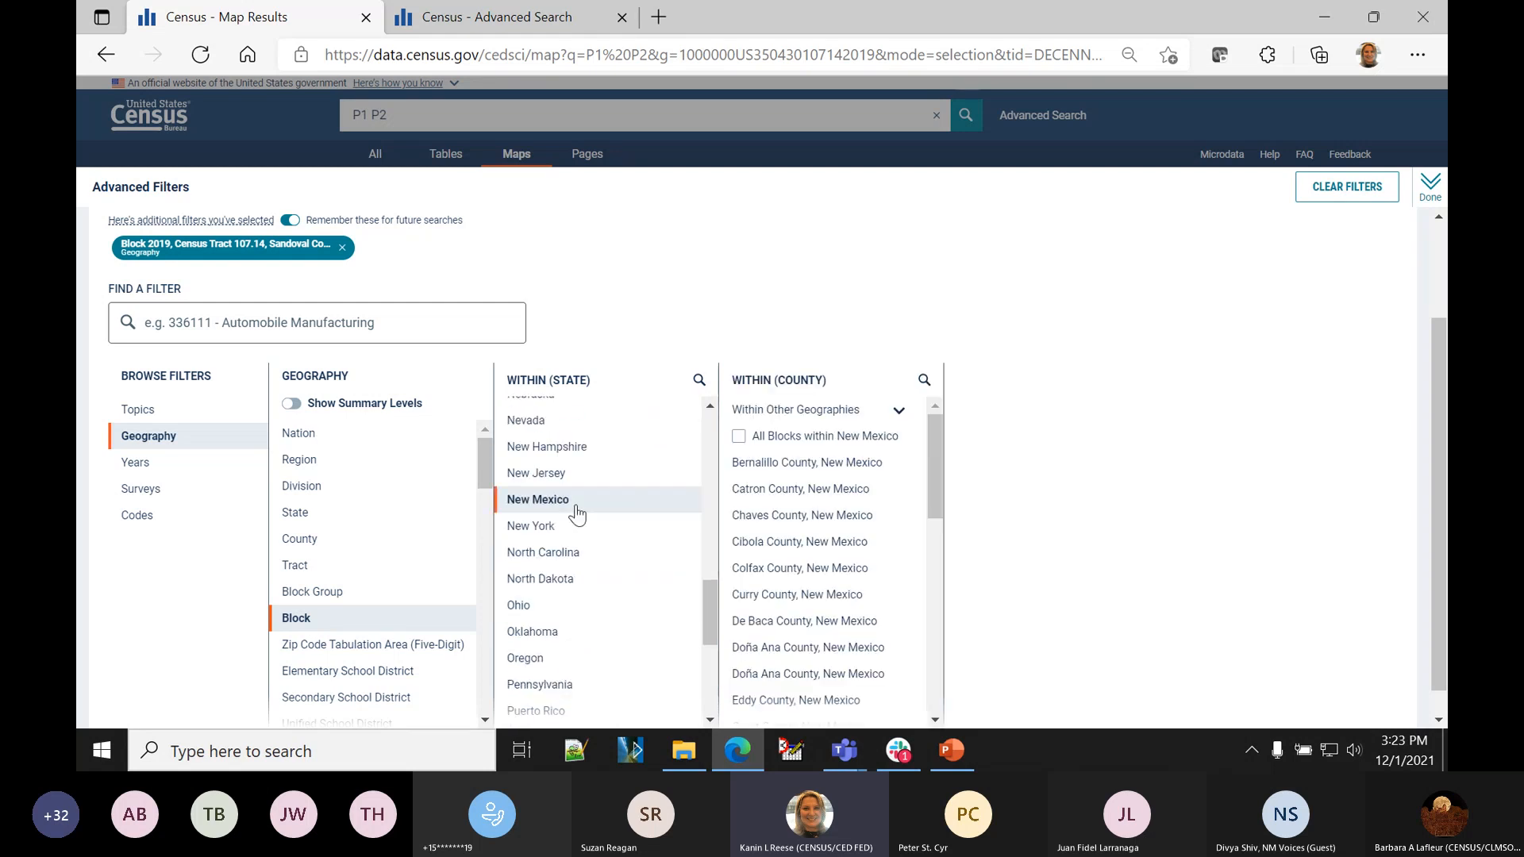
scroll(842, 571, "down", 6)
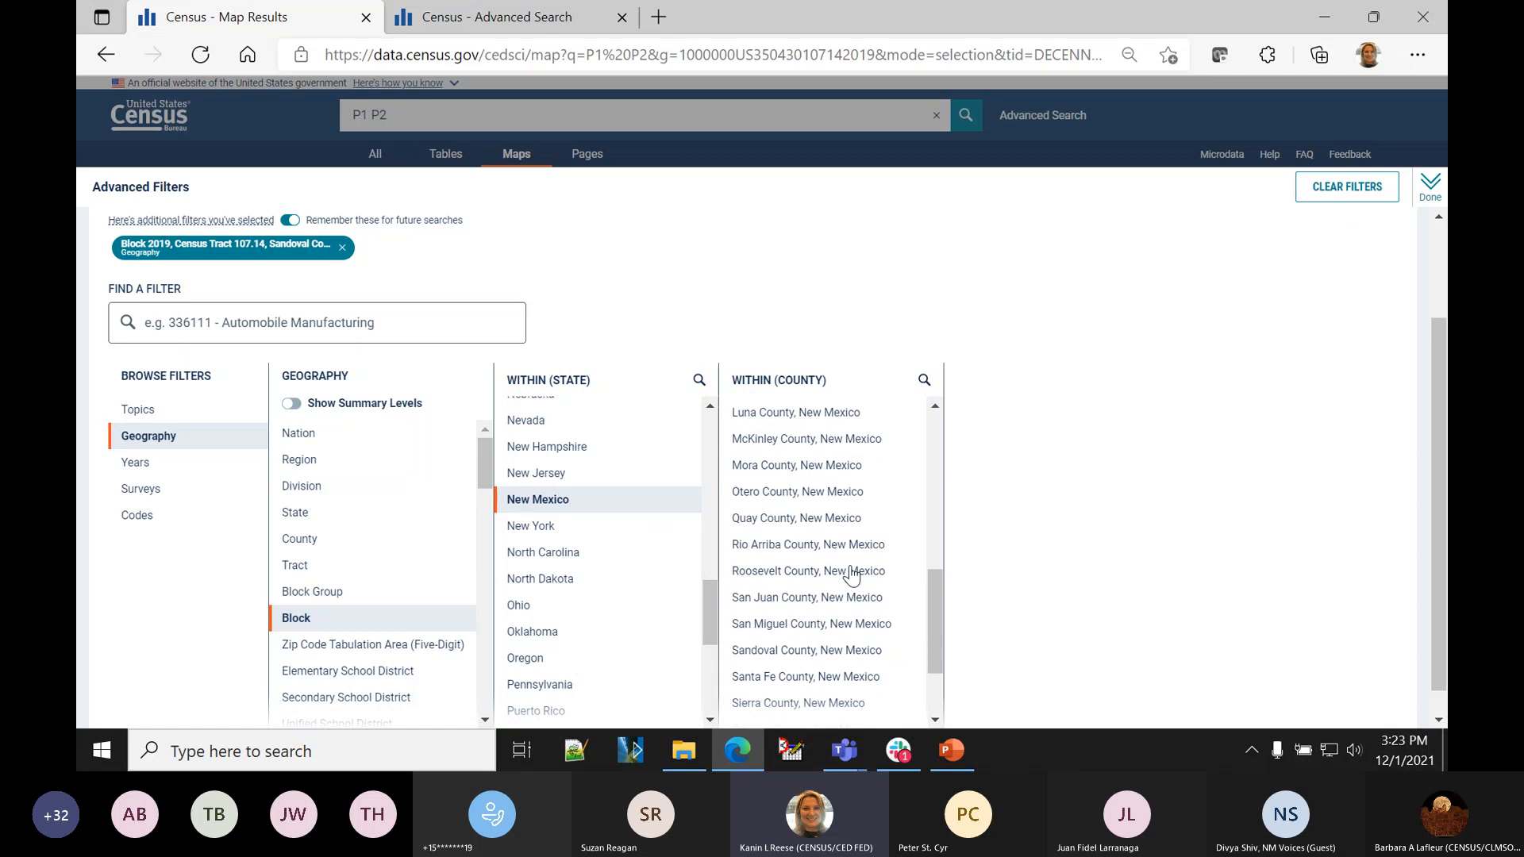
left_click(774, 665)
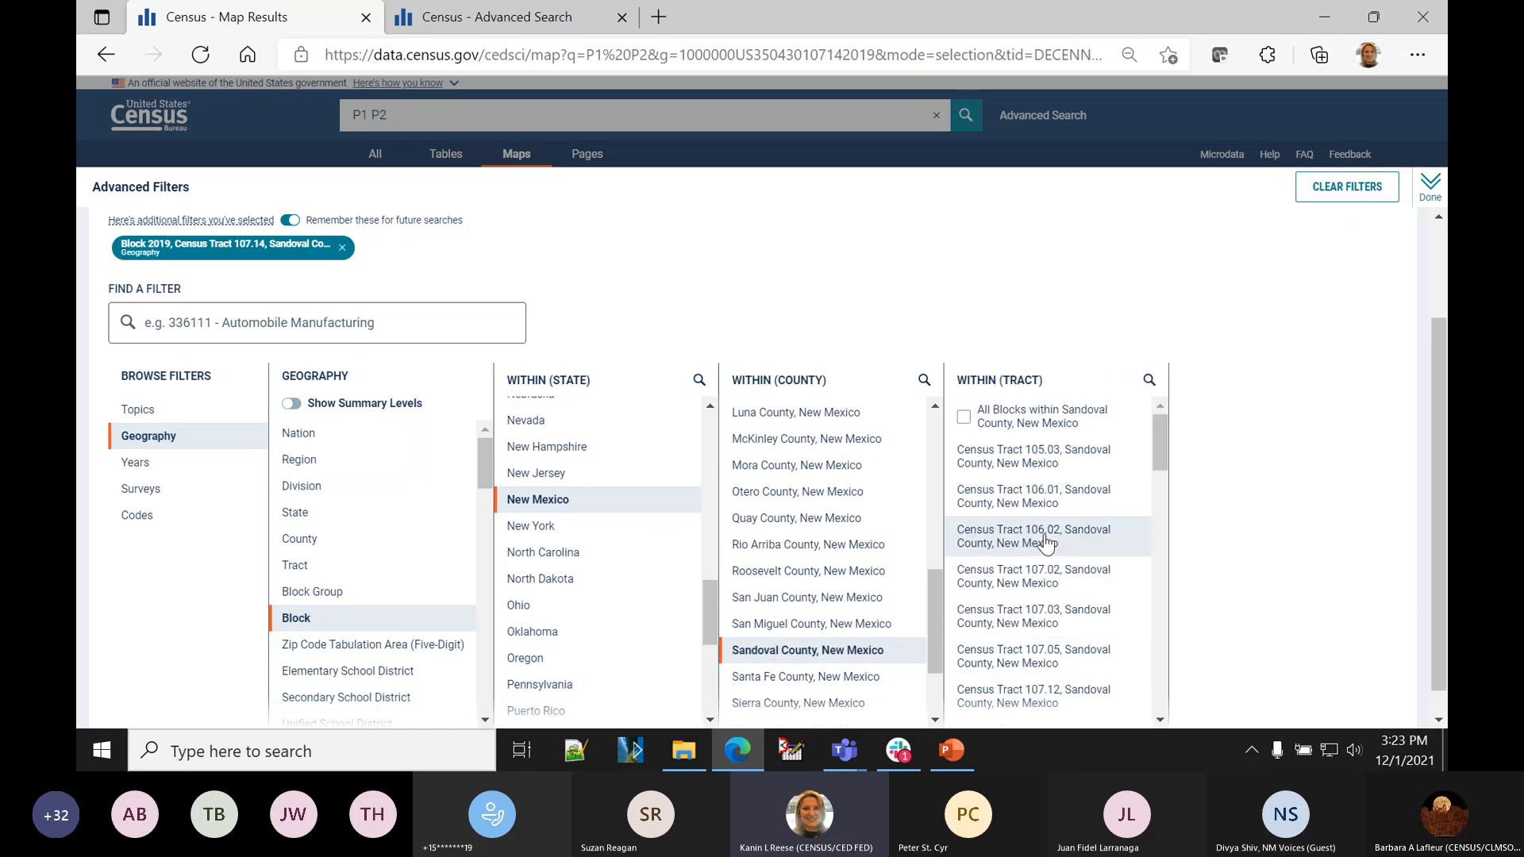
scroll(1046, 545, "down", 1)
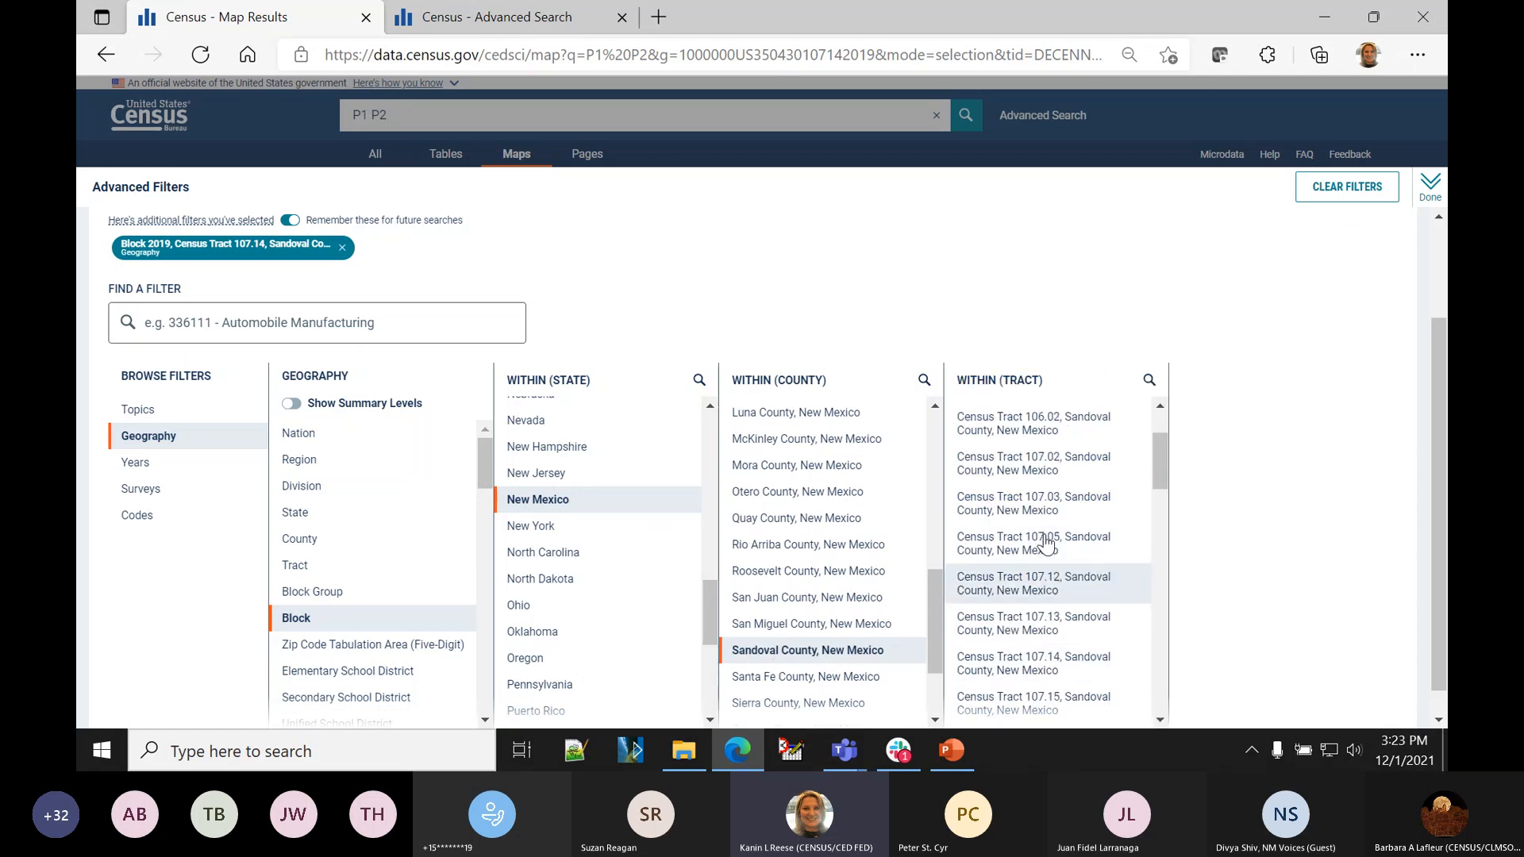
left_click(1432, 187)
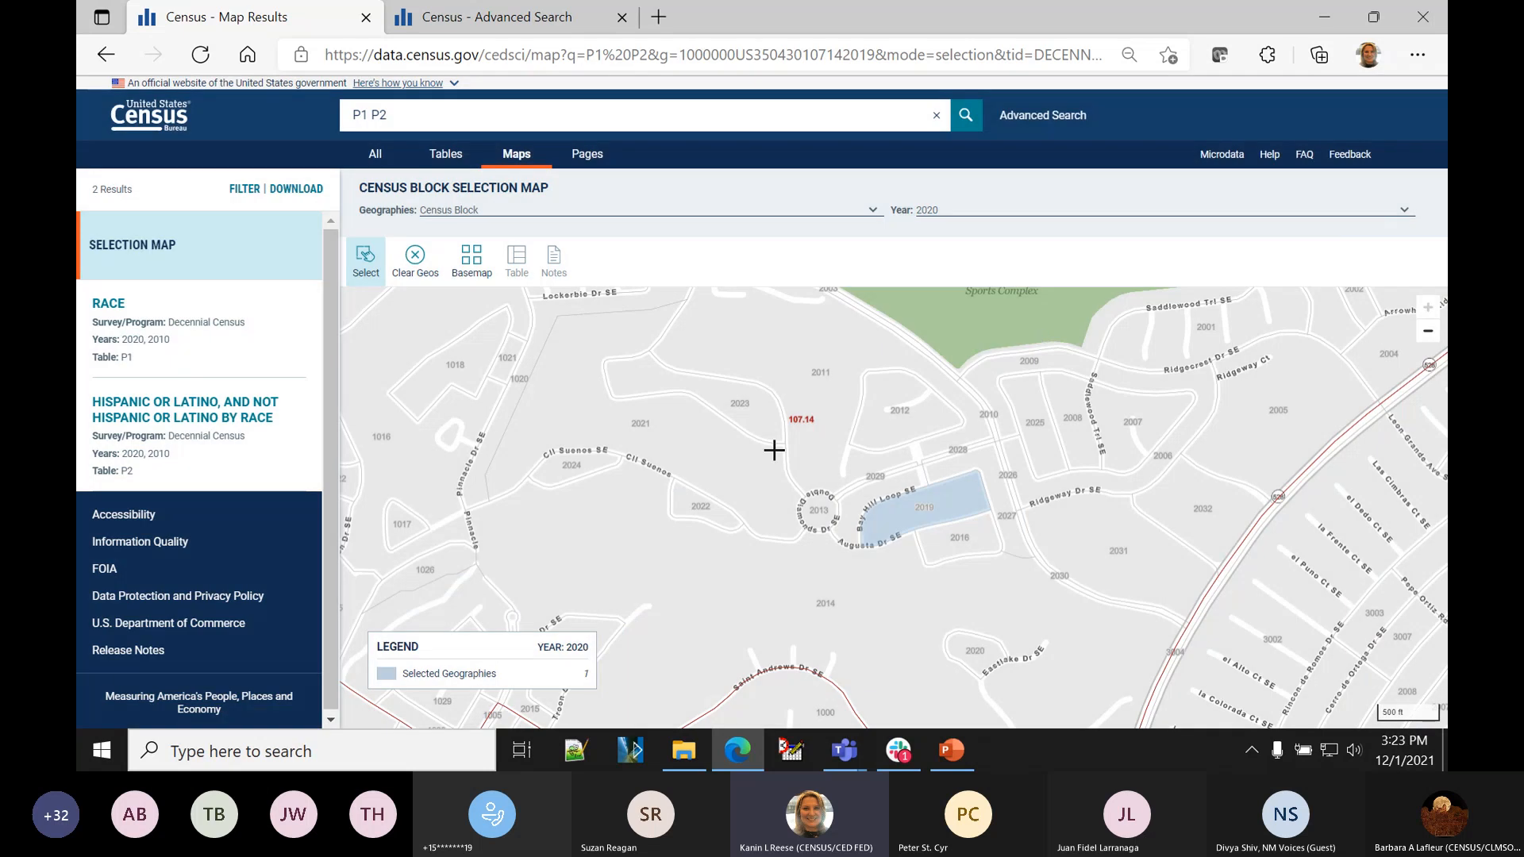
- Add Block 2007 of Census Tract 107.14, Sandoval County, New Mexico, through the geography filters
left_click(245, 190)
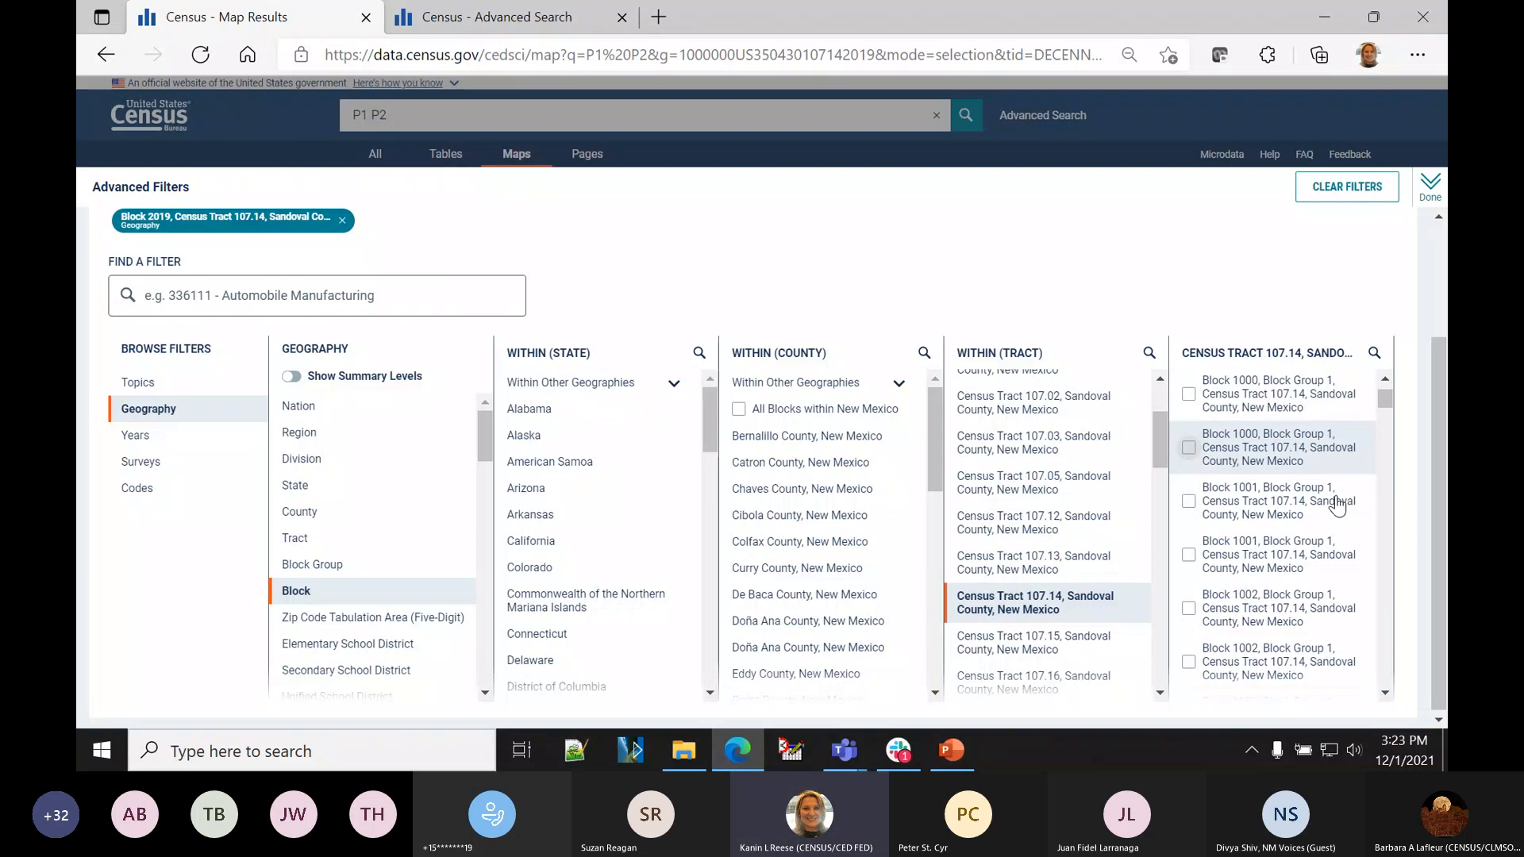
left_click_drag(1385, 399, 1391, 476)
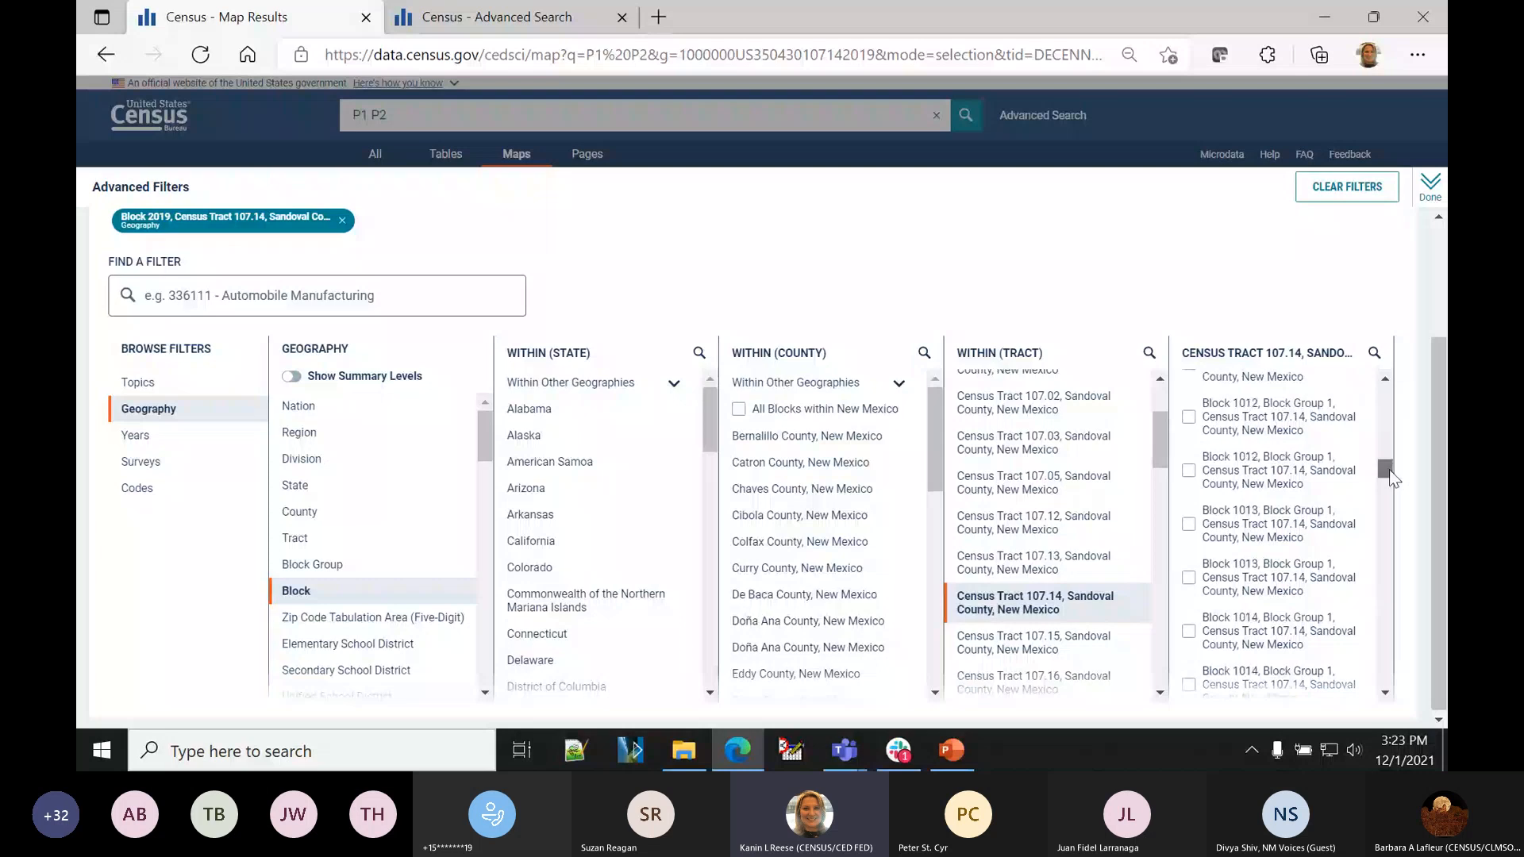
left_click_drag(1391, 477, 1389, 682)
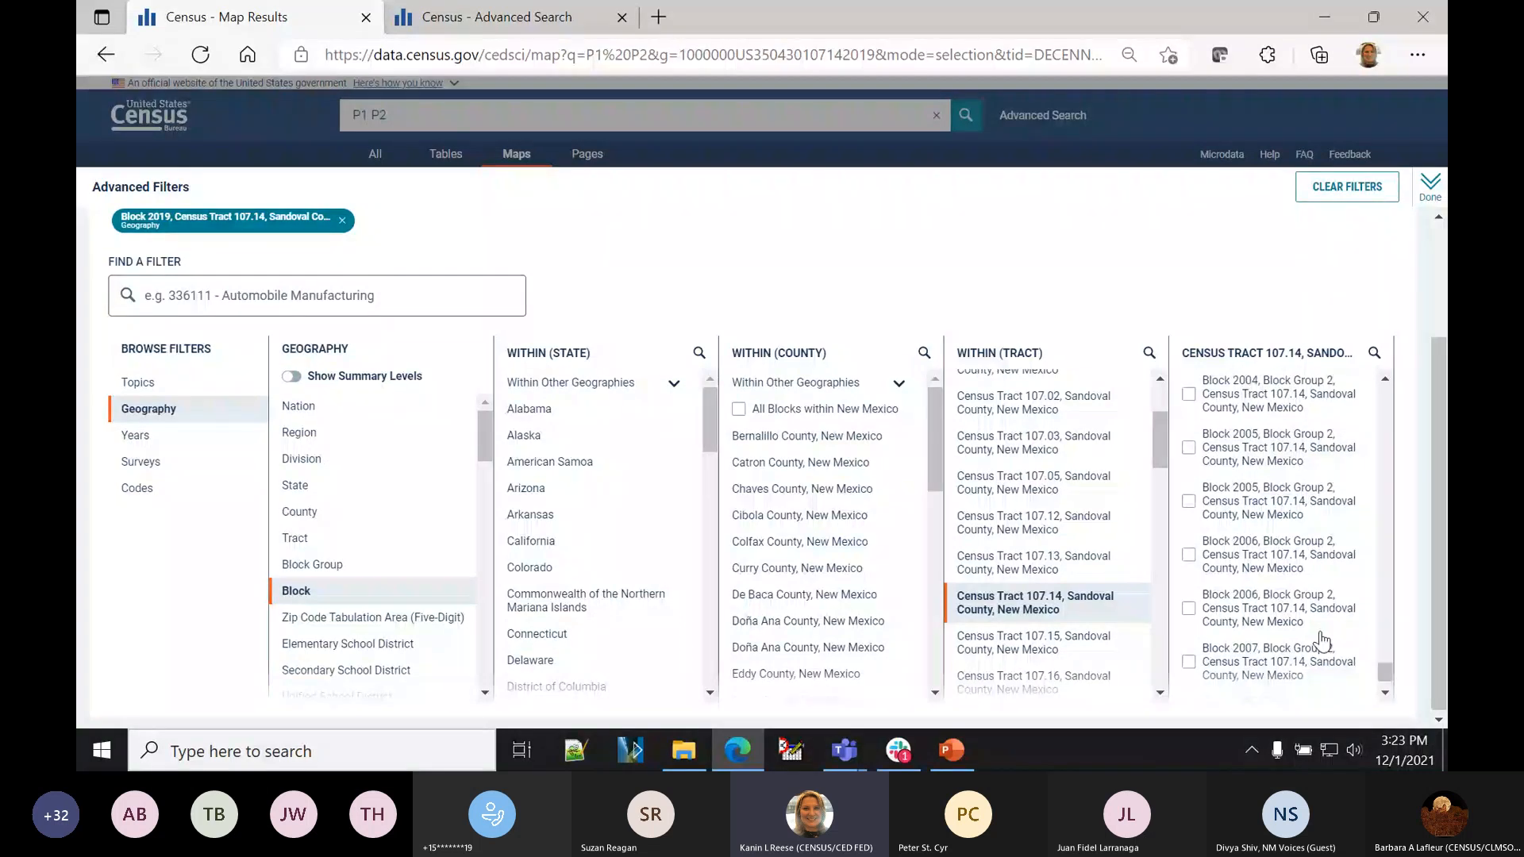
left_click(1320, 637)
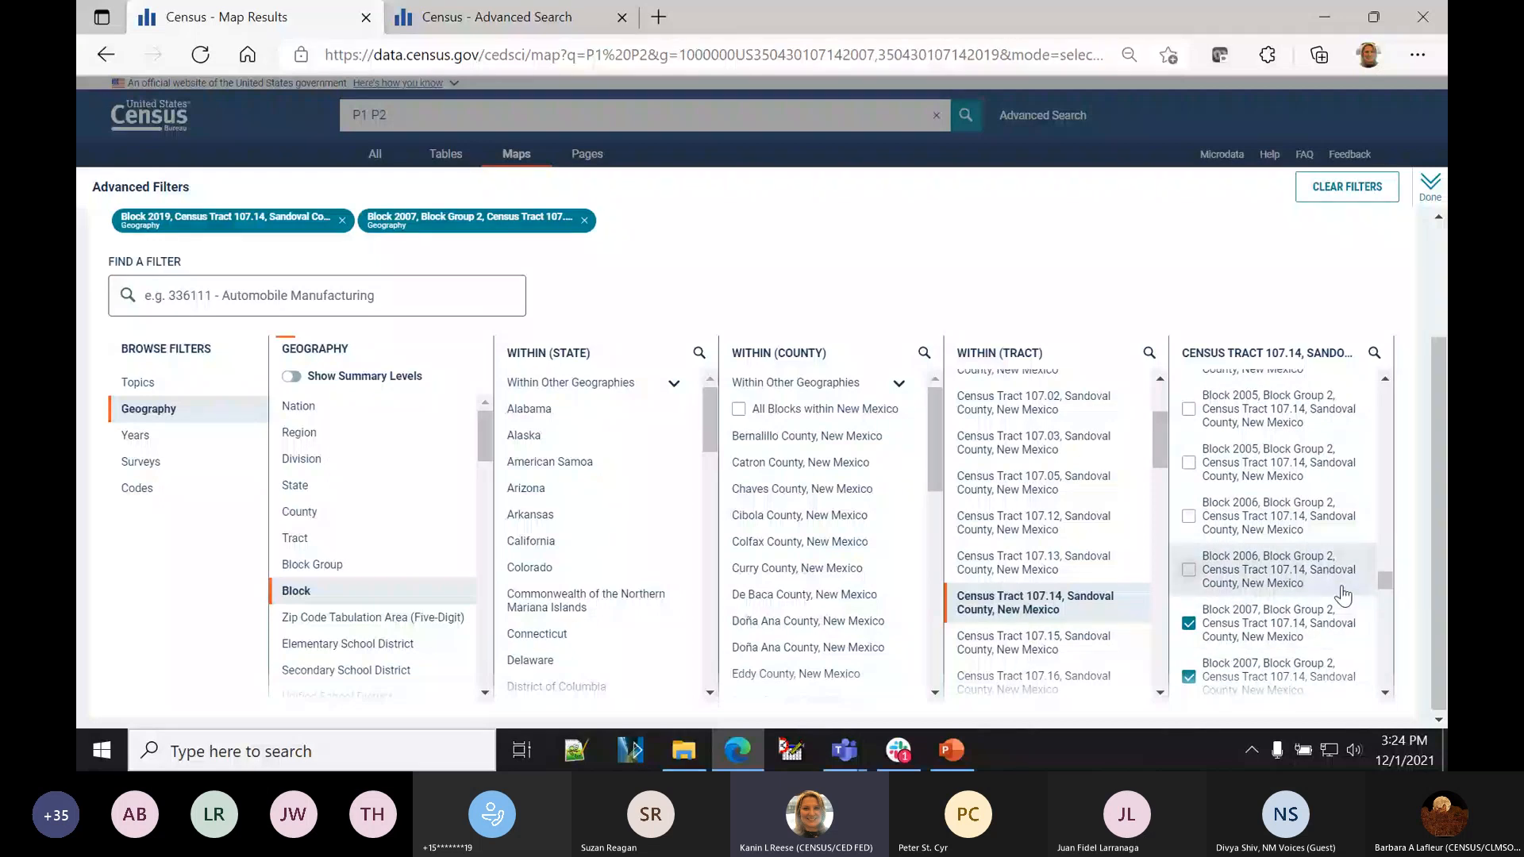
- Add Block 2020 of Census Tract 107.14 to the geography filters and return to the selection map
scroll(1341, 627, "down", 1)
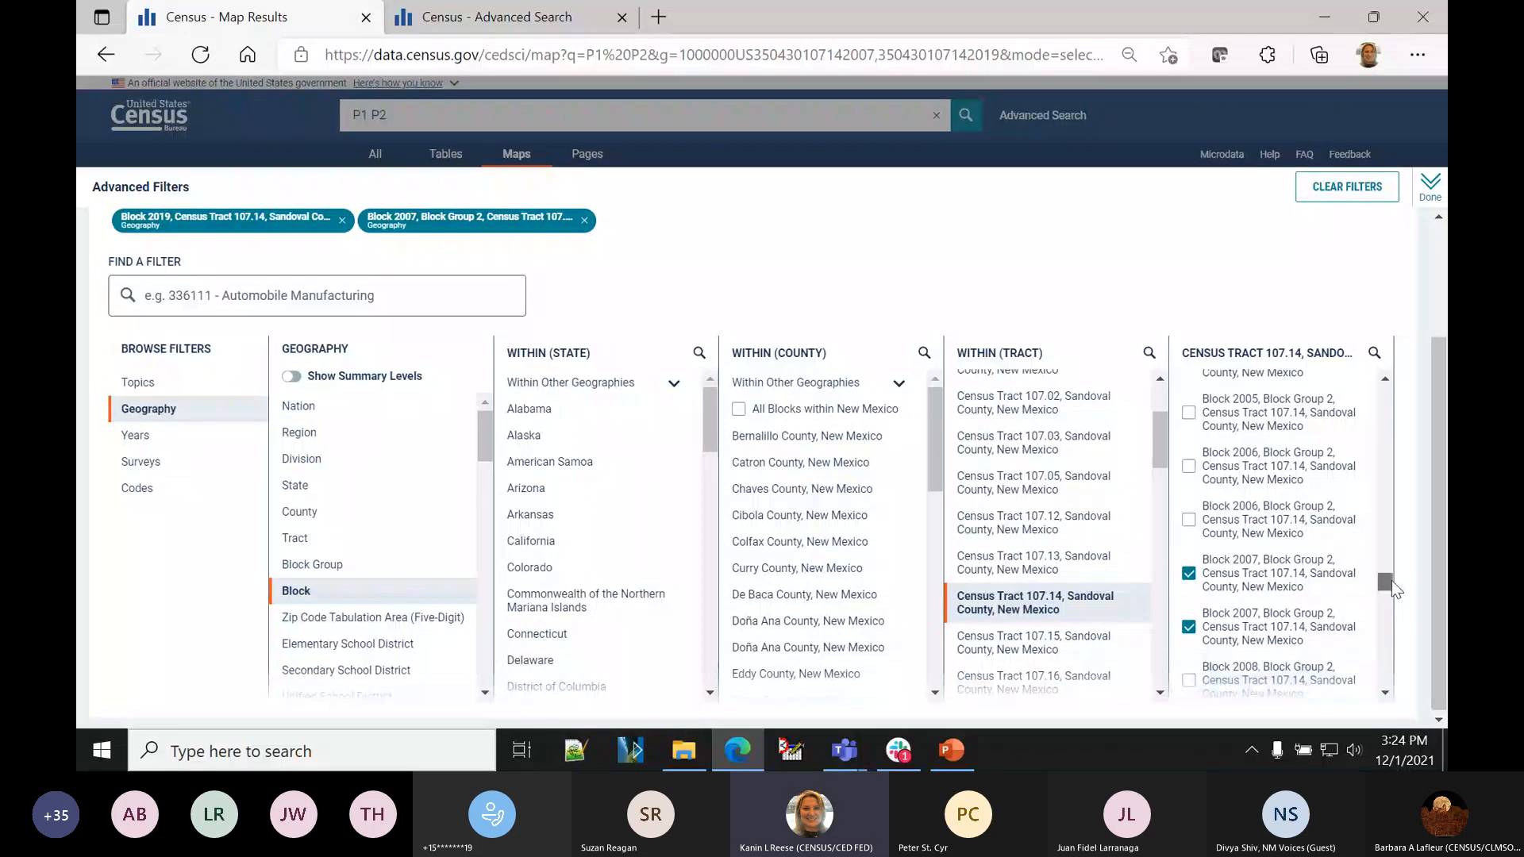
left_click_drag(1388, 583, 1295, 618)
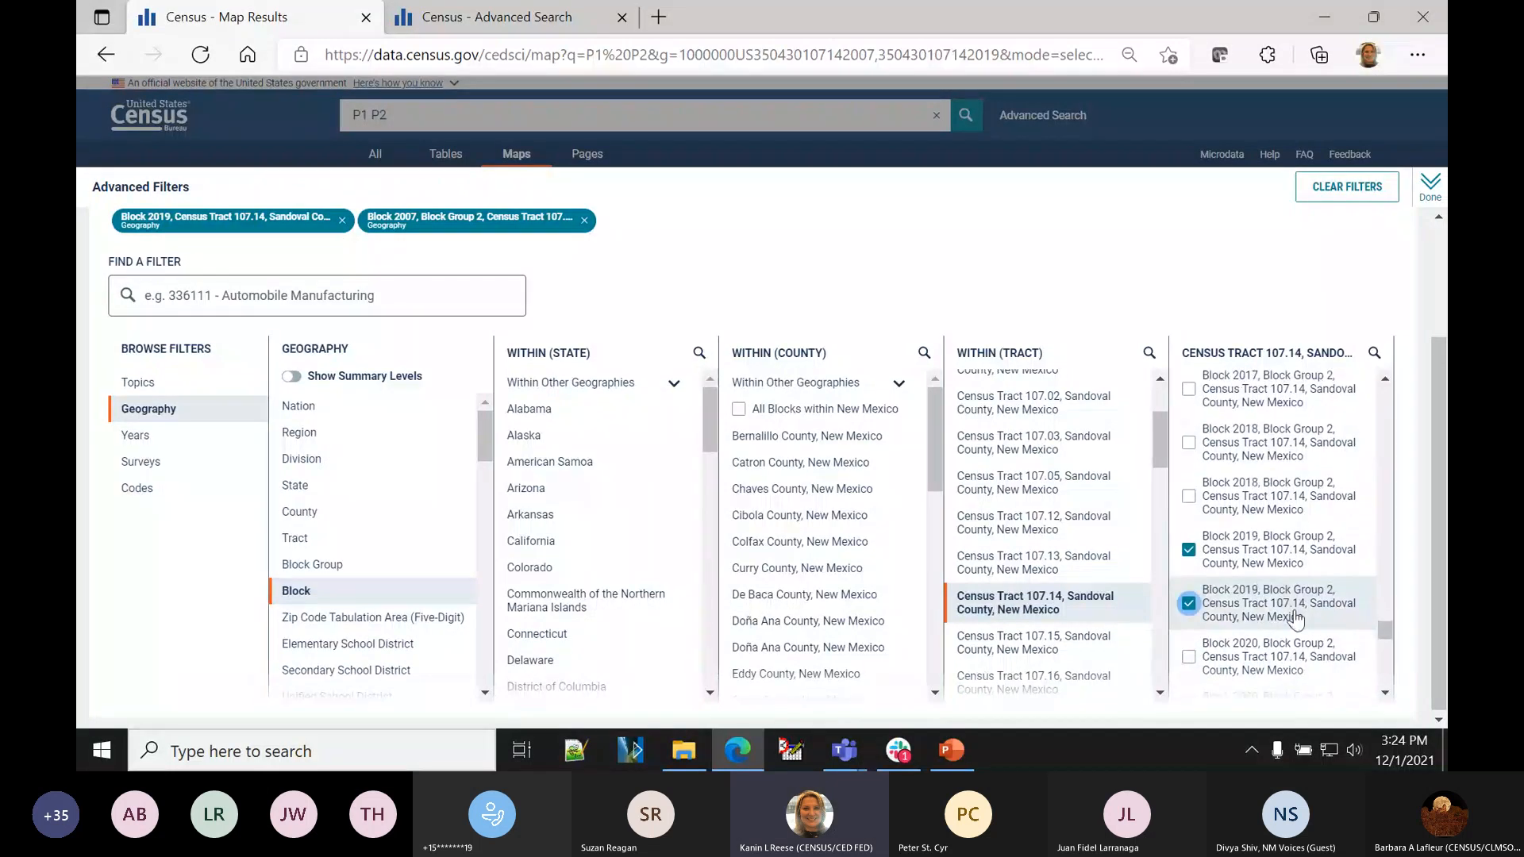
scroll(1295, 619, "down", 1)
left_click(1189, 557)
left_click(1191, 612)
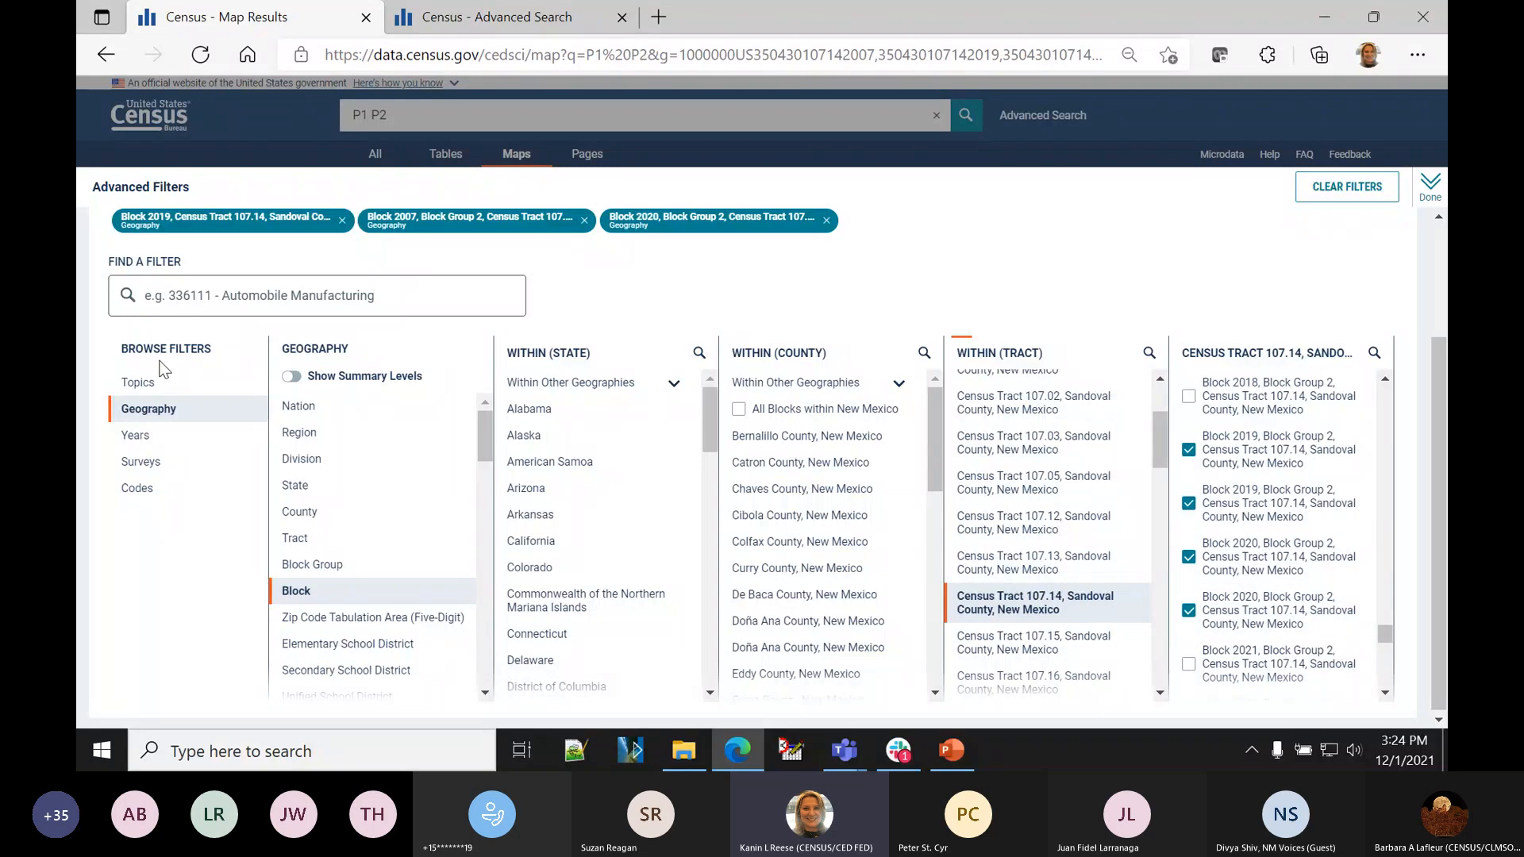
left_click(1428, 190)
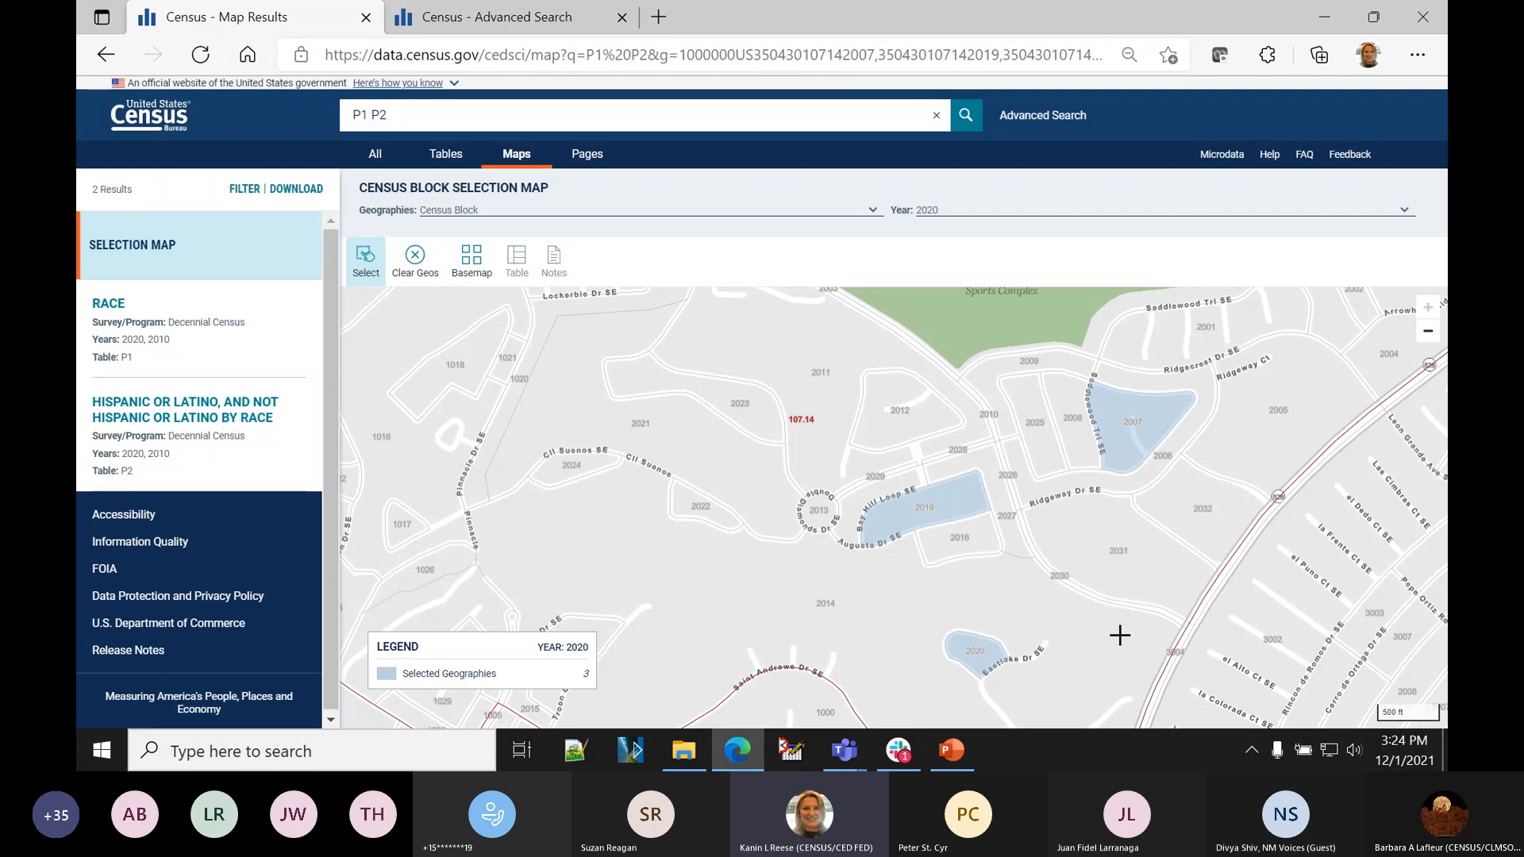
- Remove Block 2007 from the map selection and add Blocks 2014, 2031 and 2032 with the Select tool
left_click(1134, 418)
left_click(1086, 480)
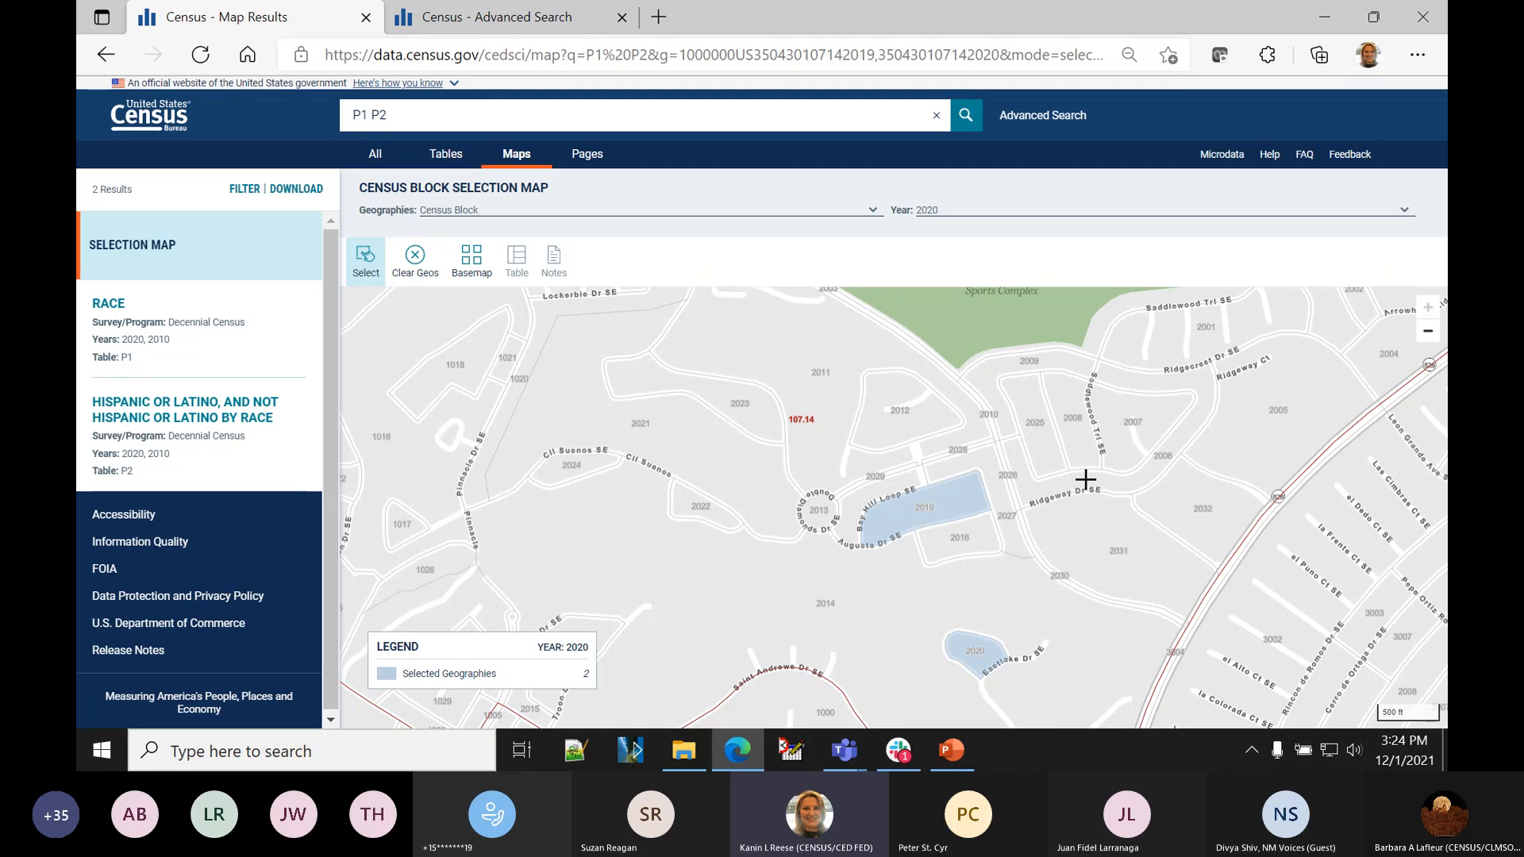
left_click_drag(975, 613, 1008, 613)
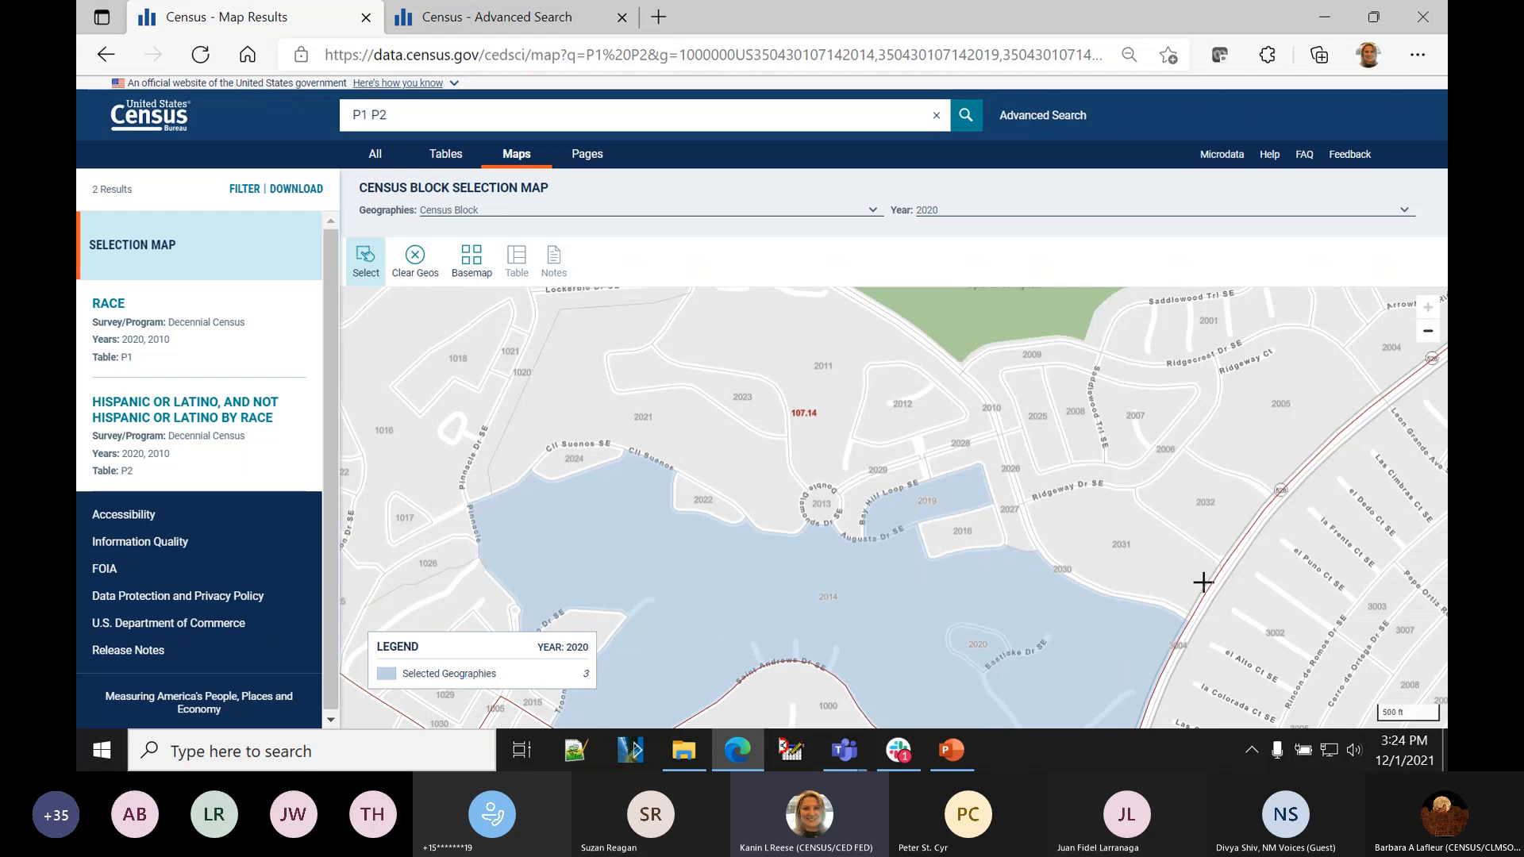
left_click(1203, 582)
- Turn off the Select tool and add Block 2016, south of Block 2019, from its map pop-up
left_click(381, 270)
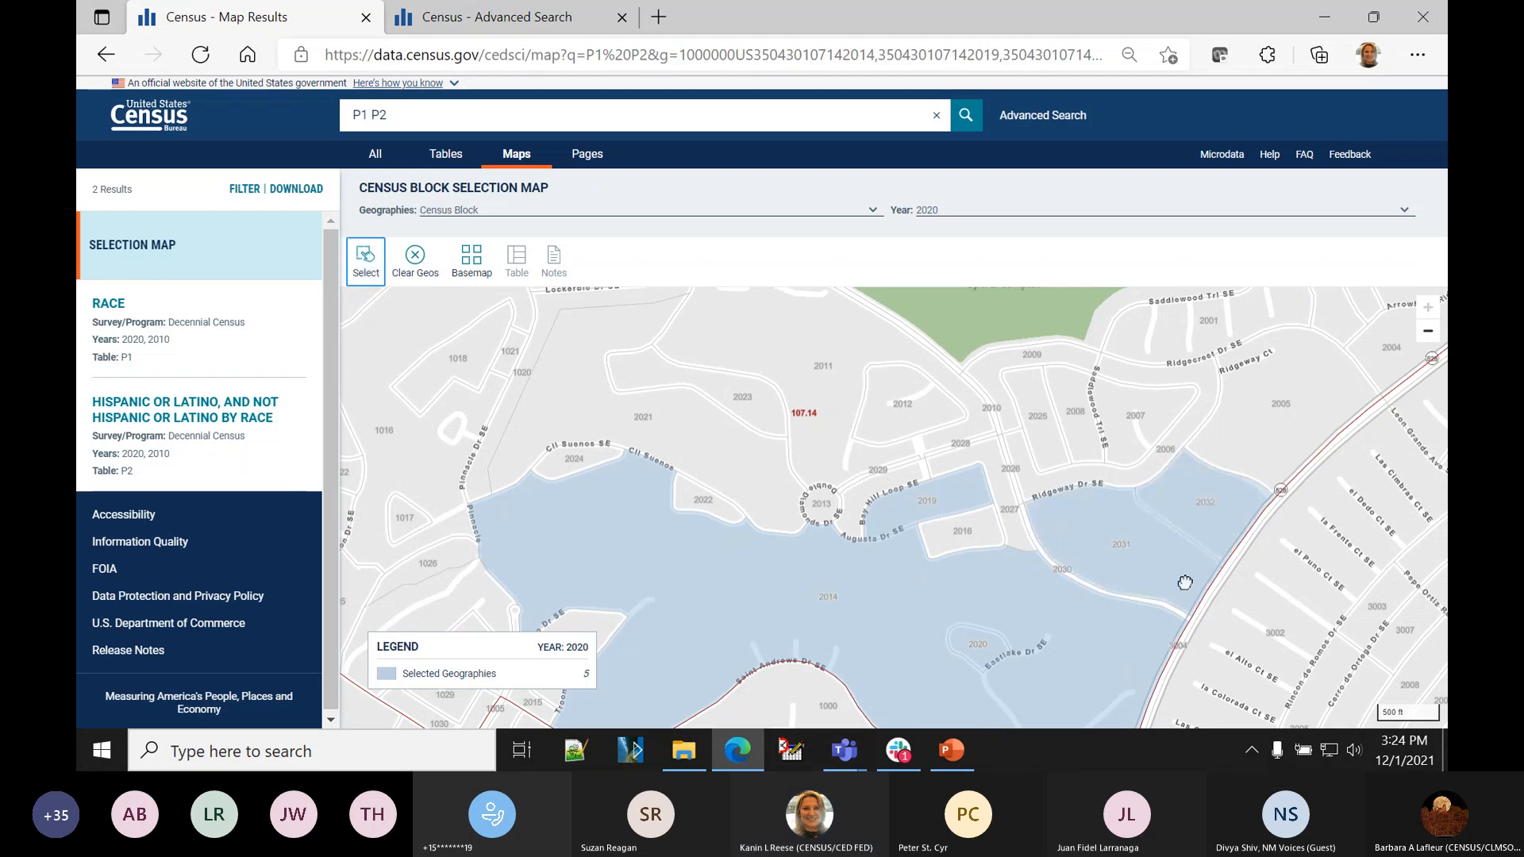
left_click_drag(1186, 583, 1177, 482)
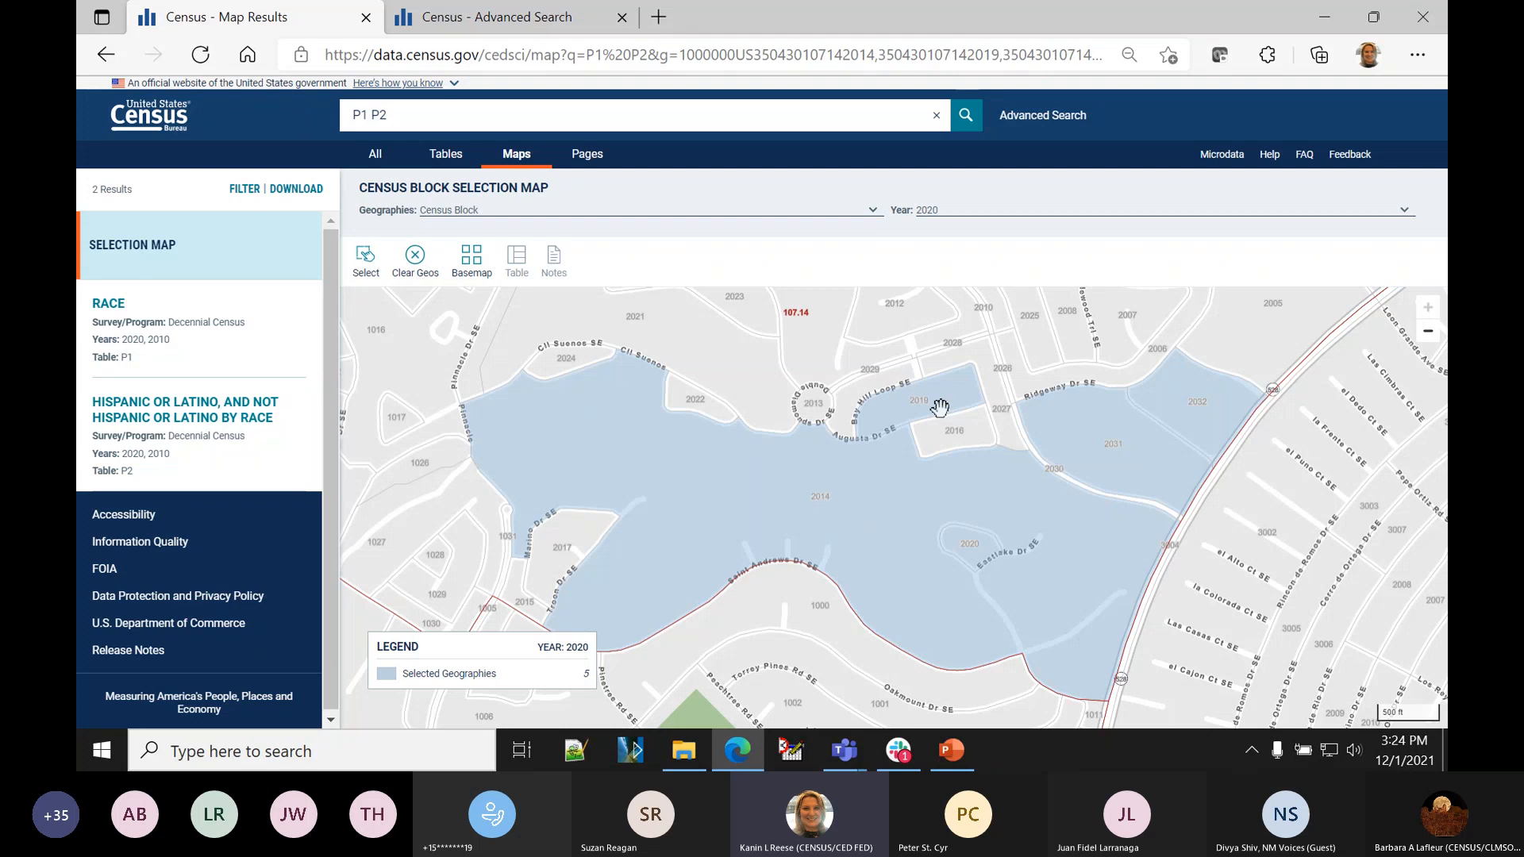
left_click(956, 435)
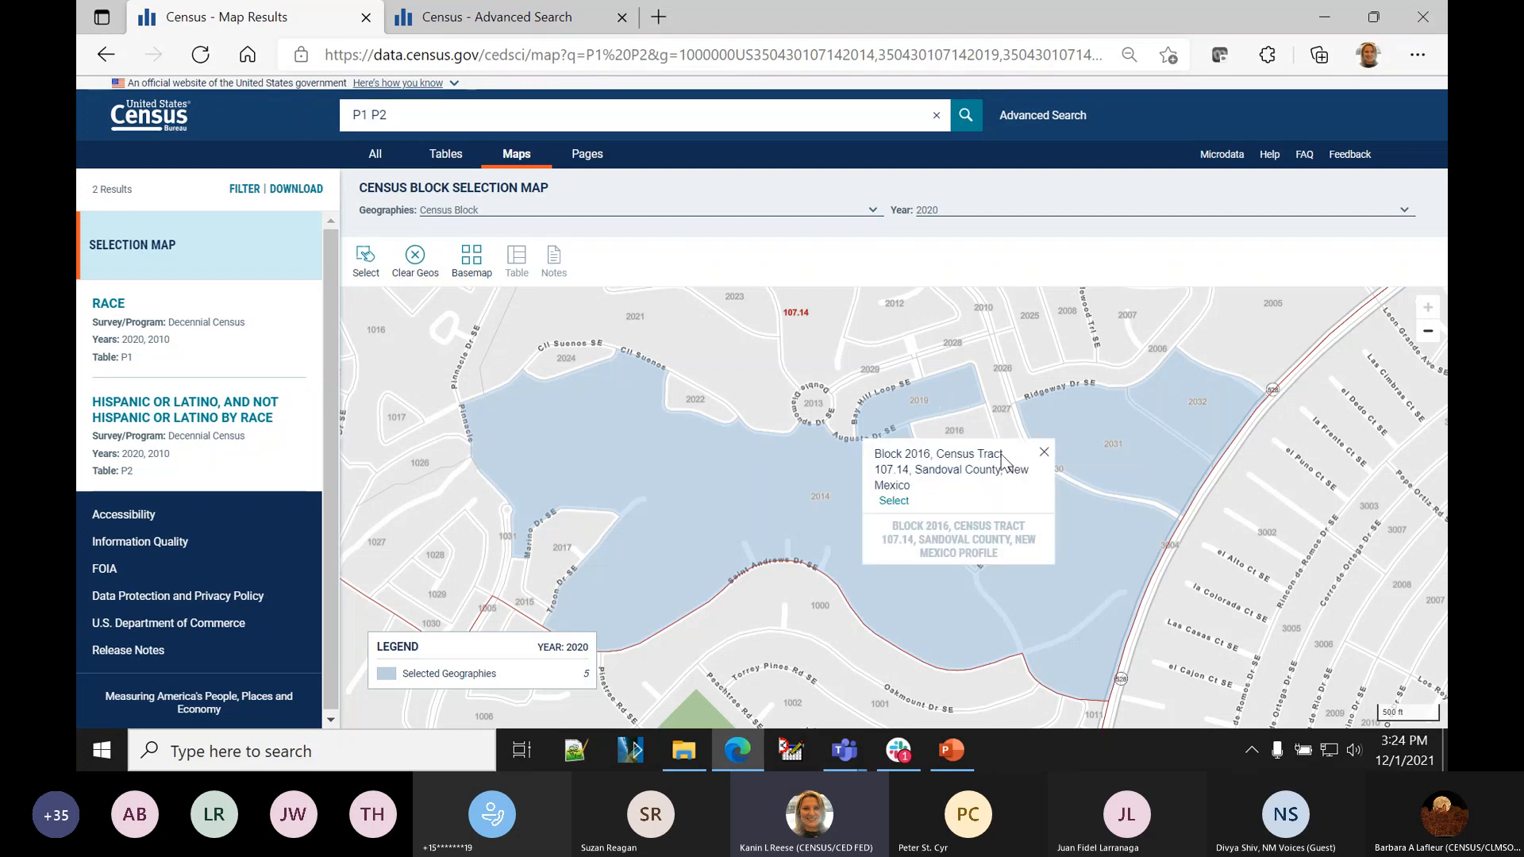
left_click(893, 501)
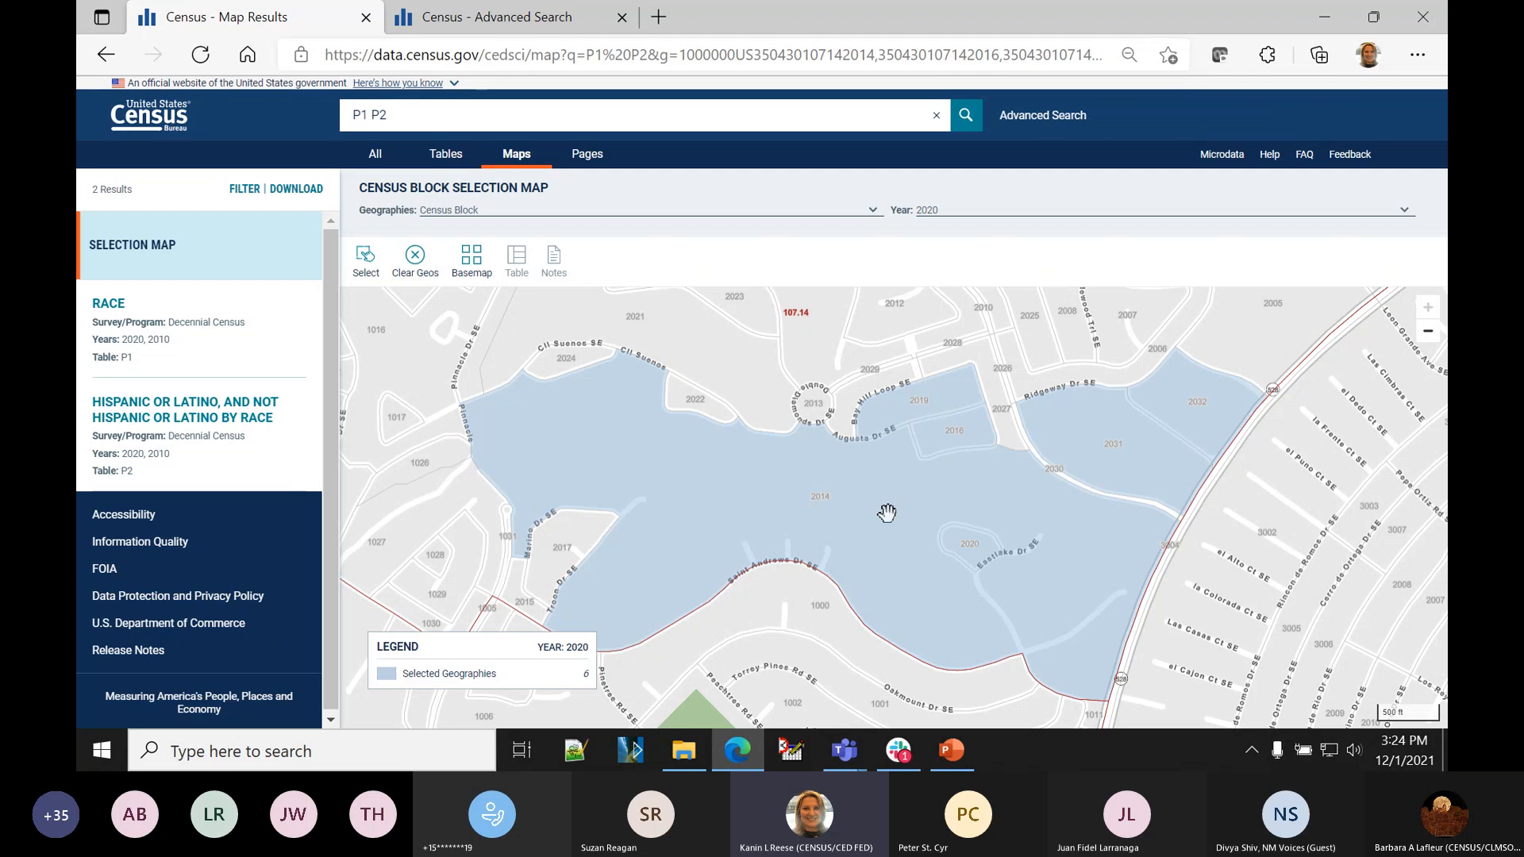
- Deselect Blocks 2014, 2020, 2031 and 2032 on the map one by one, leaving Blocks 2016 and 2019 selected
left_click(984, 555)
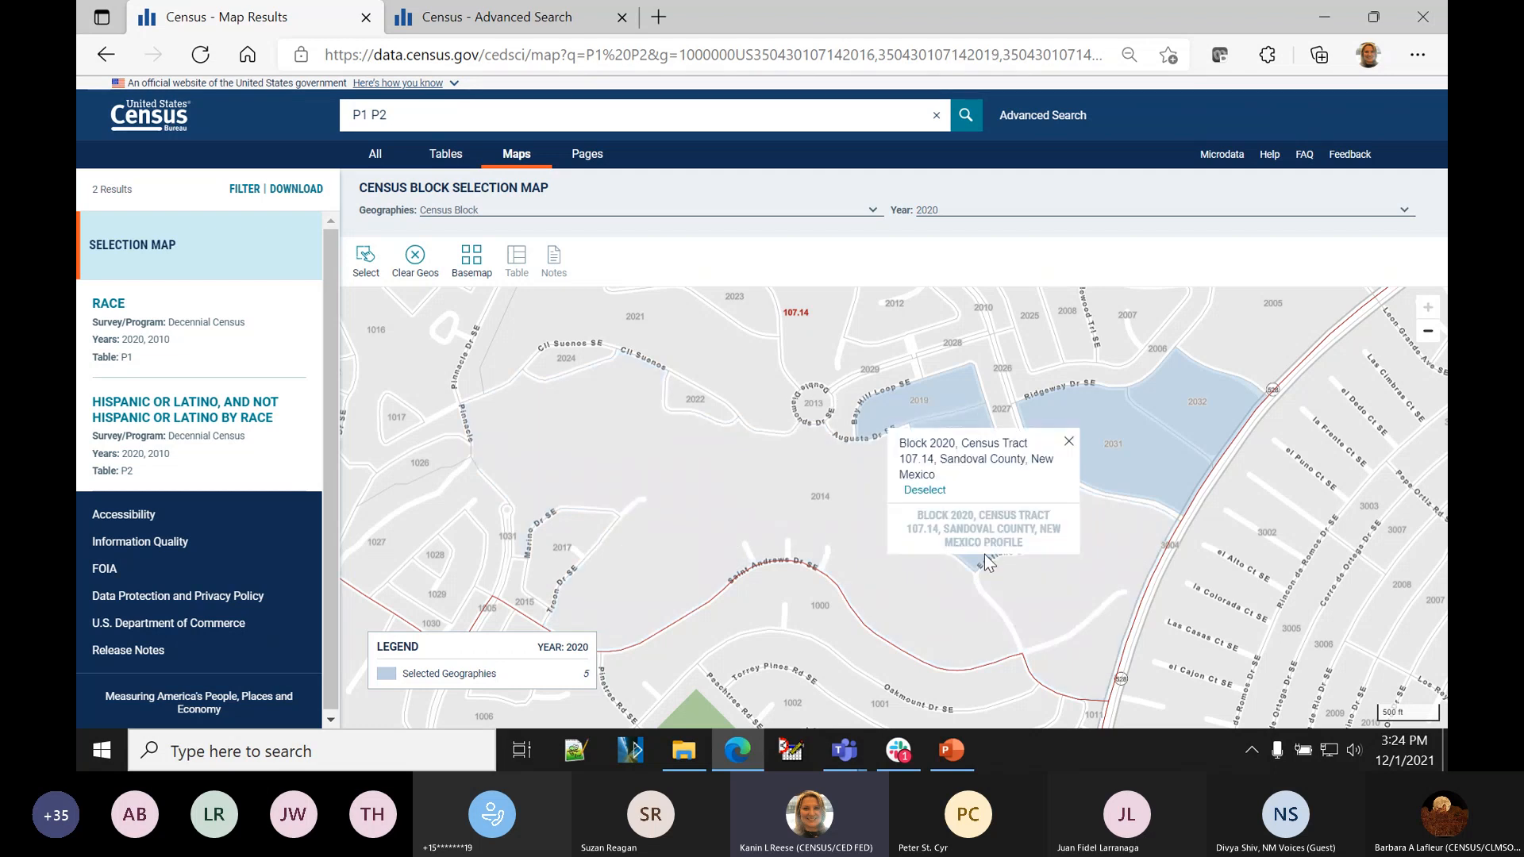
left_click(925, 491)
left_click(1106, 461)
left_click(1049, 398)
left_click(1188, 398)
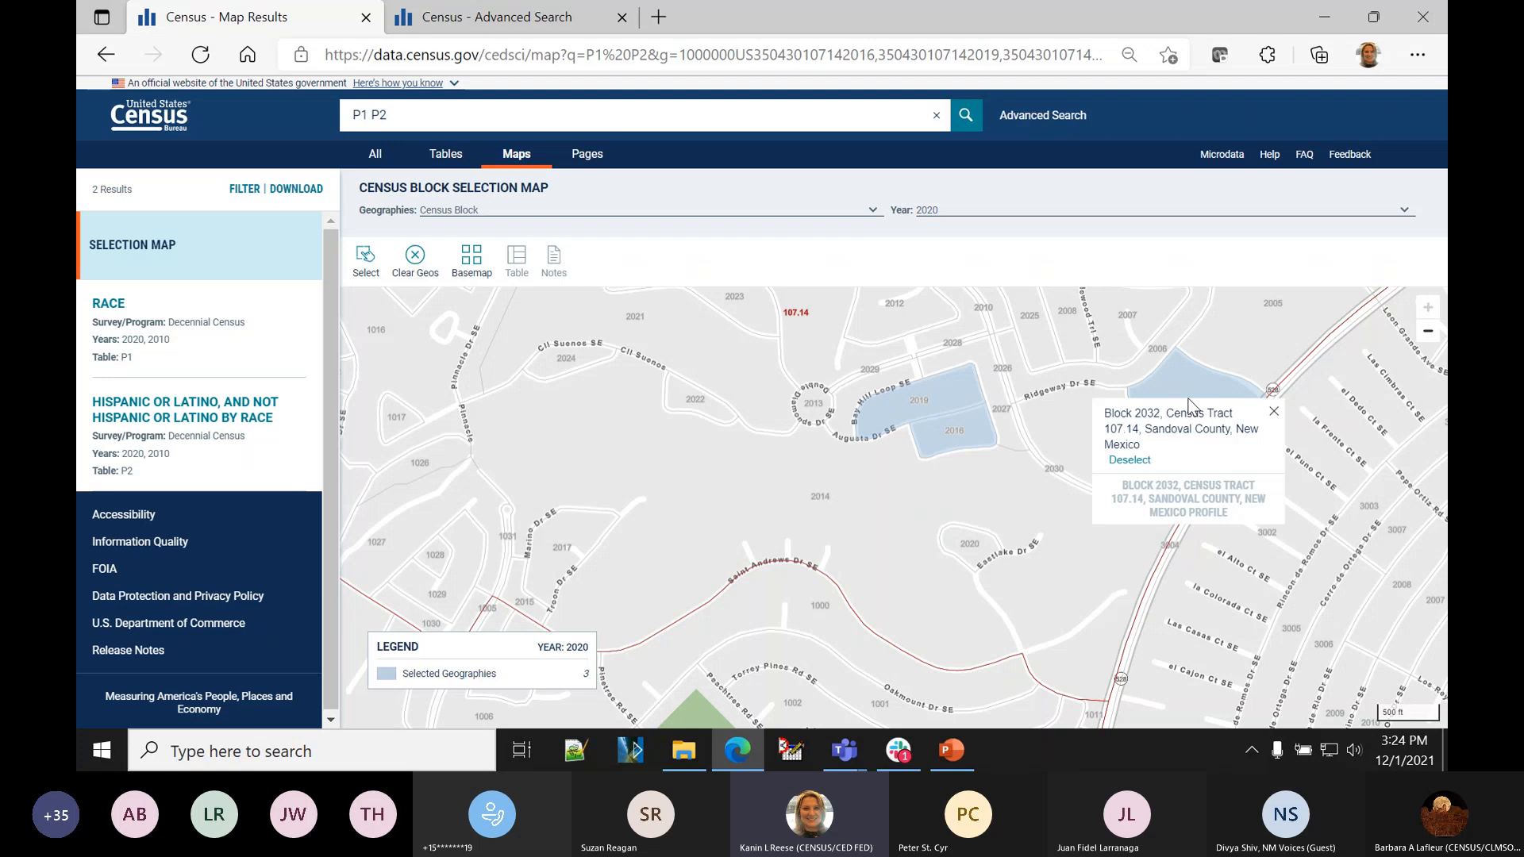
left_click(1129, 460)
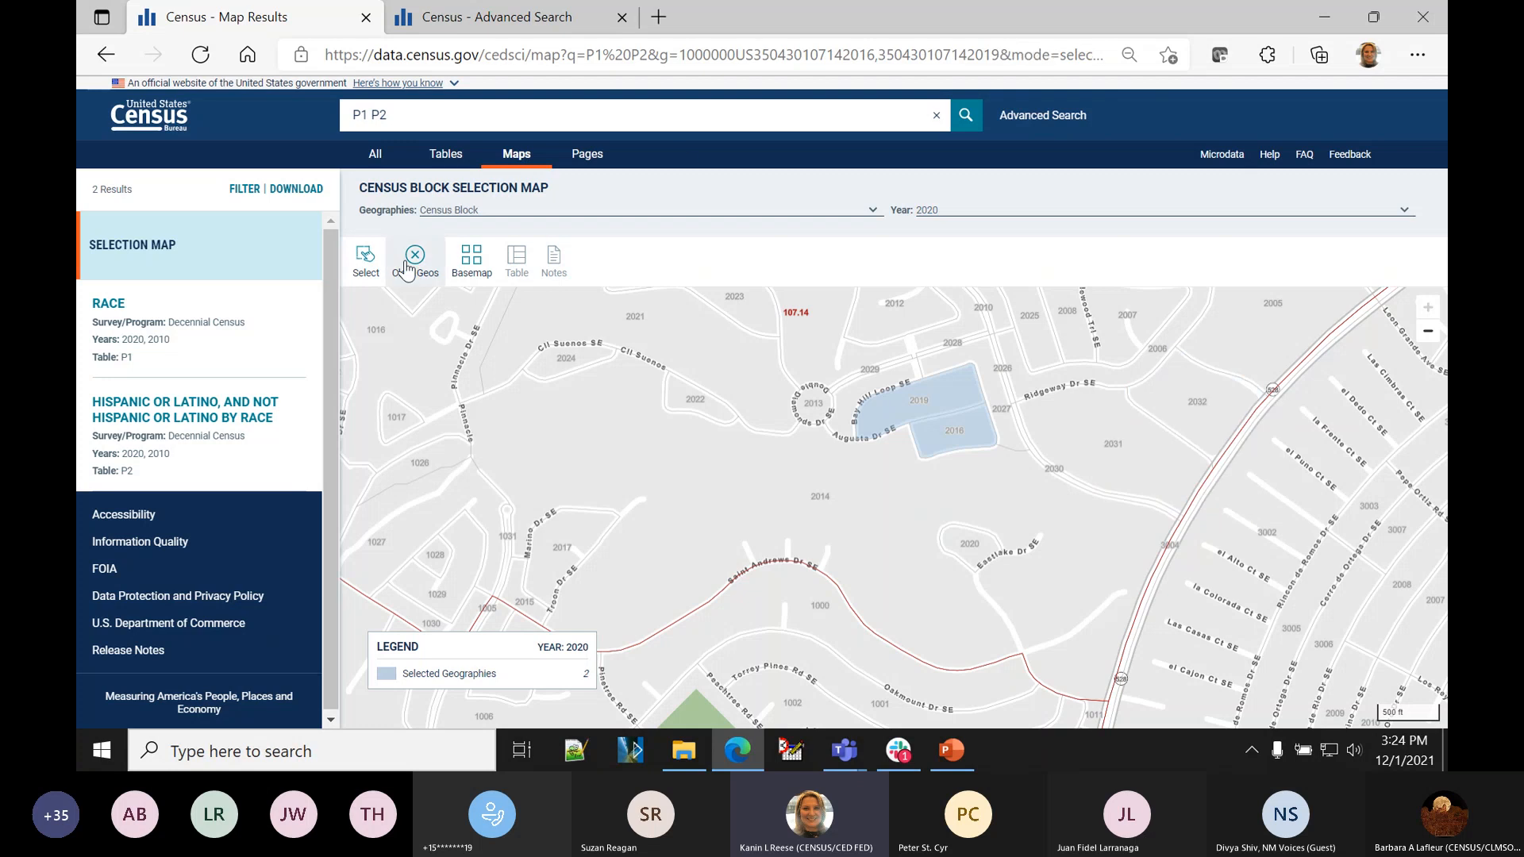
- Extend the selection with the Select tool by marking an area that spans Blocks 2013, 2014 and 2020
left_click(365, 258)
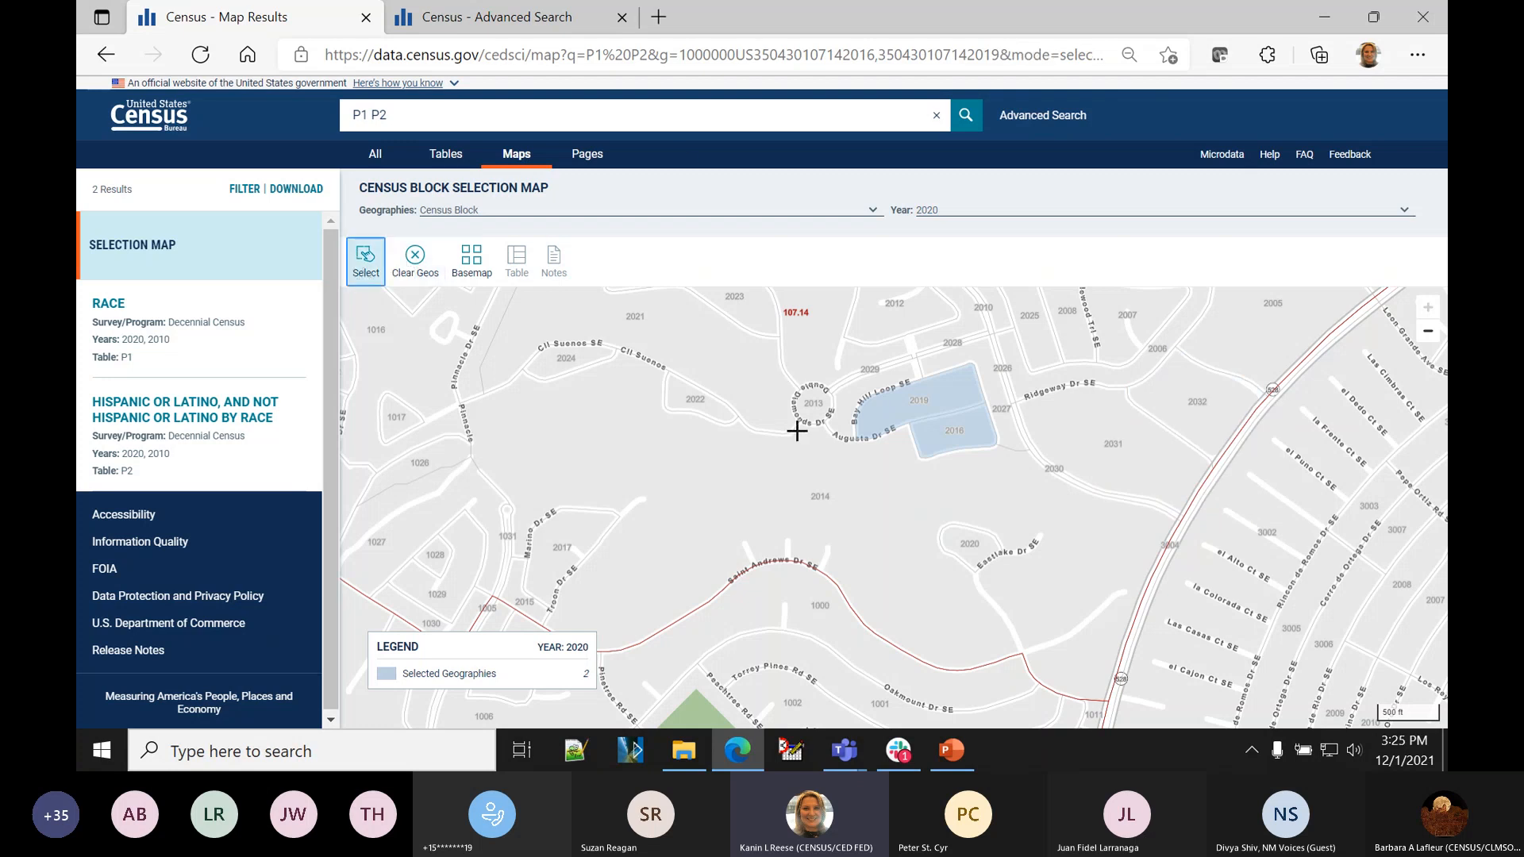
left_click_drag(780, 430, 985, 568)
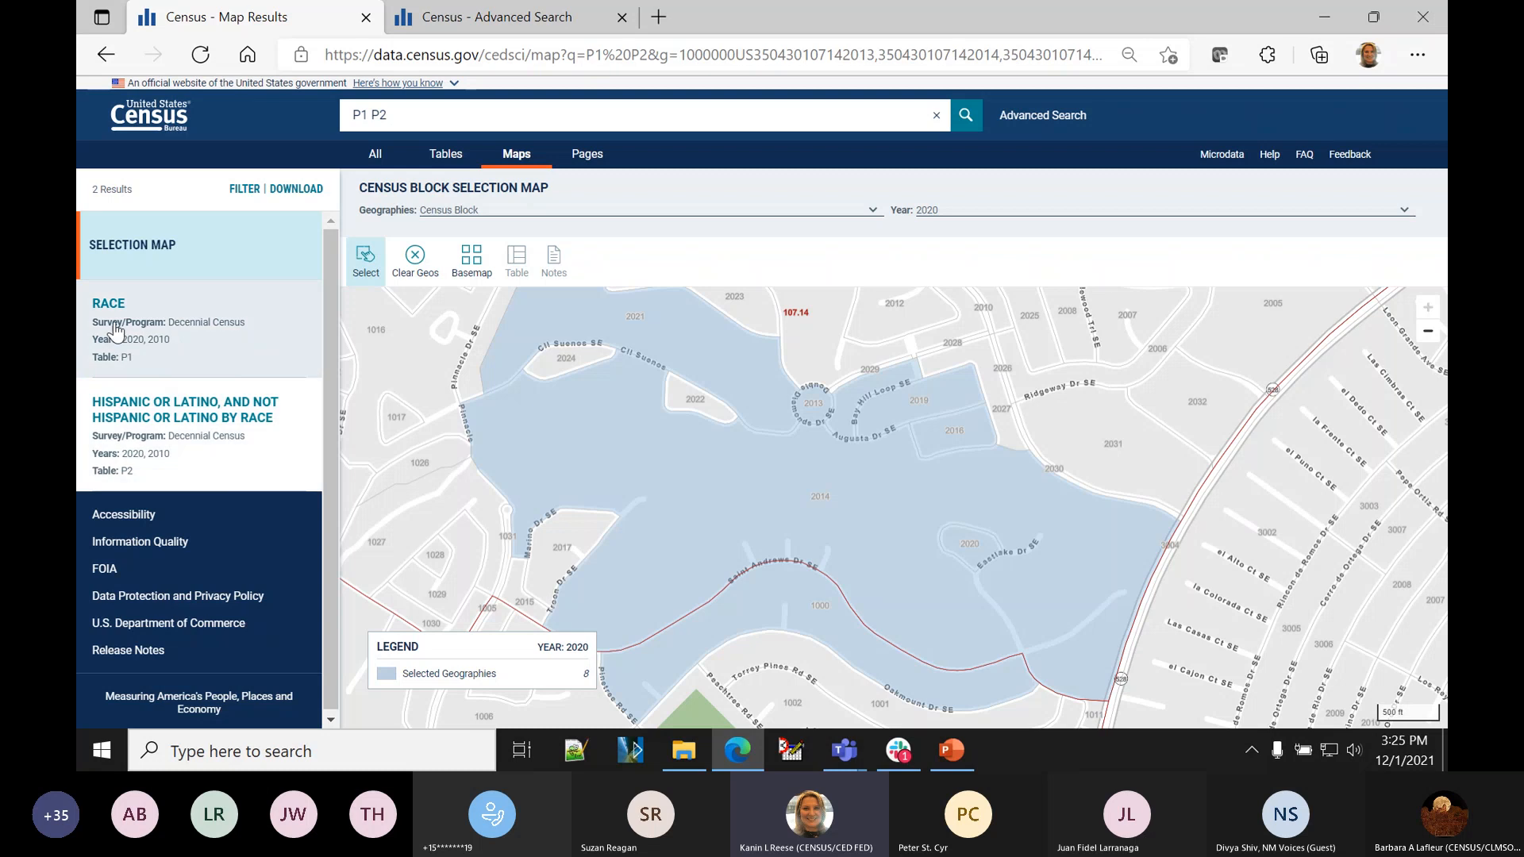
- Map table P2 for the selected blocks and set the displayed variable to the Hispanic or Latino total
left_click(129, 458)
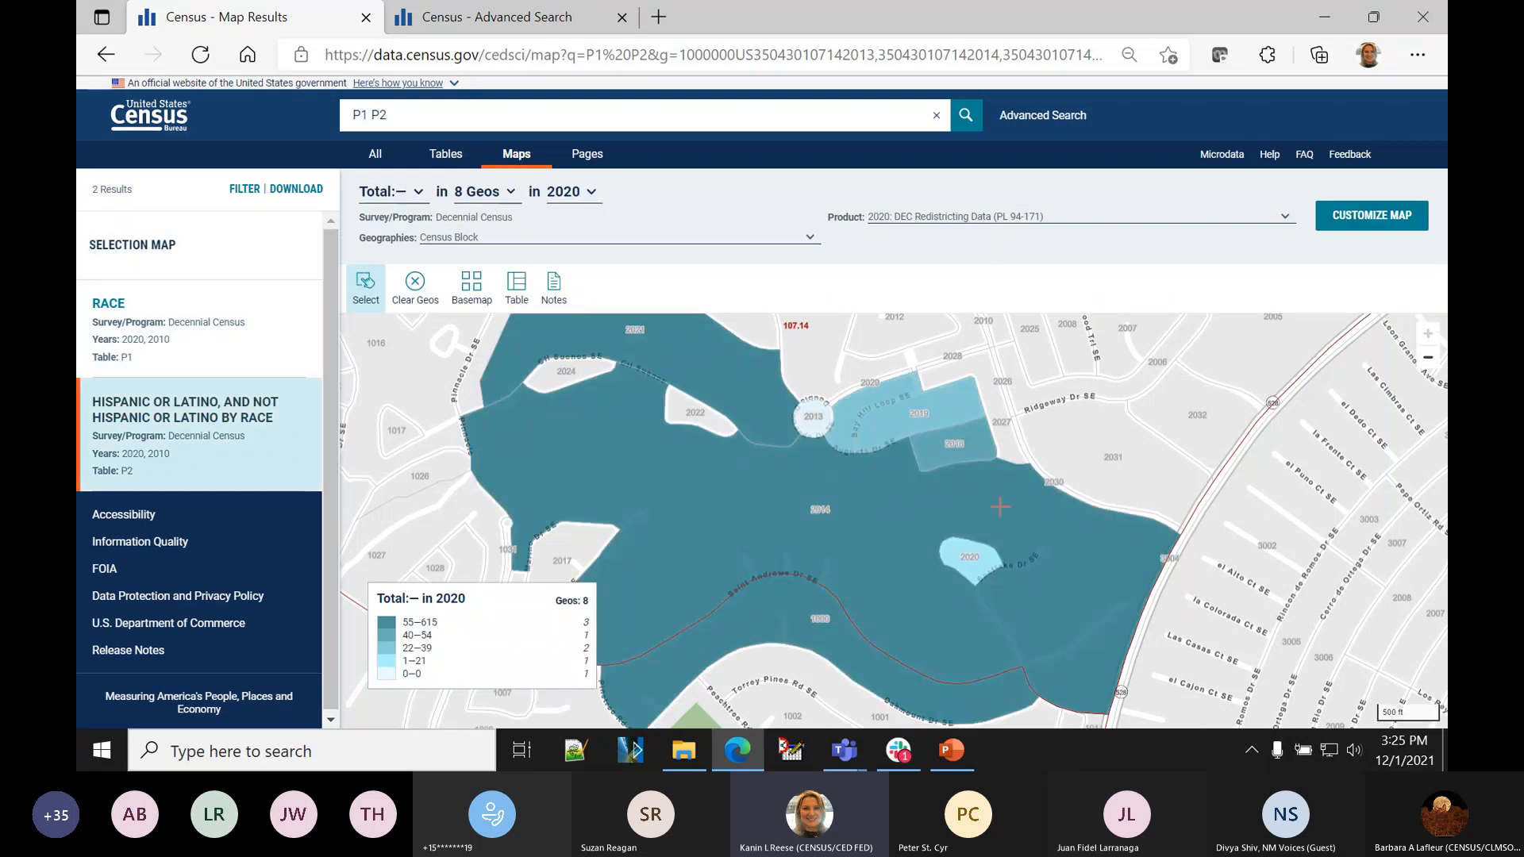
left_click(417, 194)
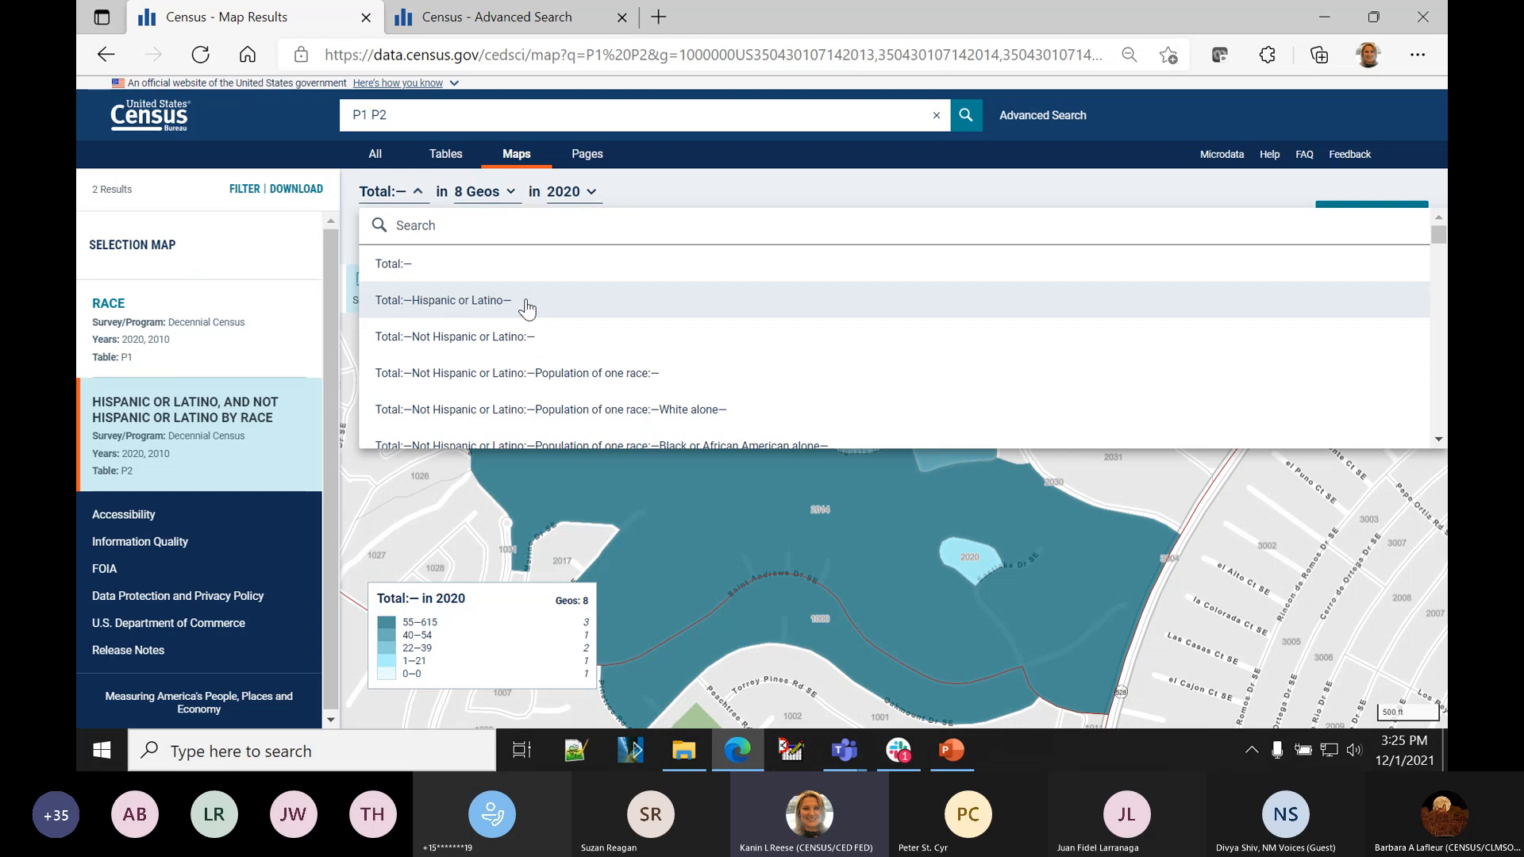
left_click(525, 309)
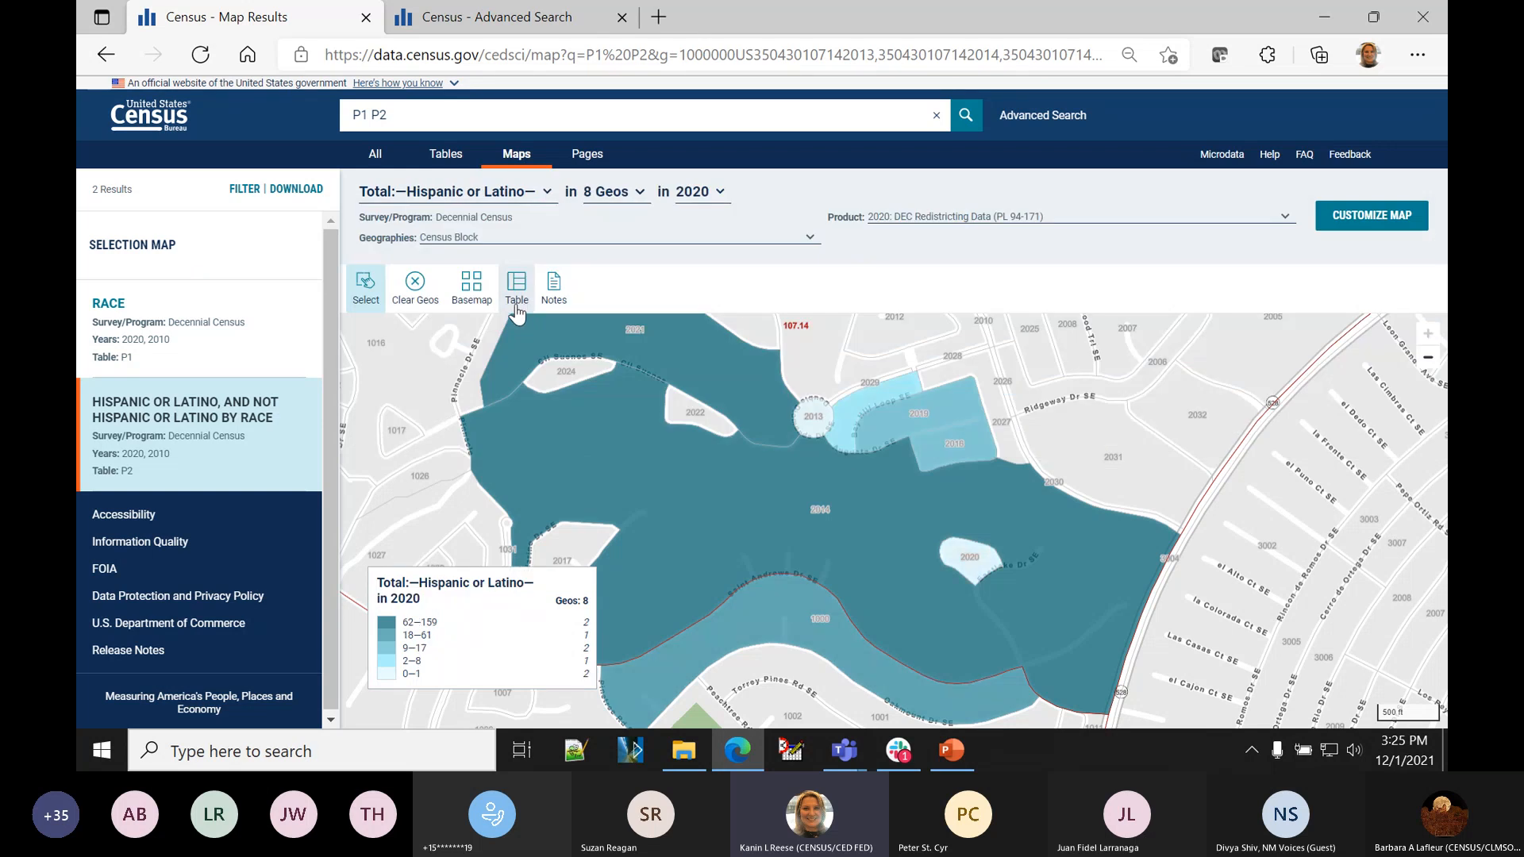
- Switch the P2 map to the year 2010 and open the pop-up of Block 1020
left_click(700, 191)
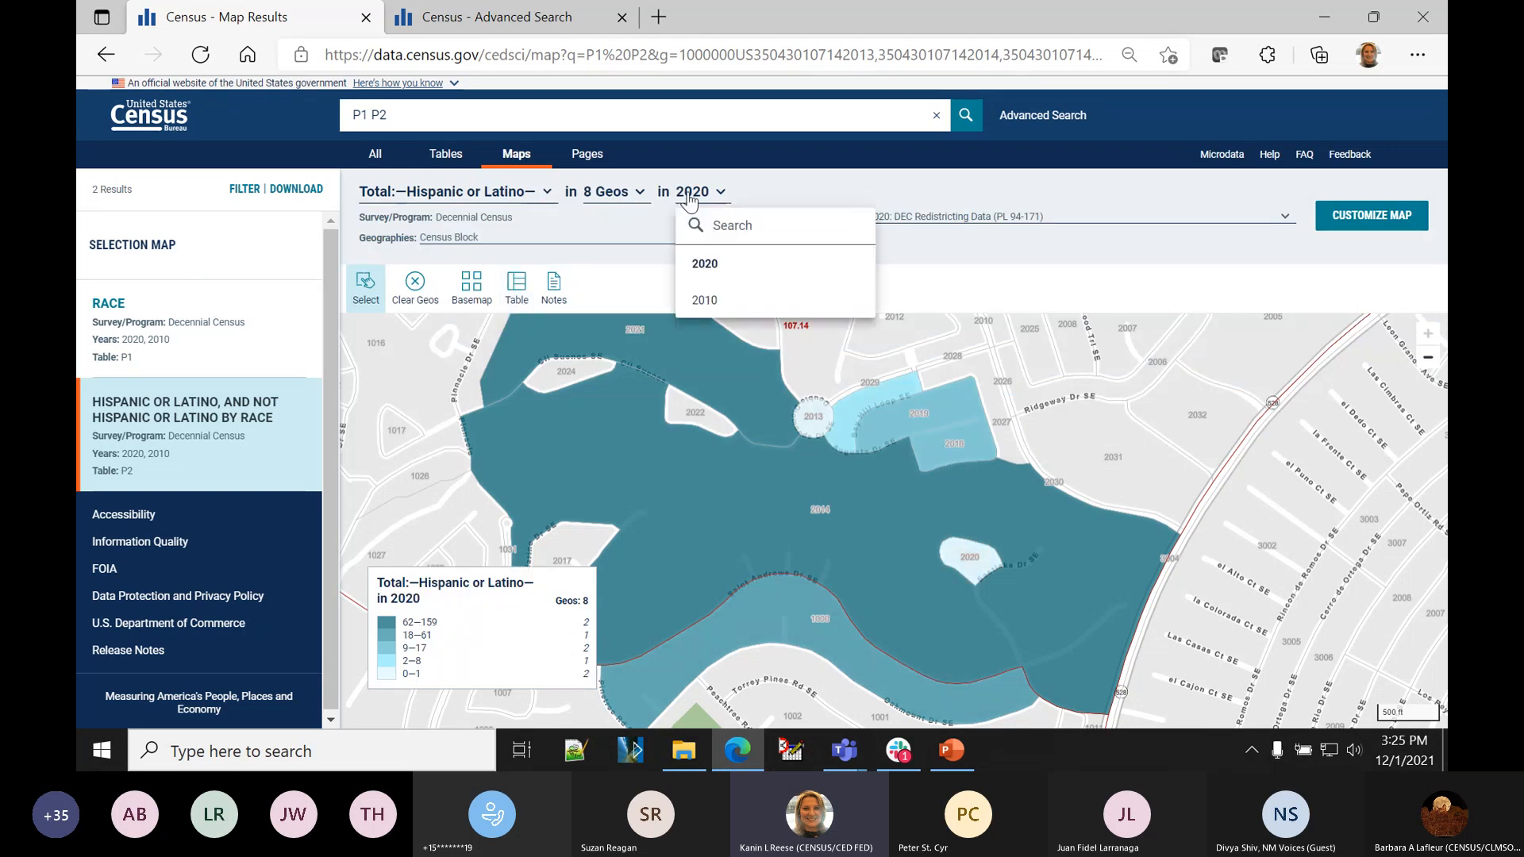
left_click(711, 295)
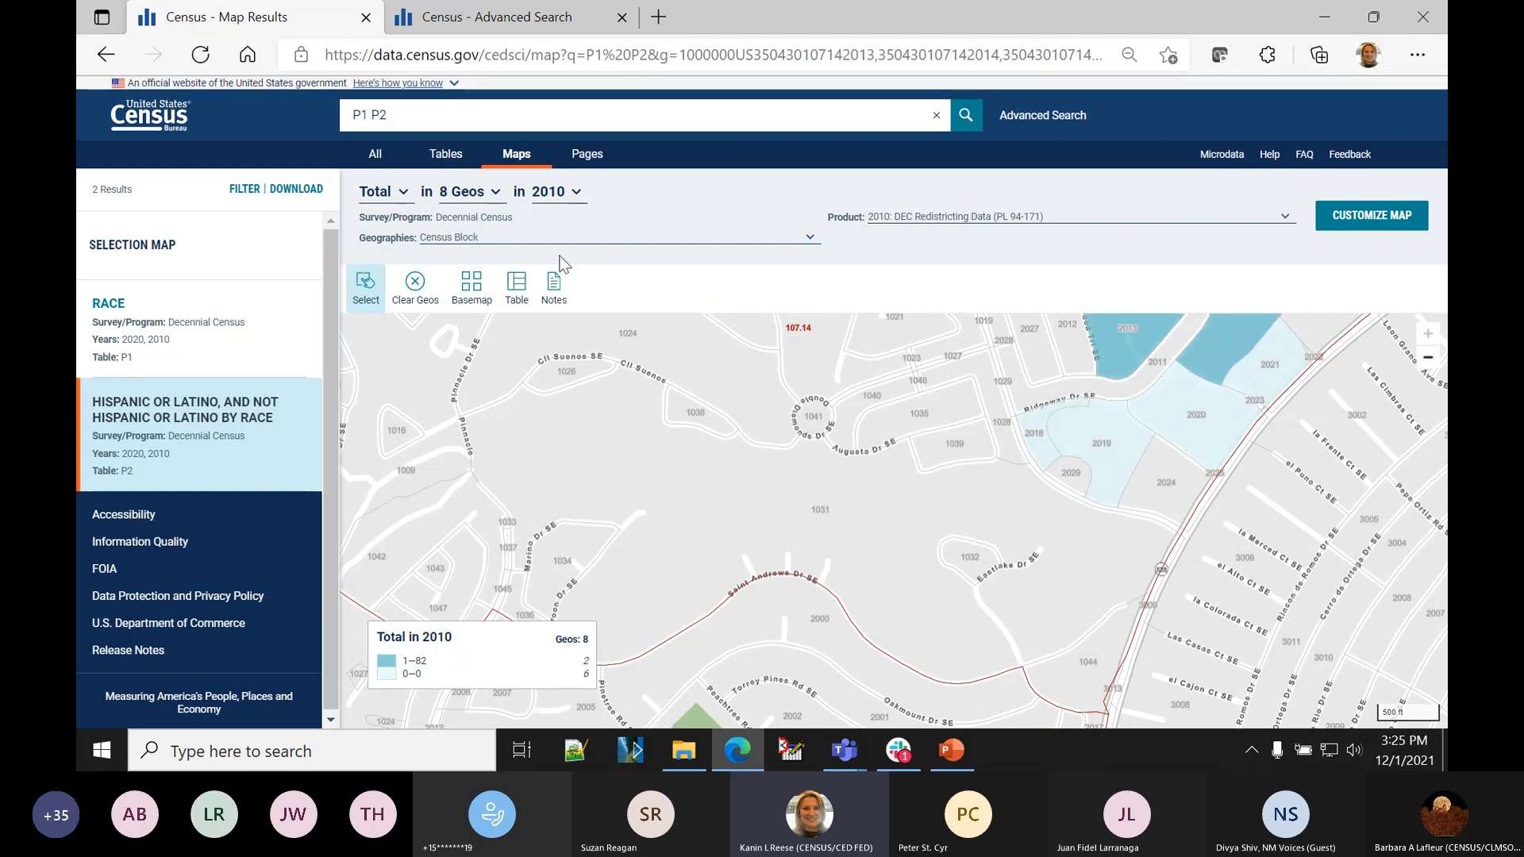
left_click(832, 388)
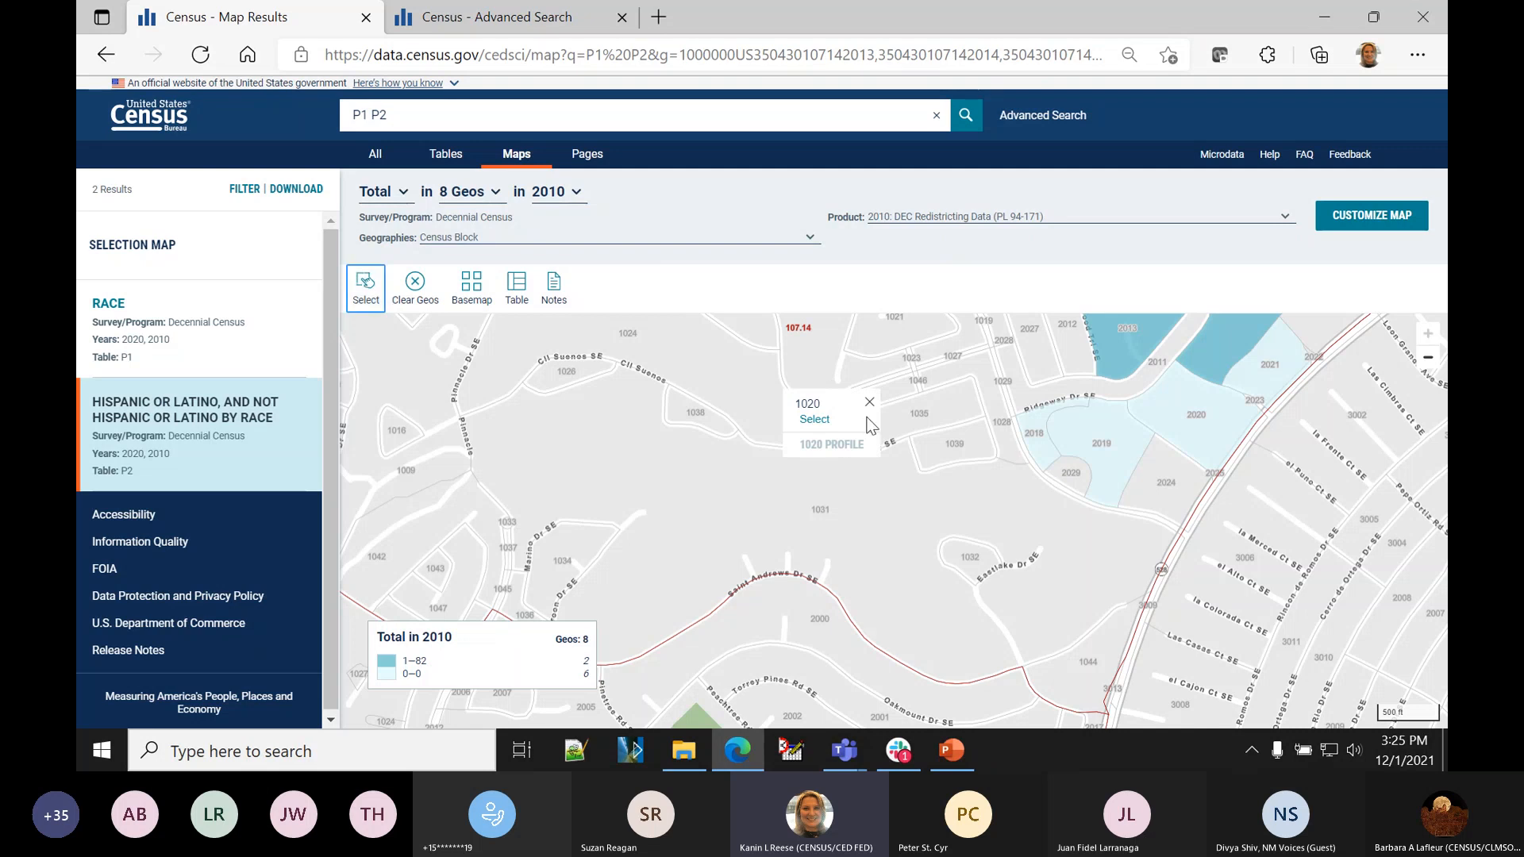
- Switch the P2 map back to the year 2020 and view the selected blocks around Block 2014
mouse_move(927, 428)
left_mouse_down()
mouse_move(776, 495)
mouse_move(566, 486)
mouse_move(562, 532)
left_mouse_up()
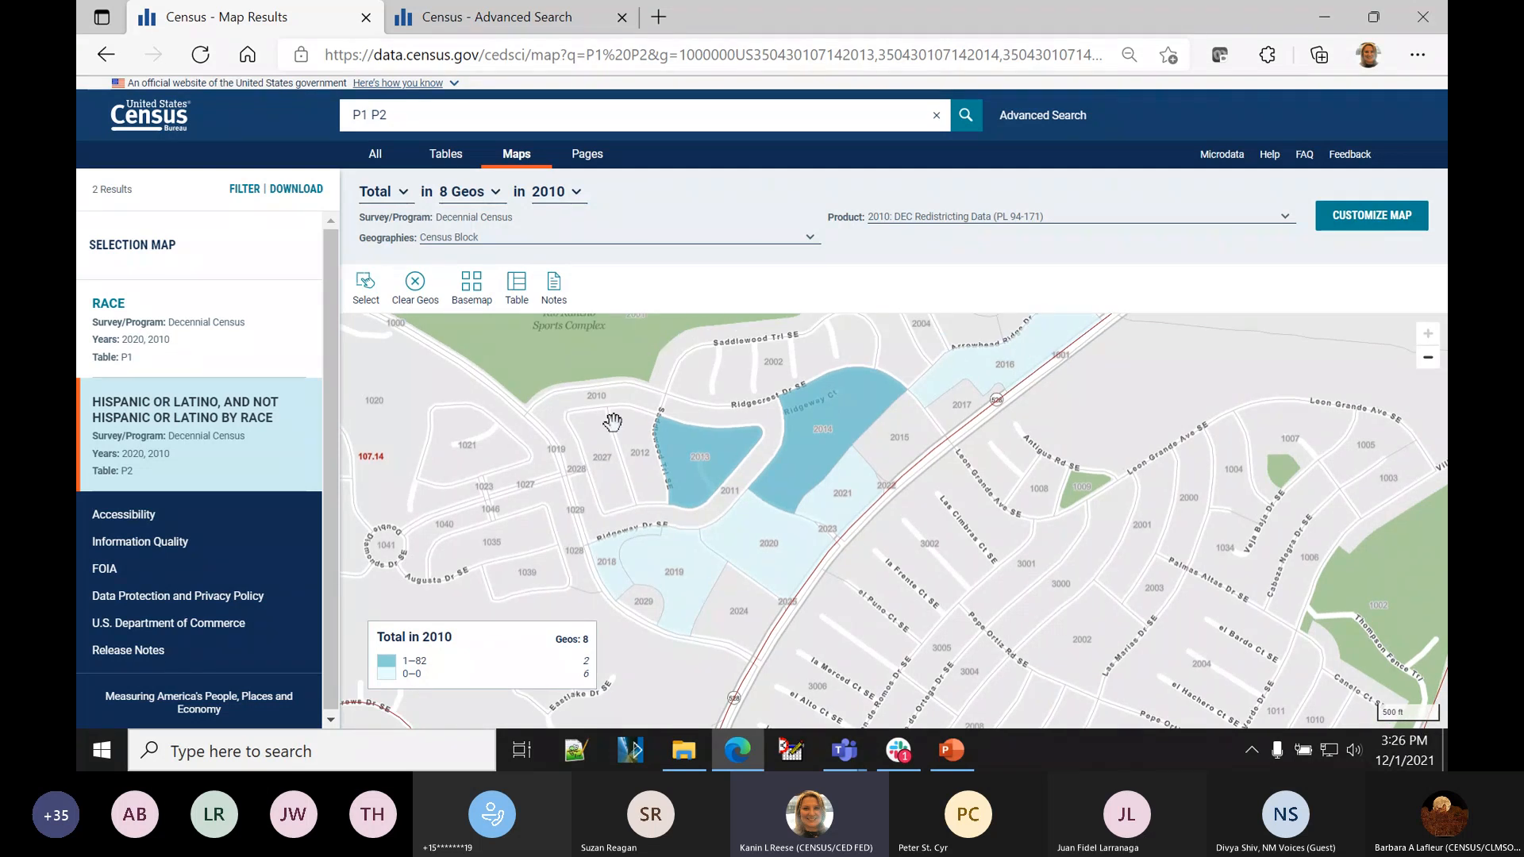
left_click(574, 199)
left_click(558, 300)
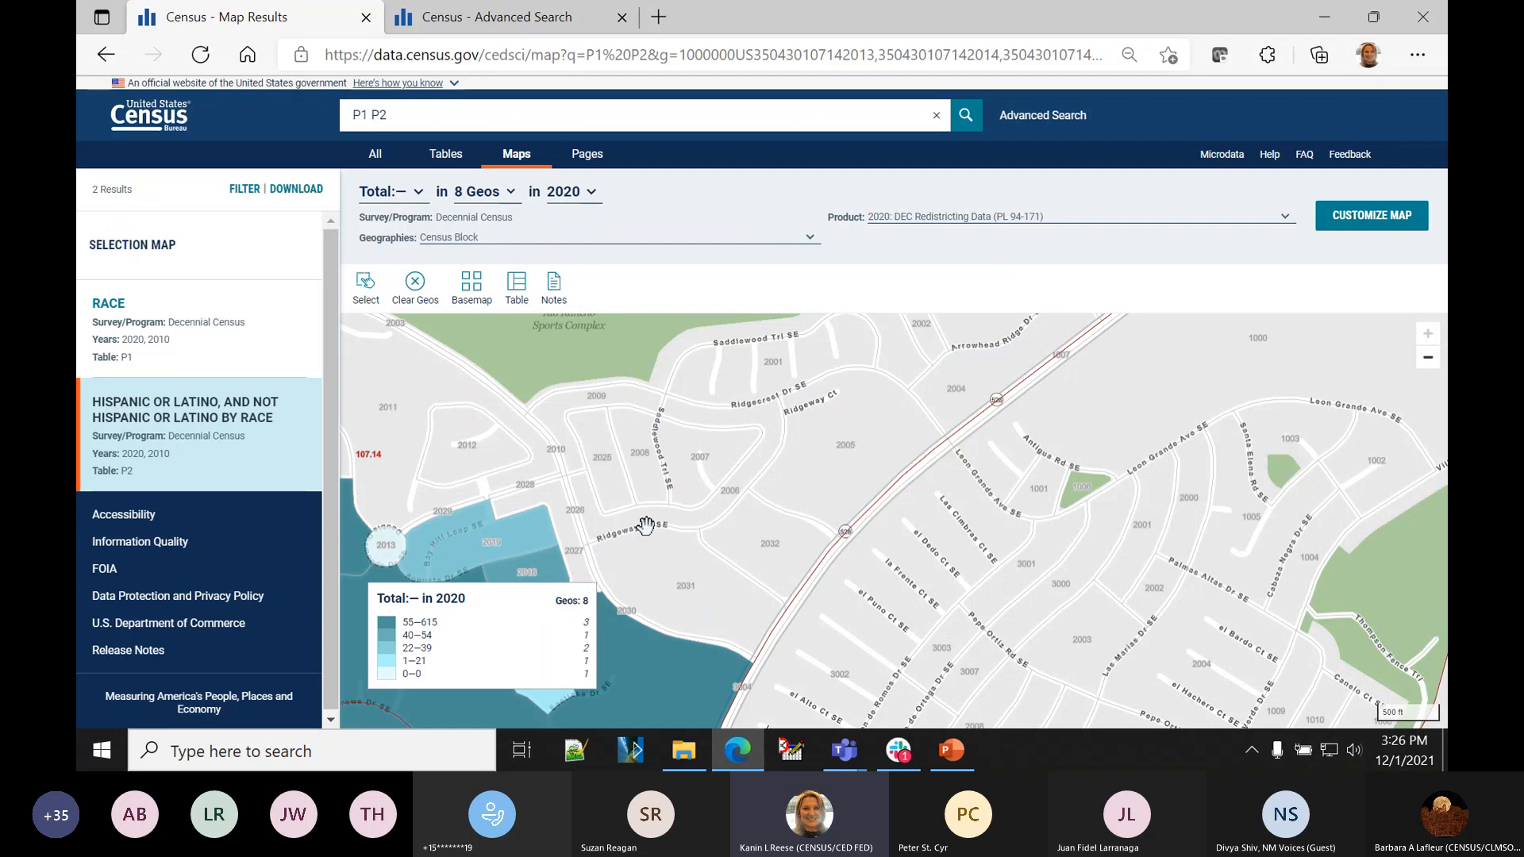
mouse_move(579, 503)
left_mouse_down()
mouse_move(921, 389)
mouse_move(1012, 384)
left_mouse_up()
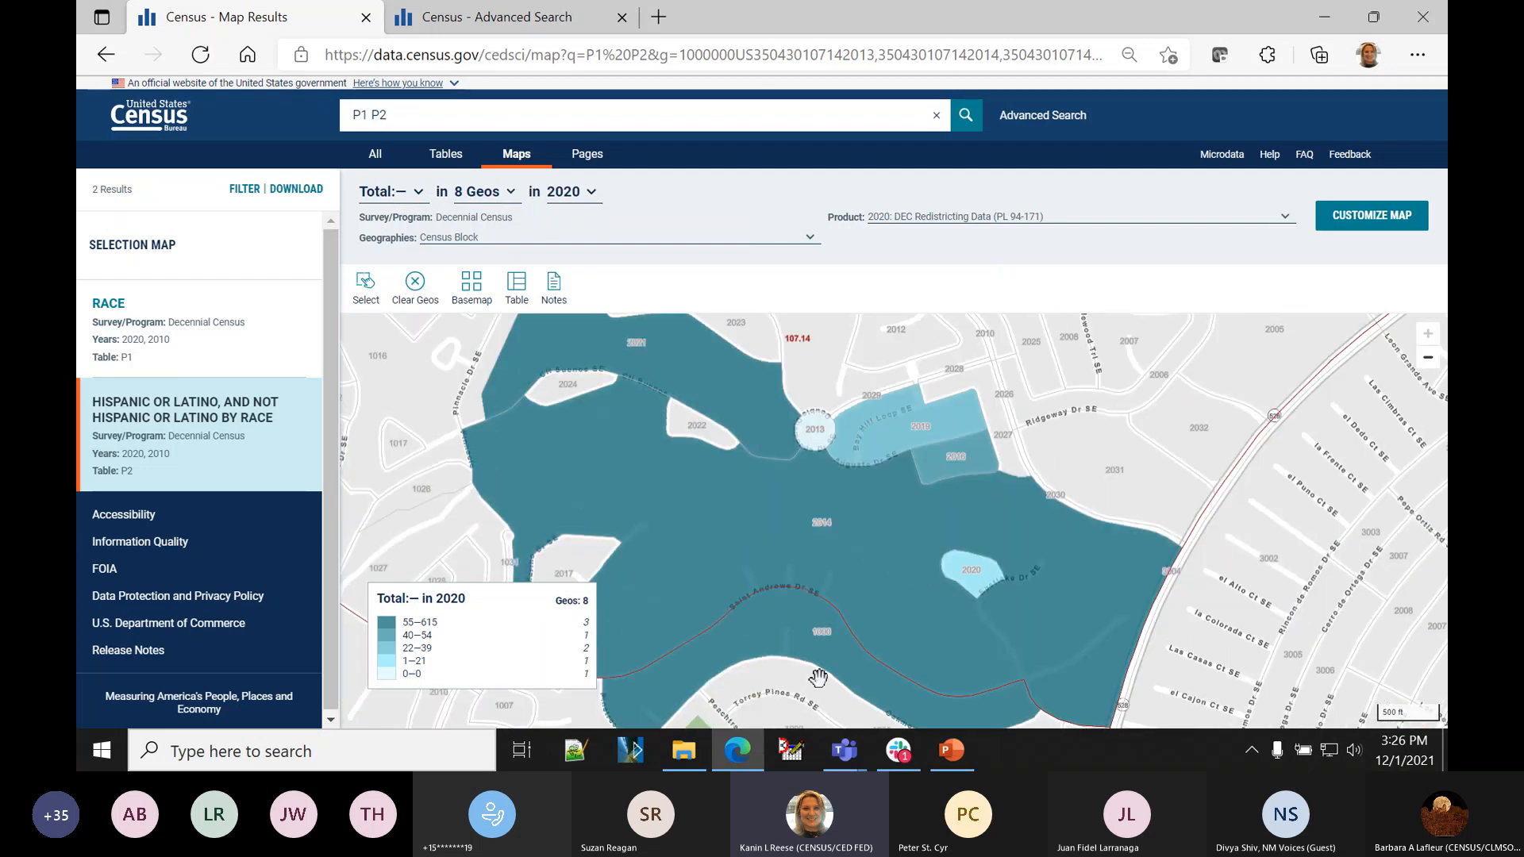
- Show table P2 for the selected blocks as a table and open it for customizing
left_click(458, 159)
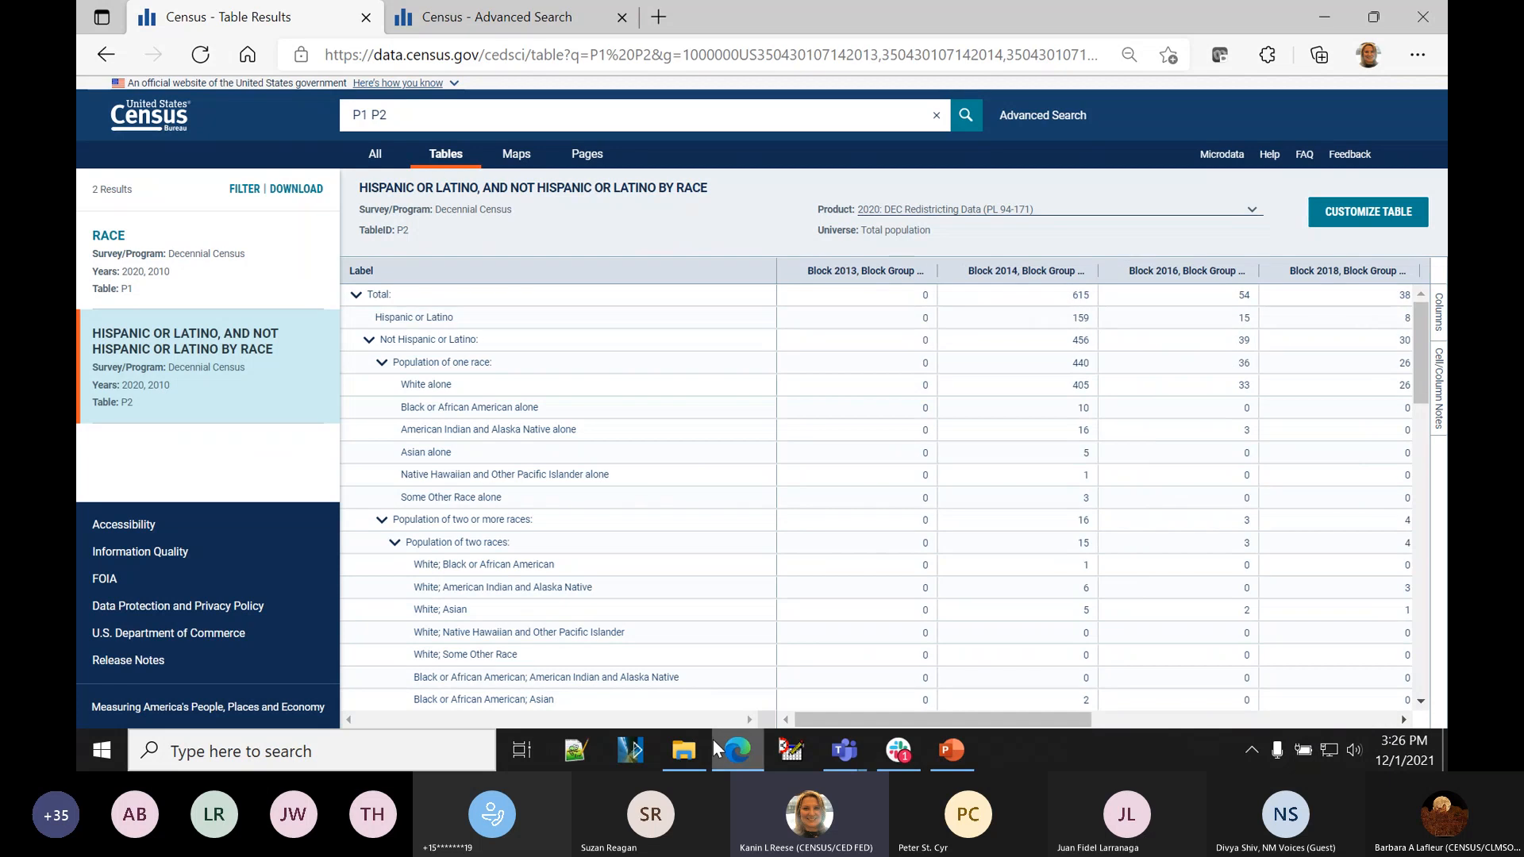
mouse_move(709, 736)
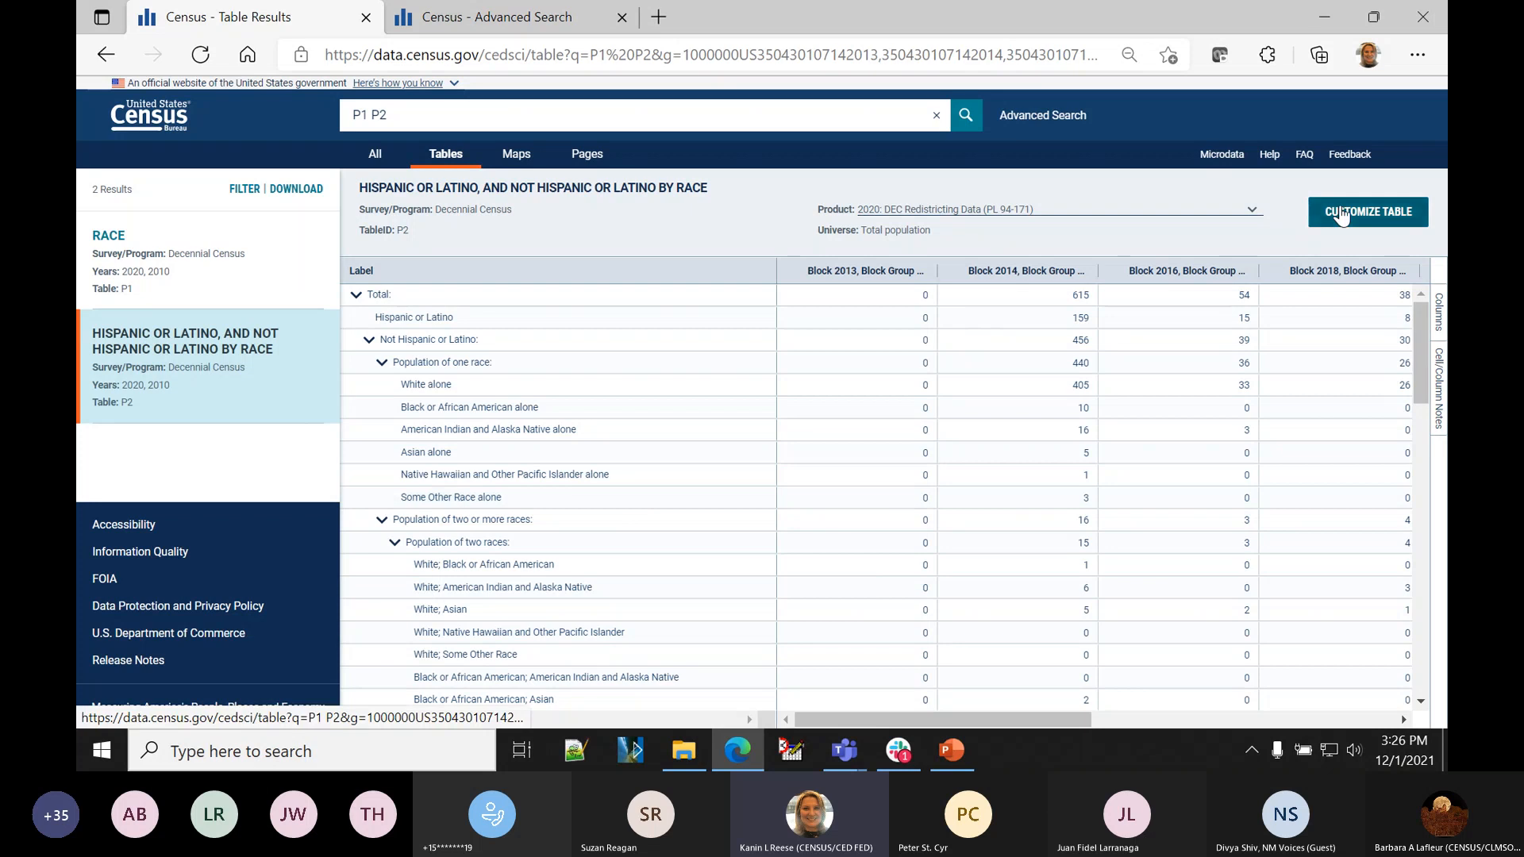
left_click(1342, 214)
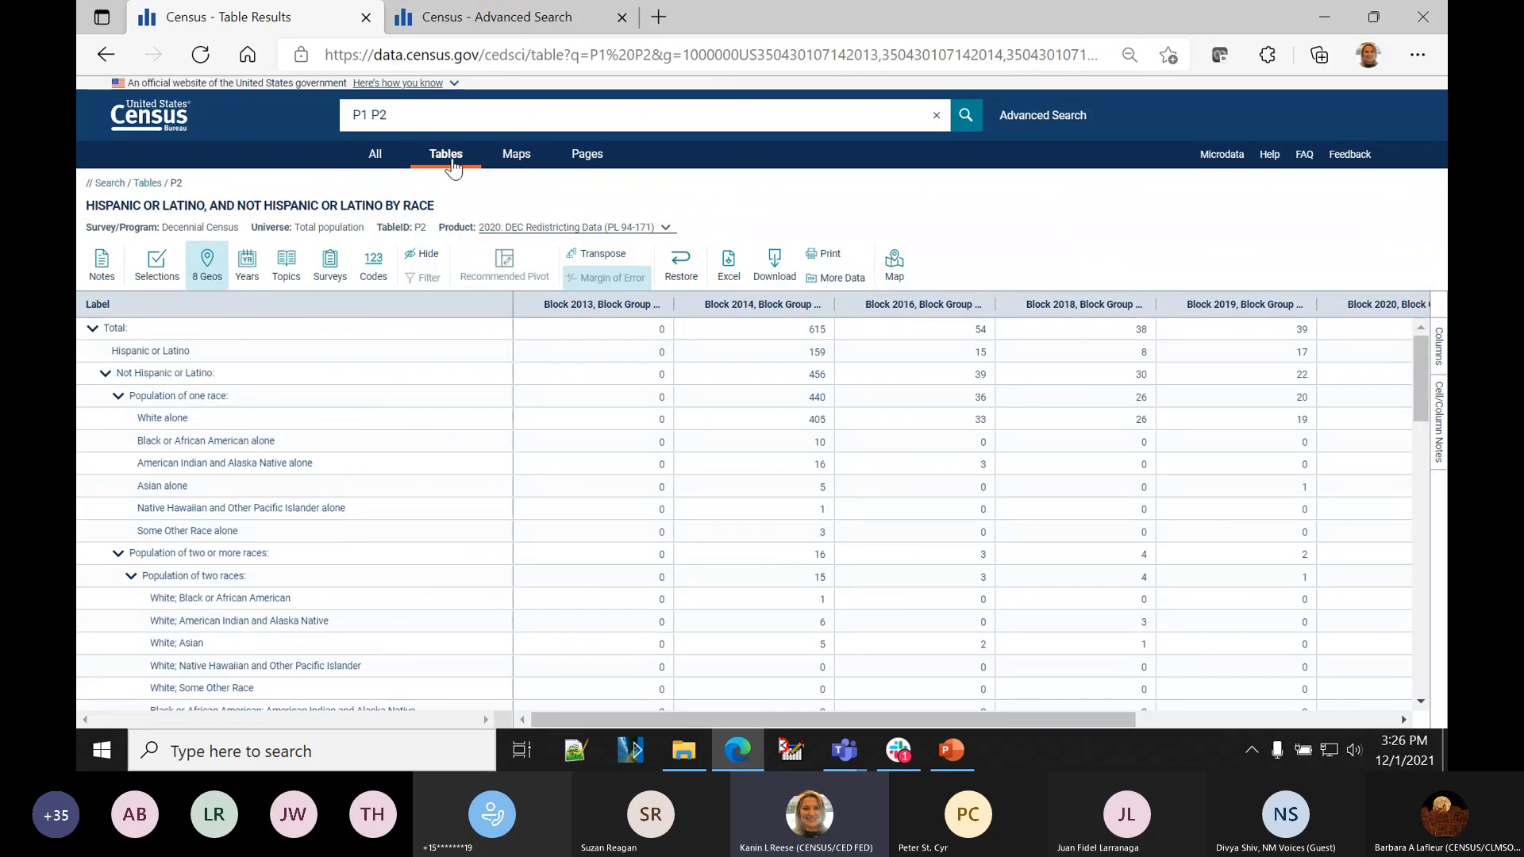
- Hide the columns for Blocks 2013, 2014, 2016, 2018, 2021 and 1000, leaving Blocks 2019 and 2020 in the table
left_click(423, 255)
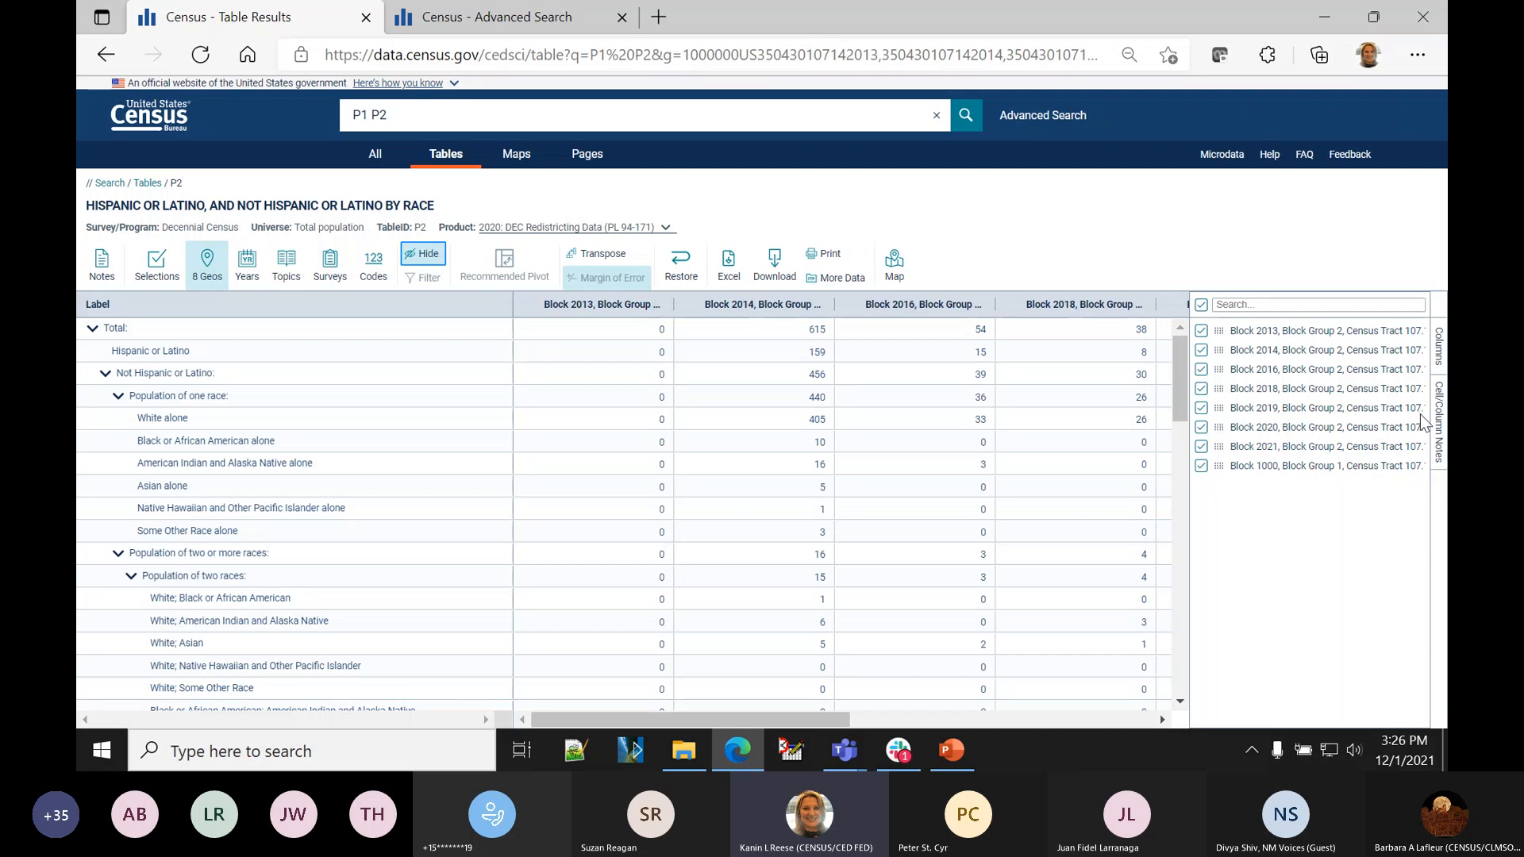
left_click(1202, 447)
left_click(1202, 466)
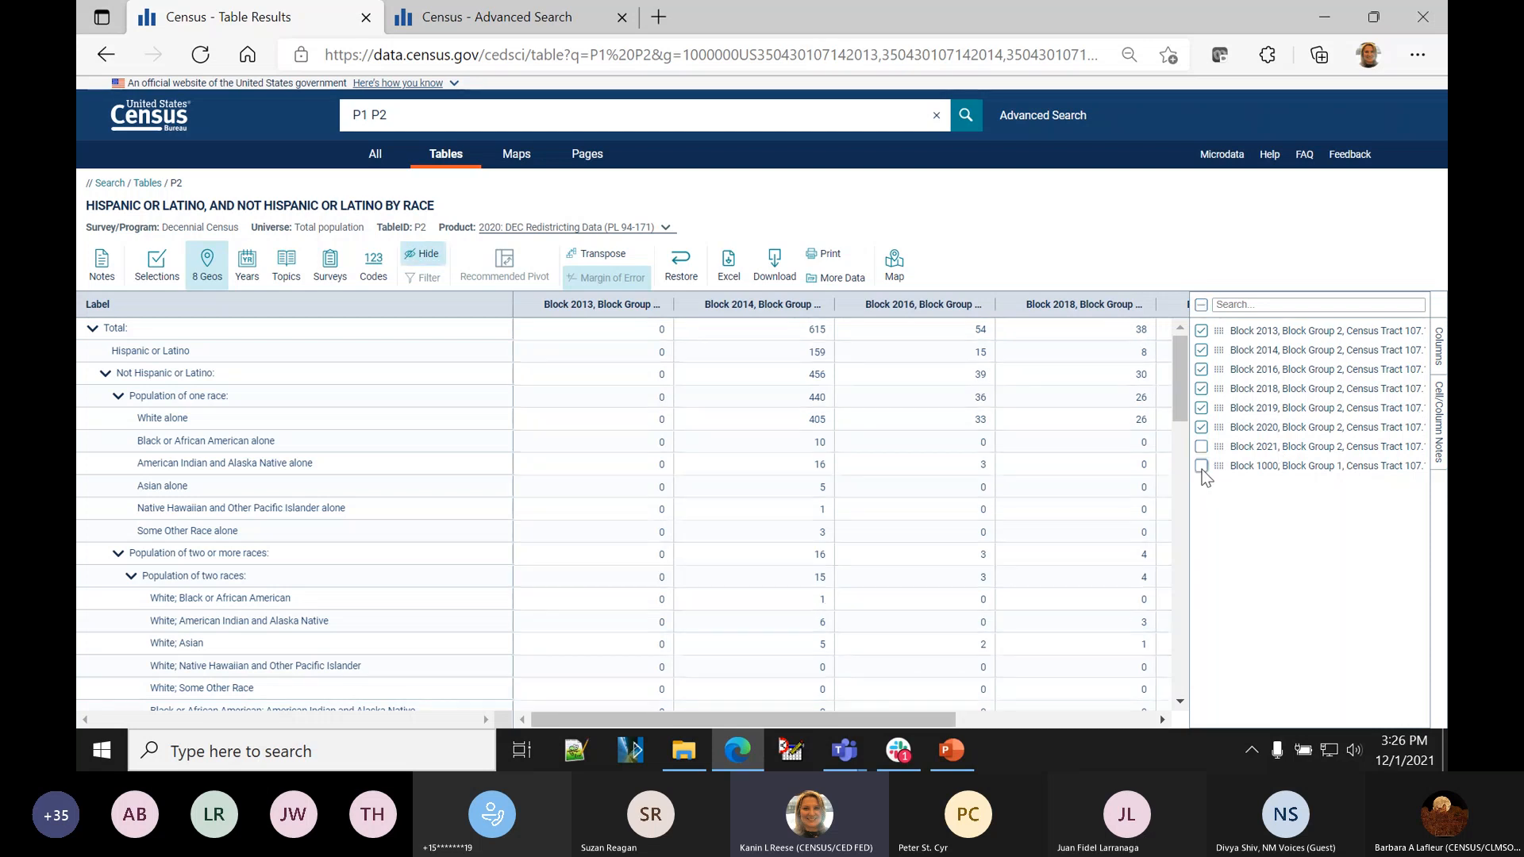
left_click(1202, 389)
left_click(1202, 371)
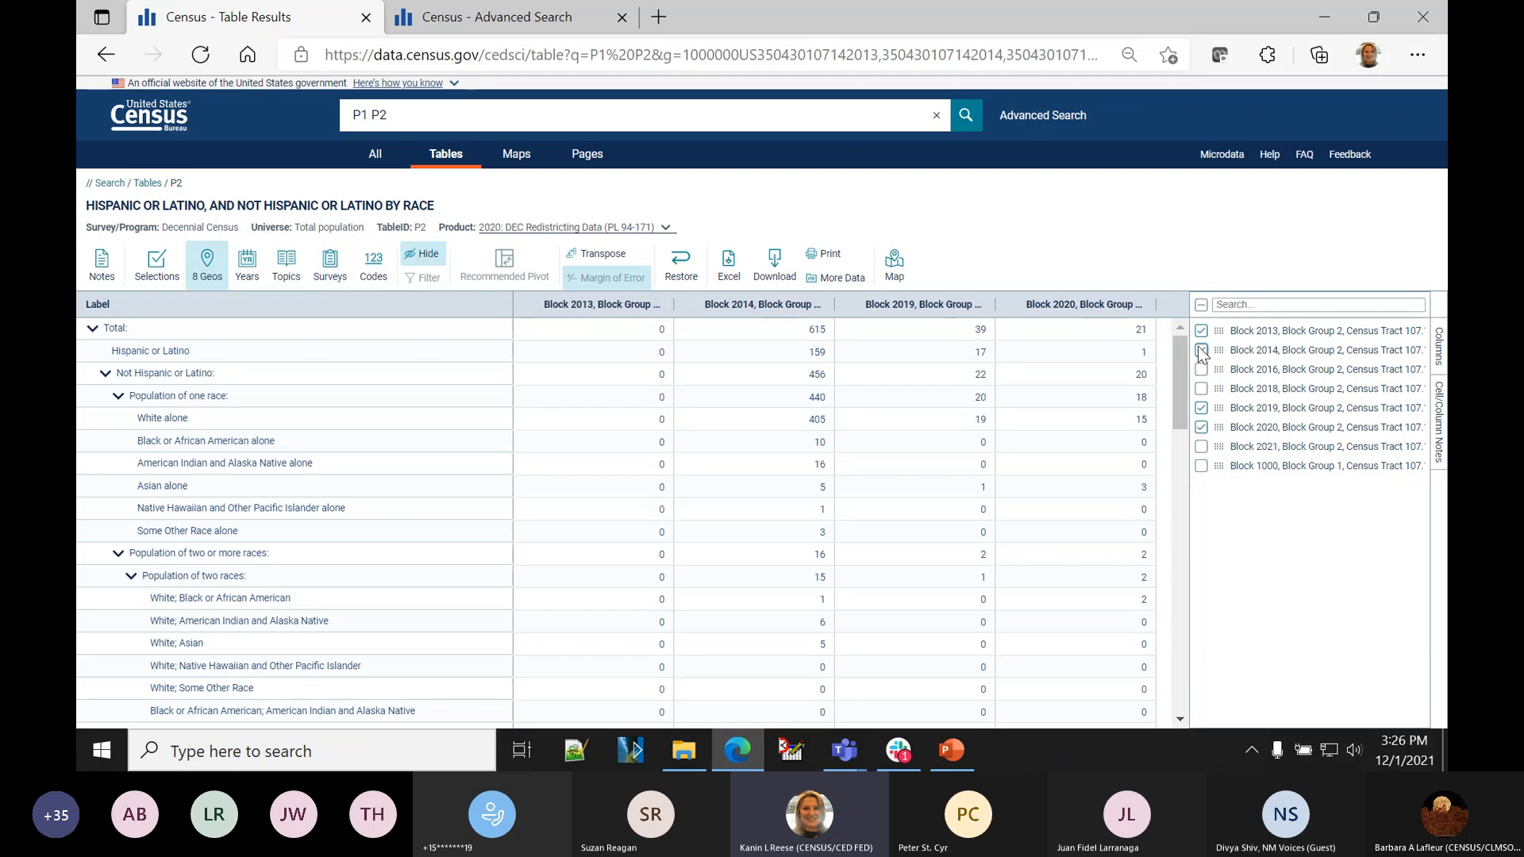
left_click(1202, 331)
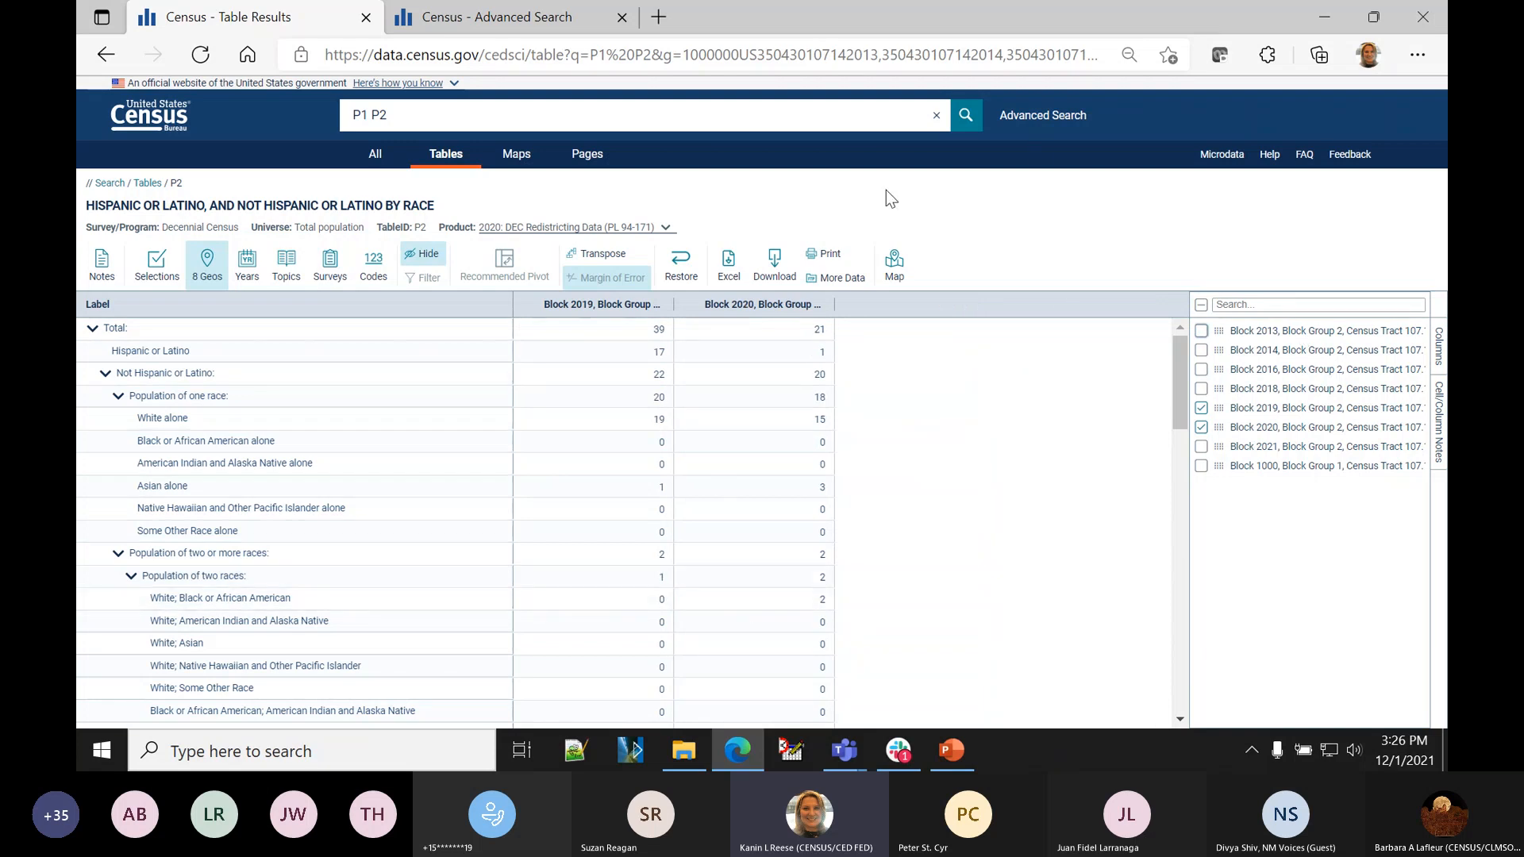
- Review the table notes for P2 and the geography filter with its selected blocks, closing each one again
left_click(103, 273)
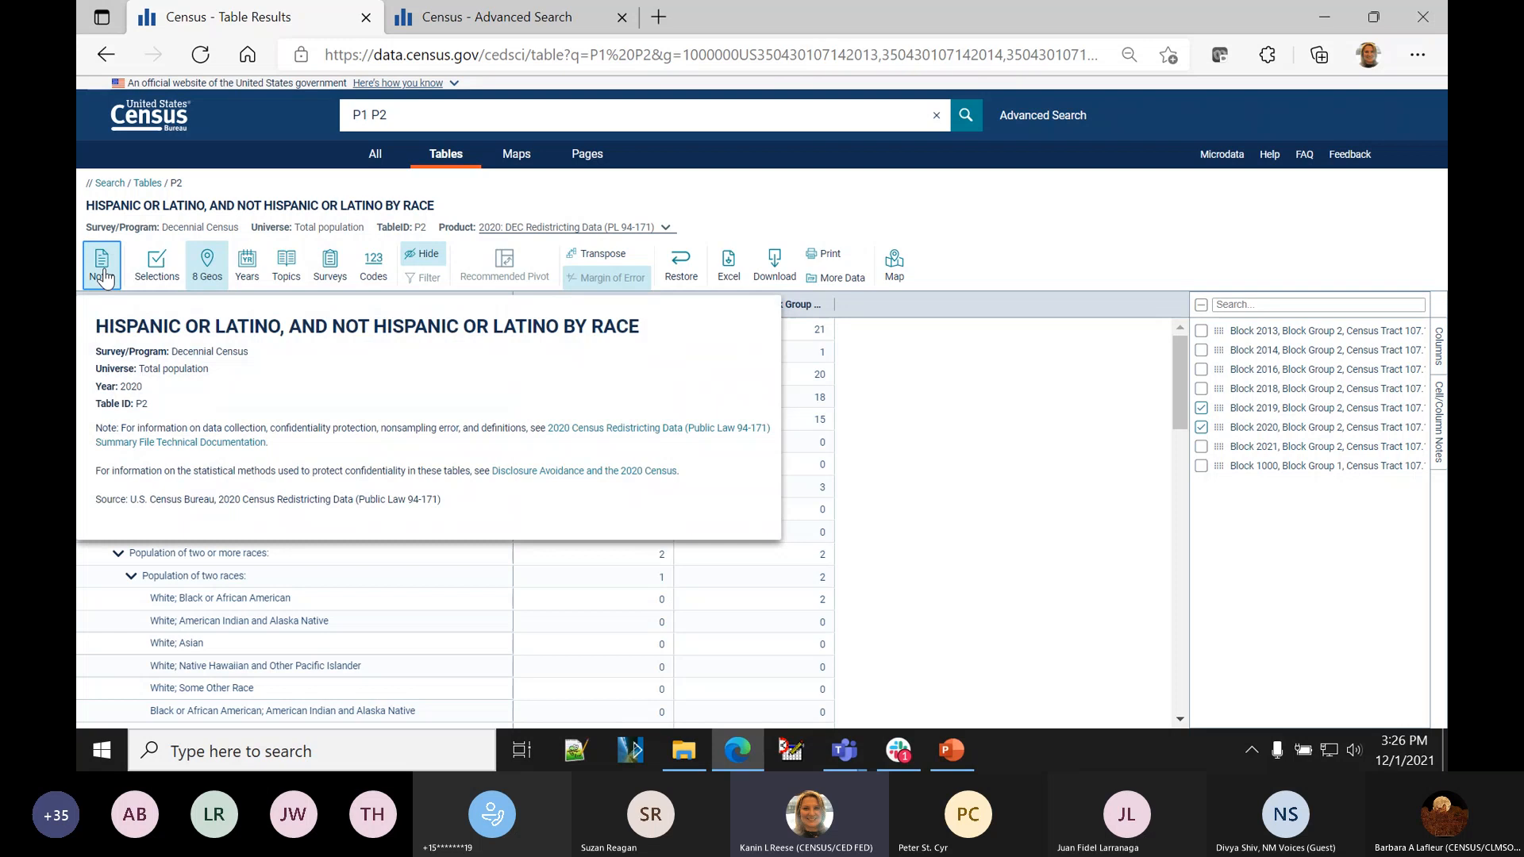
left_click(104, 276)
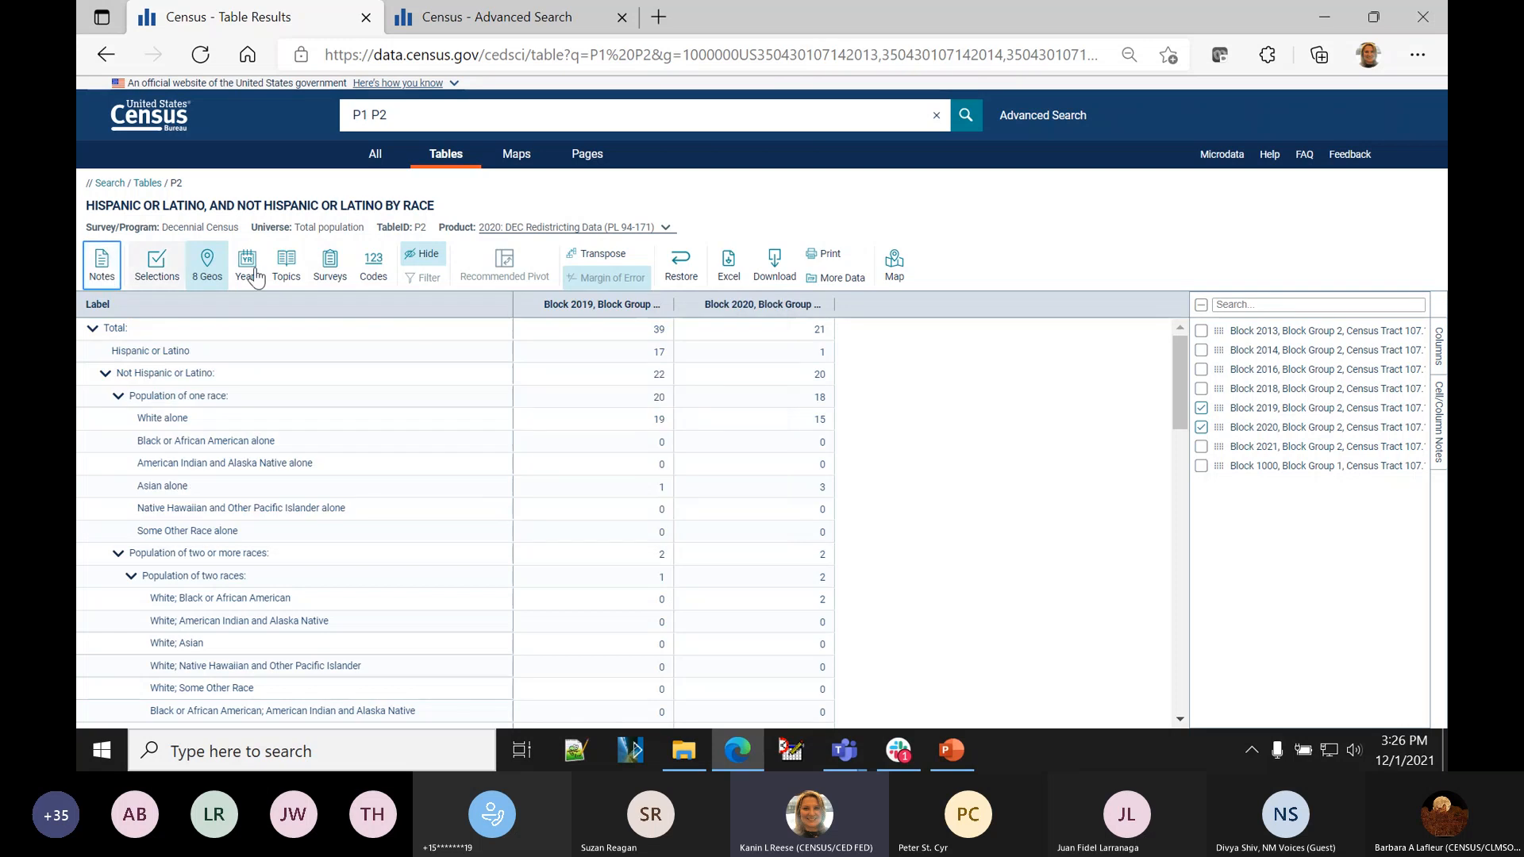
left_click(212, 284)
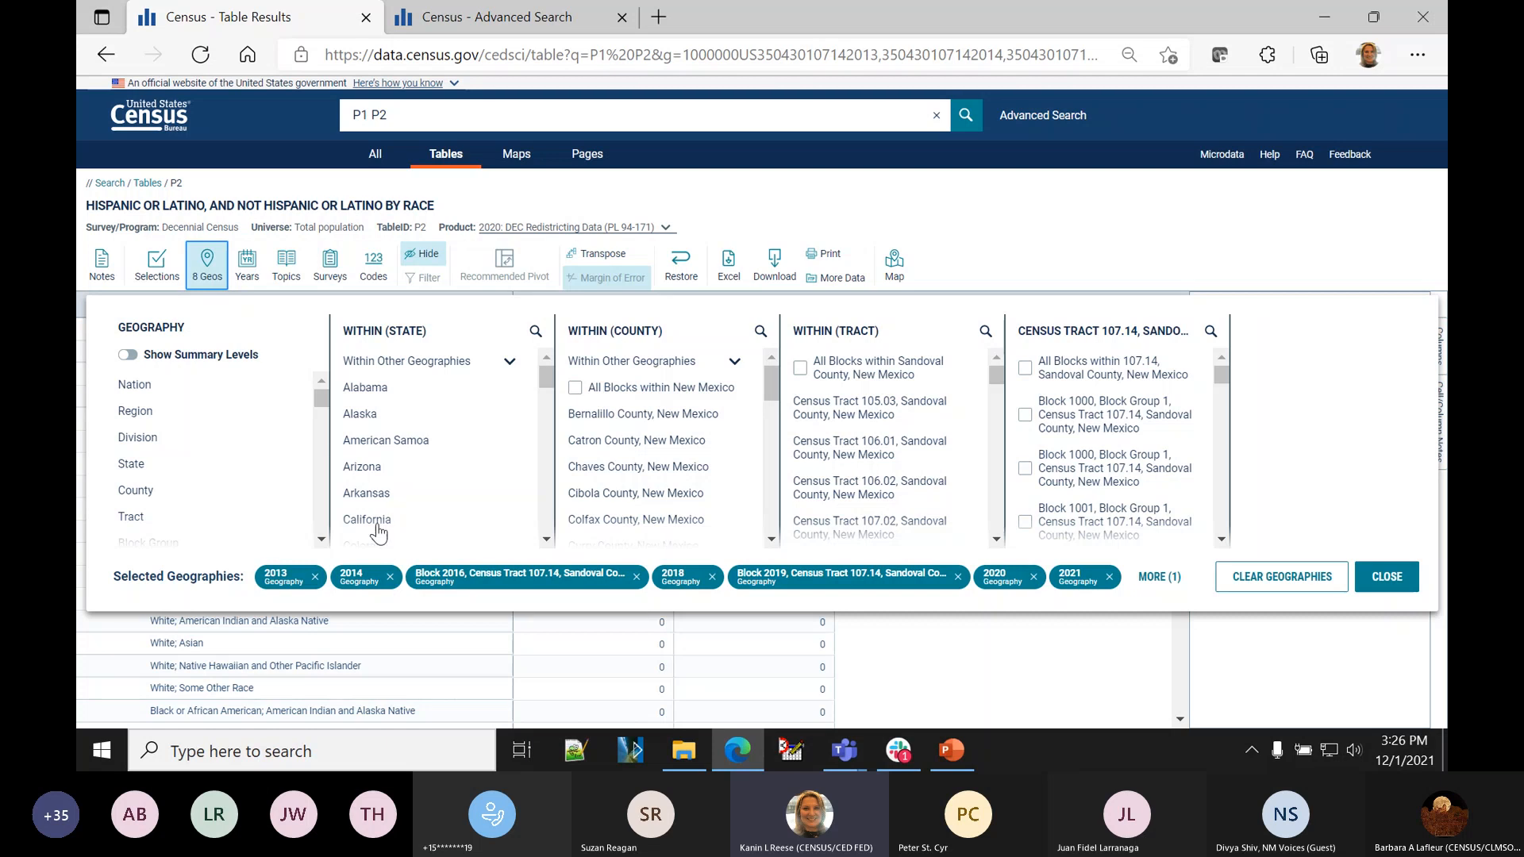
left_click(194, 274)
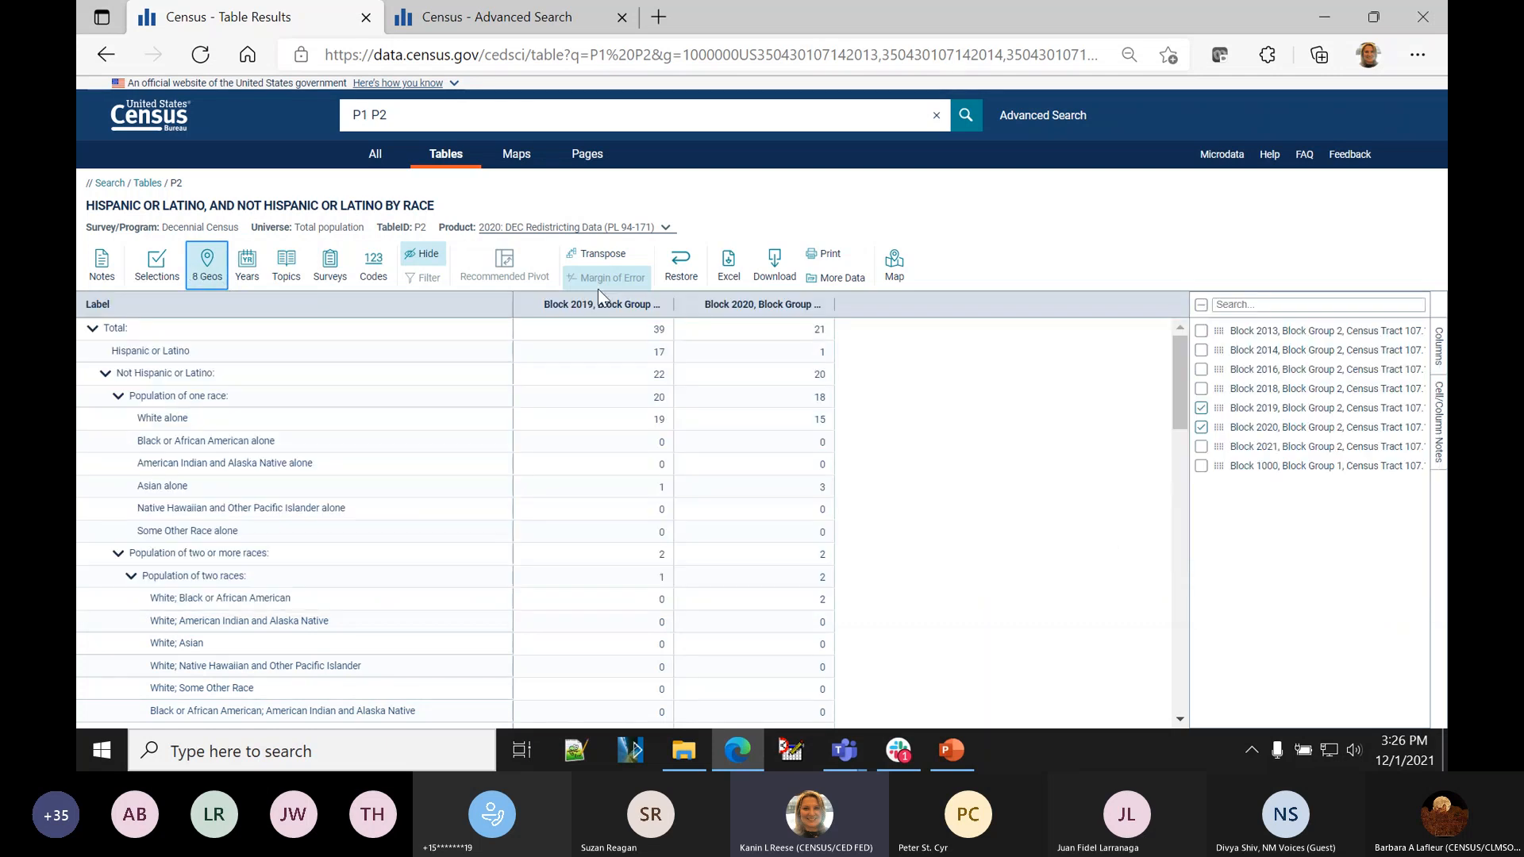
- Transpose table P2 so the blocks become rows, and switch it back to the original layout
left_click(605, 262)
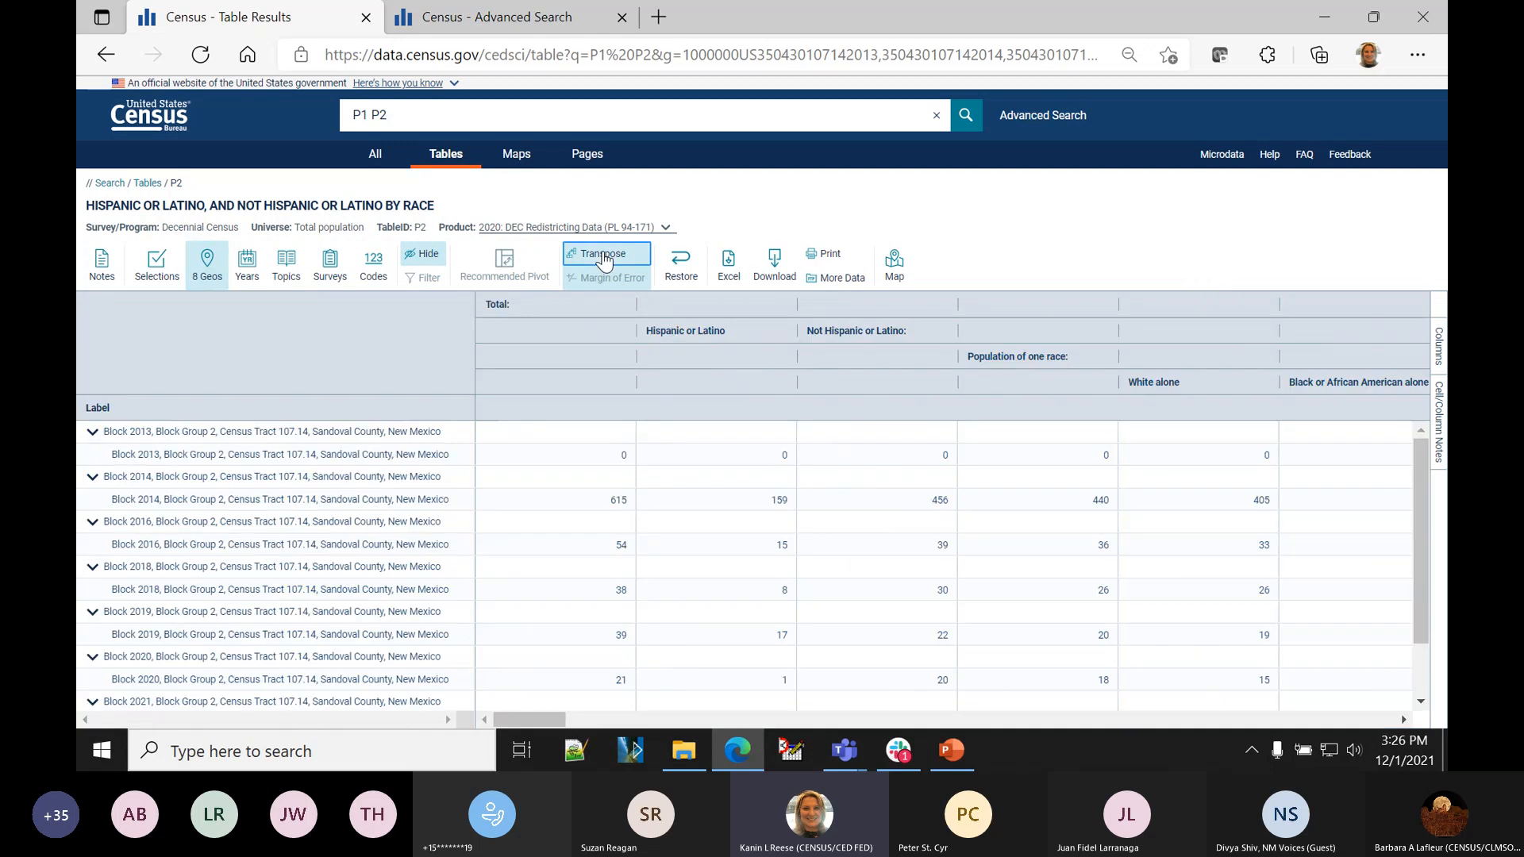
left_click(604, 259)
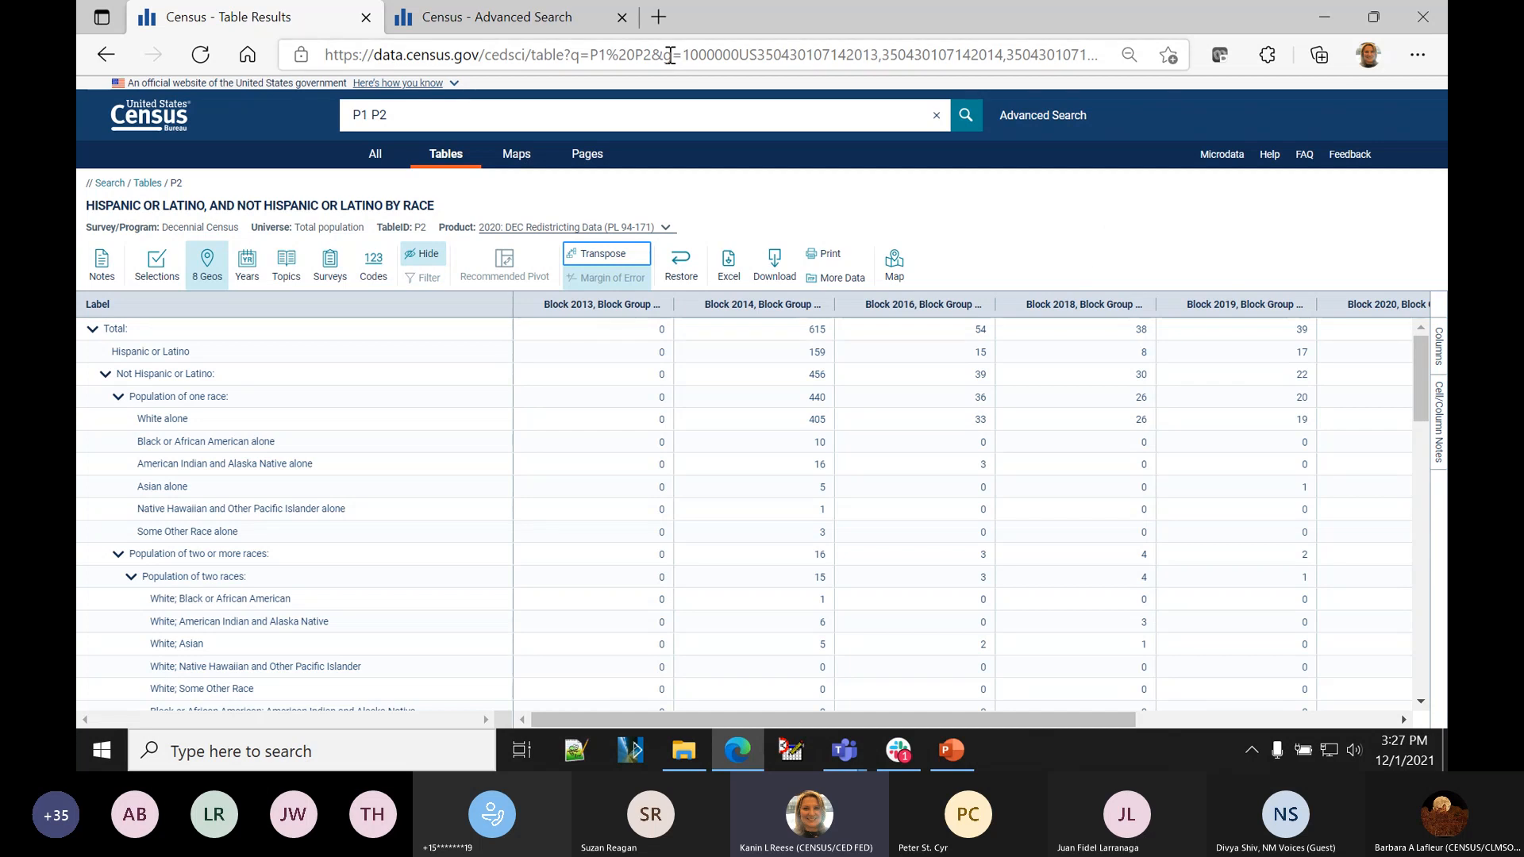
- Check the table matches and active geography filters for the P1 P2 search without changing the query
left_click(442, 113)
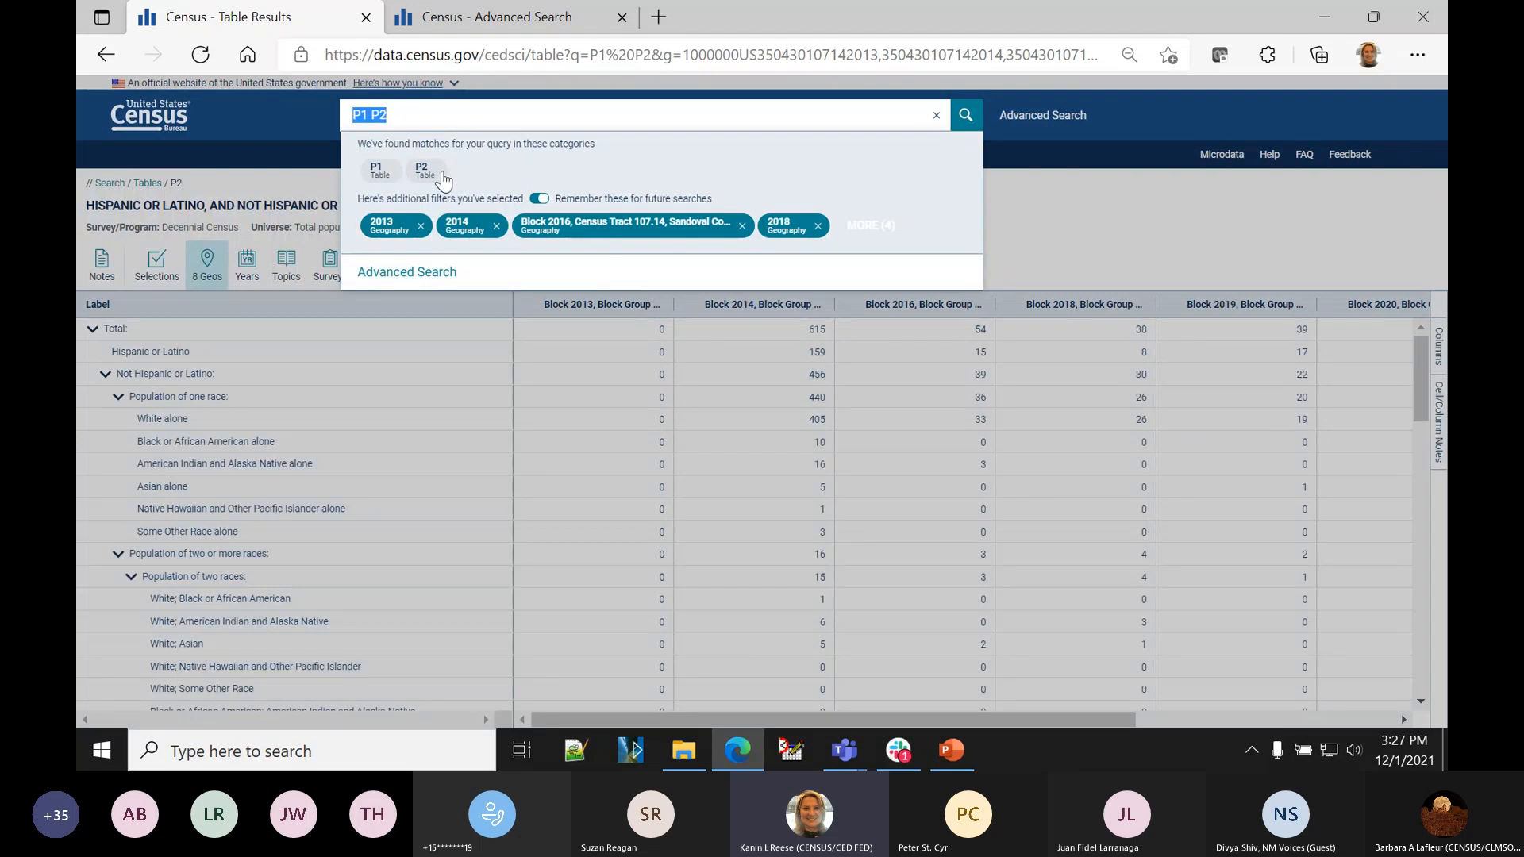
left_click(1008, 186)
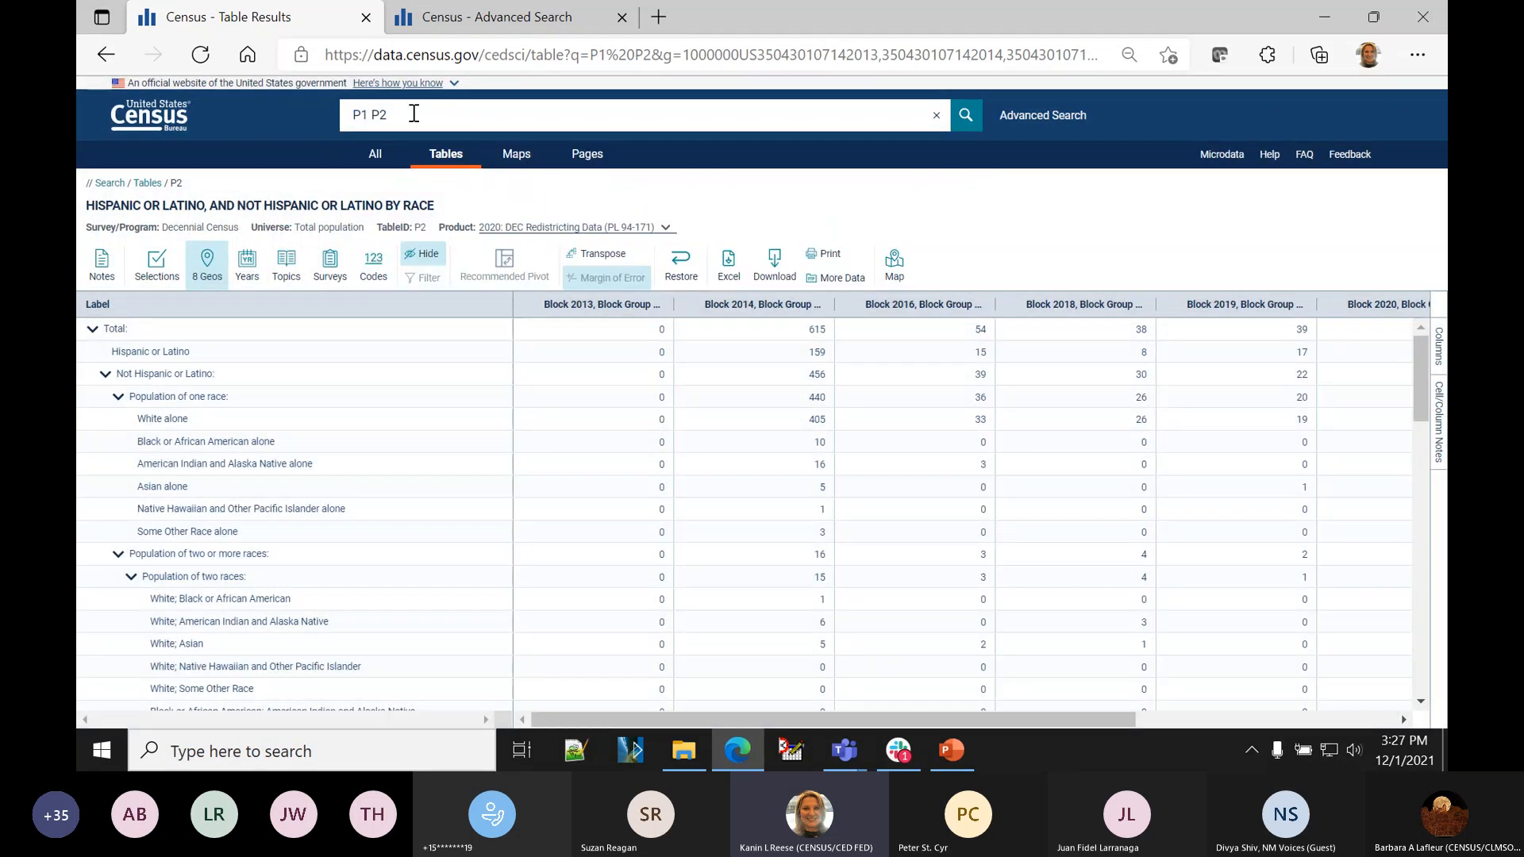
left_click(414, 113)
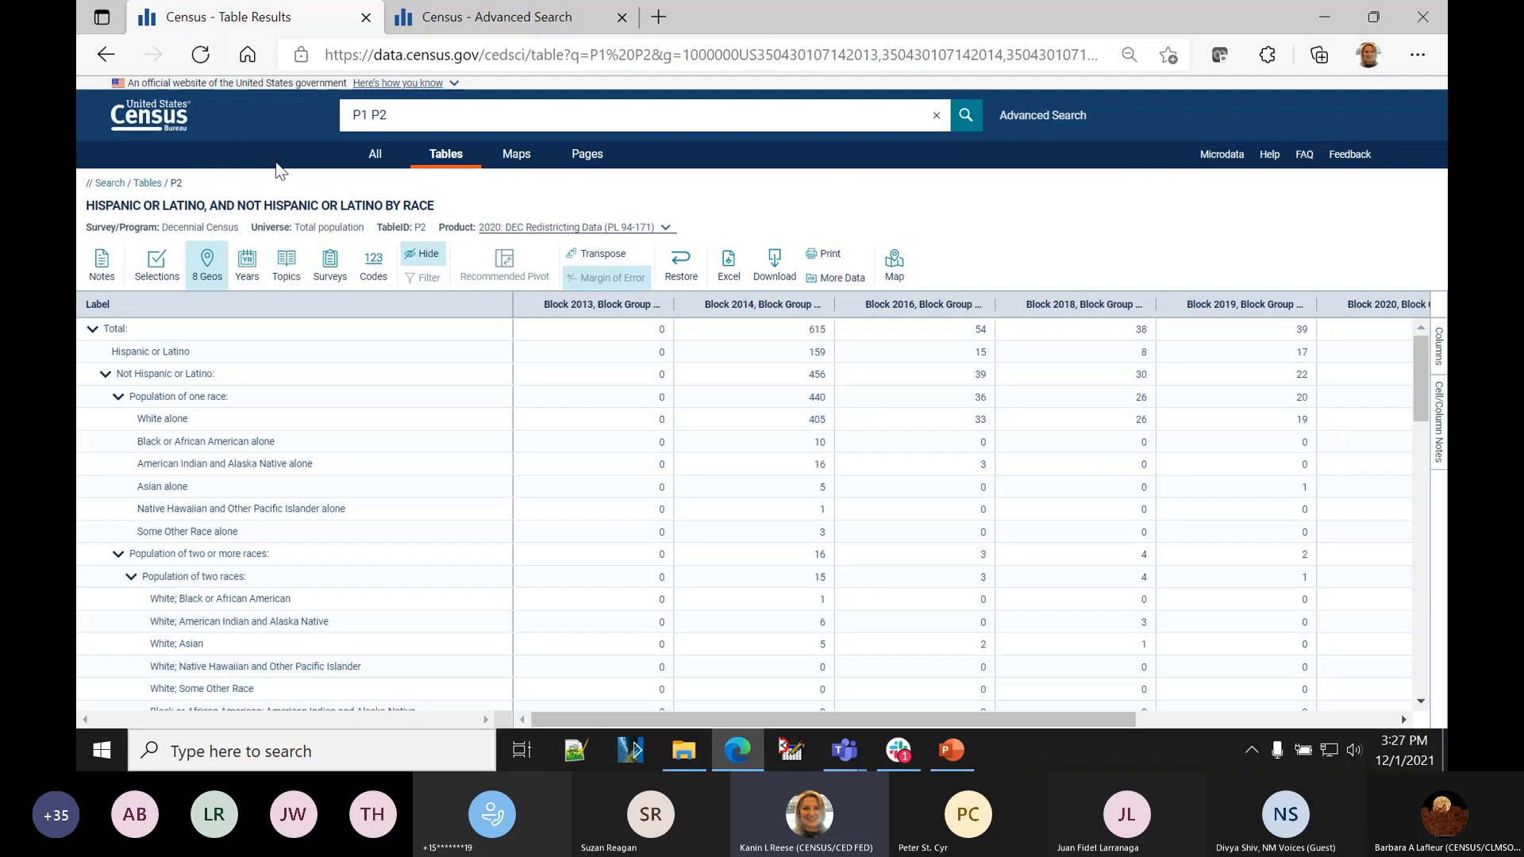
- Copy the web address of the customized P2 table and load it in a new browser tab
left_click(535, 55)
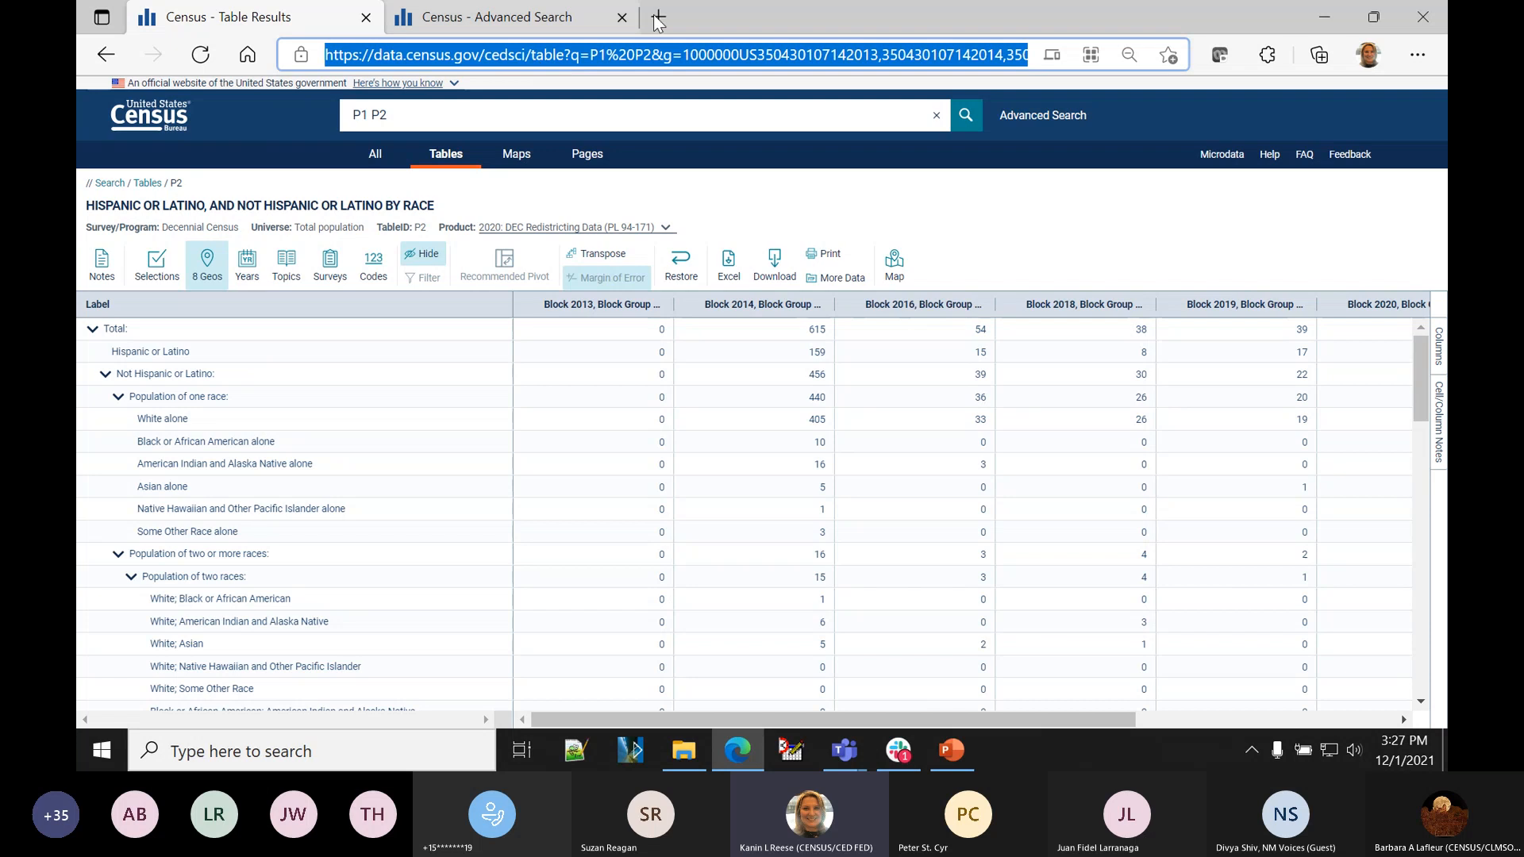
key("ctrl+t")
key("ctrl+v")
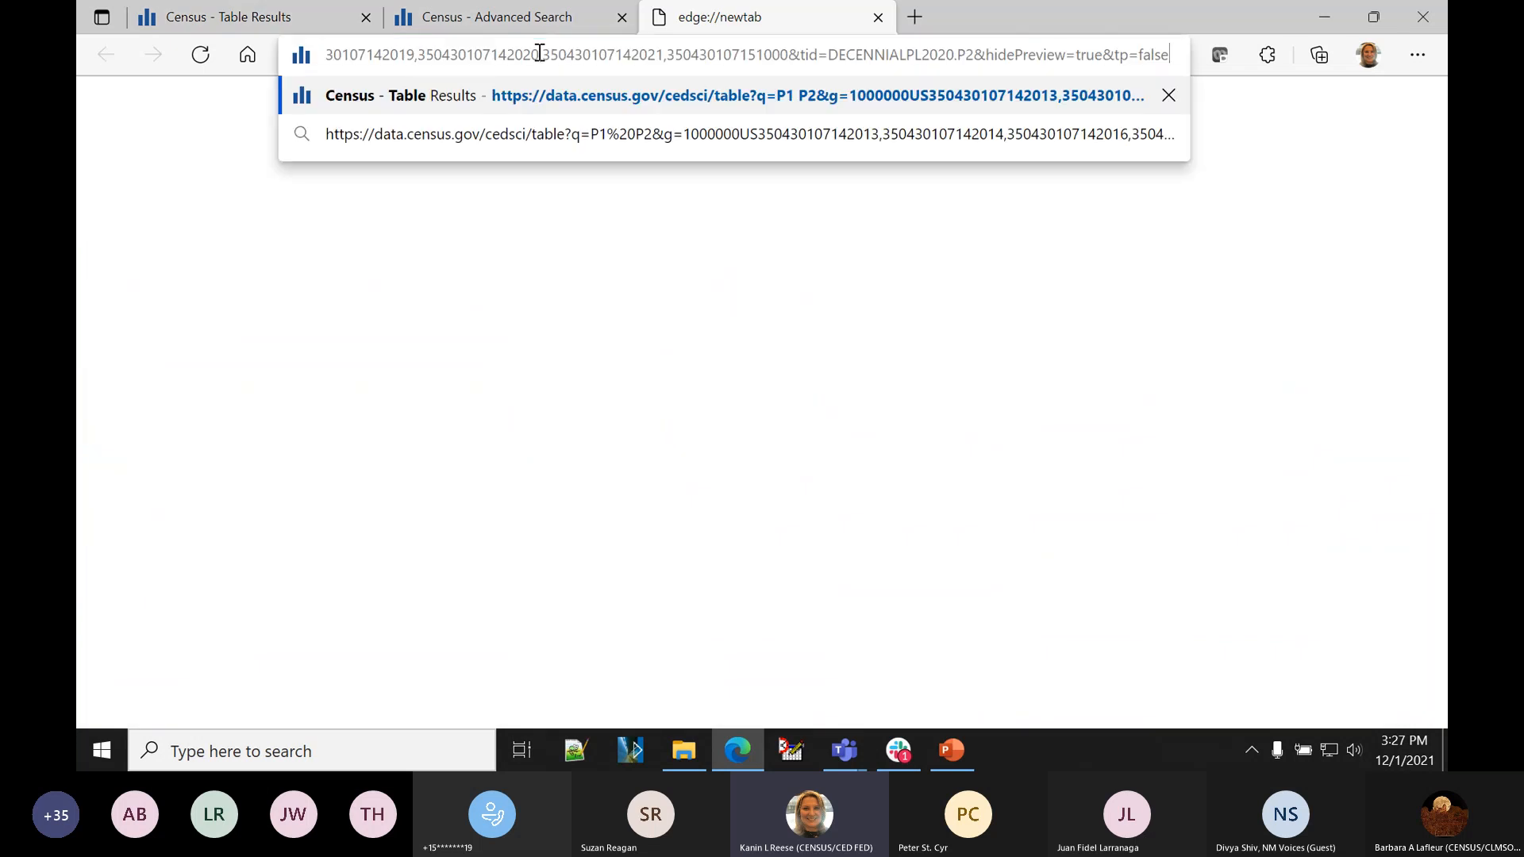
key("Return")
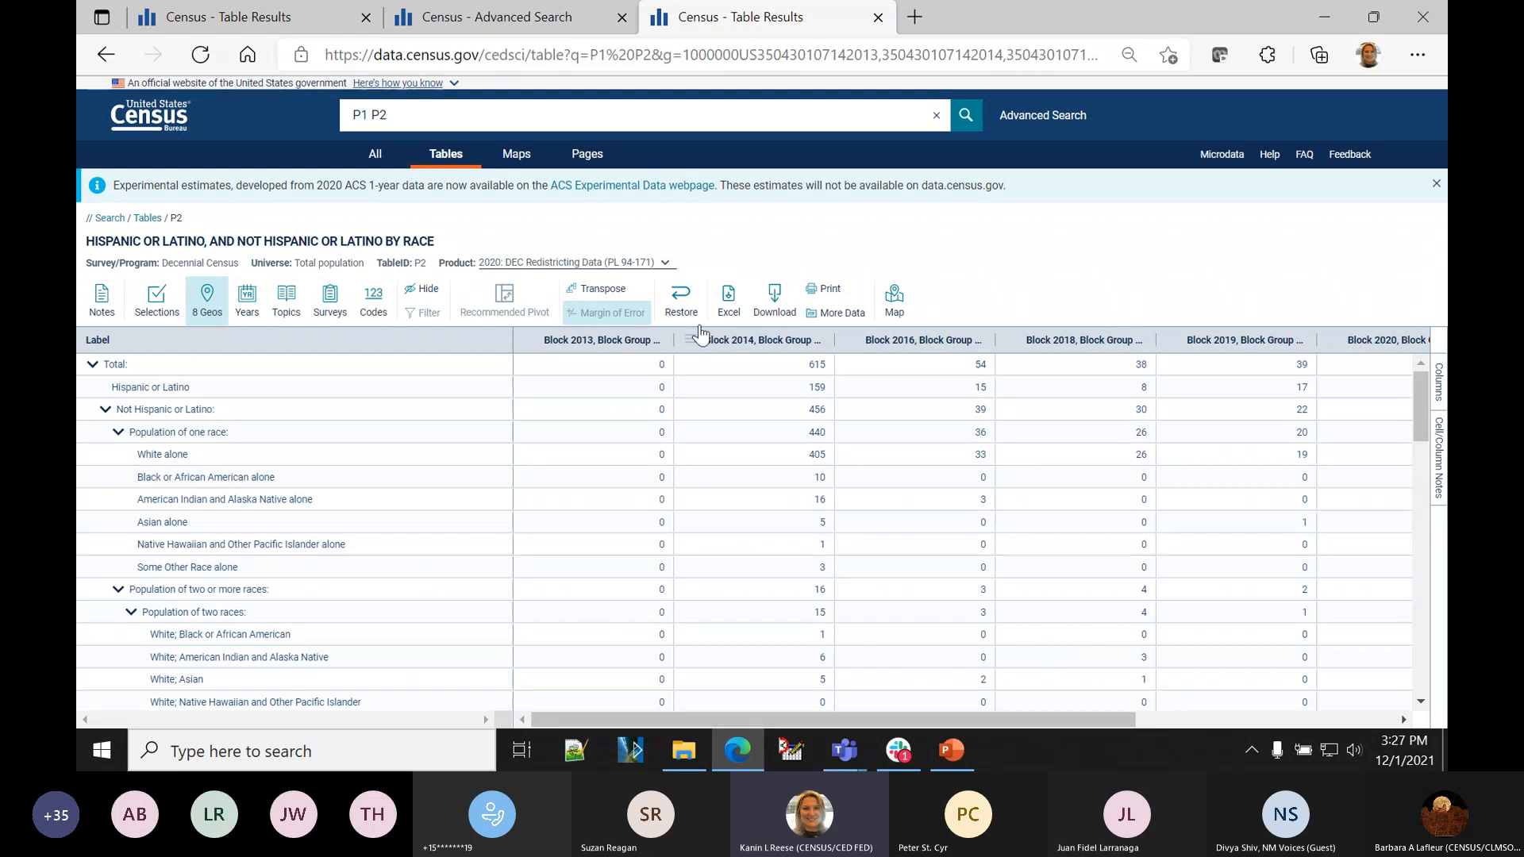
- Hide every block column except Block 2013 in the P2 table and close the column list
left_click(421, 292)
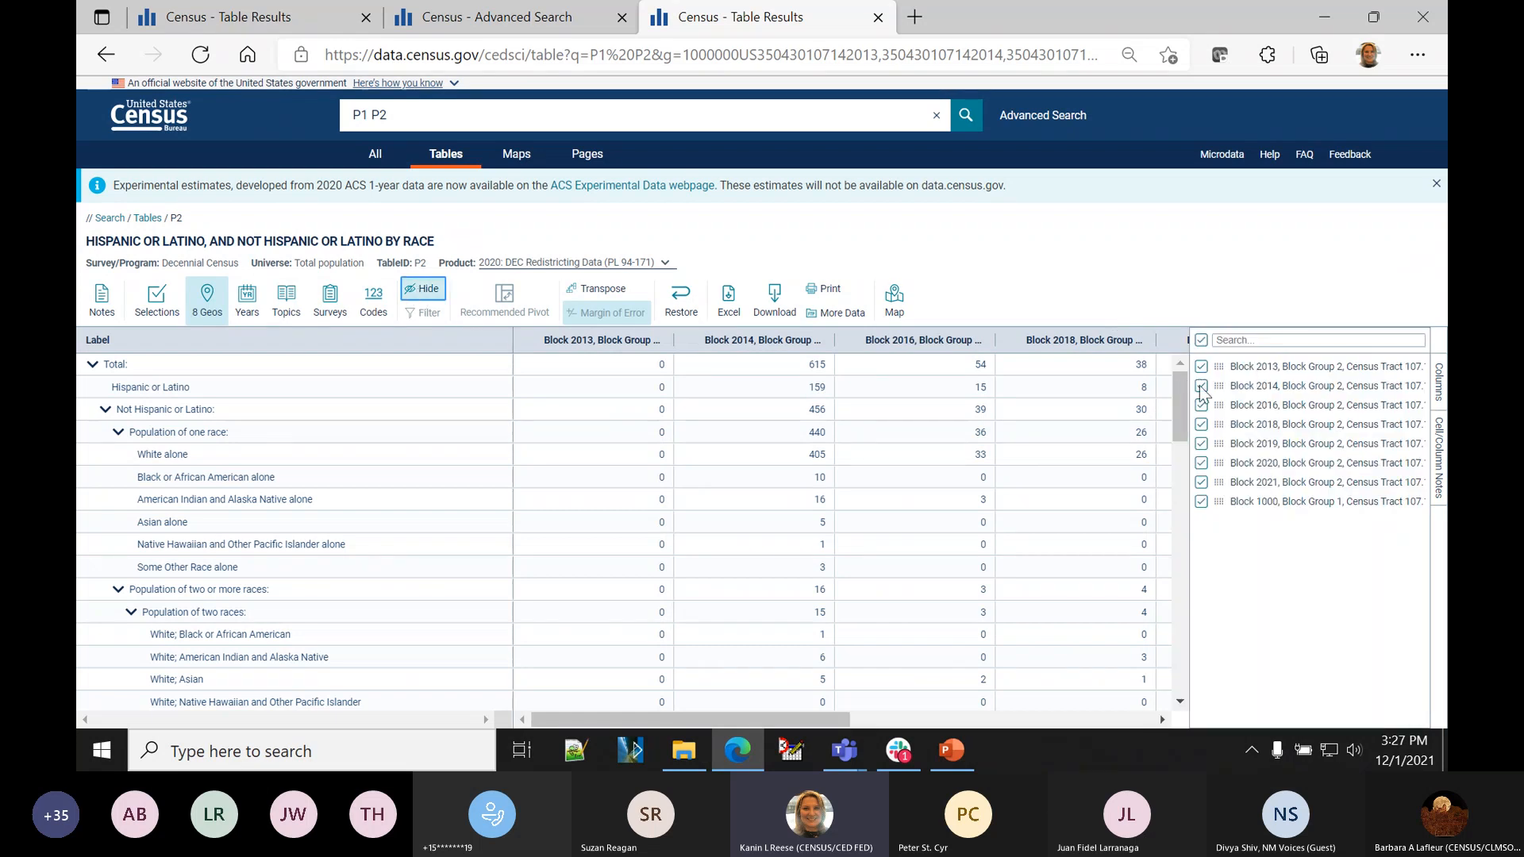
left_click(1201, 386)
left_click(1201, 405)
left_click(1201, 425)
left_click(1201, 444)
left_click(1201, 463)
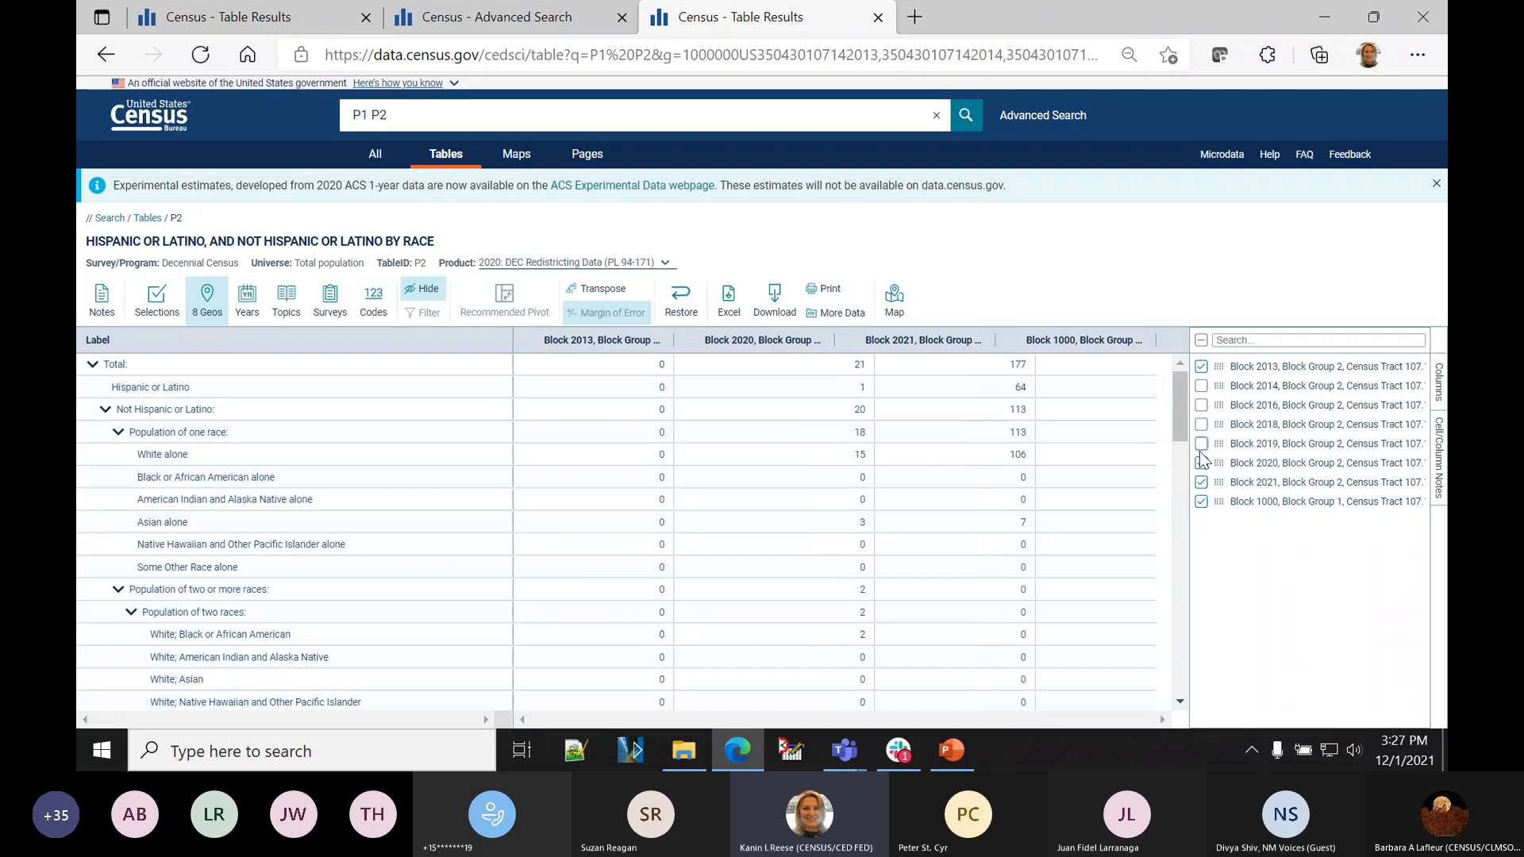
left_click(1201, 482)
left_click(1201, 502)
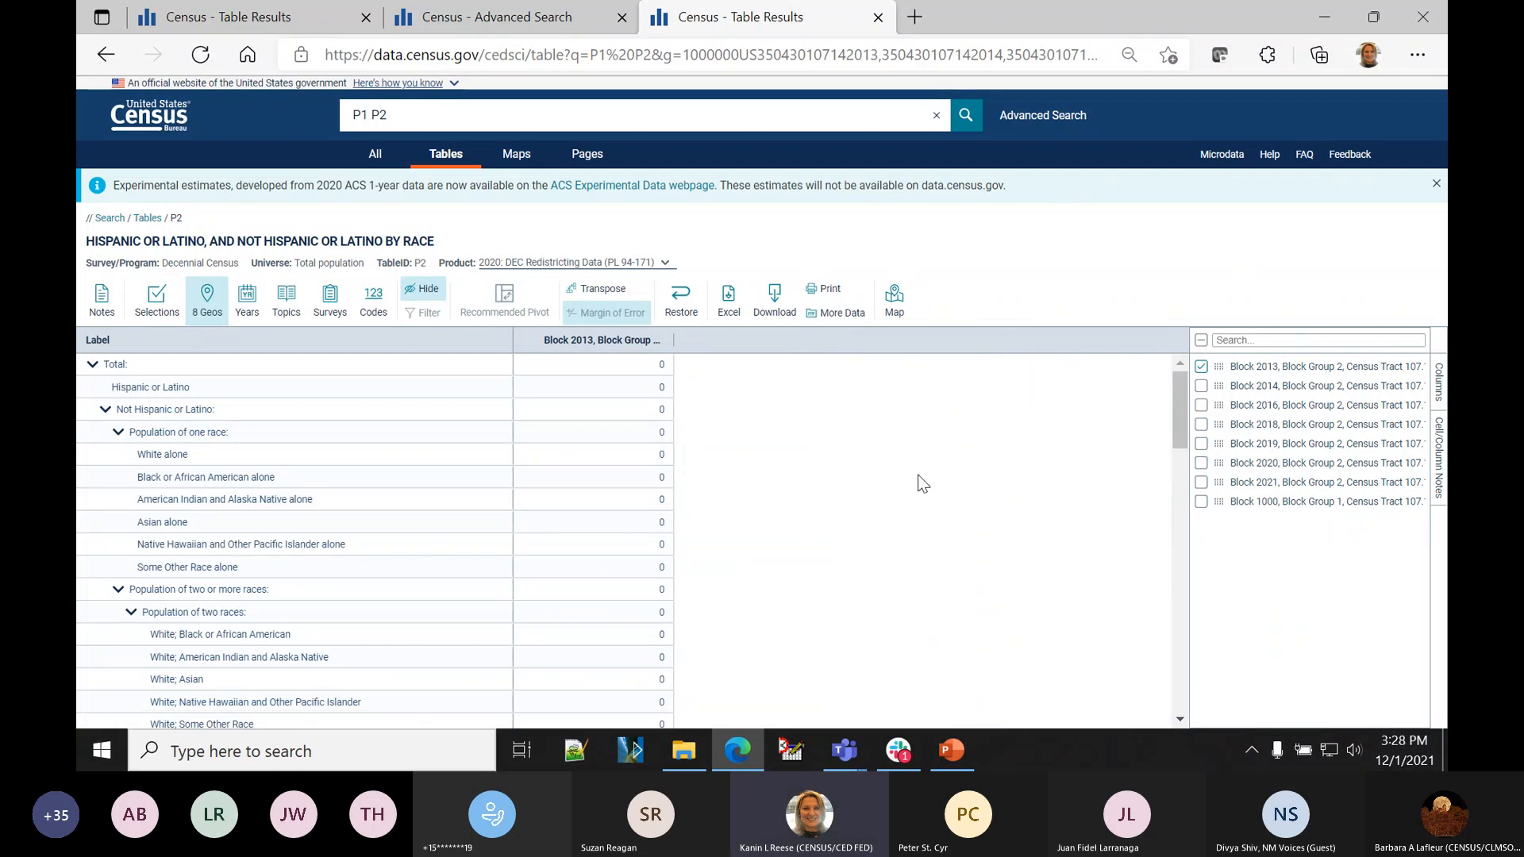
left_click(1432, 403)
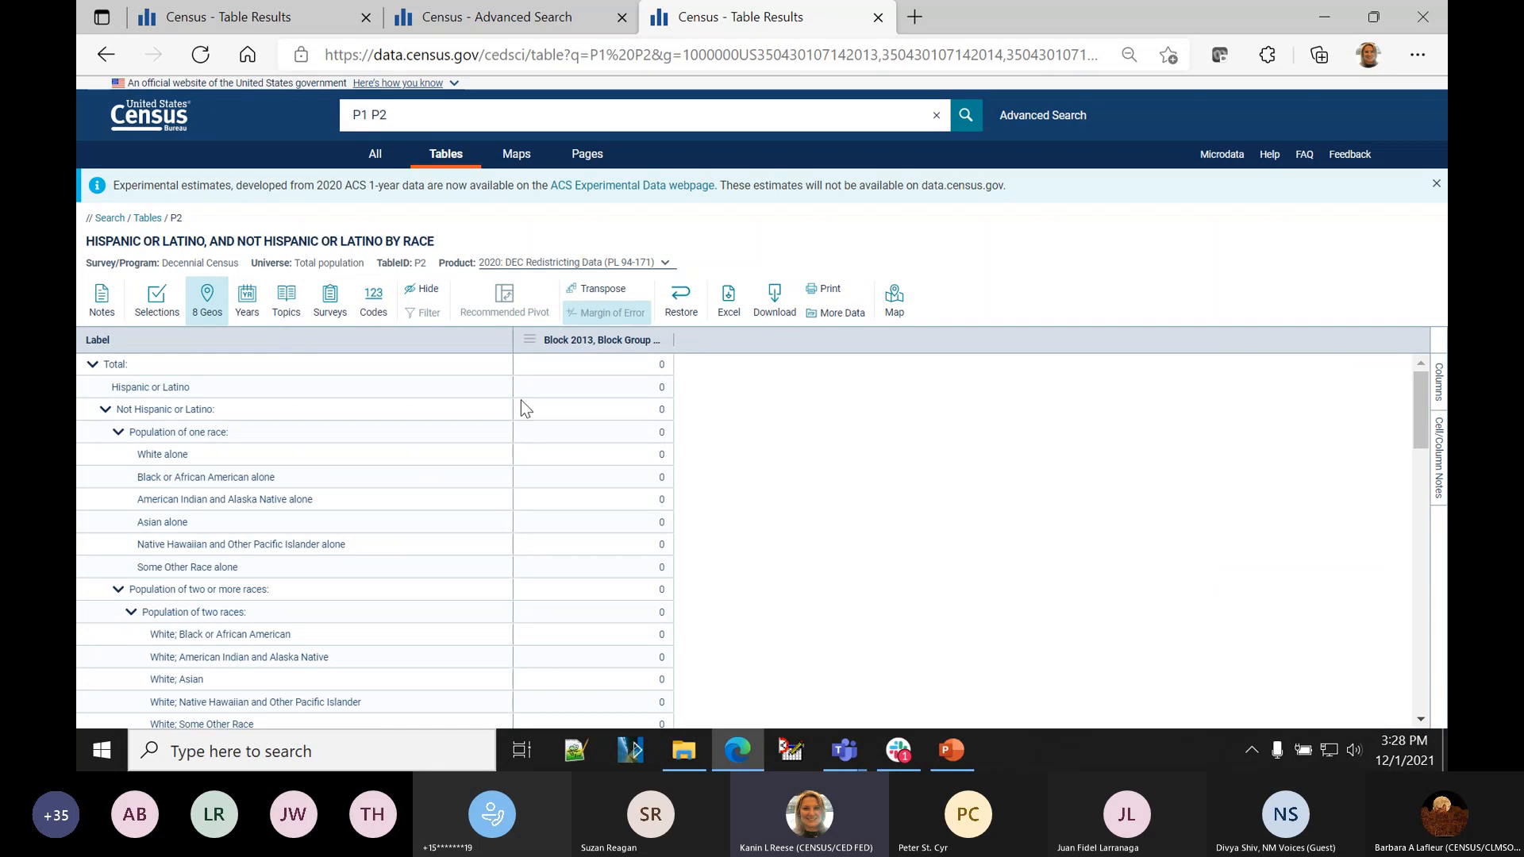
- Open the print preview of the Block 2013 table, choosing to print anyway, and expand the additional print settings
left_click(826, 290)
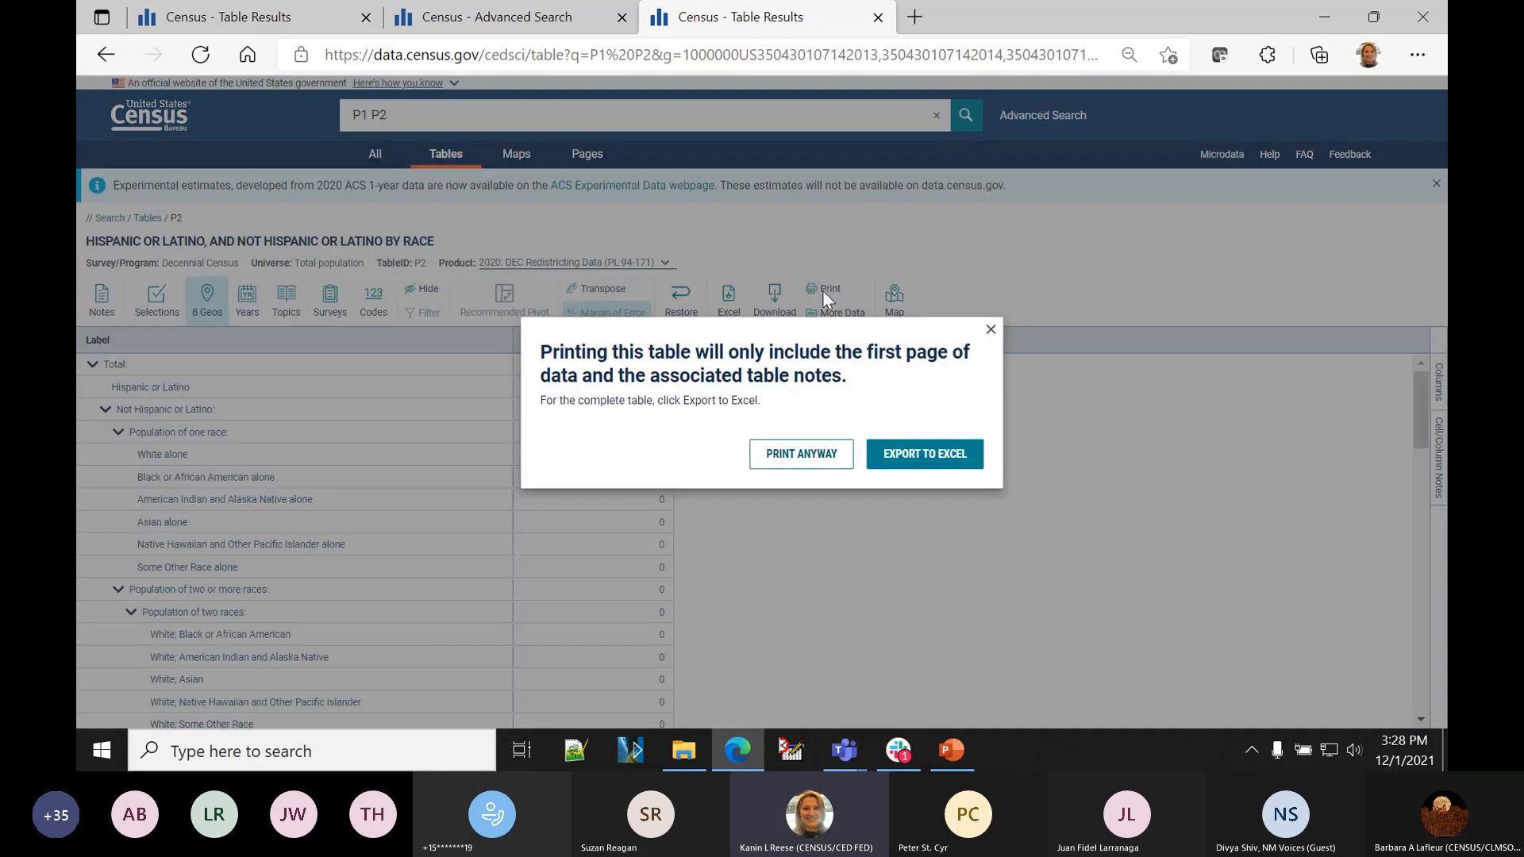
left_click(799, 461)
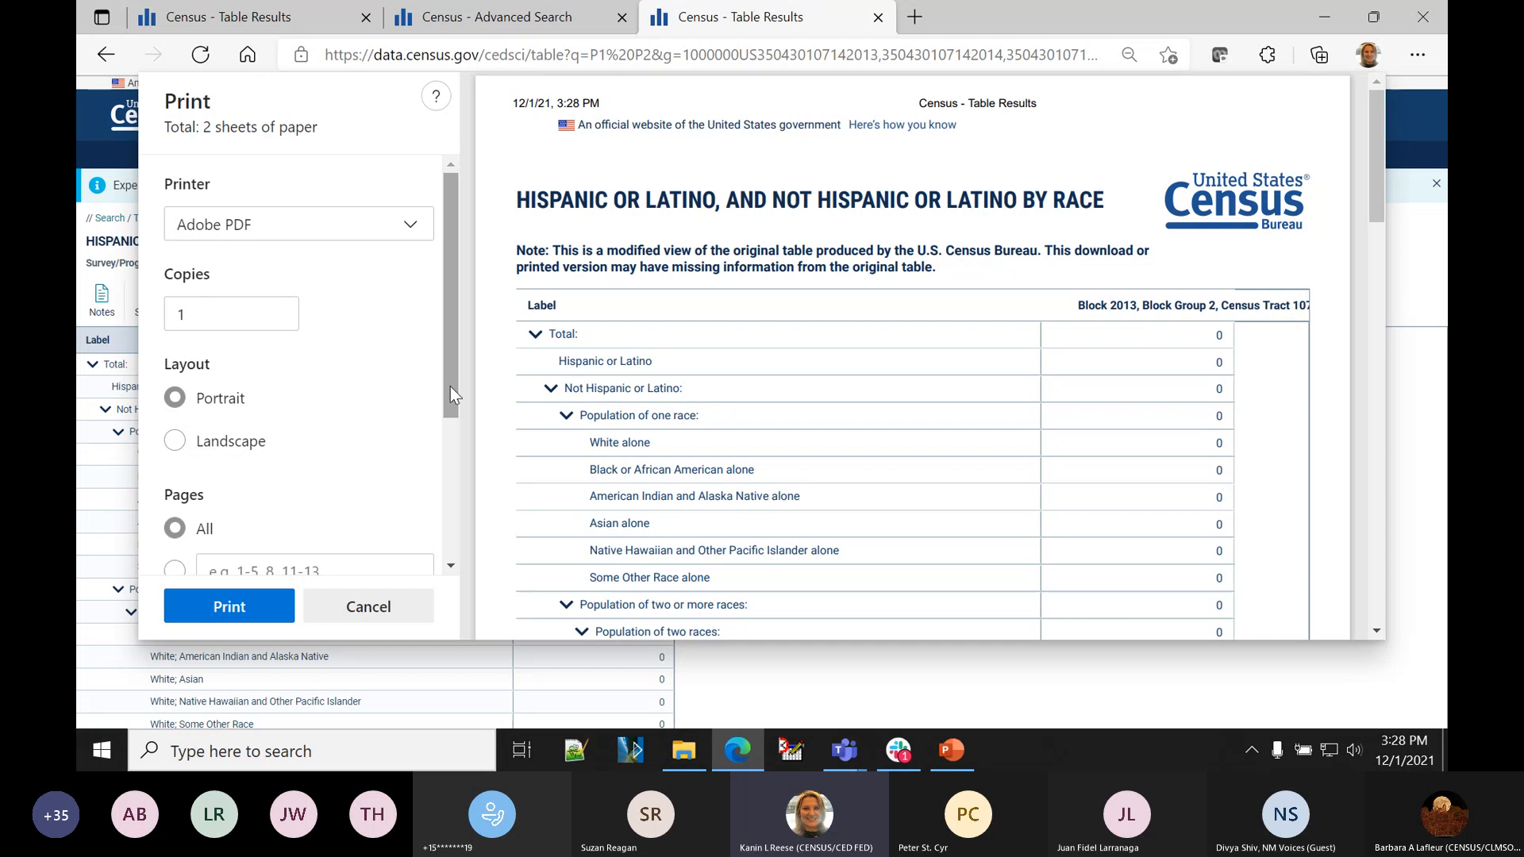
left_click_drag(450, 387, 455, 536)
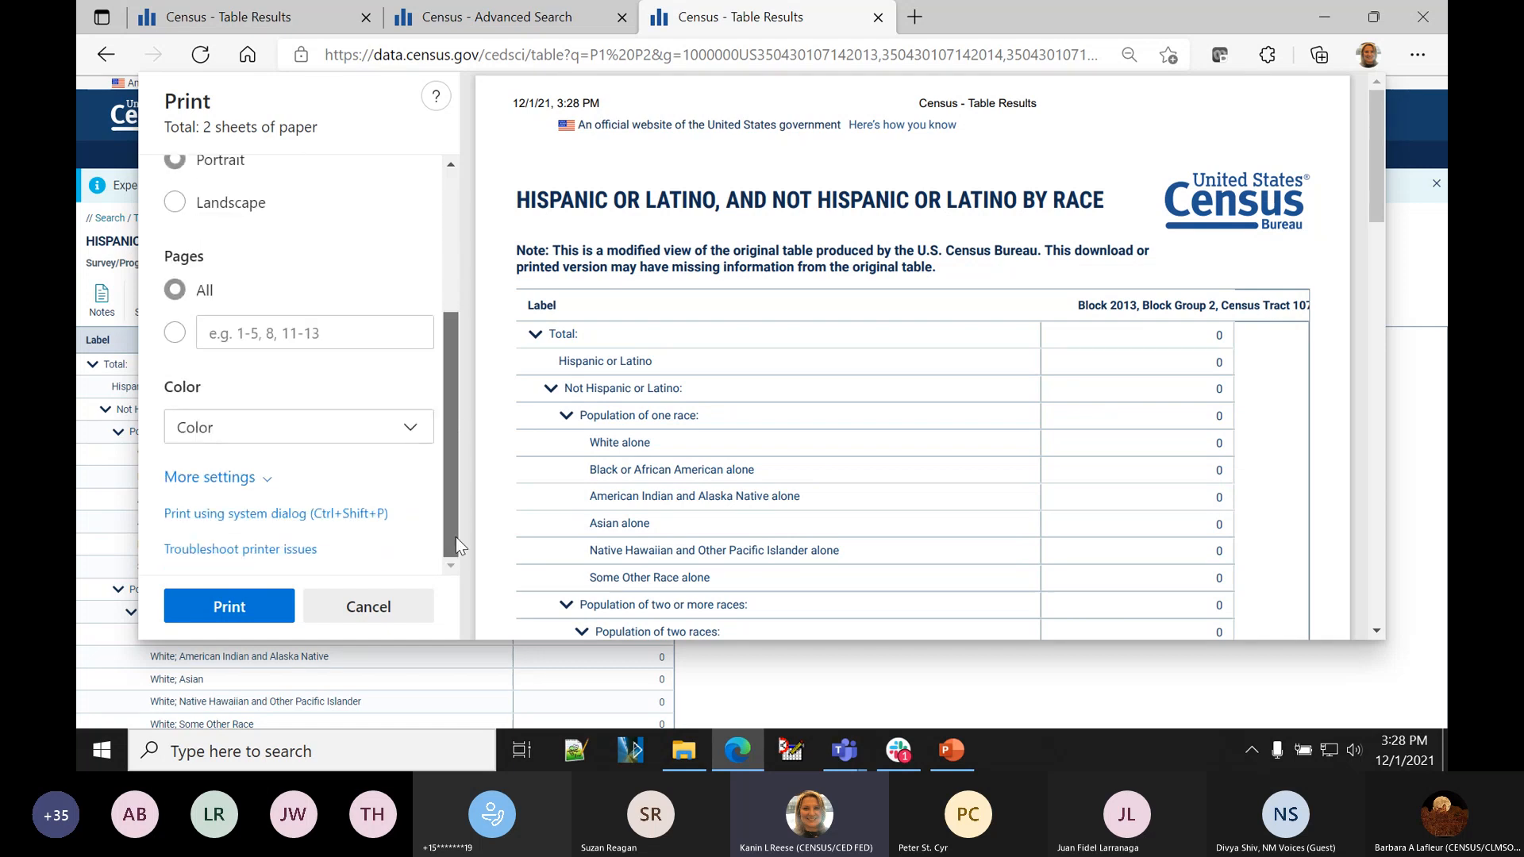
left_click(220, 477)
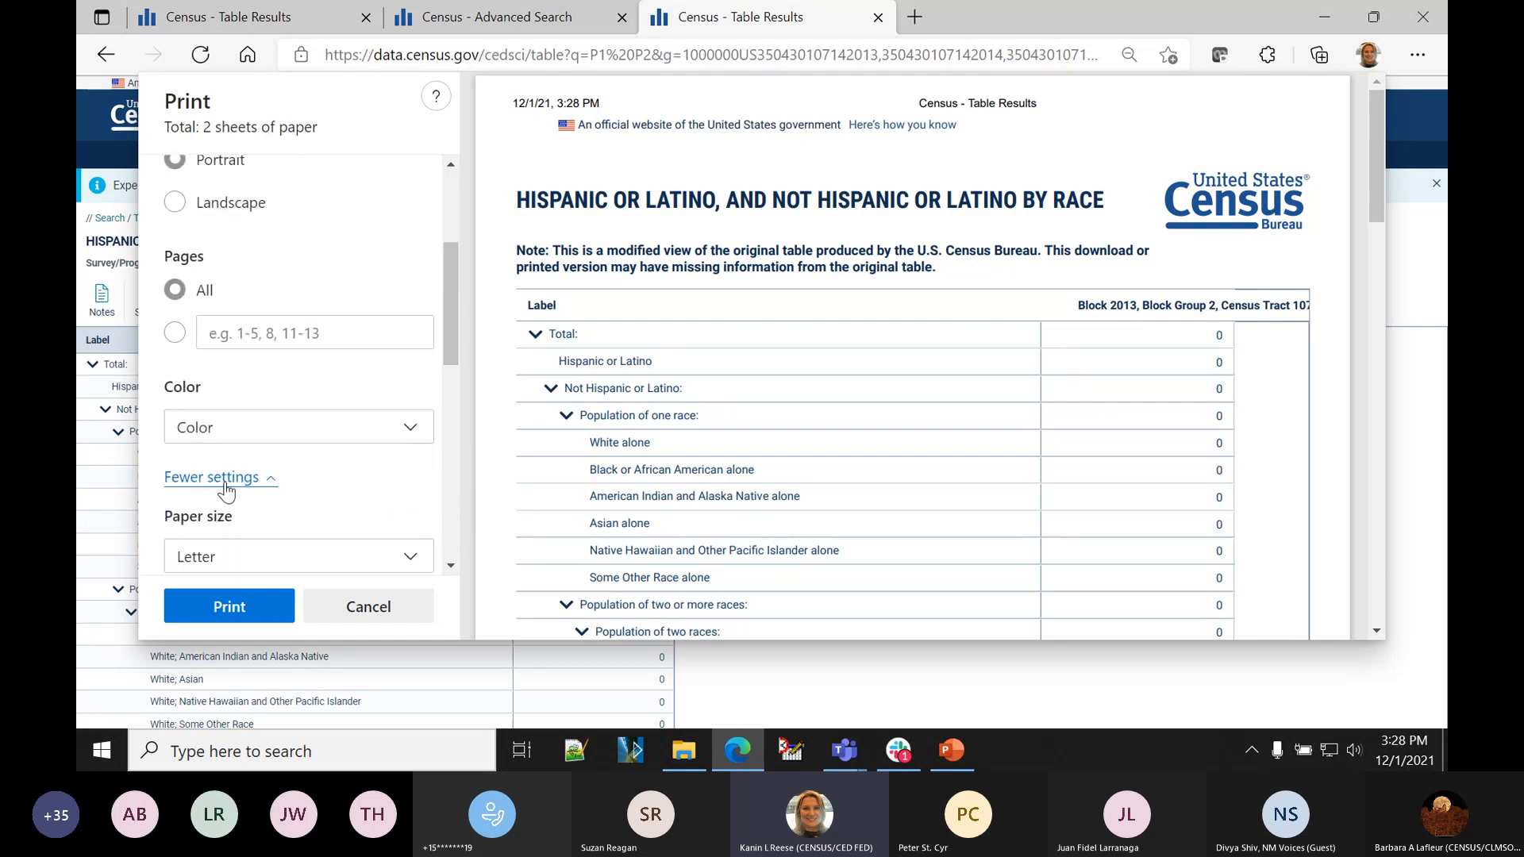
scroll(346, 512, "down", 3)
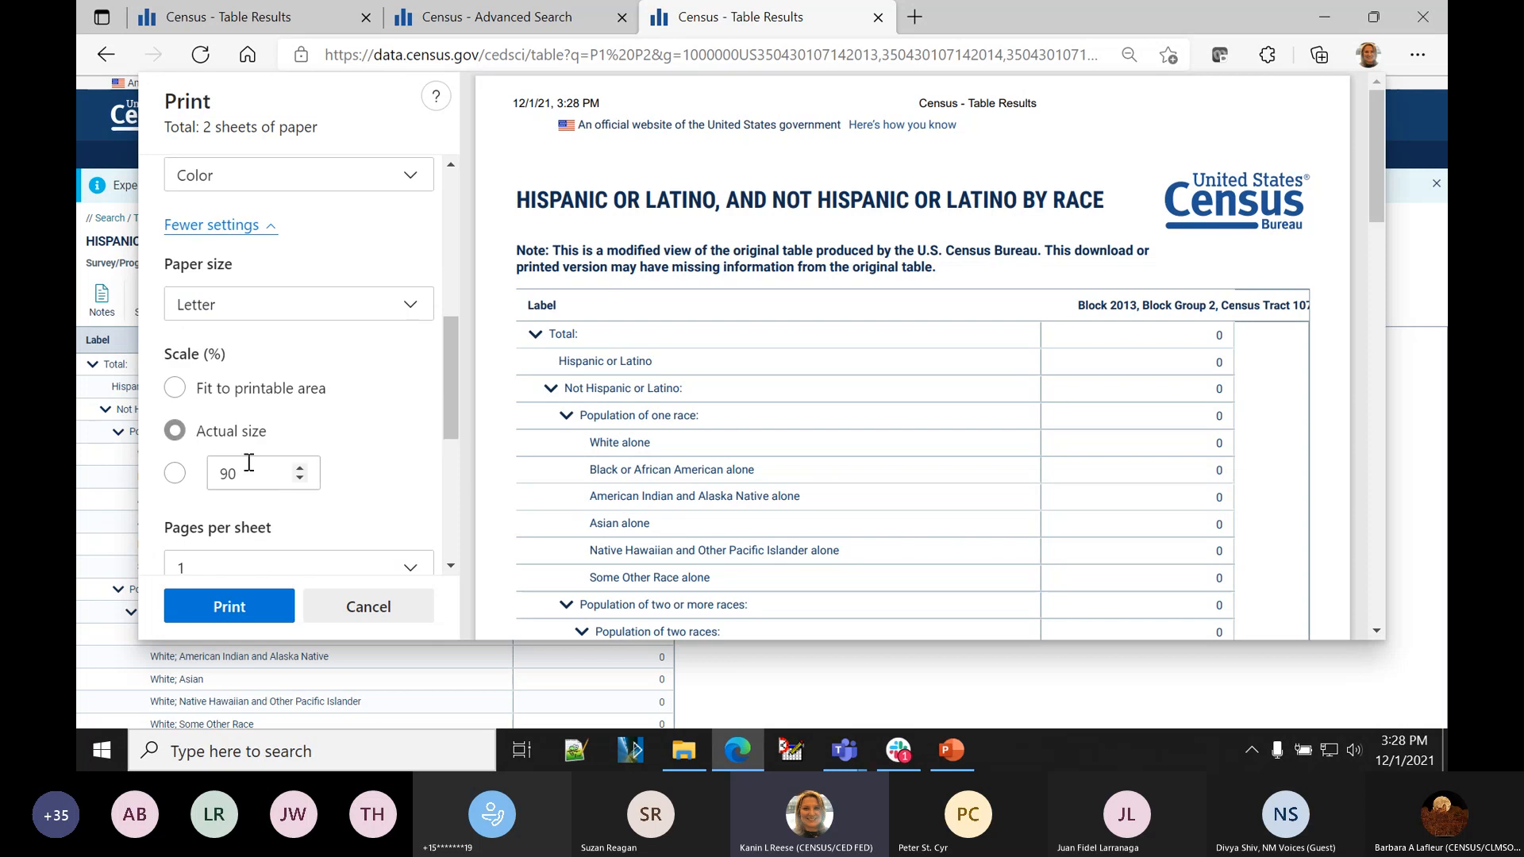
- Switch the print scale from actual size to a custom value and set it to 80 percent
left_click(175, 474)
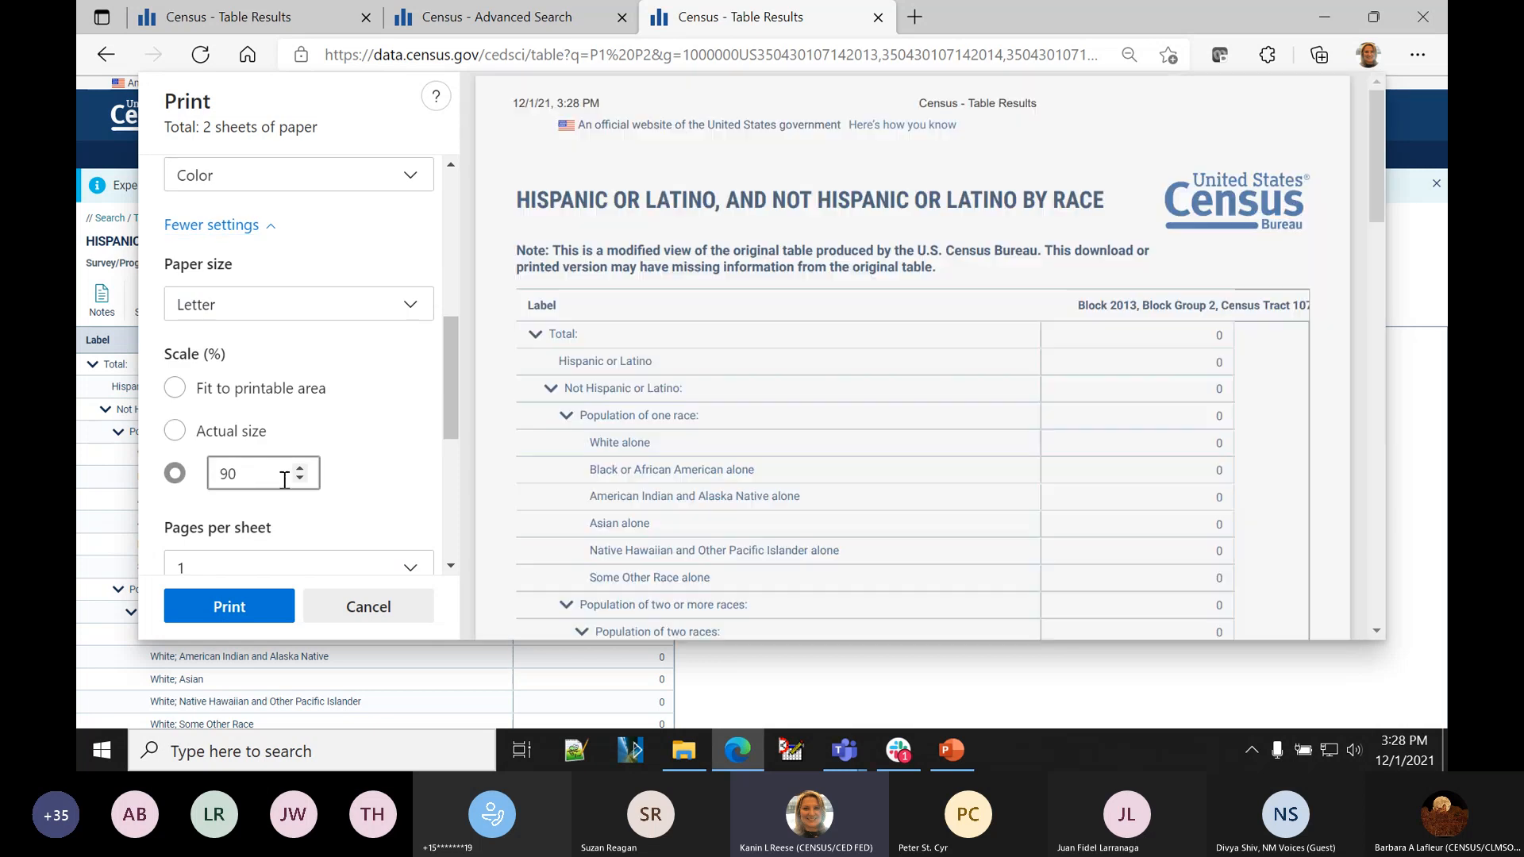
left_click(300, 479)
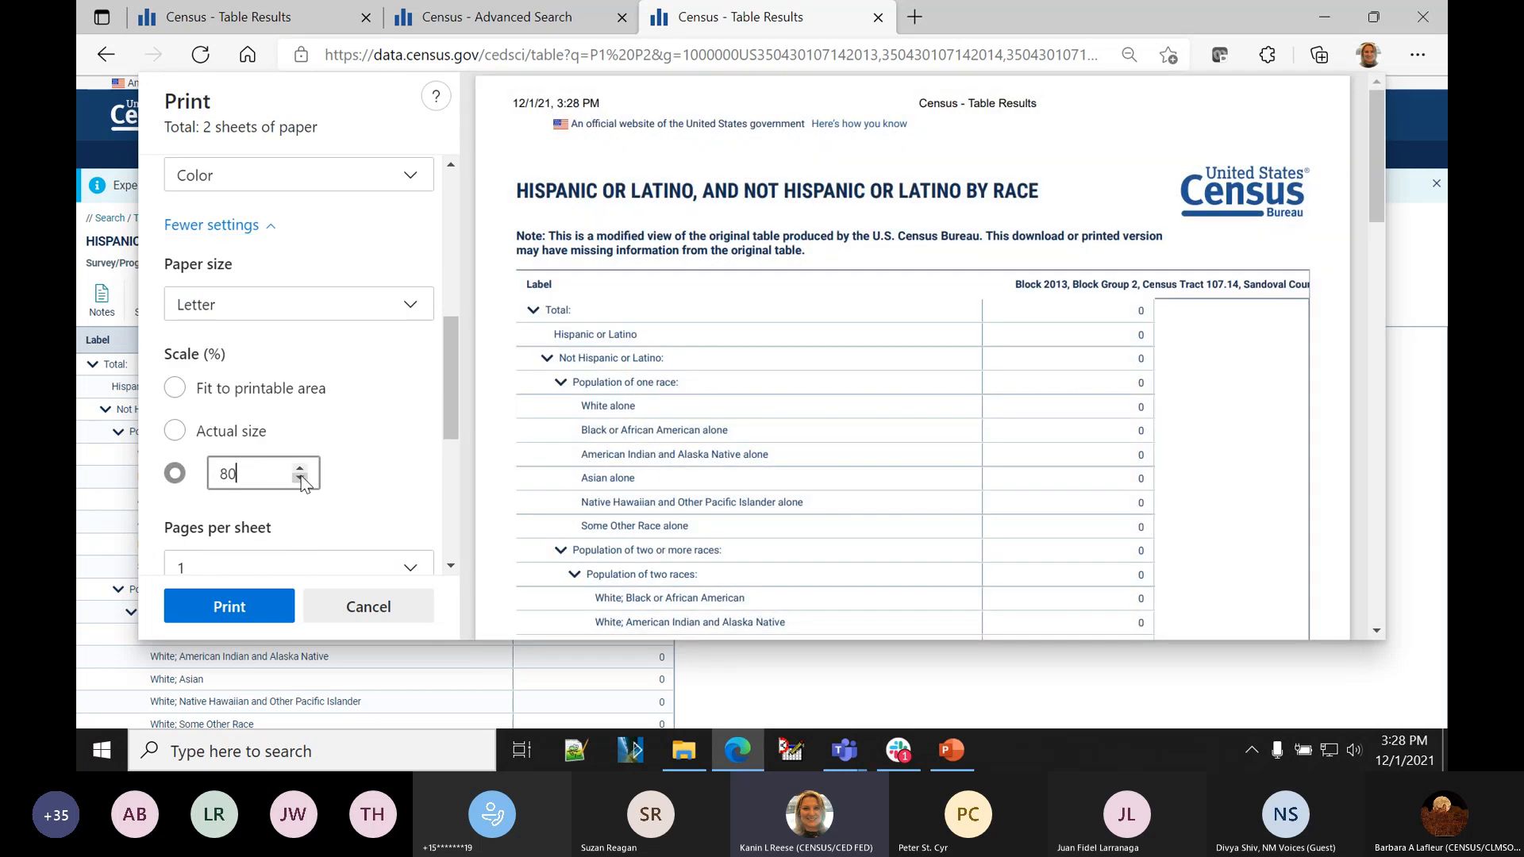
left_click(301, 478)
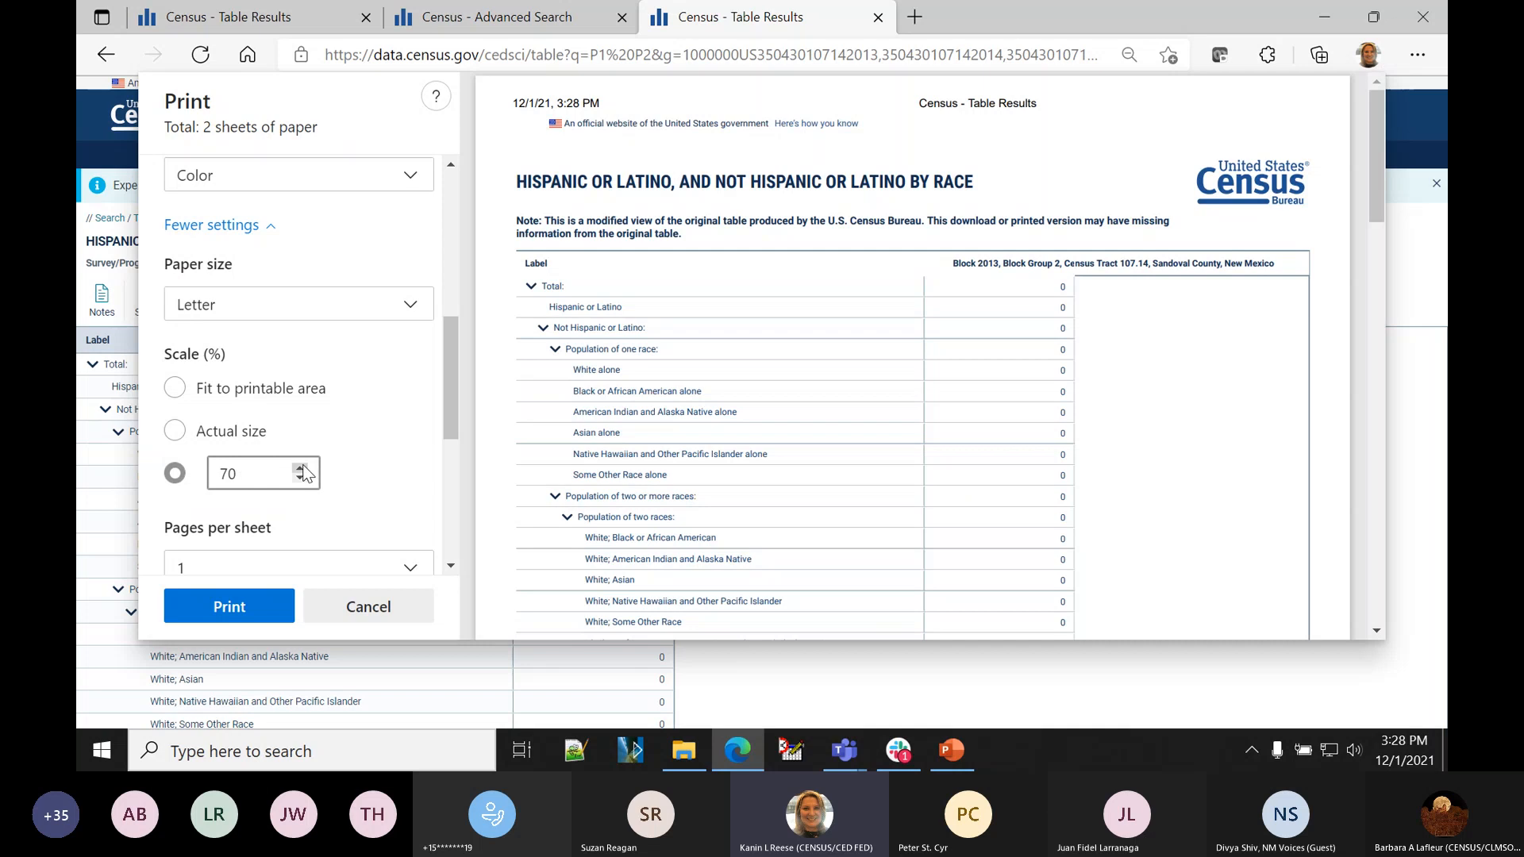
left_click(300, 469)
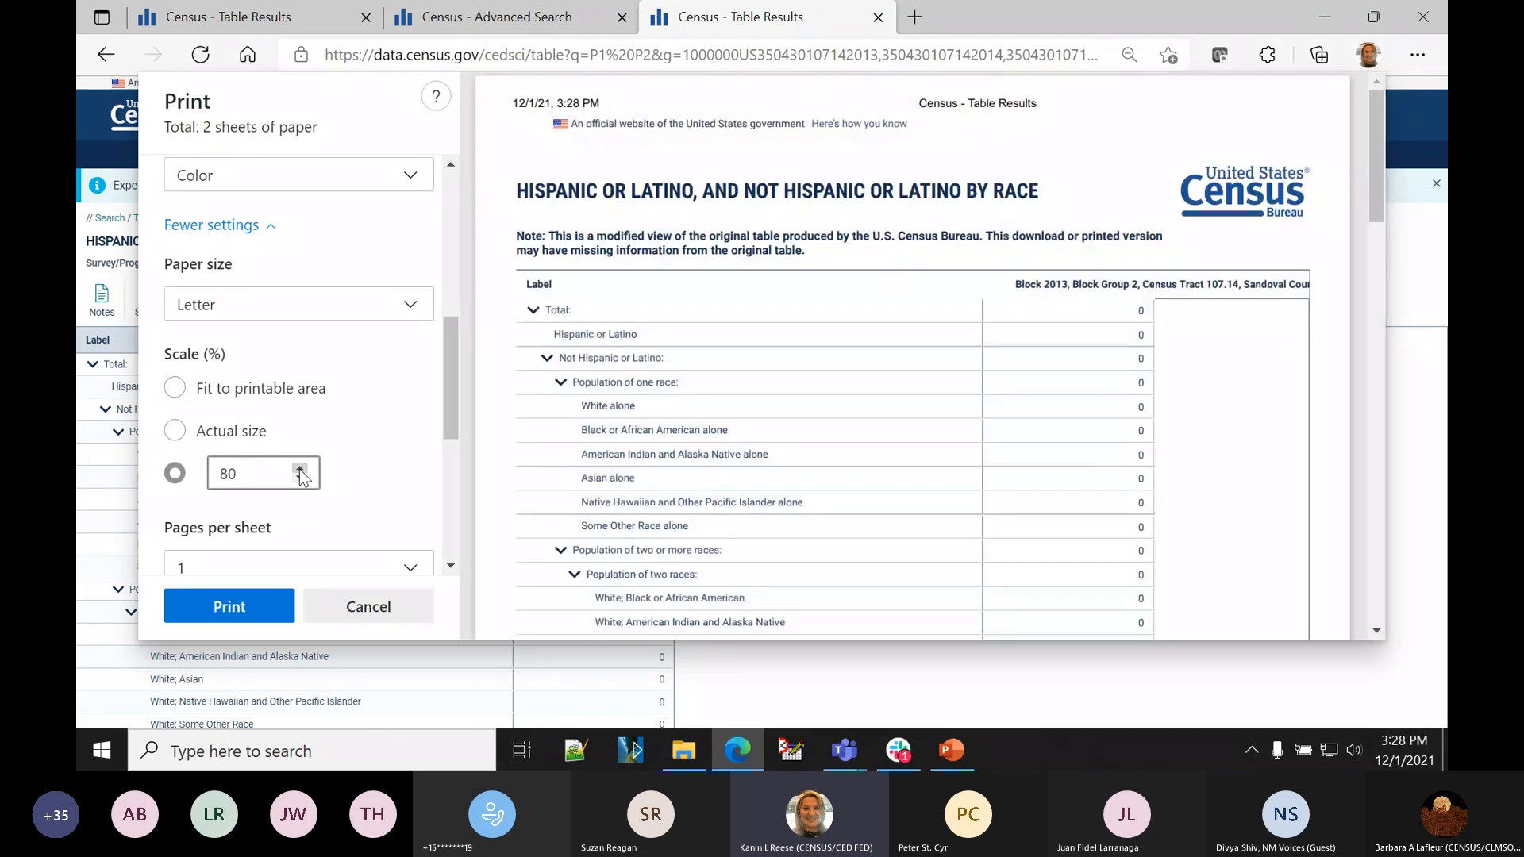
- Set the print scale to 90 percent, review the first preview page and close the print dialog without printing
left_click(300, 468)
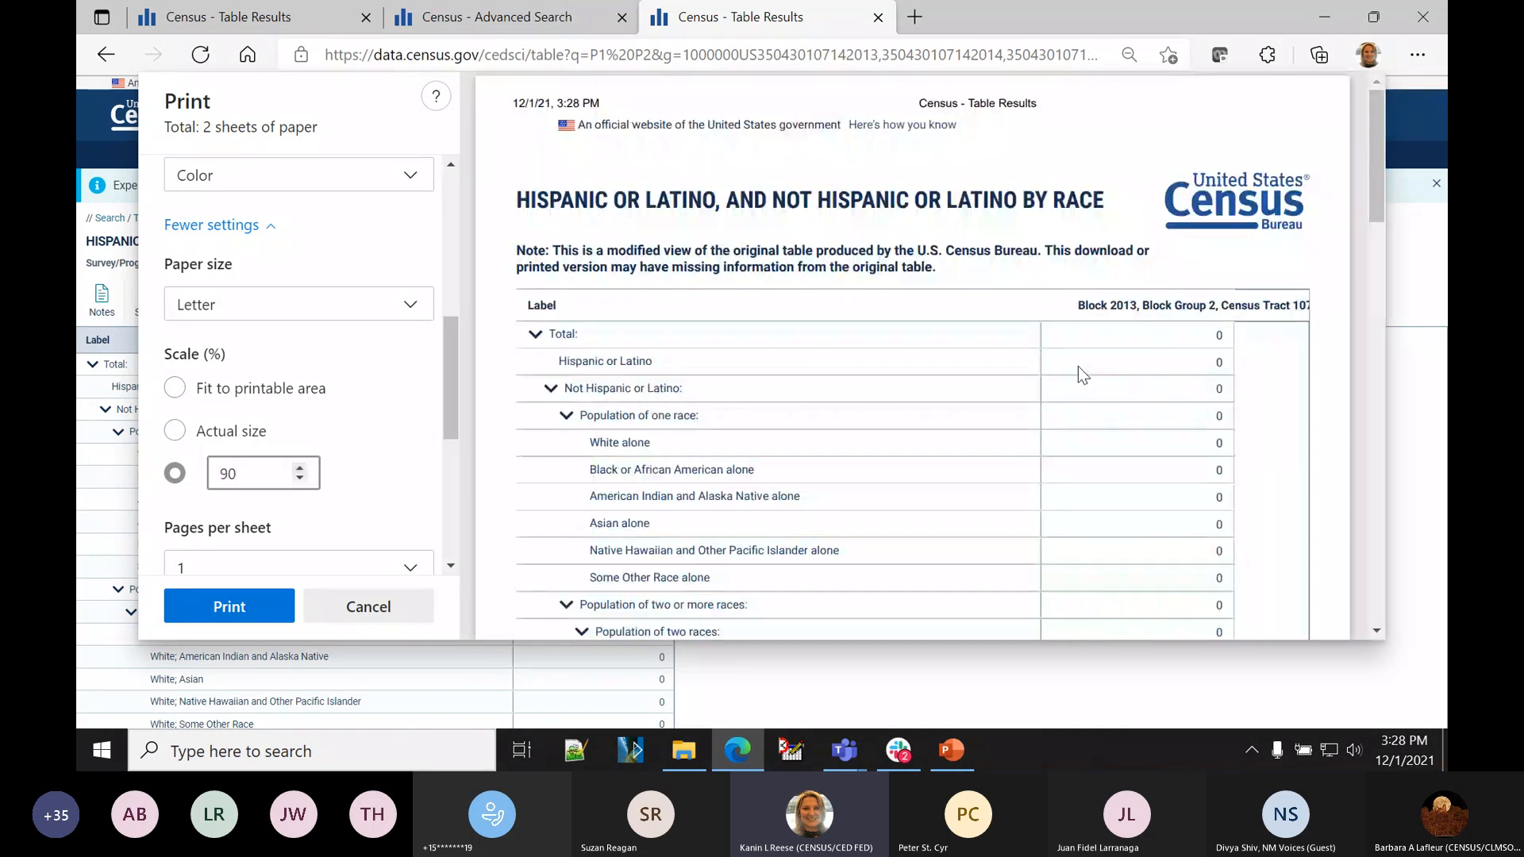
scroll(941, 423, "down", 4)
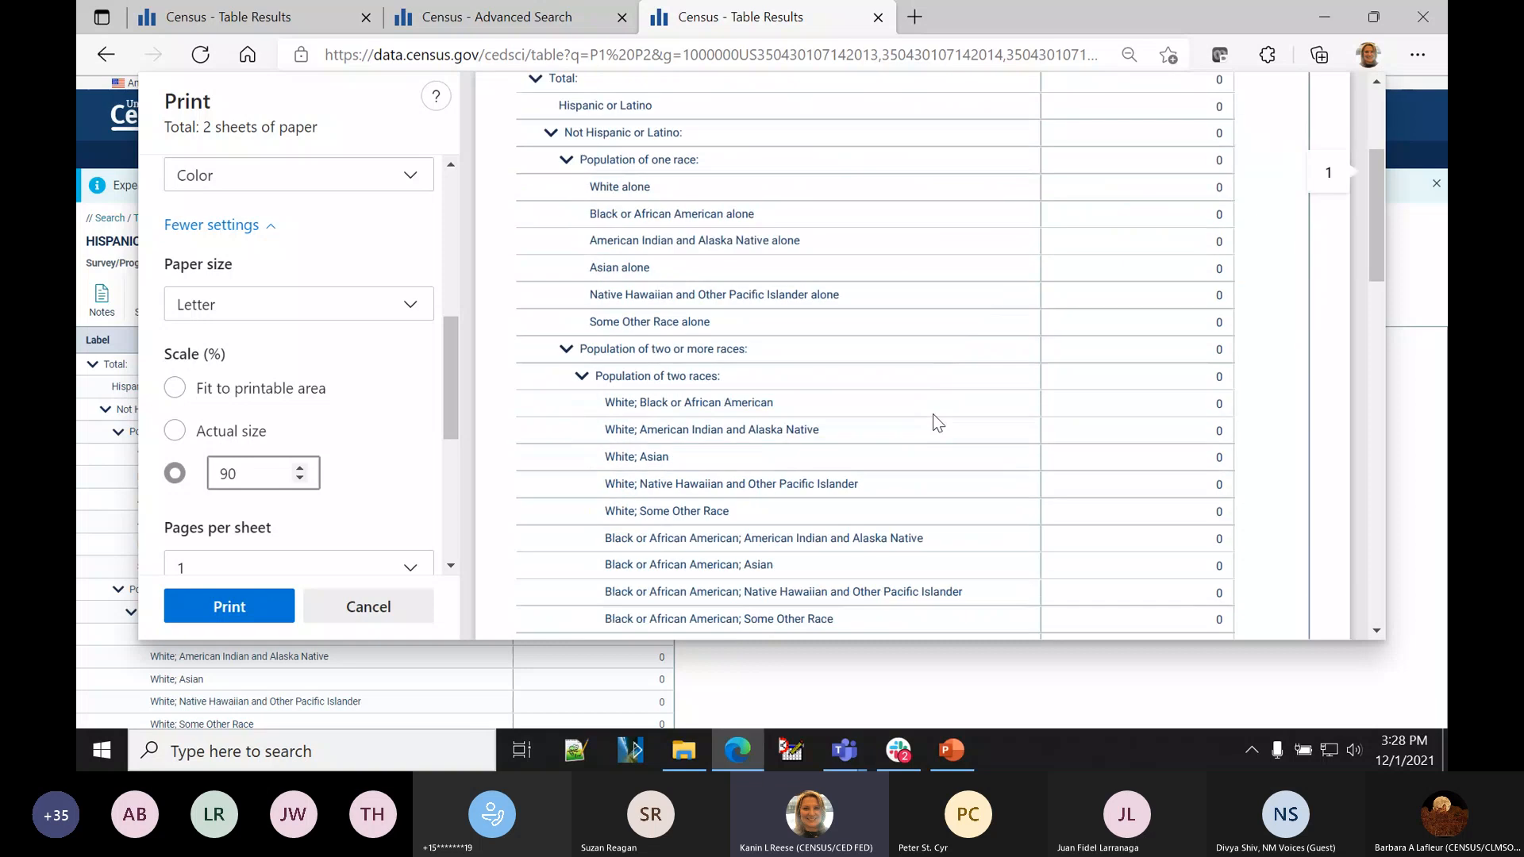
scroll(921, 421, "down", 4)
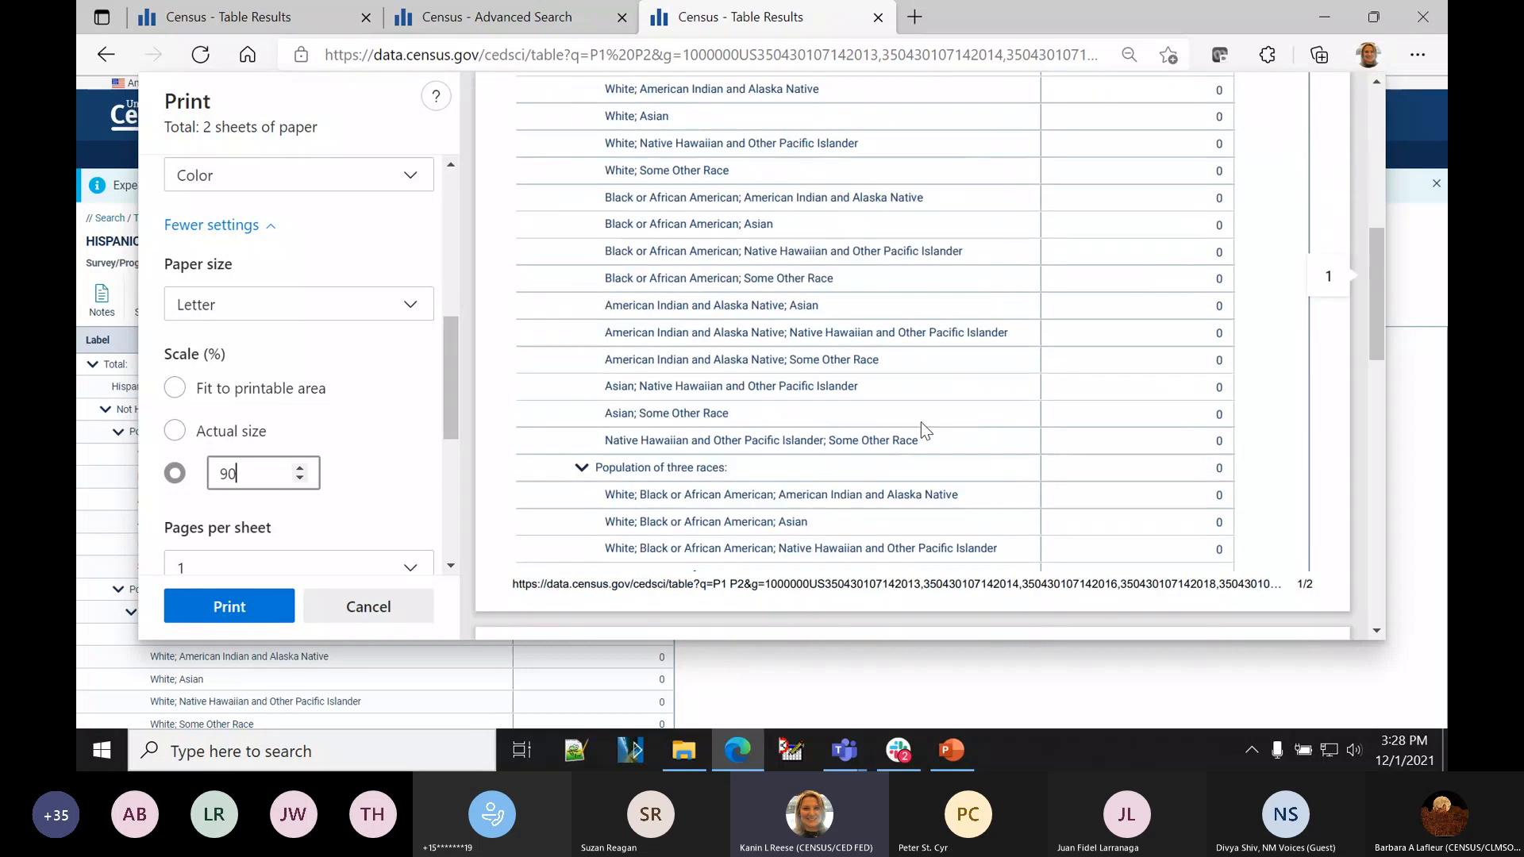
scroll(994, 424, "down", 2)
scroll(1001, 421, "up", 4)
scroll(1001, 427, "up", 5)
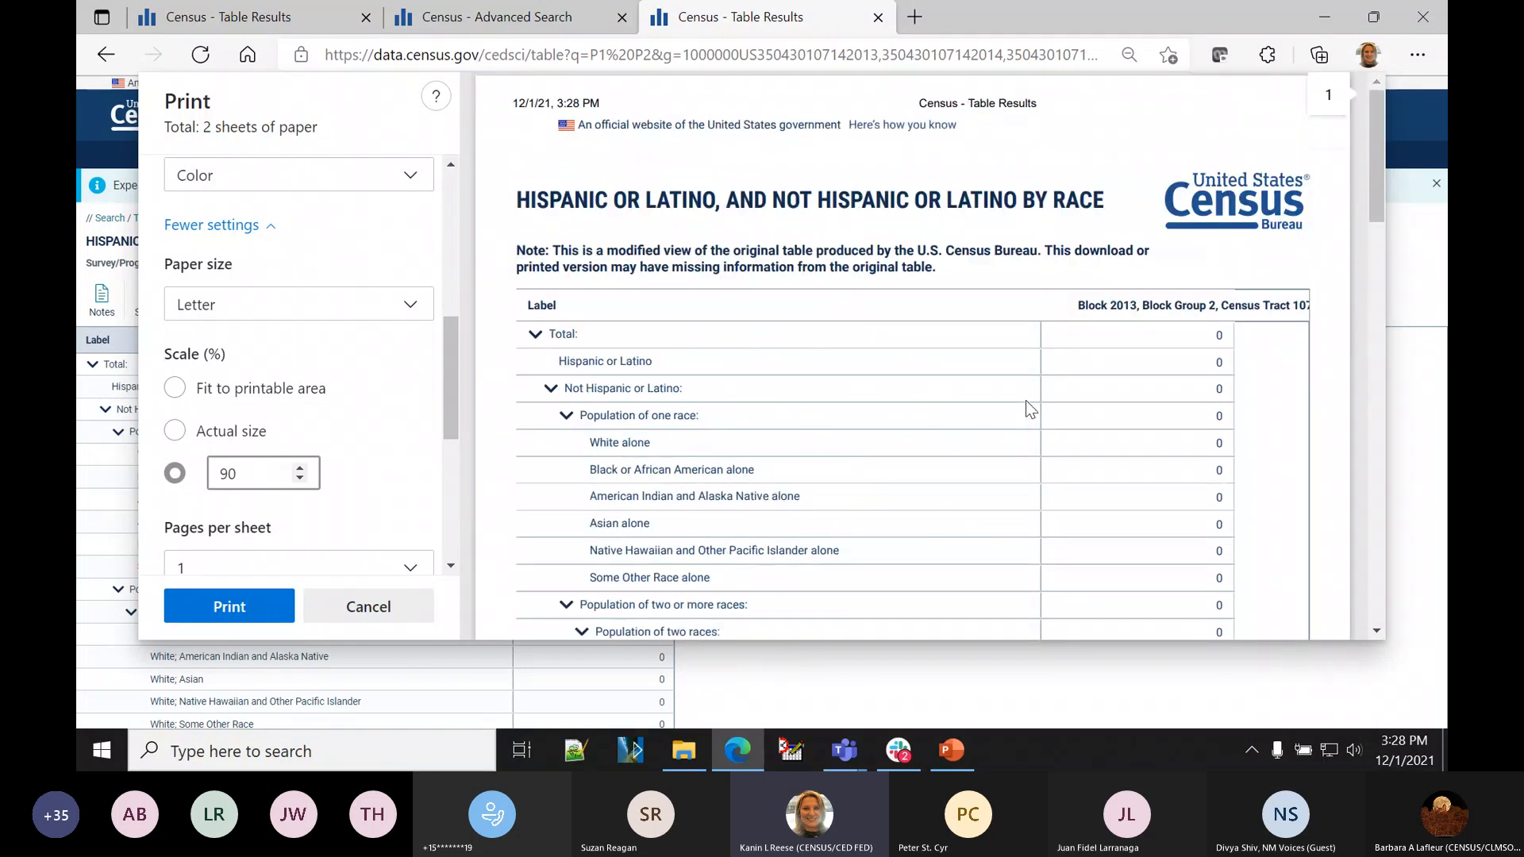
left_click(320, 607)
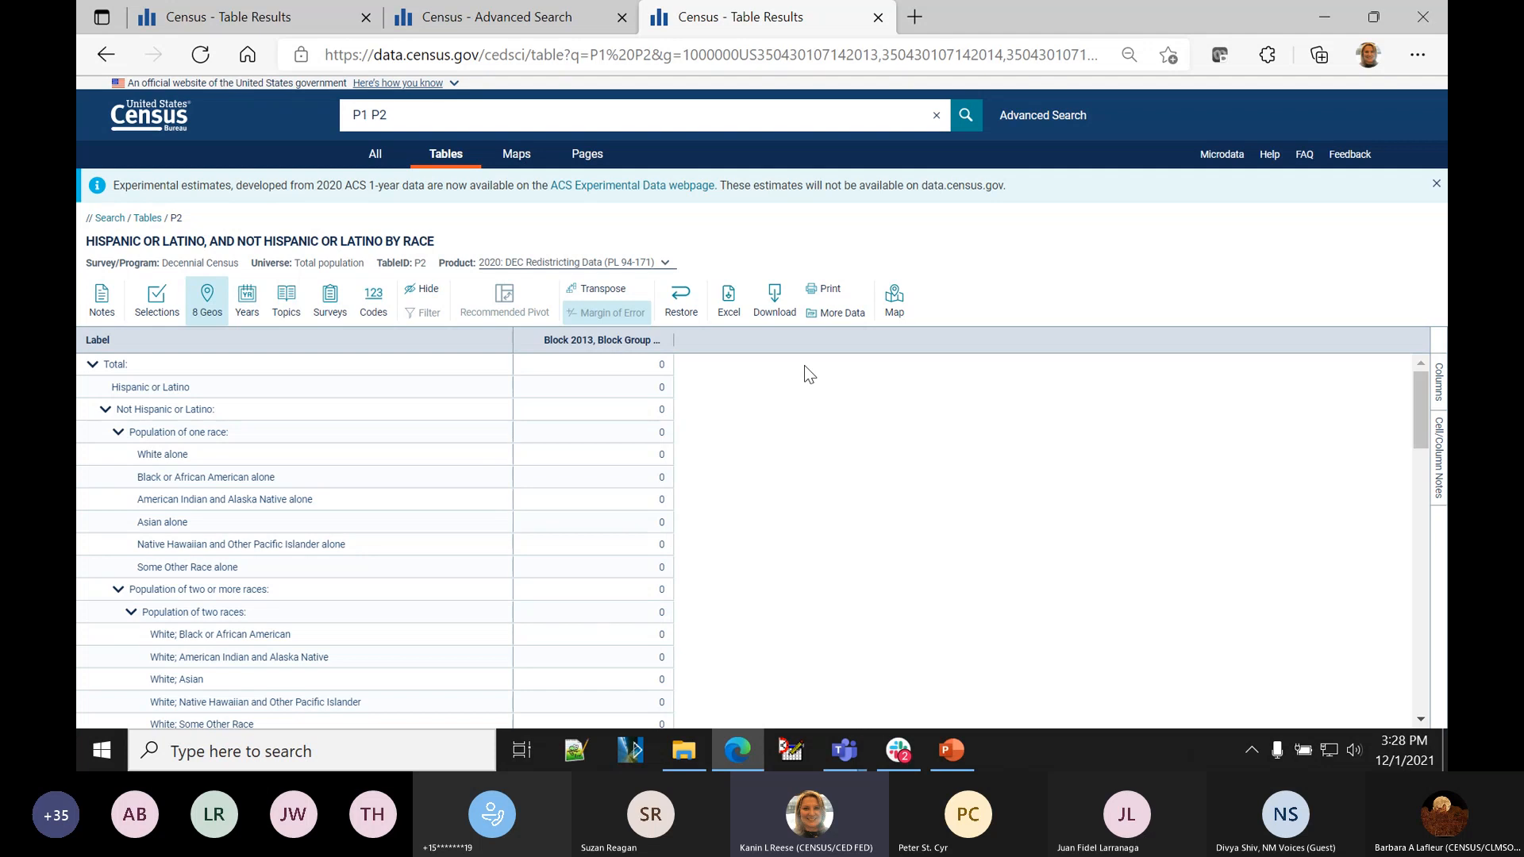
- Return to the data.census.gov home page and switch to the PowerPoint presentation to display slide 21
left_click(150, 115)
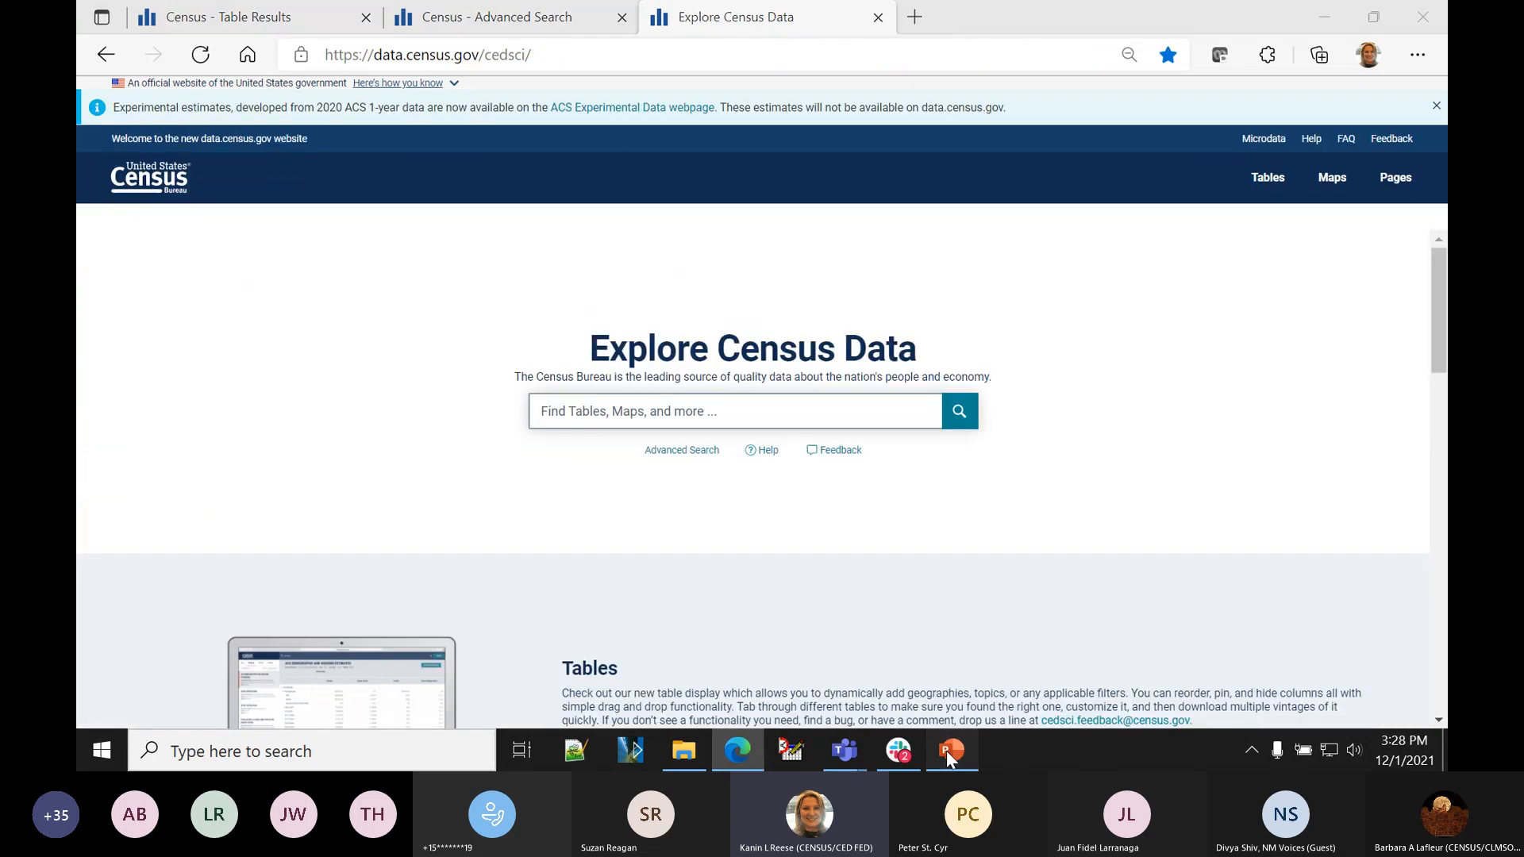
left_click(949, 750)
scroll(141, 575, "down", 3)
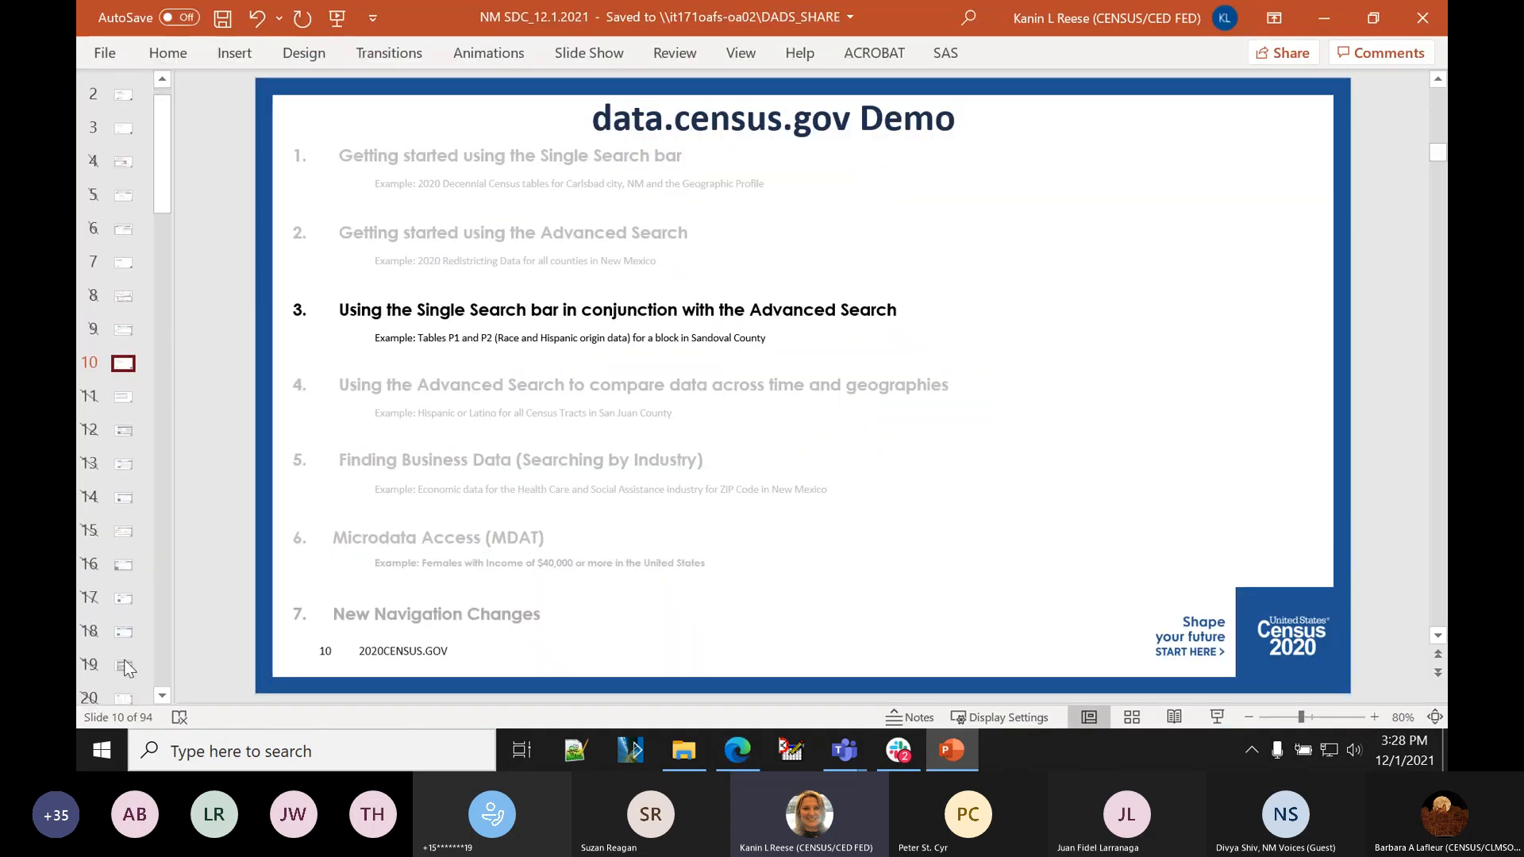
scroll(137, 627, "down", 2)
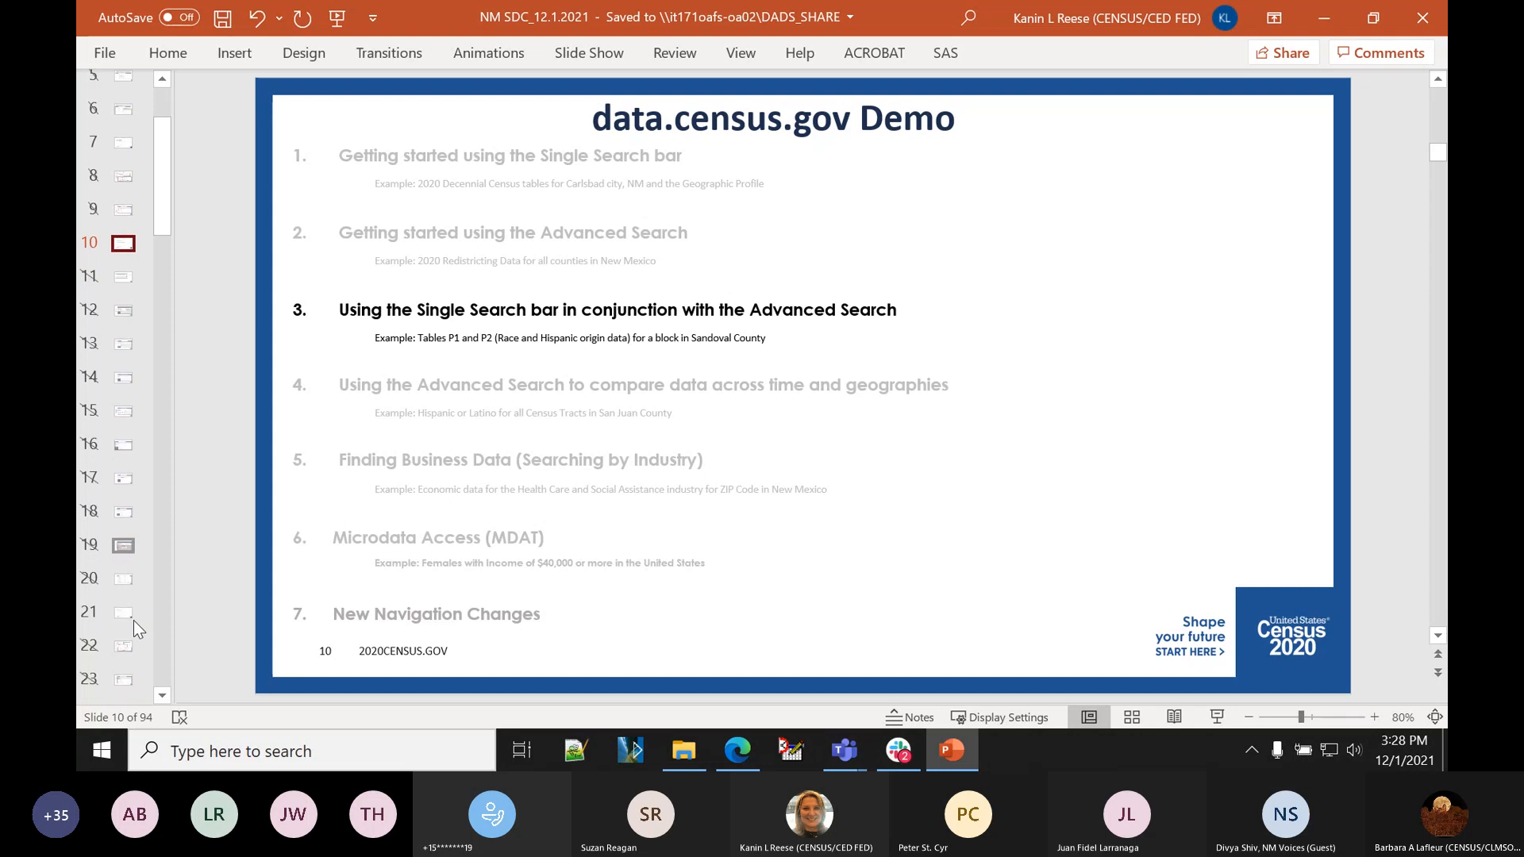
left_click(121, 614)
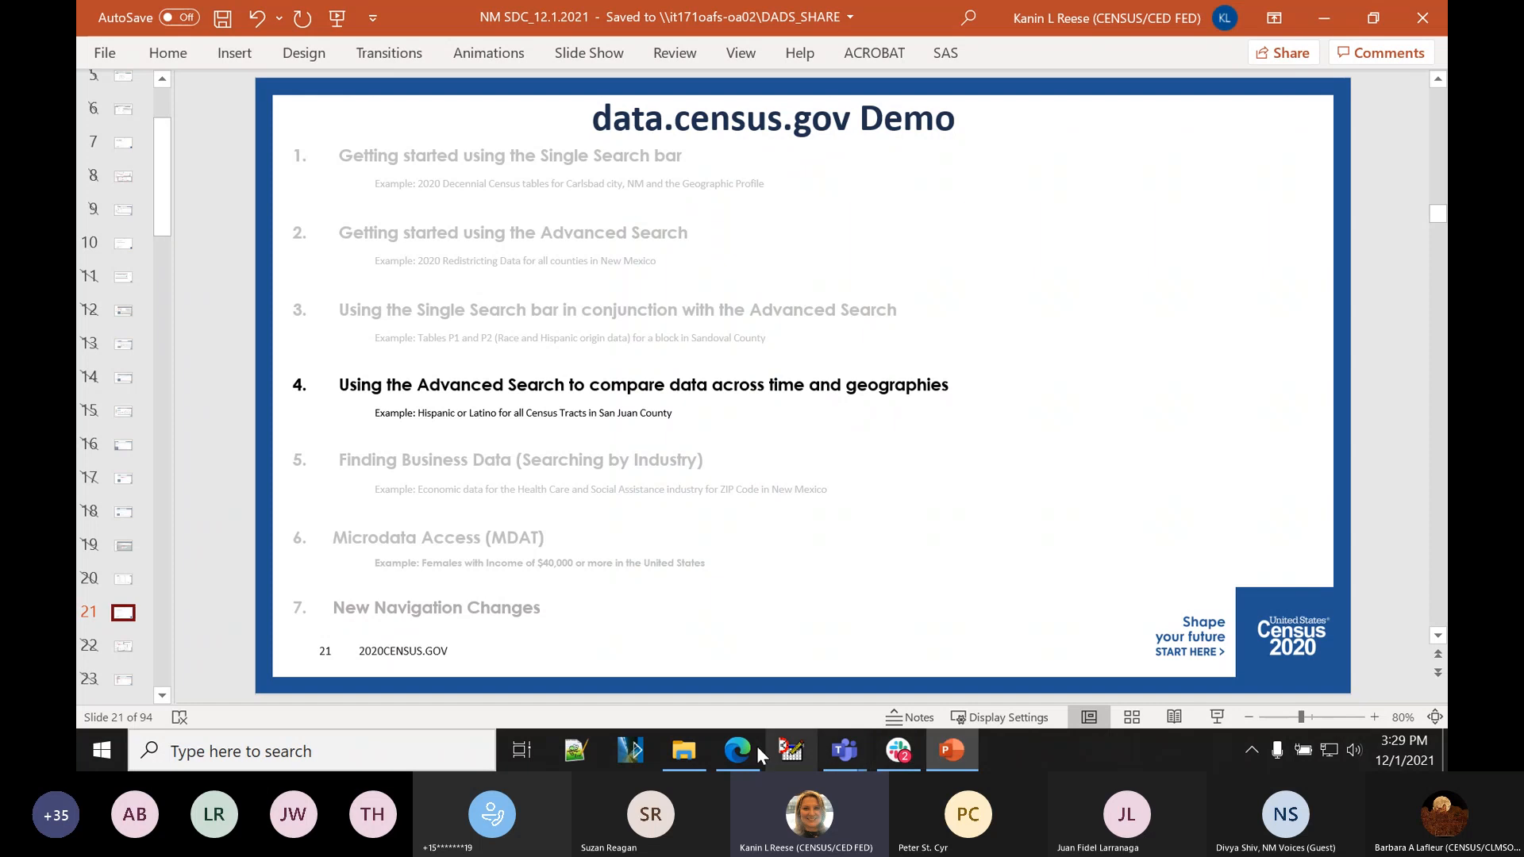
- Switch back to the Edge browser, open the Advanced Search page and dismiss the experimental estimates notice
left_click(730, 756)
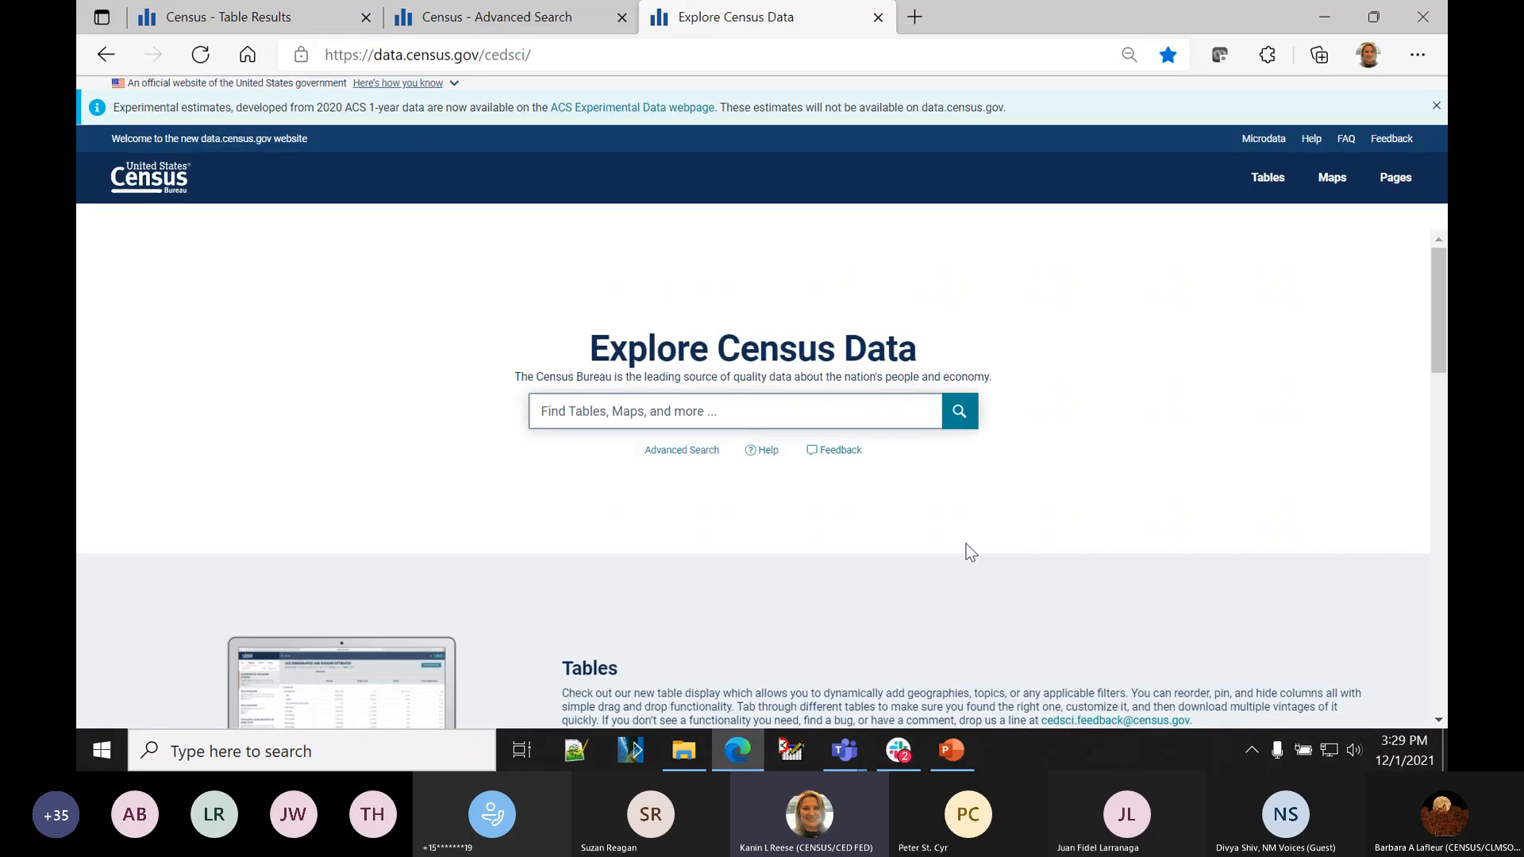
left_click(687, 450)
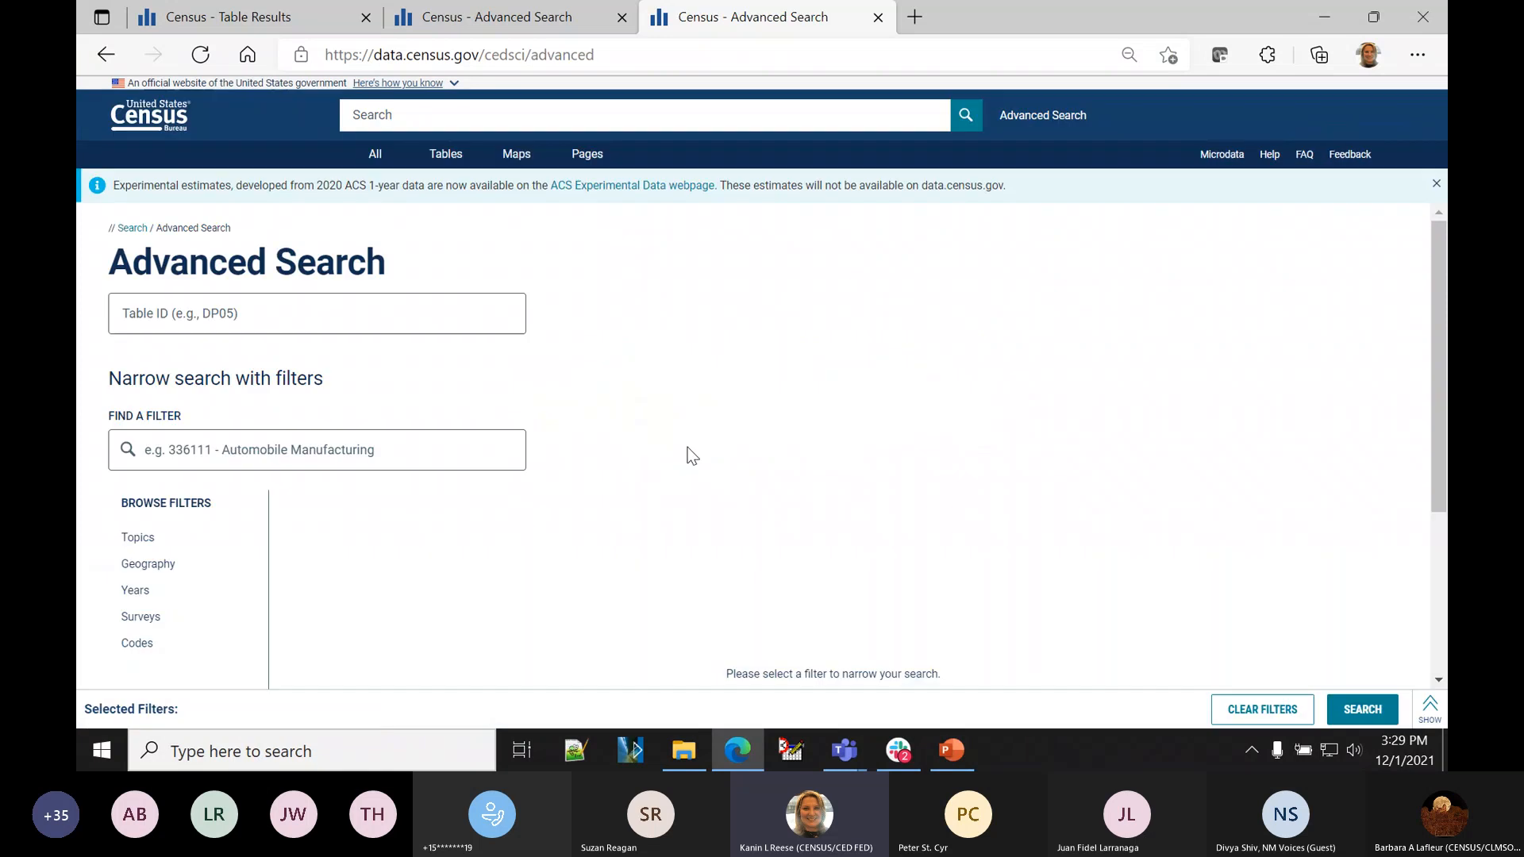
left_click(1436, 184)
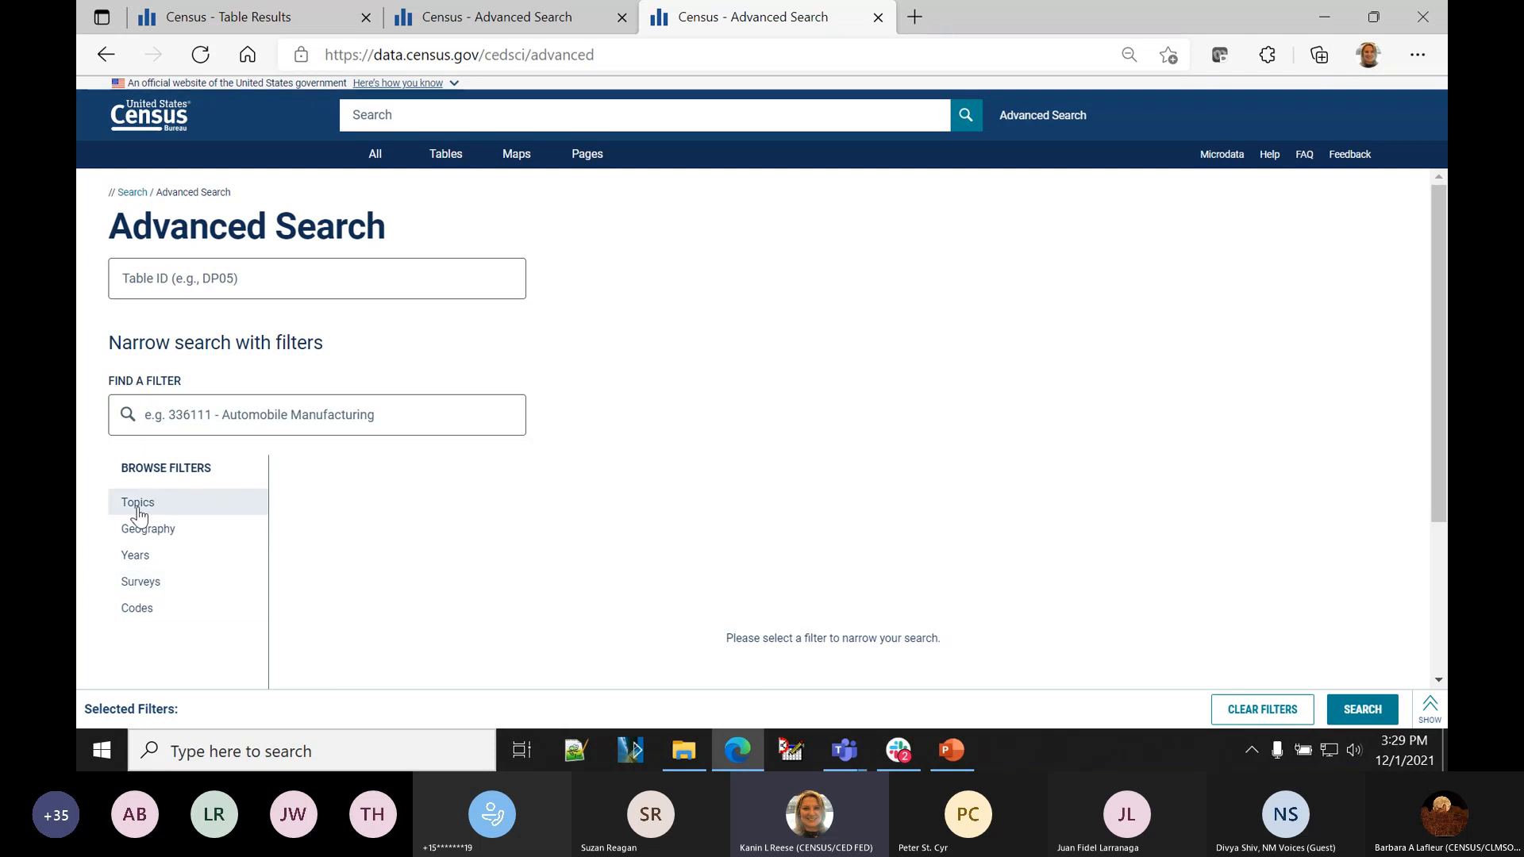
- Browse the topic filters and add the general Hispanic or Latino filter under Race and Ethnicity
left_click(139, 508)
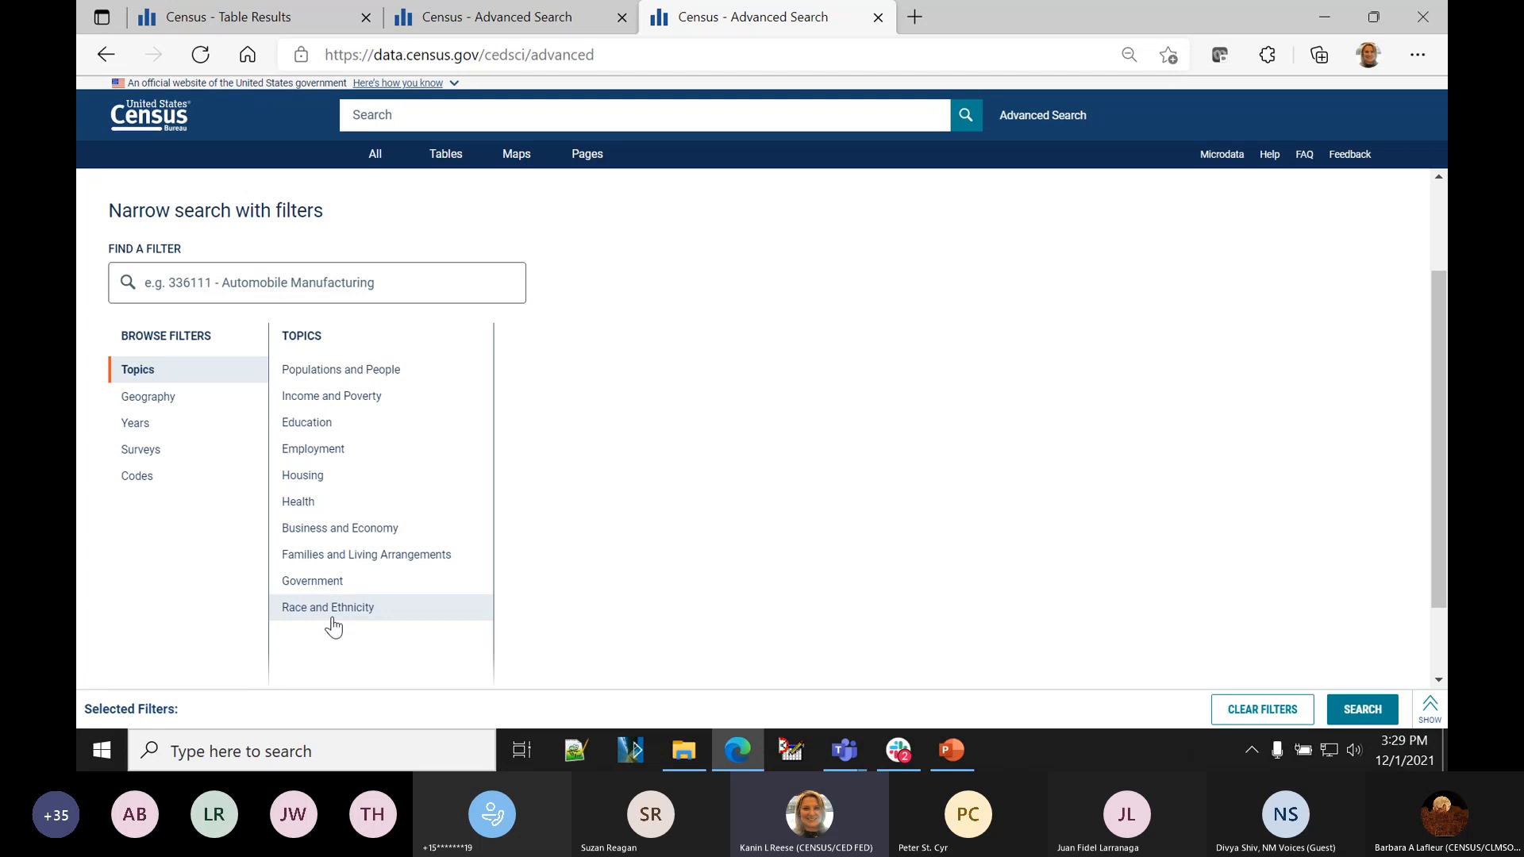
left_click(317, 448)
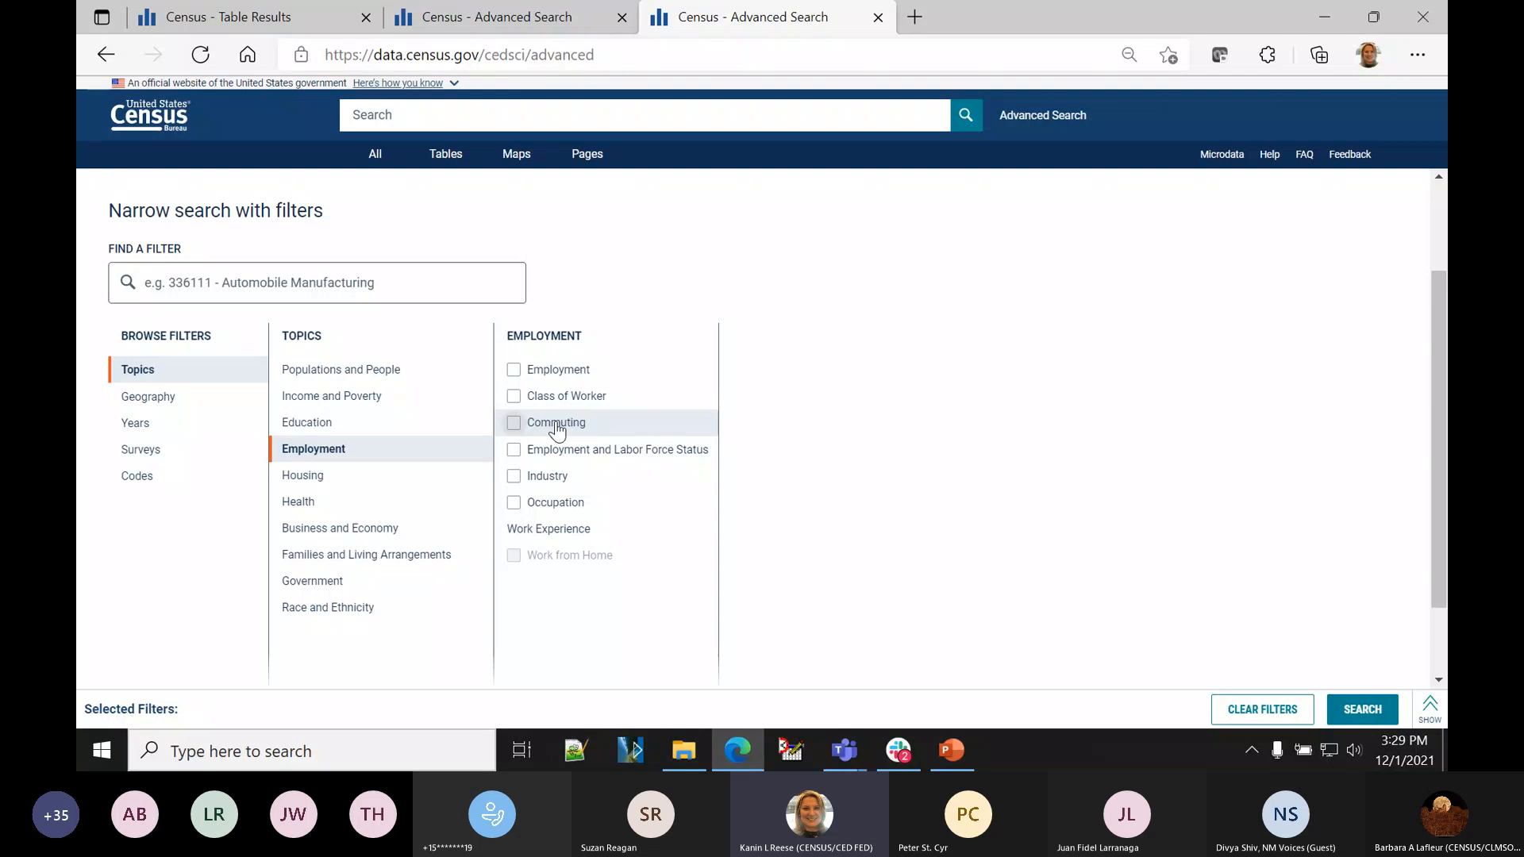
left_click(344, 379)
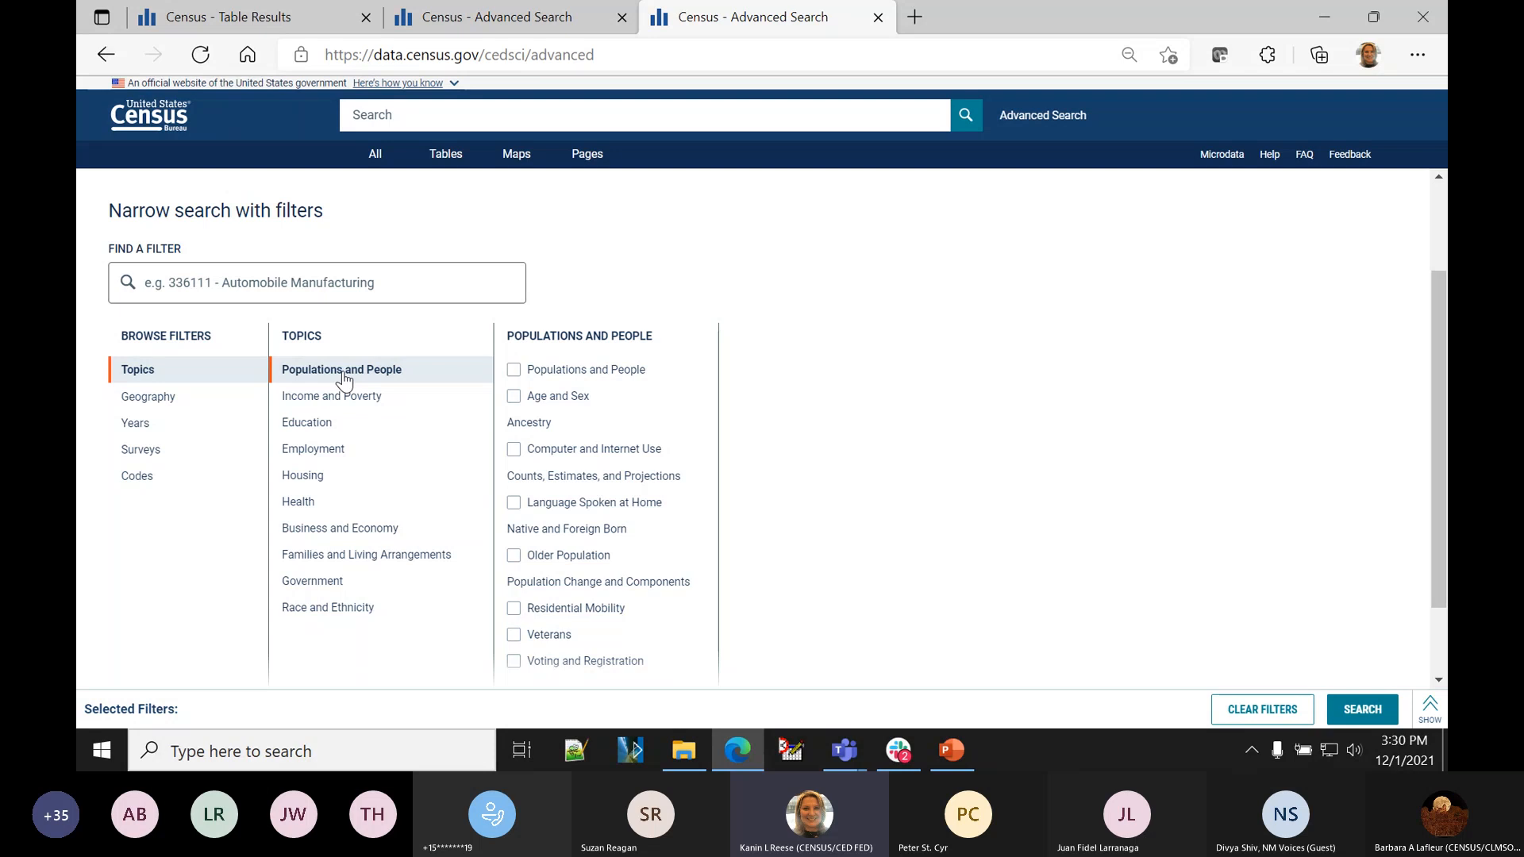
left_click(359, 620)
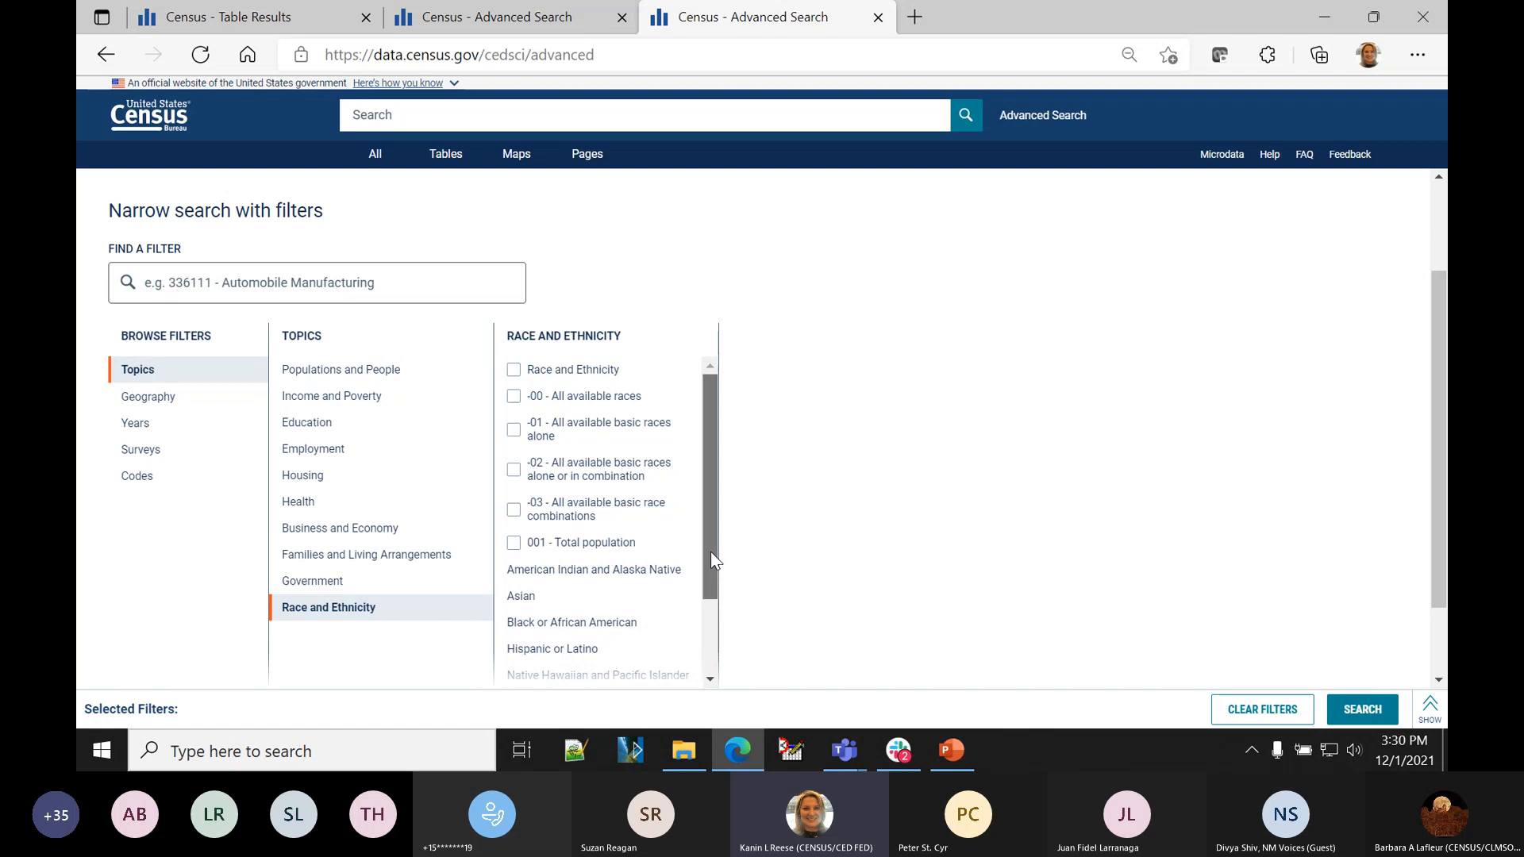
left_click_drag(711, 553, 723, 635)
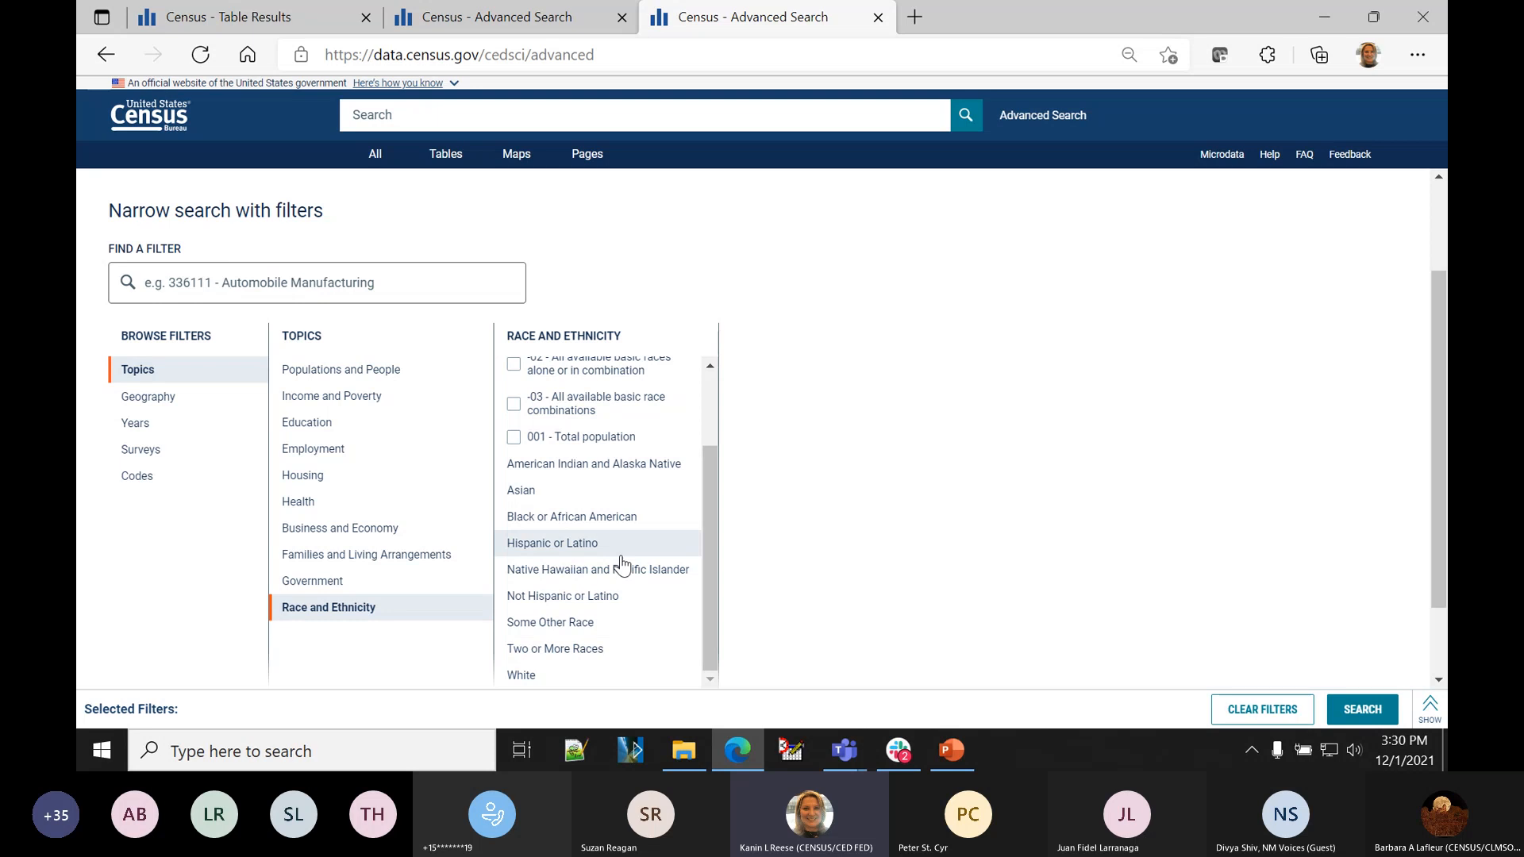
left_click(545, 554)
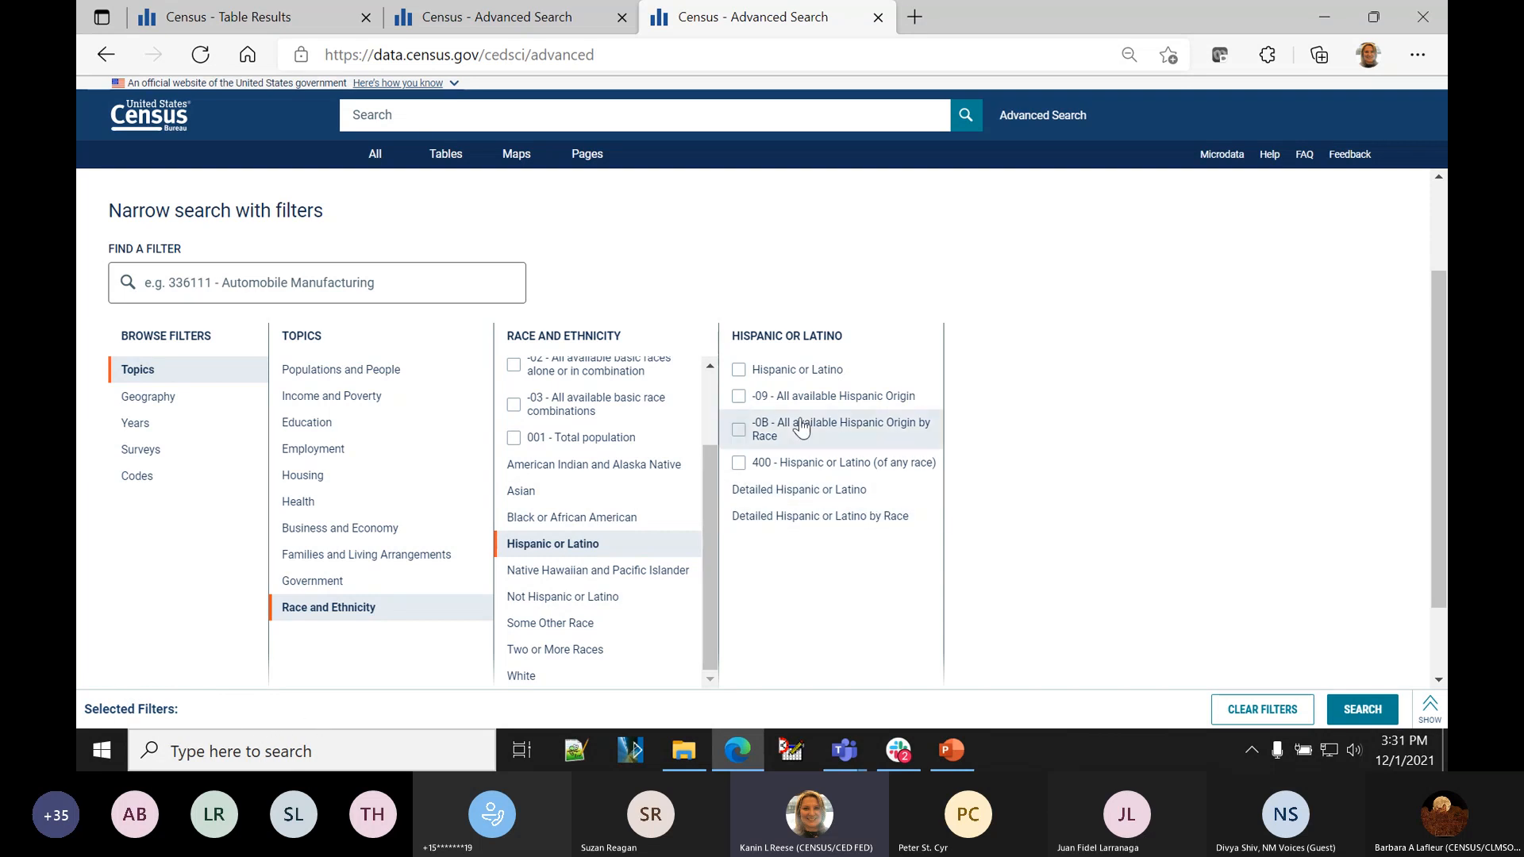
left_click(739, 372)
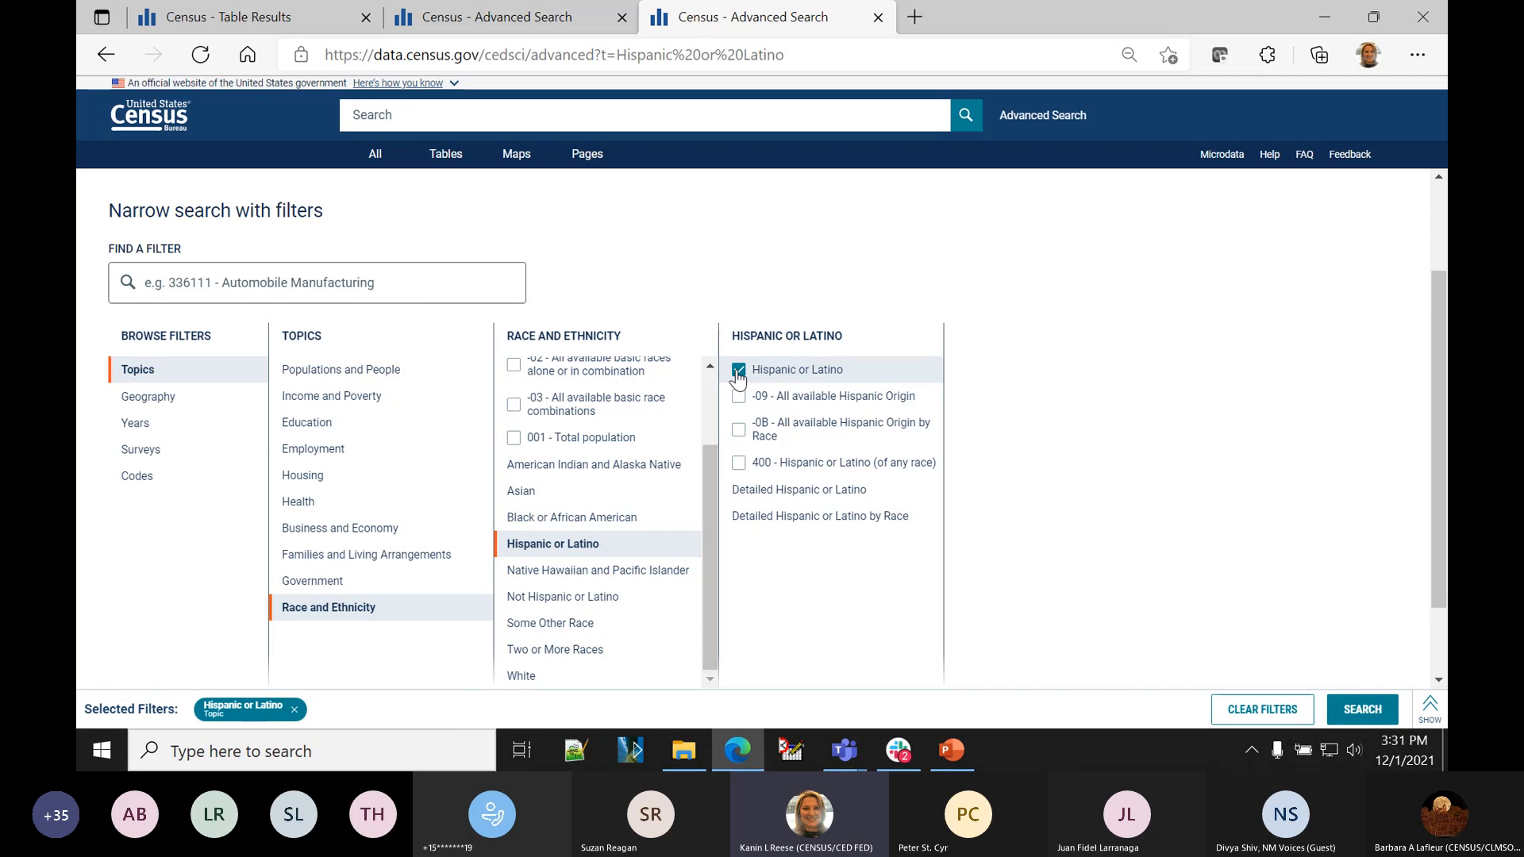
- Try the detailed Hispanic origin filter 402 - Puerto Rican and remove it from the selected filters
left_click(774, 502)
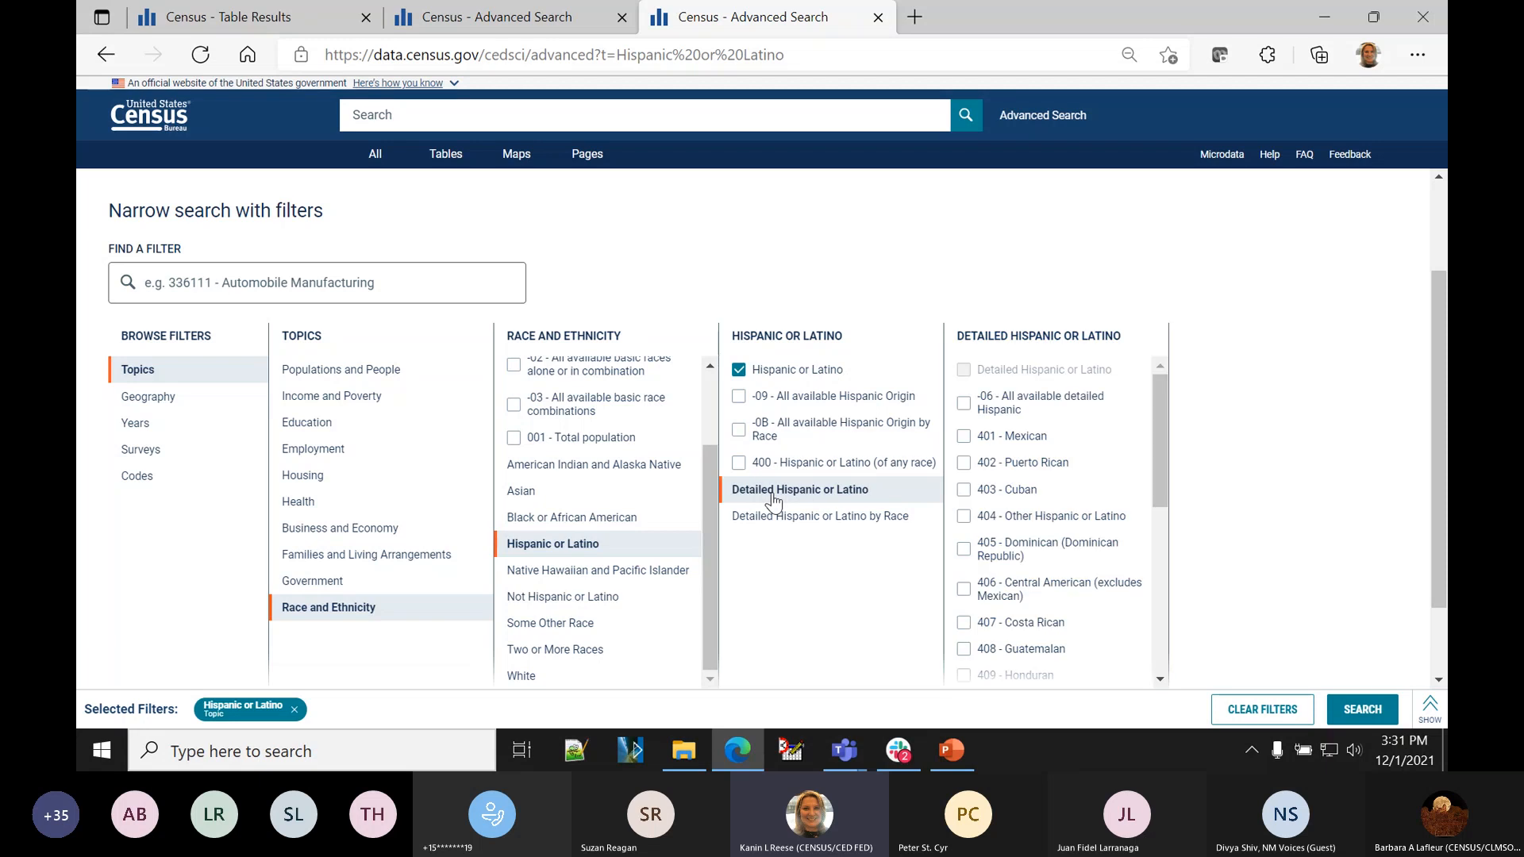
left_click(963, 464)
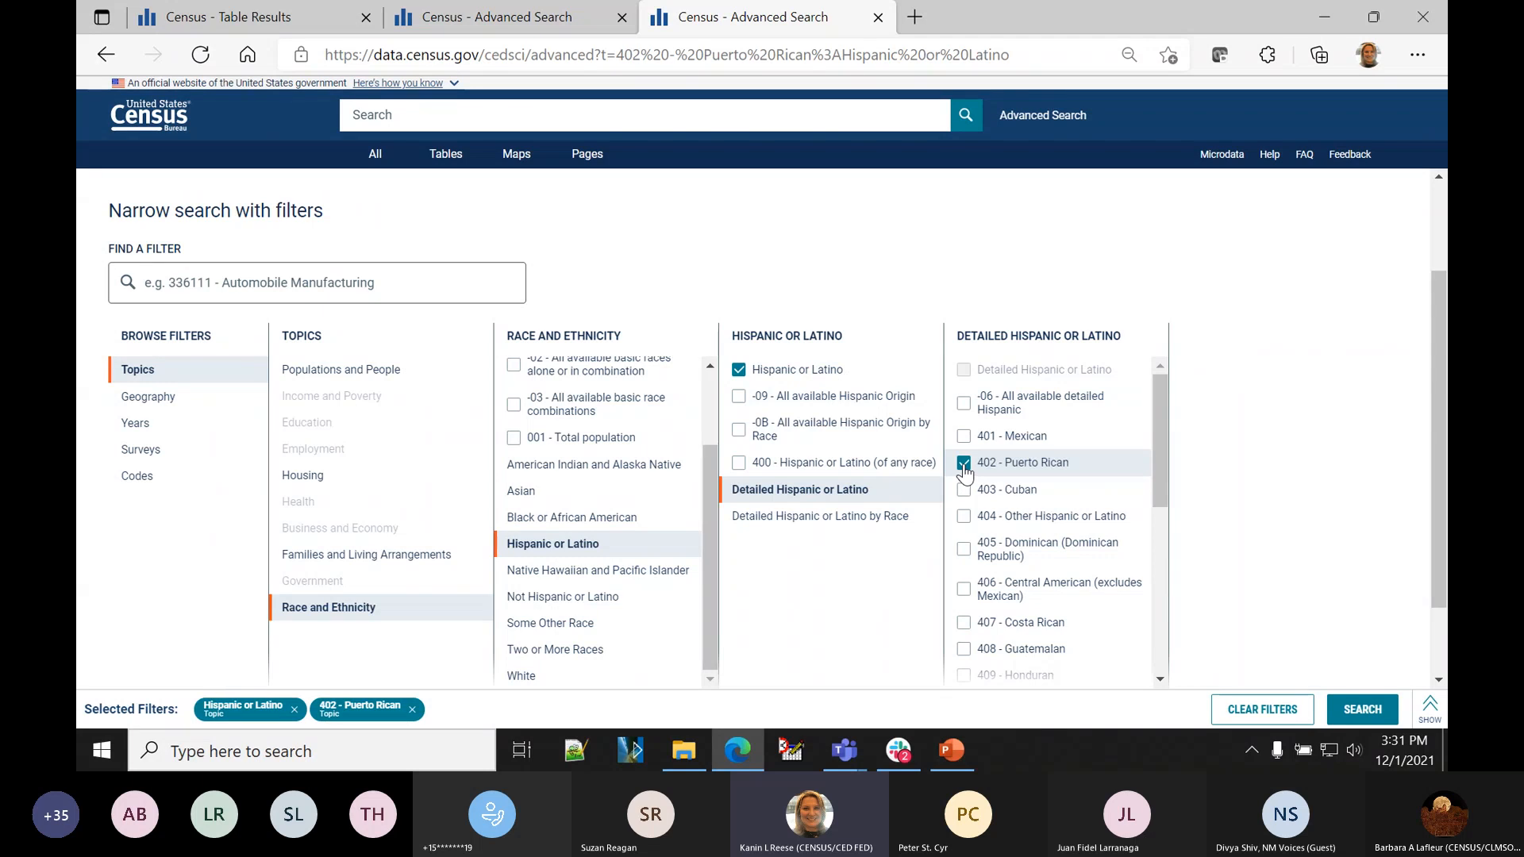
left_click(964, 464)
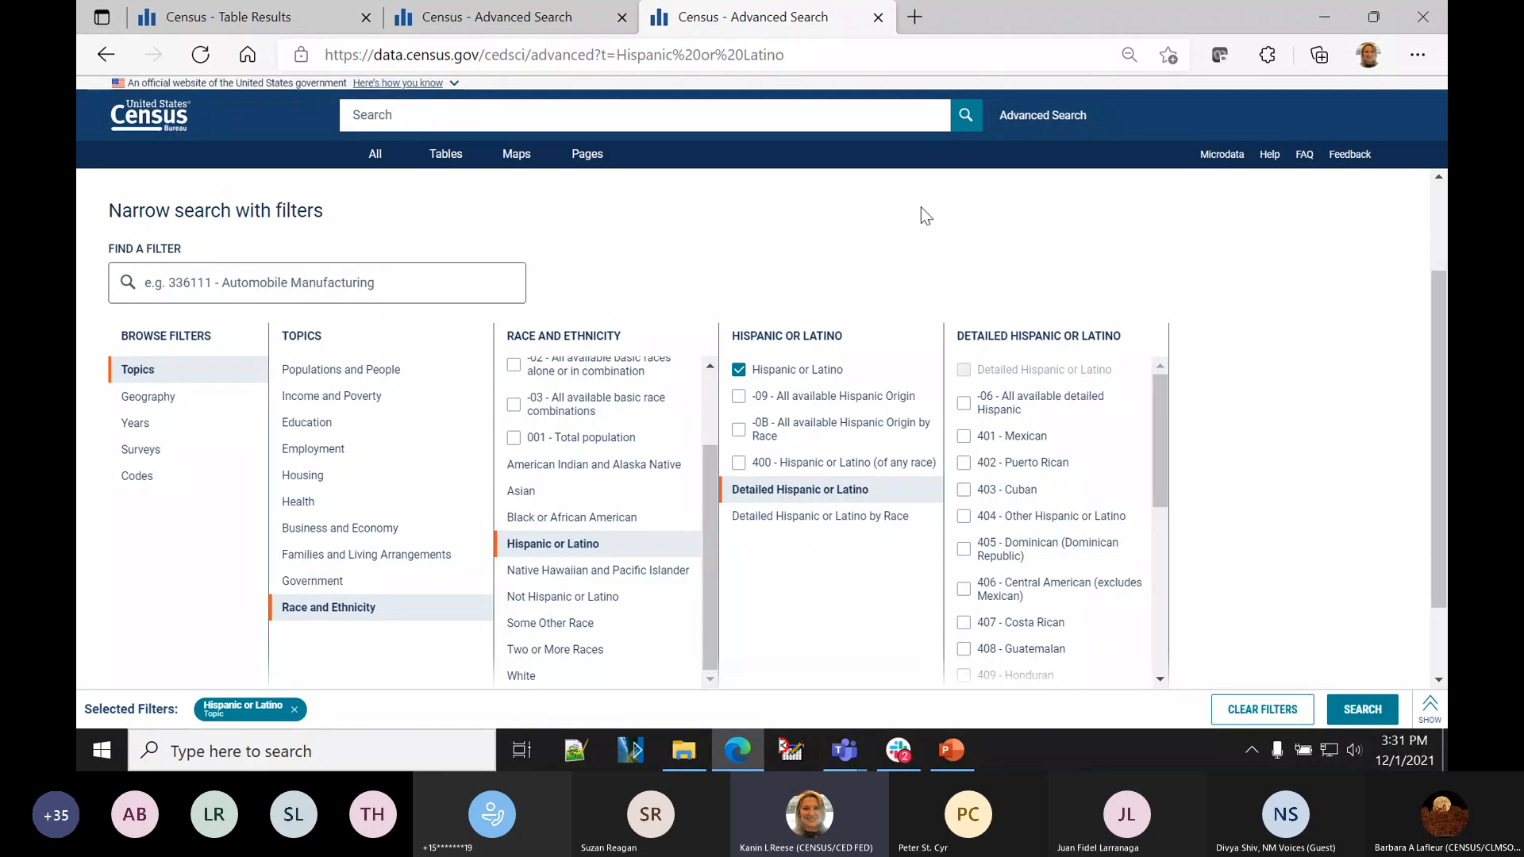
- Add the geography filter for all census tracts within San Juan County, New Mexico
left_click(155, 411)
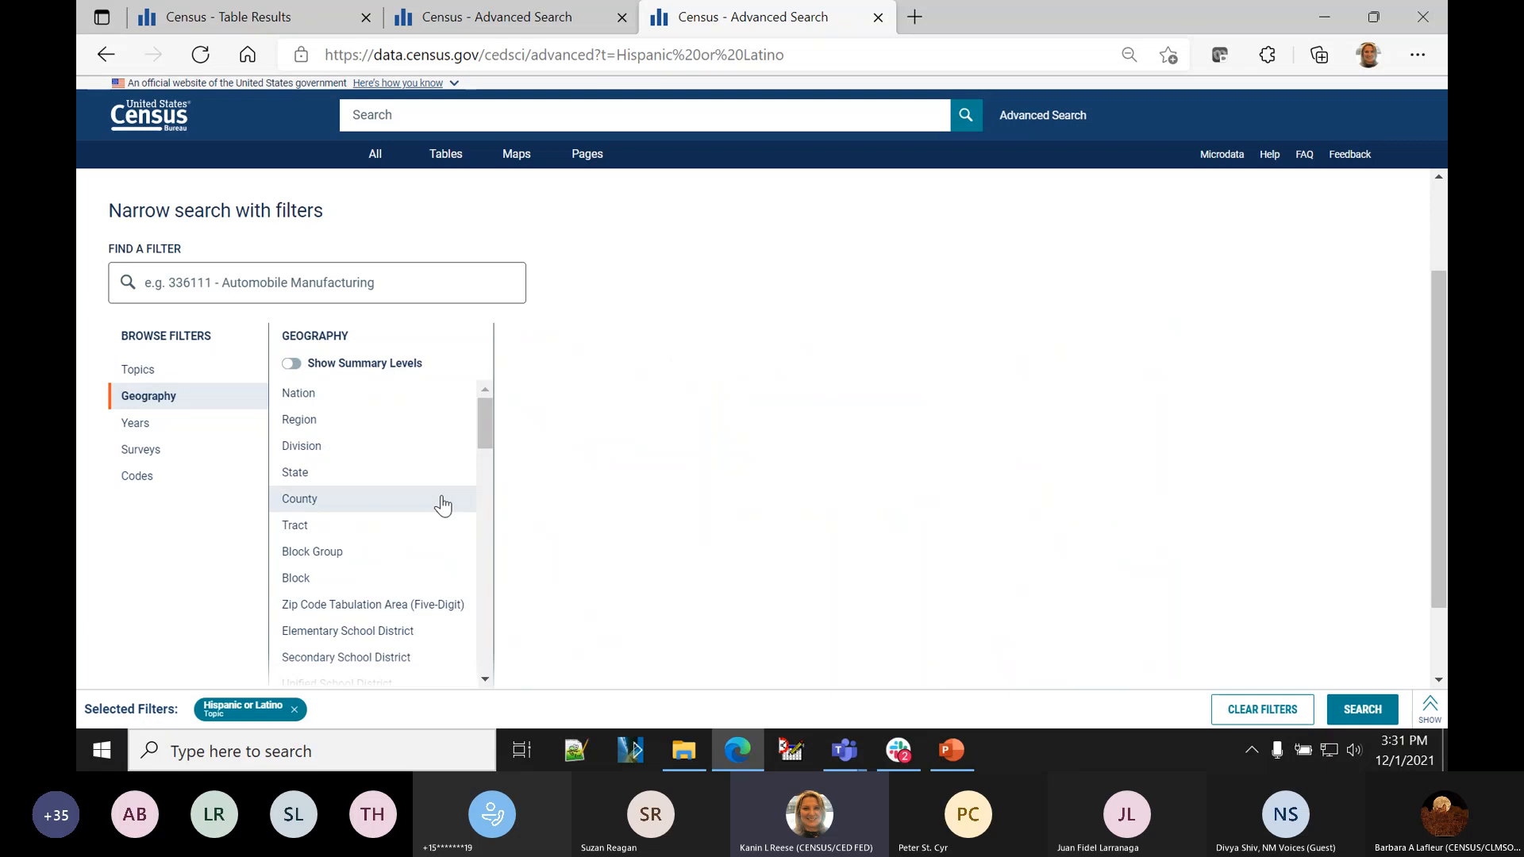
left_click(292, 534)
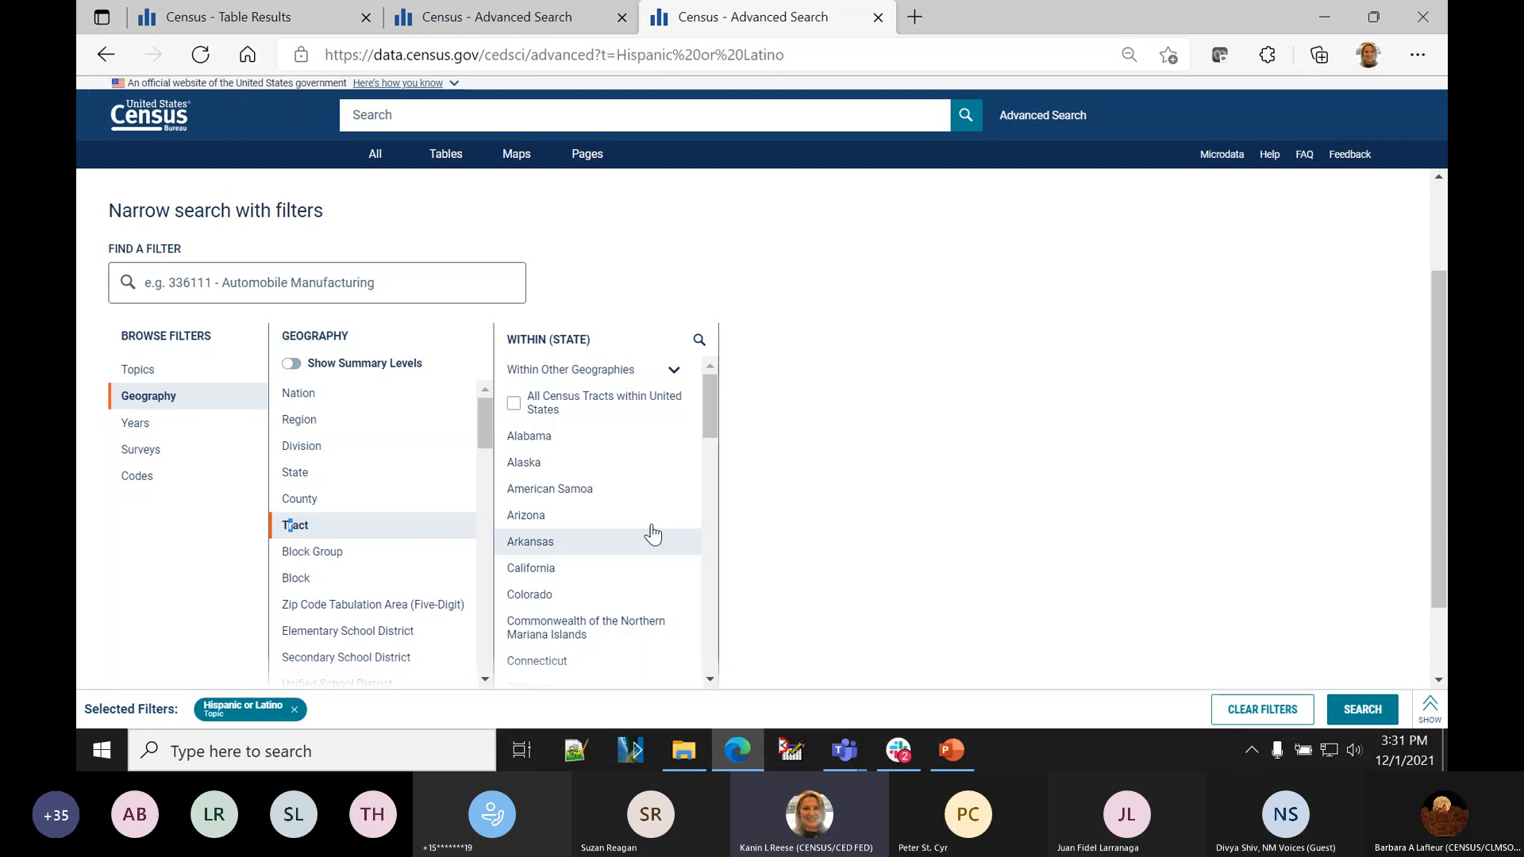
scroll(675, 526, "down", 10)
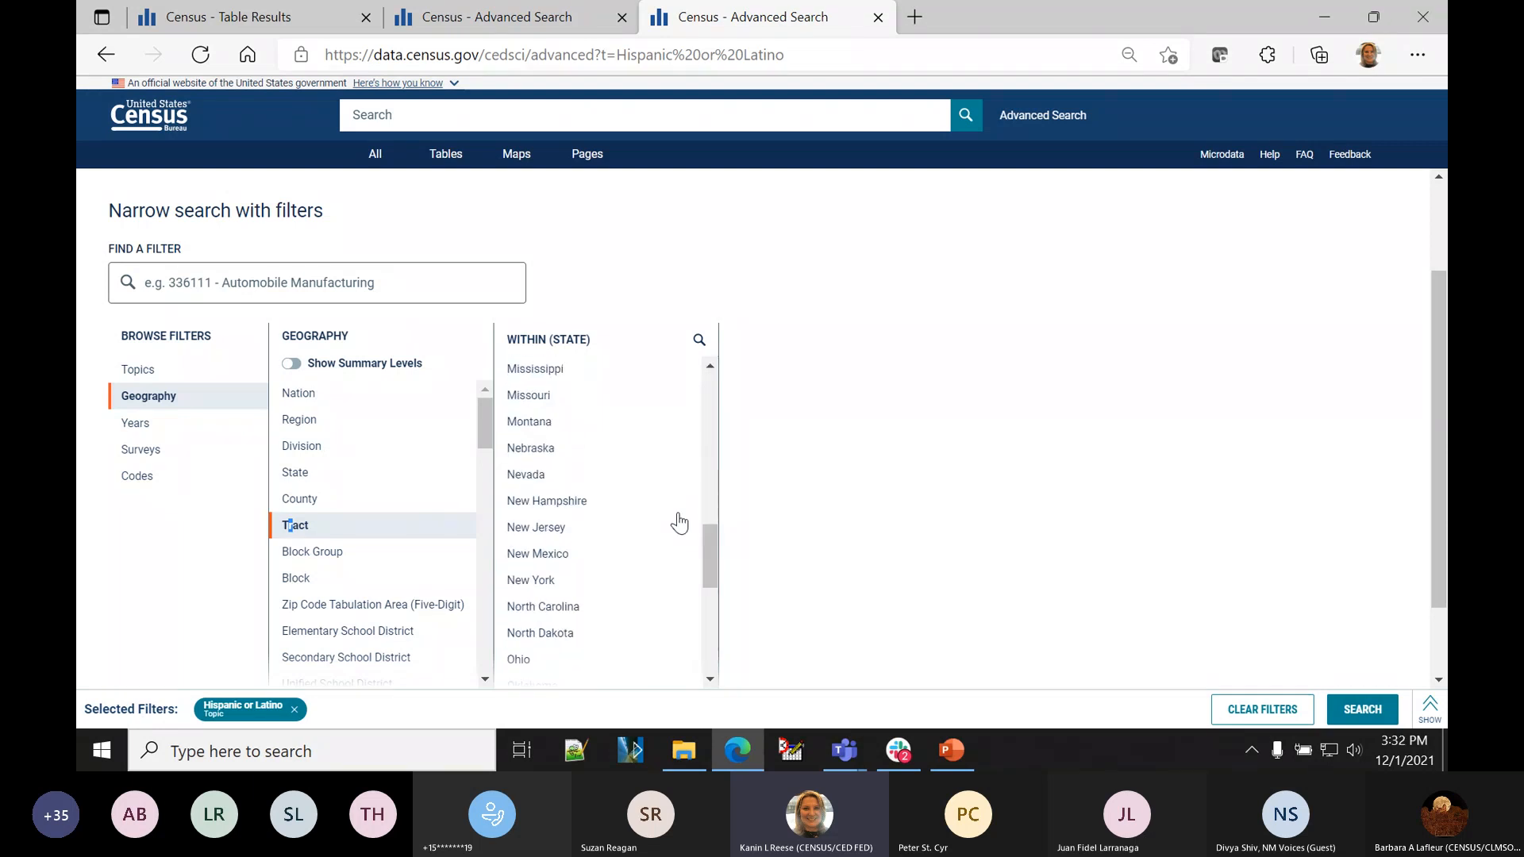
left_click(581, 560)
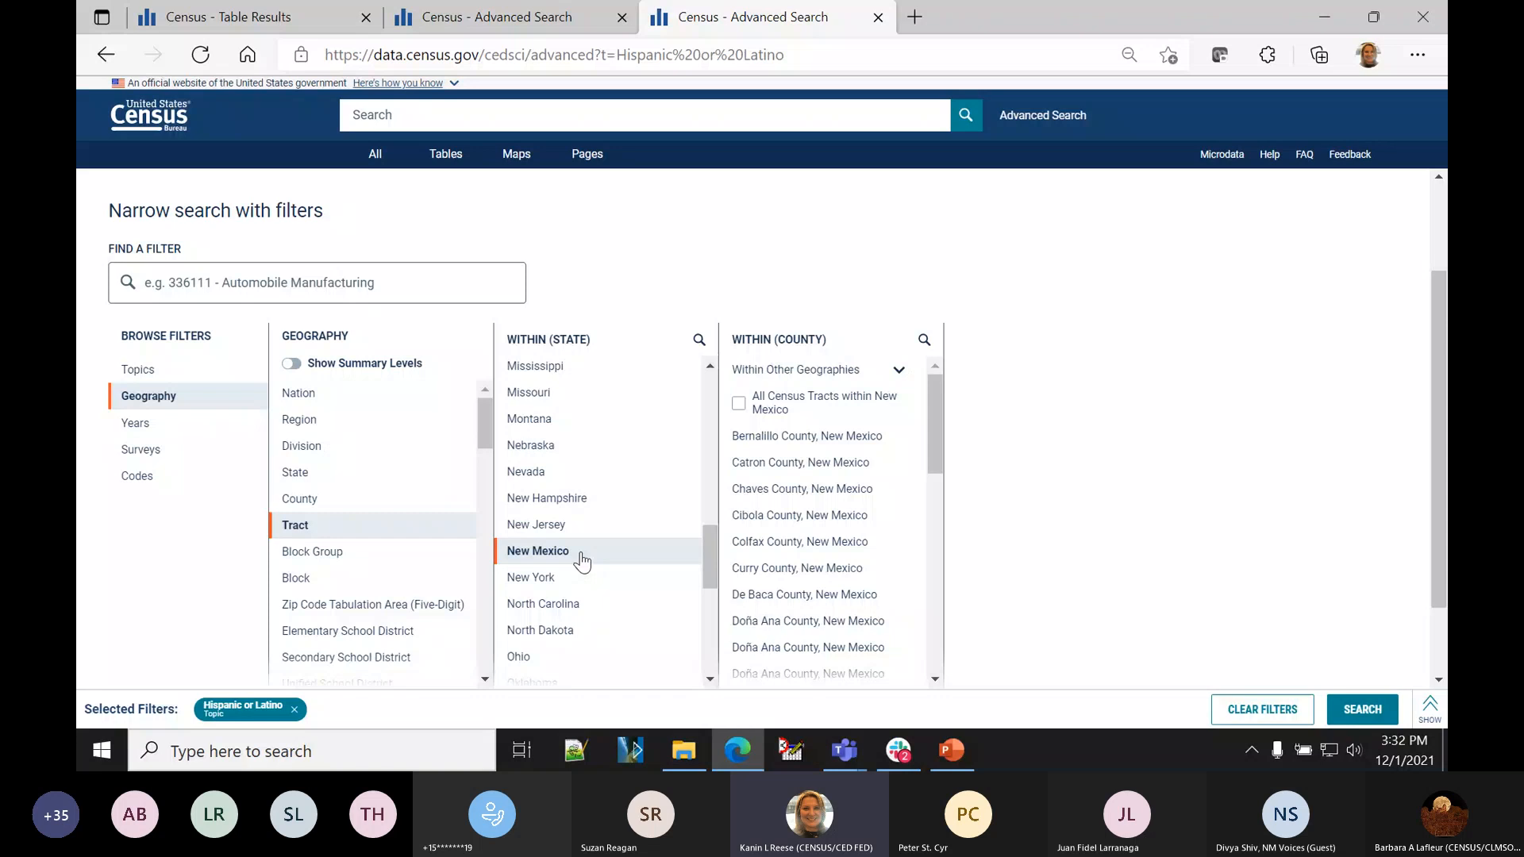
scroll(848, 540, "down", 4)
scroll(848, 540, "down", 2)
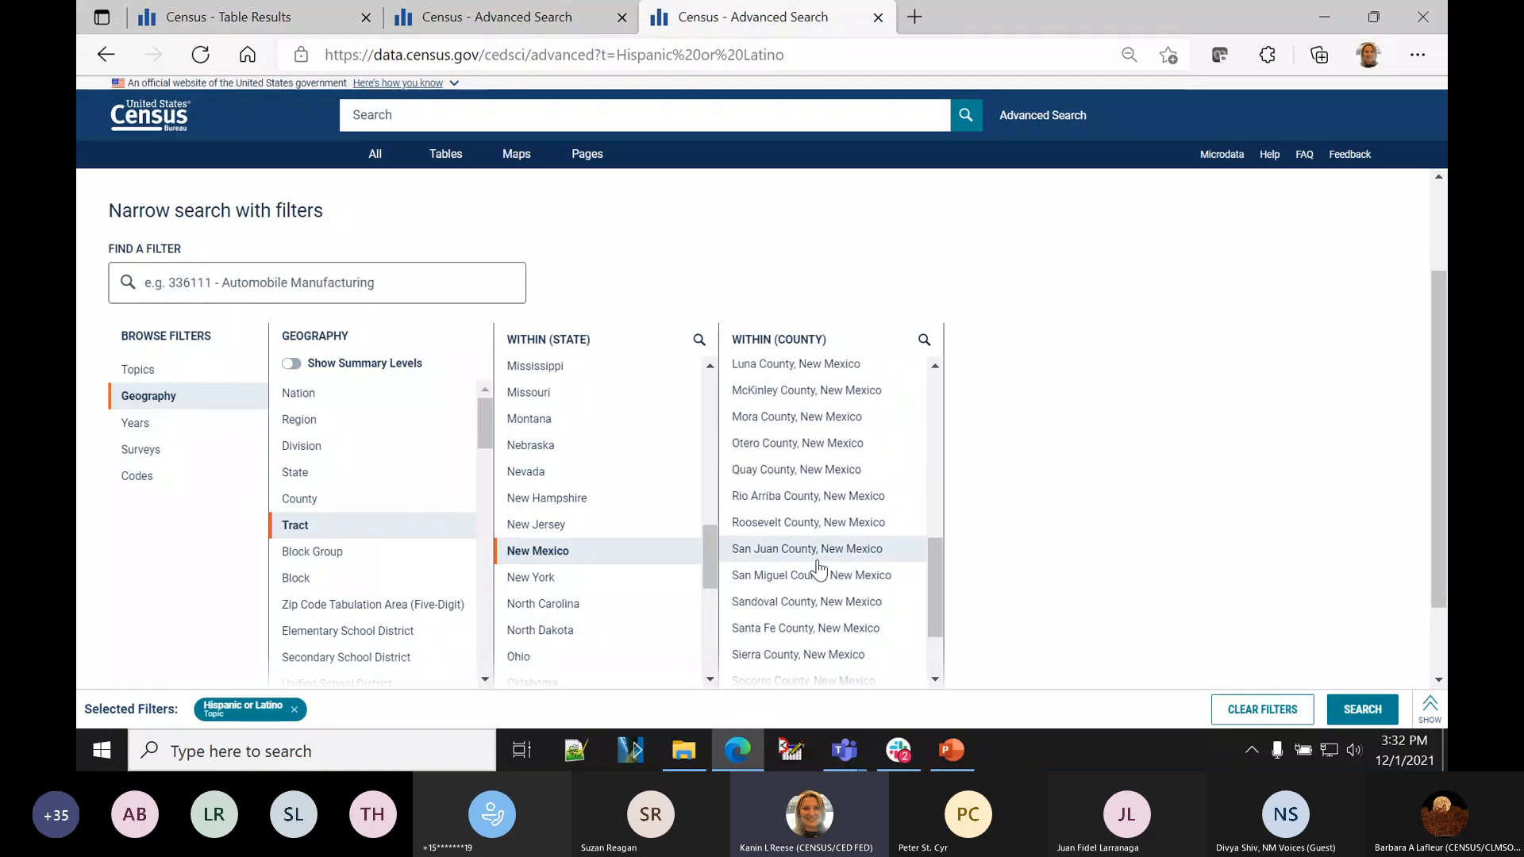
left_click(818, 557)
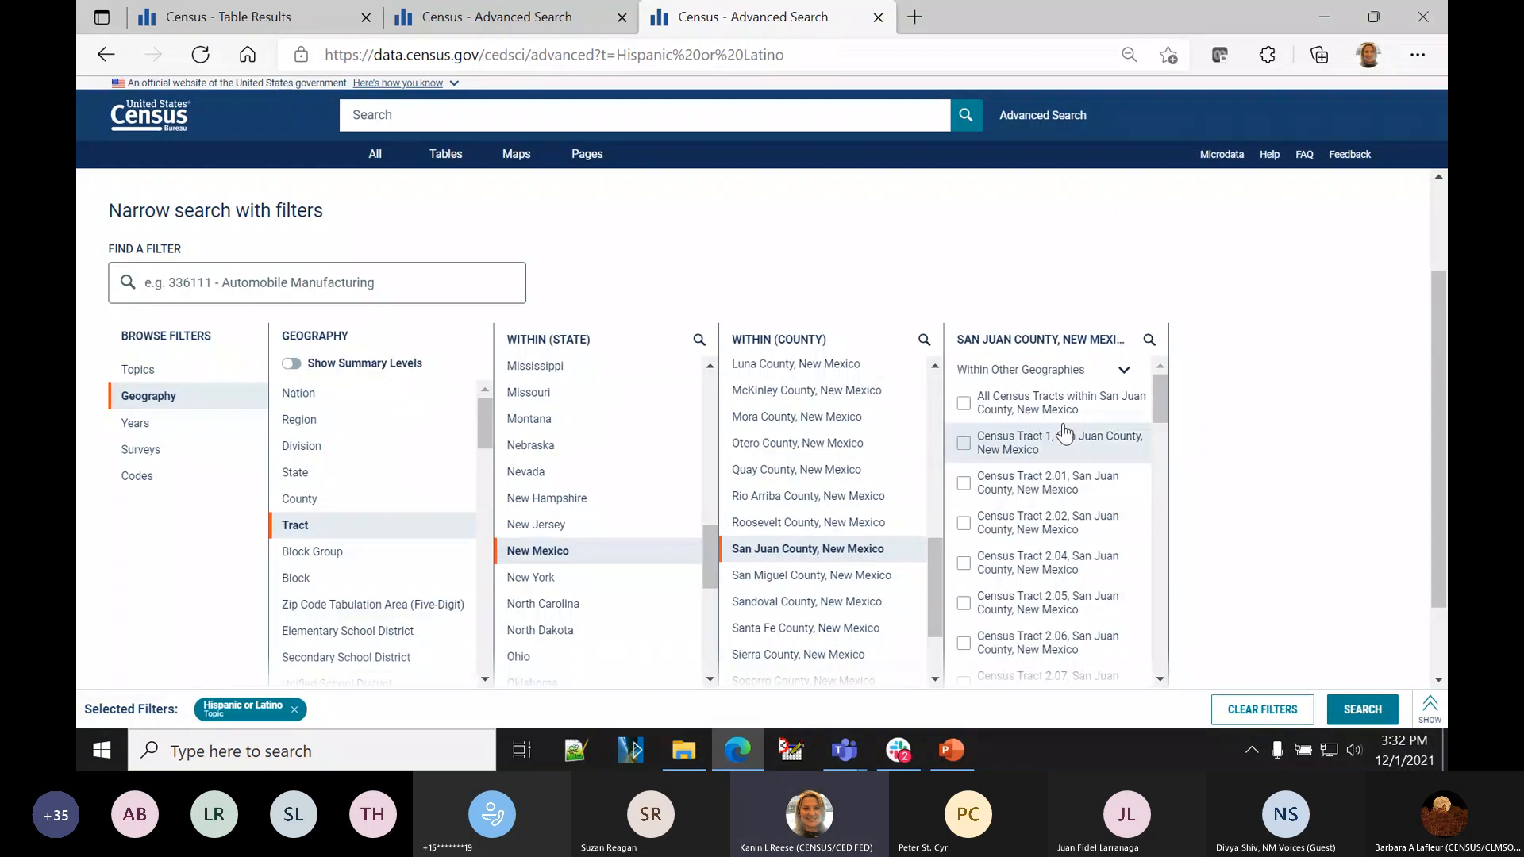
left_click(964, 405)
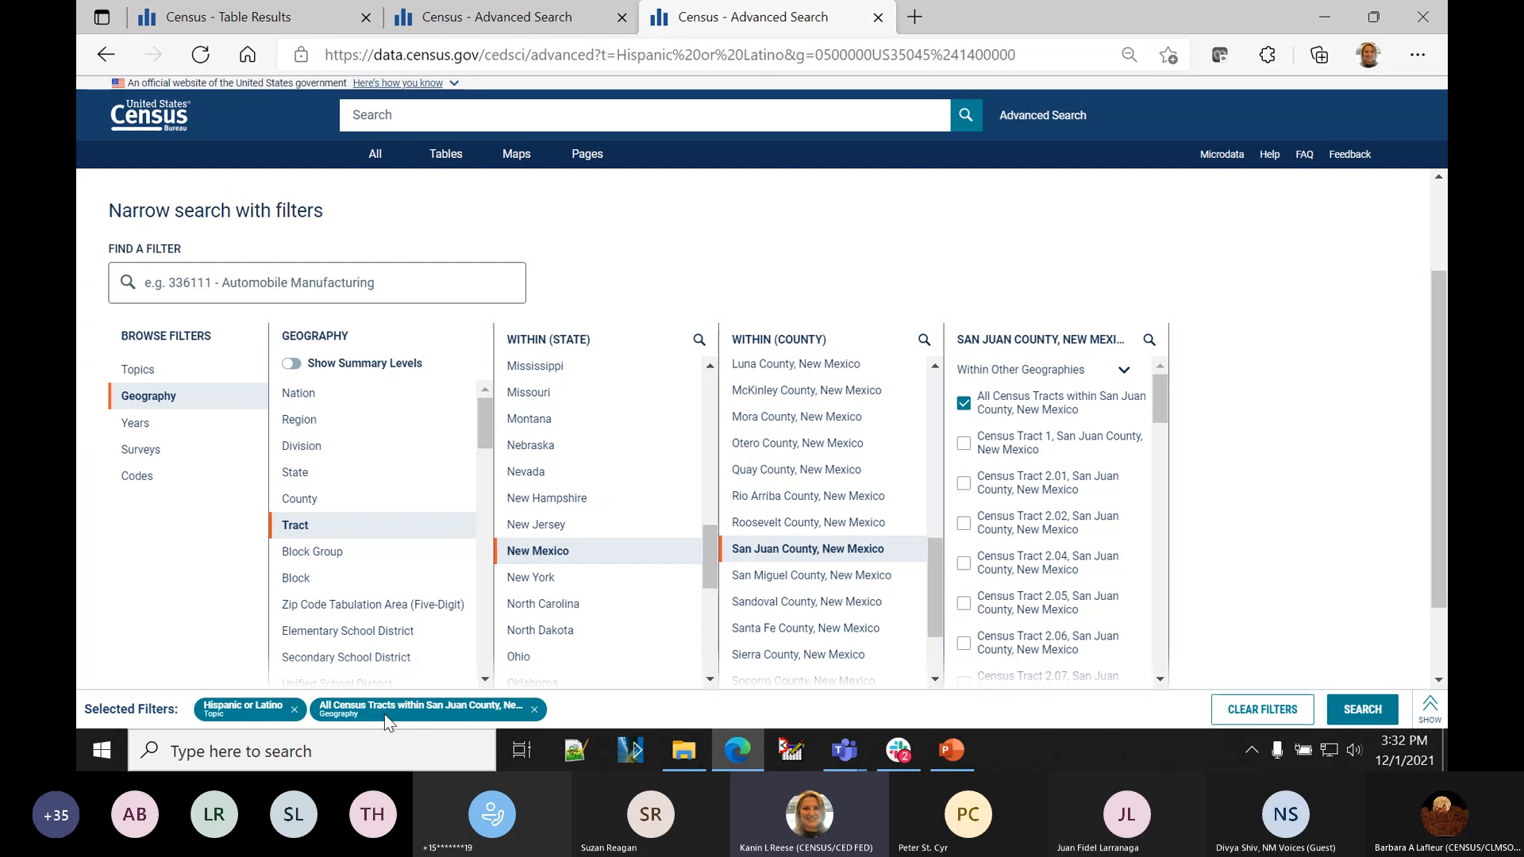
- Run the filtered search and map table P2, Hispanic or Latino, and Not Hispanic or Latino by Race
left_click(1357, 712)
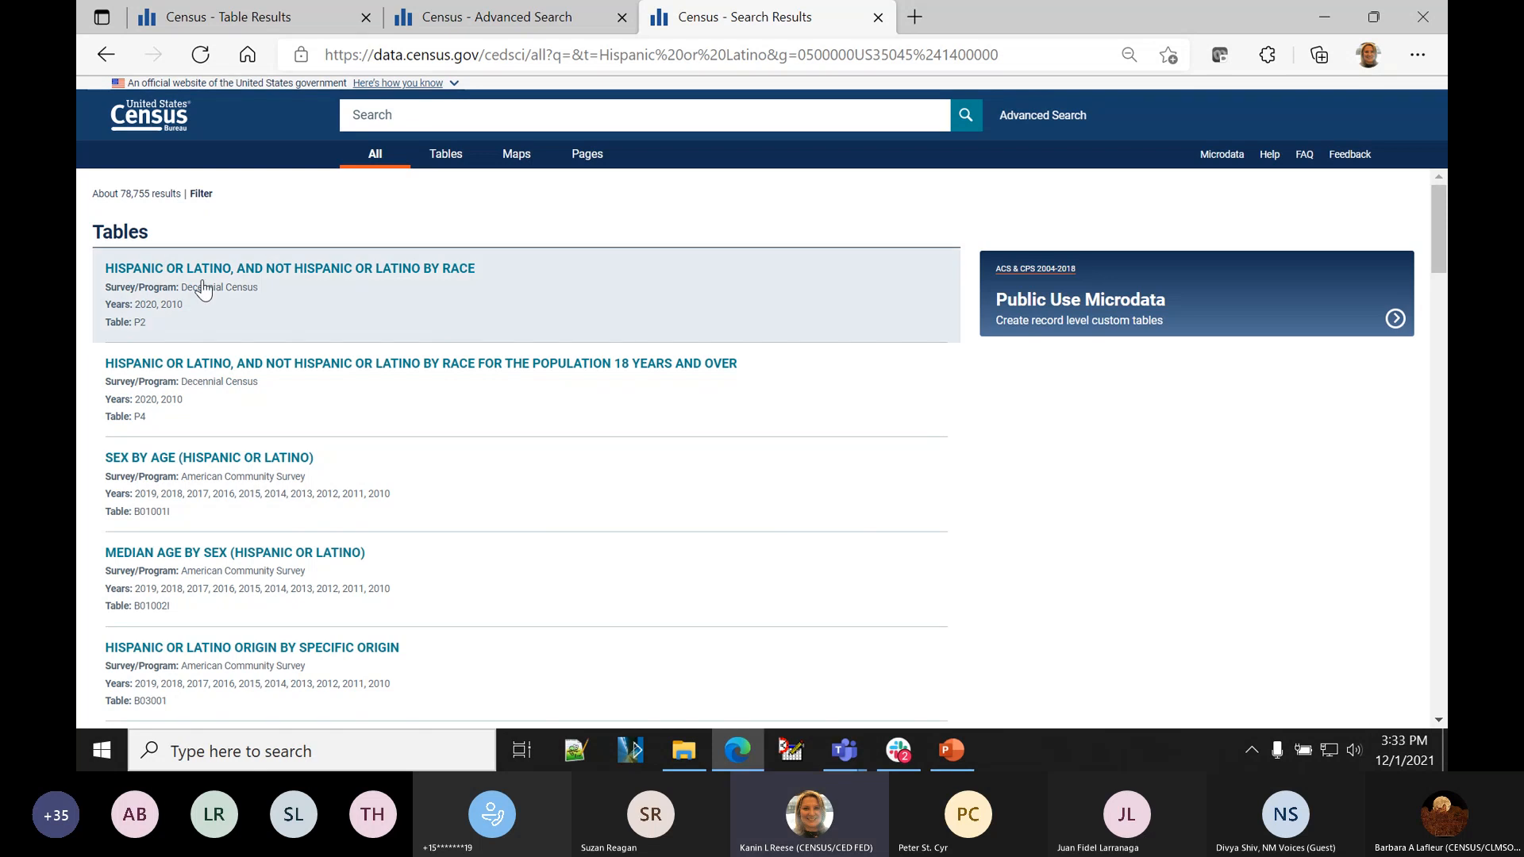
left_click(516, 156)
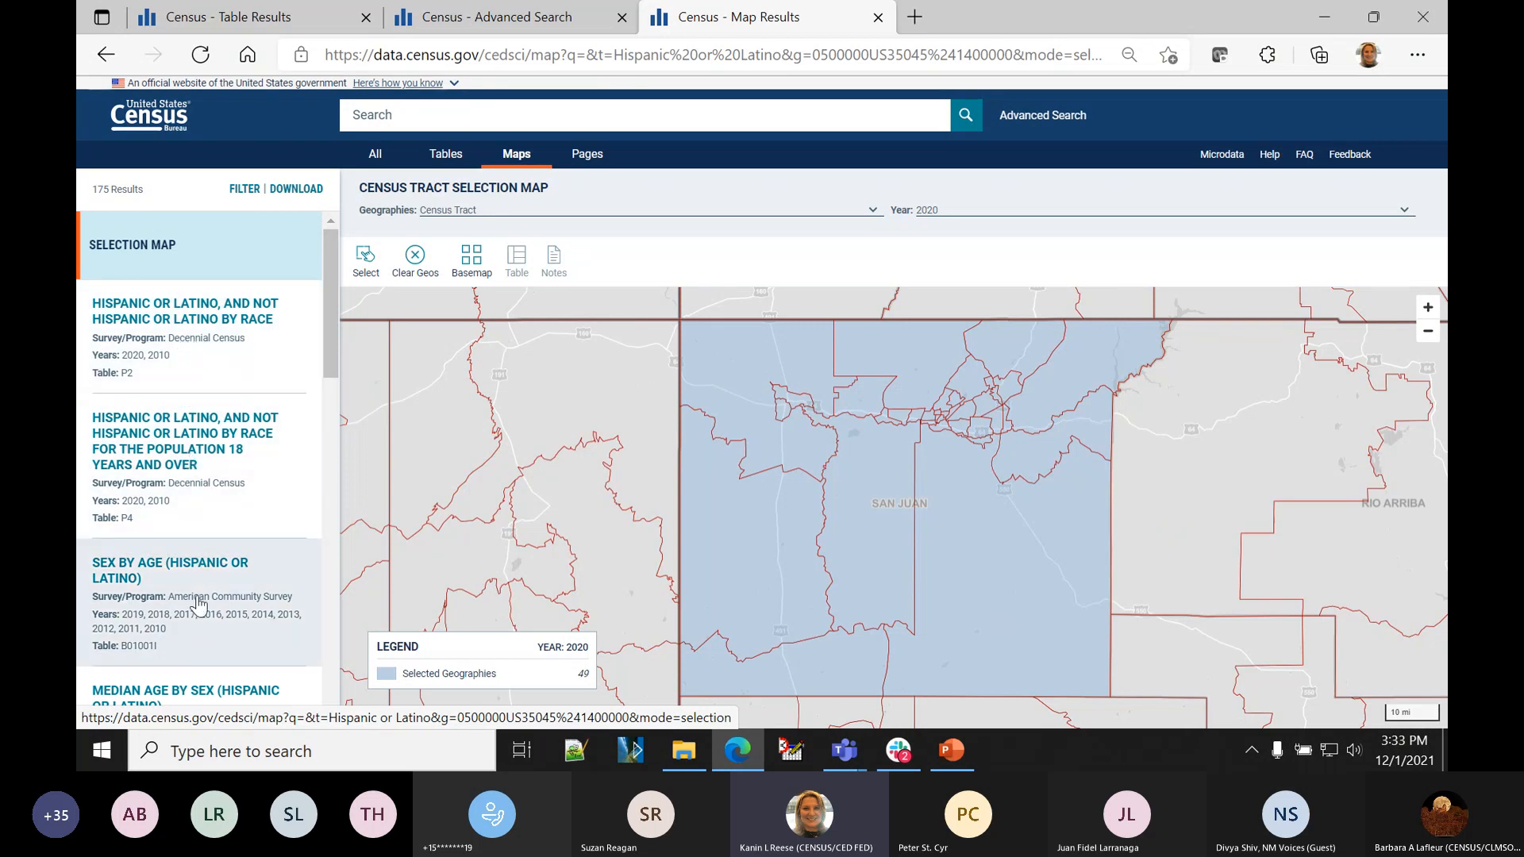
left_click(195, 334)
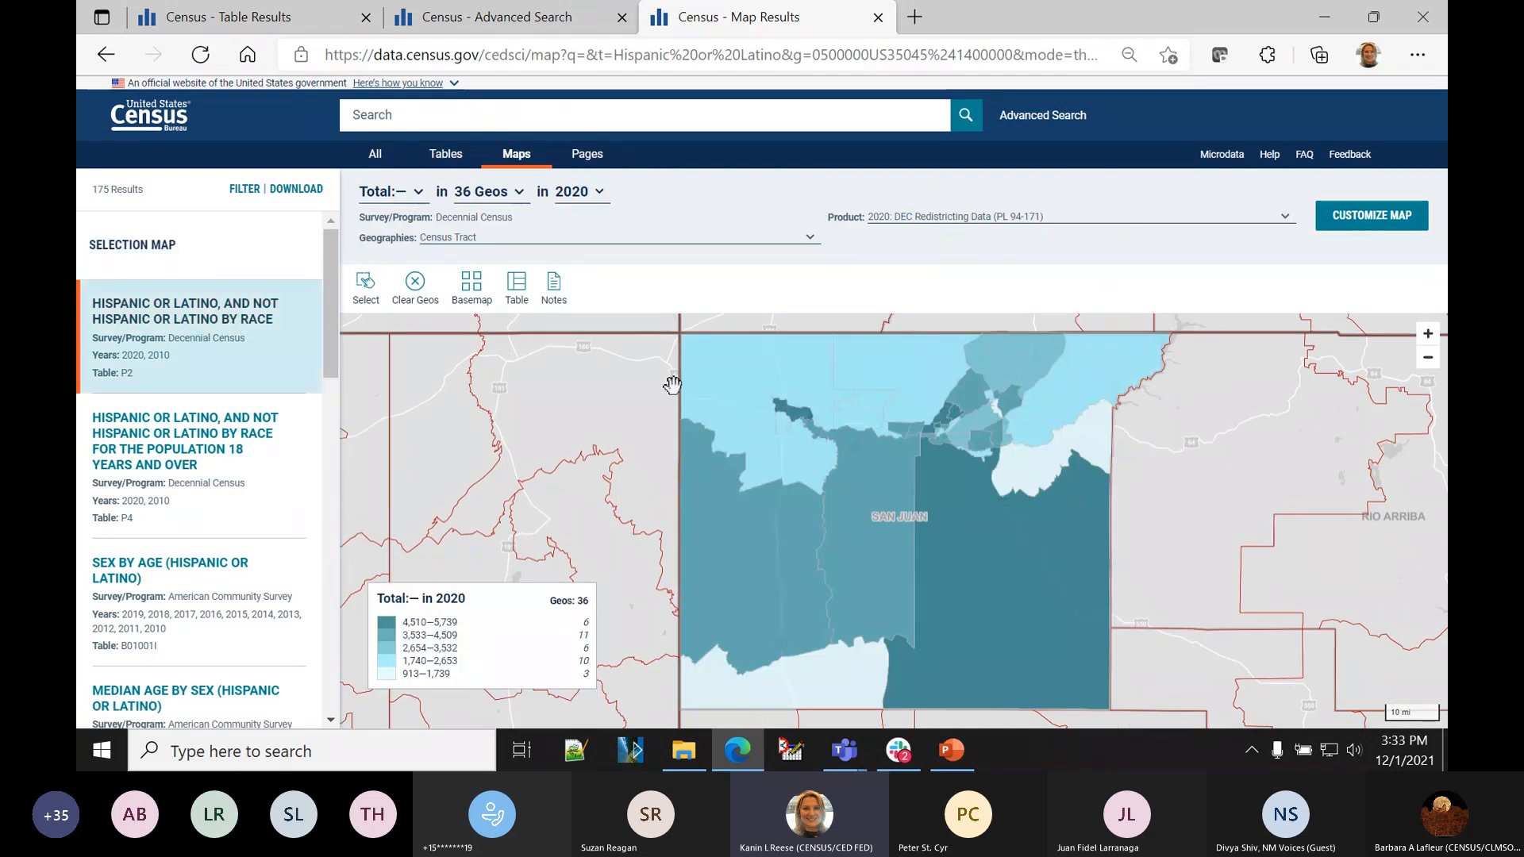
- Change the mapped variable to Total: Hispanic or Latino for the San Juan County census tracts
left_click(399, 198)
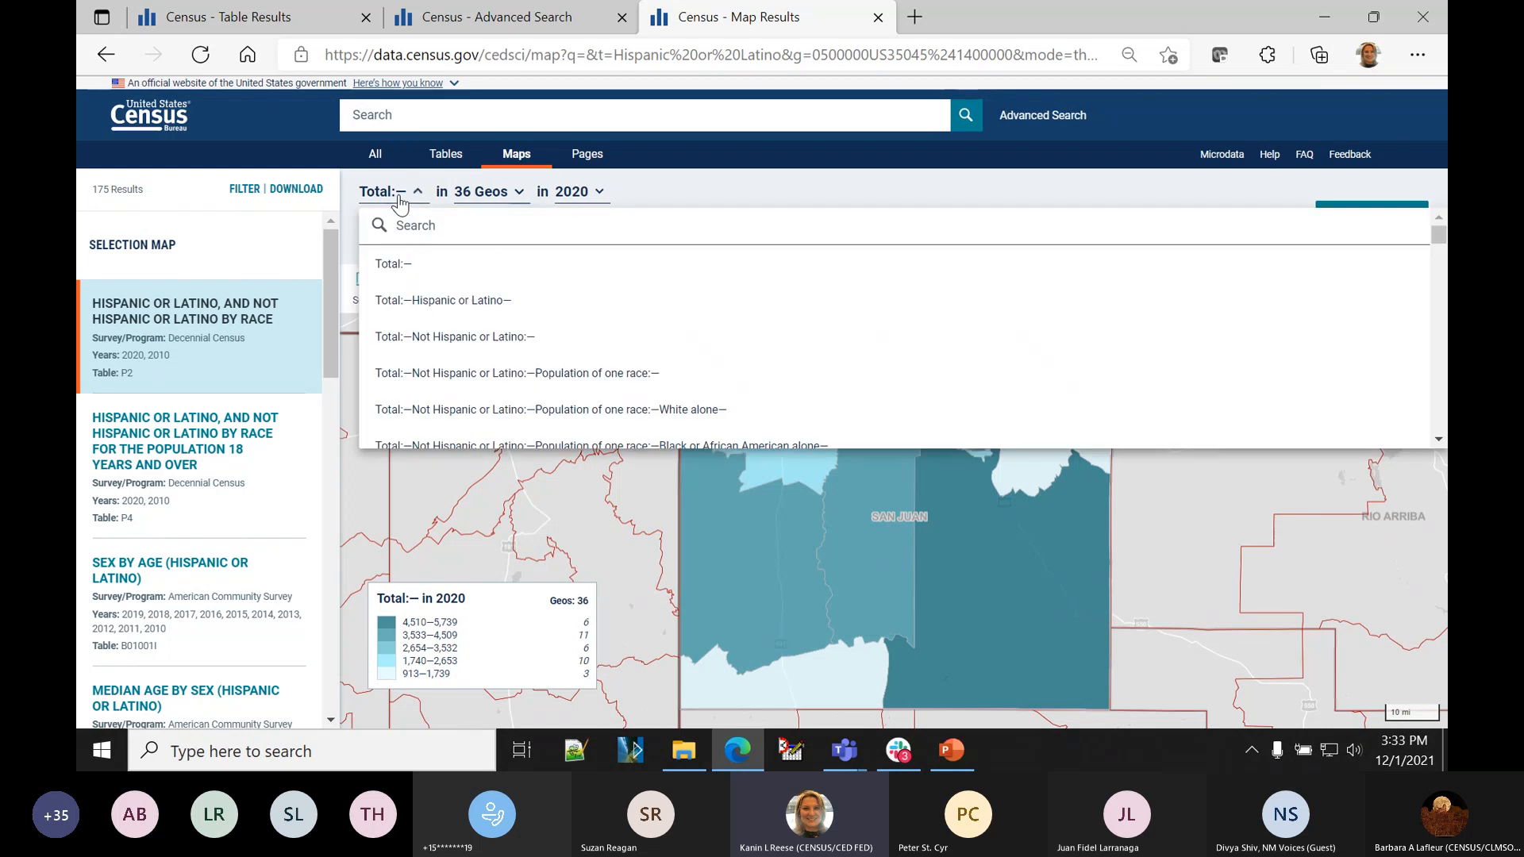
scroll(615, 332, "down", 3)
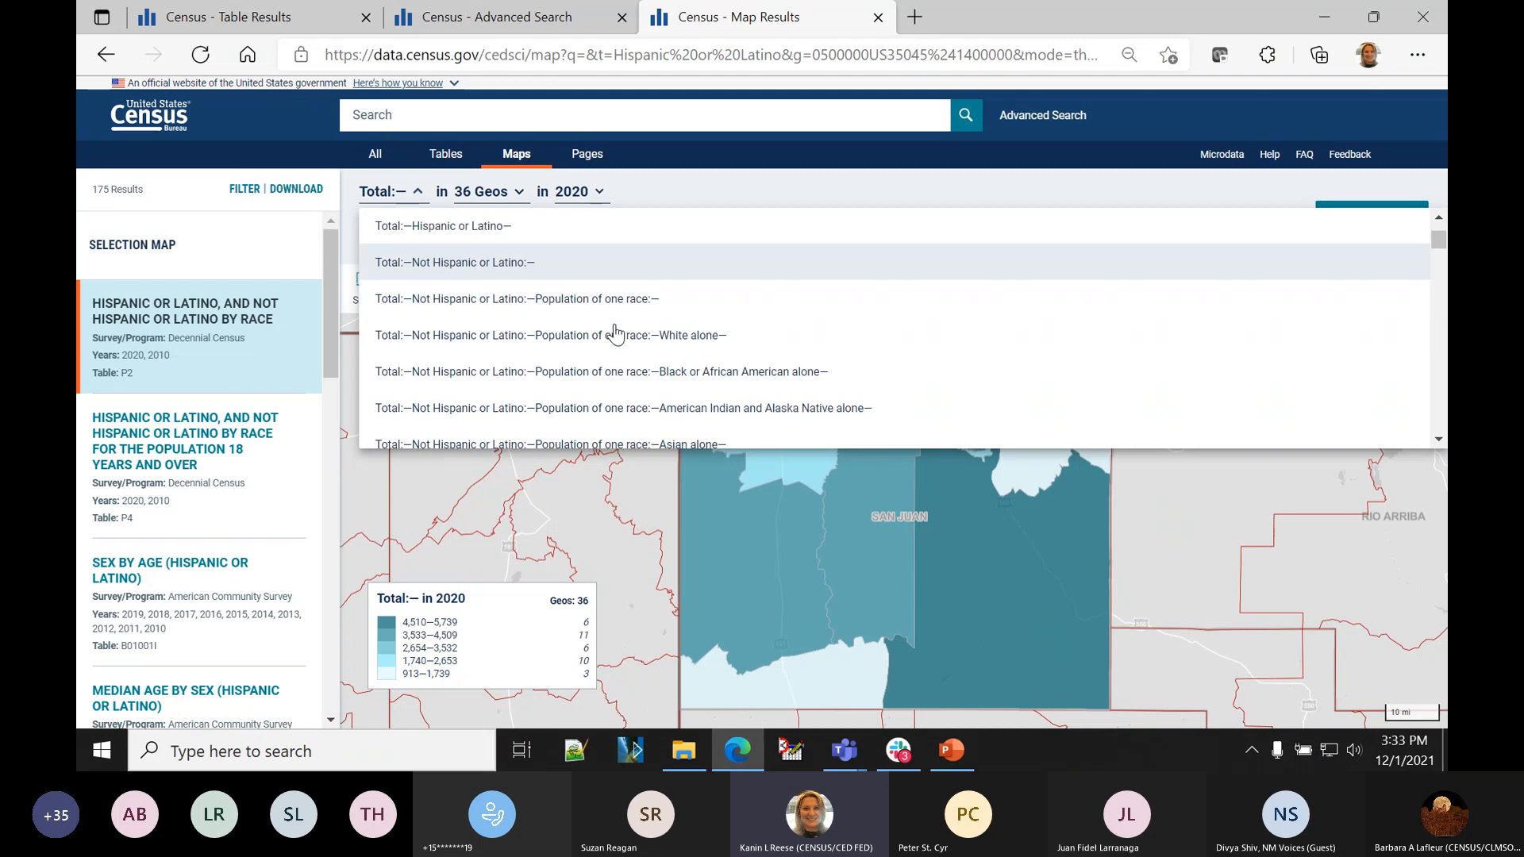
scroll(615, 332, "up", 3)
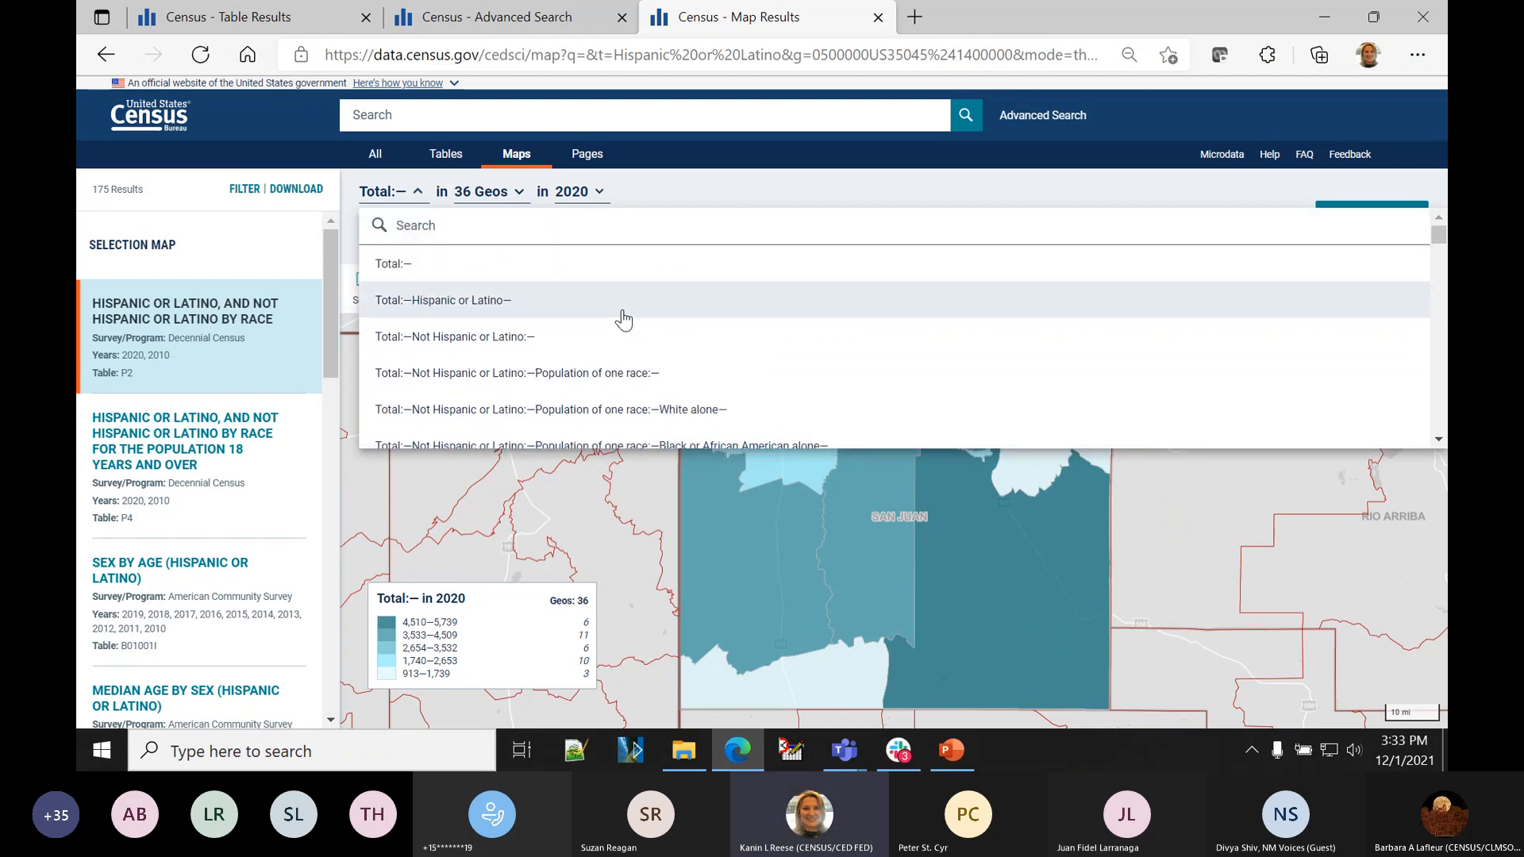
left_click(476, 307)
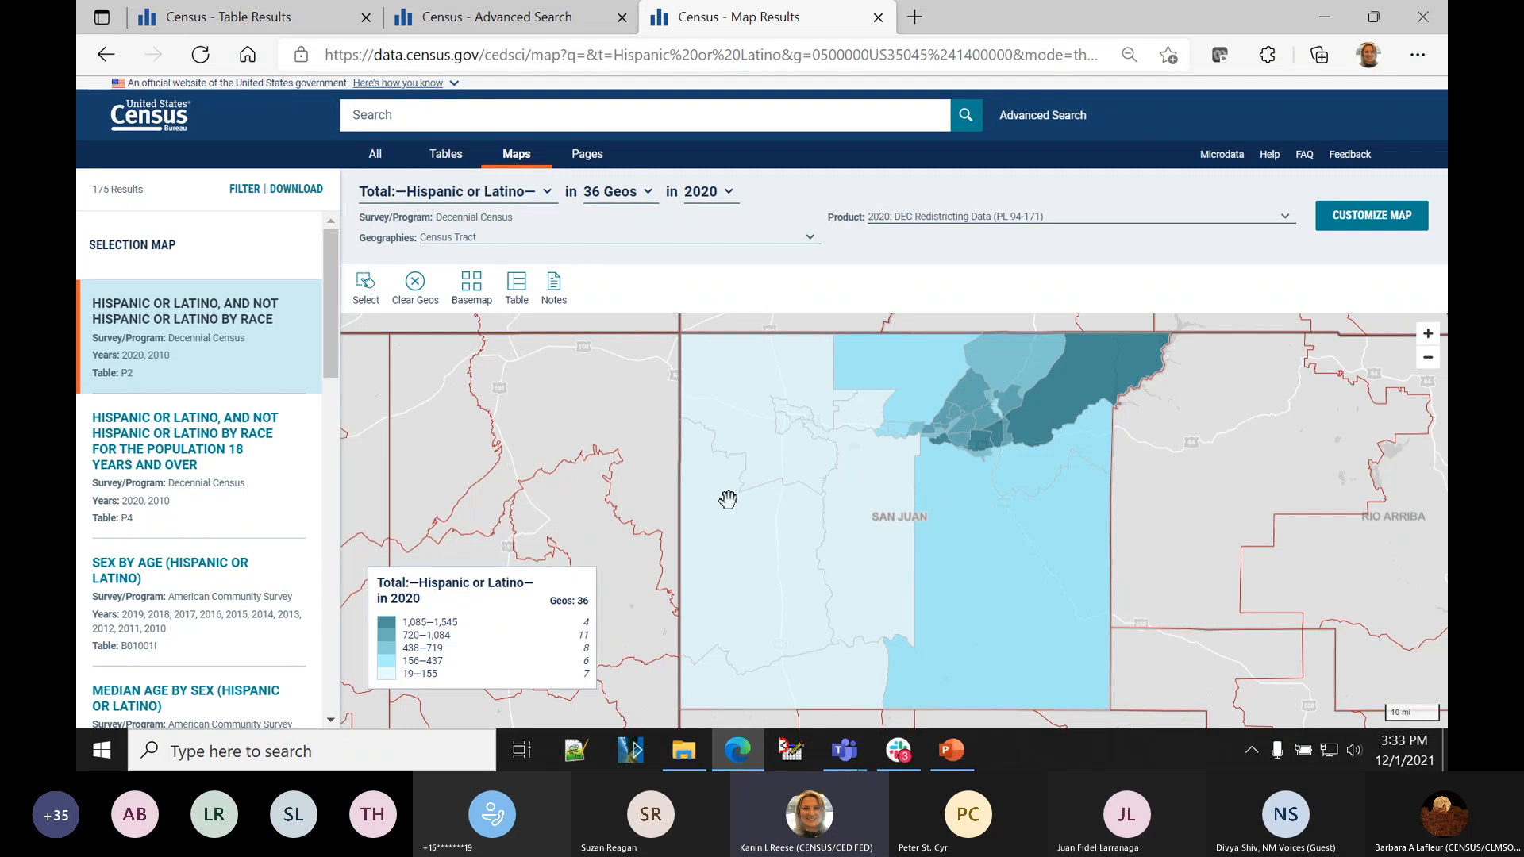
- Switch the tract map to the 2010 data and return it to 2020
left_click(716, 194)
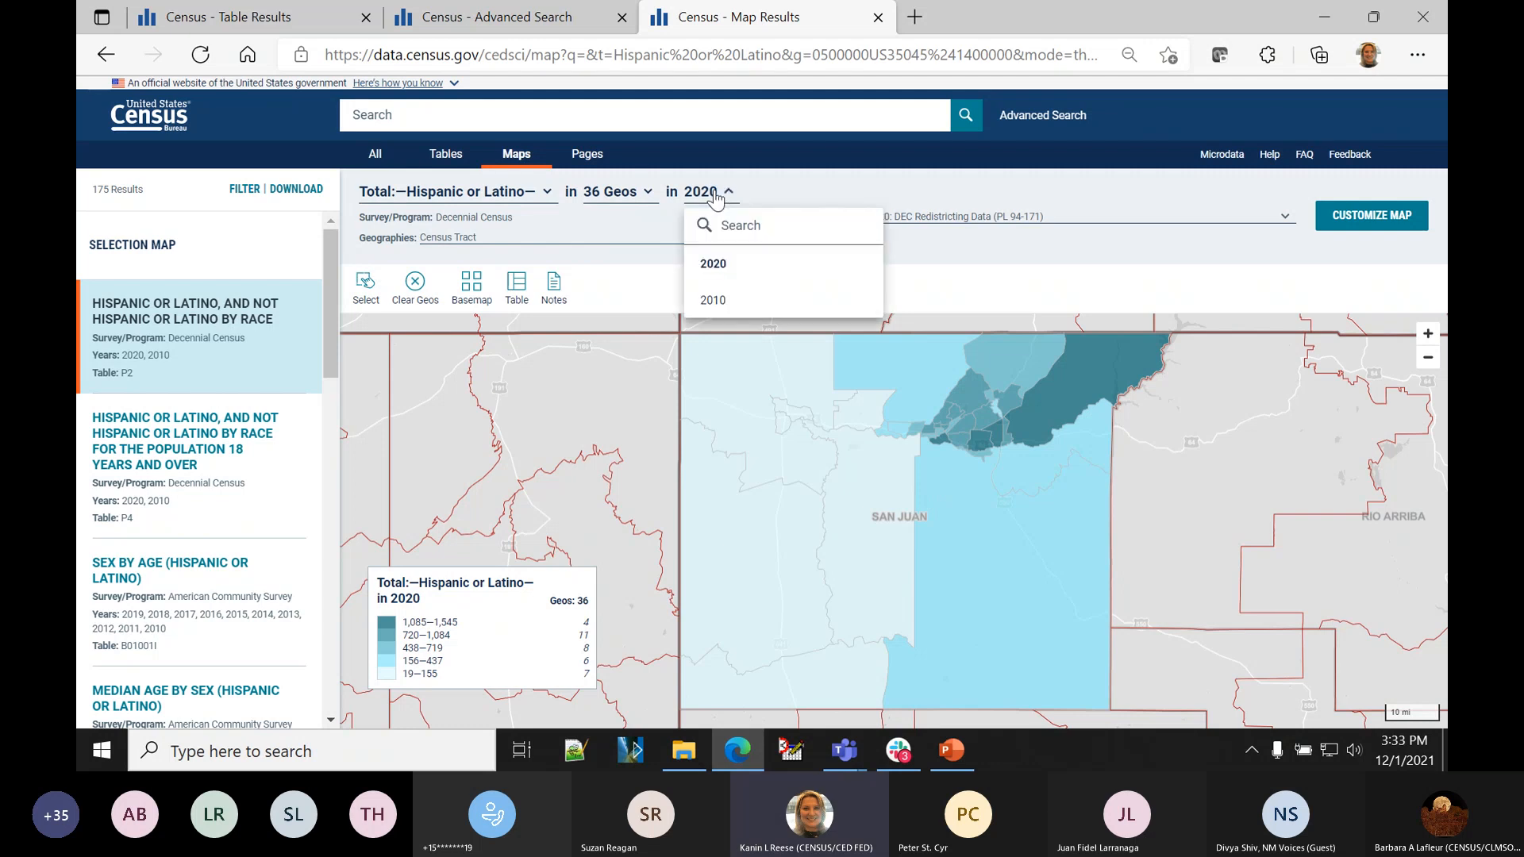
left_click(717, 300)
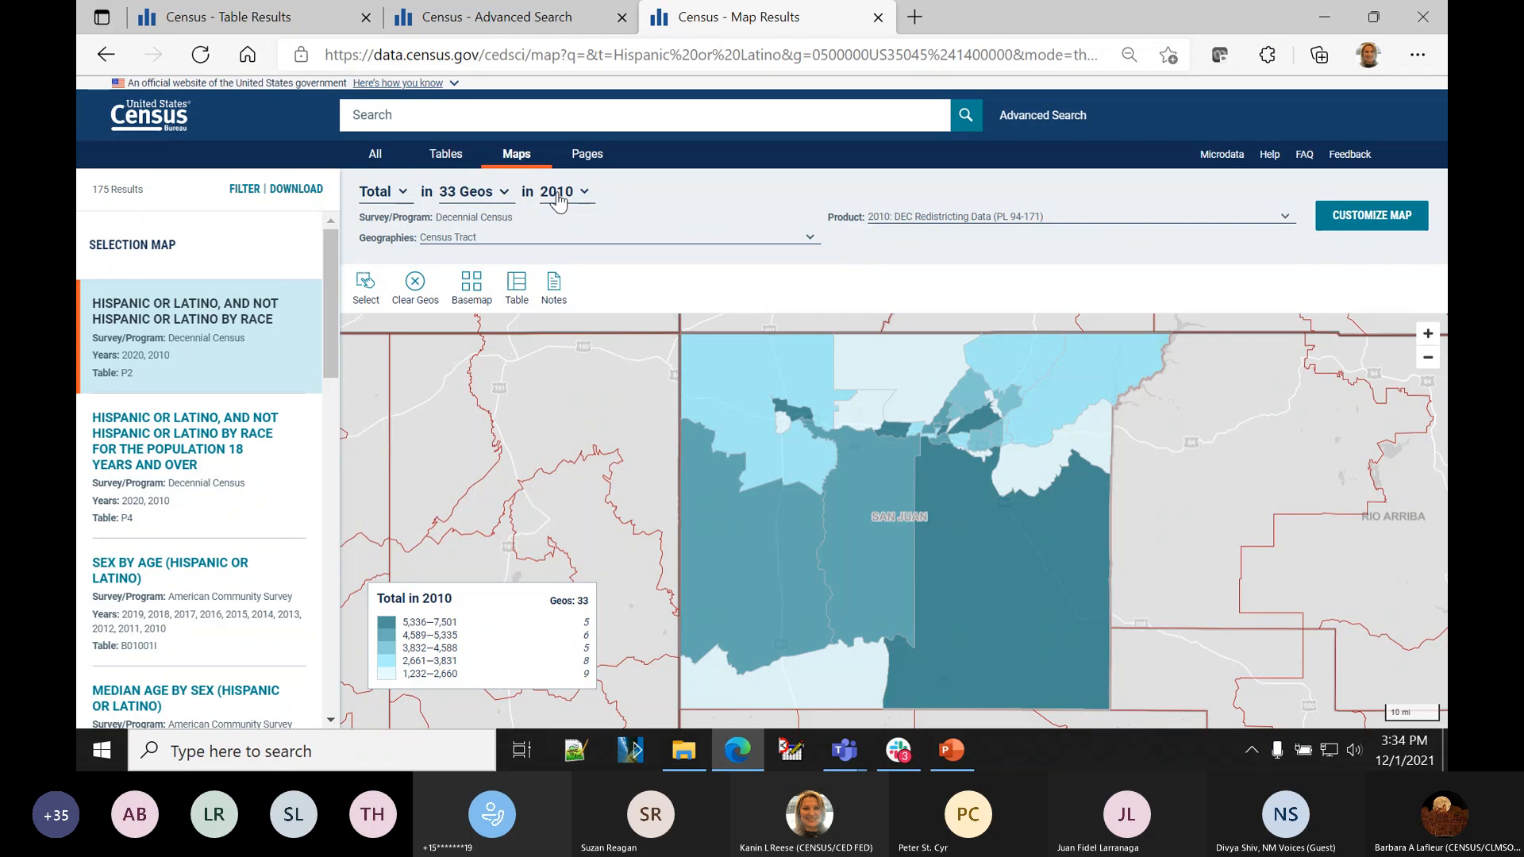
left_click(559, 200)
left_click(587, 270)
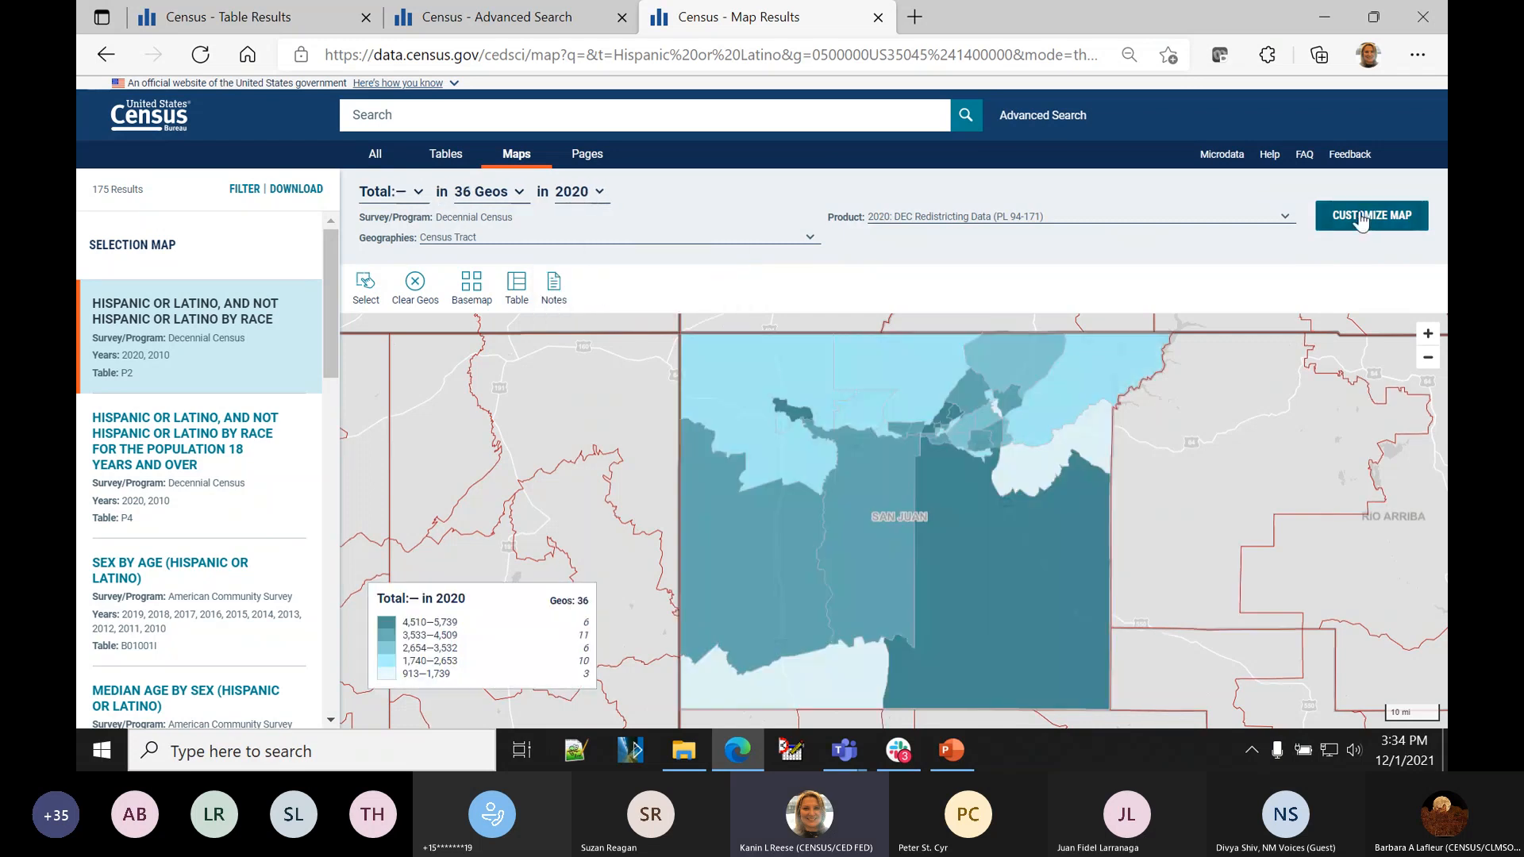
- Open the map for customization and look over its classification settings and color palette choices
left_click(1361, 219)
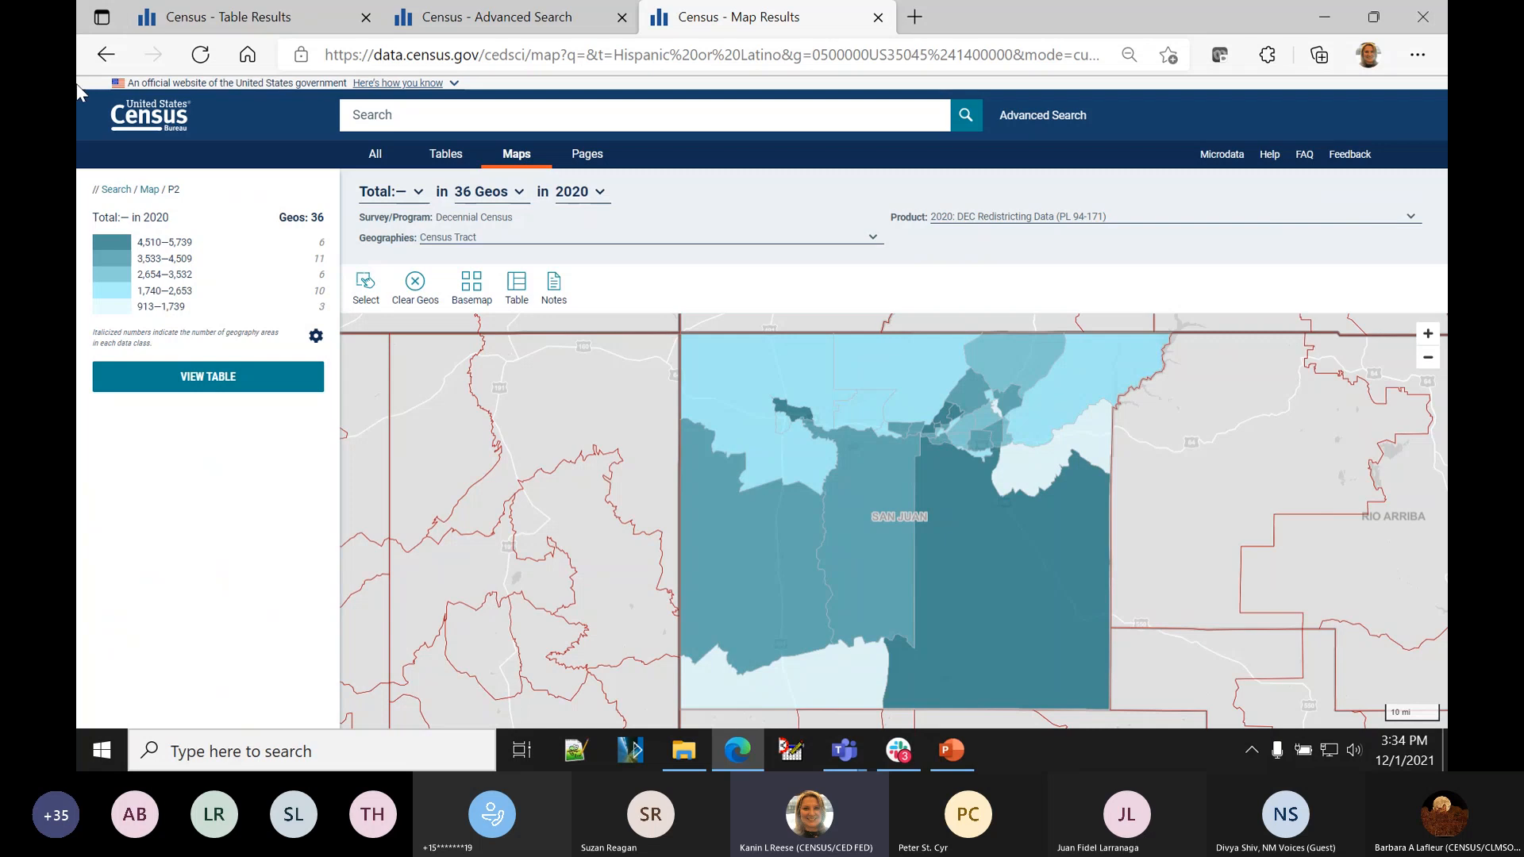
left_click(316, 337)
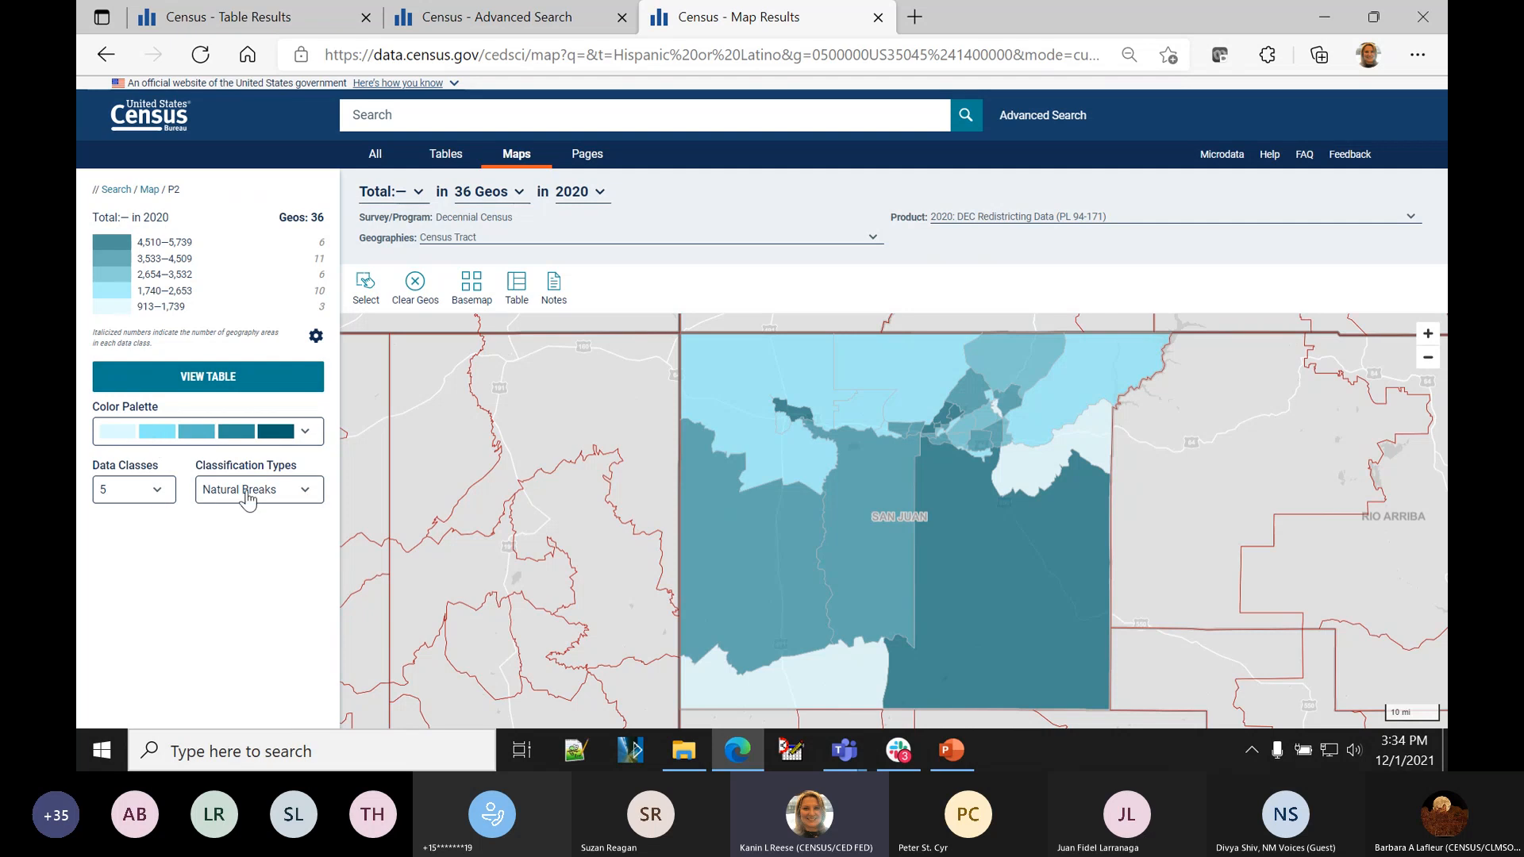
left_click(261, 437)
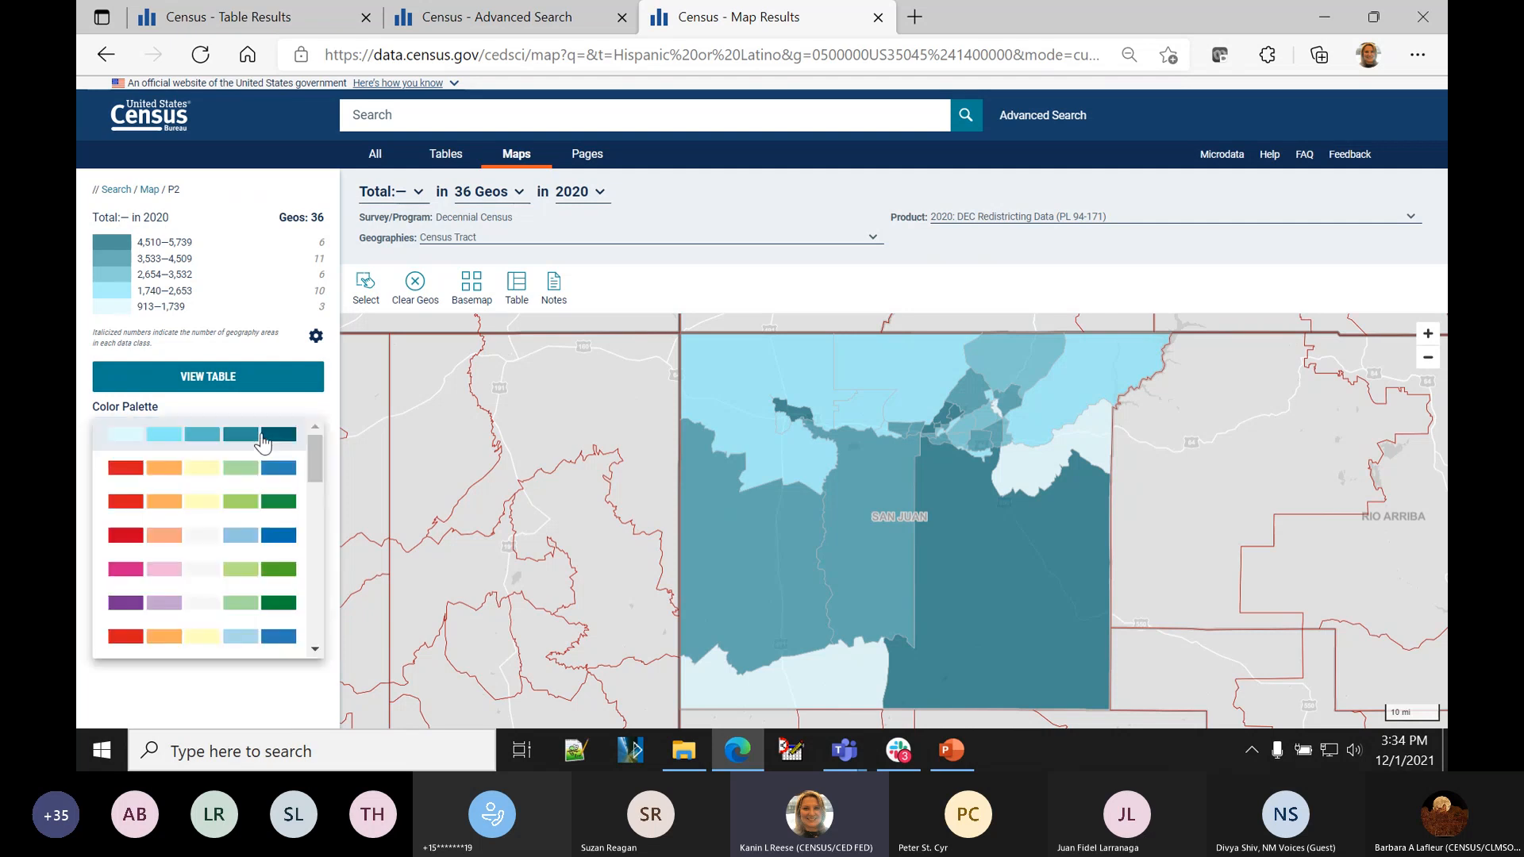
left_click(292, 404)
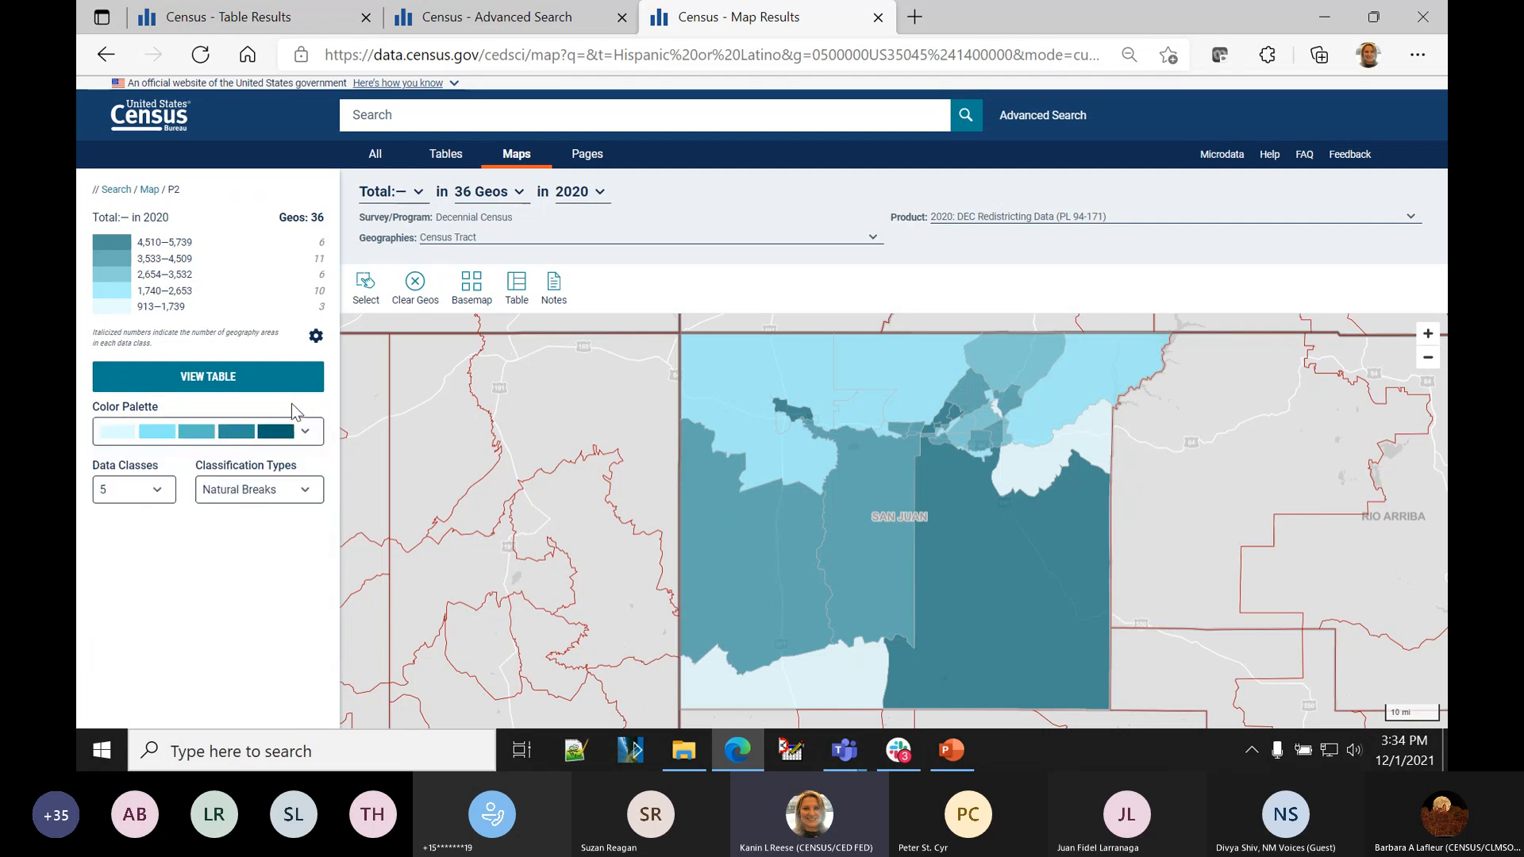
- View the data table behind the tract map, close it, and show the map's notes for table P2
left_click(234, 378)
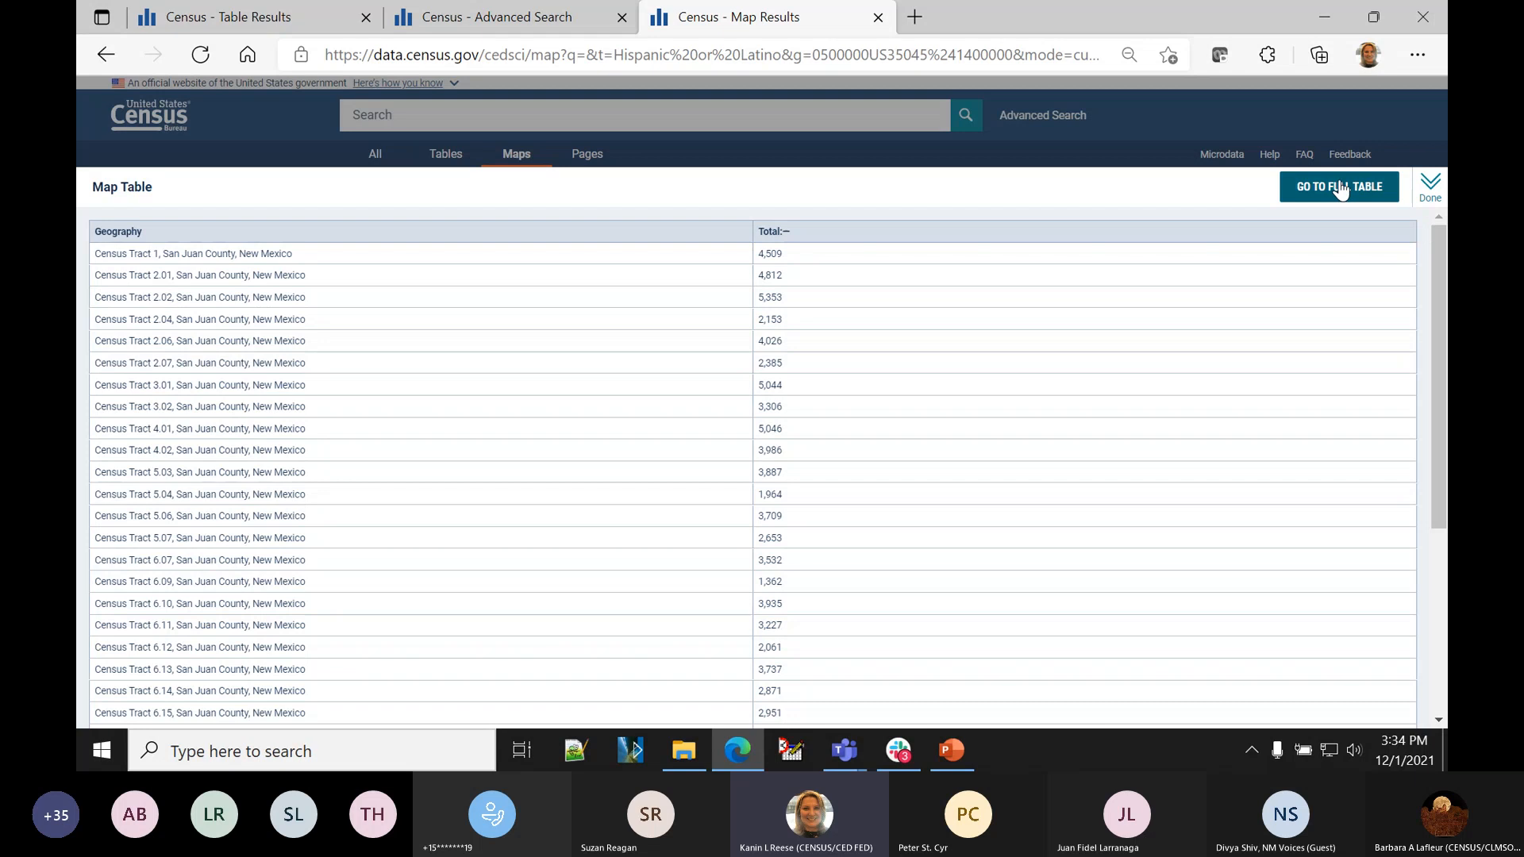
left_click(1429, 189)
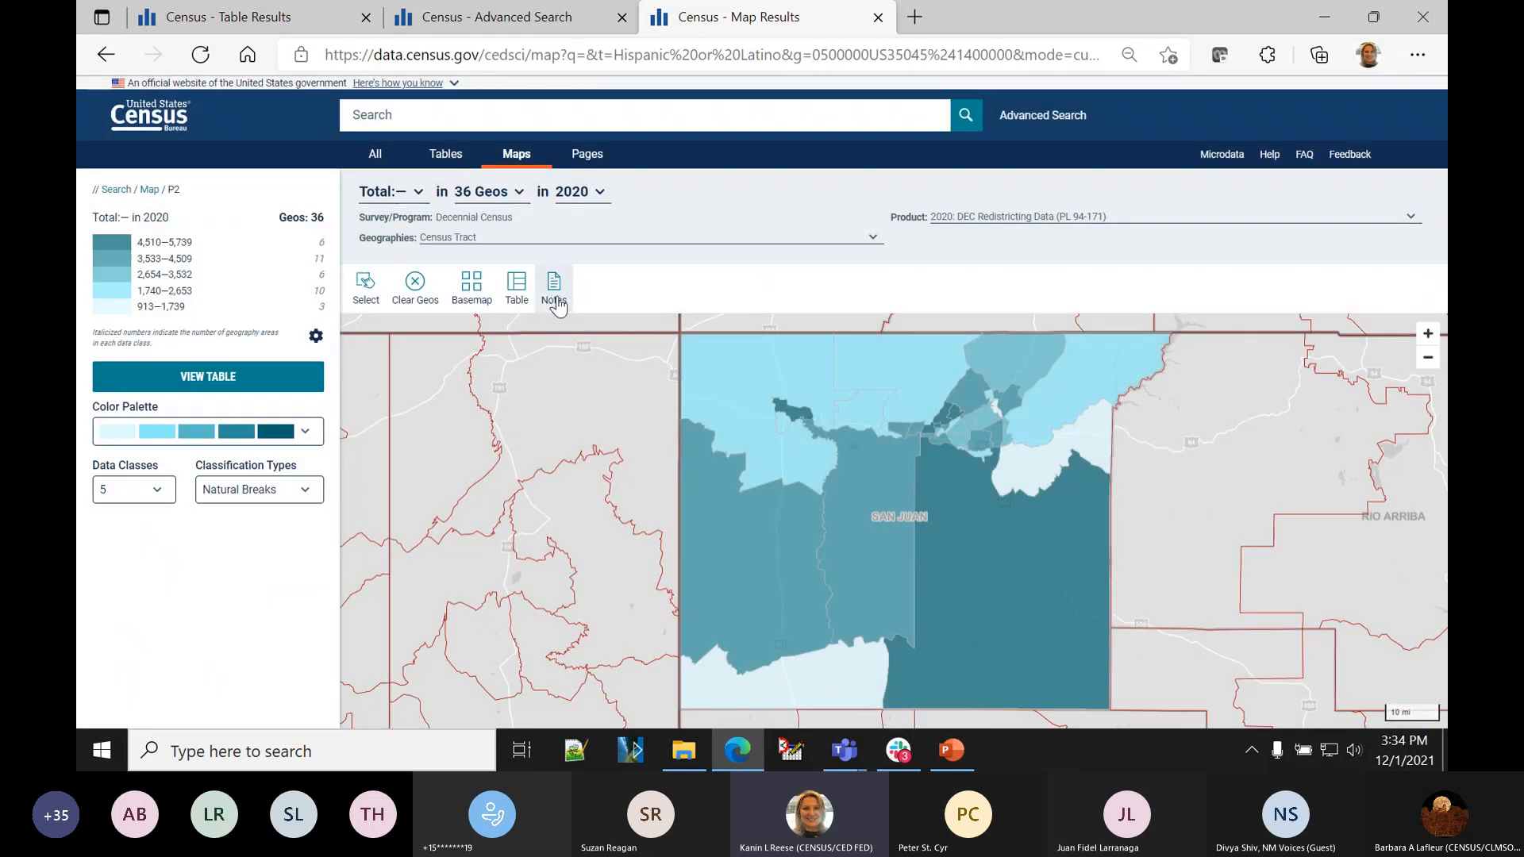
left_click(556, 306)
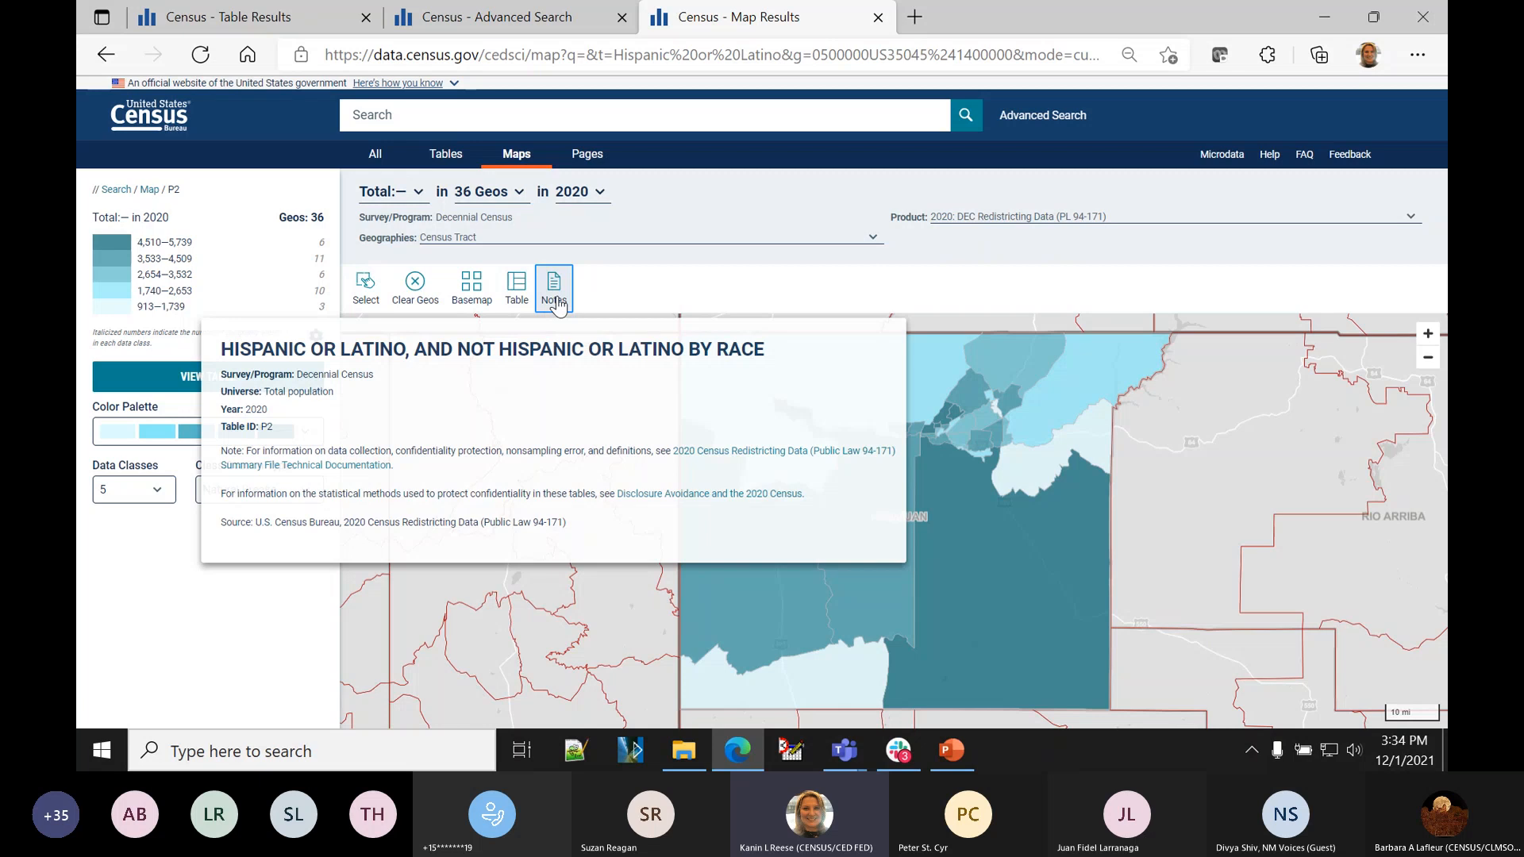
- Change the map's basemap to the style showing highway numbers and green forest areas
left_click(472, 287)
left_click(516, 358)
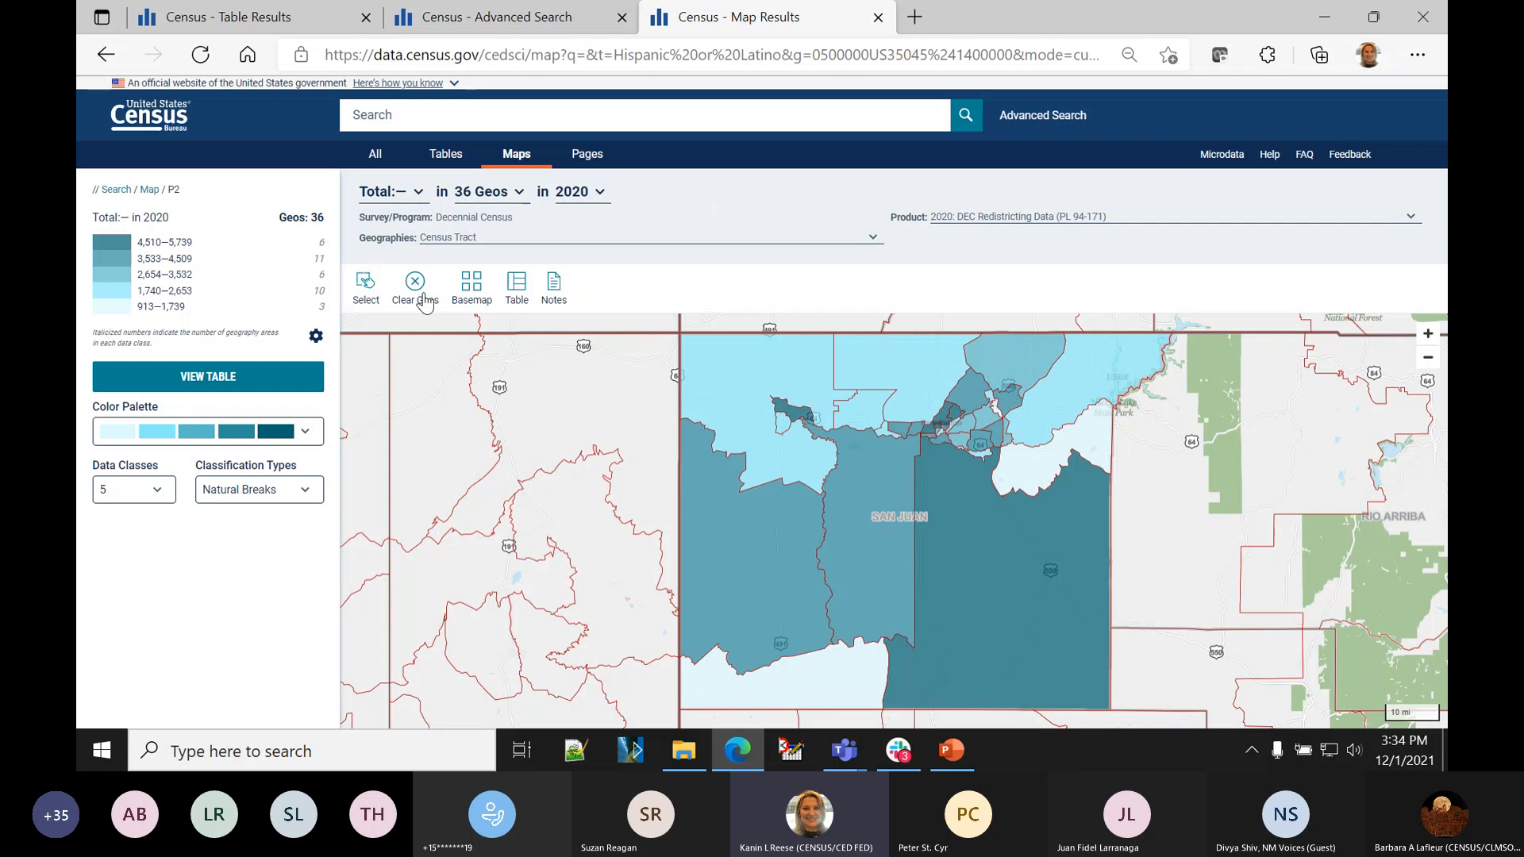
- Open table P2 for customization and download its 2020 and 2010 DEC Redistricting Data (PL 94-171) as CSV files
left_click(446, 156)
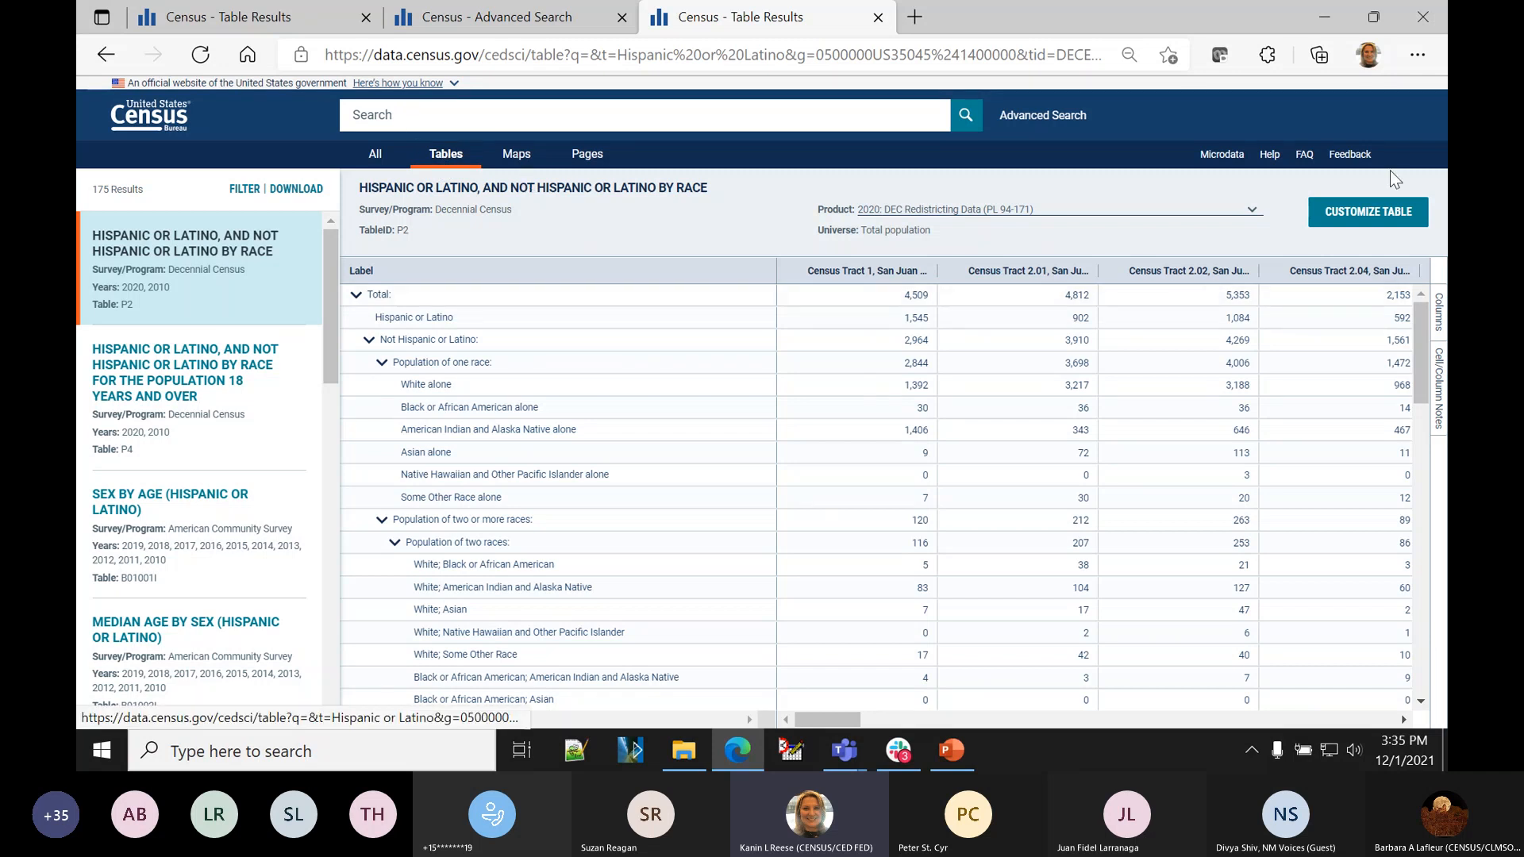
left_click(1359, 223)
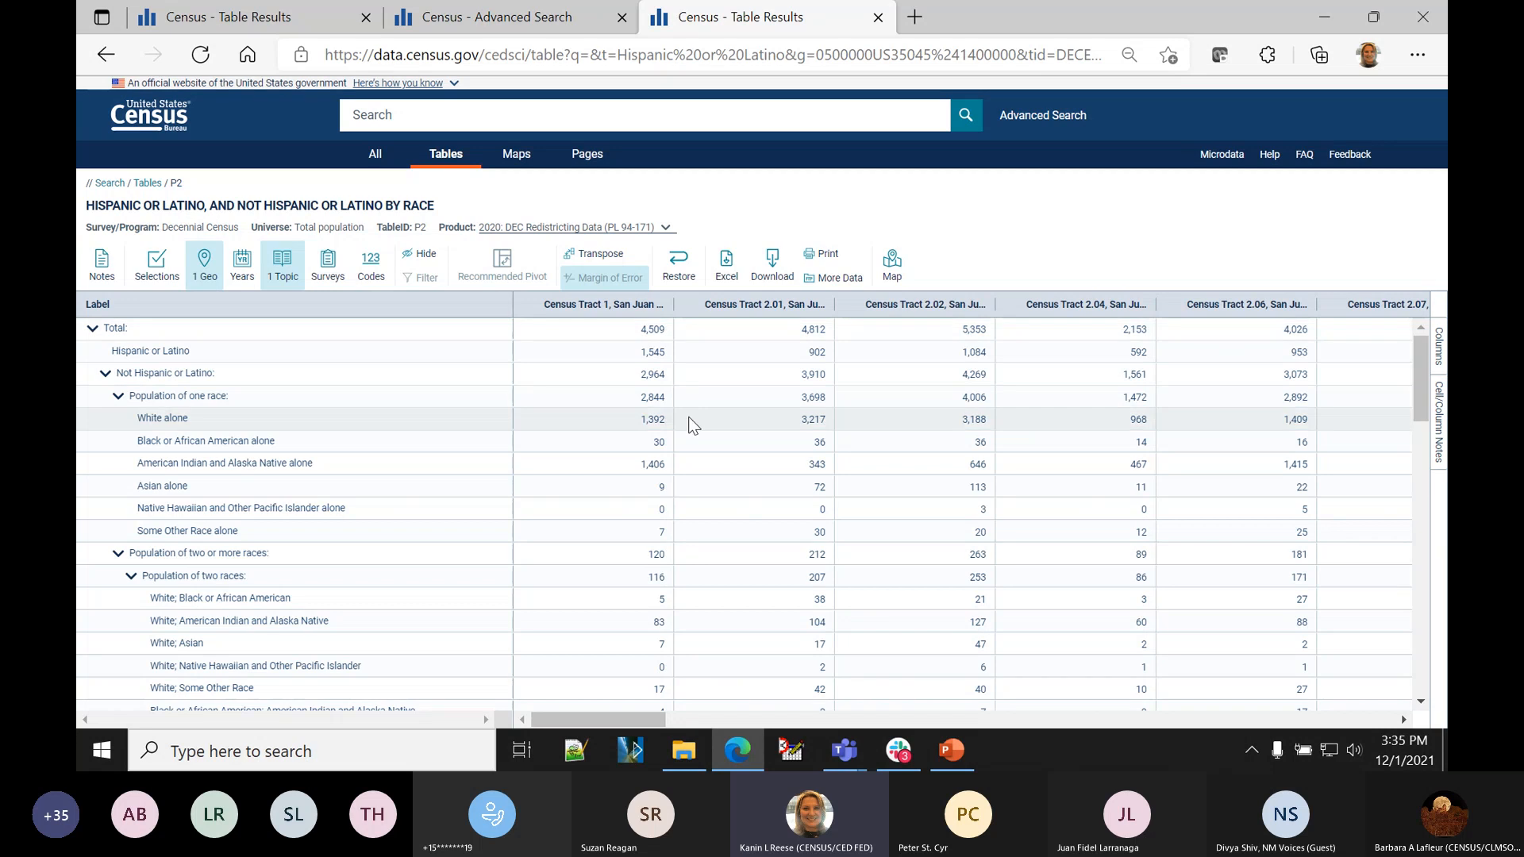
left_click(769, 275)
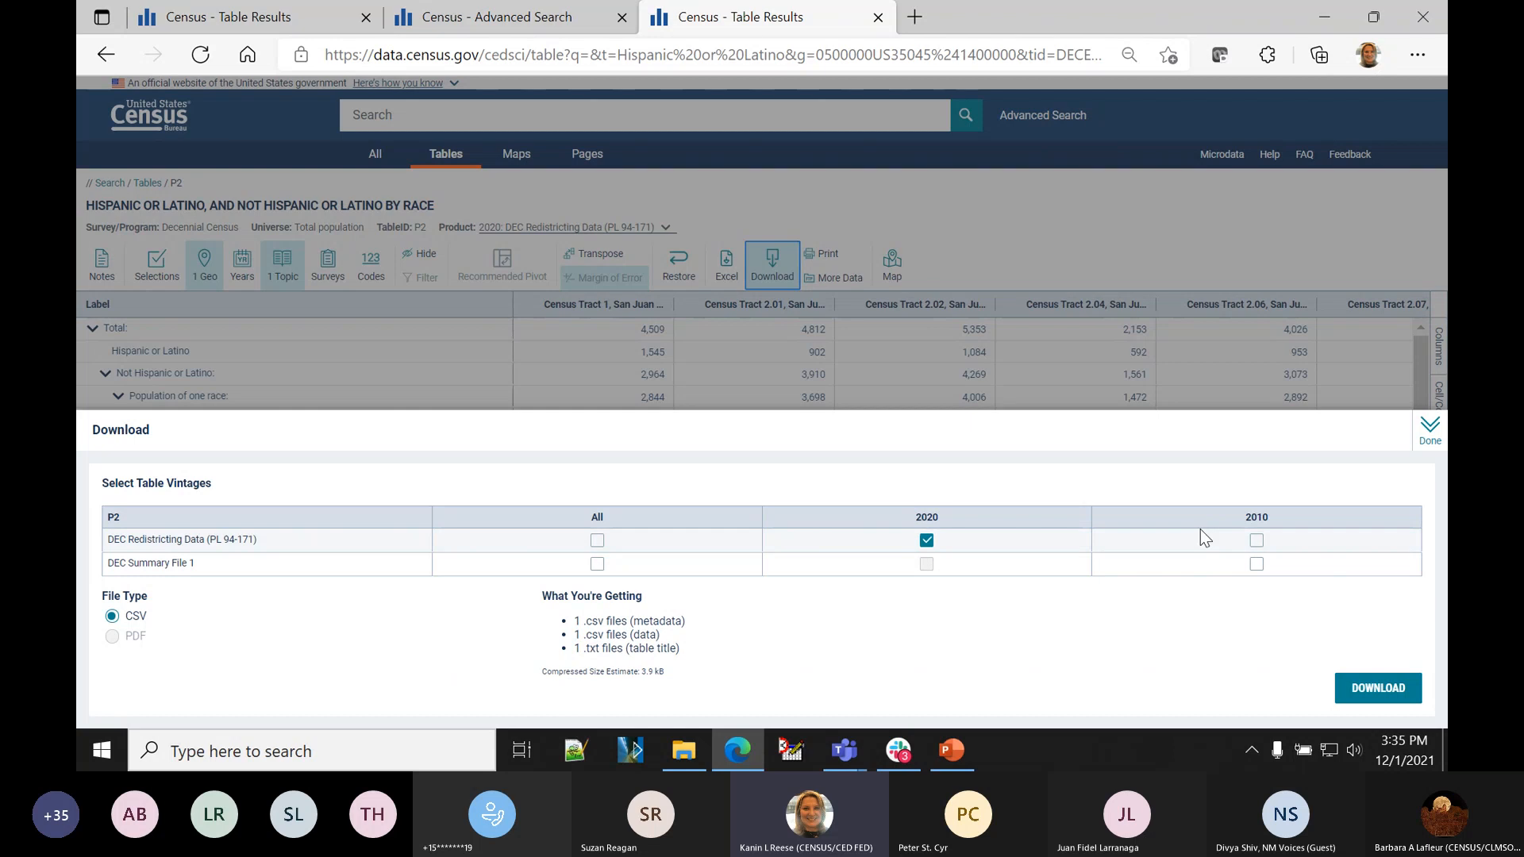
left_click(1256, 542)
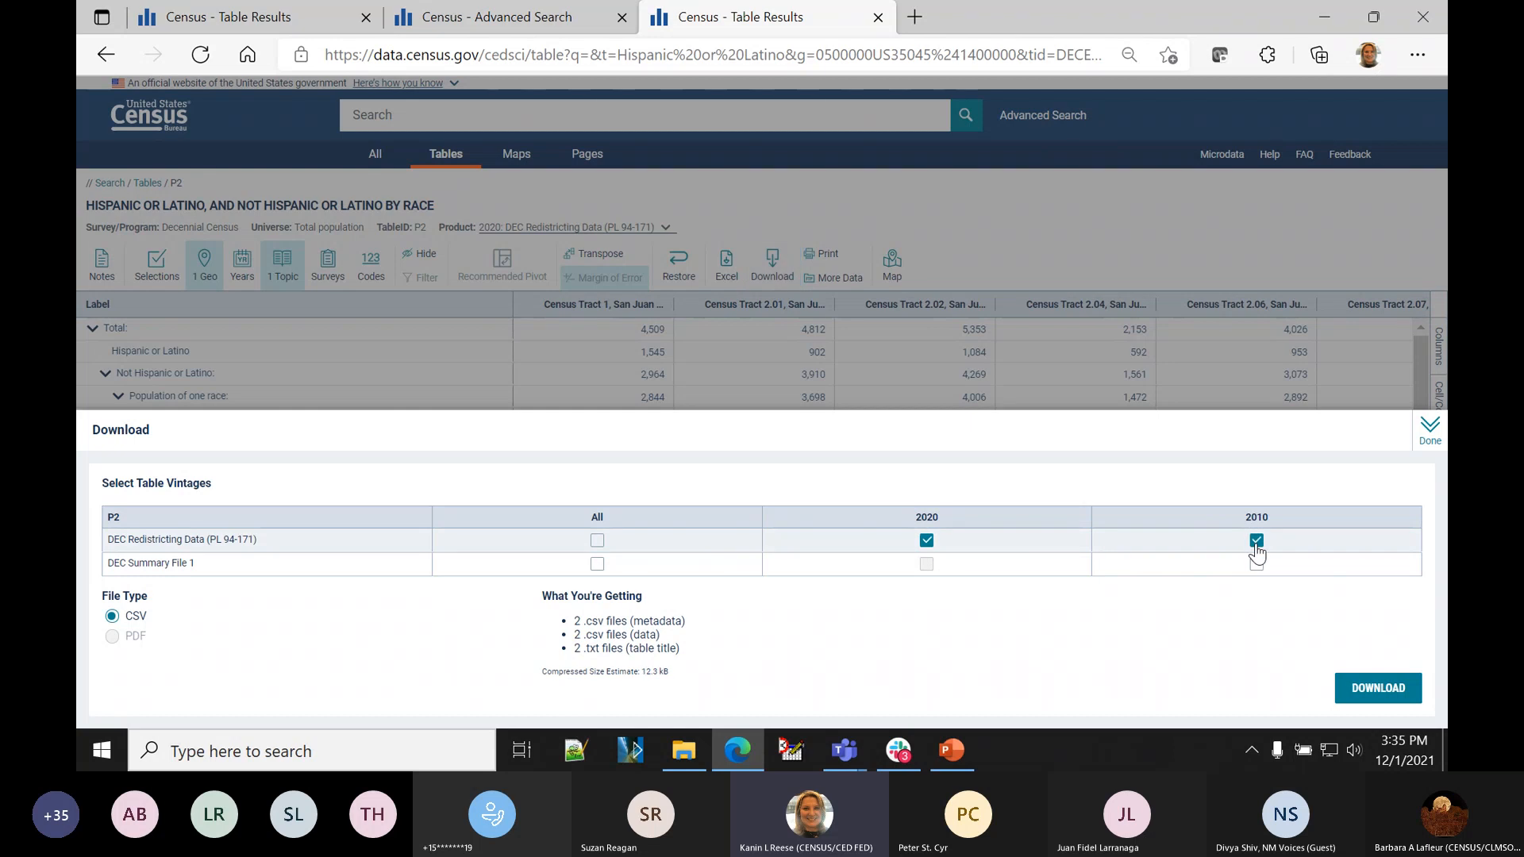
left_click(1371, 691)
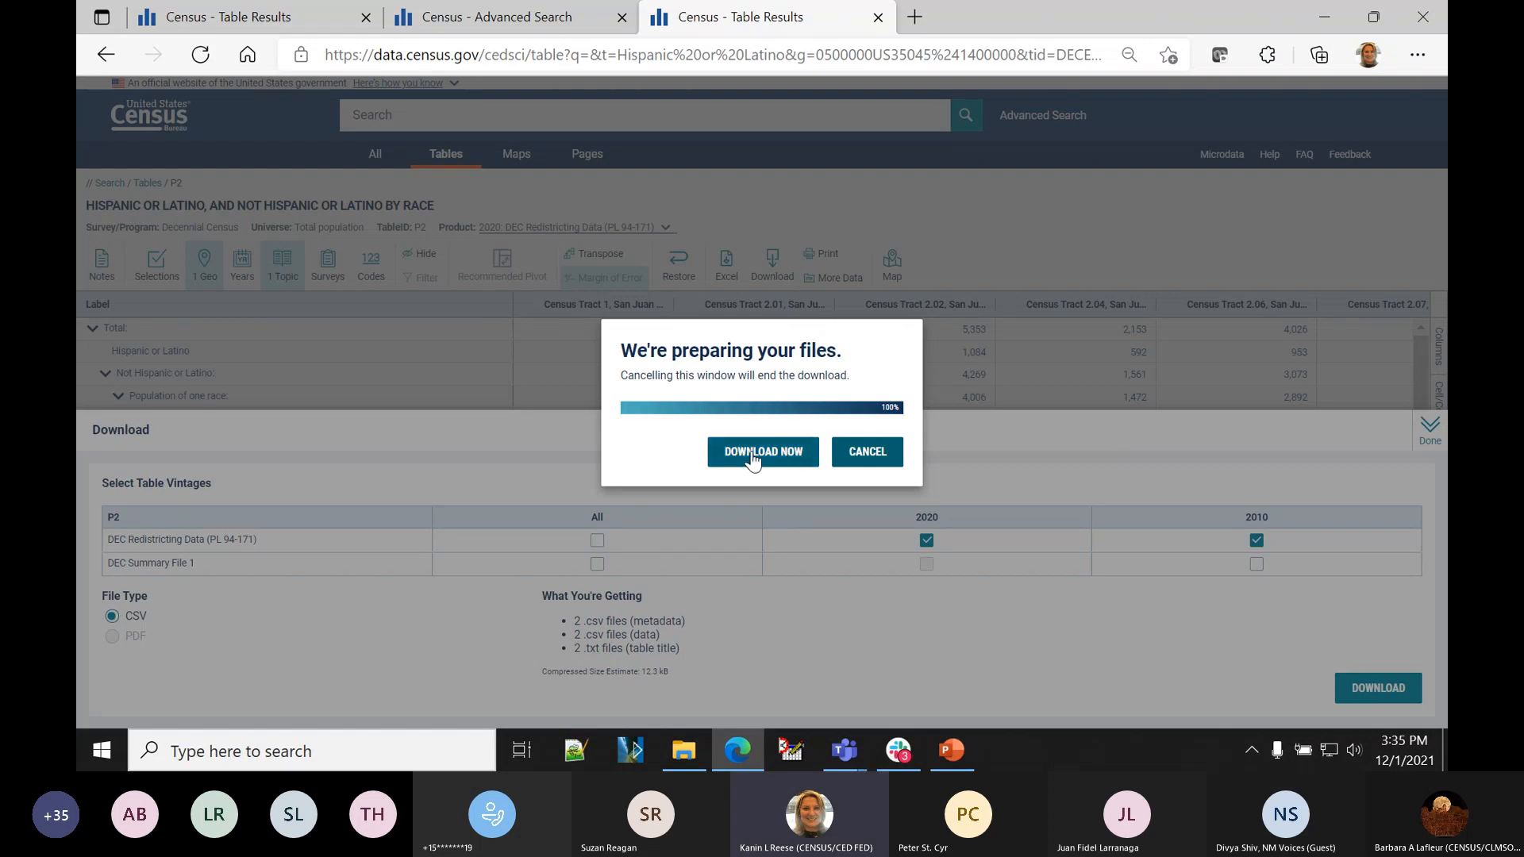
left_click(752, 459)
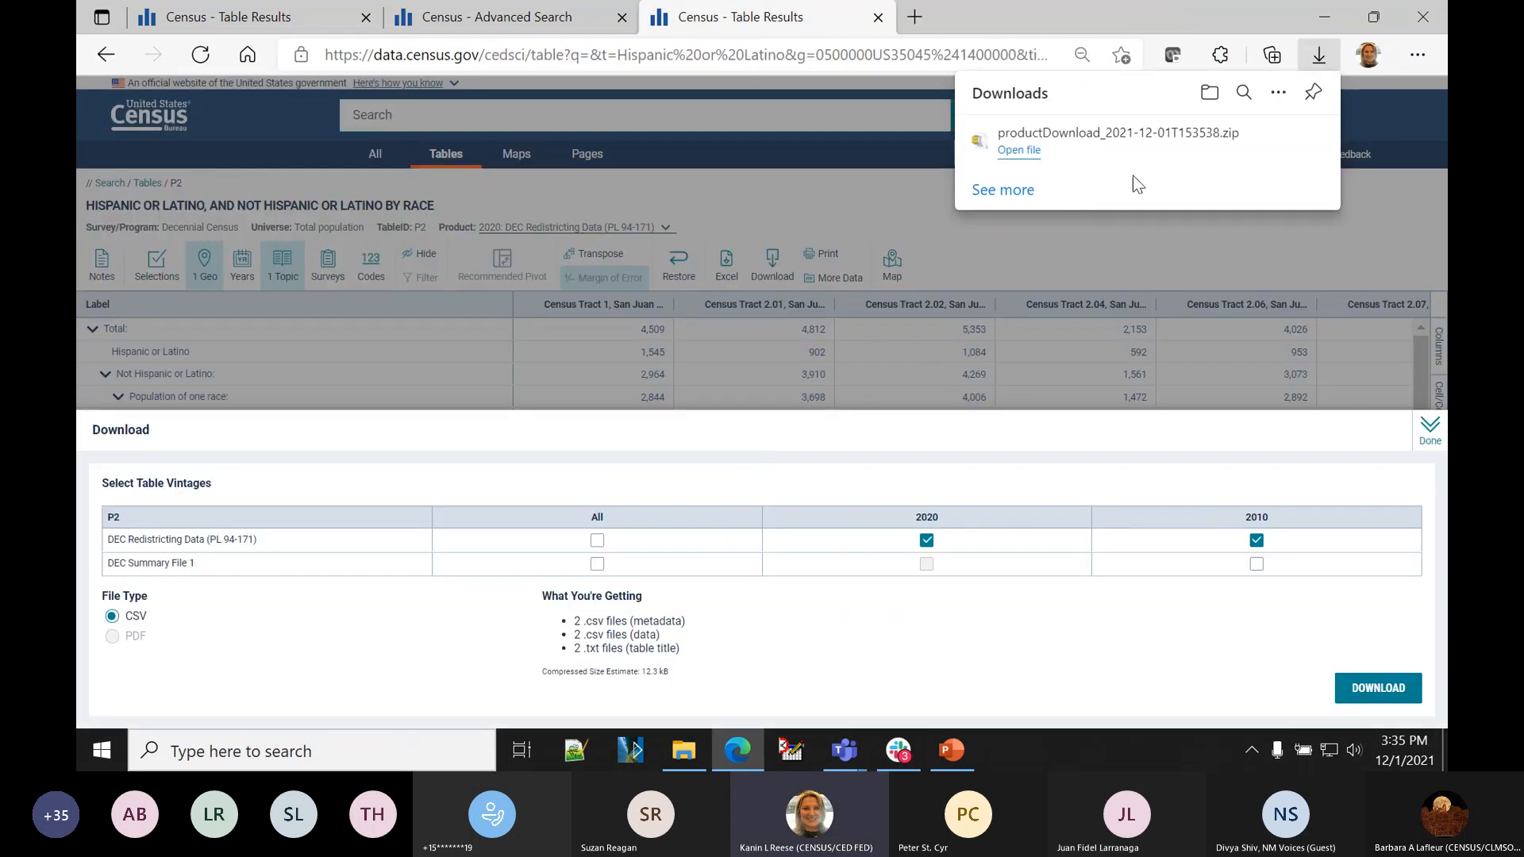
- Open the downloaded zip in WinZip without unzipping it, and open the DECENNIALPL2020.P2 data_with_overlays file in Excel
left_click(1020, 153)
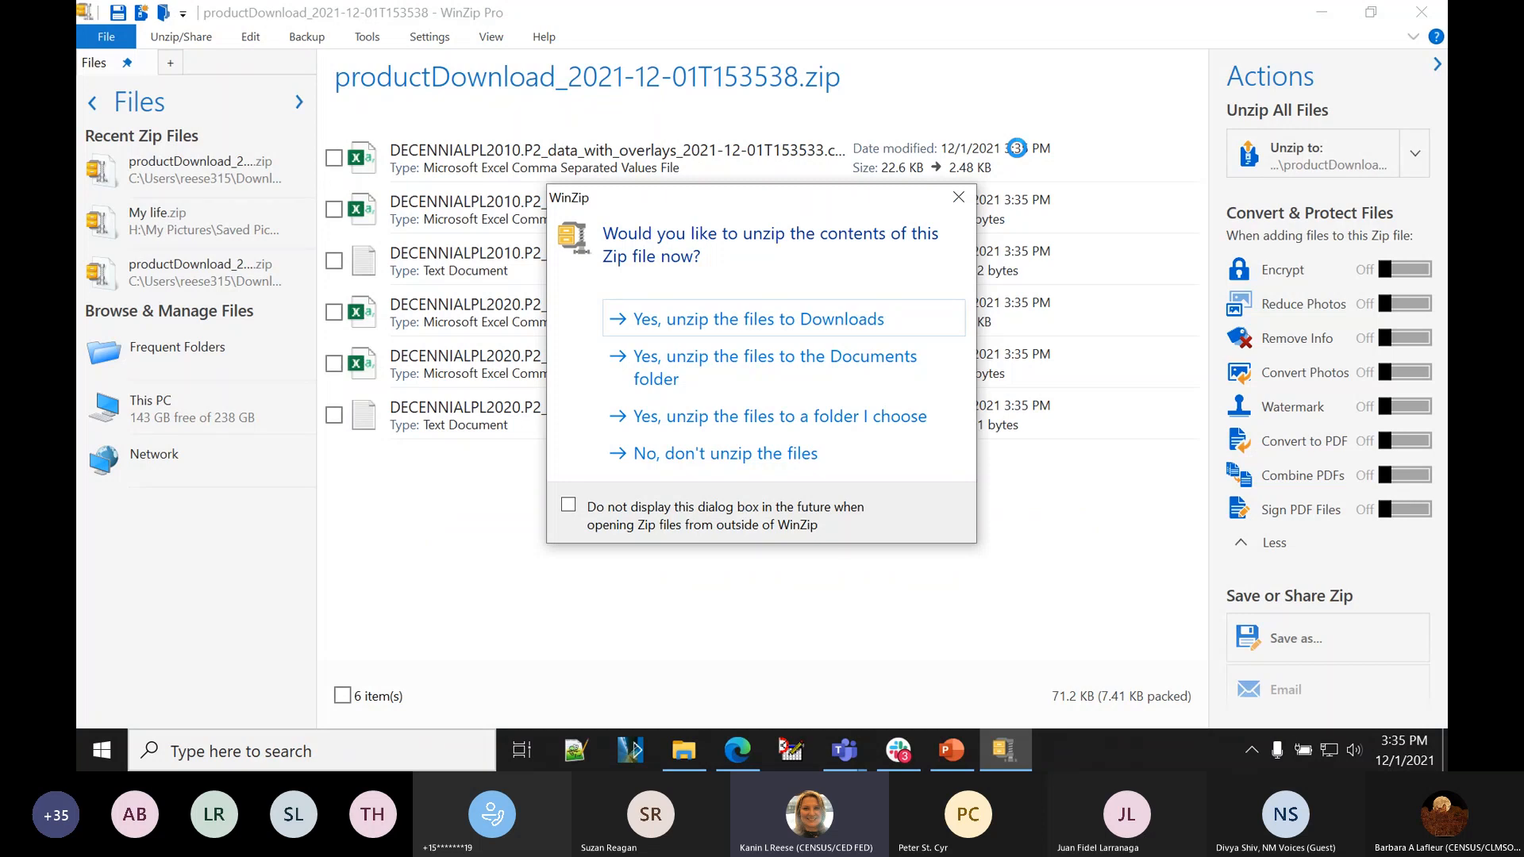
left_click(724, 455)
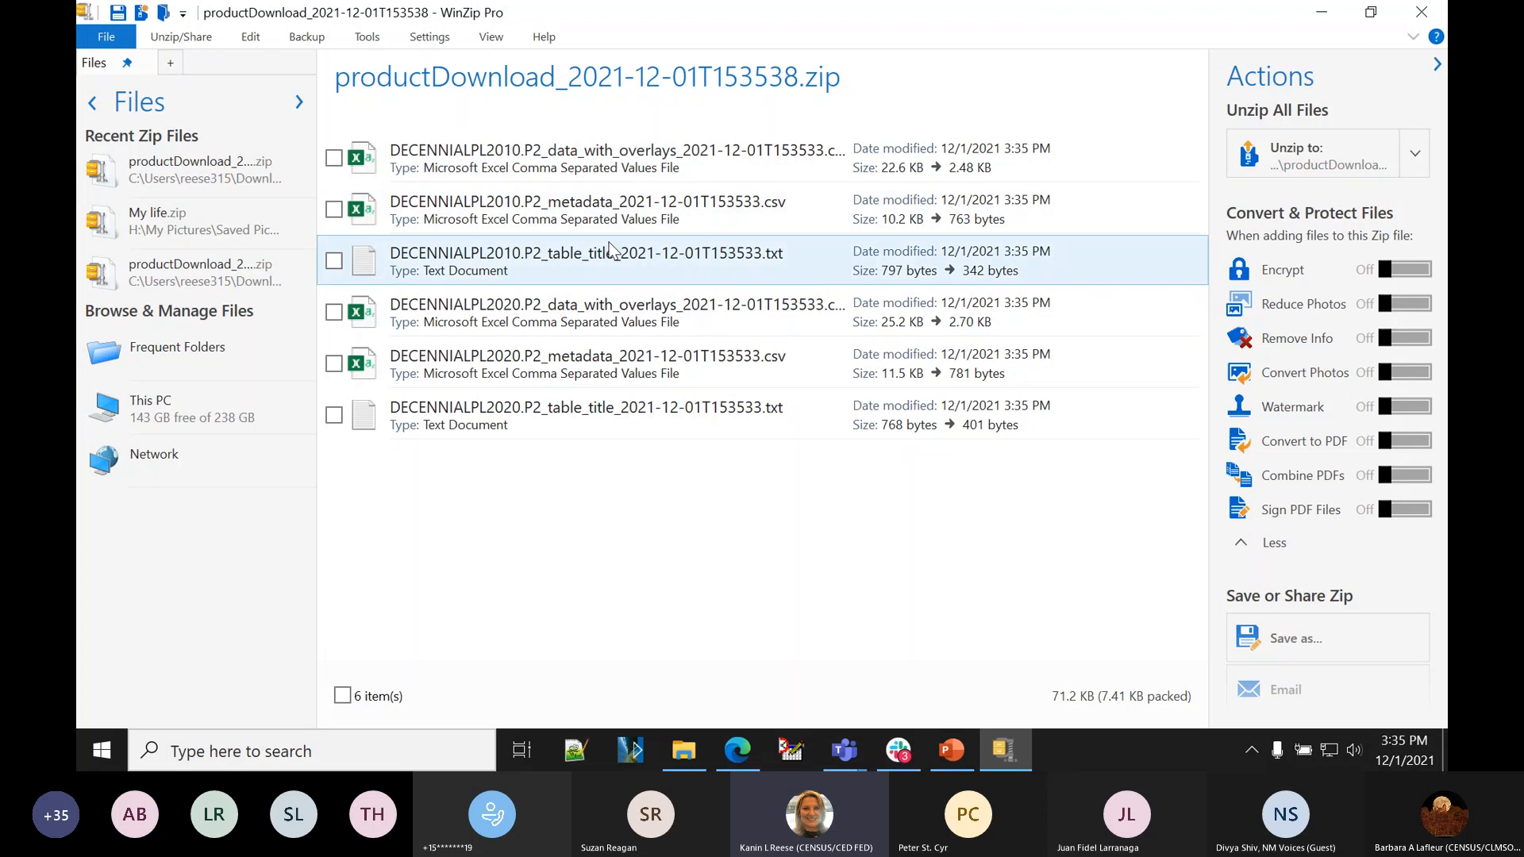
left_click(534, 322)
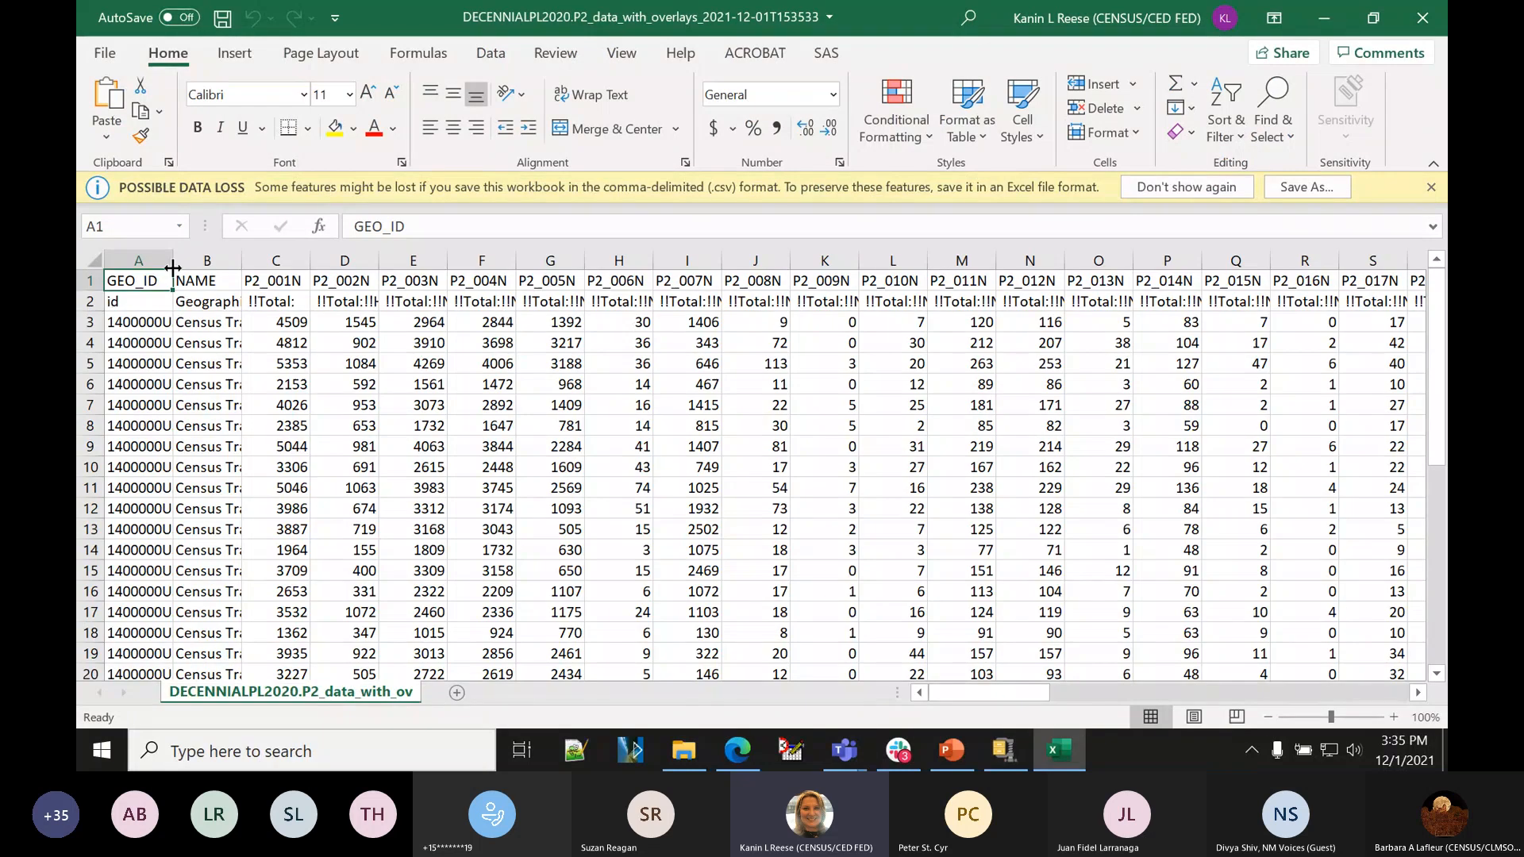
- Widen the GEO_ID and NAME columns of the 2020 P2 CSV and check the first census tract's ID, name and total
left_click_drag(173, 268, 276, 281)
left_click(83, 322)
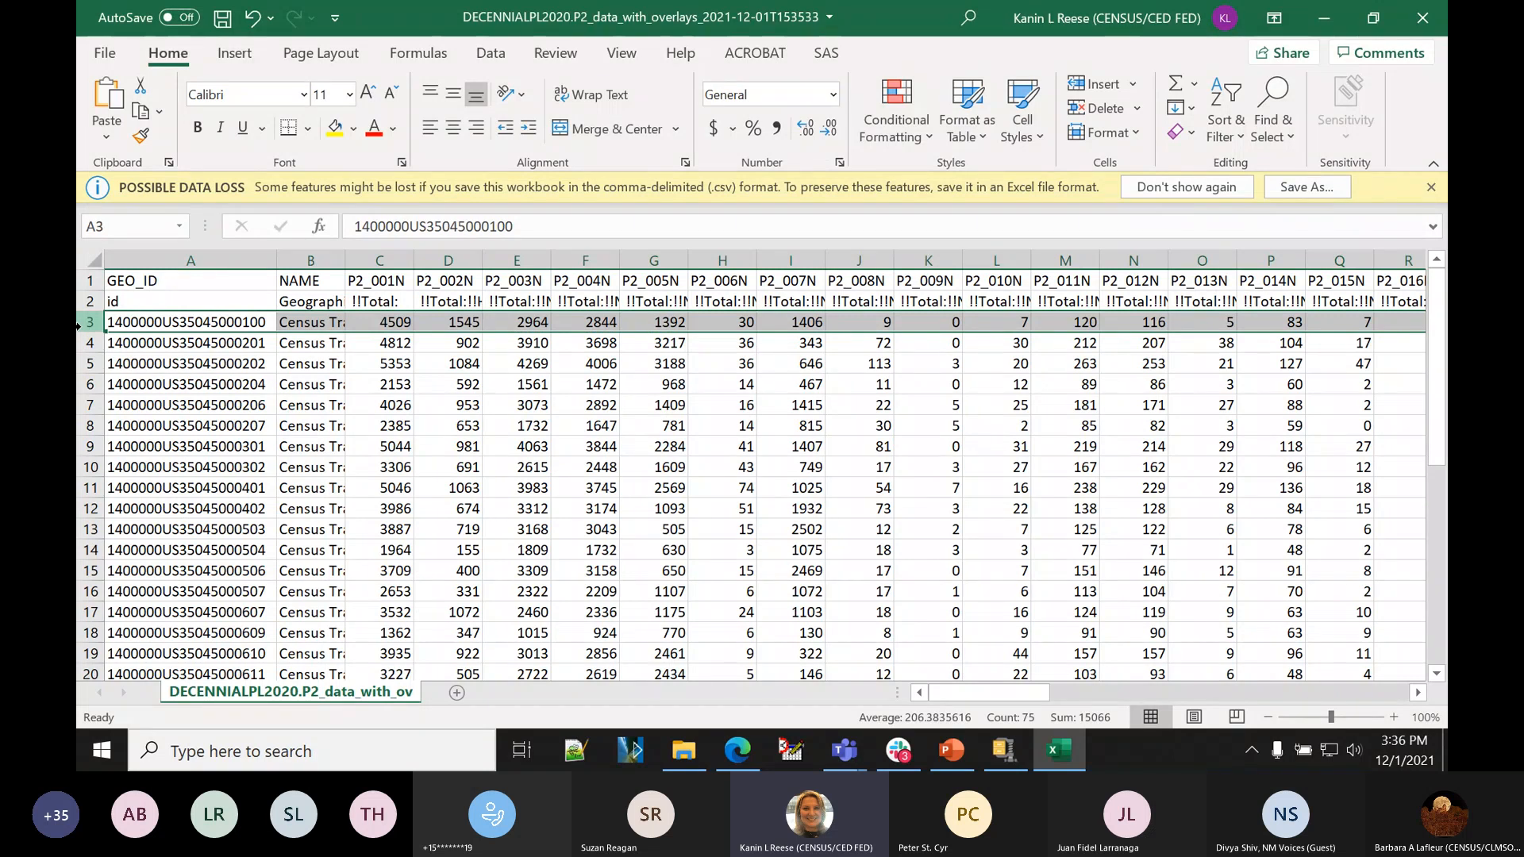
left_click(148, 321)
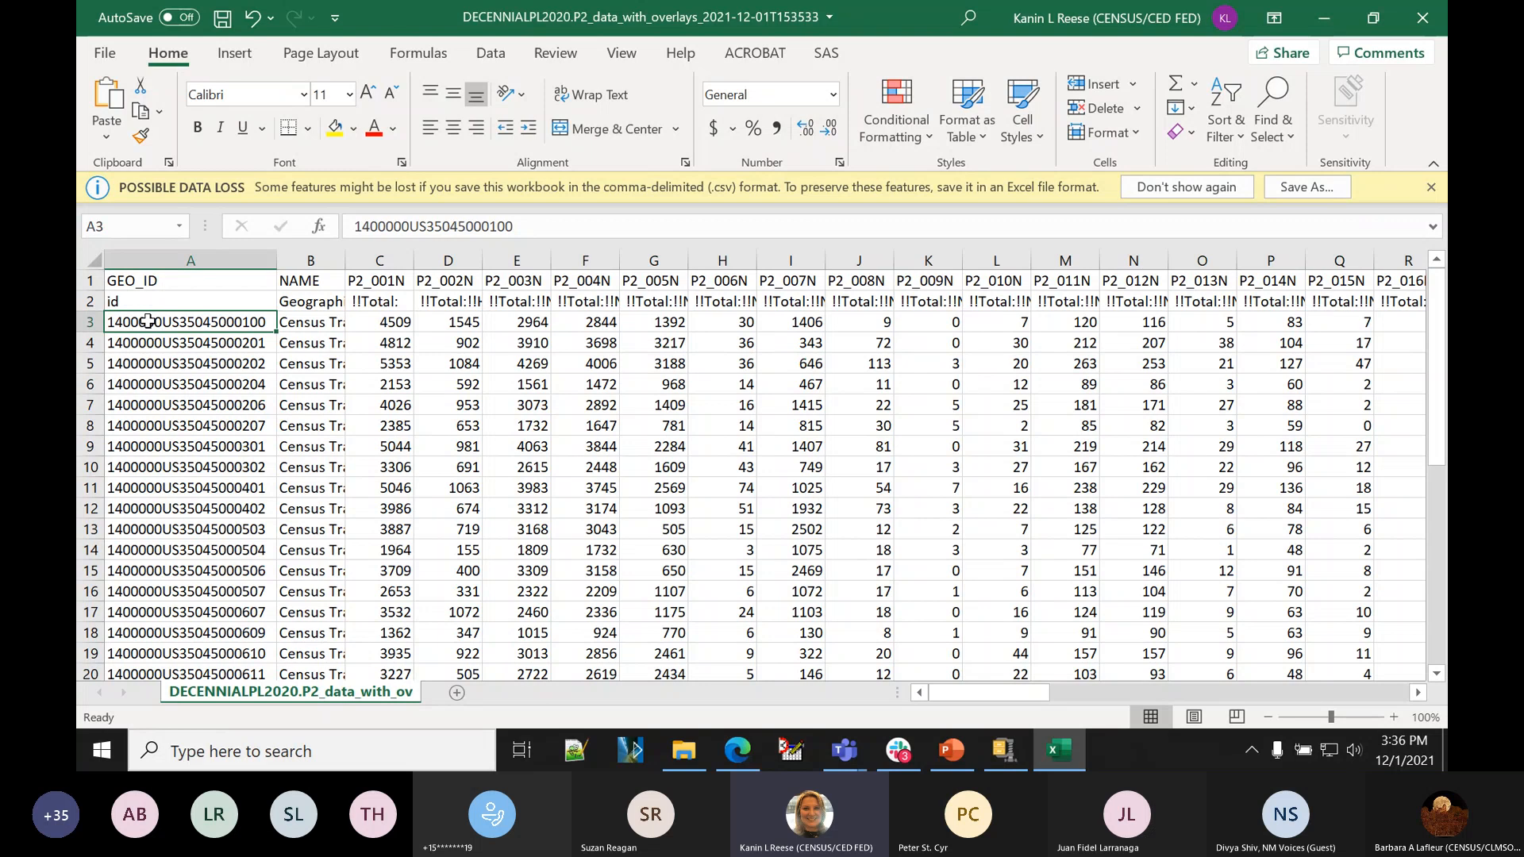
left_click(309, 322)
left_click_drag(345, 260, 459, 266)
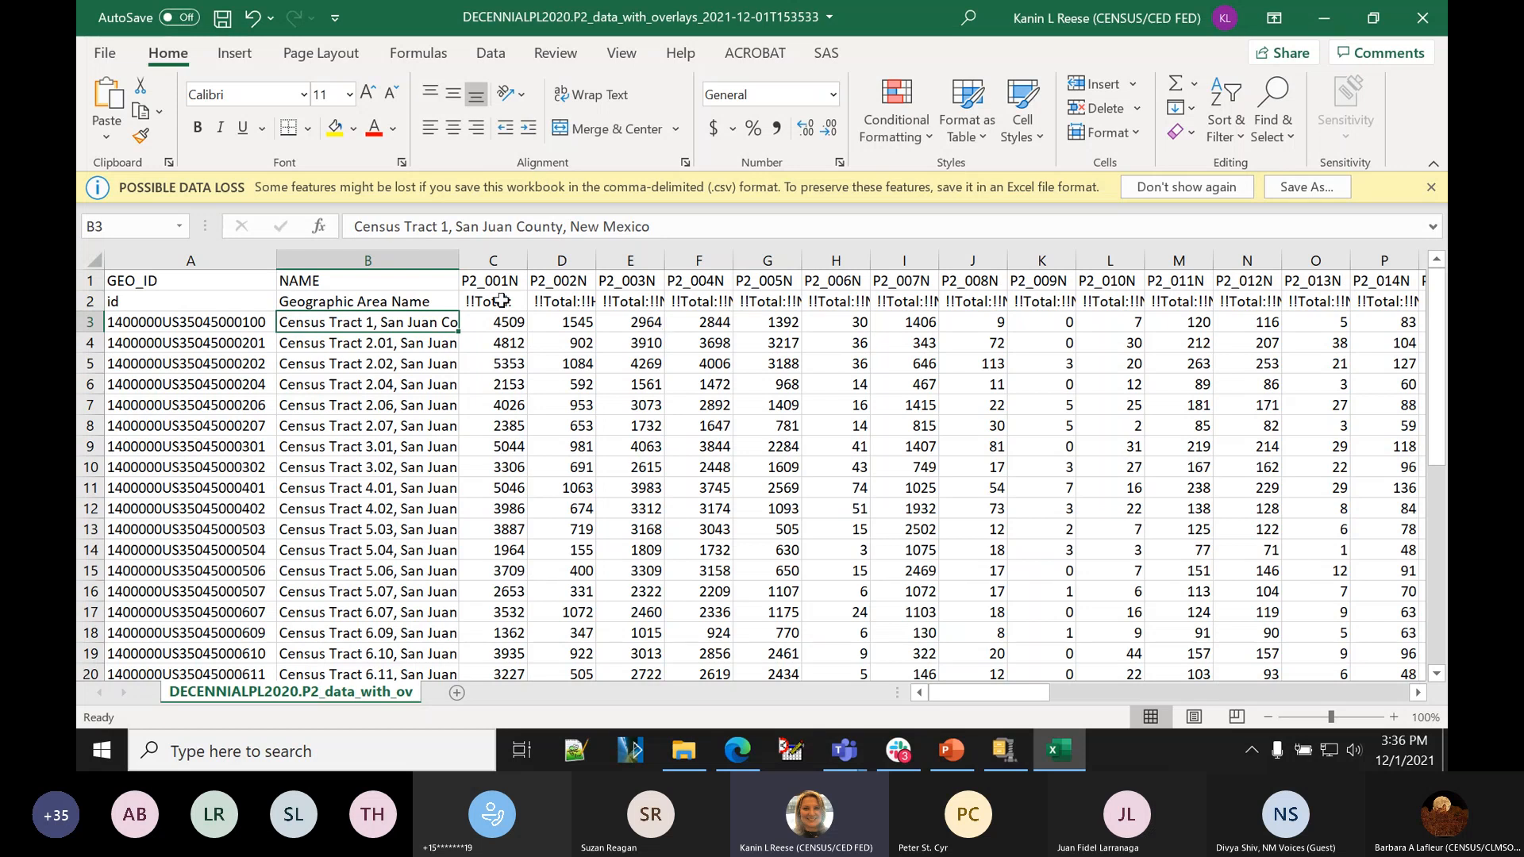
left_click(510, 322)
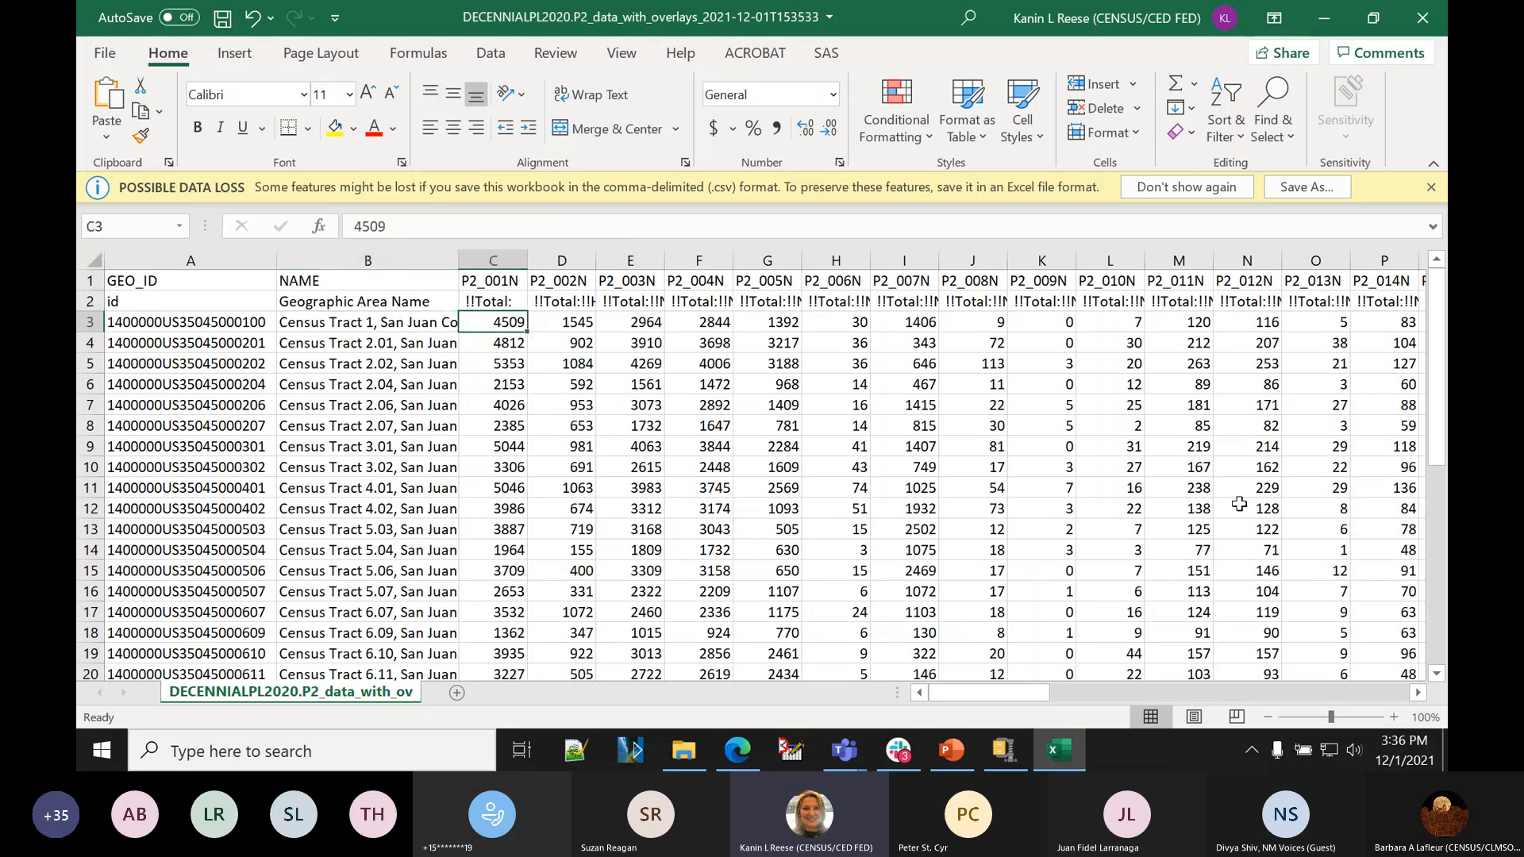
- Return to the P2 table in the browser, dismissing the WinZip temporary-file message and closing the table's download options
left_click(1324, 18)
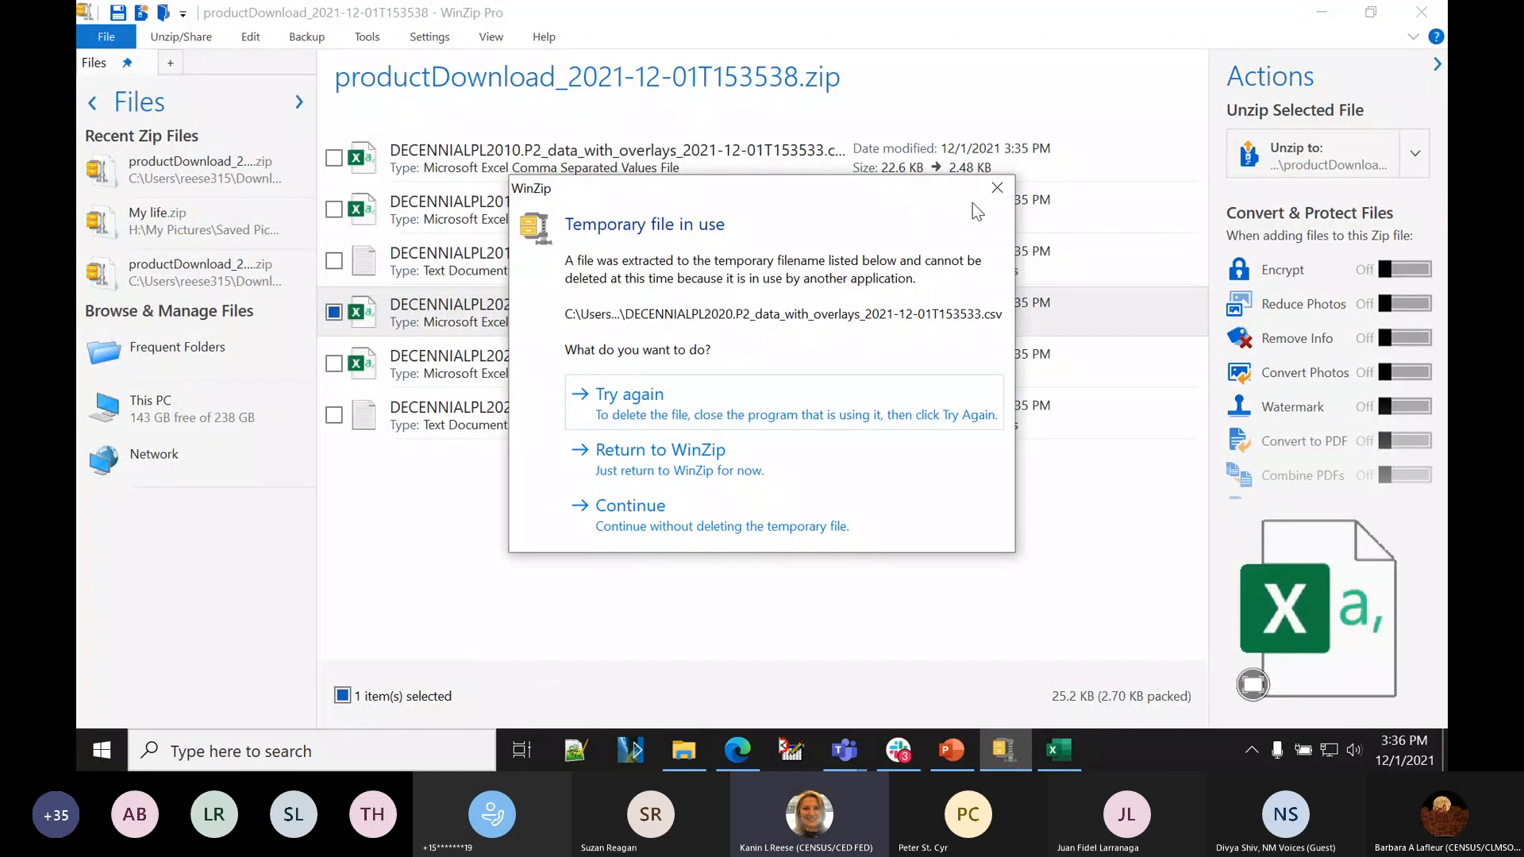
left_click(997, 188)
left_click(1322, 11)
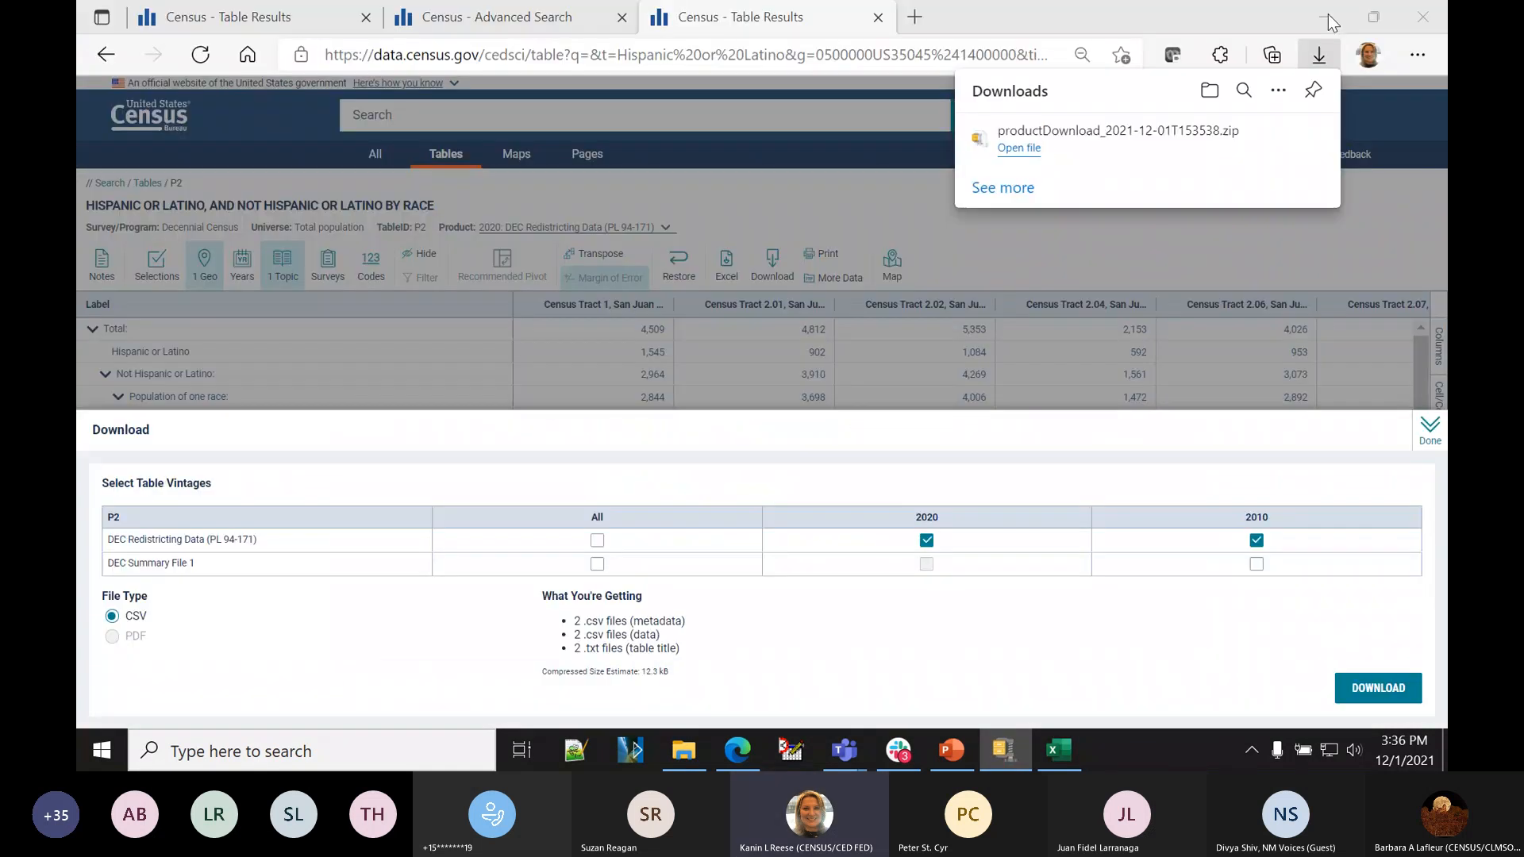
left_click(1430, 431)
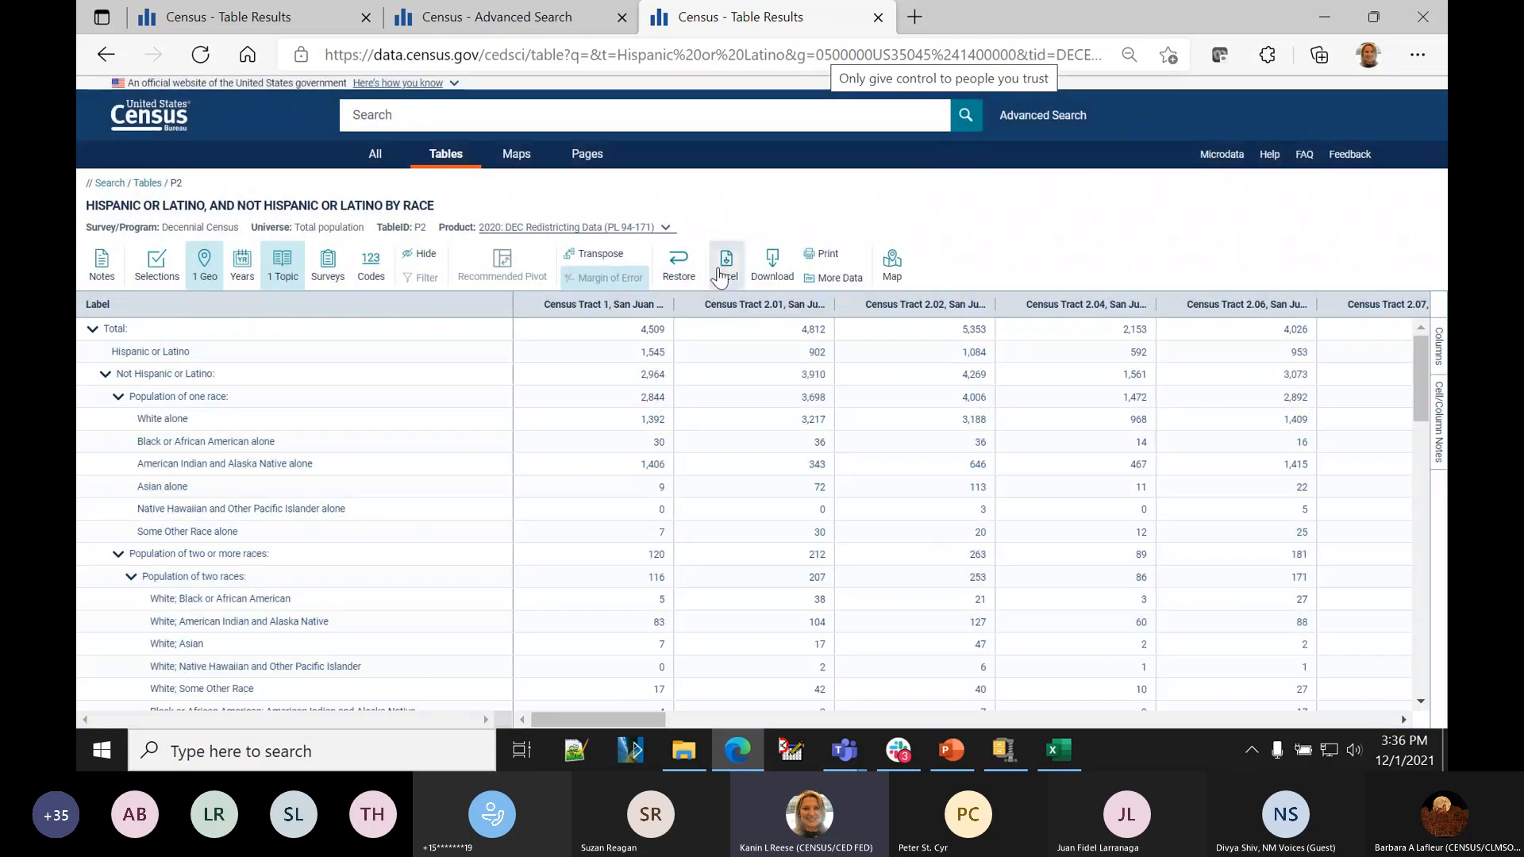
- Export the Hispanic or Latino by race table P2 to Excel format and open the downloaded workbook
left_click(725, 286)
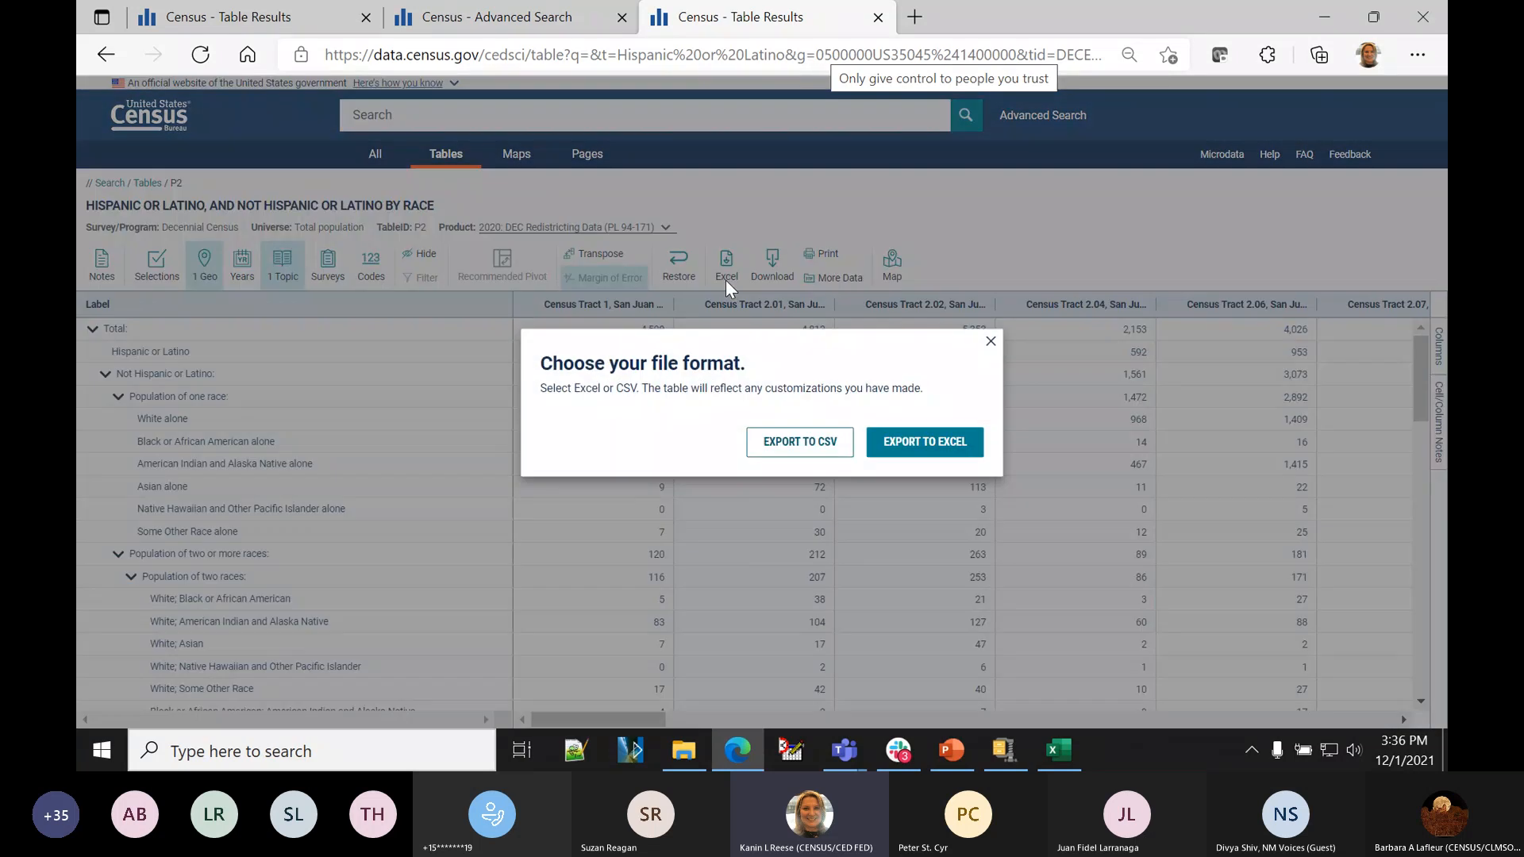
left_click(879, 445)
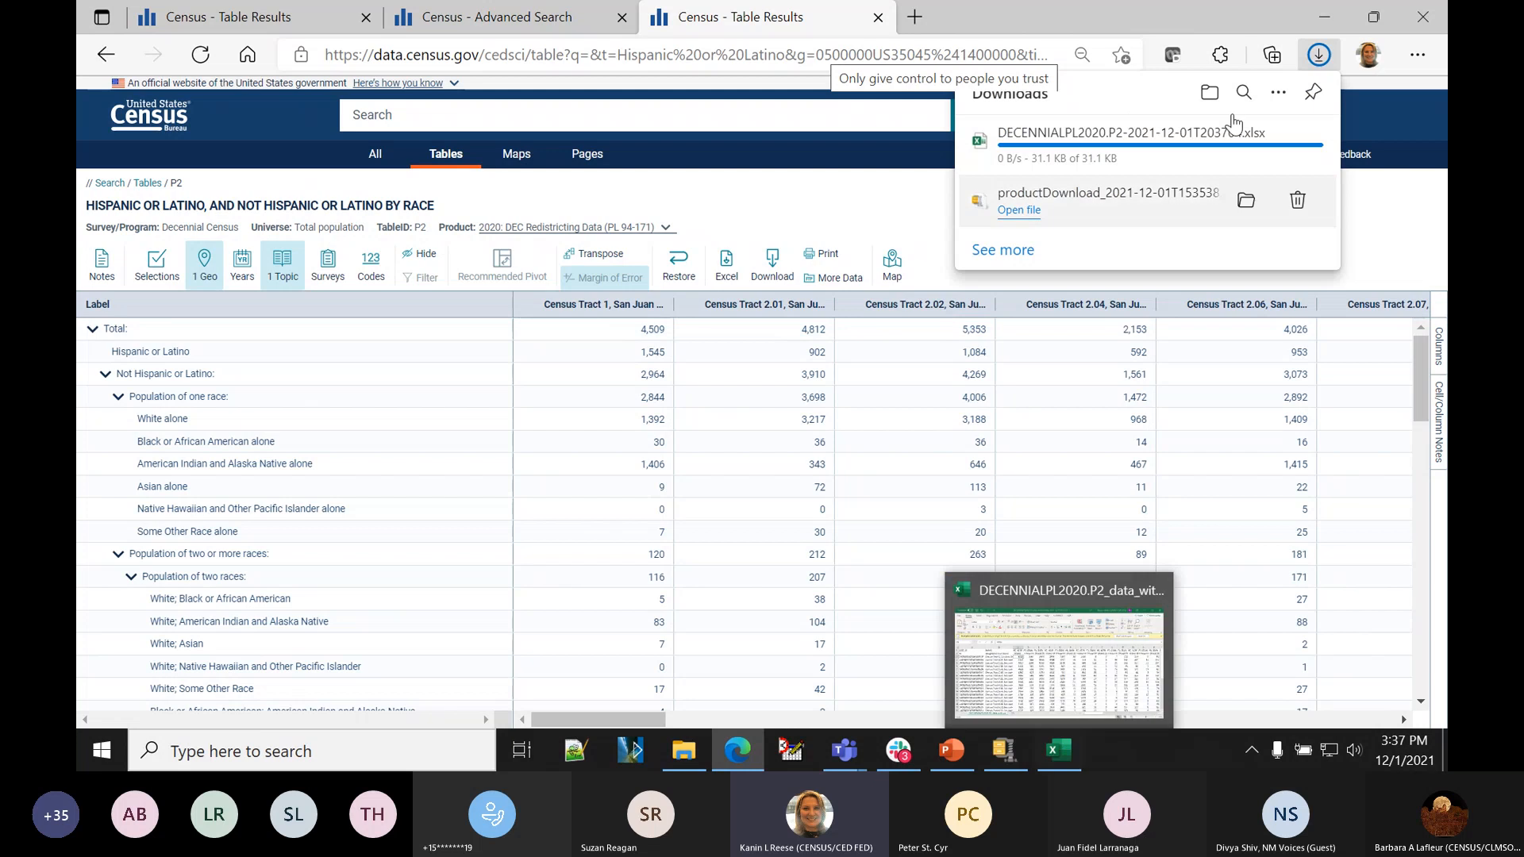
left_click(1019, 151)
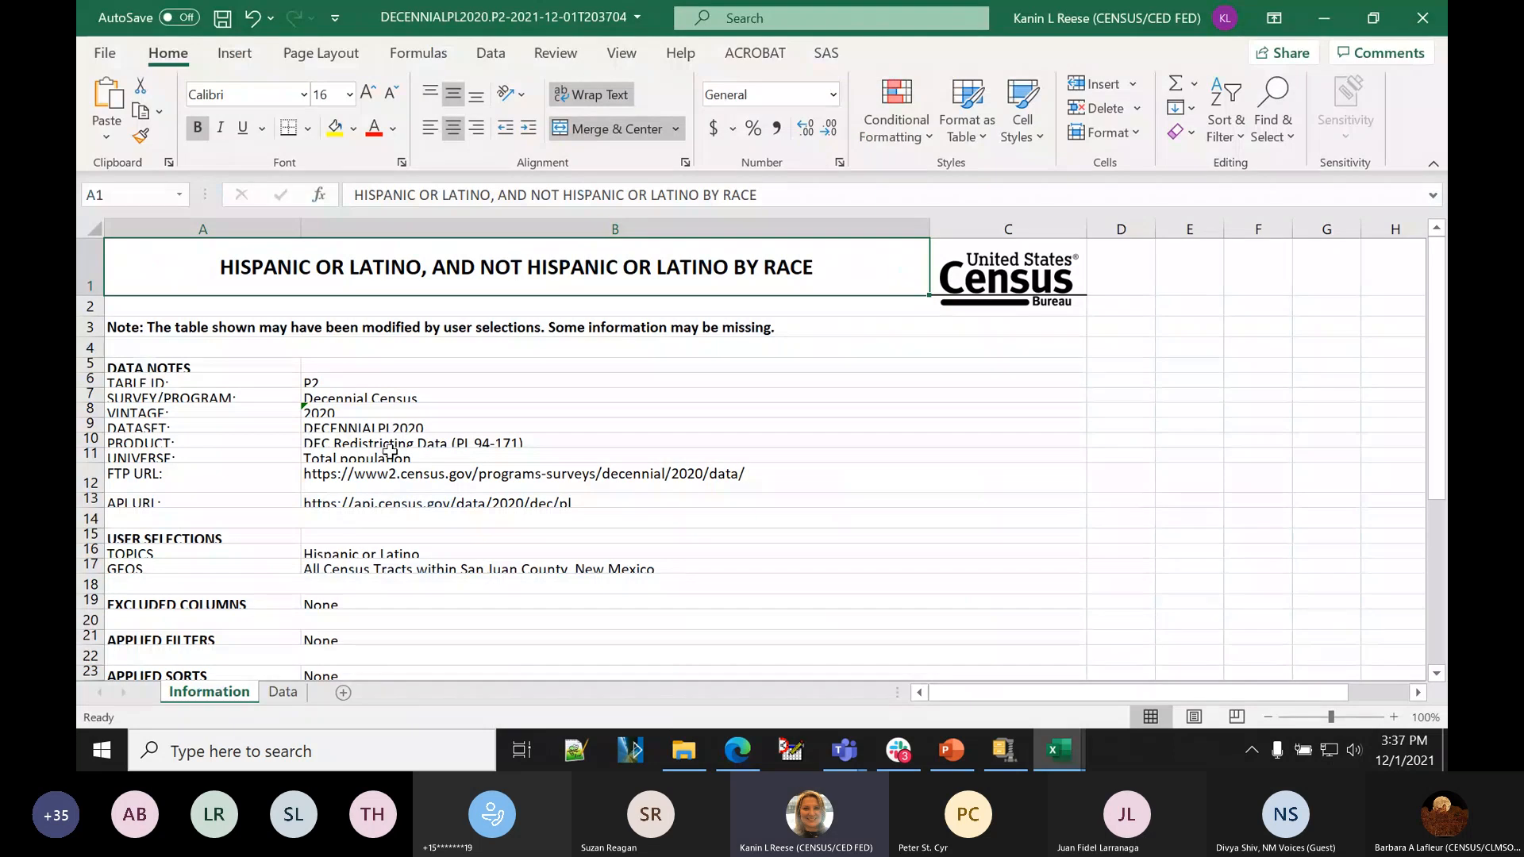
- Review the exported workbook's Information sheet and look across all census tract columns on the Data sheet
scroll(369, 544, "down", 7)
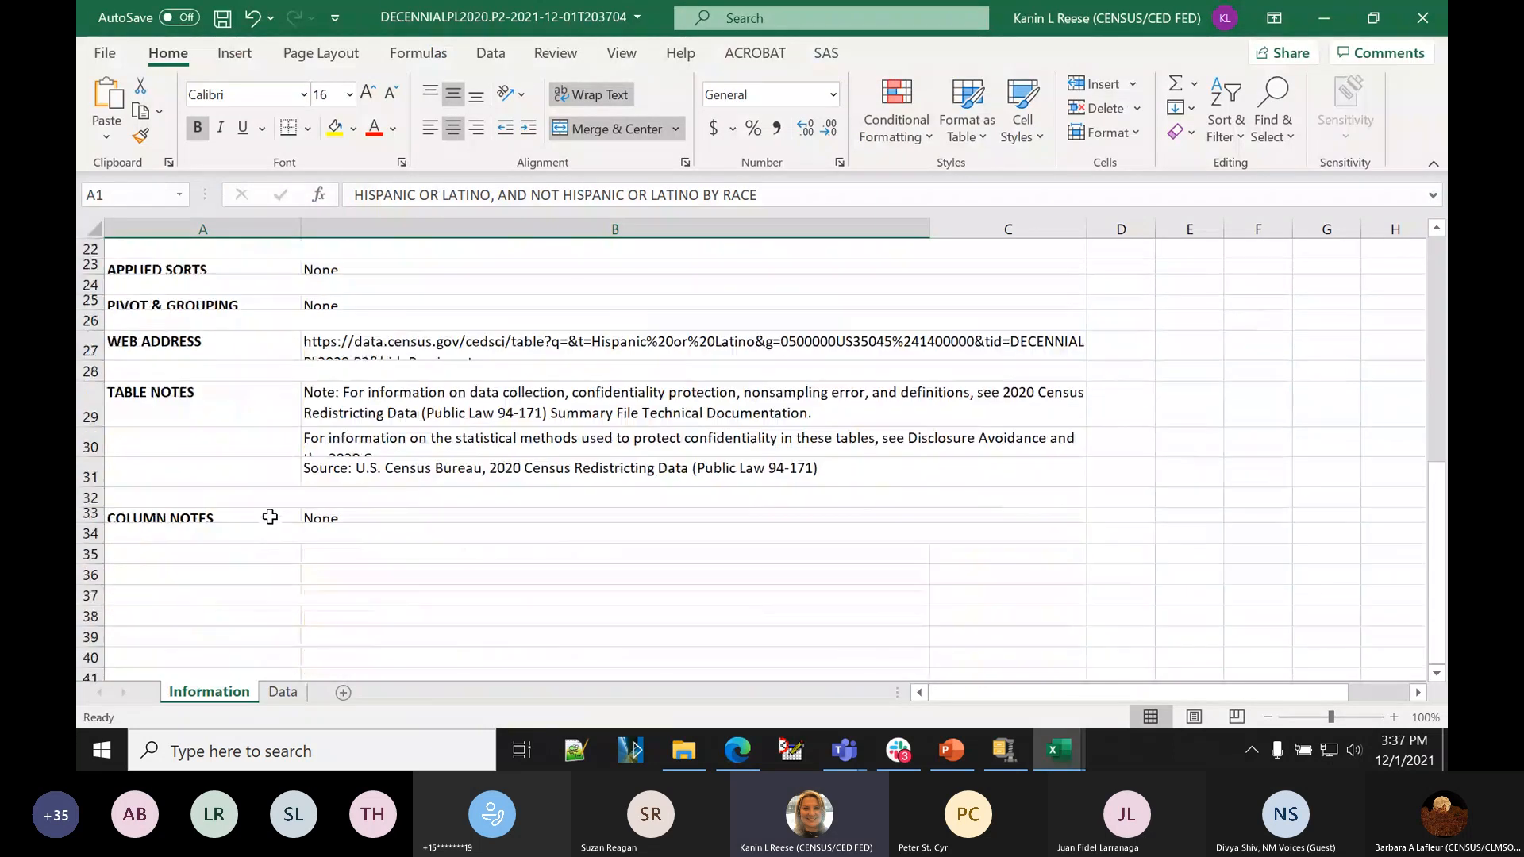
left_click(289, 694)
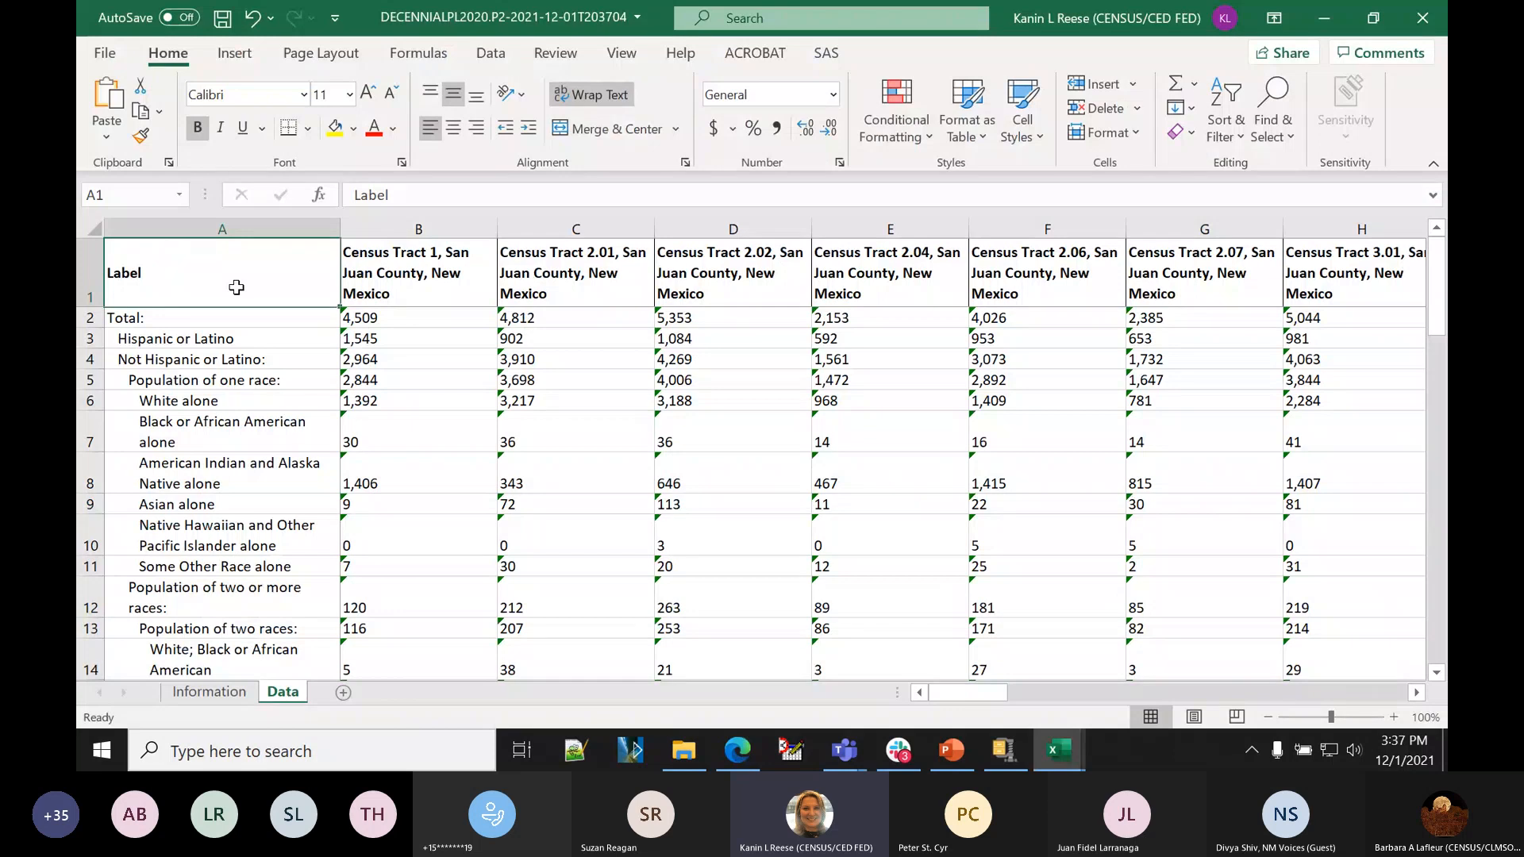
key("Right")
key("Right")
key("Right")
key("Right")
key("Right")
key("Right")
key("Right")
key("Right")
key("Right")
key("Right")
key("Right")
key("Right")
key("Right")
key("Right")
key("Right")
key("Right")
key("Right")
key("Right")
key("Right")
key("Right")
key("Right")
key("Right")
key("Right")
key("Right")
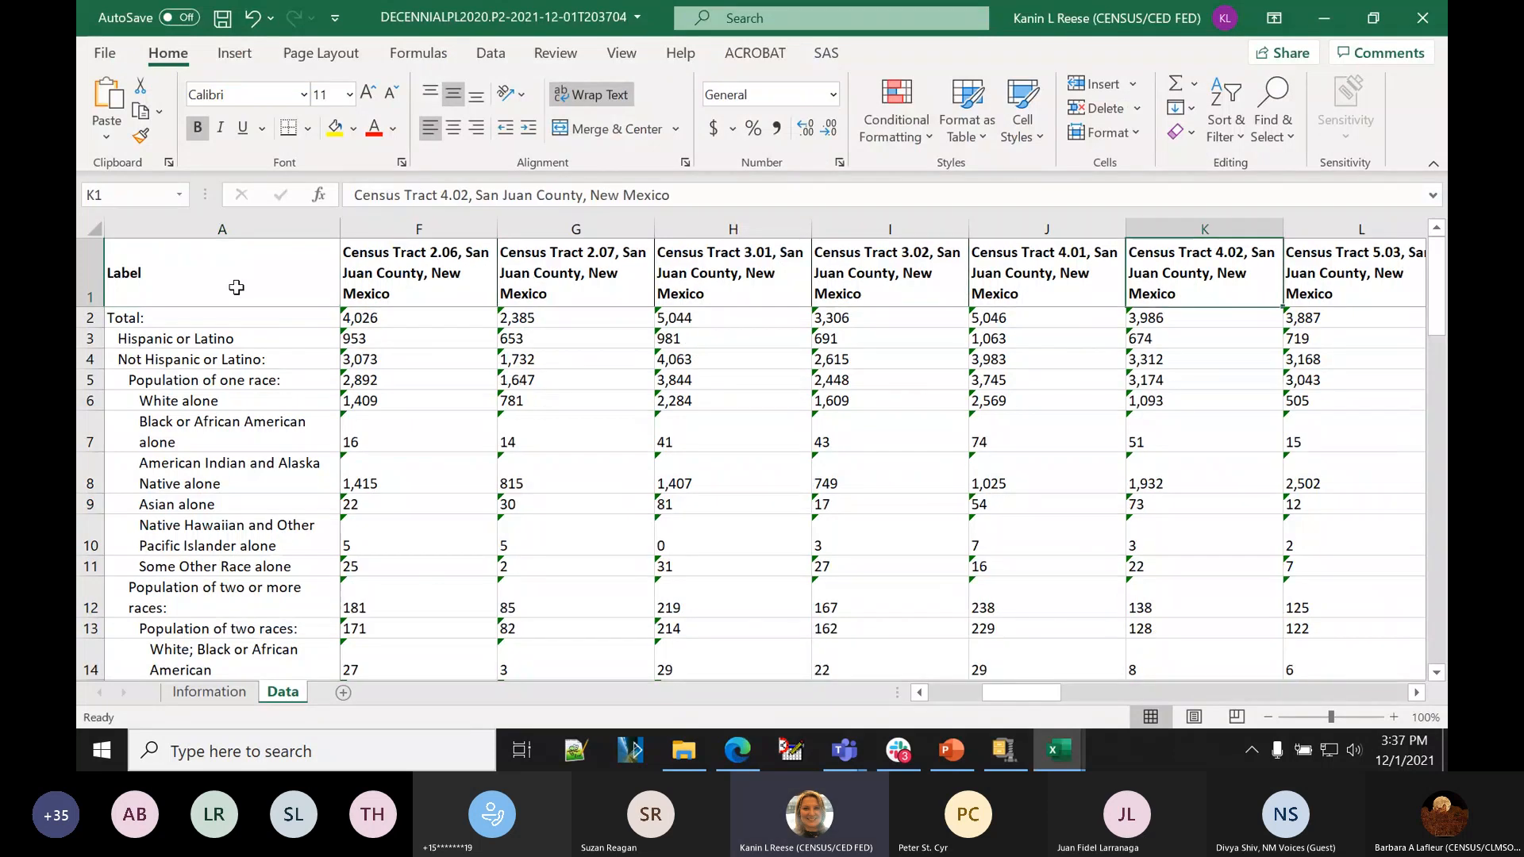
key("Right")
key("Right")
key("Right")
key("Right")
key("Right")
key("Right")
key("Right")
key("Right")
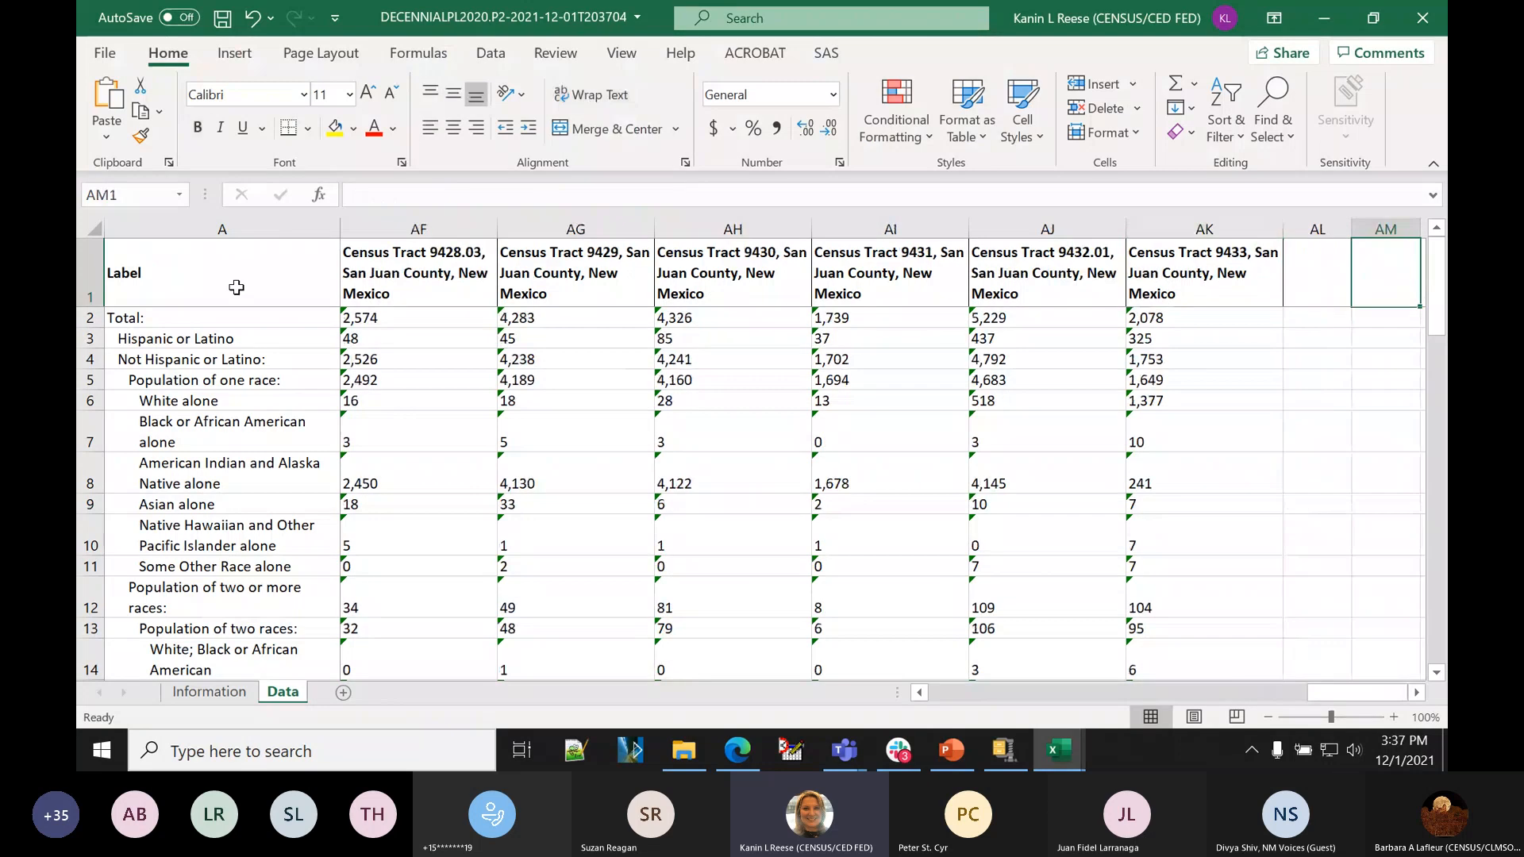
- Return to the first columns of the Data sheet and examine the row labels from Total through the race categories
key("Left")
key("Left")
key("Left")
key("Left")
key("Left")
key("Left")
key("Left")
key("Left")
key("Left")
key("Left")
key("Left")
key("Left")
key("Left")
key("Left")
key("Left")
key("Left")
key("Left")
key("Left")
key("Left")
key("Left")
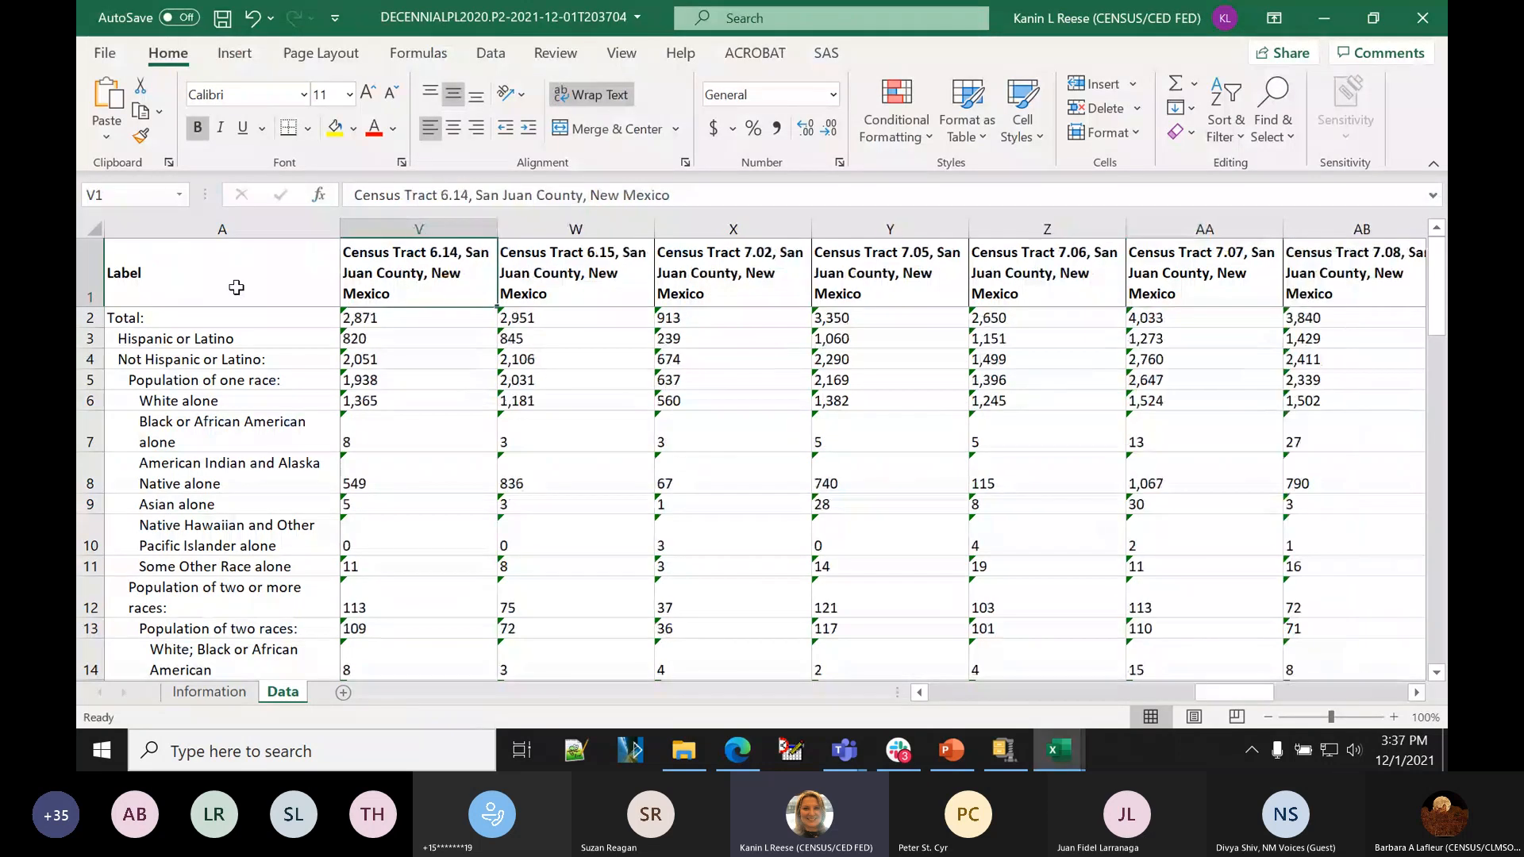
key("Down")
key("Down")
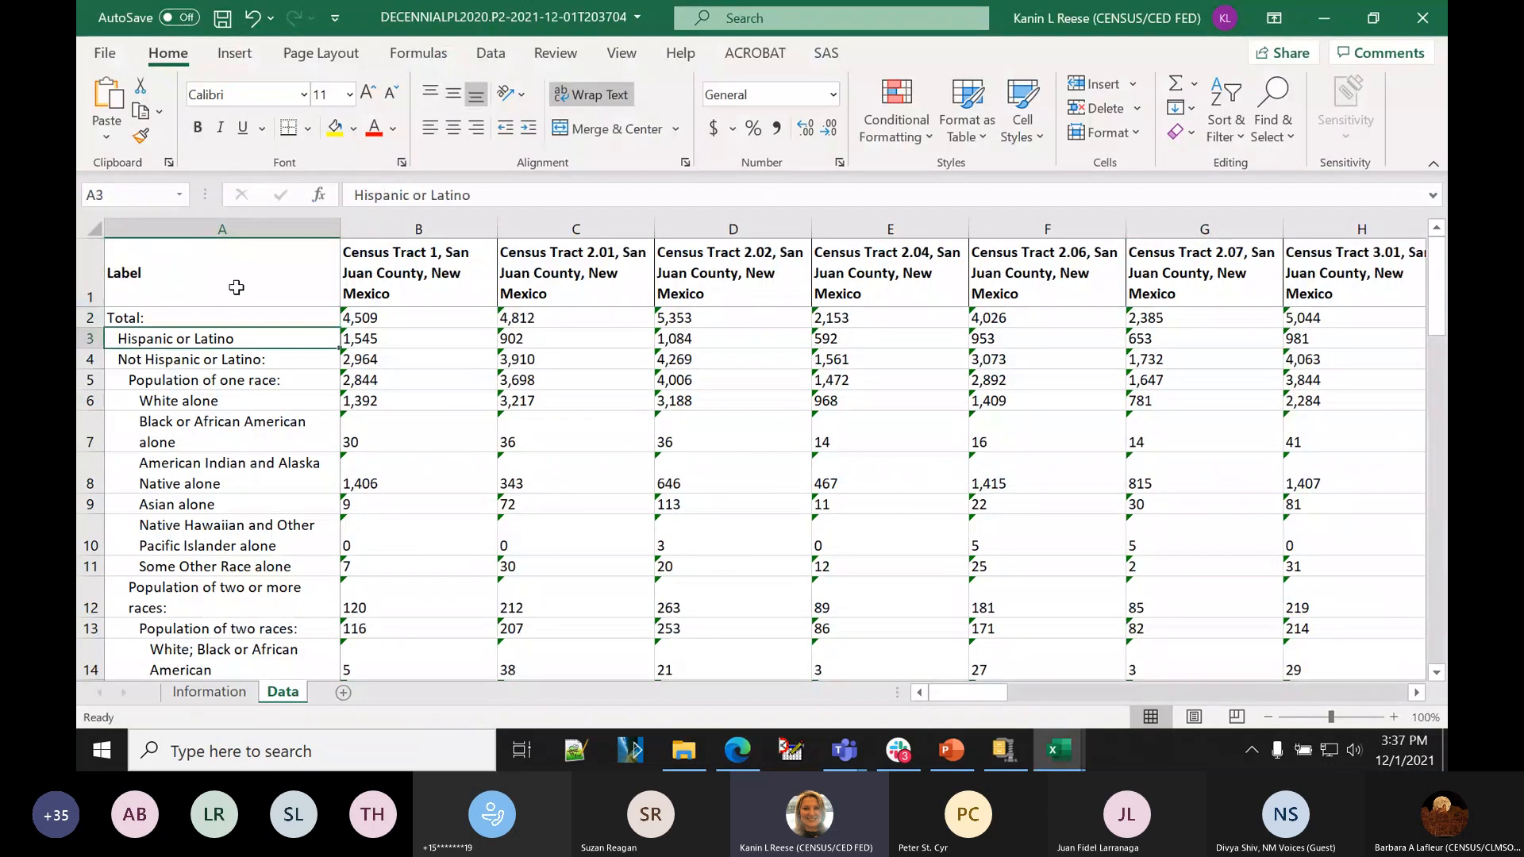
key("Up")
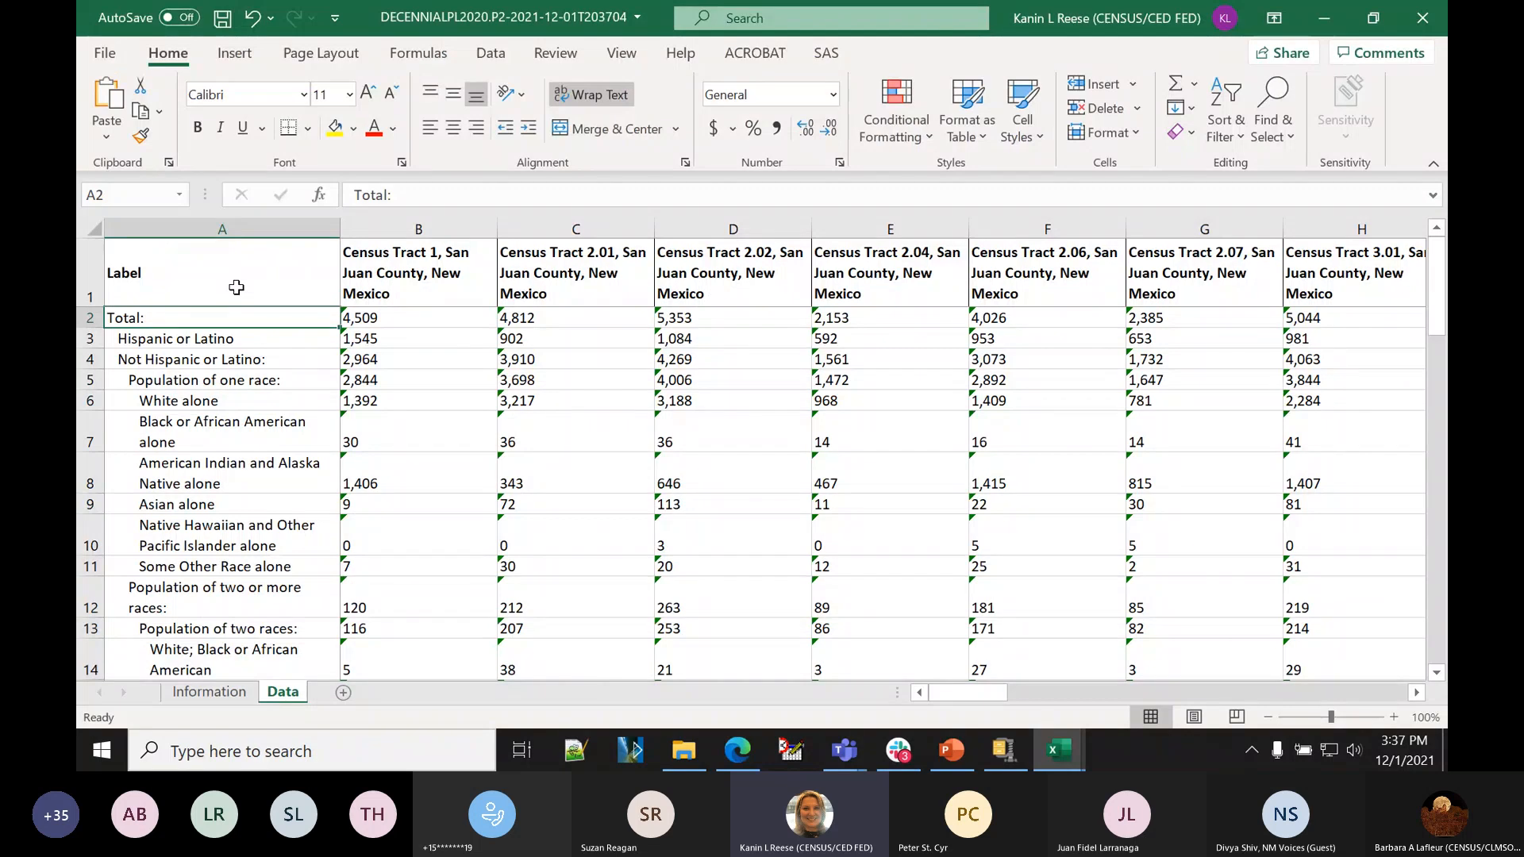
scroll(845, 528, "down", 3)
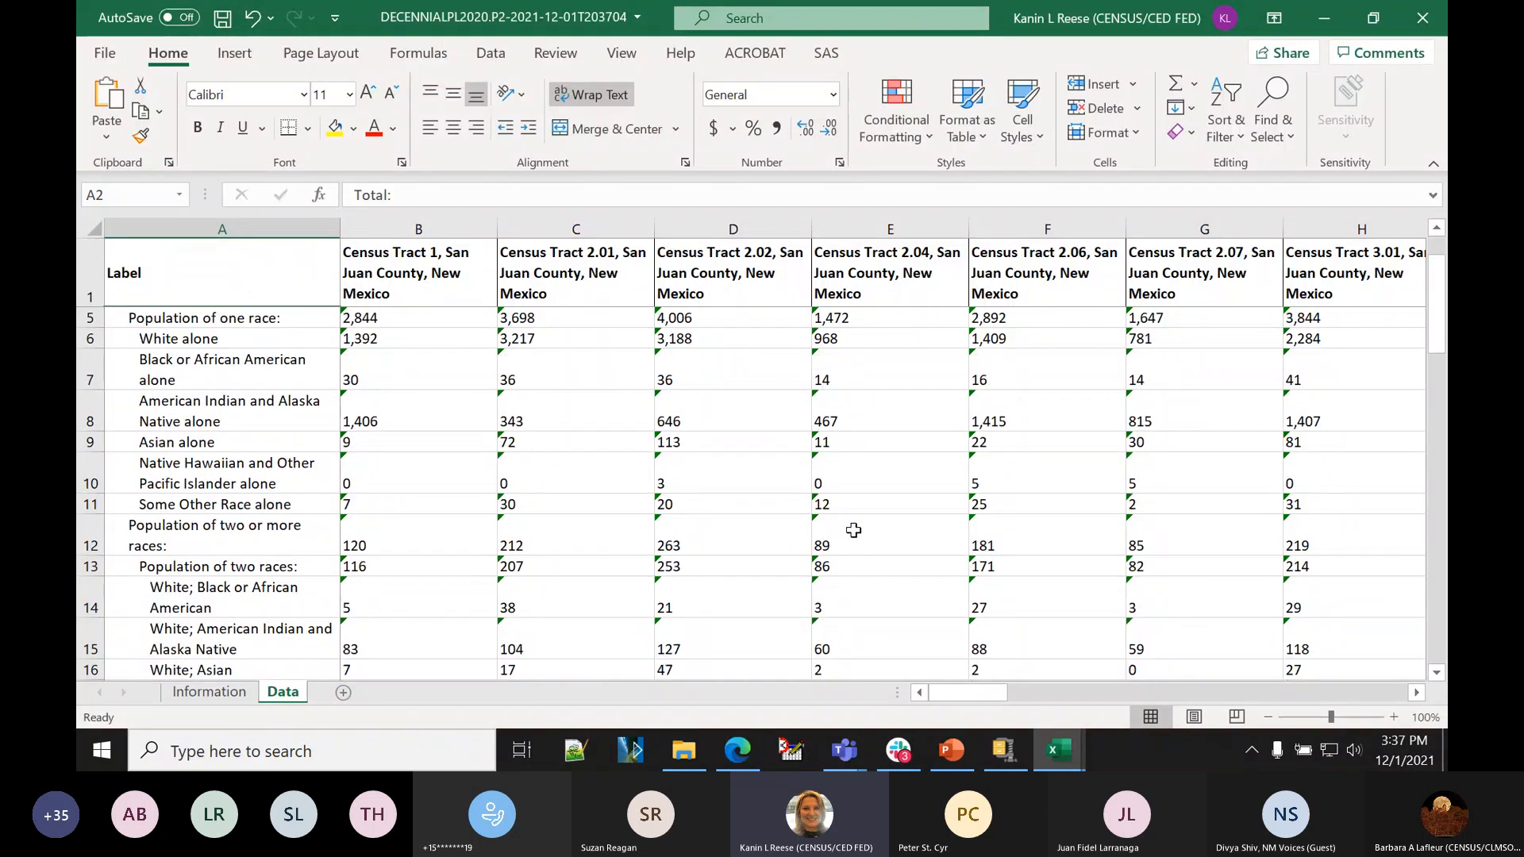
scroll(854, 530, "up", 3)
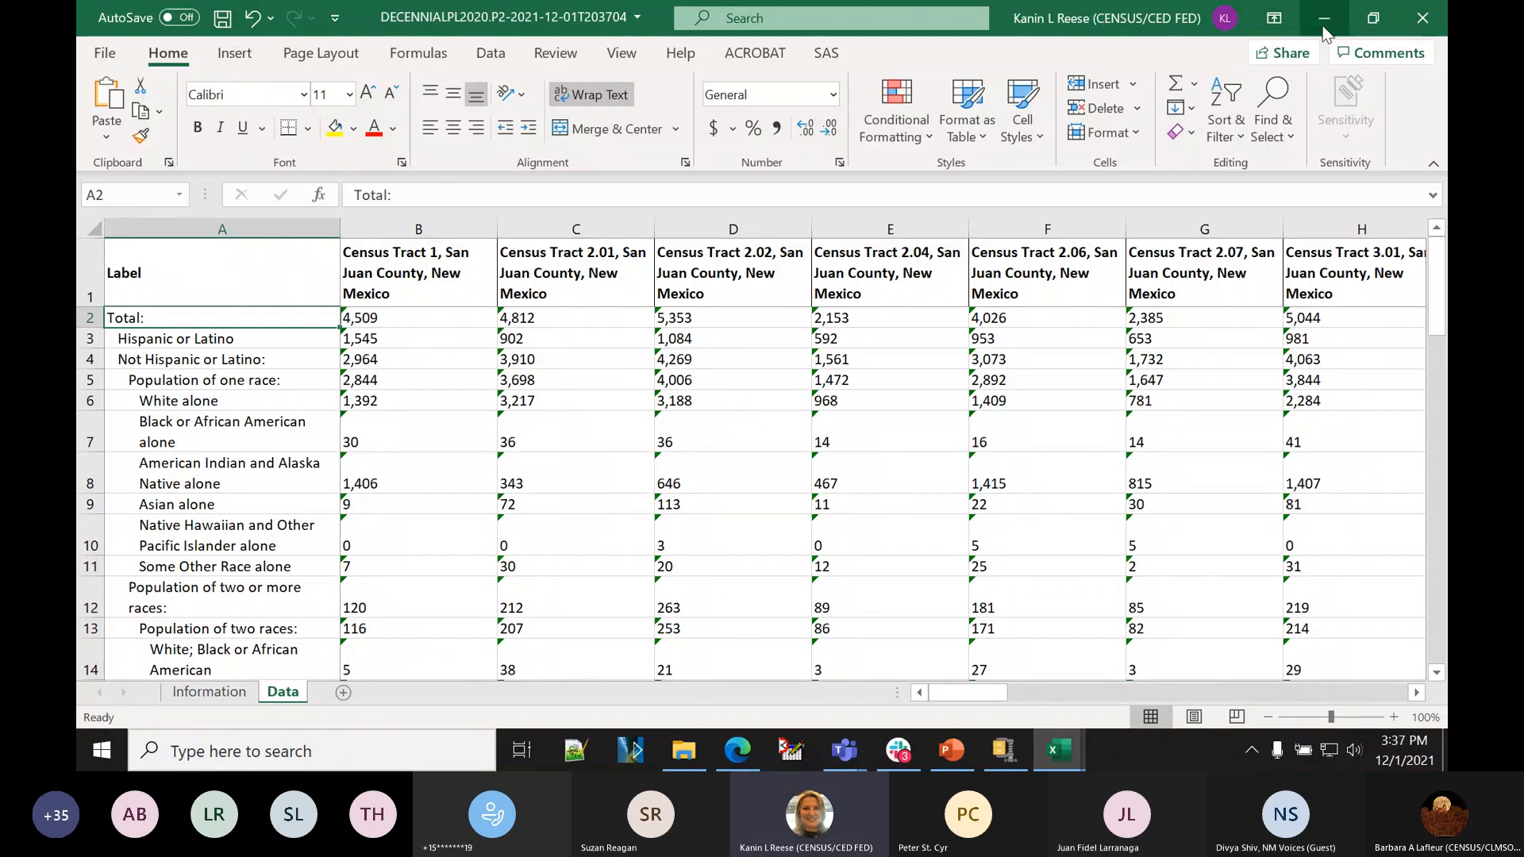
- Close the exported workbook, try to close the CSV workbook, and return to the P2 table in the browser with the downloads list dismissed
left_click(1420, 20)
left_click(1422, 20)
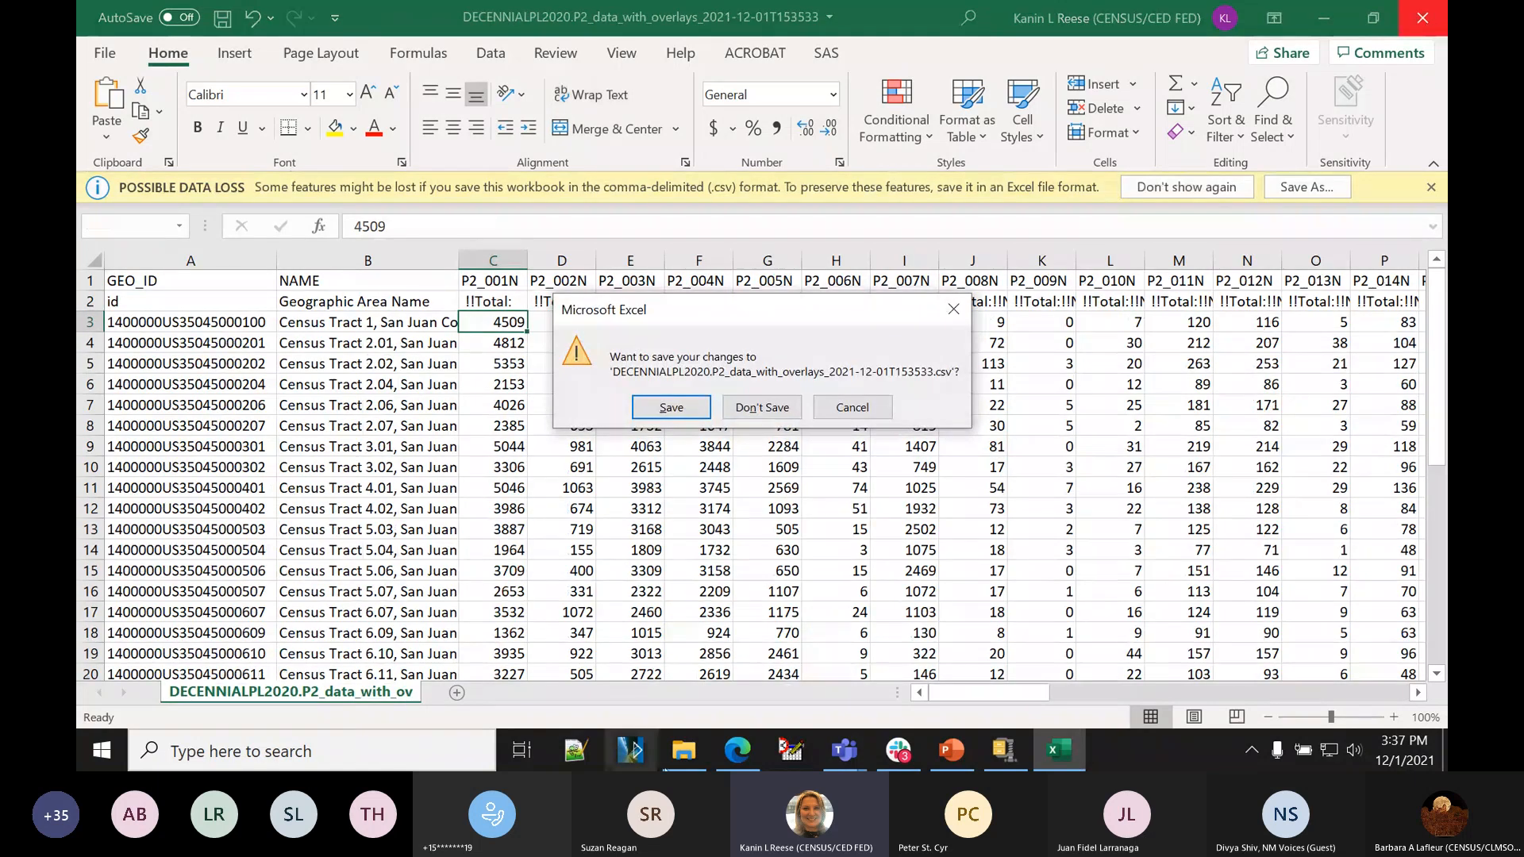
left_click(744, 751)
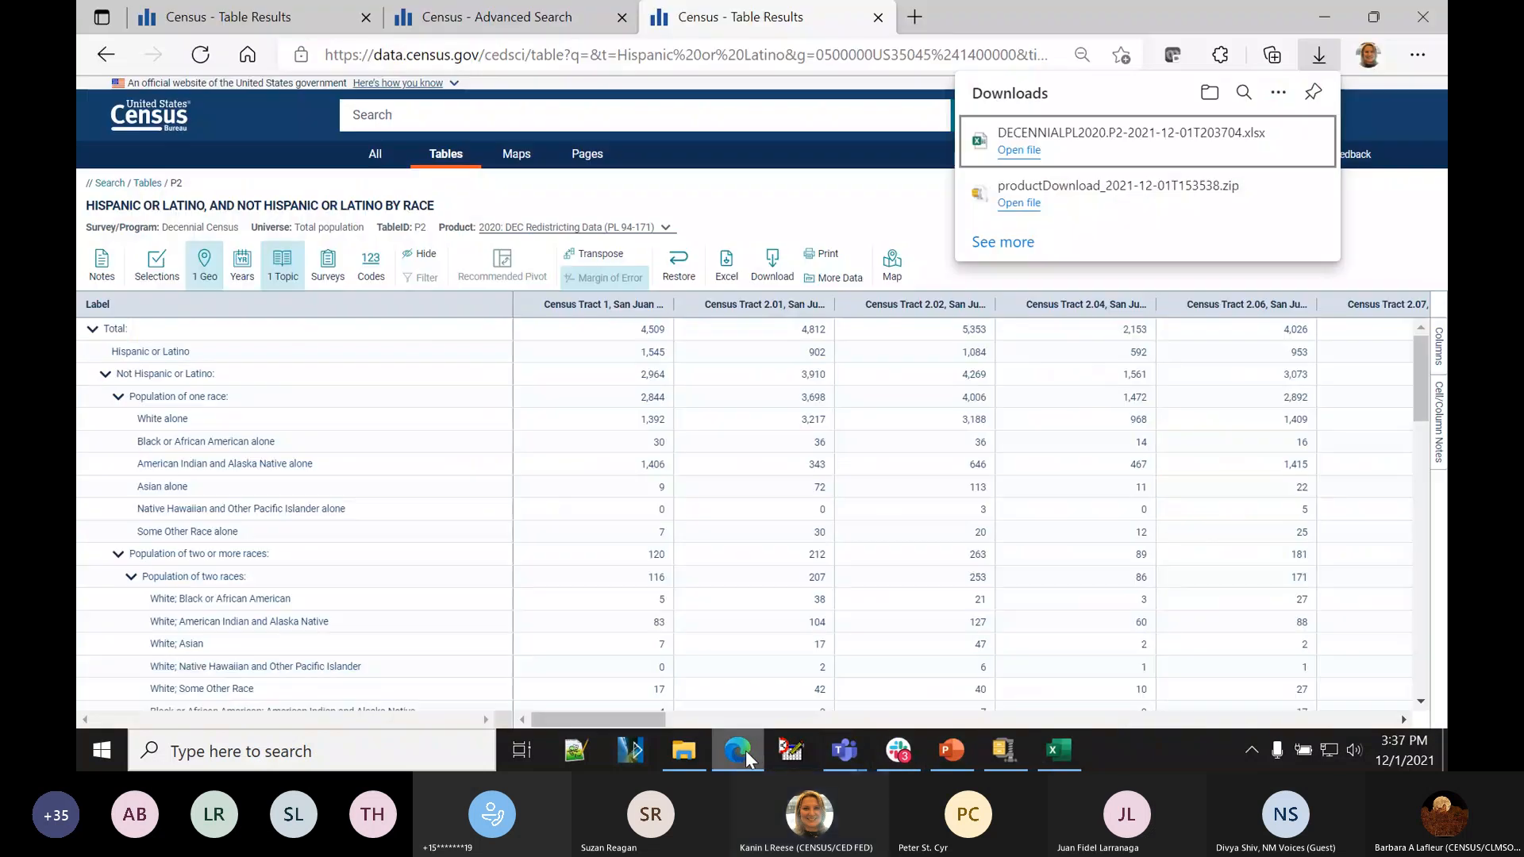
left_click(731, 198)
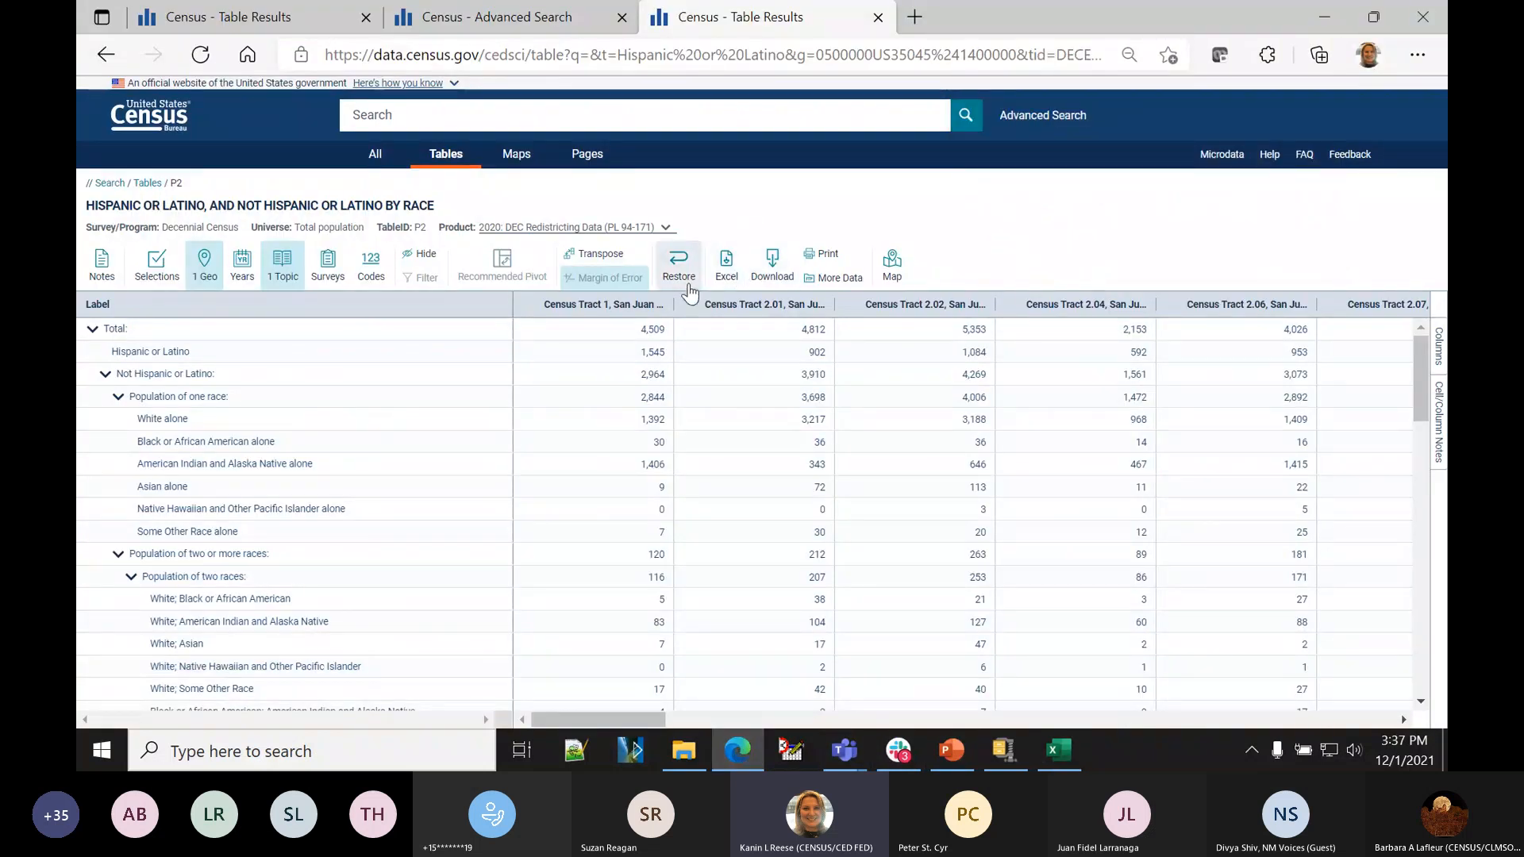
- View the 2020 decennial data directory through the table's More Data option and return to the P2 table
left_click(828, 281)
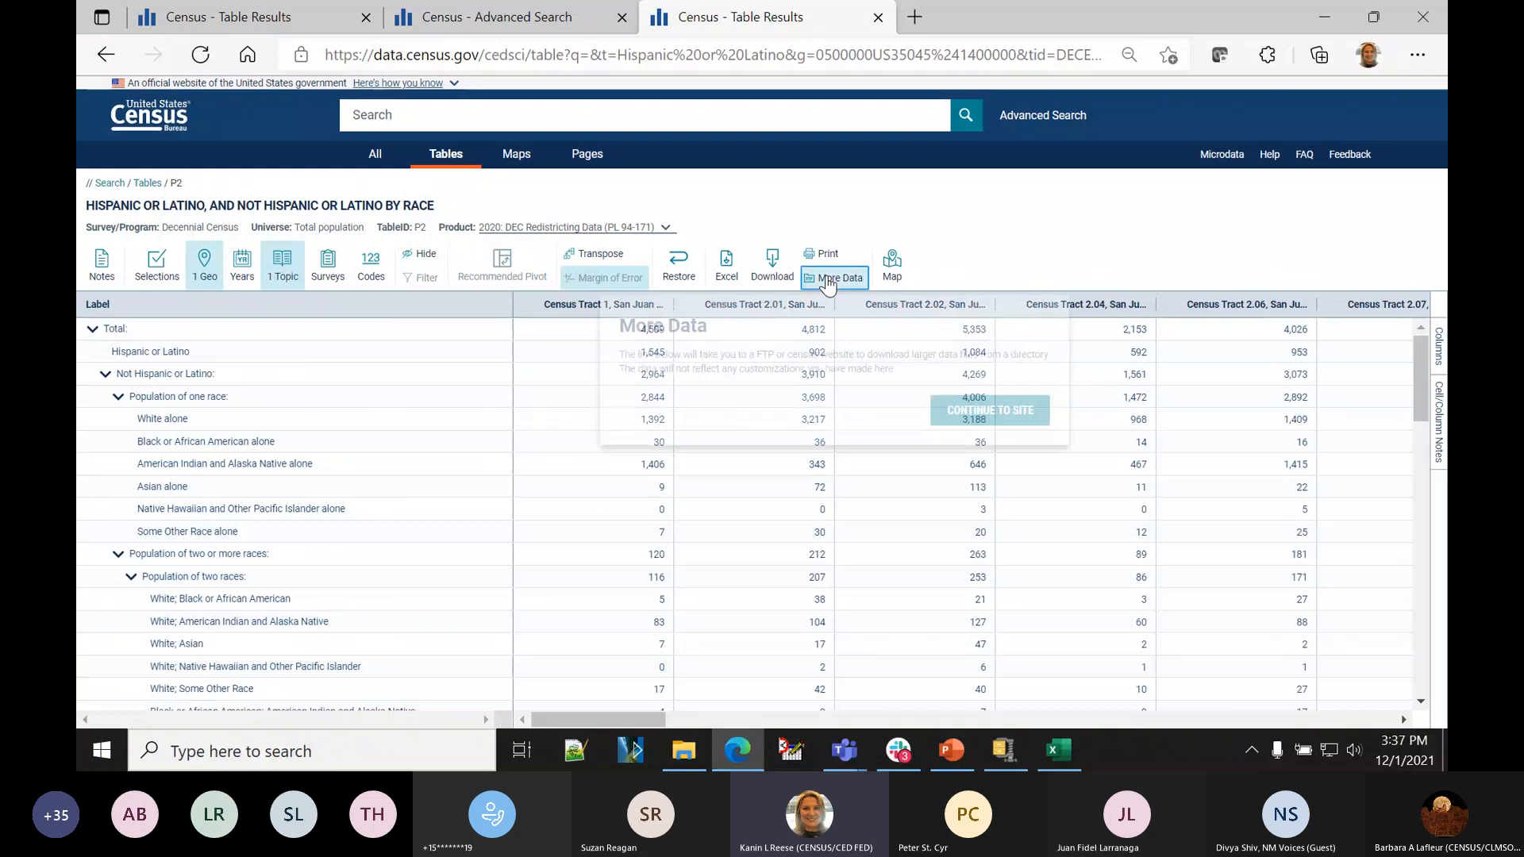
left_click(961, 425)
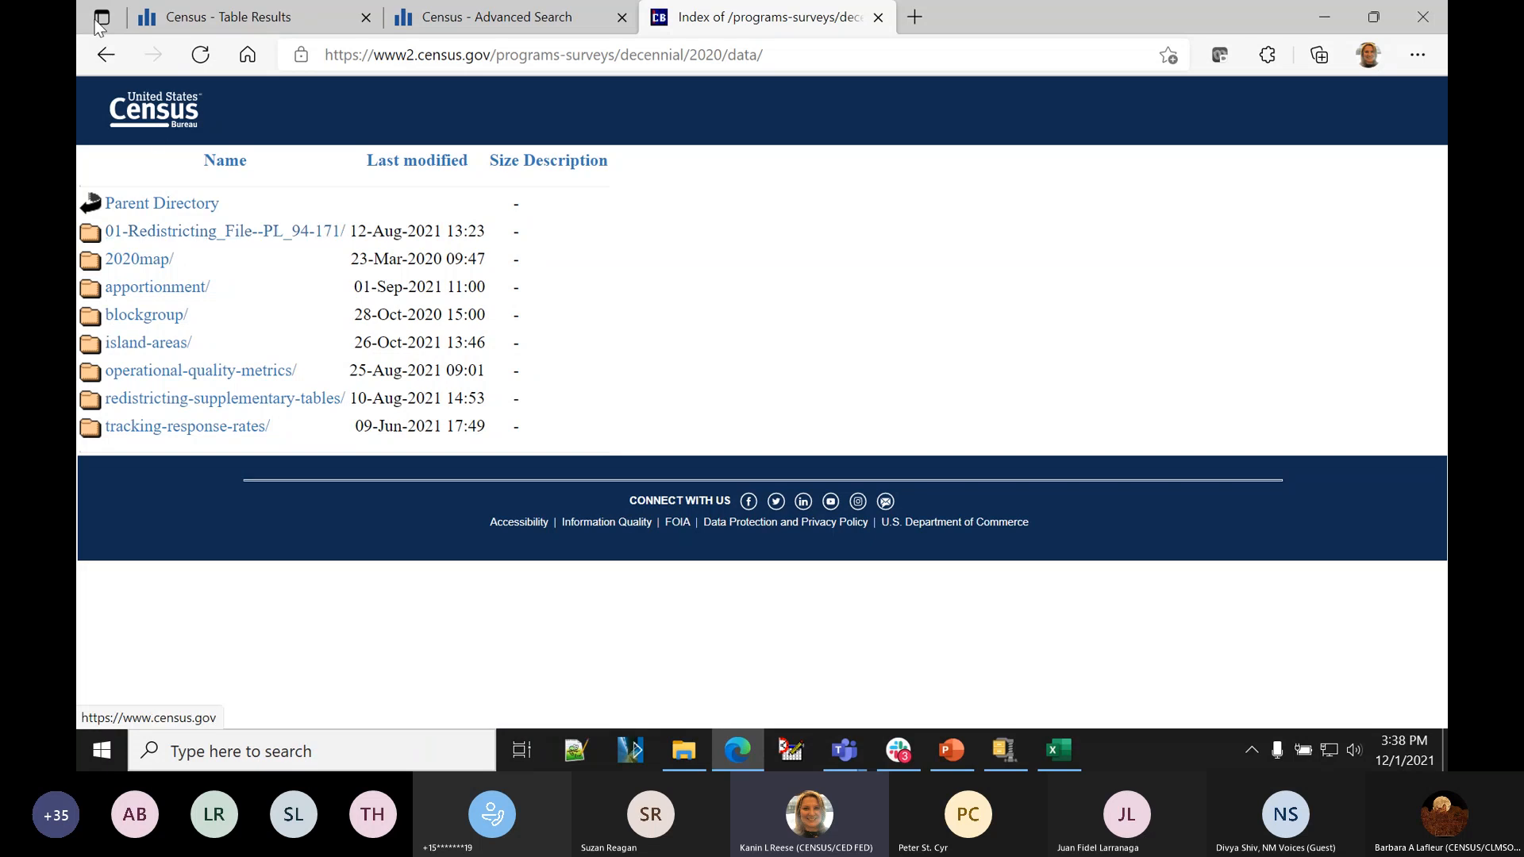
left_click(106, 55)
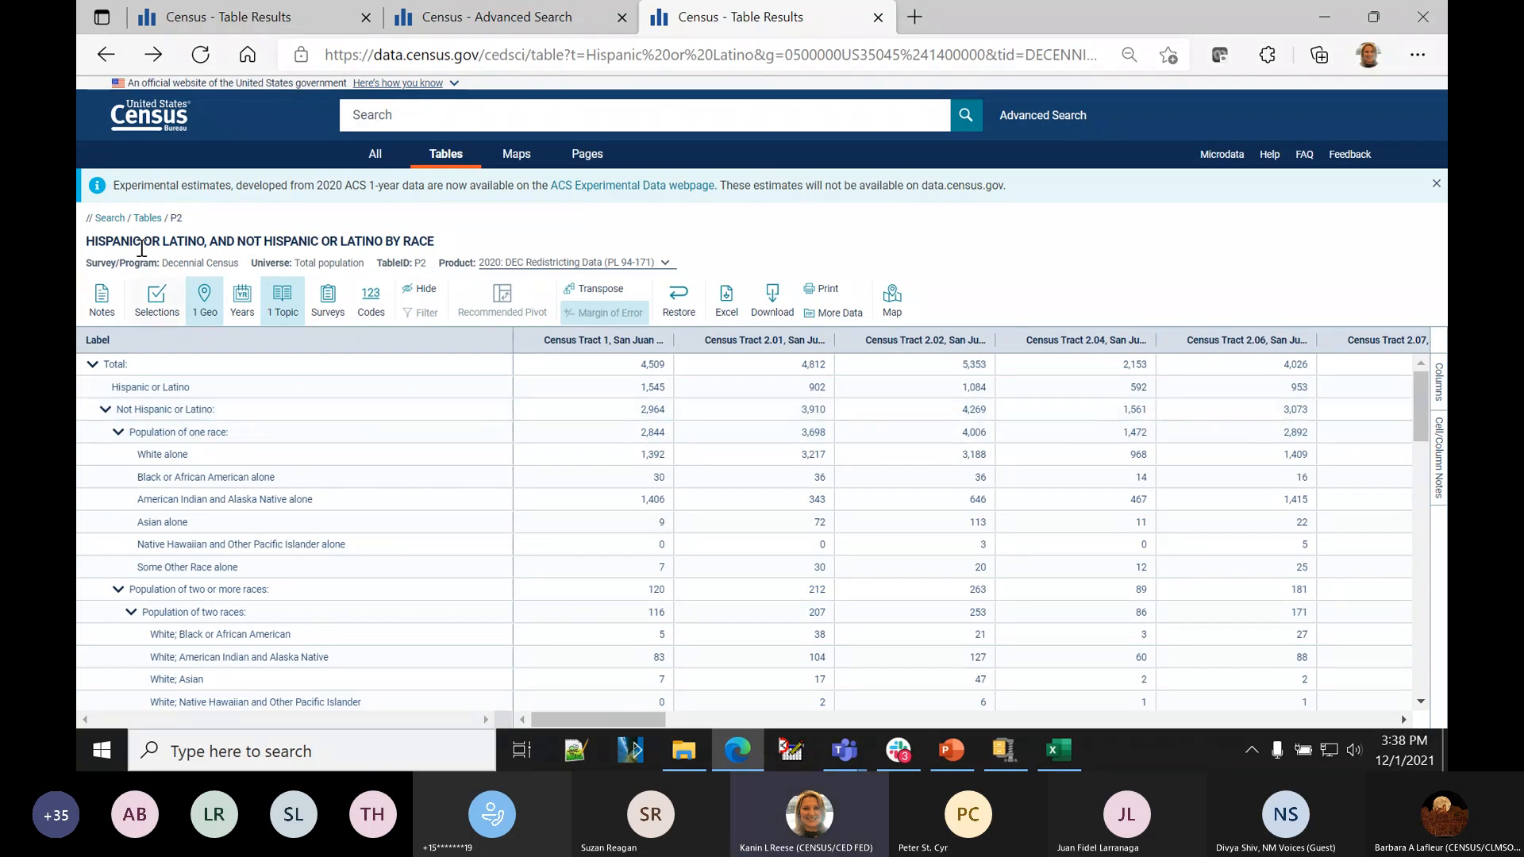
- Switch to the PowerPoint presentation and show slide 36 on Finding Business Data (Searching by Industry)
left_click(951, 751)
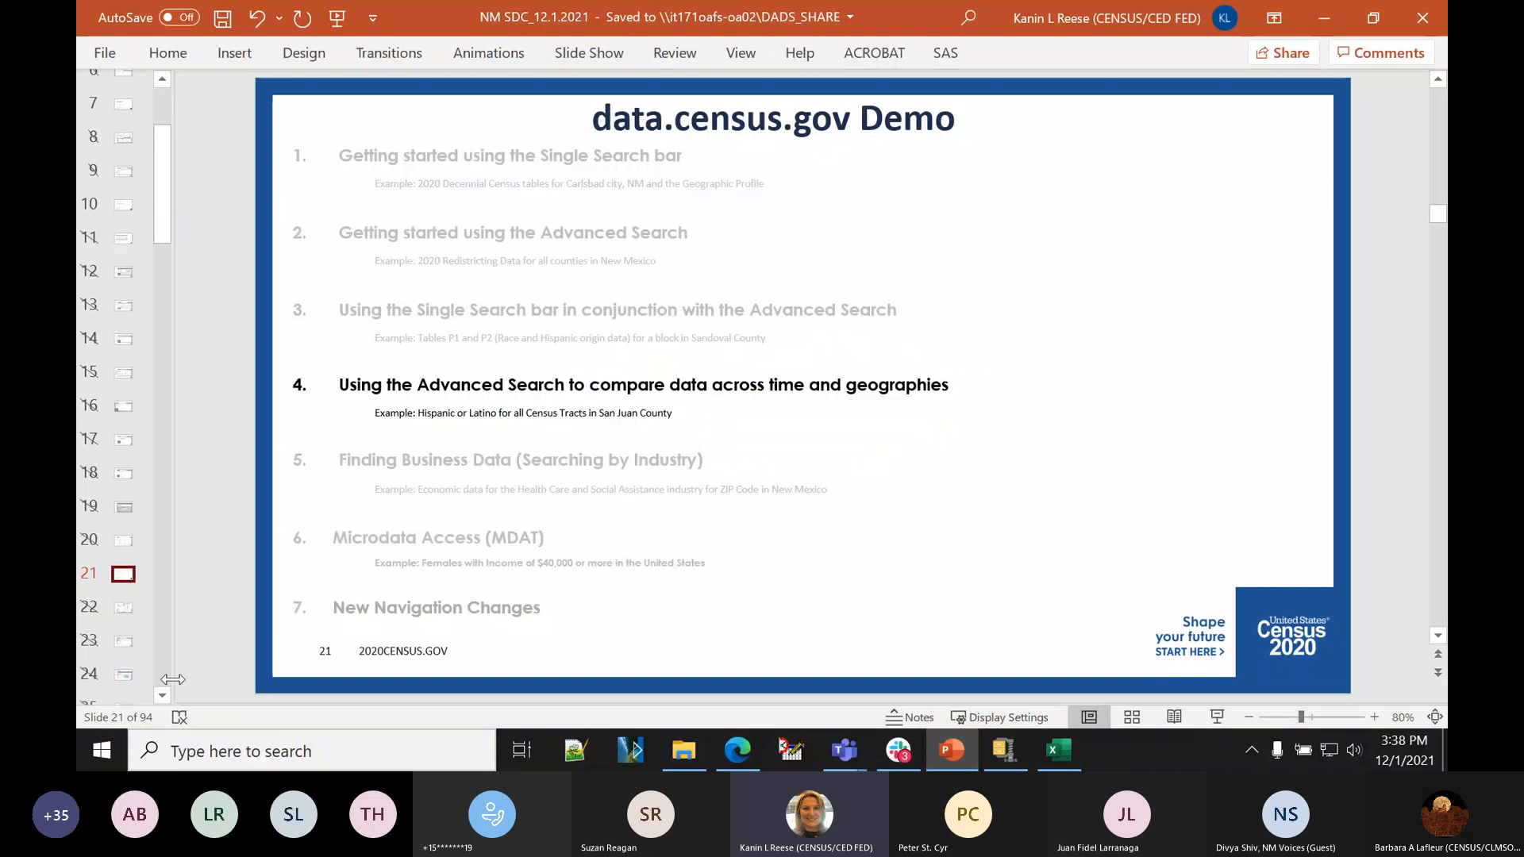
left_click_drag(163, 230, 168, 318)
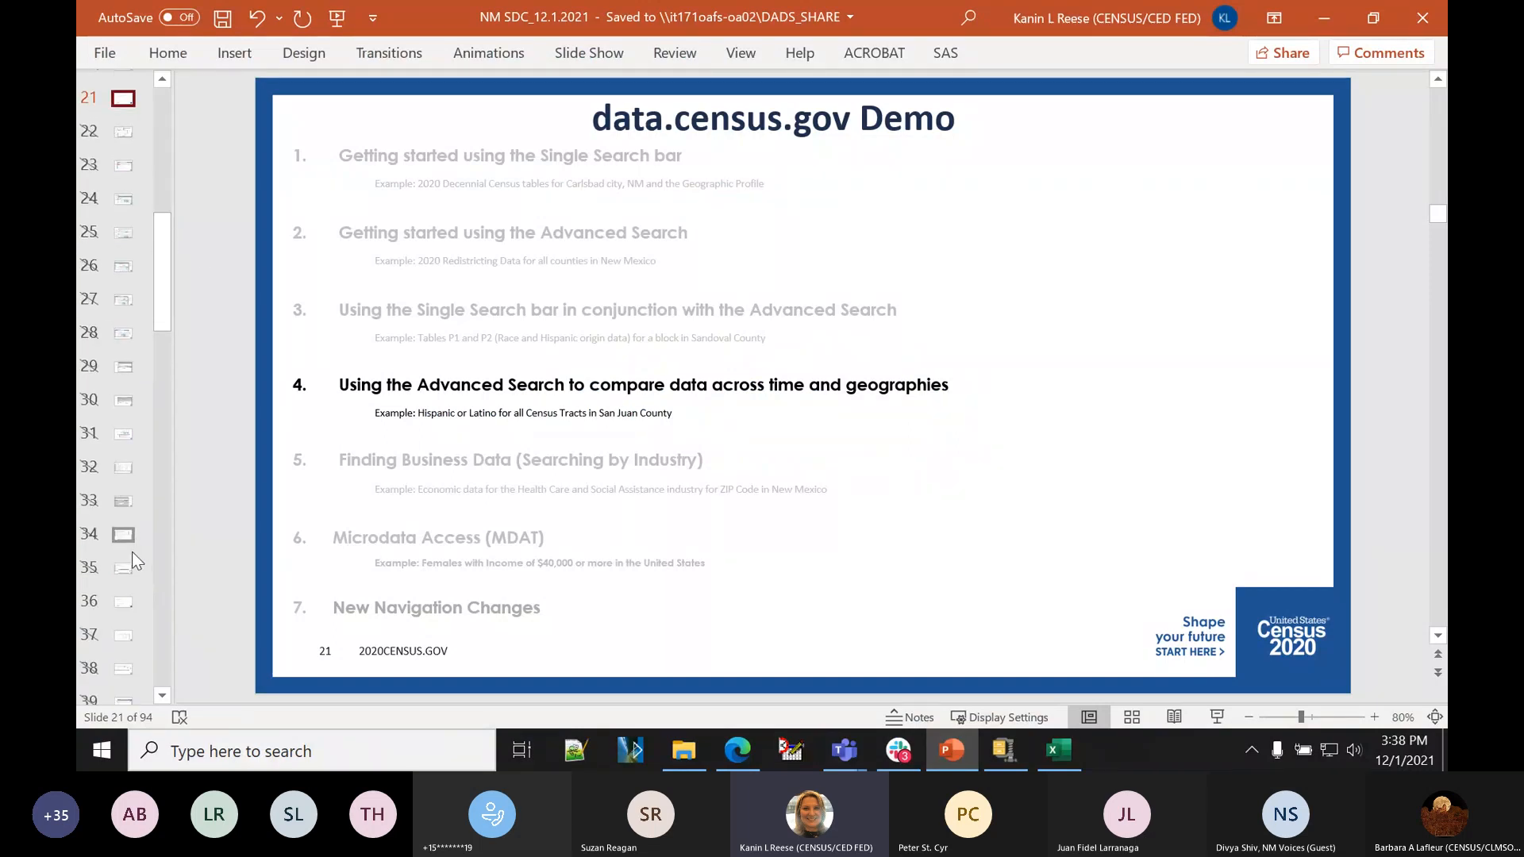
left_click(125, 603)
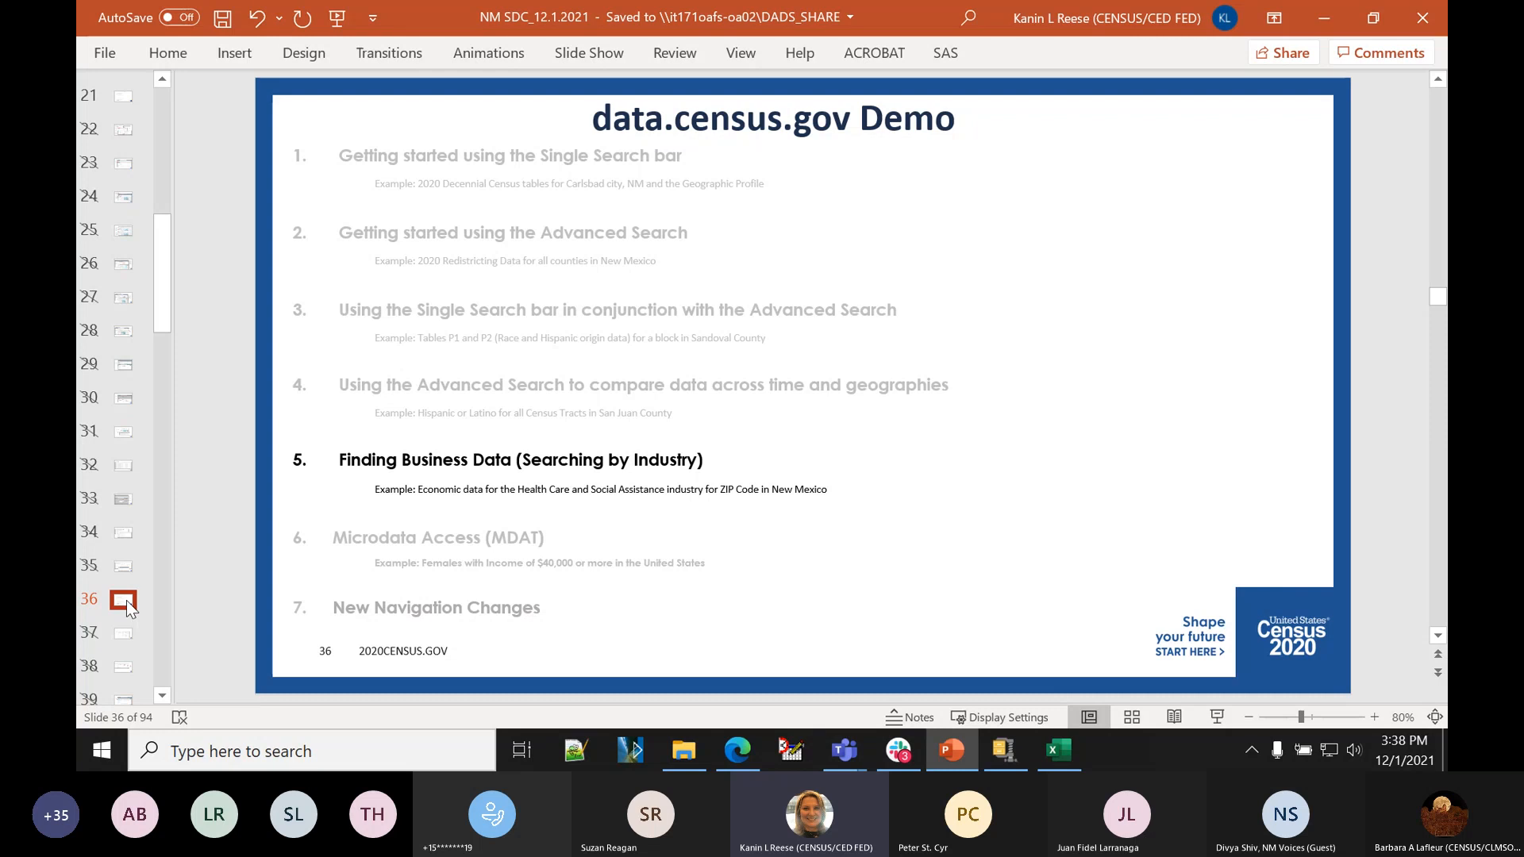
- Switch back to the browser and open Advanced Search from the Explore Census Data home page
left_click(741, 755)
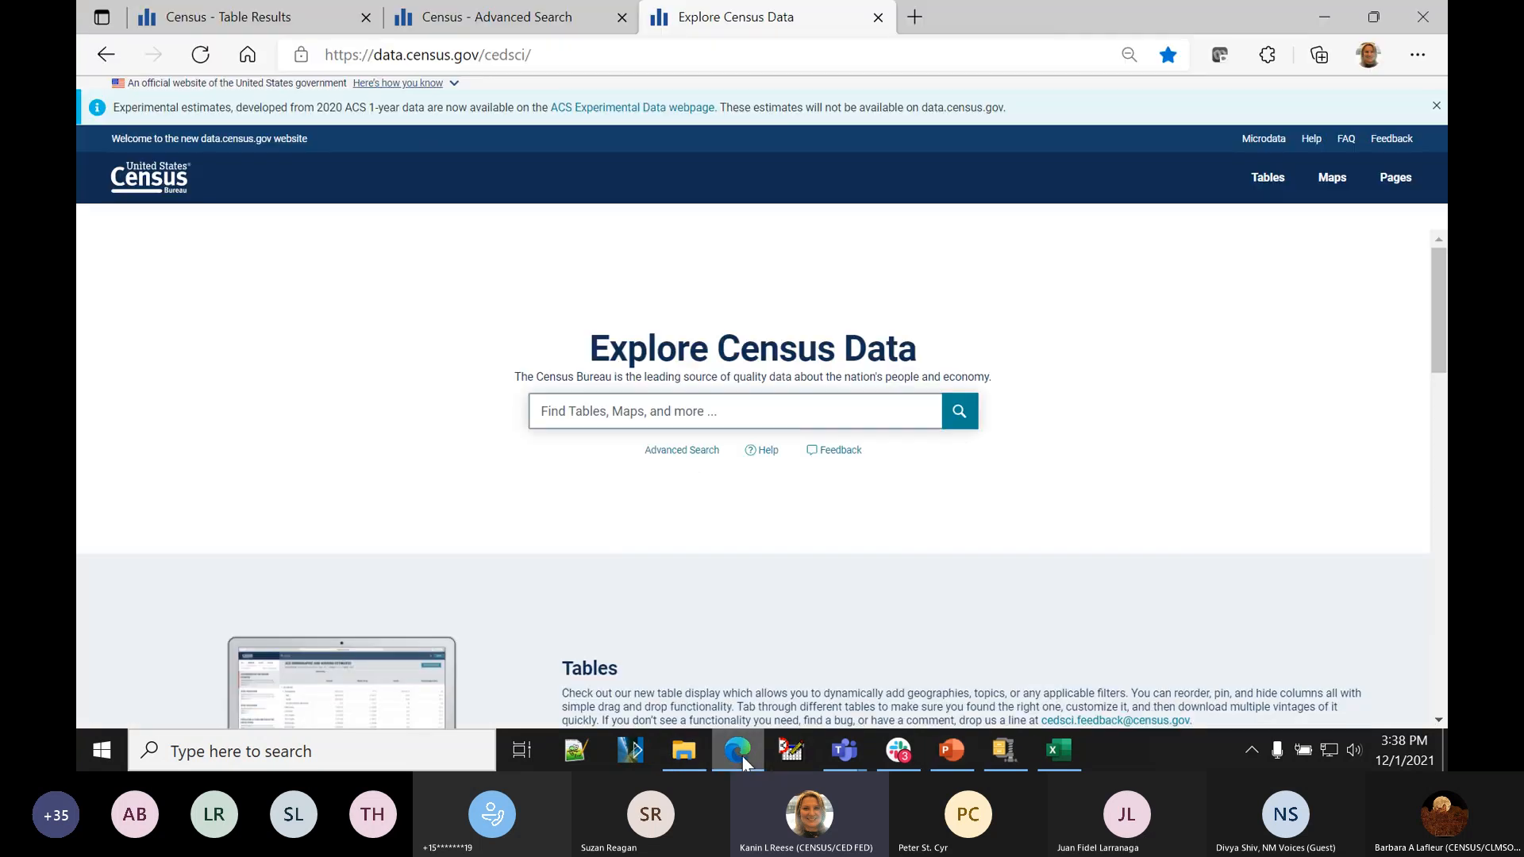
left_click(702, 451)
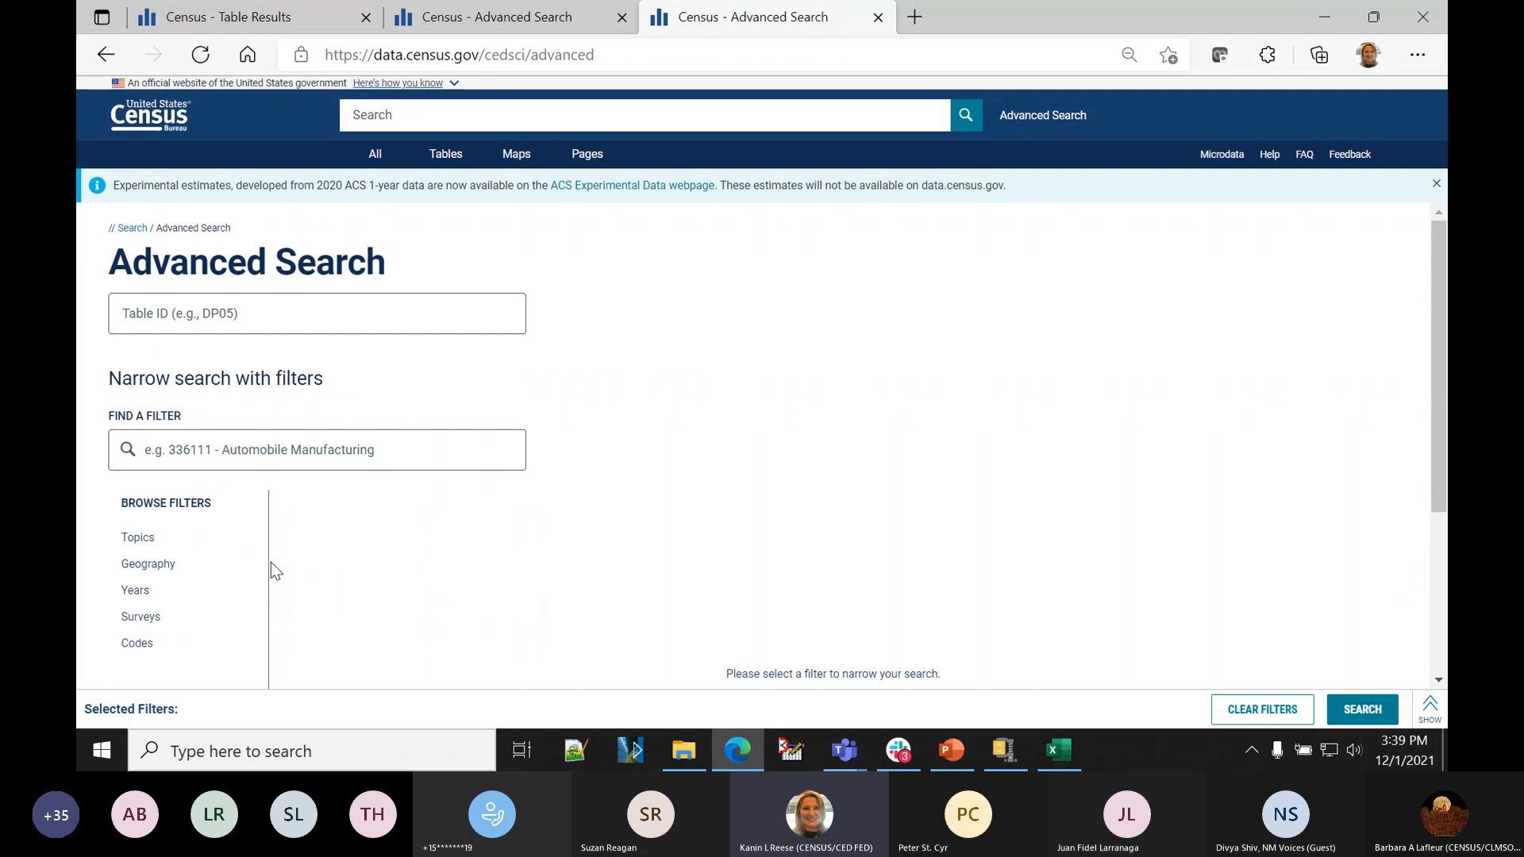
left_click(138, 645)
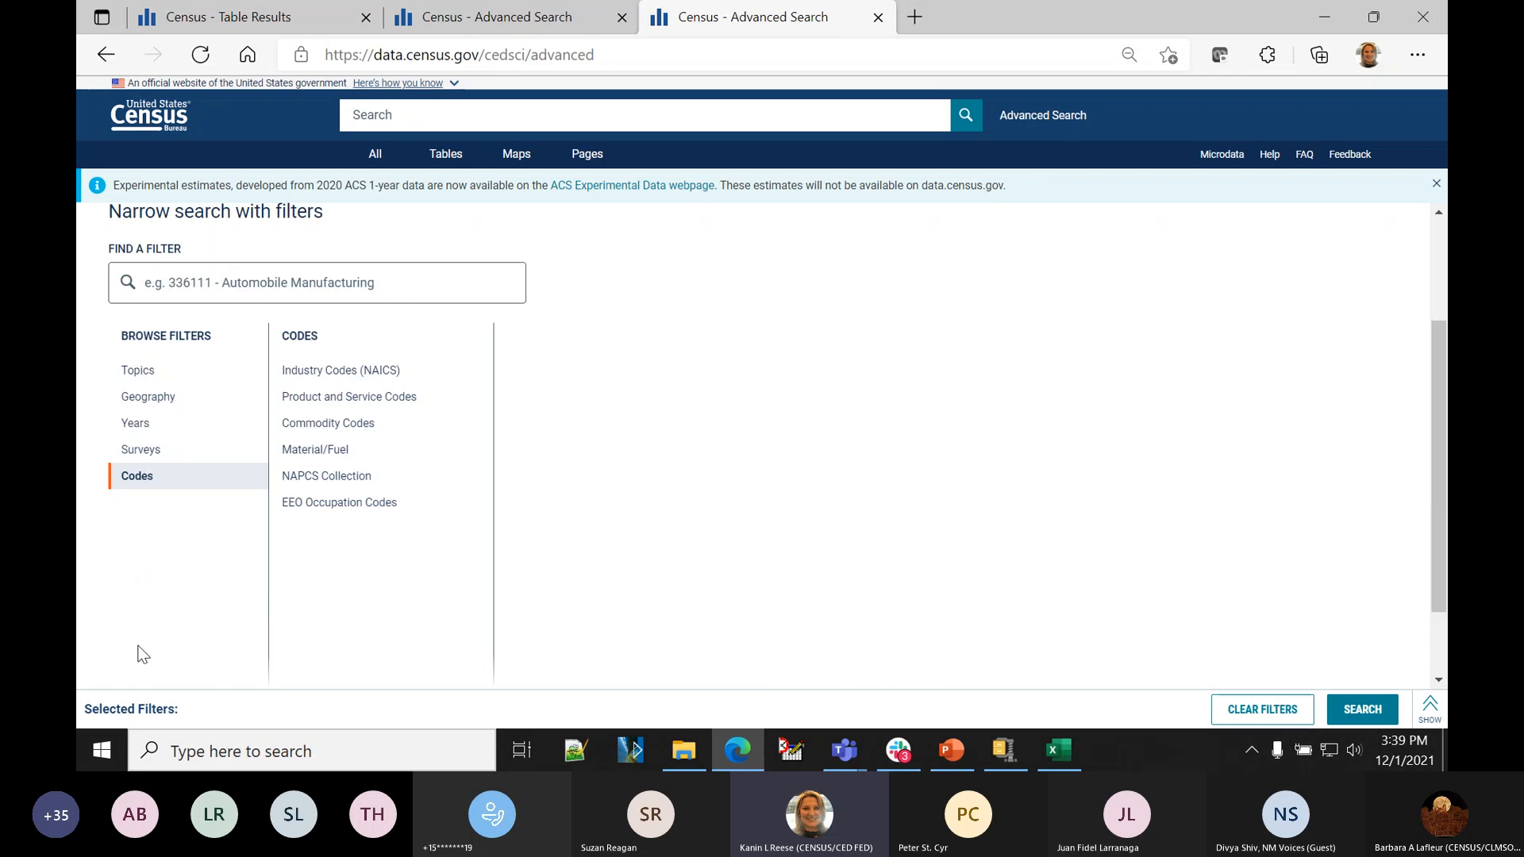
left_click(344, 373)
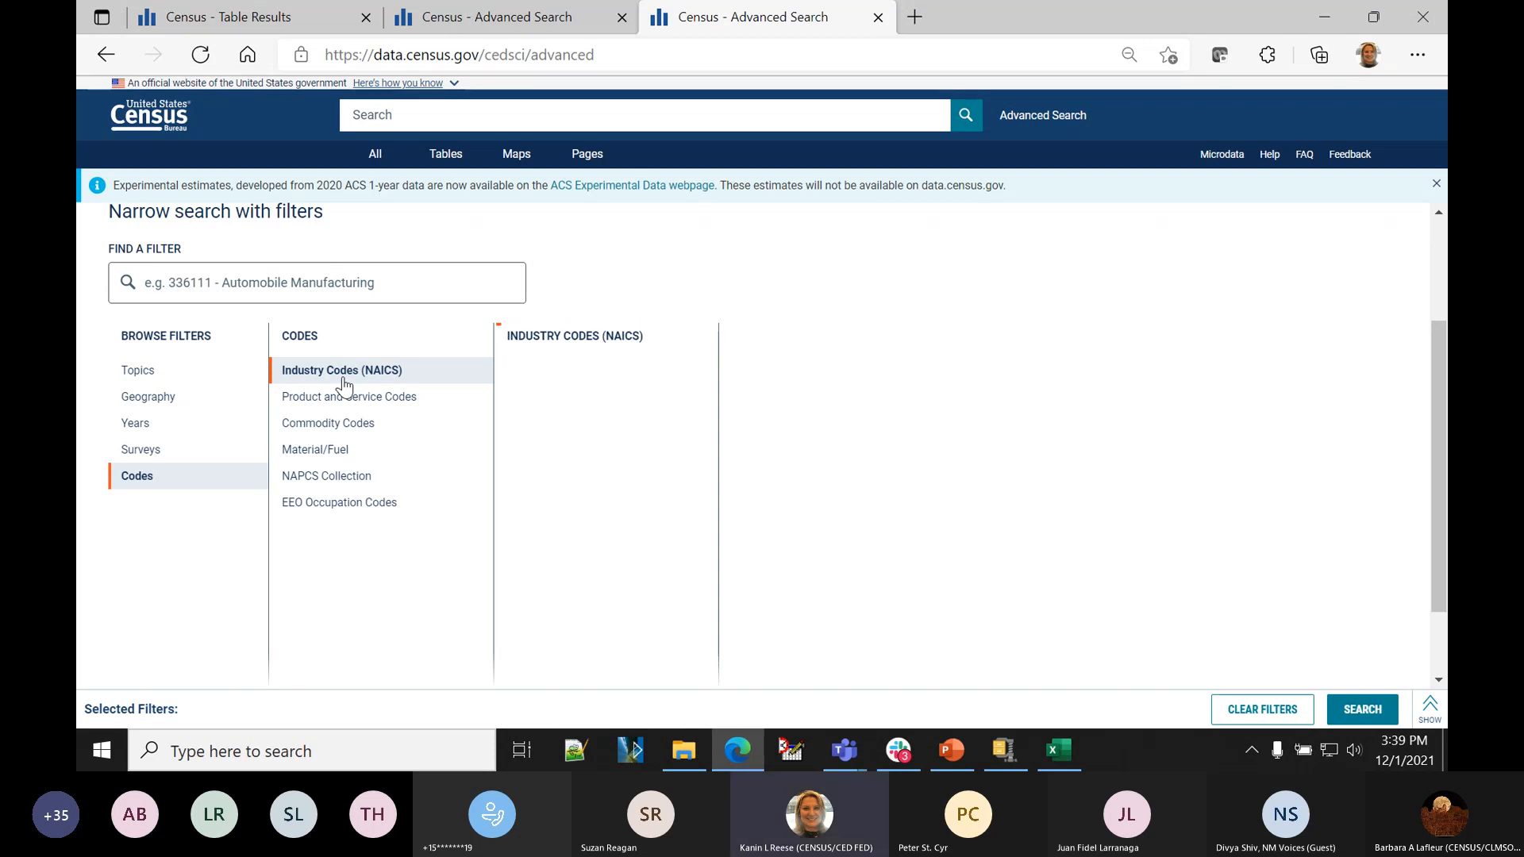
left_click(350, 55)
key("Return")
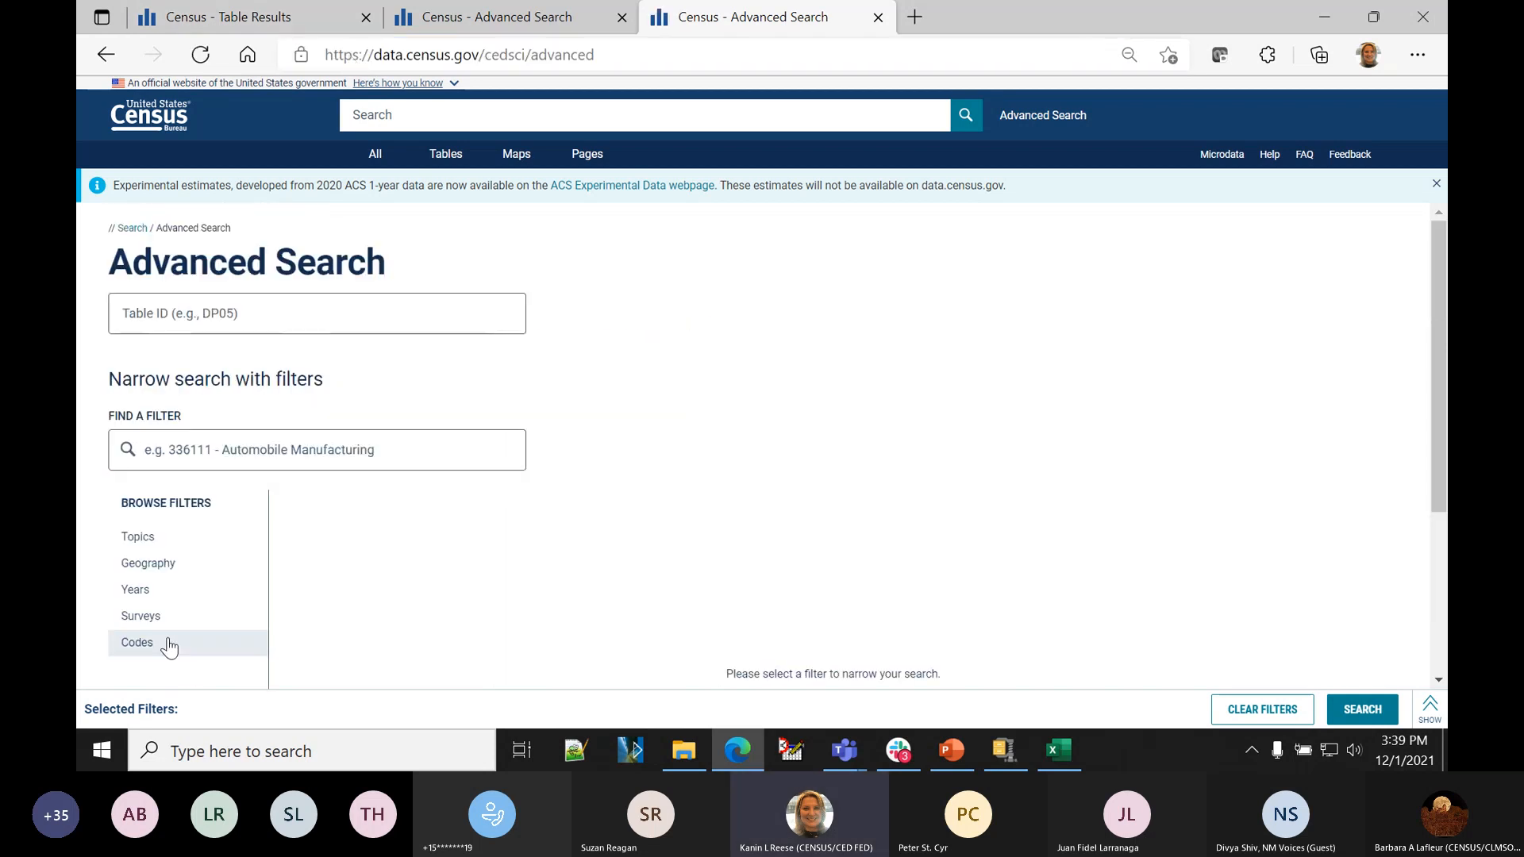
- Filter the search by the NAICS industry code 62 - Health care and social assistance
left_click(169, 646)
left_click(359, 379)
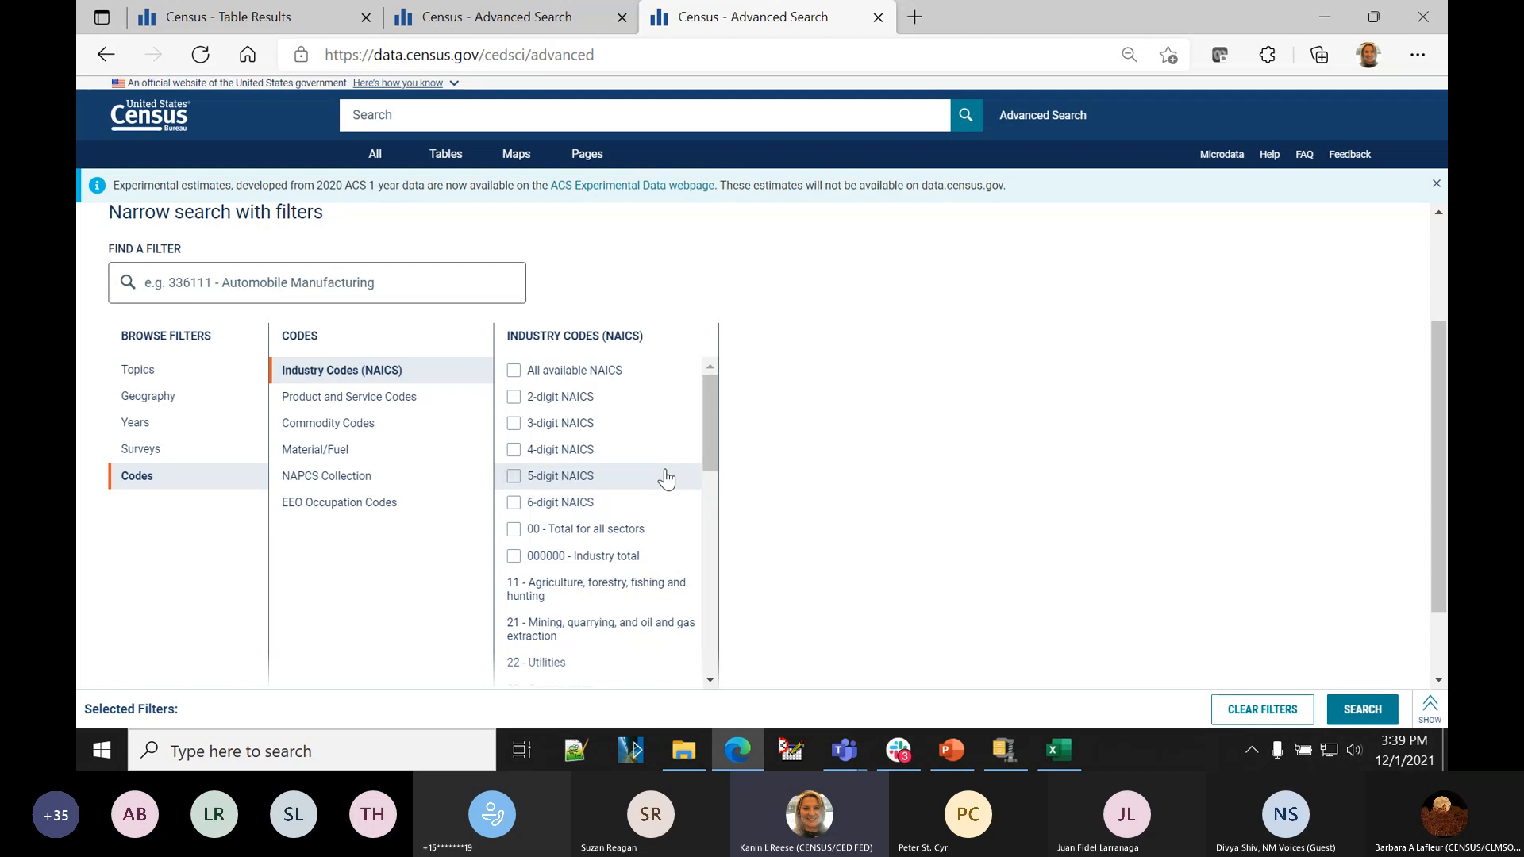
scroll(666, 476, "down", 3)
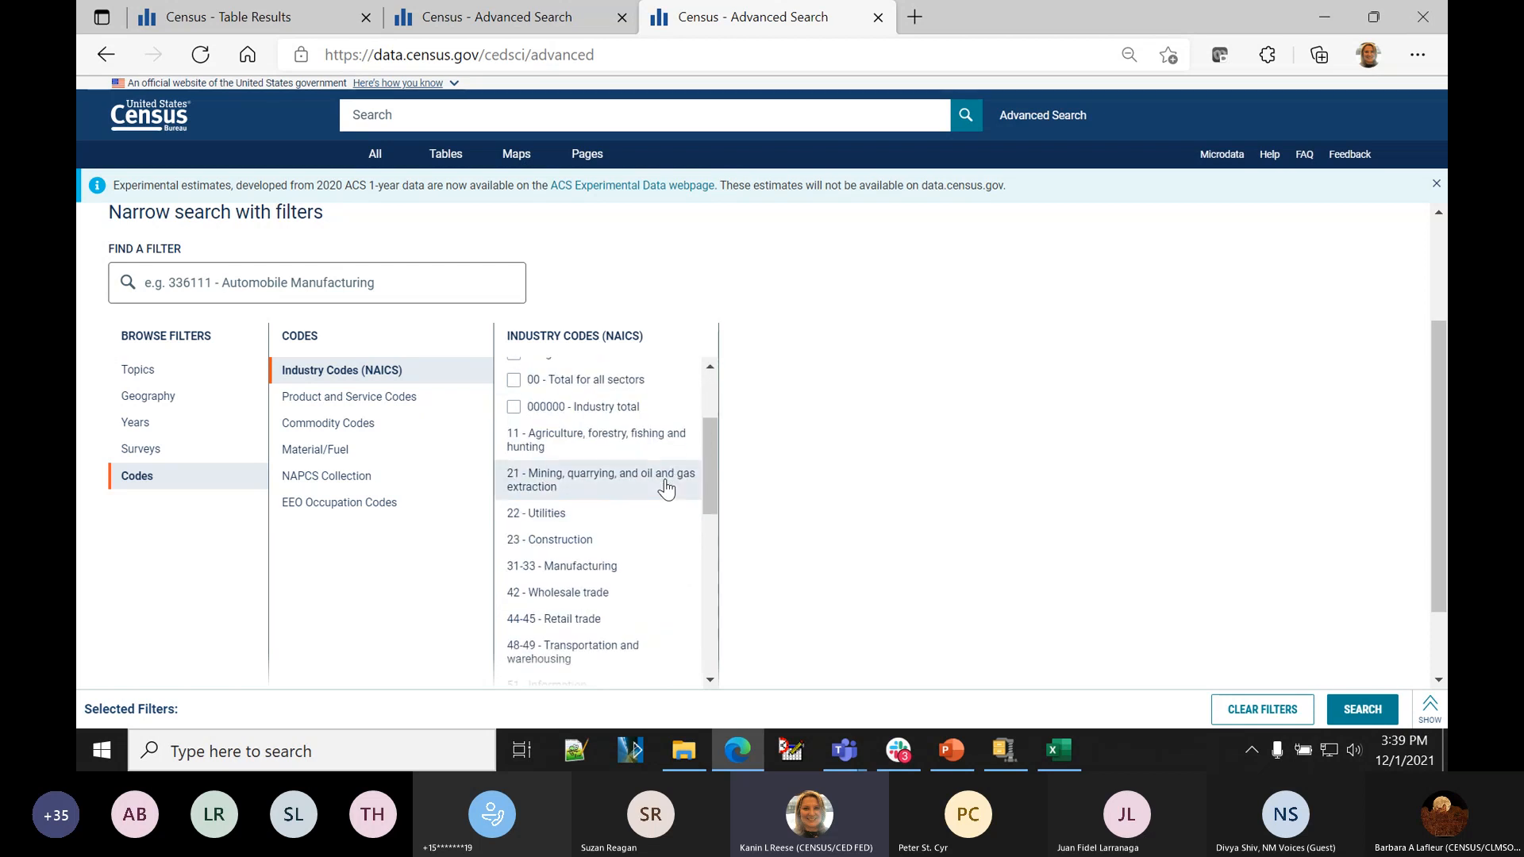
scroll(666, 488, "down", 5)
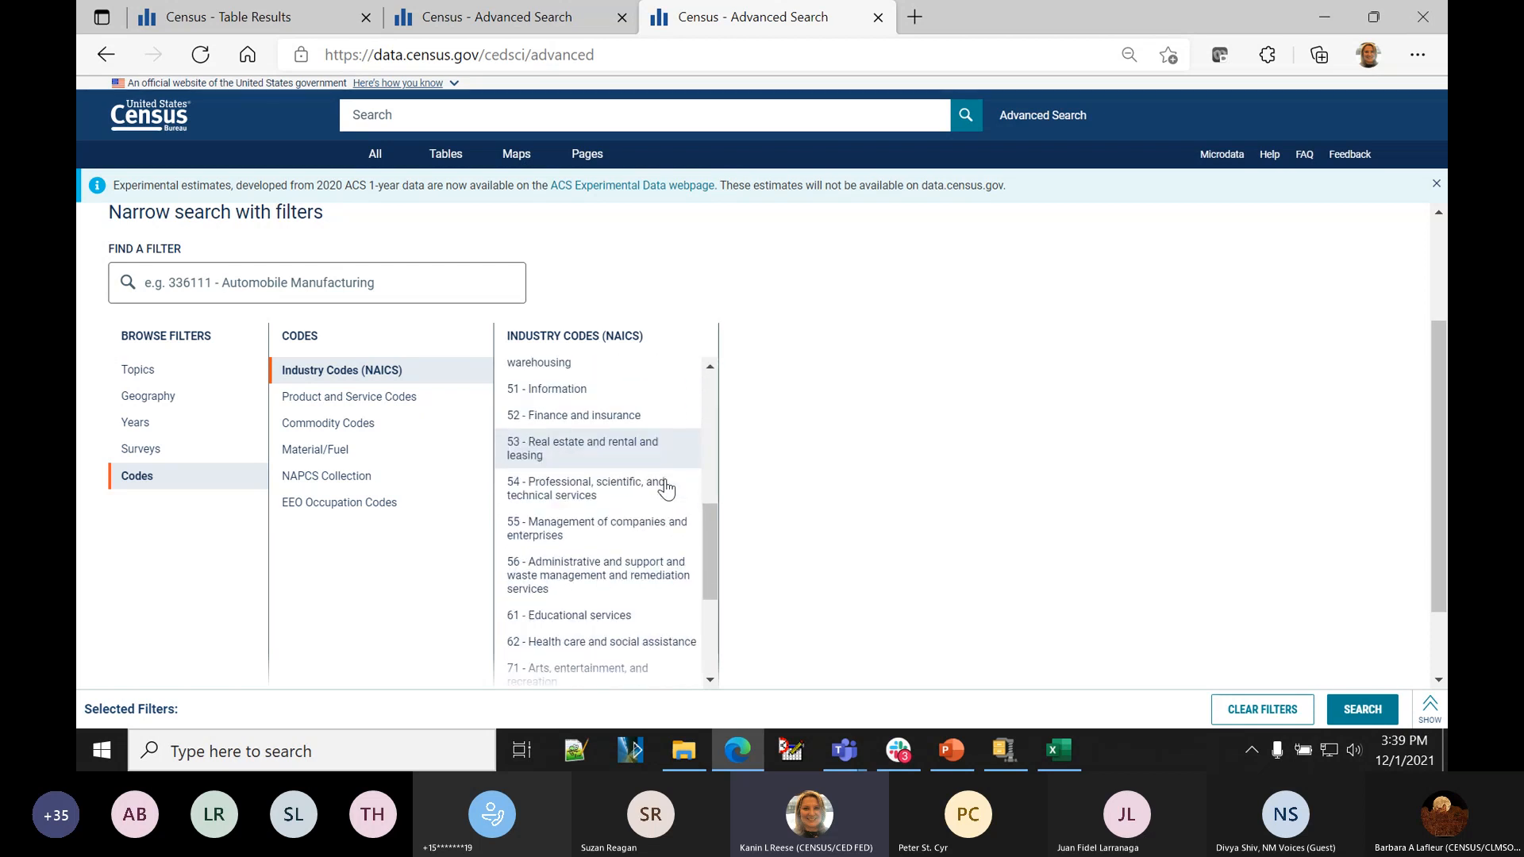
scroll(666, 488, "down", 1)
left_click(591, 597)
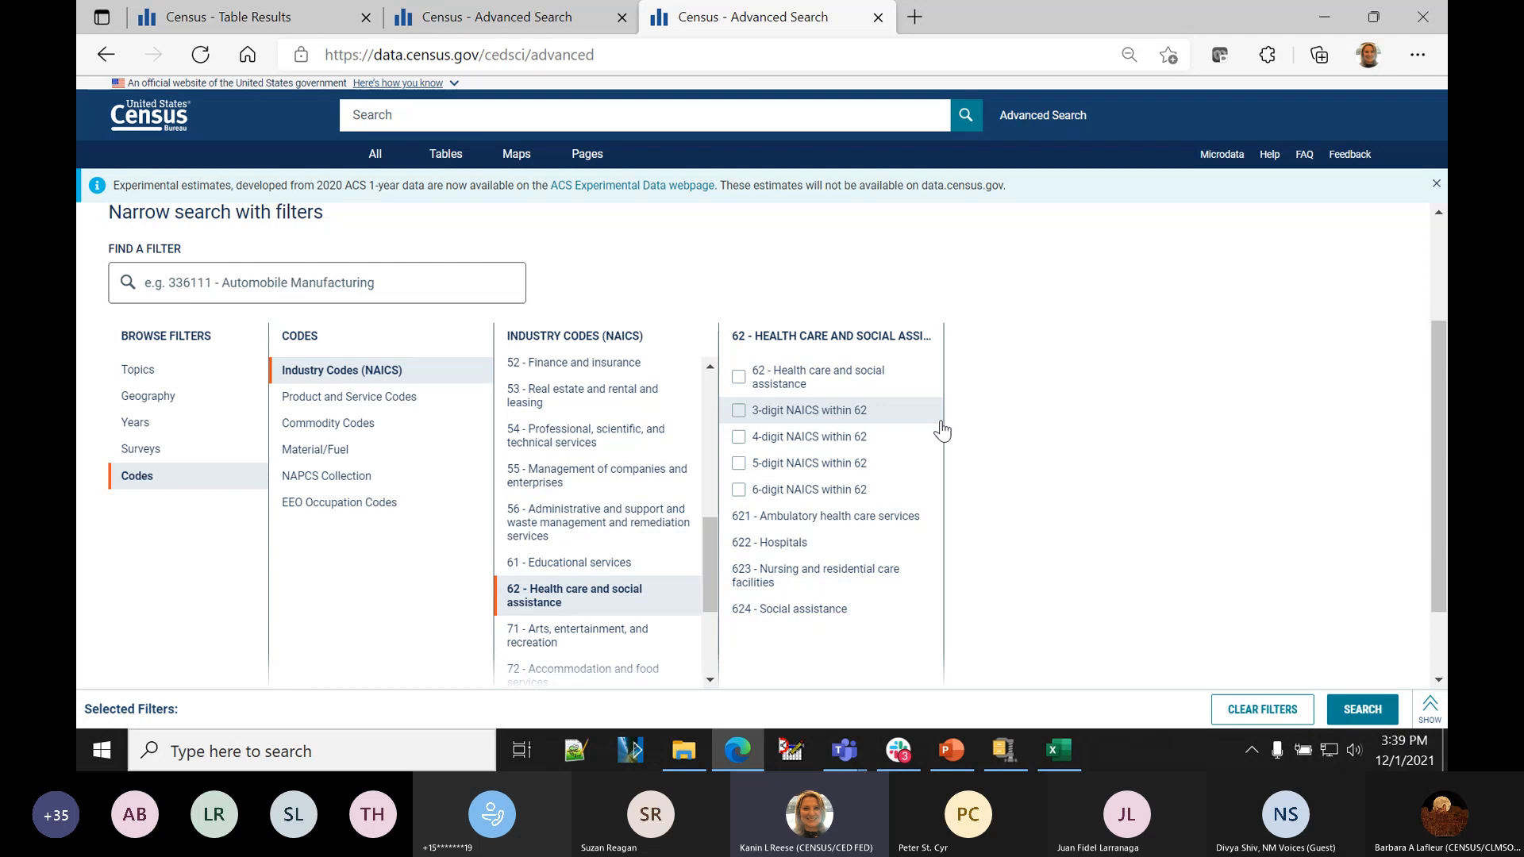
left_click(740, 379)
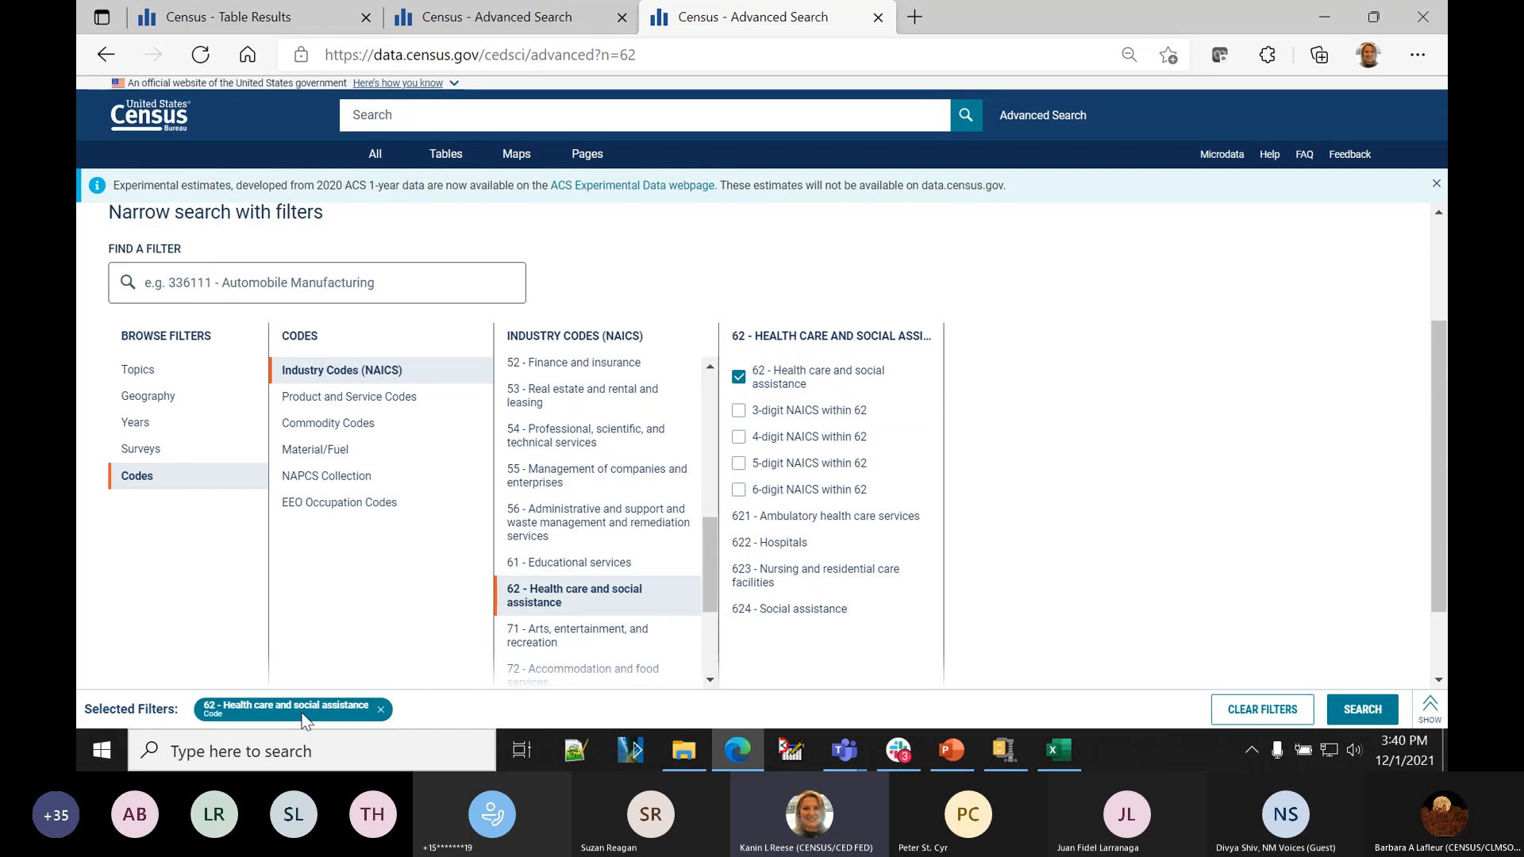
- Show summary levels for the geography filter and open level 861 - 5-Digit ZIP Code
left_click(126, 401)
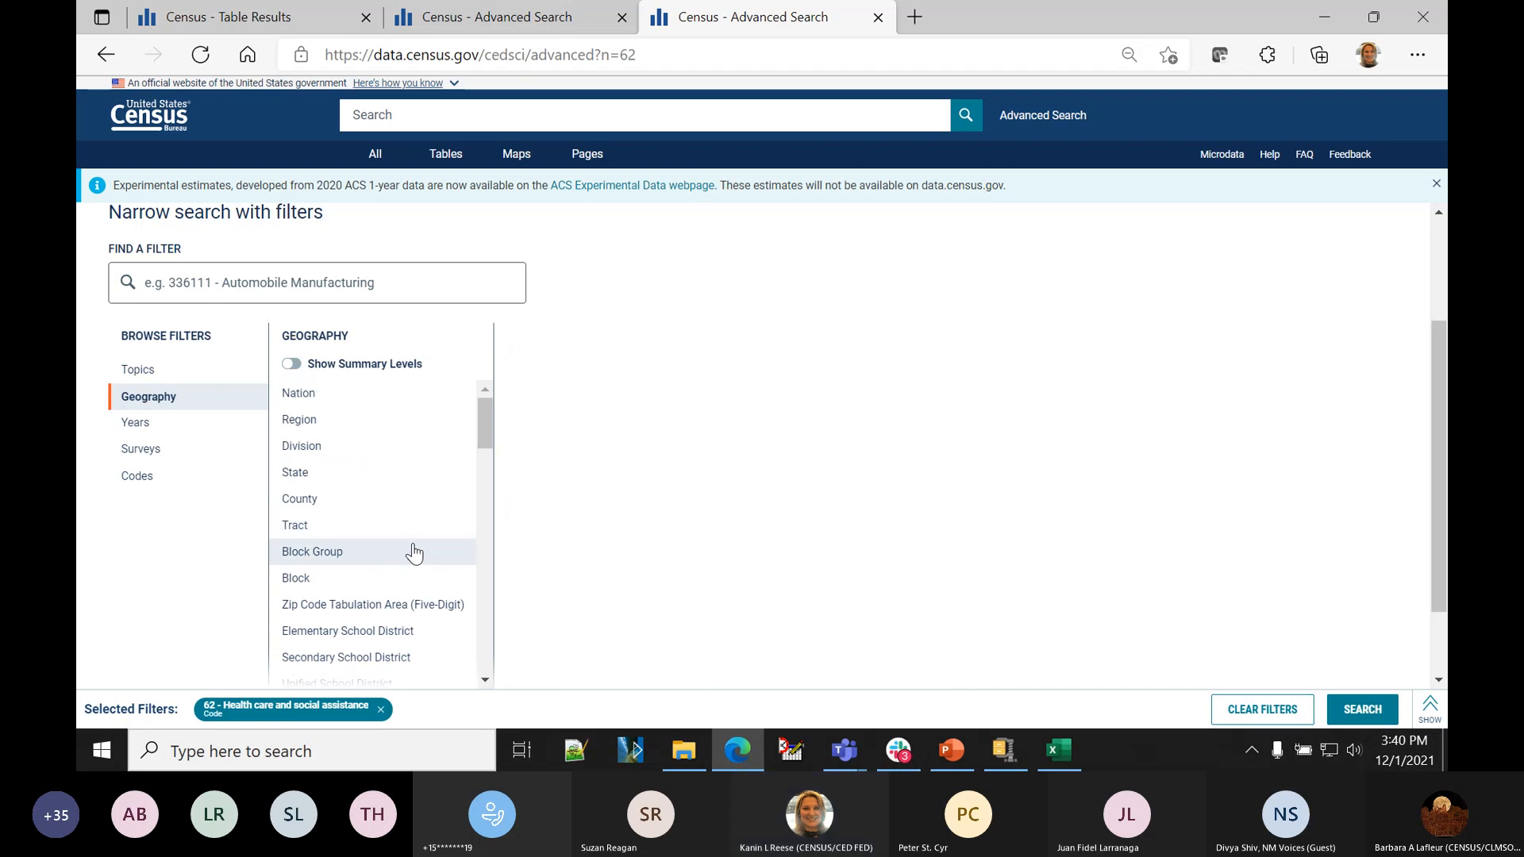
scroll(414, 548, "down", 1)
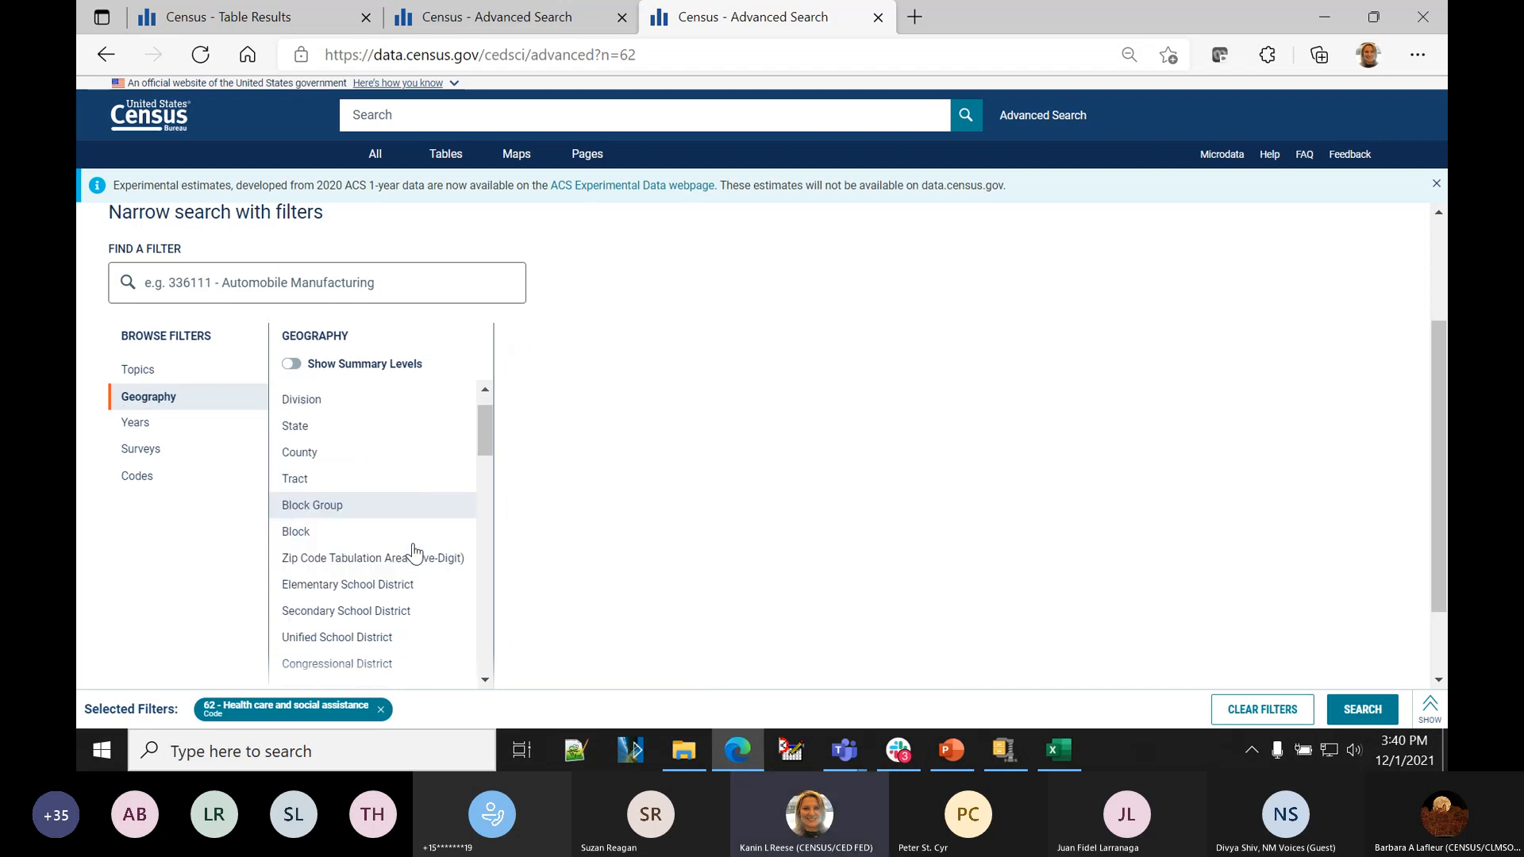
left_click(291, 366)
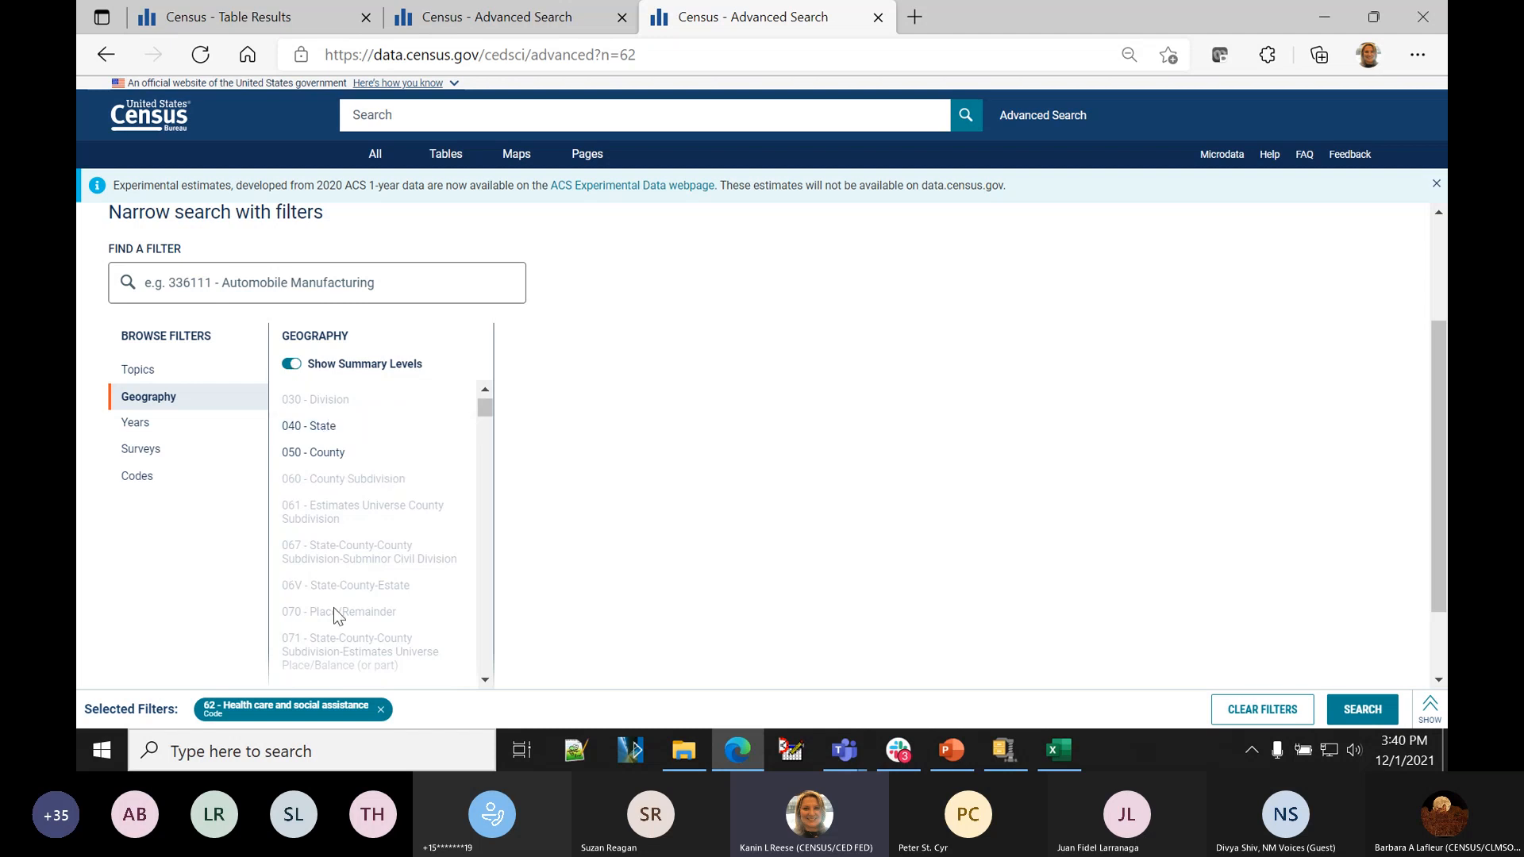
scroll(376, 488, "down", 1)
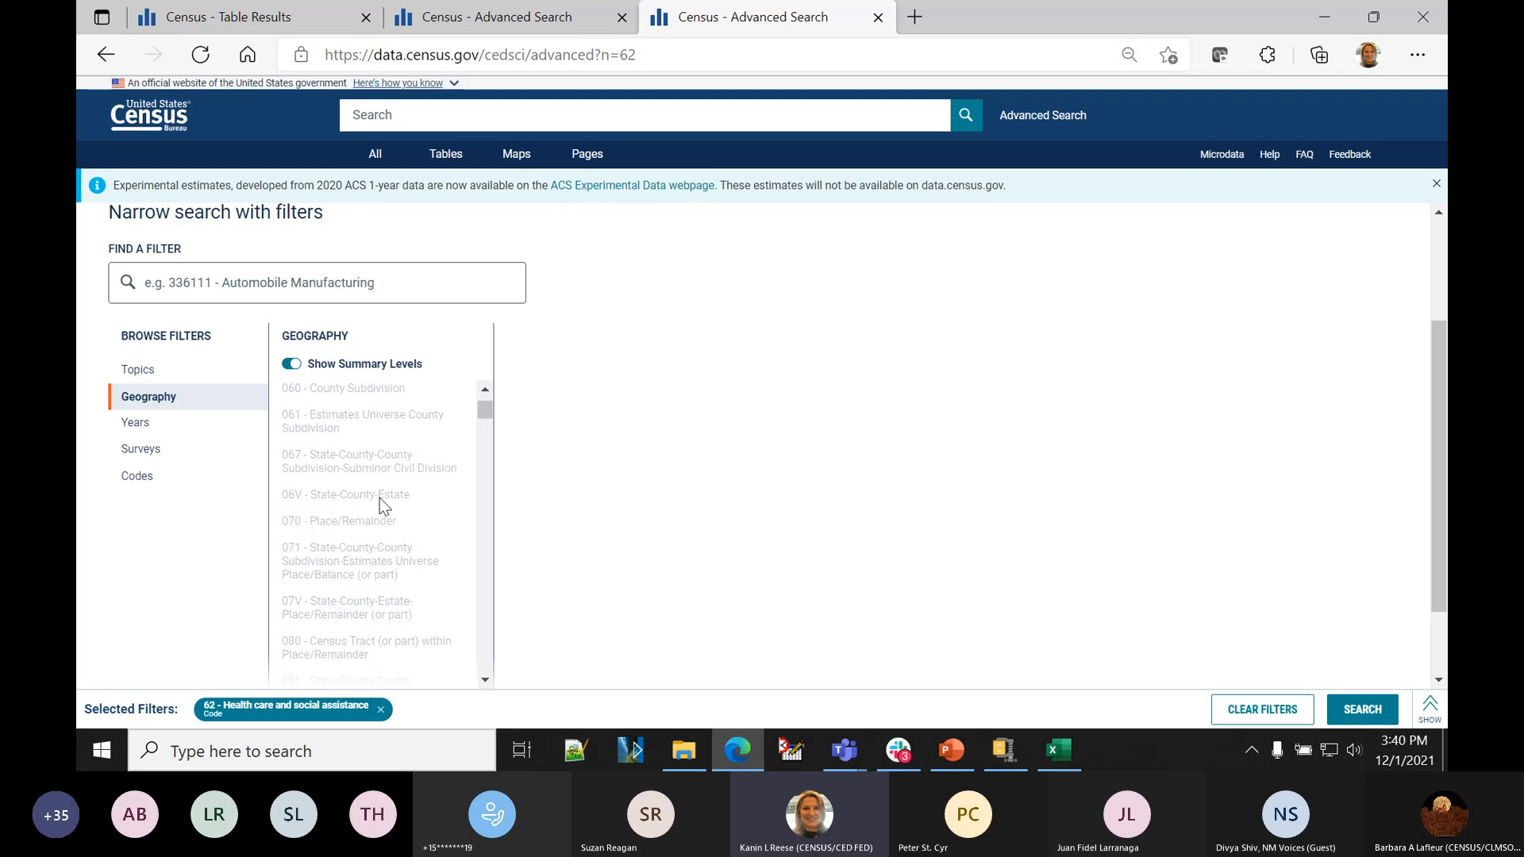
scroll(379, 498, "down", 8)
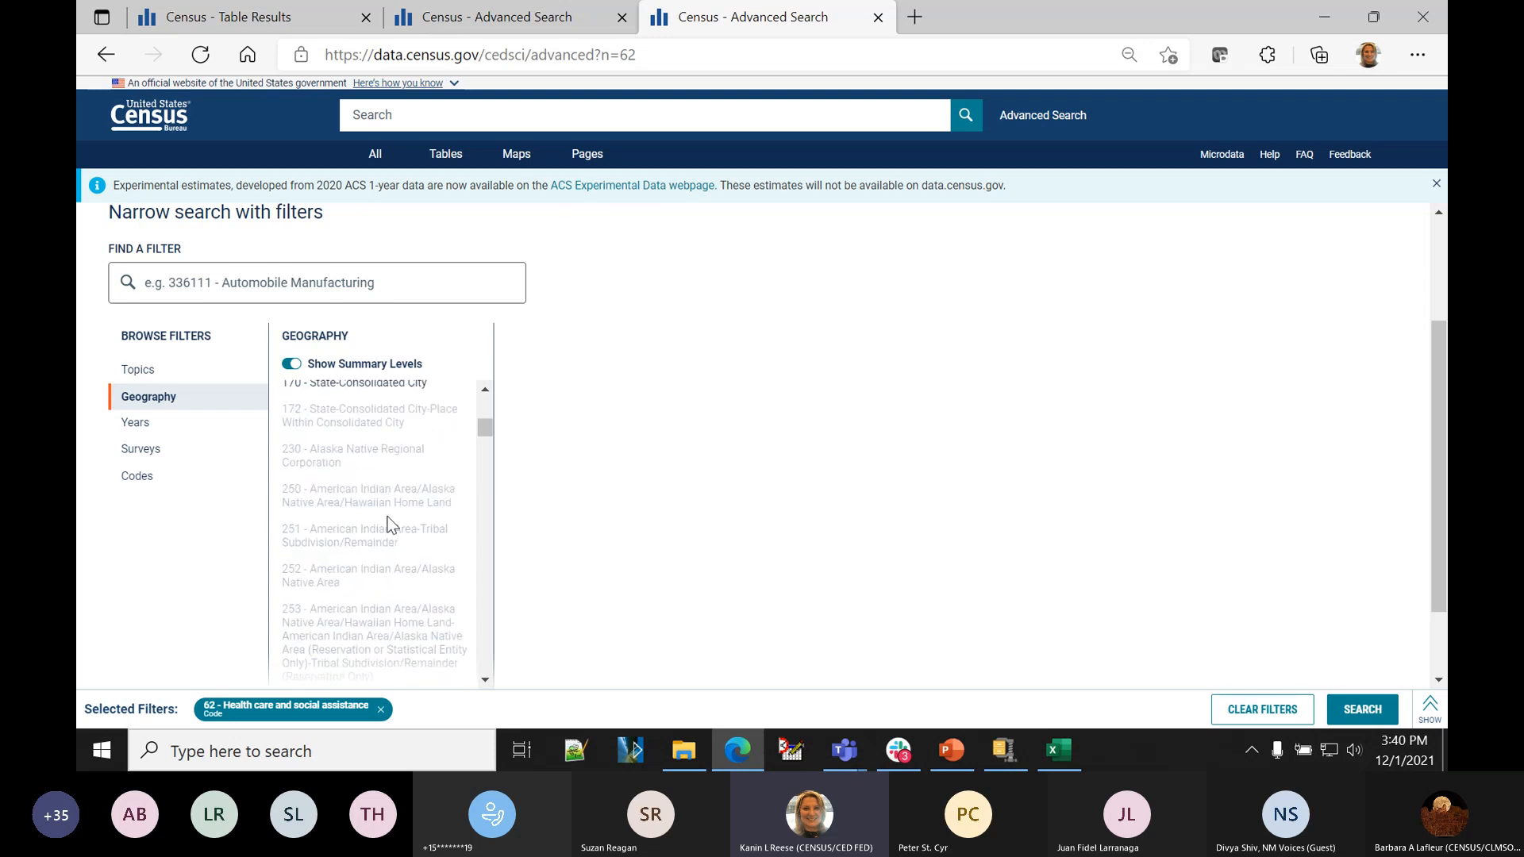
scroll(389, 524, "down", 10)
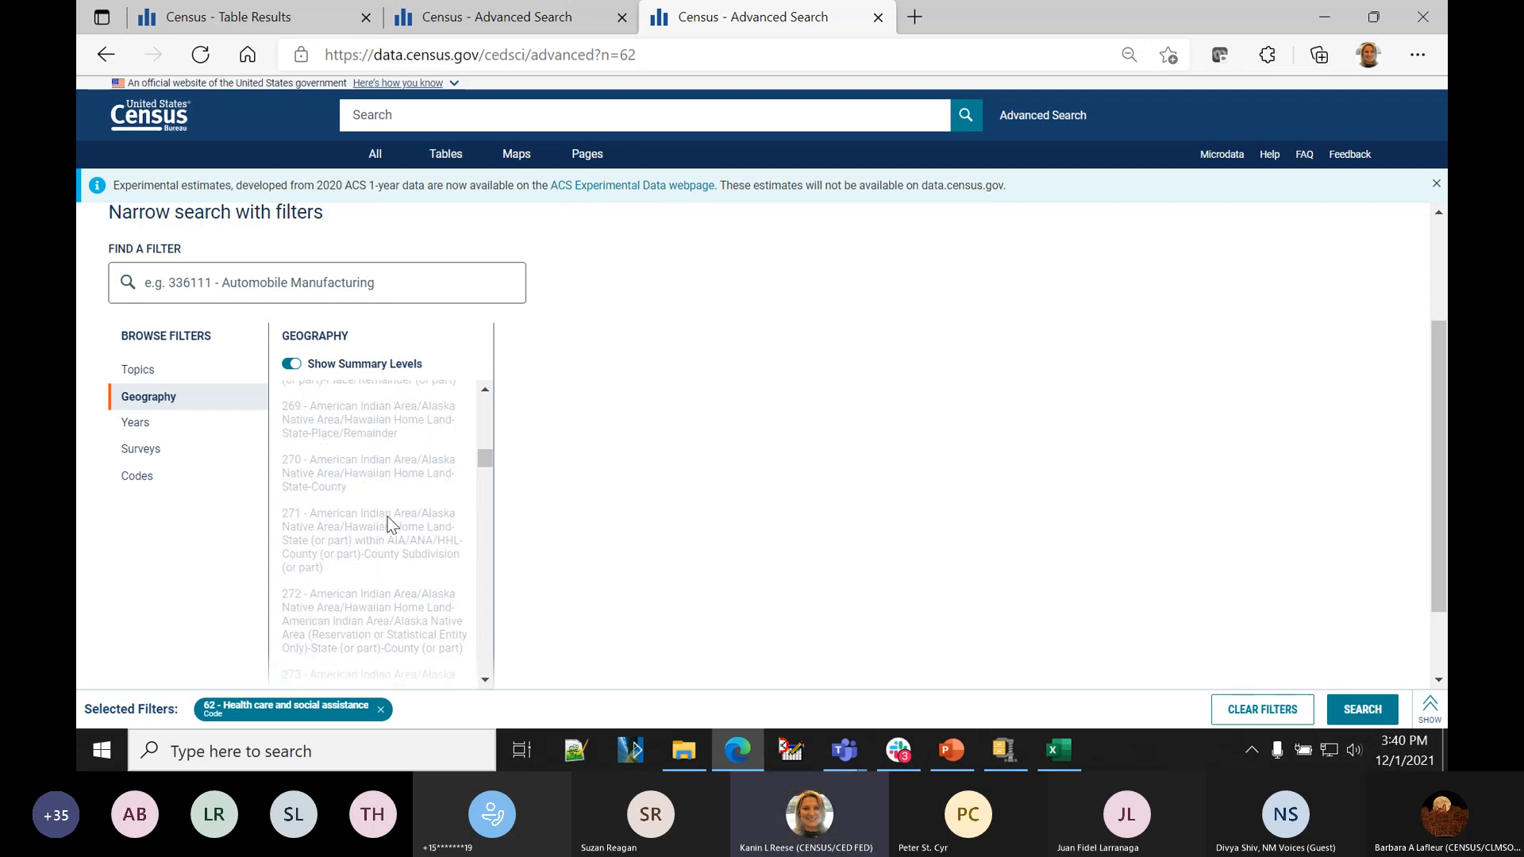
scroll(390, 523, "down", 8)
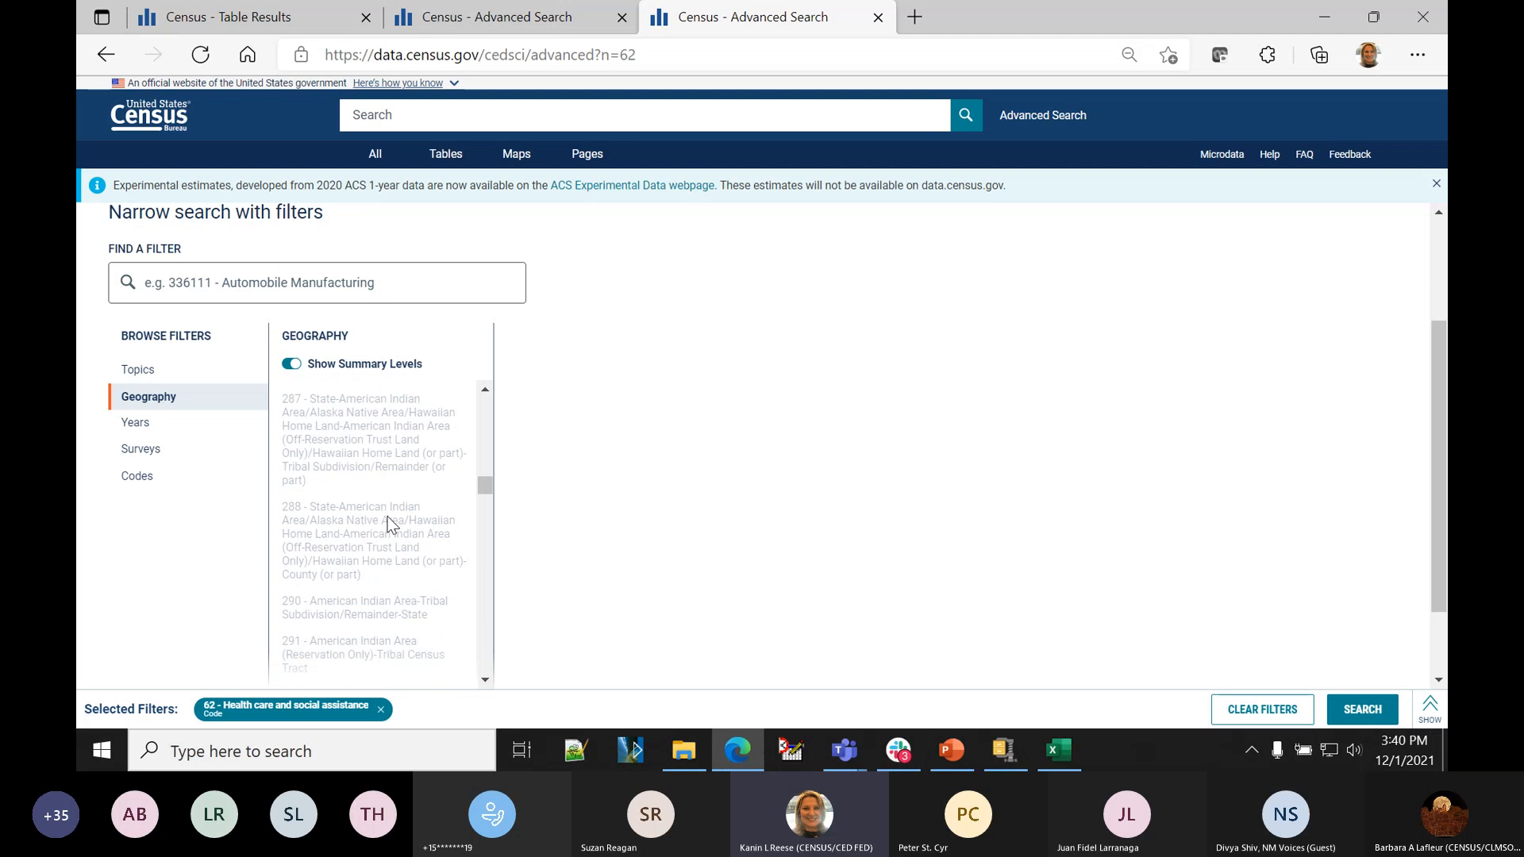
left_click_drag(486, 482, 508, 659)
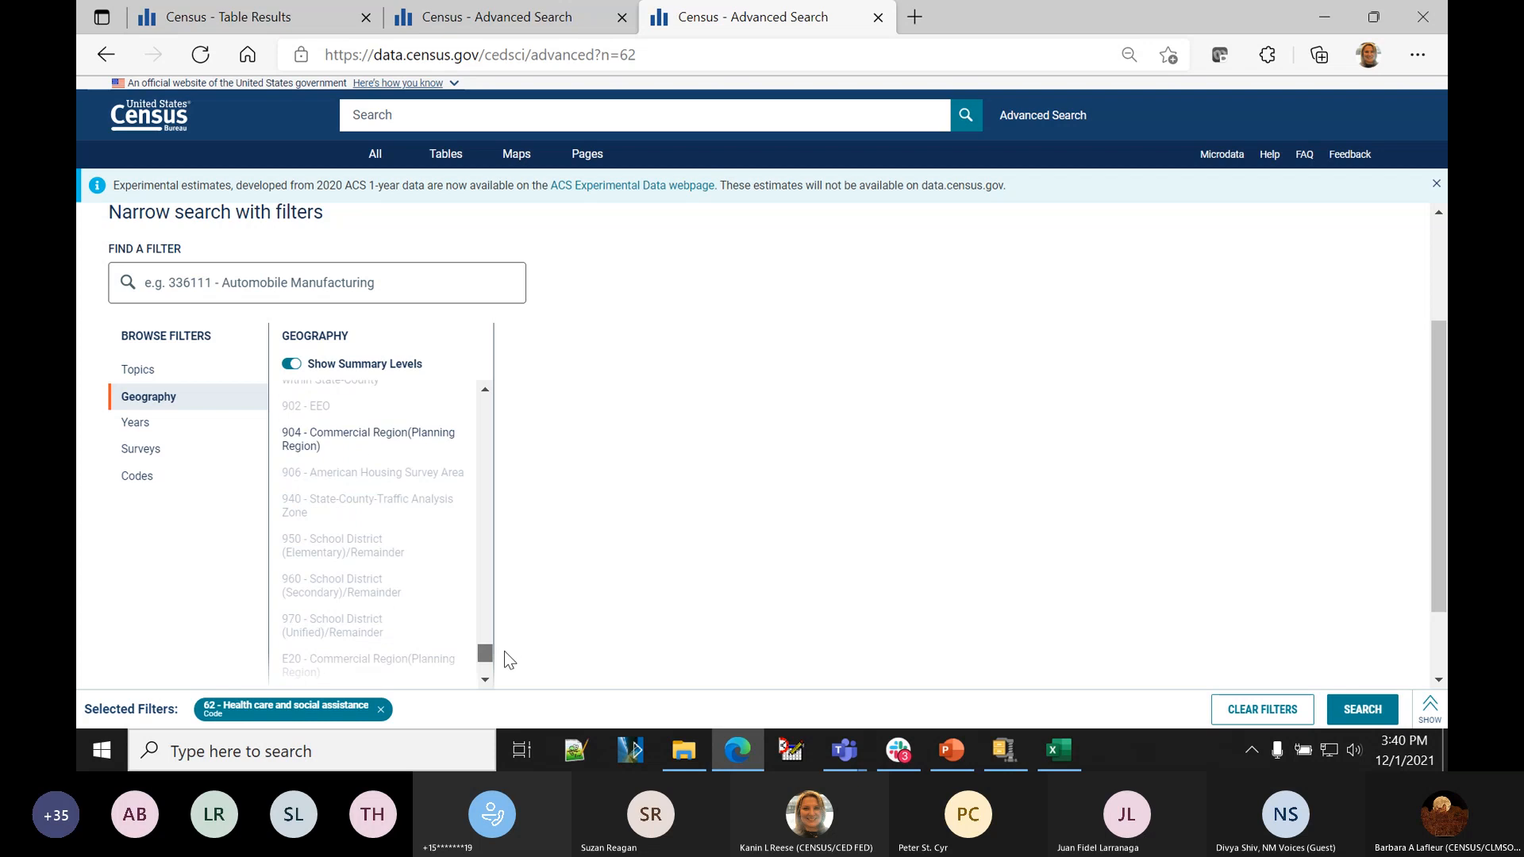
scroll(374, 572, "up", 5)
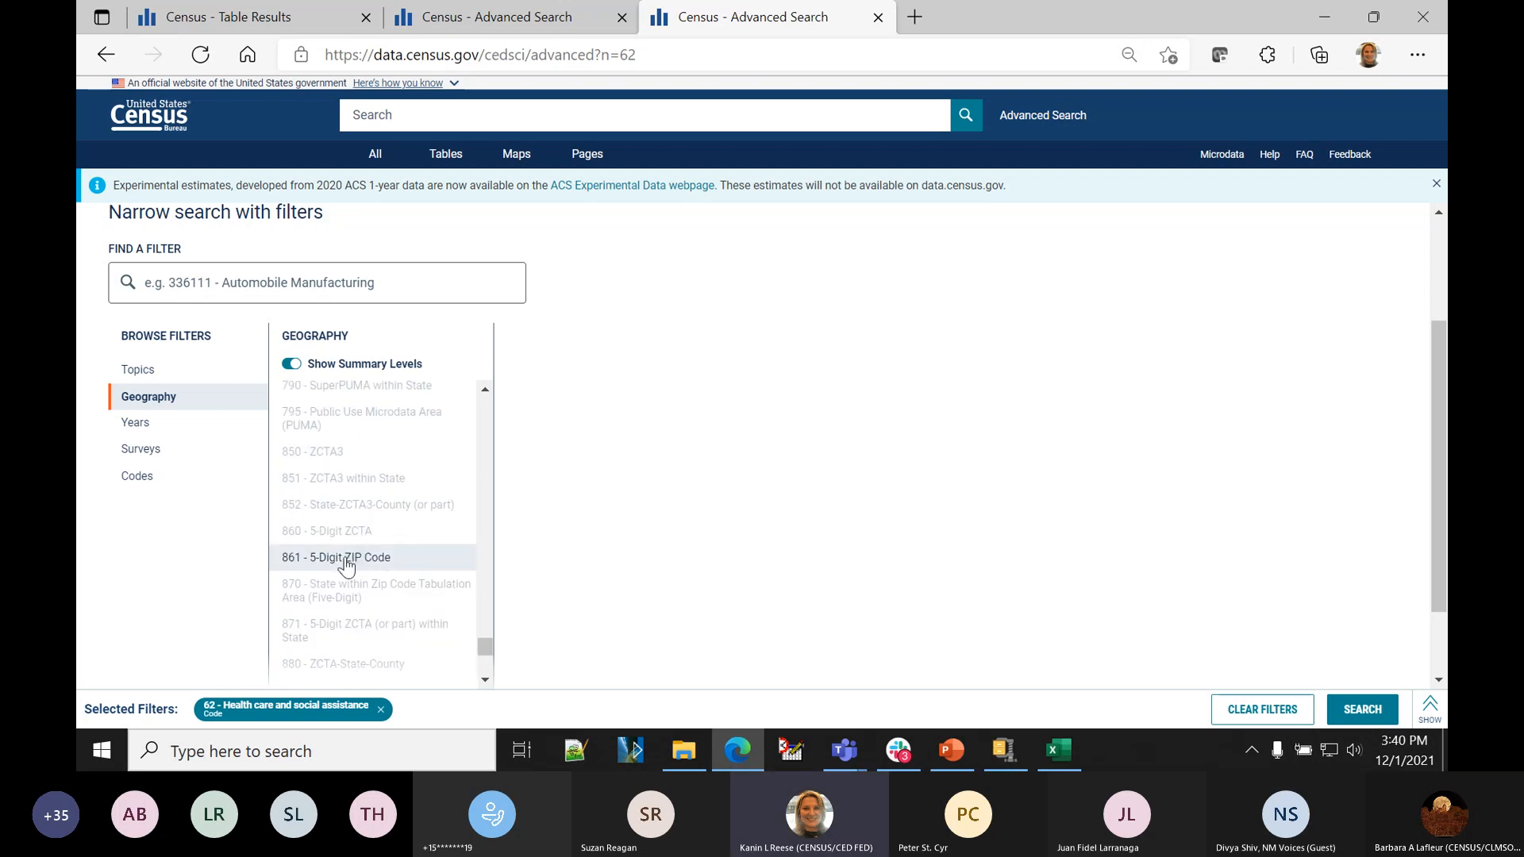
left_click(346, 564)
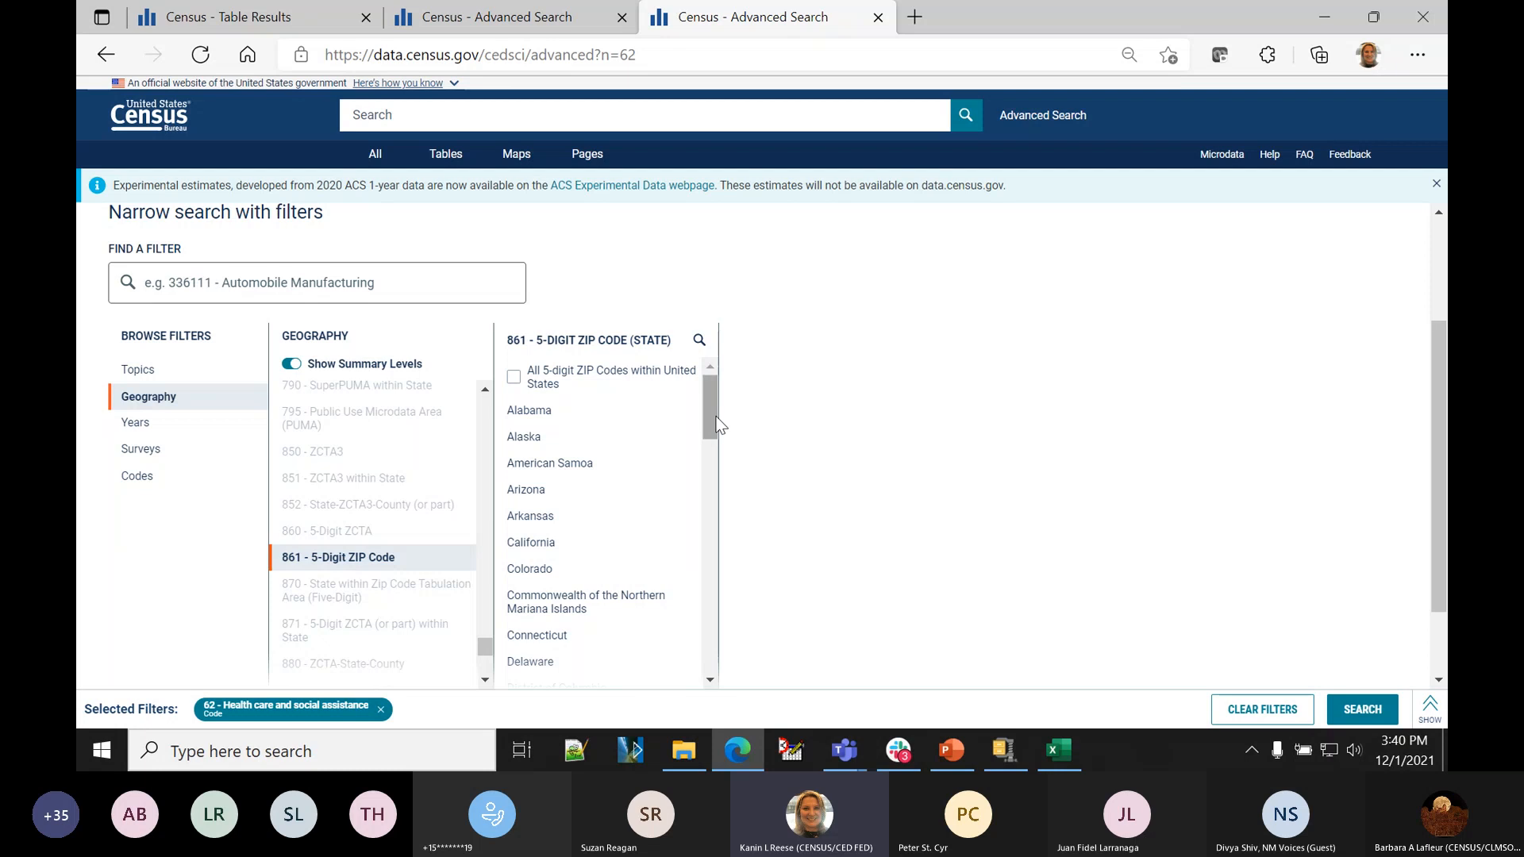
- Find ZIP code 88203 within New Mexico and add ZIP 88203 (Roswell, NM) as a geography filter
left_click_drag(713, 426, 718, 566)
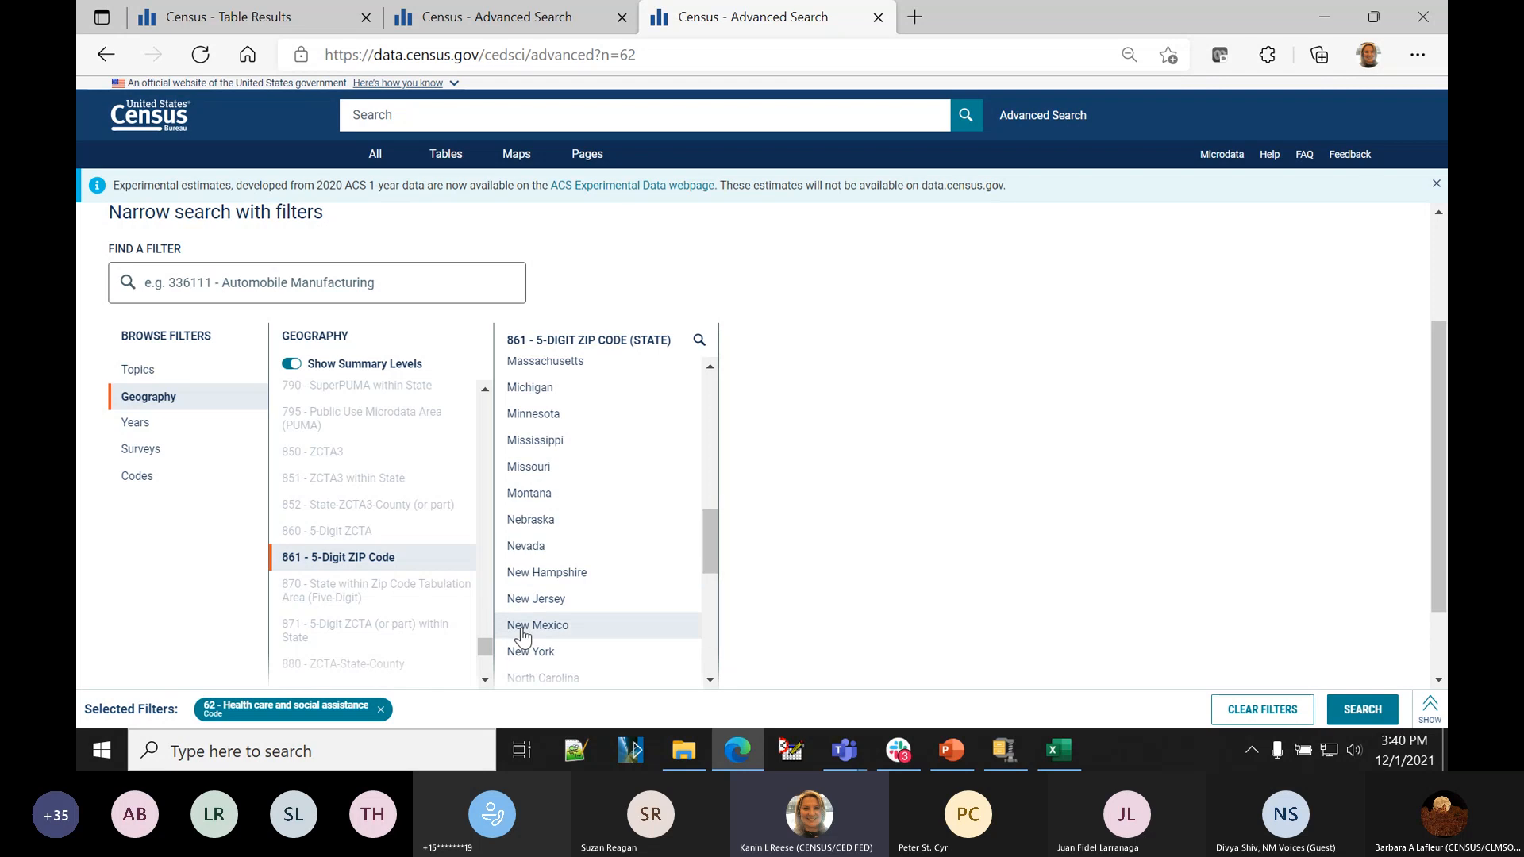
left_click(527, 630)
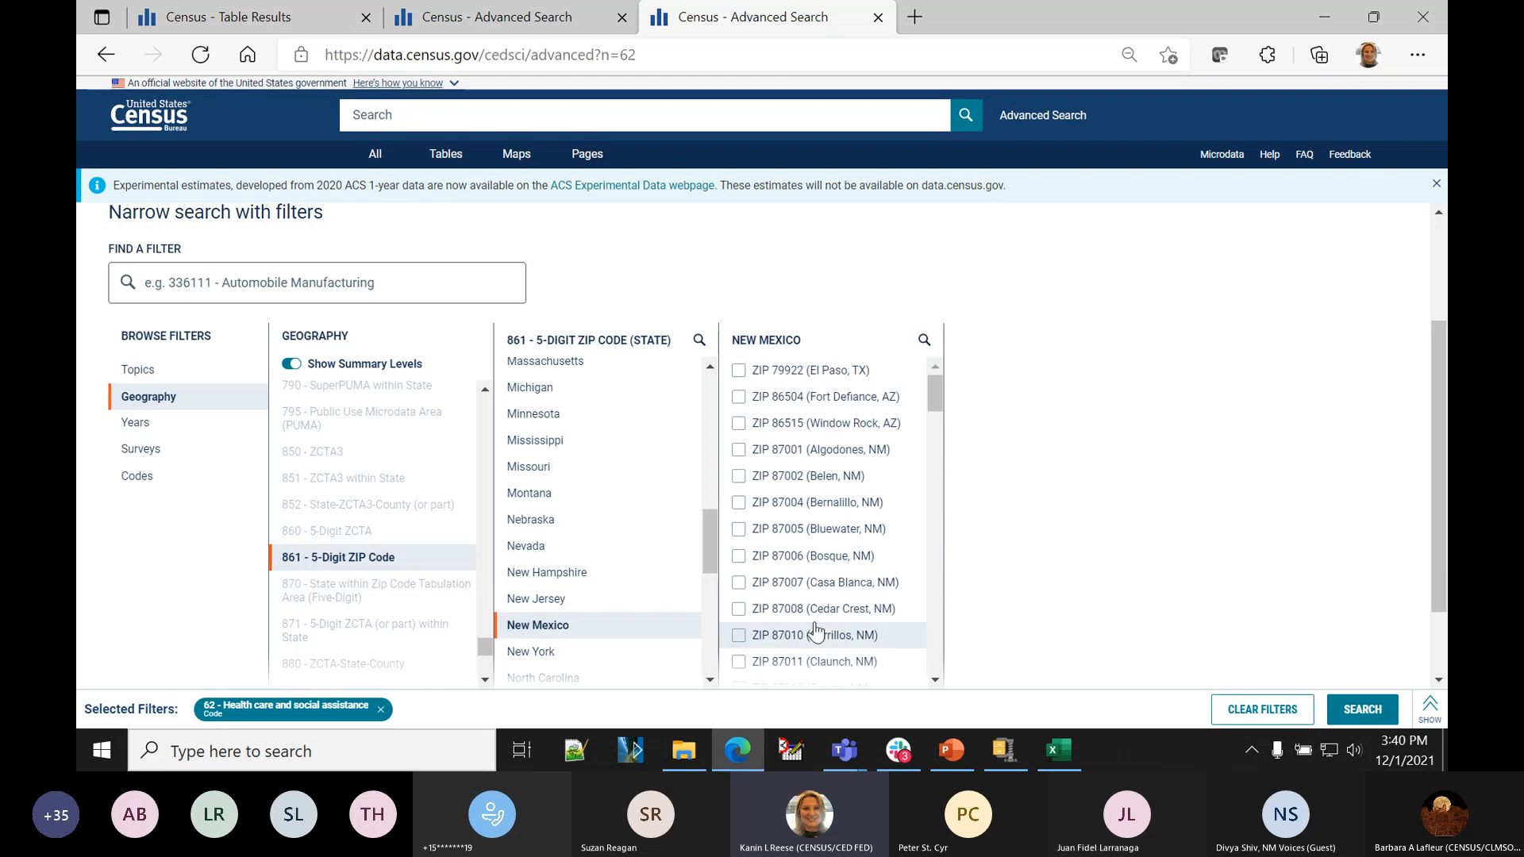
left_click(925, 342)
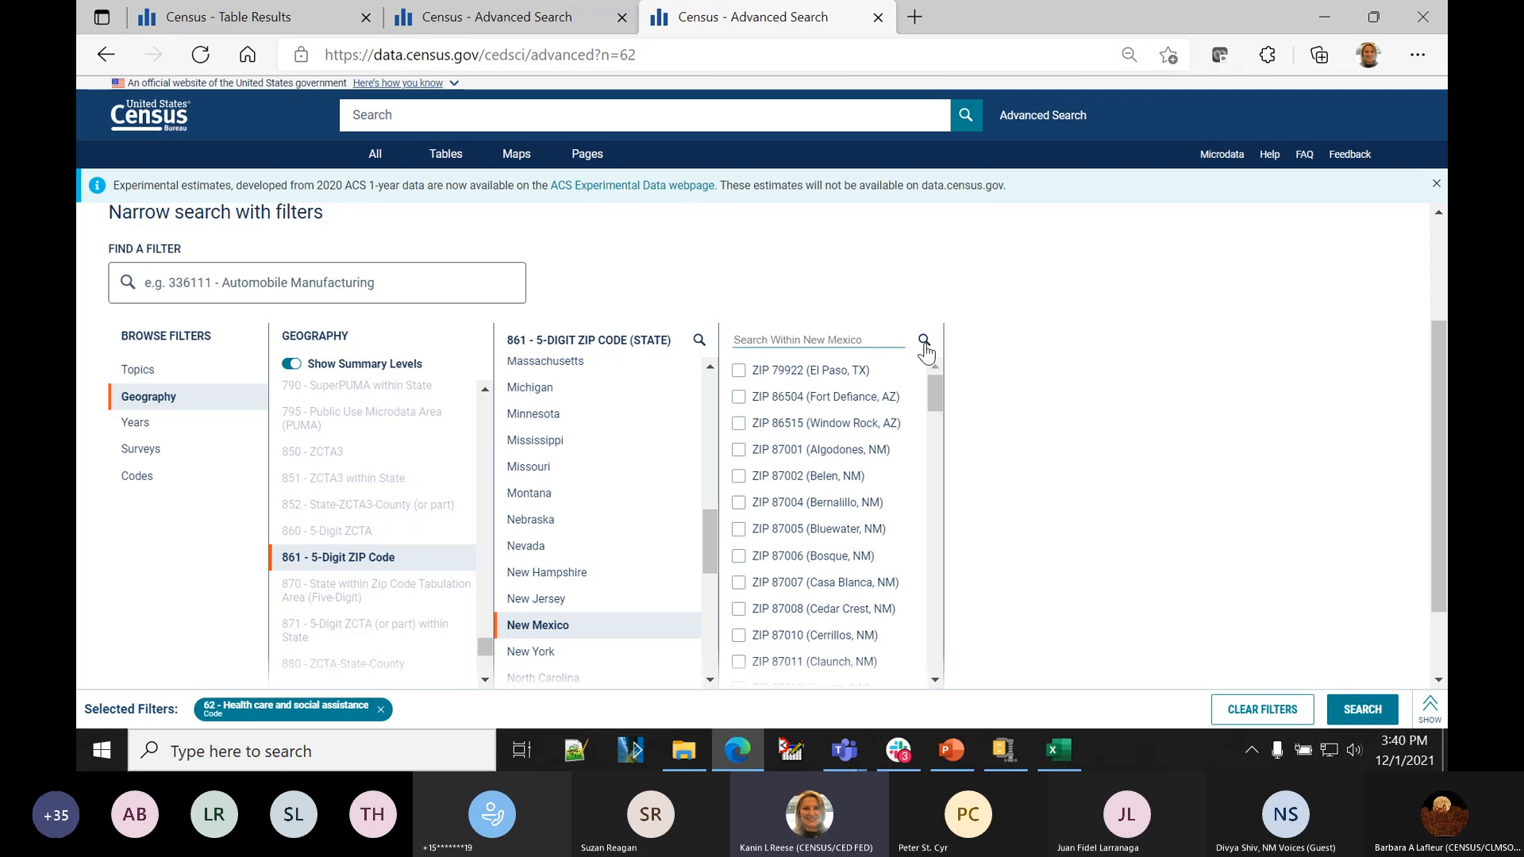
type("8")
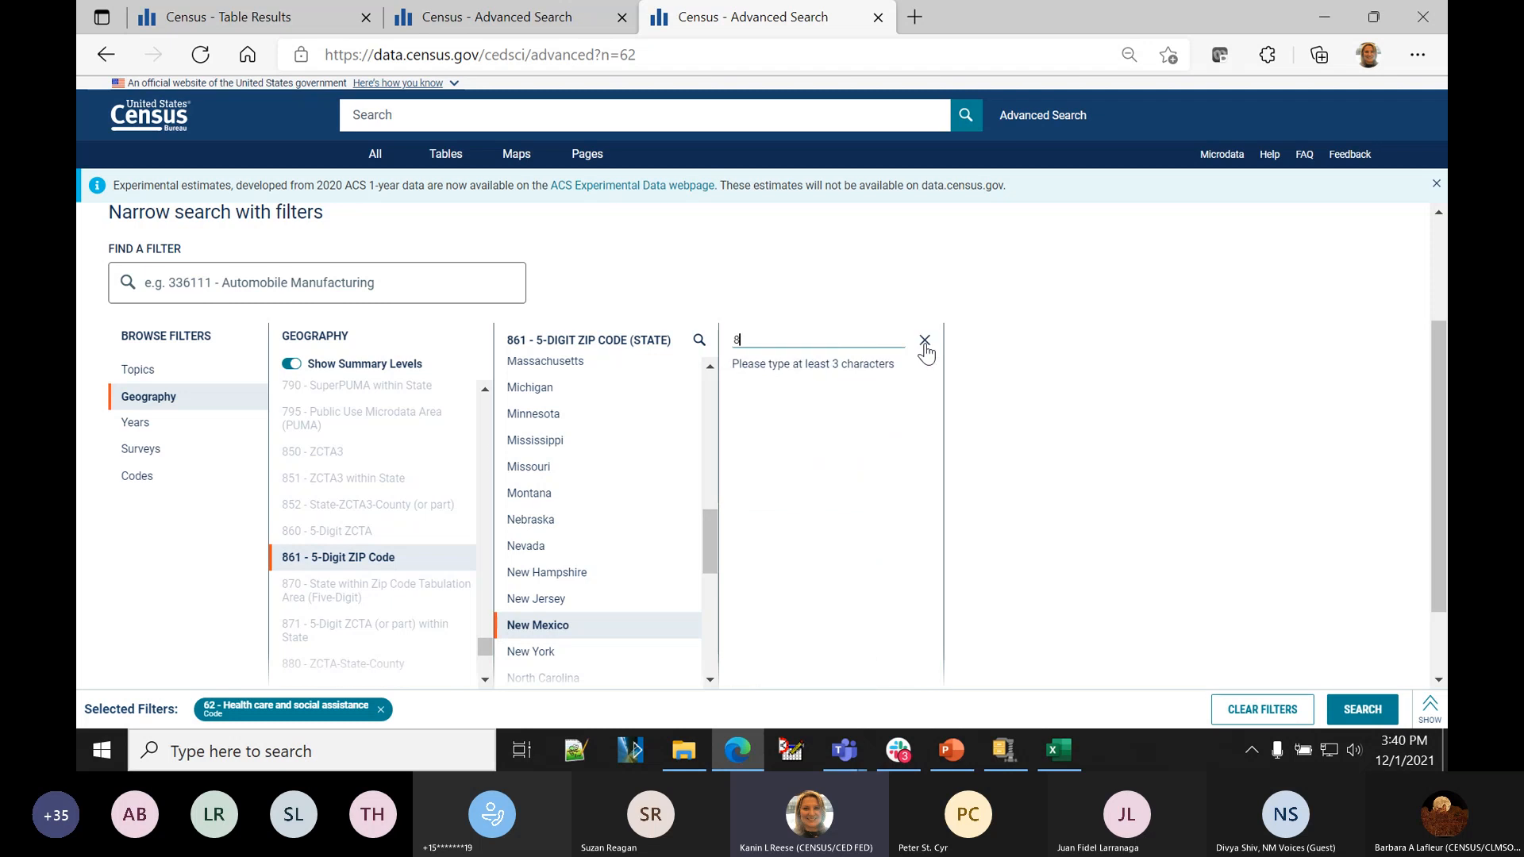
type("8203")
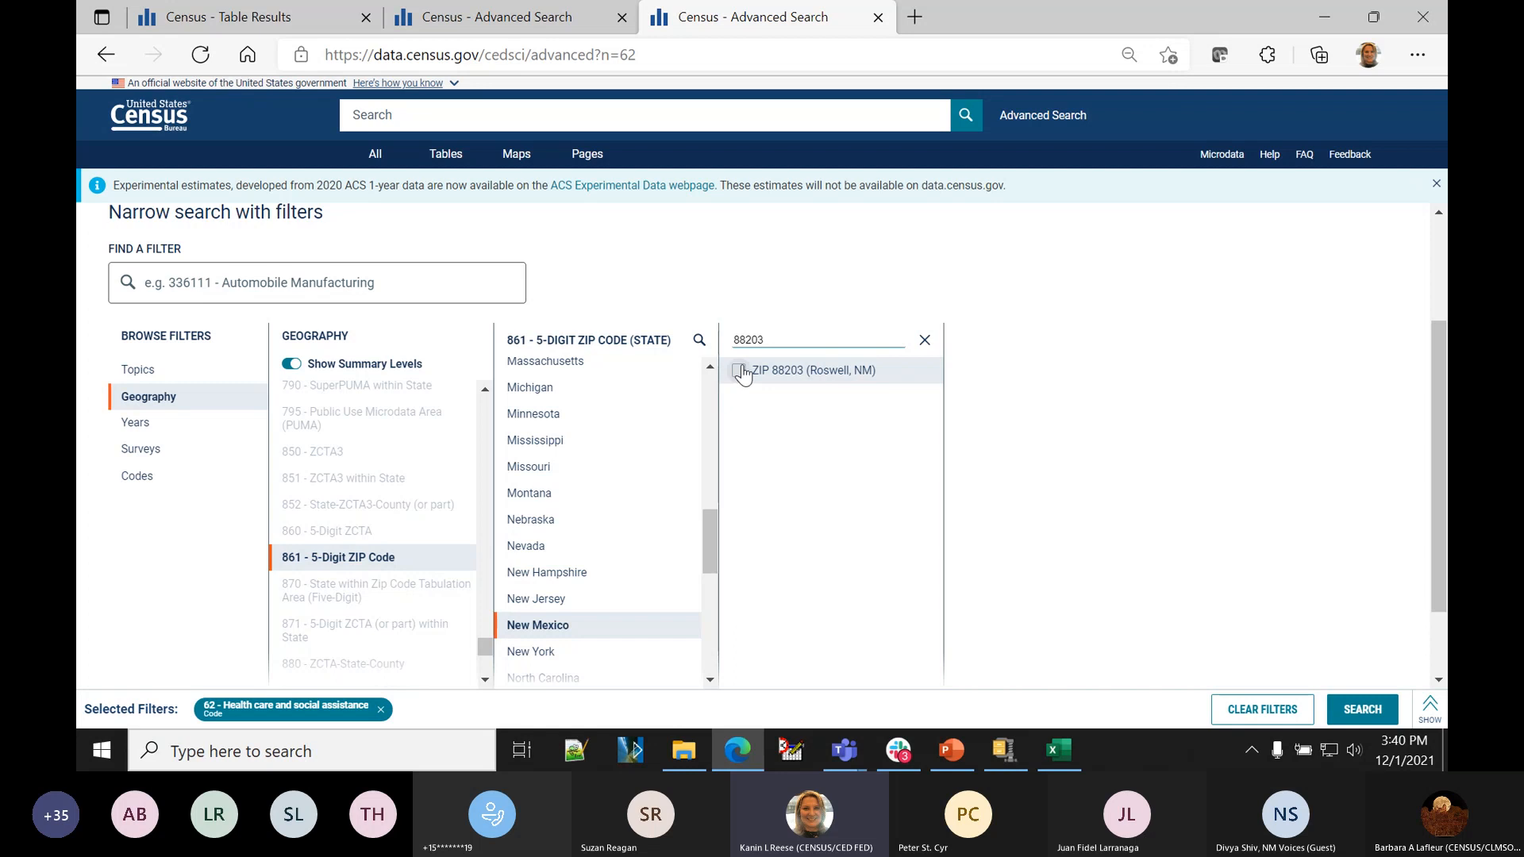
left_click(740, 371)
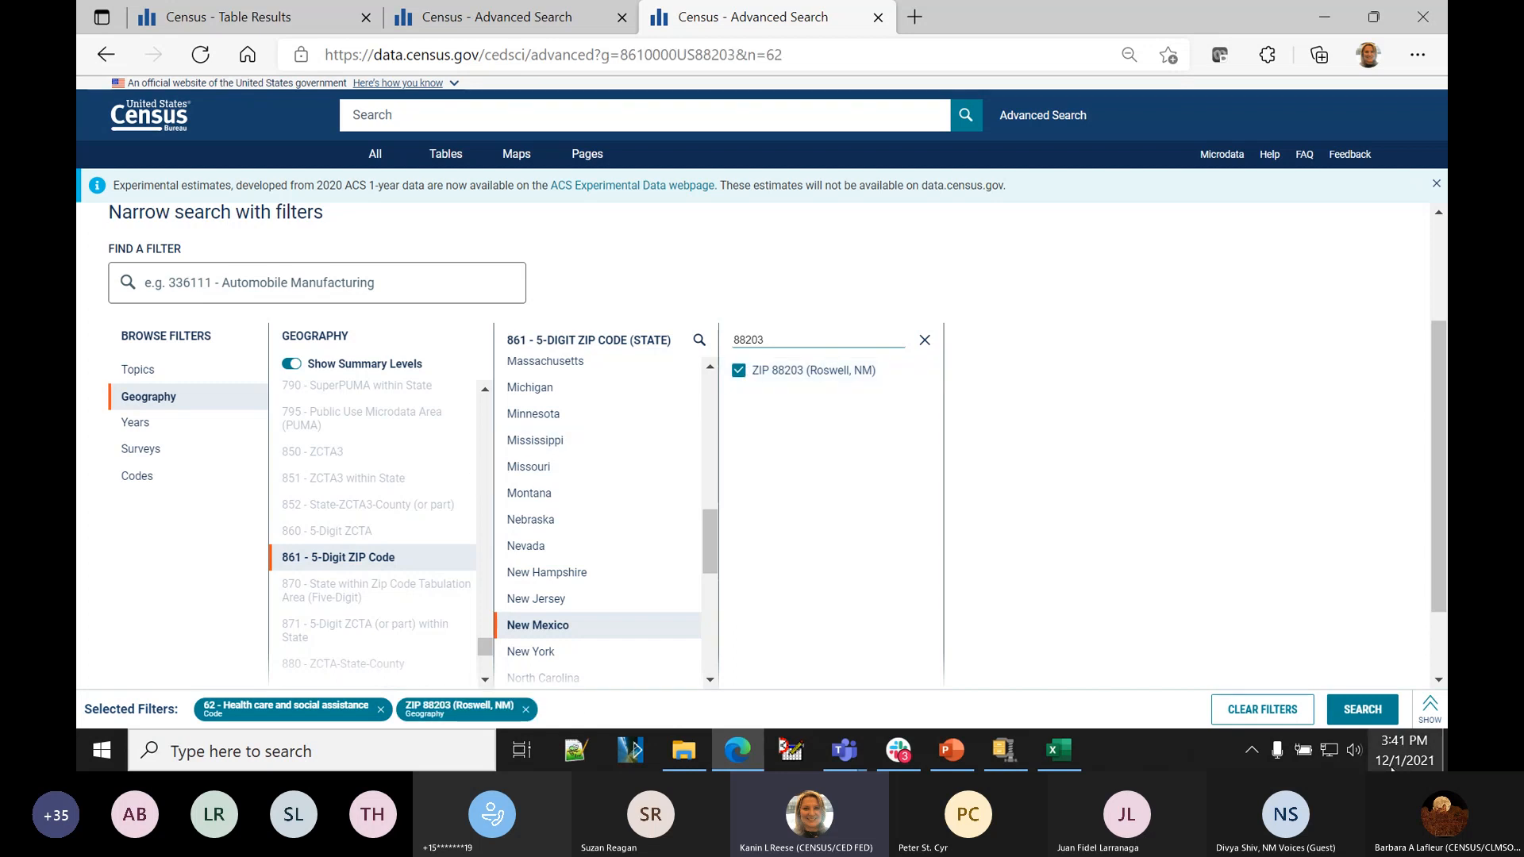
- Run the filtered search and open the 2019 County Business Patterns table CB1900CBP
left_click(1363, 709)
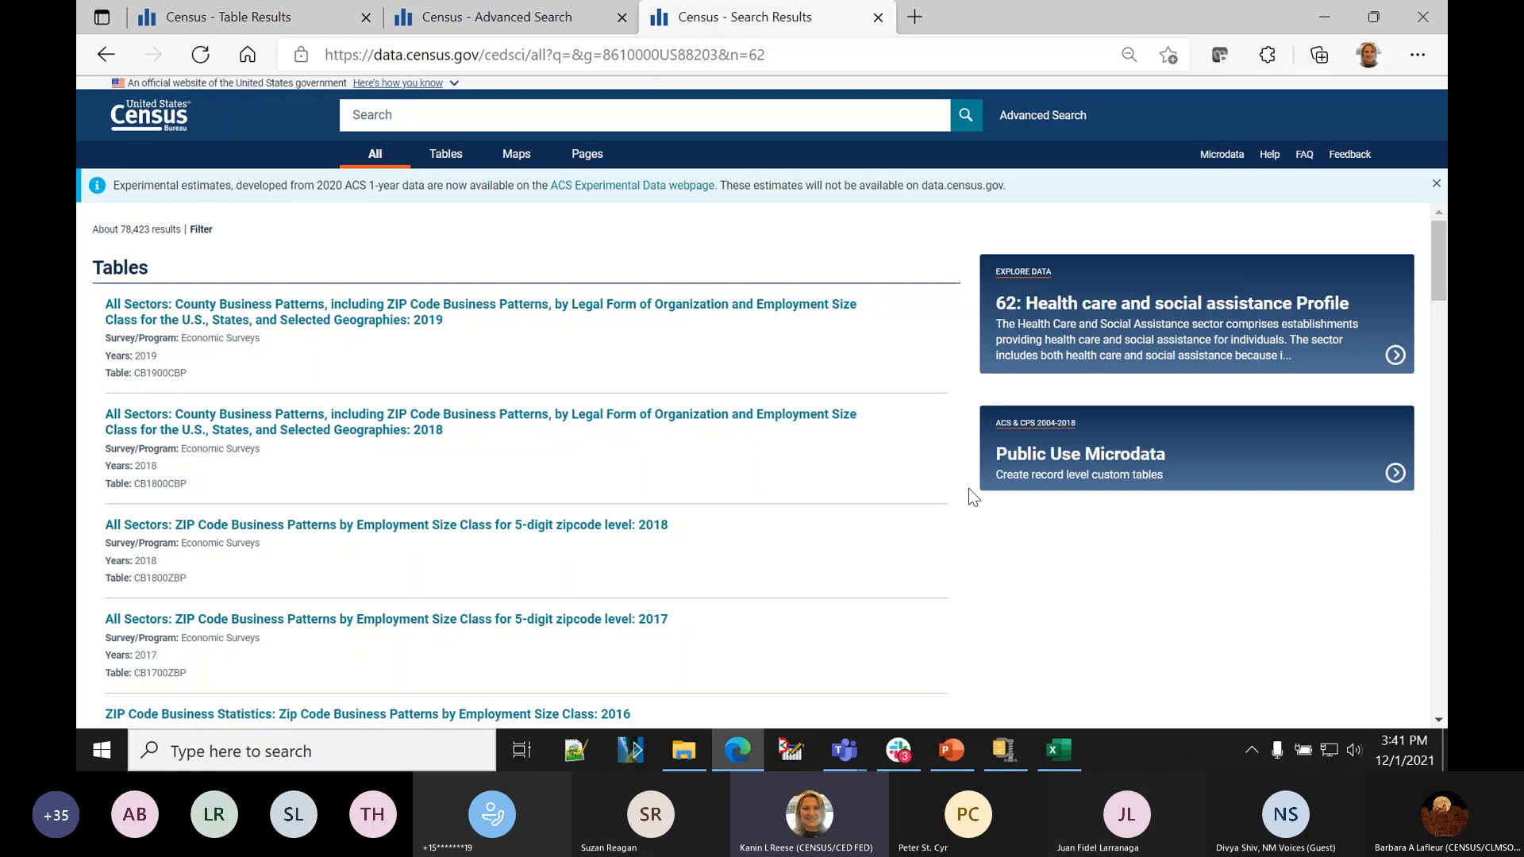
left_click(244, 366)
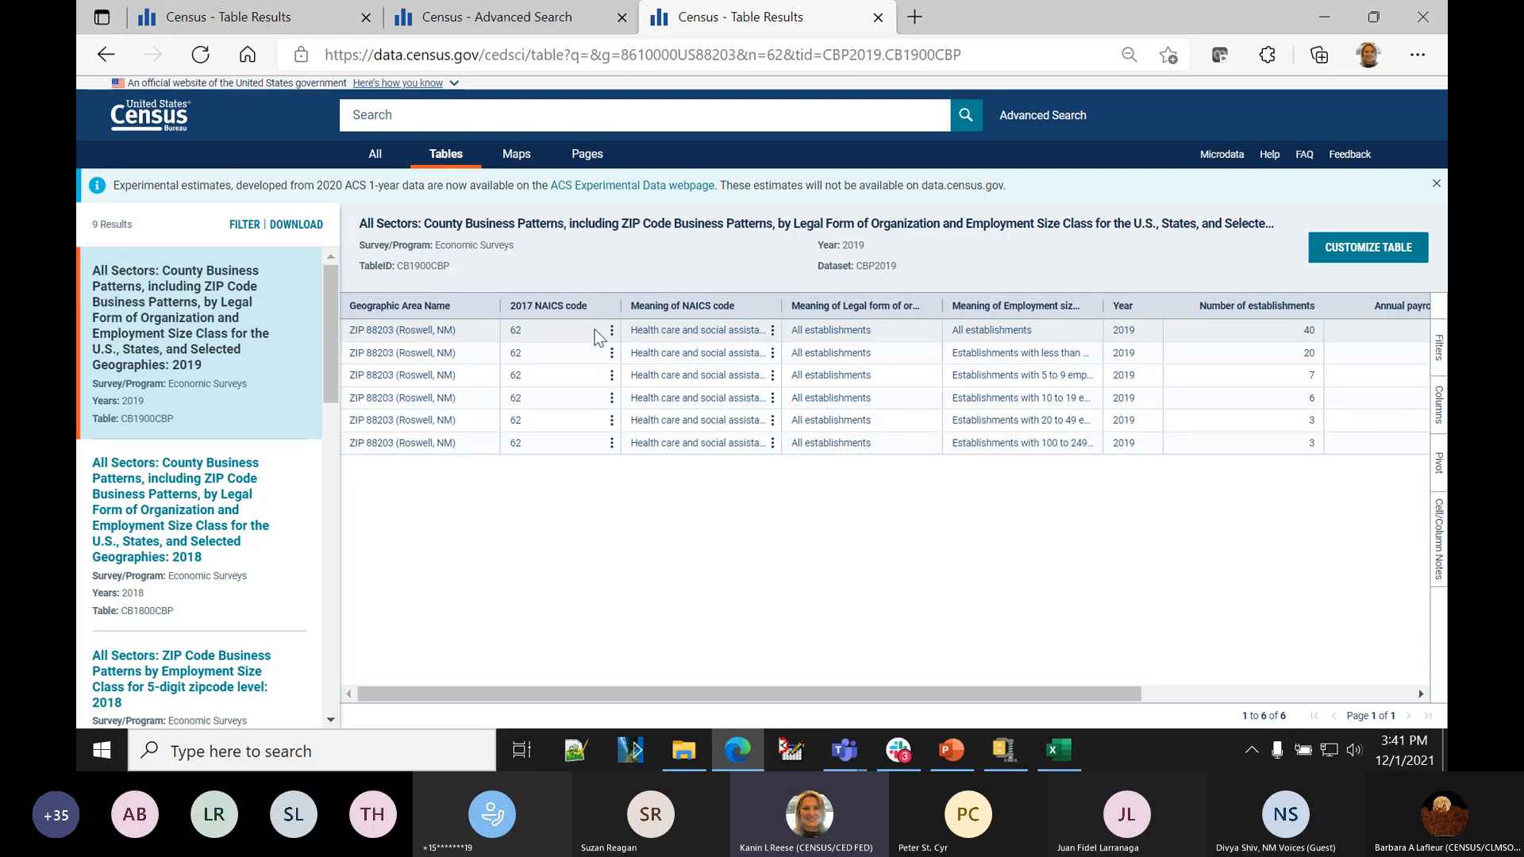
- Examine the number of establishments, annual payroll, first-quarter payroll and number of employees across the table's first row
left_click(1224, 331)
key("Right")
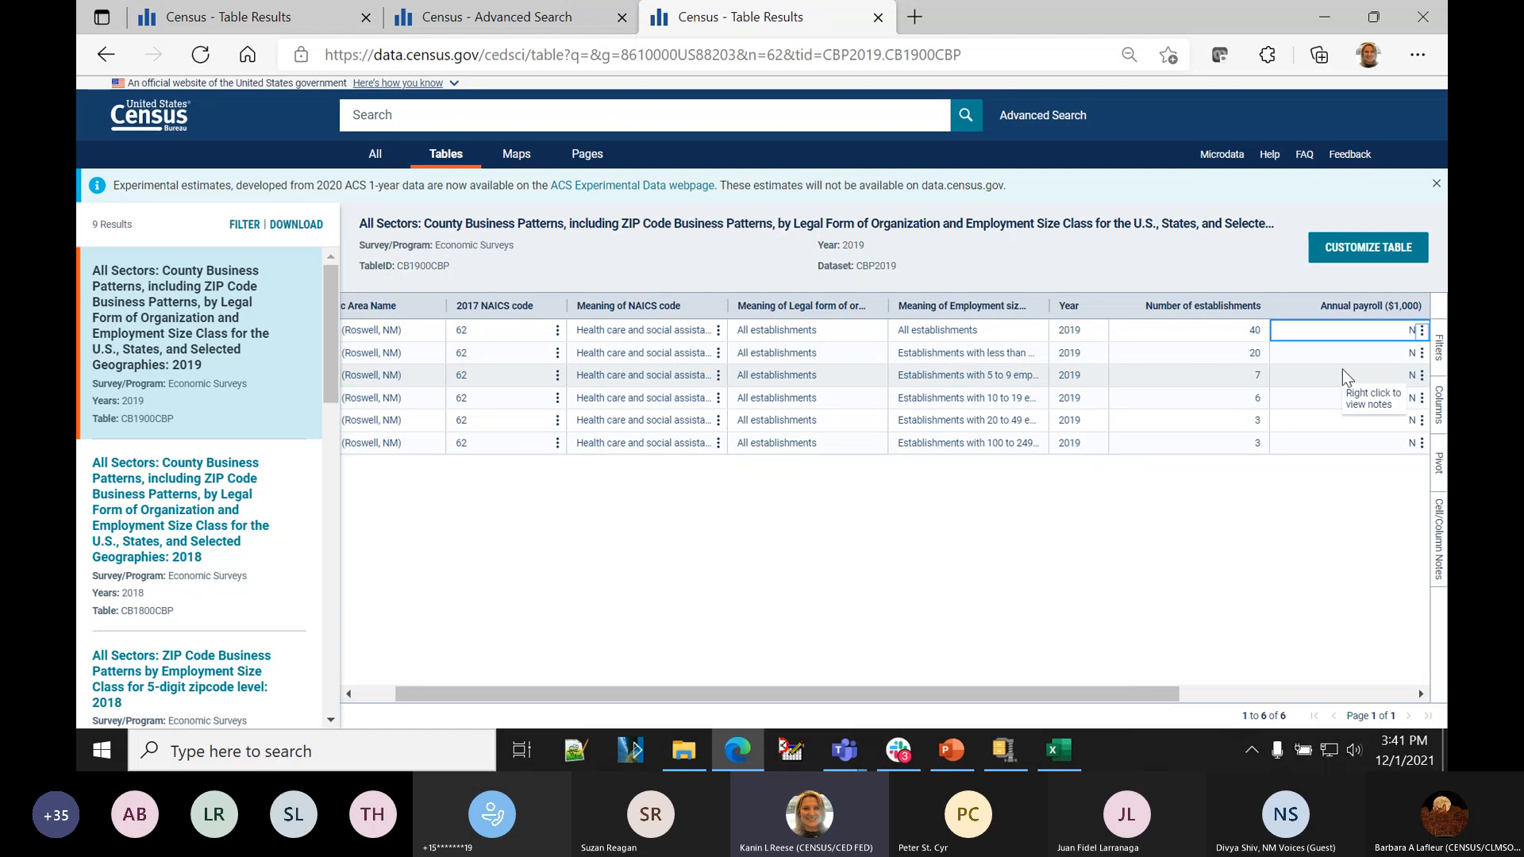
key("Left")
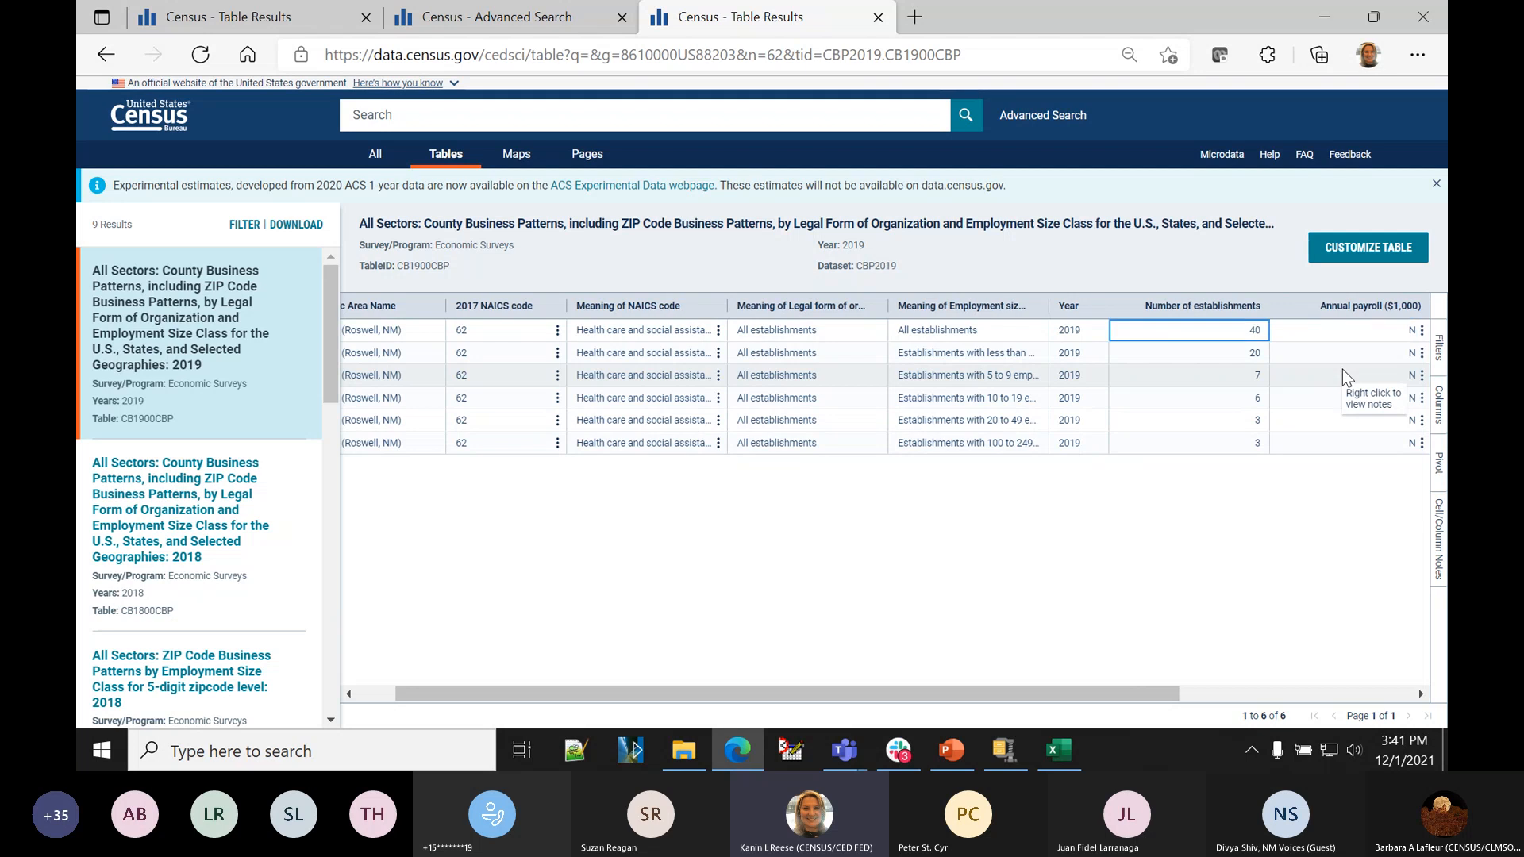
key("Right")
key("Right")
key("Right")
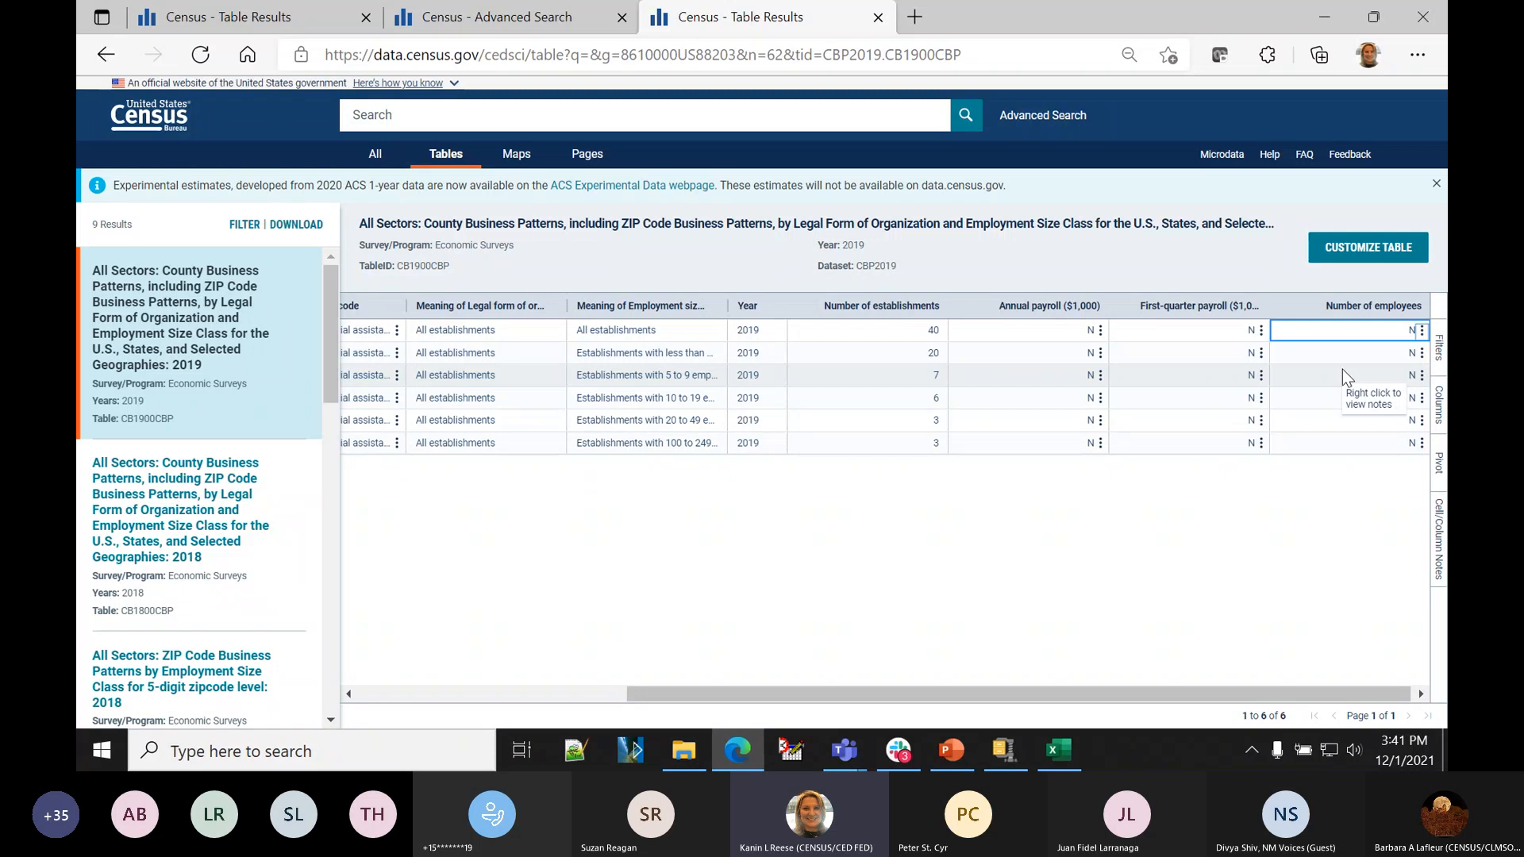
key("Left")
key("Left")
key("Left")
key("Left")
key("Left")
key("Left")
key("Left")
key("Left")
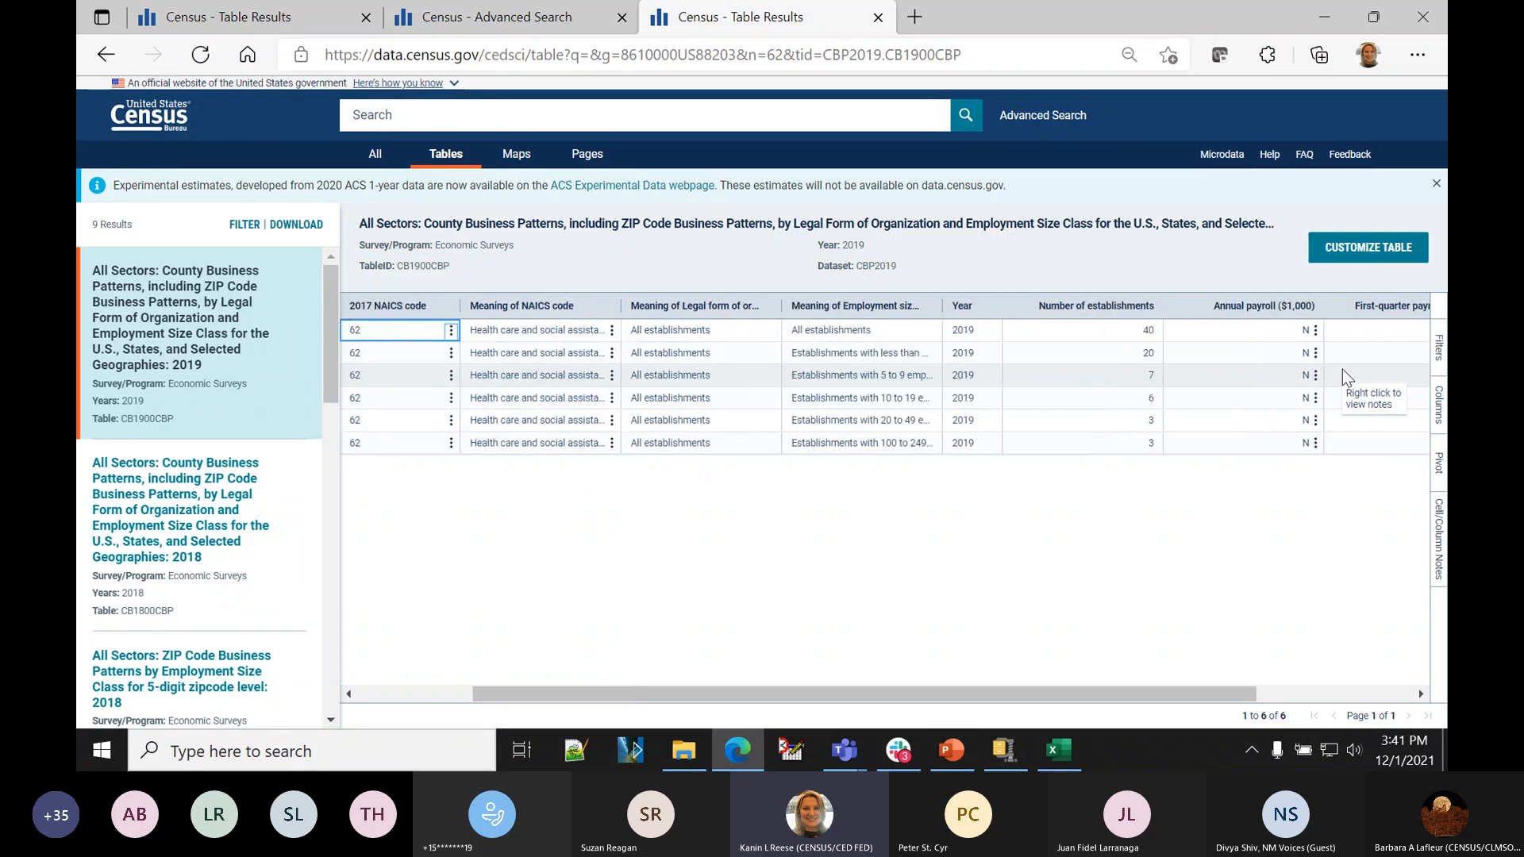
- Return to Advanced Search and remove the ZIP 88203 (Roswell, NM) filter, keeping the health care code filter
left_click(382, 118)
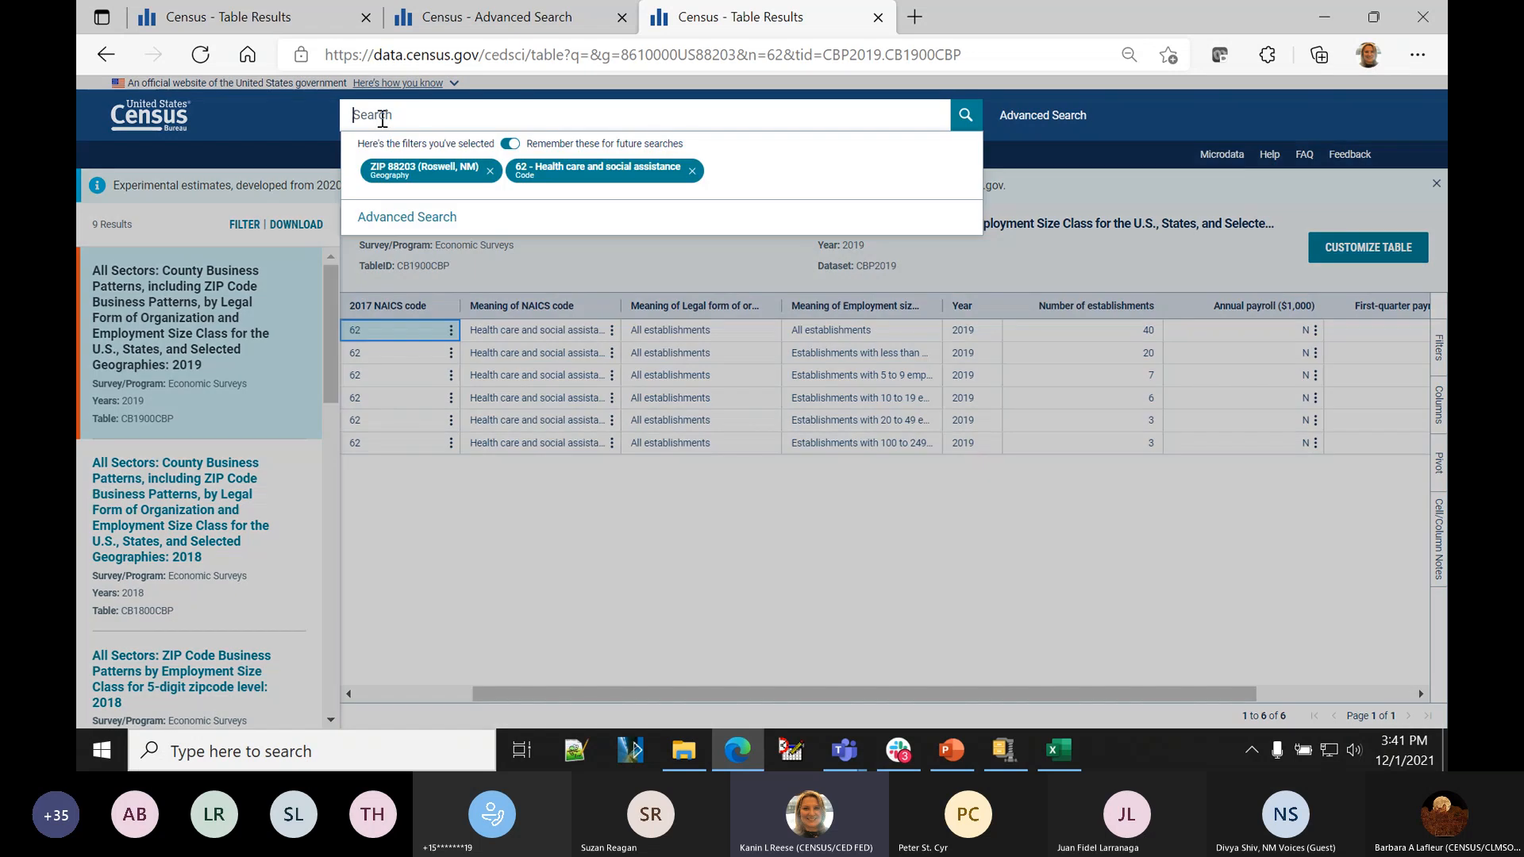
left_click(407, 217)
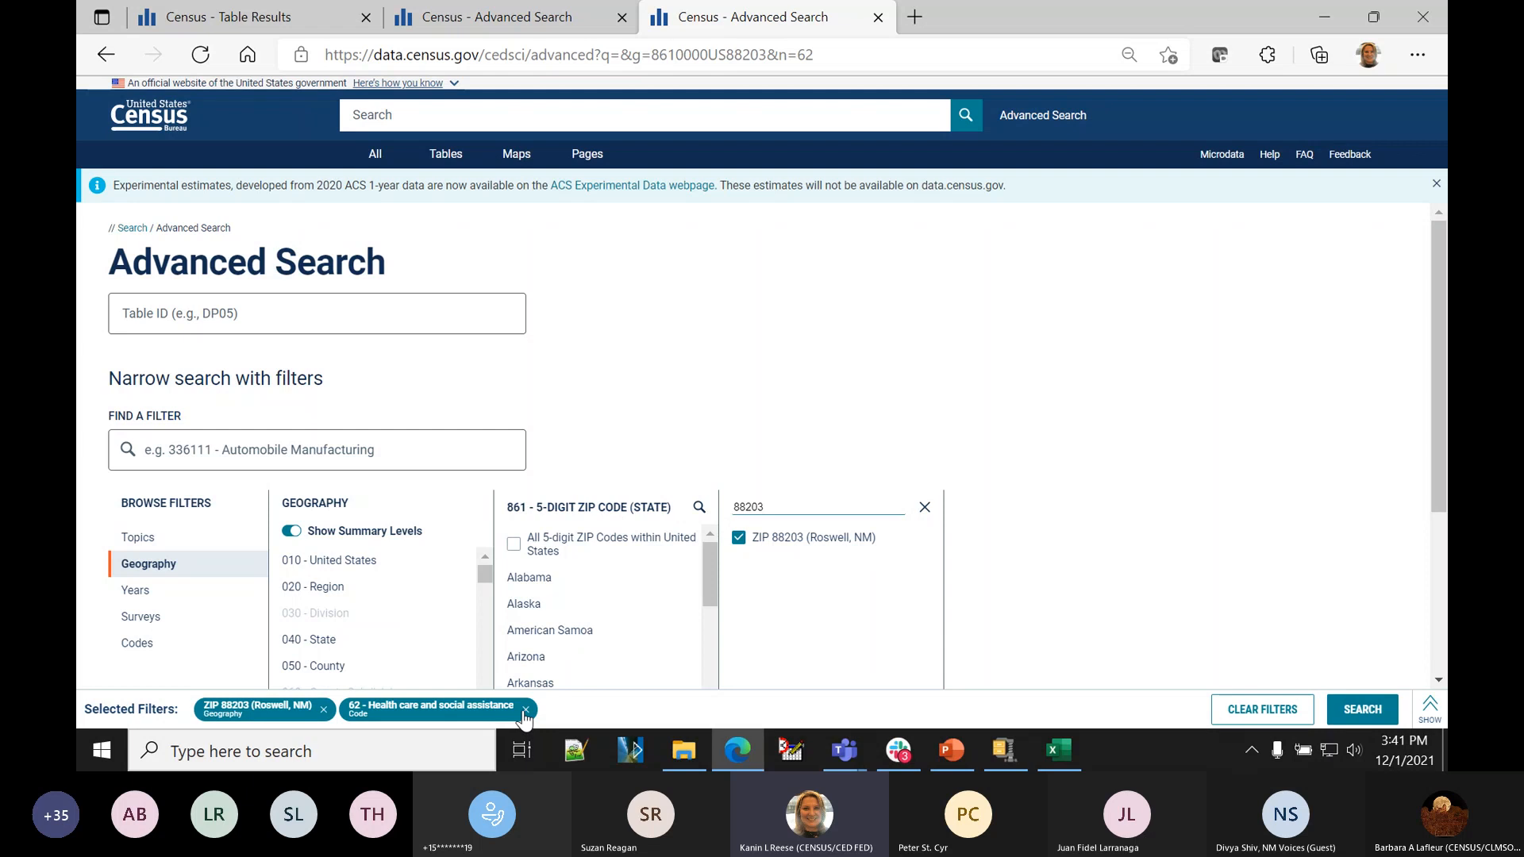
left_click(324, 710)
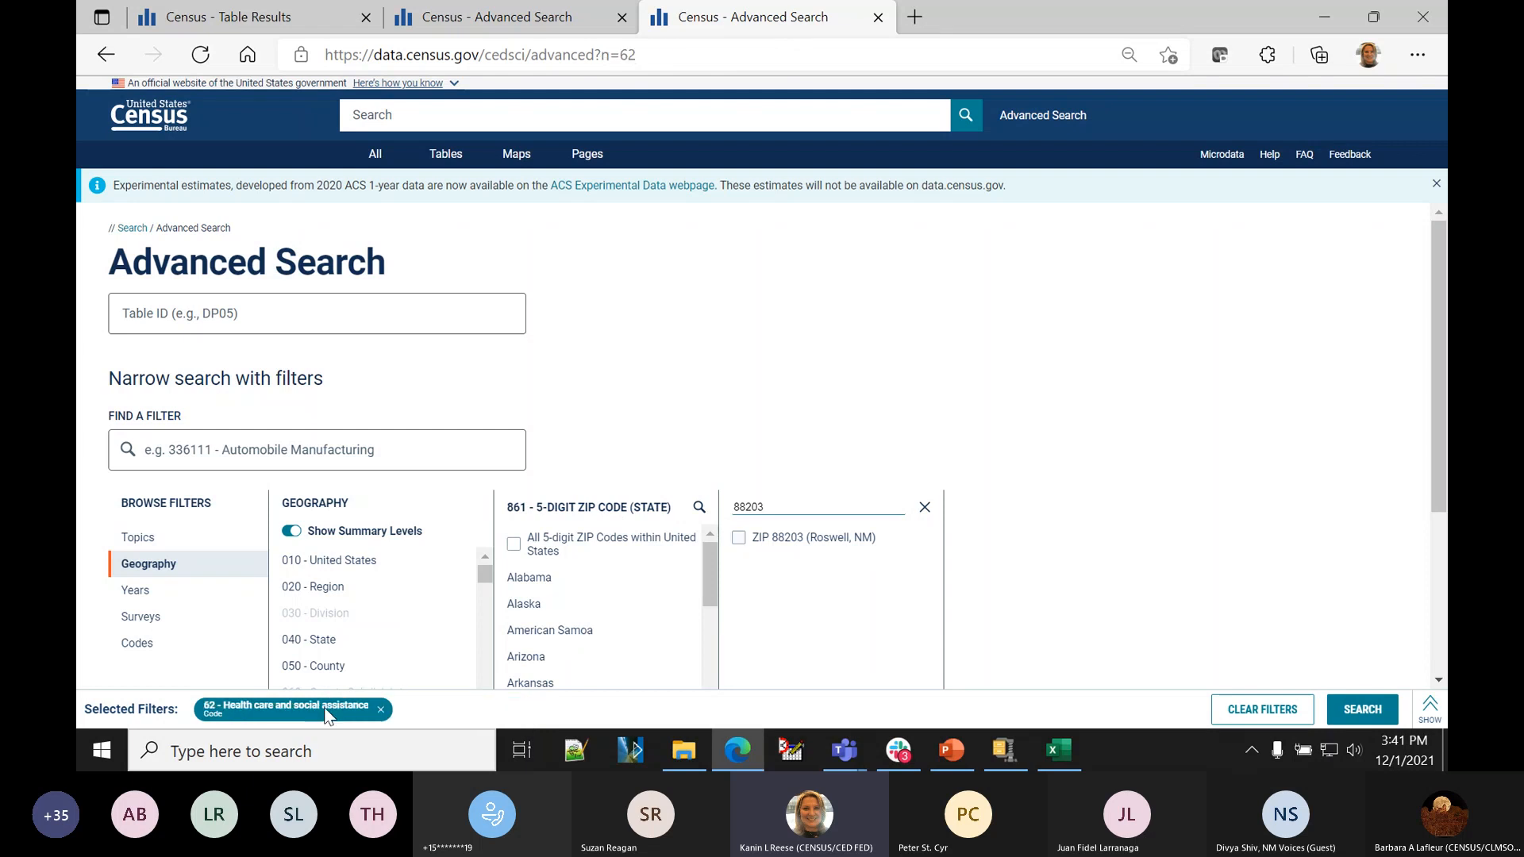
- Turn off the summary-level geography listing and add the state of New Mexico as a geography filter
left_click(325, 639)
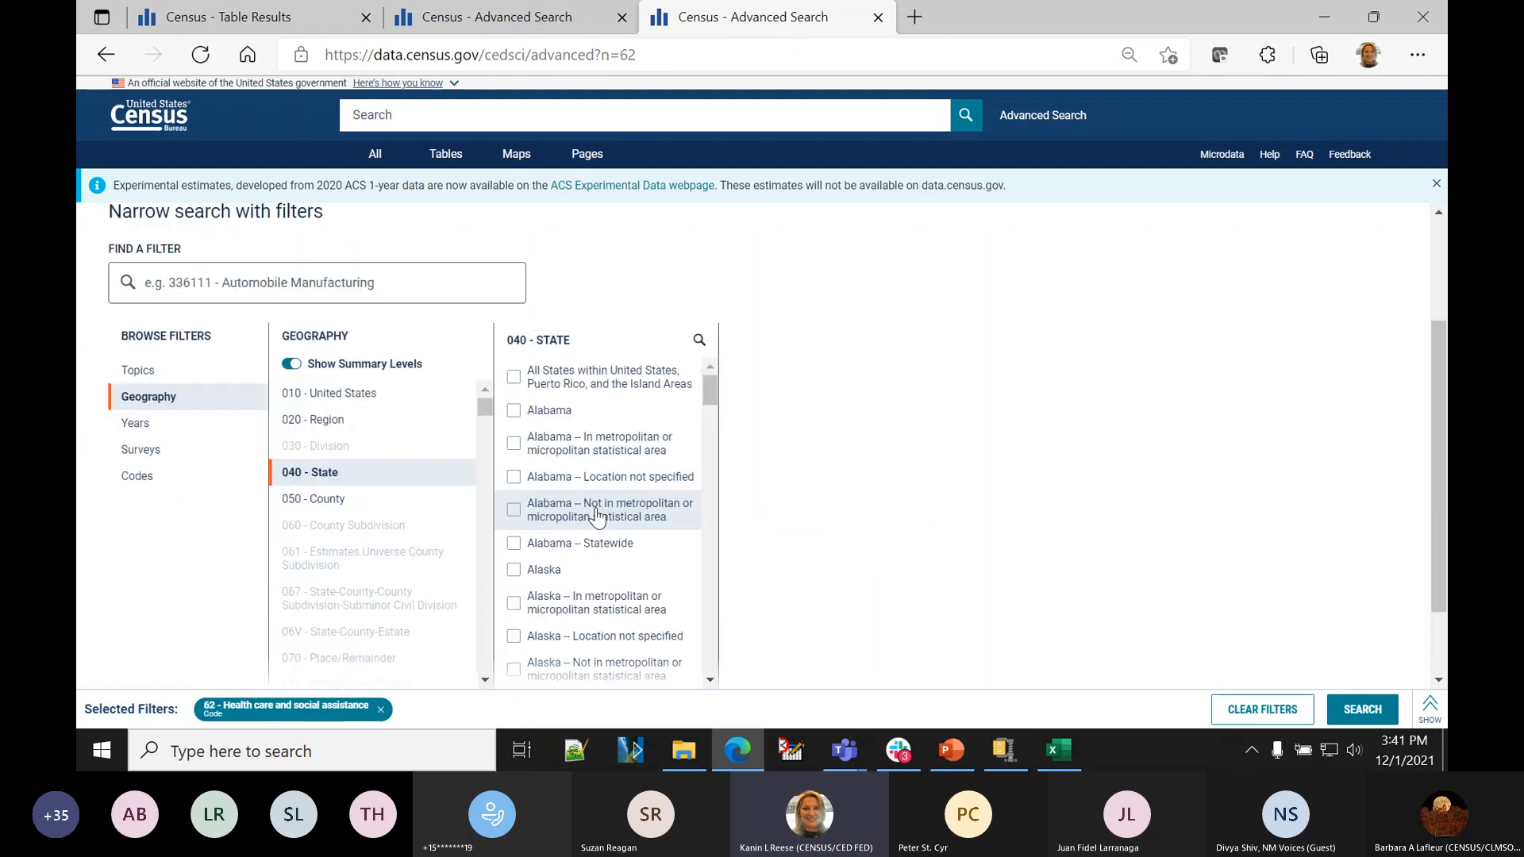
left_click(291, 364)
left_click(304, 476)
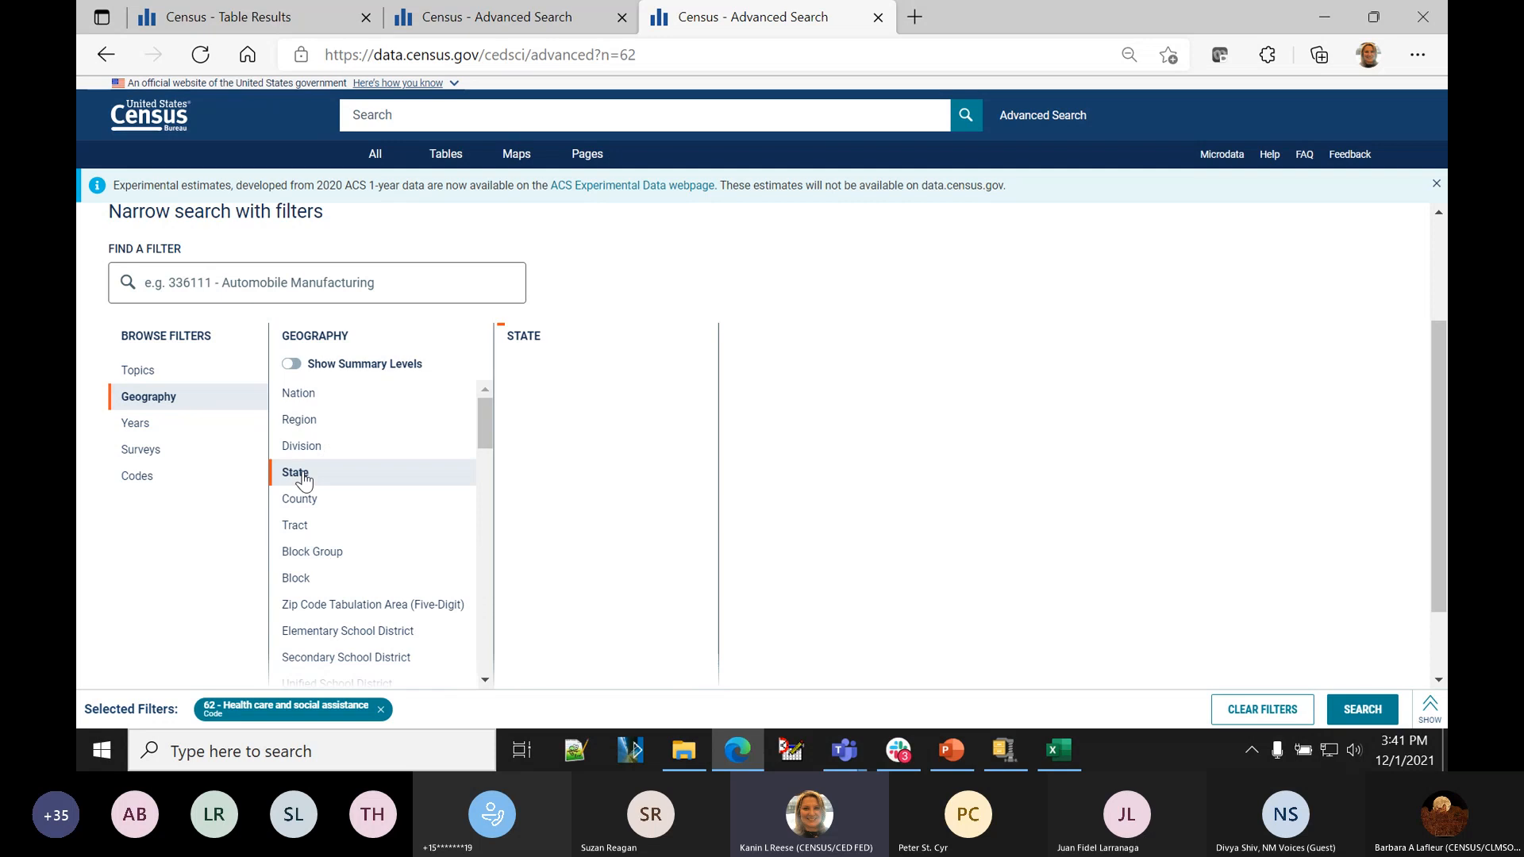
scroll(654, 603, "down", 6)
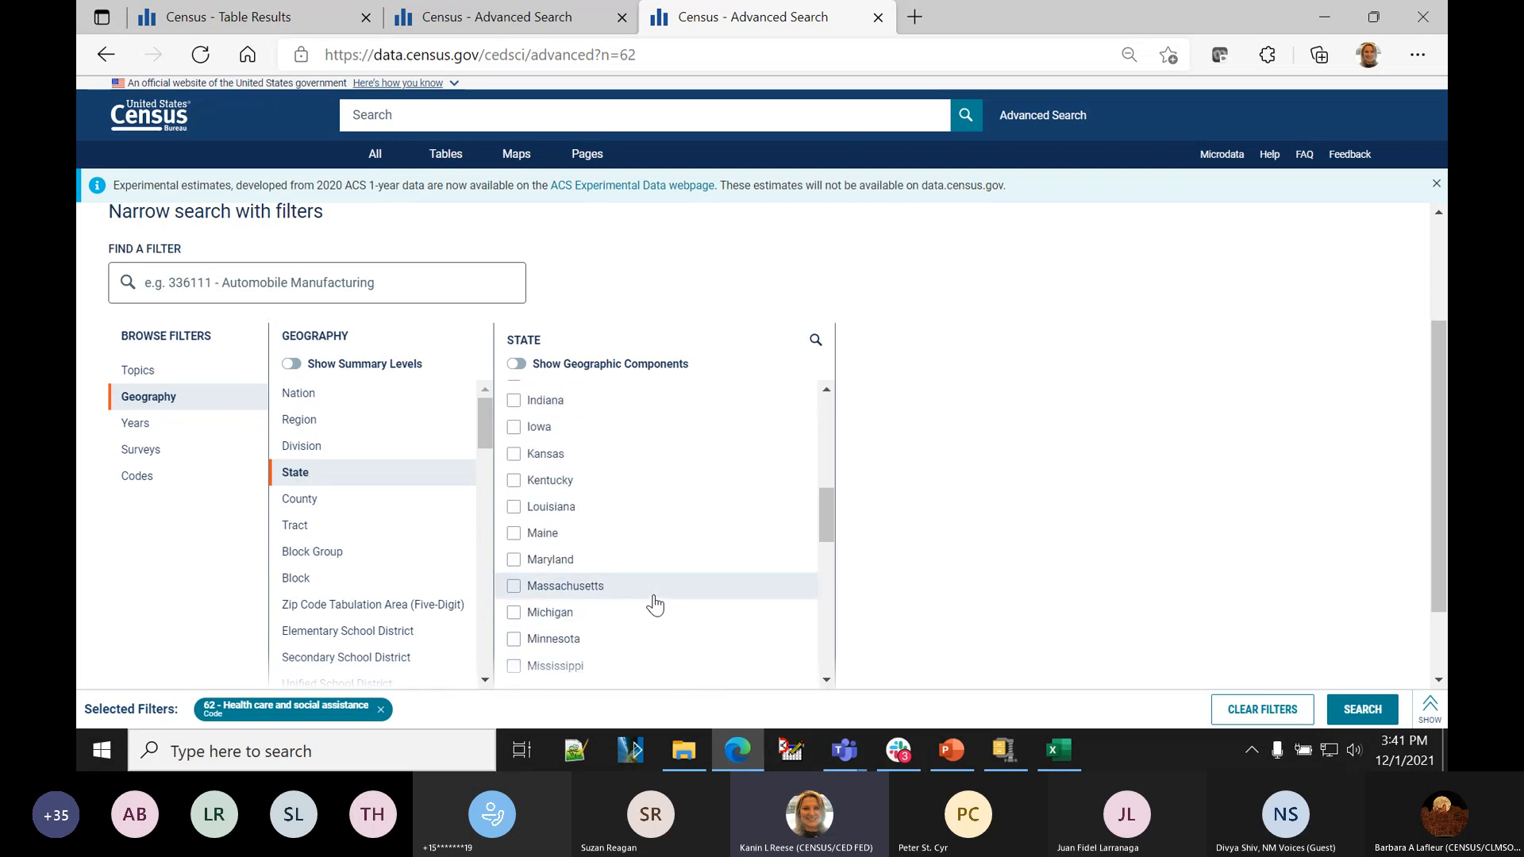
scroll(654, 606, "down", 6)
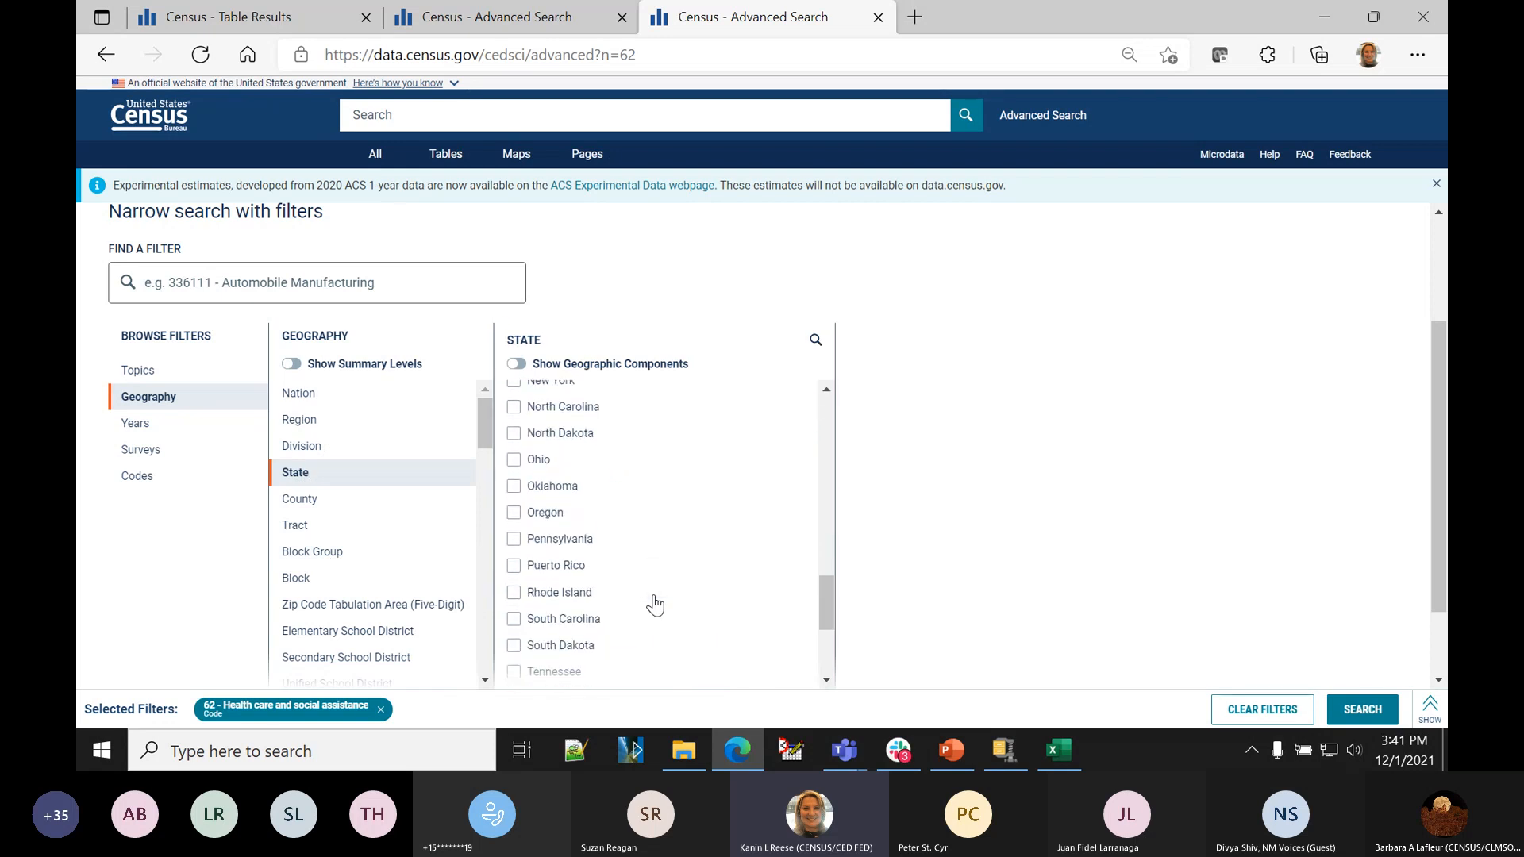
scroll(655, 606, "down", 2)
scroll(655, 606, "up", 4)
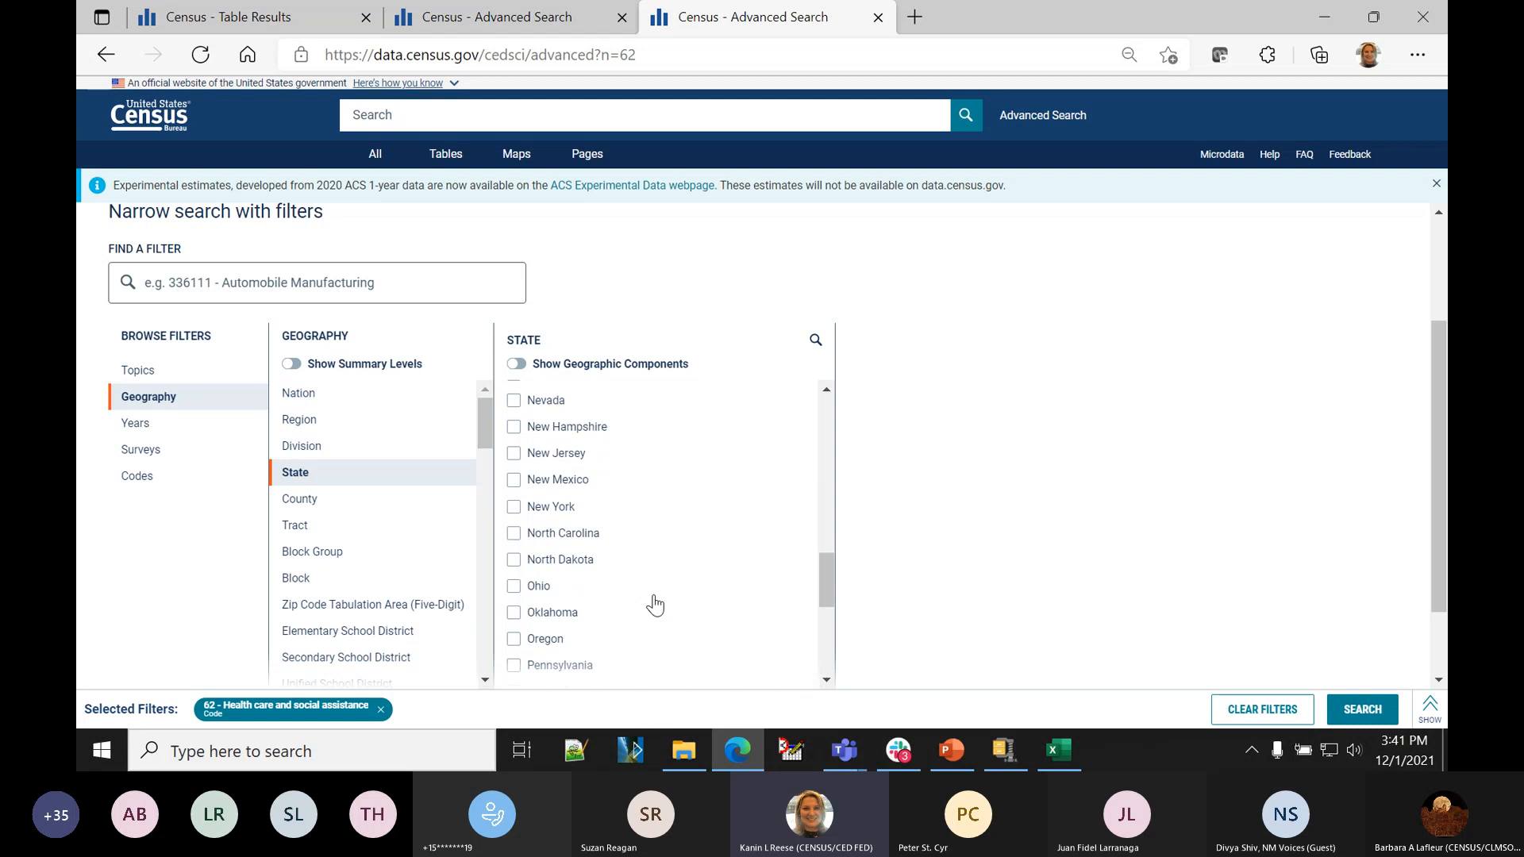
left_click(514, 479)
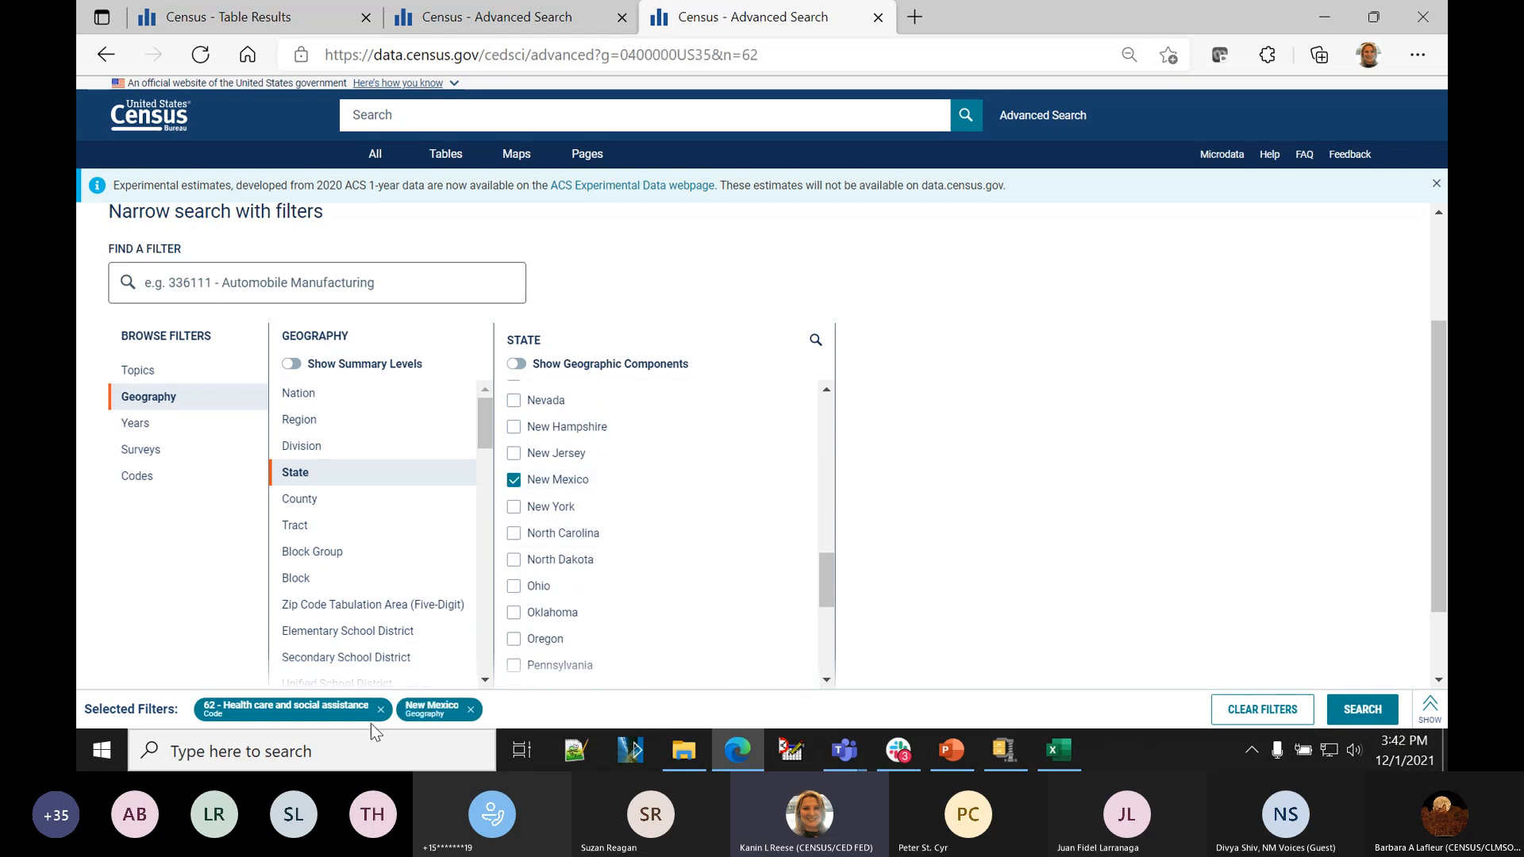
- Replace the industry code 62 filter with NAICS code 623 - Nursing and residential care facilities
left_click(168, 477)
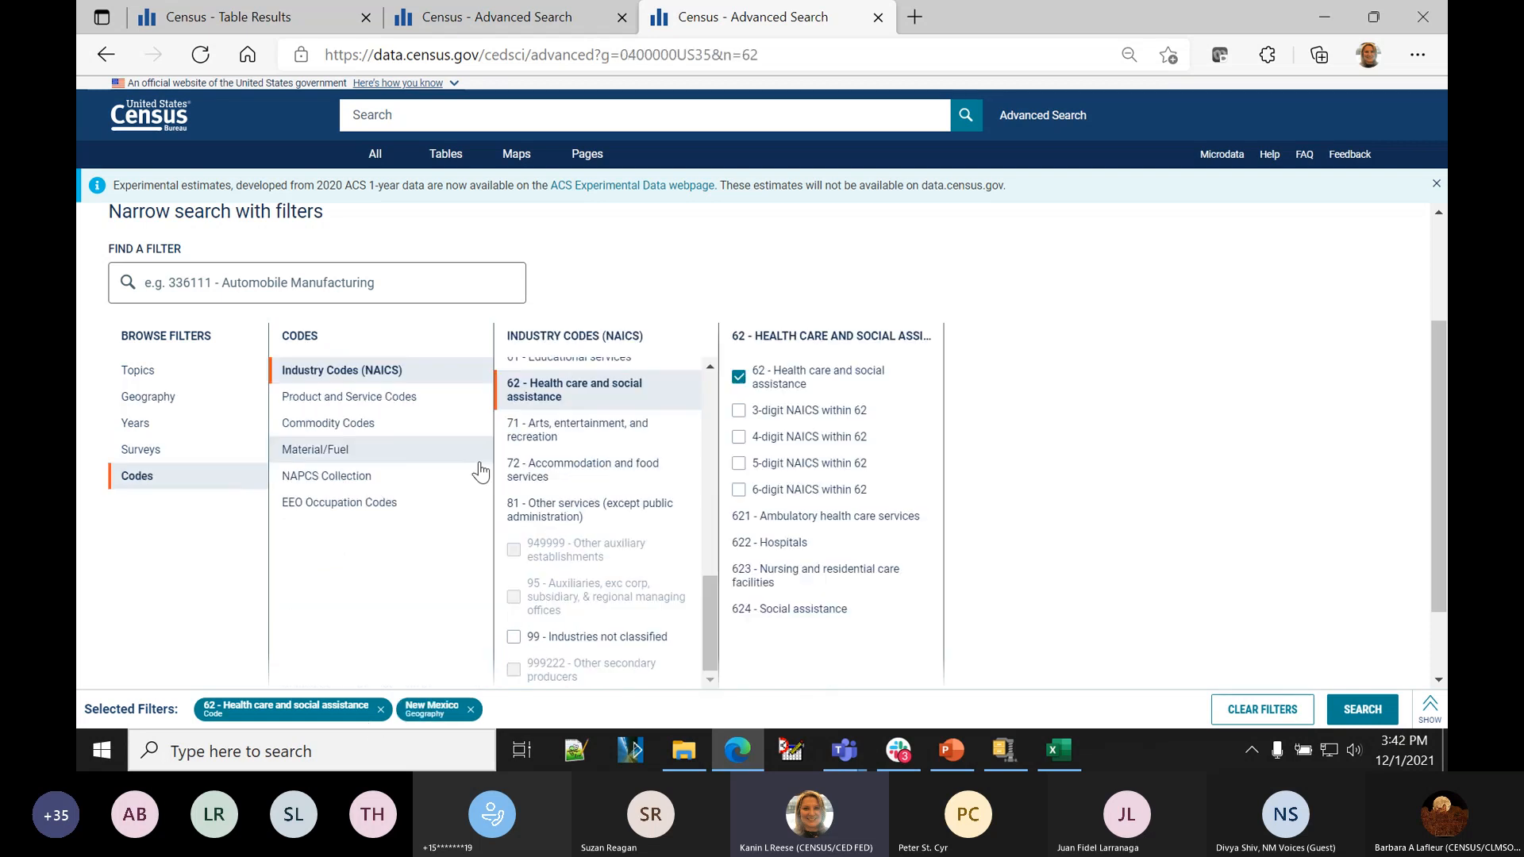
left_click(739, 377)
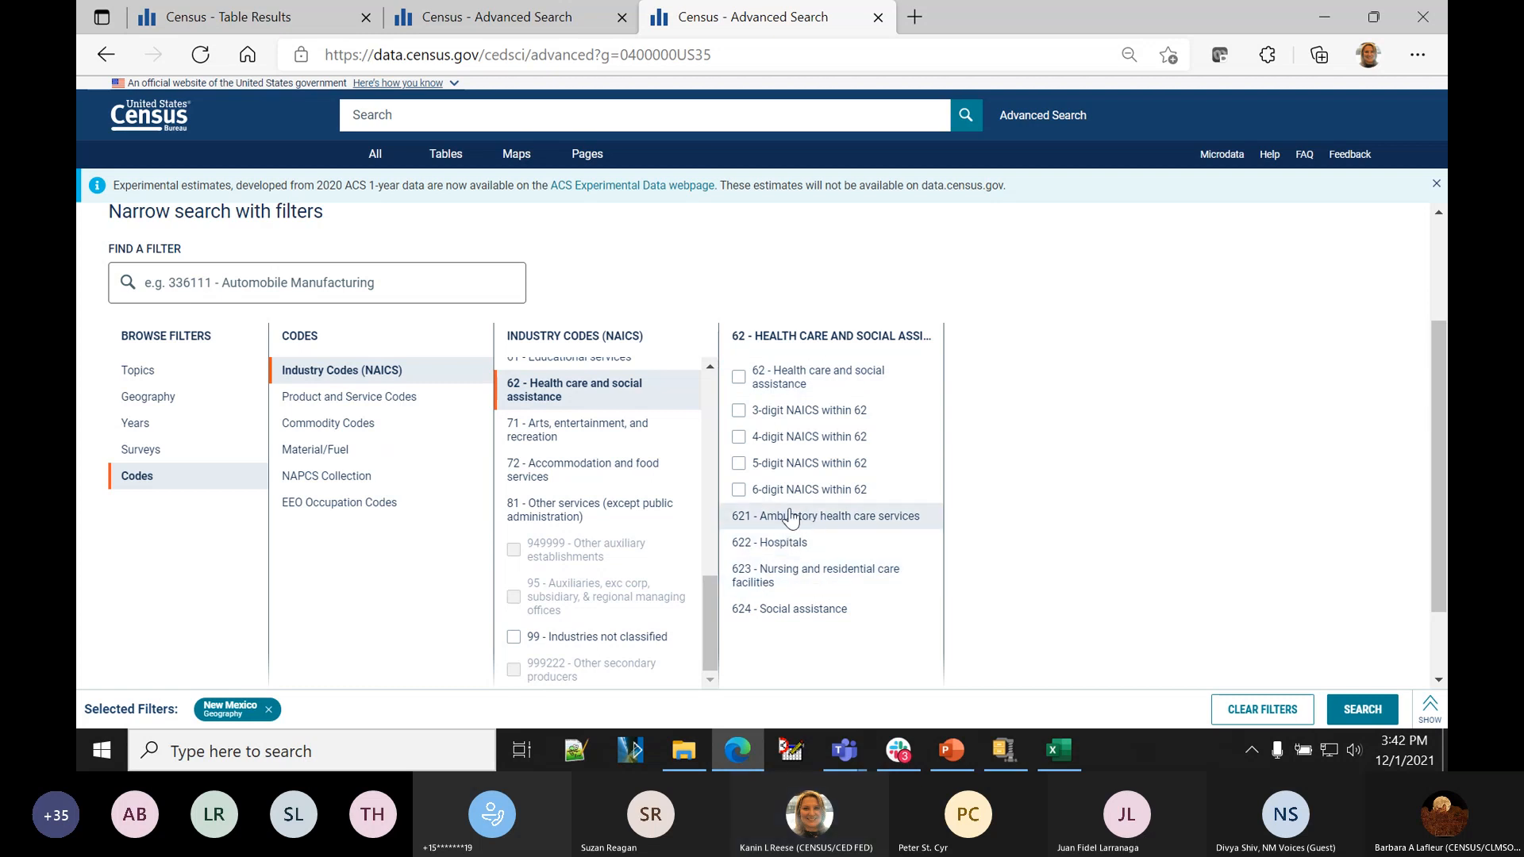
left_click(814, 578)
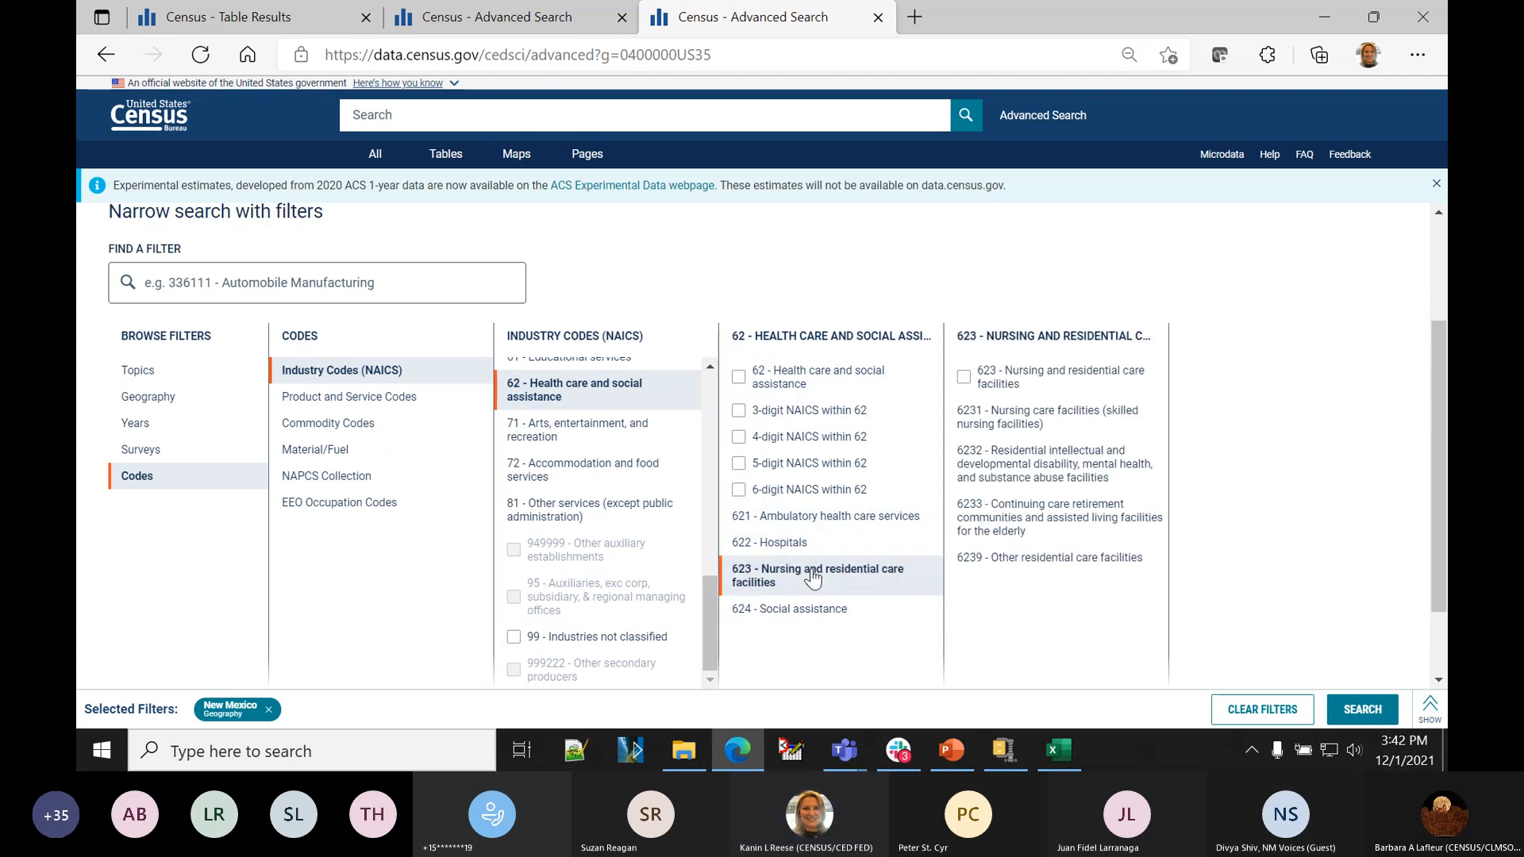
left_click(1040, 383)
- Run the filtered search, reloading the results page if it stalls, and open the 2019 Annual Business Survey table AB1900CSA01
left_click(1364, 710)
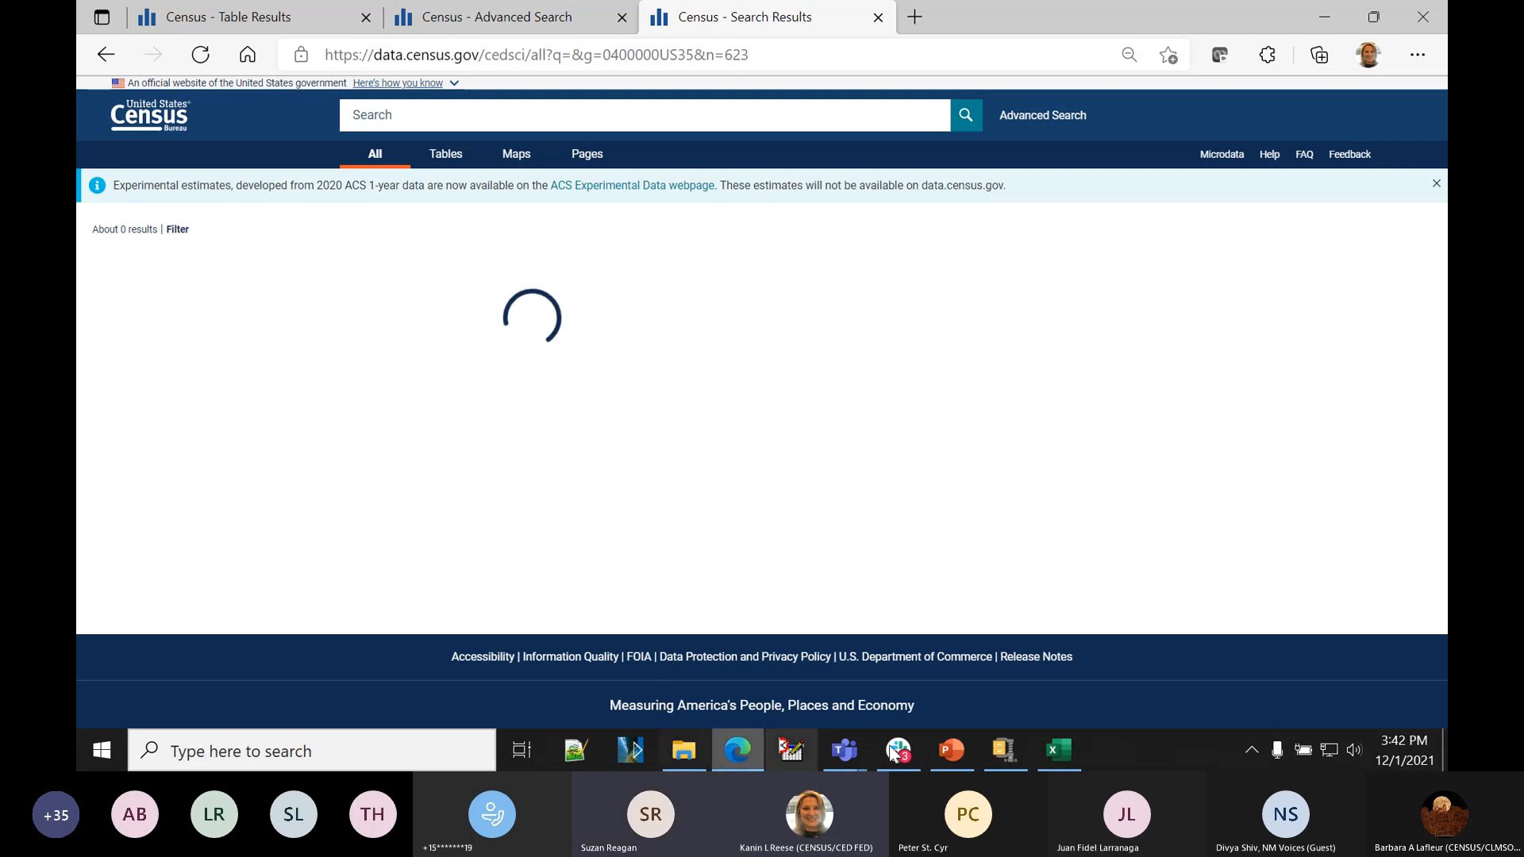
mouse_move(947, 759)
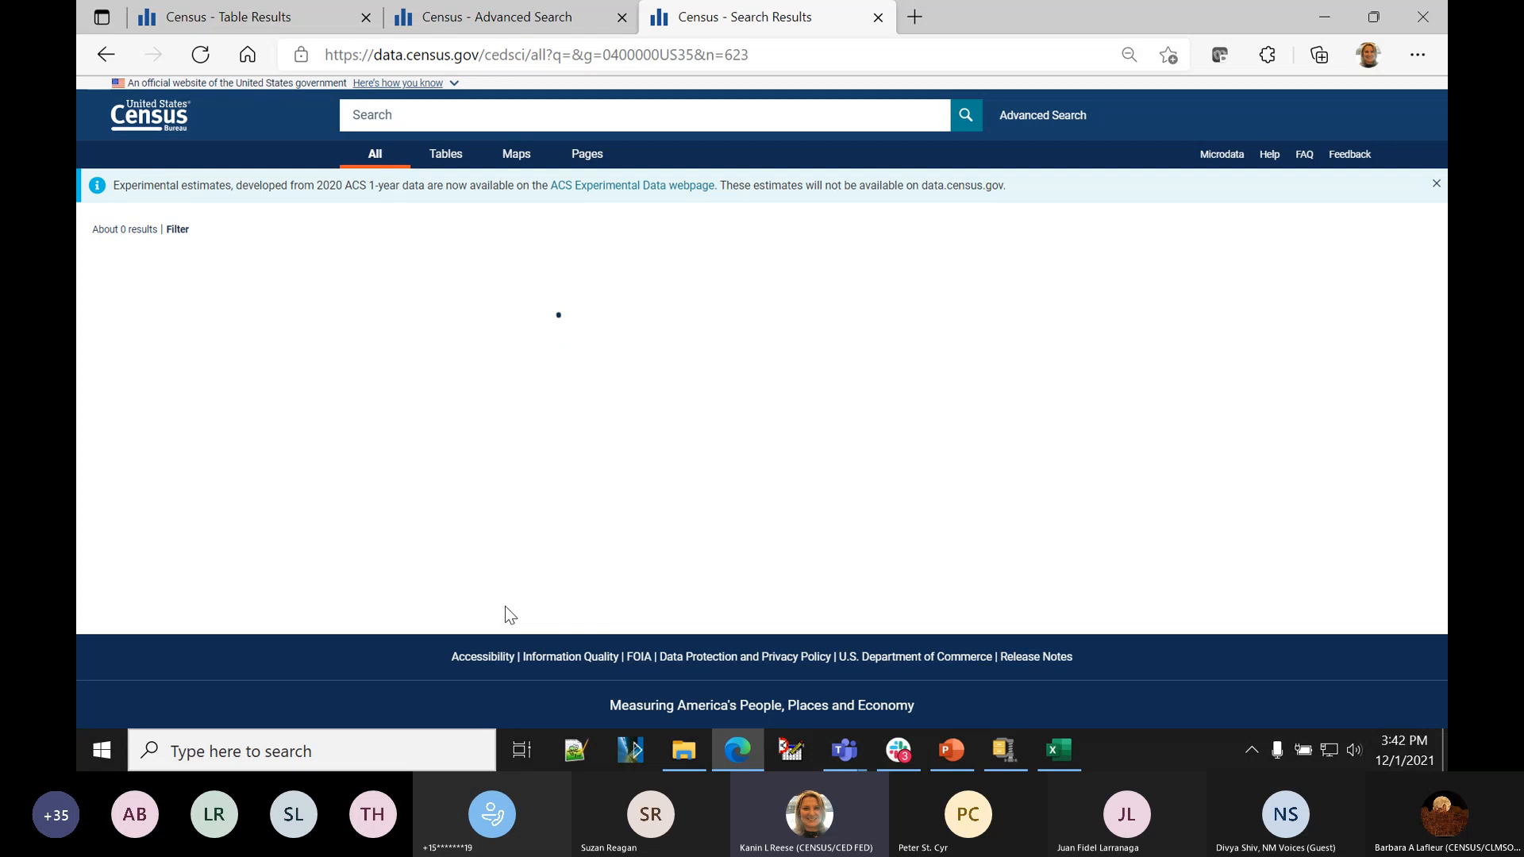
left_click(607, 60)
key("Return")
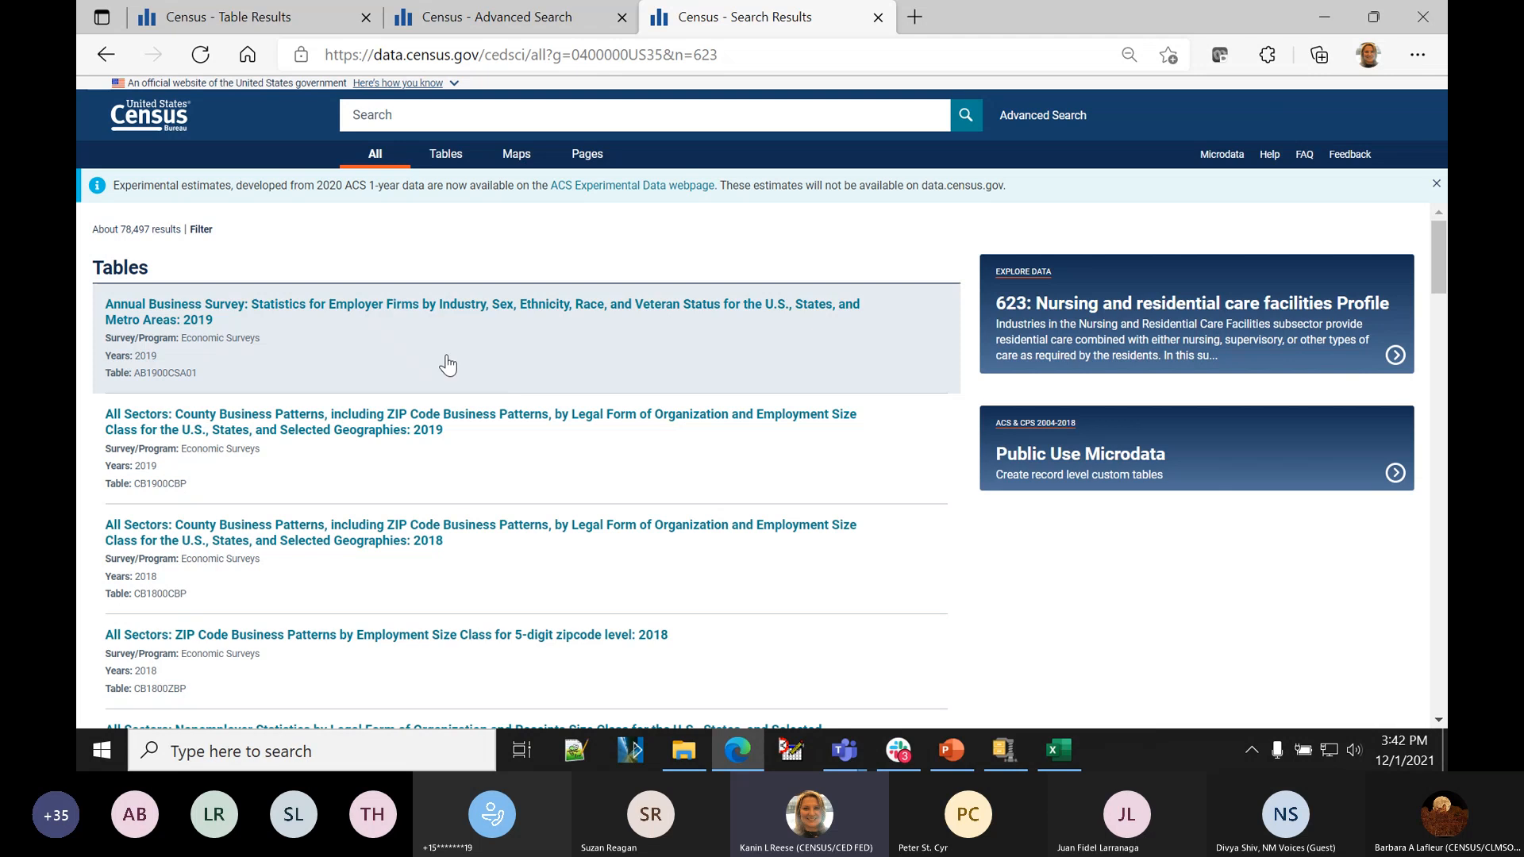
left_click(449, 364)
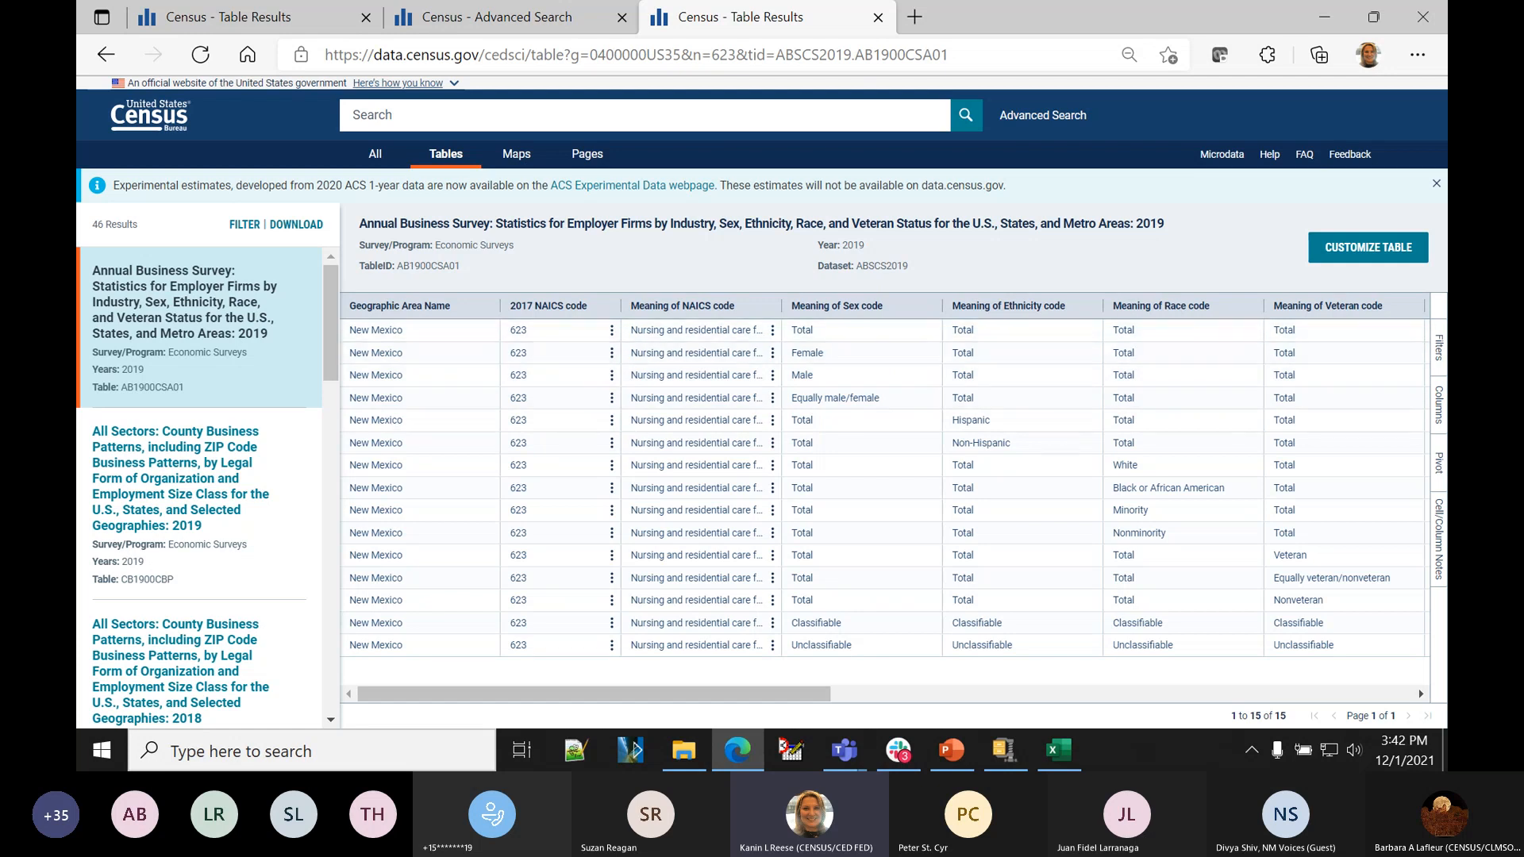
- Switch to the PowerPoint presentation and go to slide 43, the Microdata Access (MDAT) agenda item
left_click(949, 754)
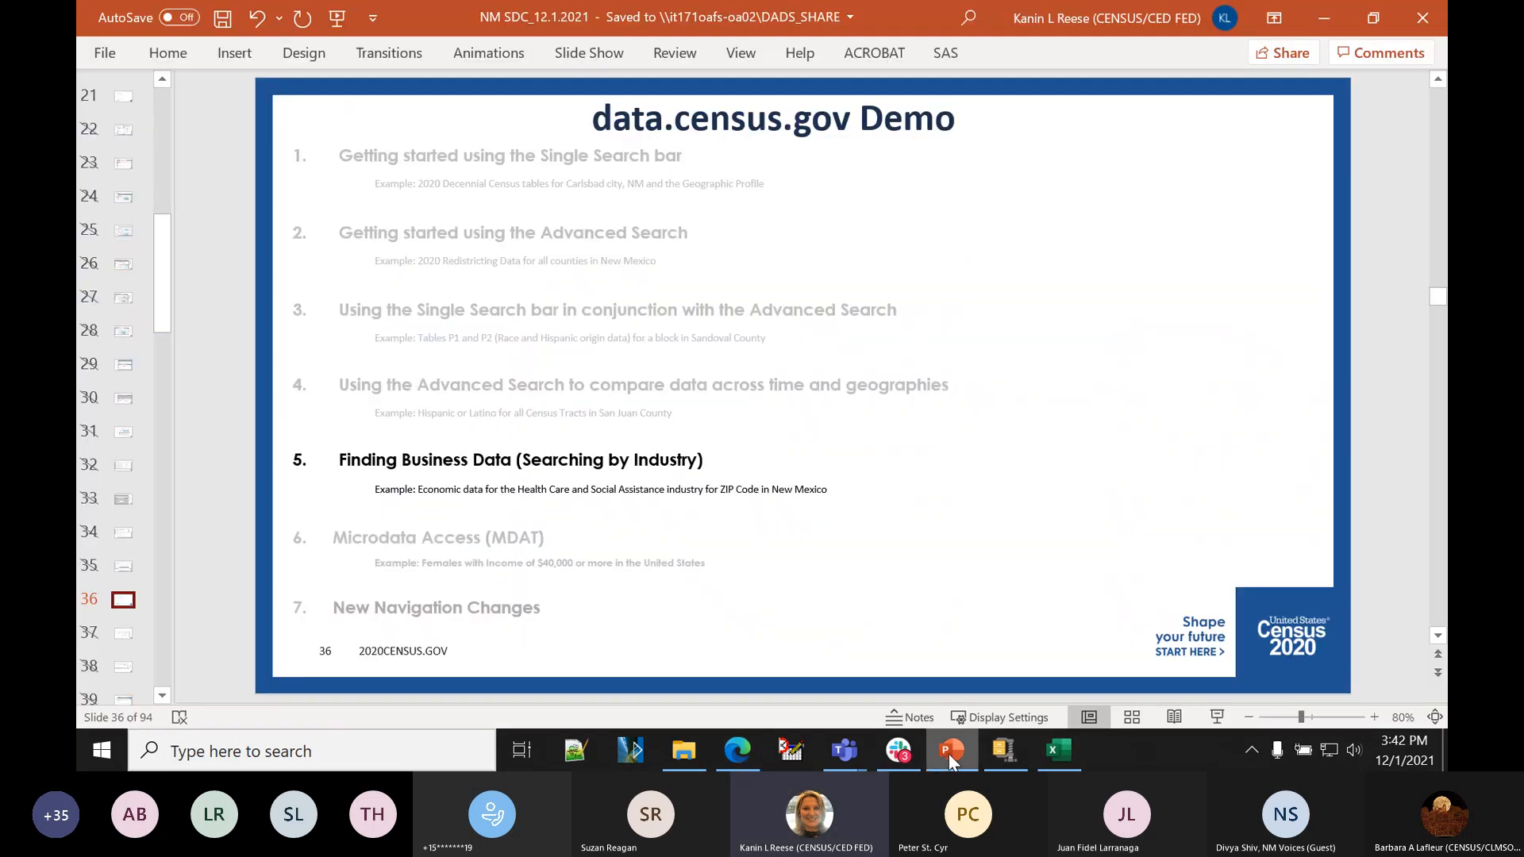
scroll(161, 534, "down", 1)
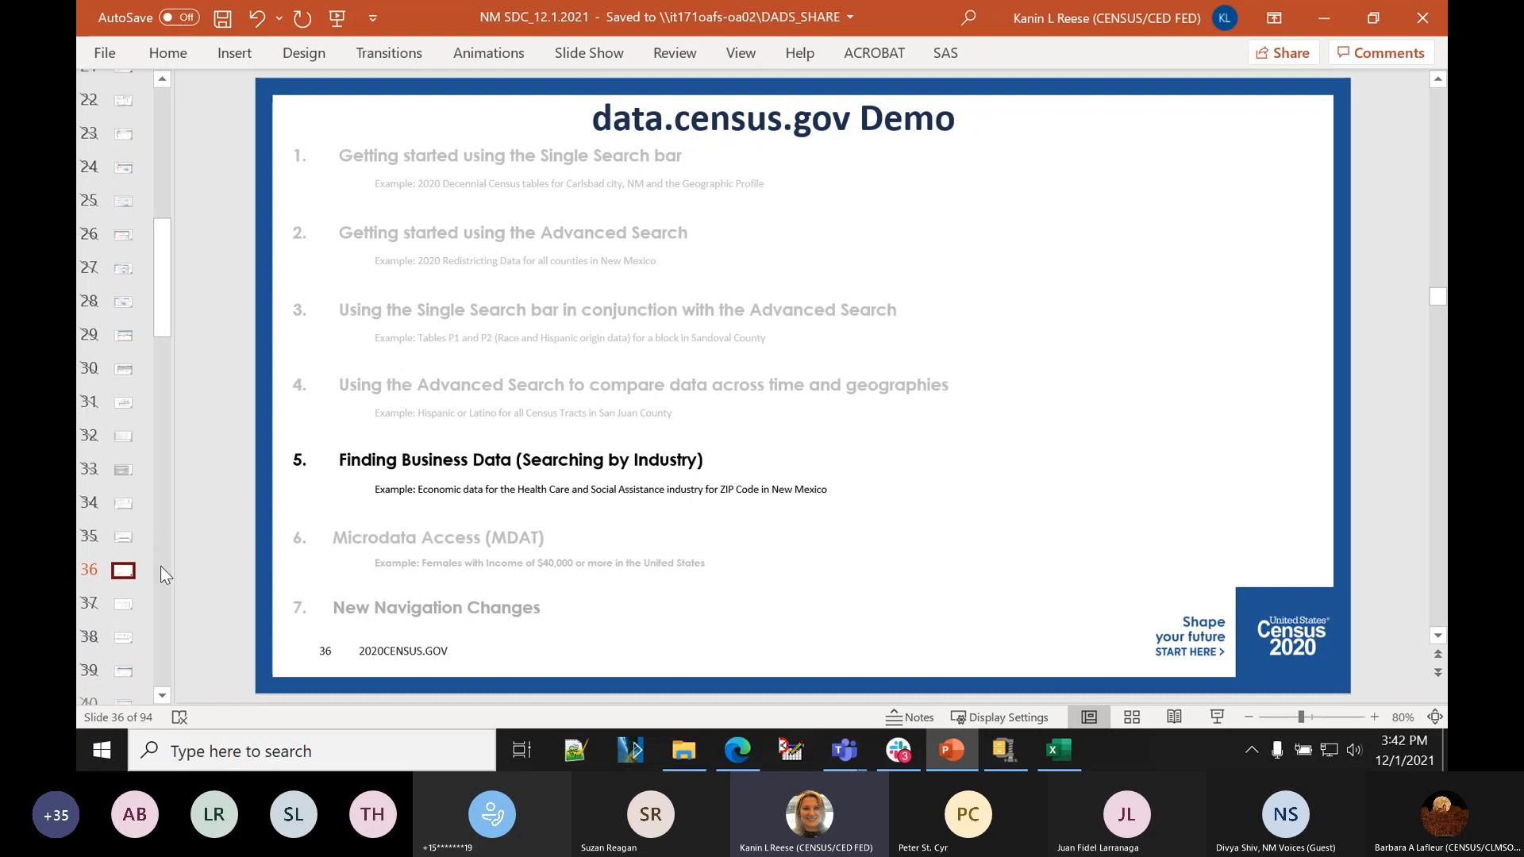
left_click_drag(163, 299, 161, 373)
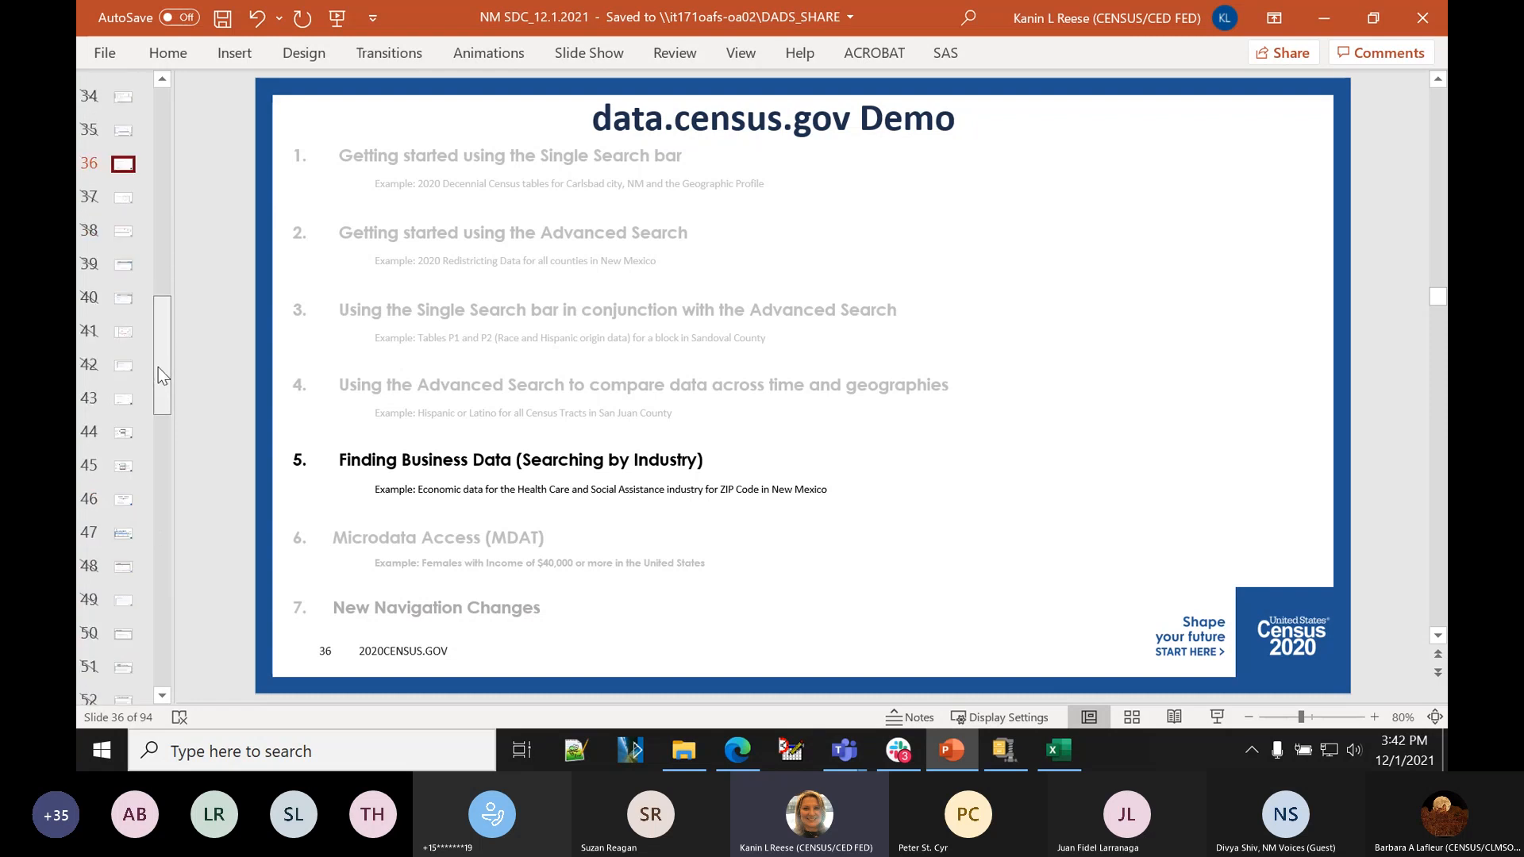
left_click(125, 399)
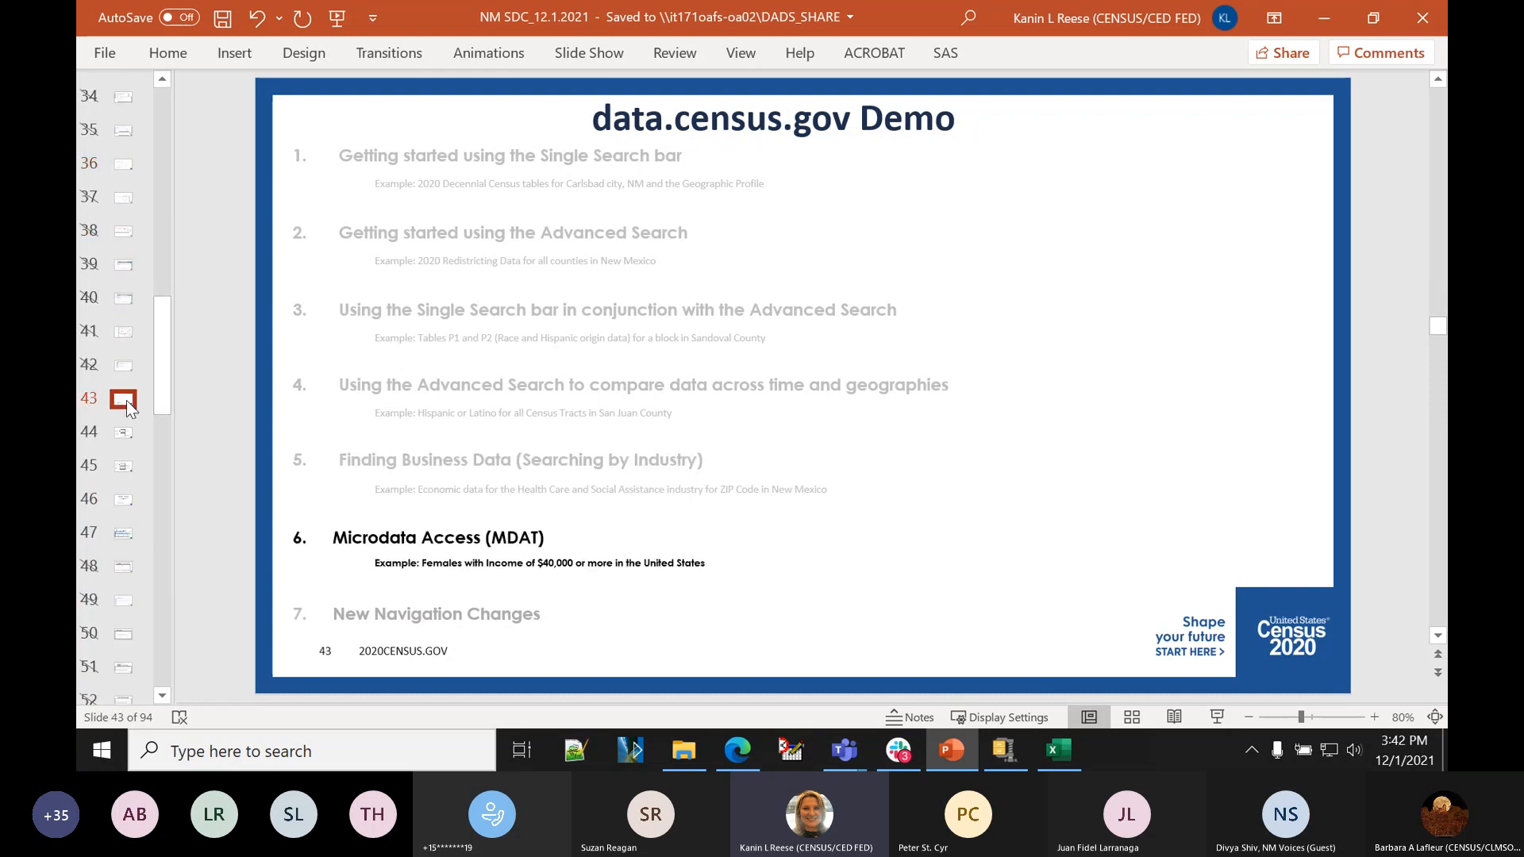
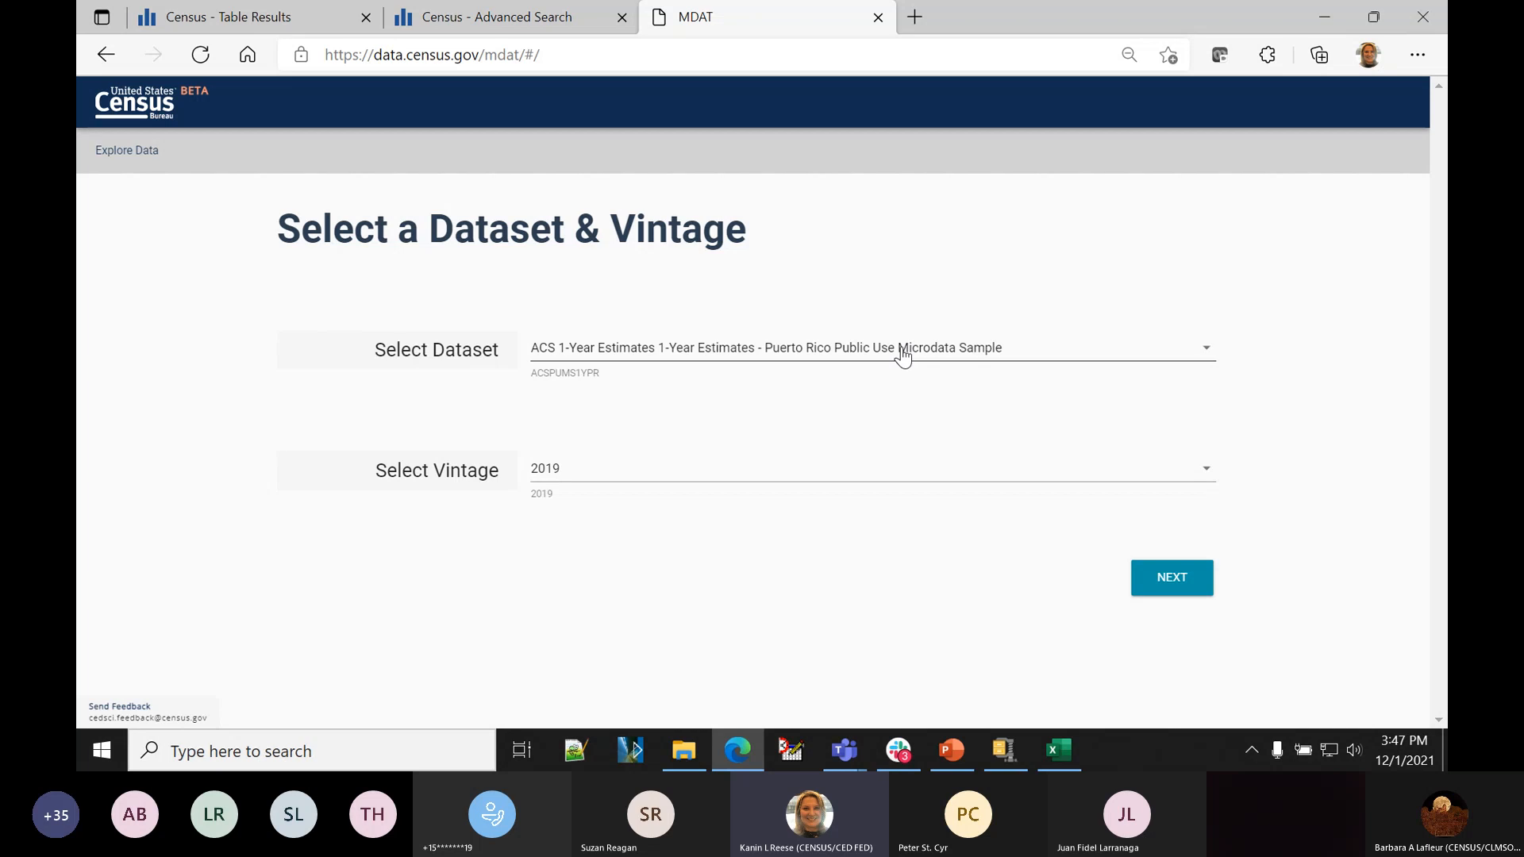
- Choose the CPS Annual Social and Economic (March) Supplement dataset with the MAR 2021 vintage and proceed to variable selection
left_click(902, 355)
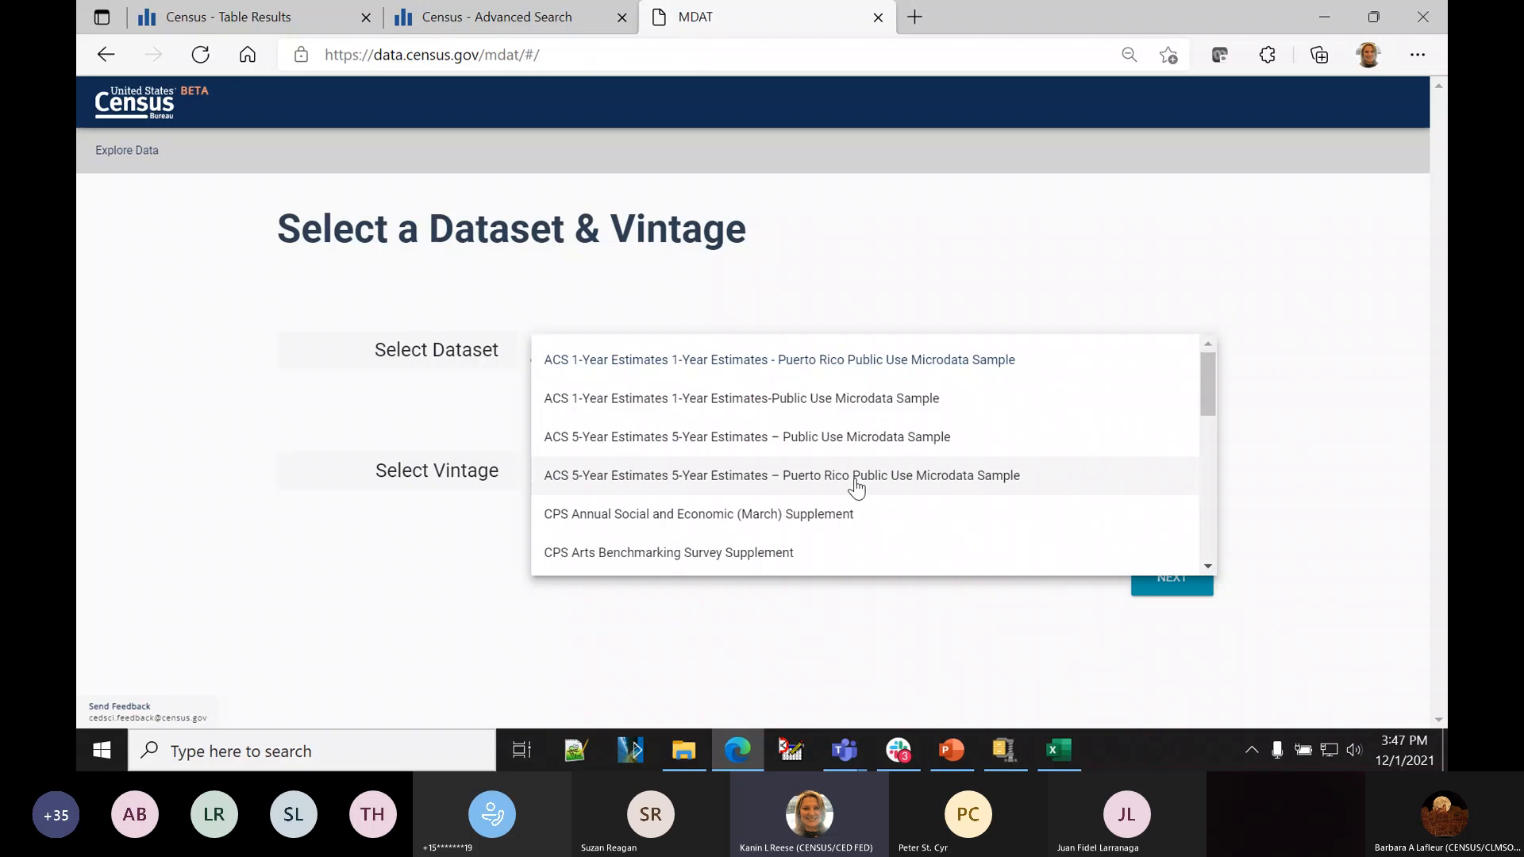
left_click(824, 516)
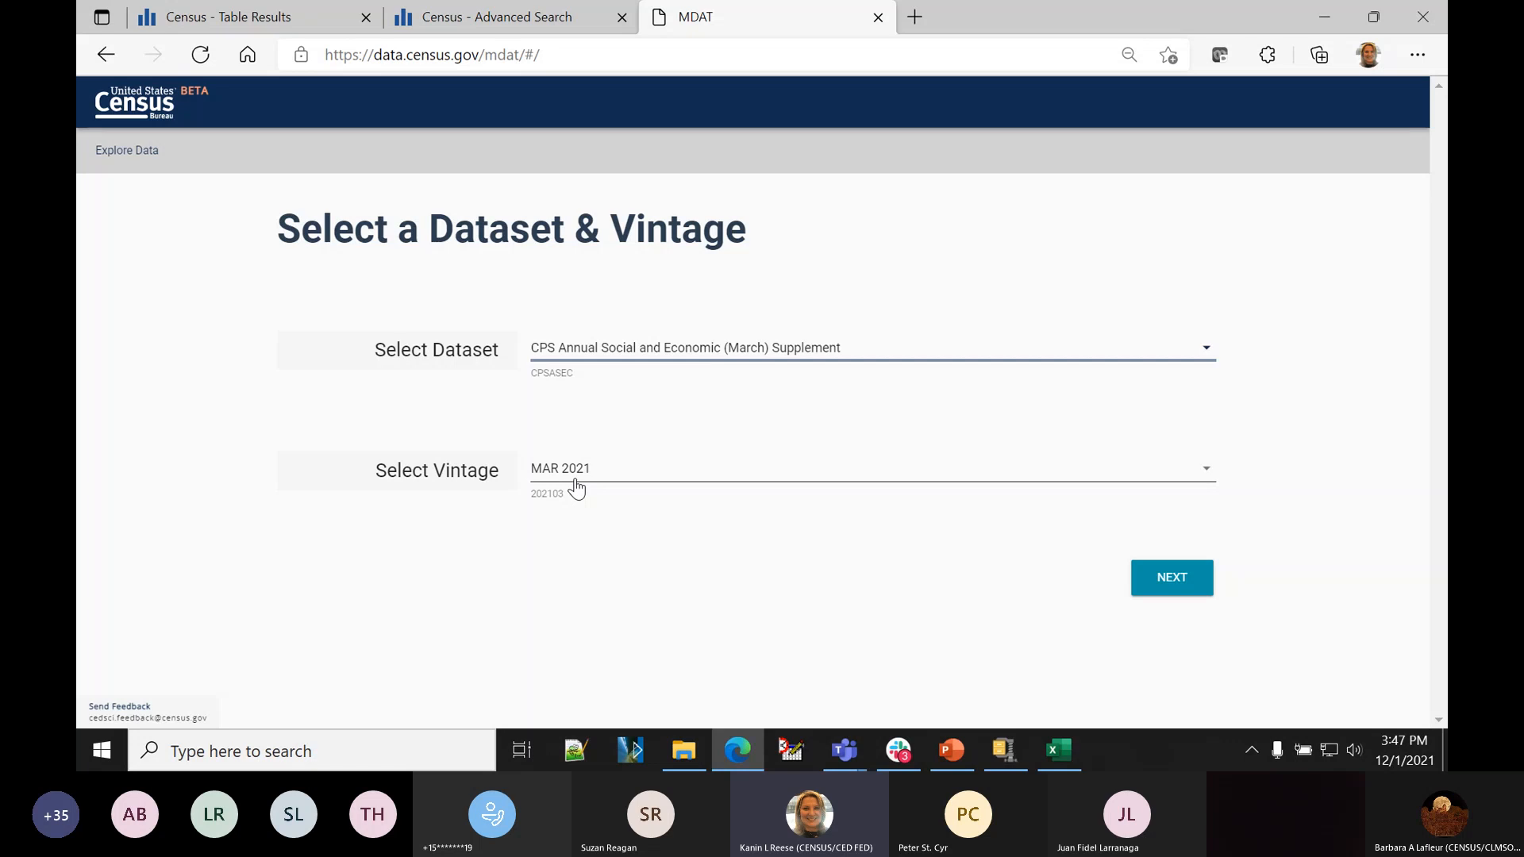
left_click(1167, 587)
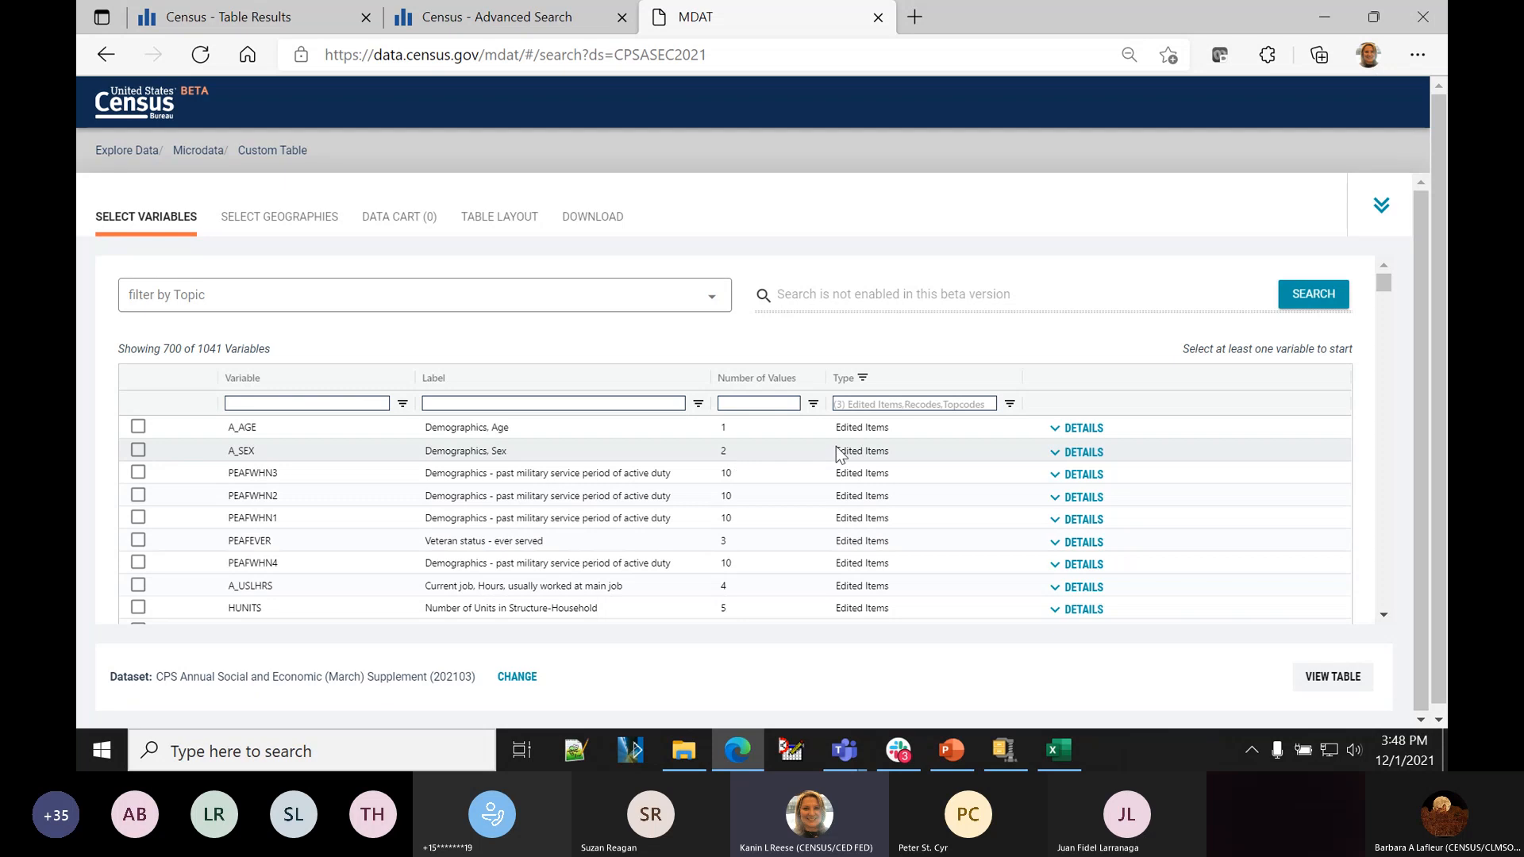
- Add the A_SEX variable and, after filtering variable names by ptotval, the PTOTVAL variable to the data cart, checking each one's details
left_click(1085, 458)
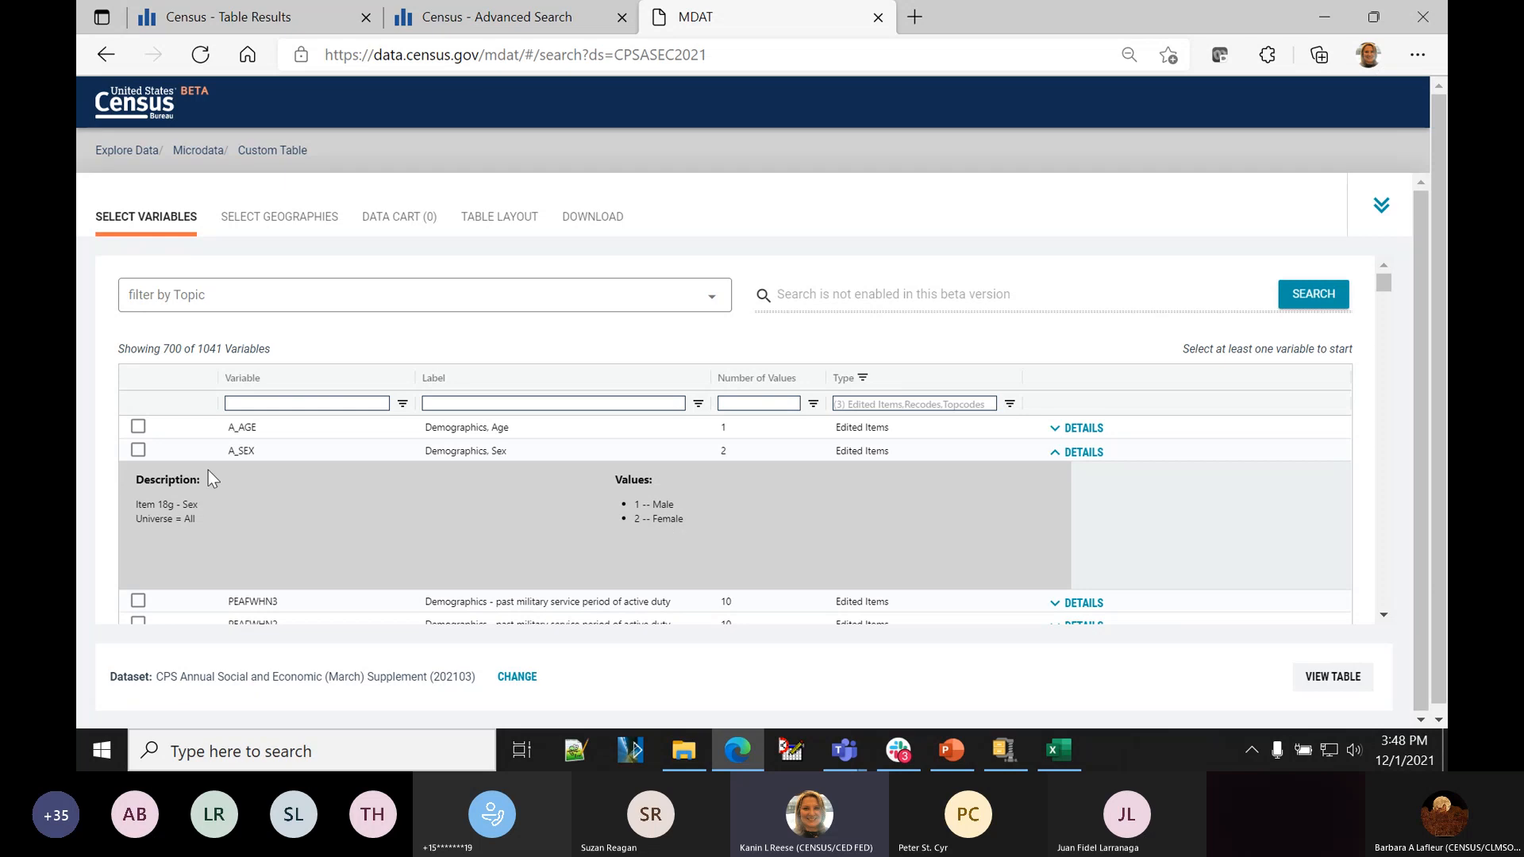
left_click(139, 450)
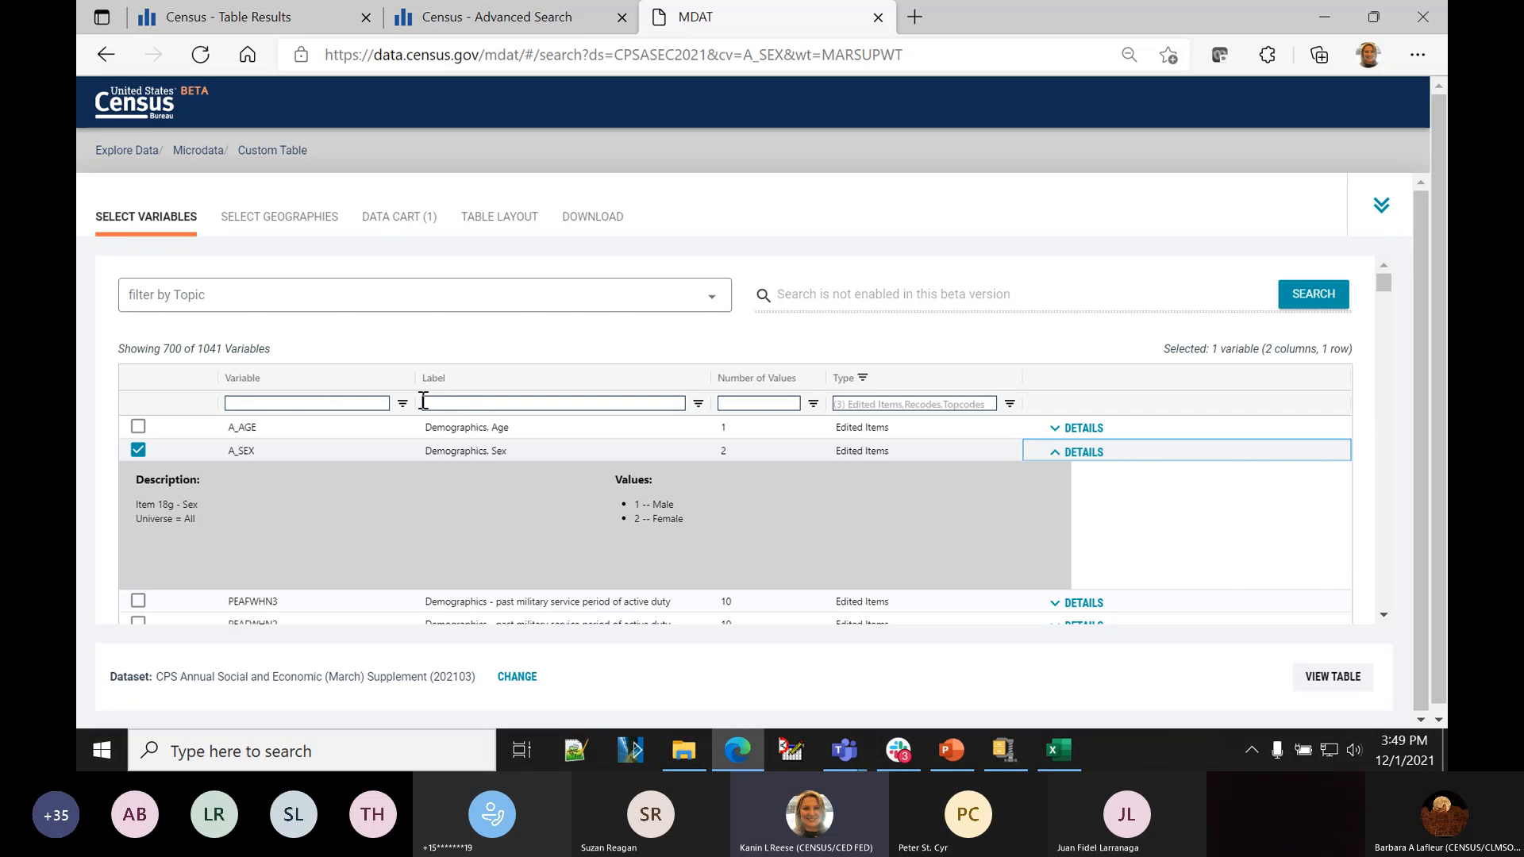
type("PTOTval")
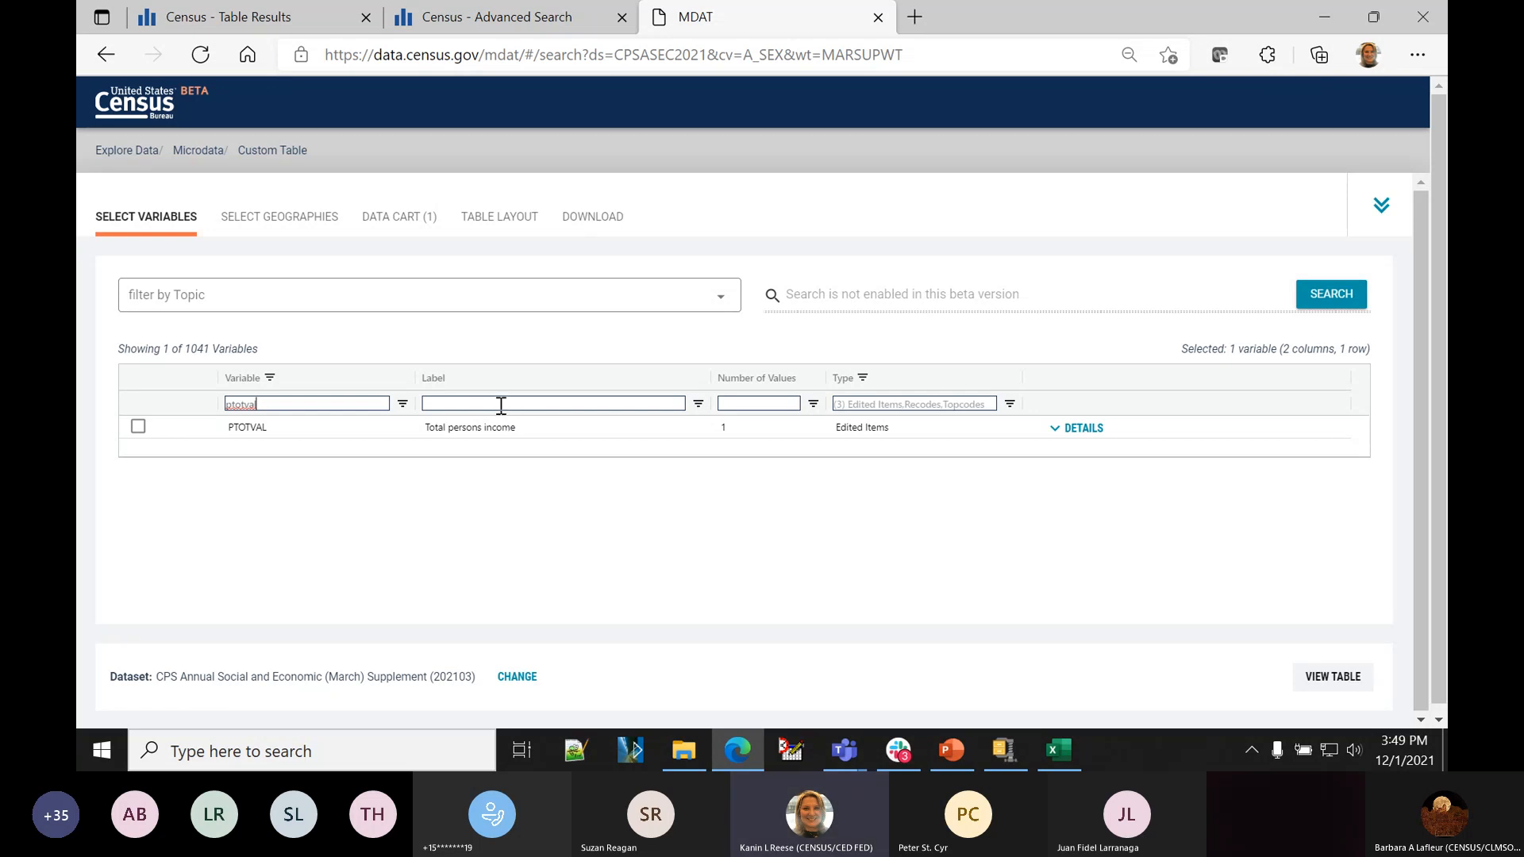
left_click(1084, 429)
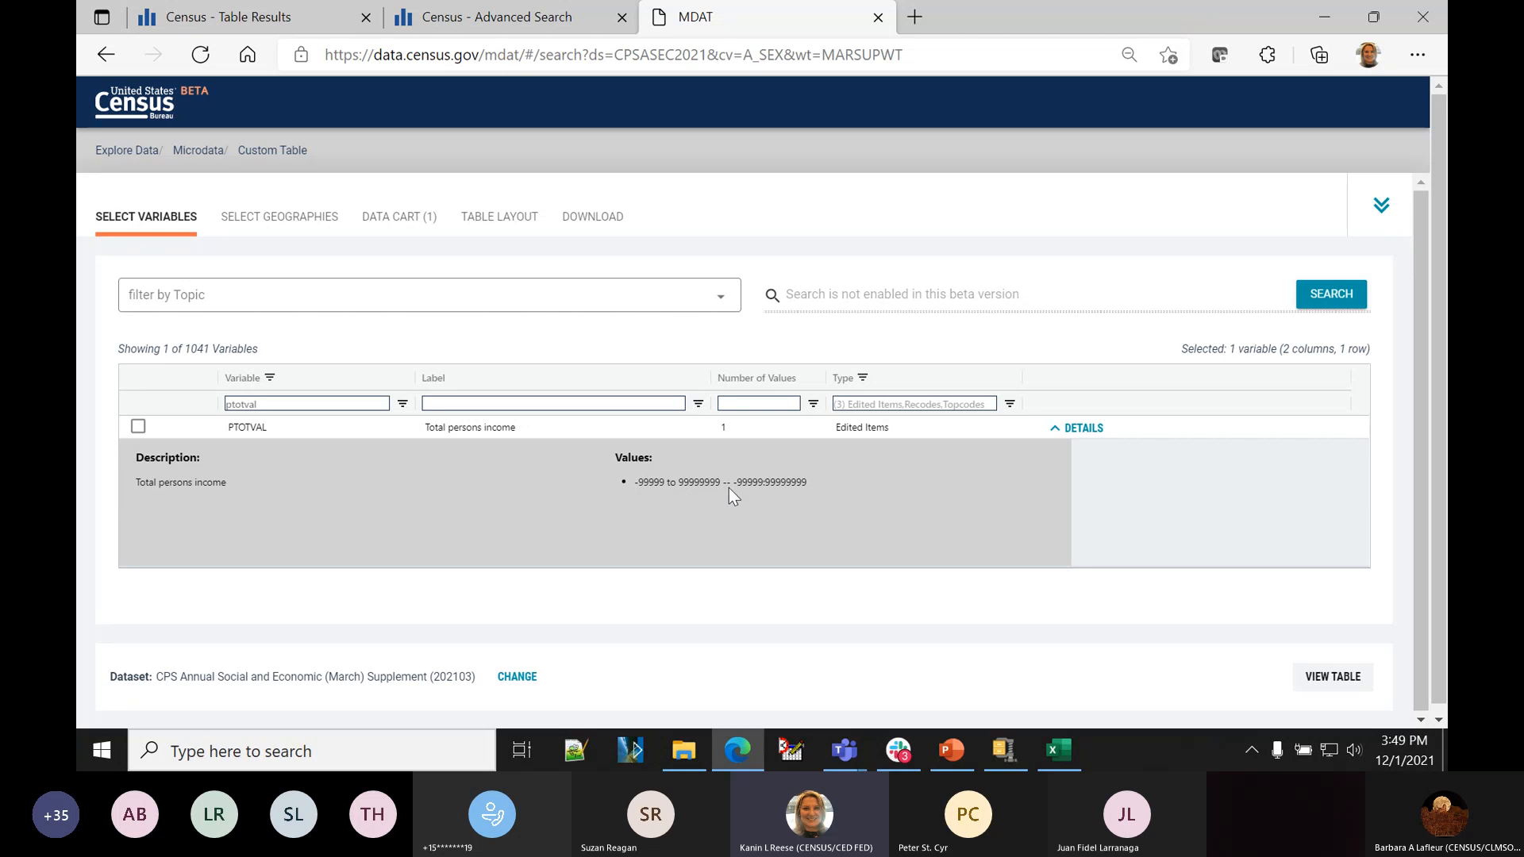
left_click(137, 428)
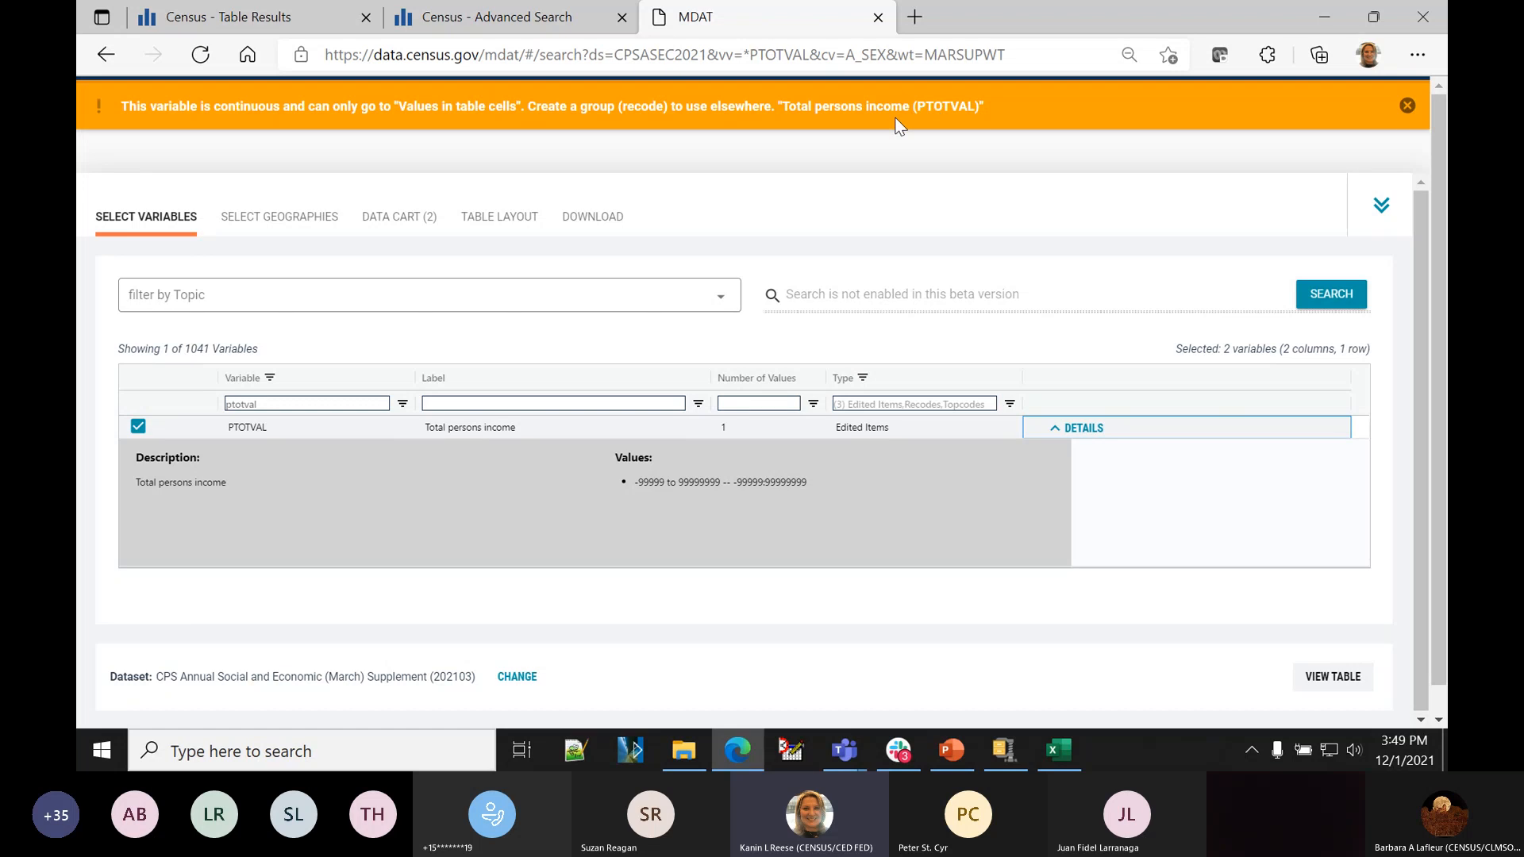
- Check the available geographies, then restrict the A_SEX variable in the data cart to Female by excluding Male from the universe
left_click(295, 226)
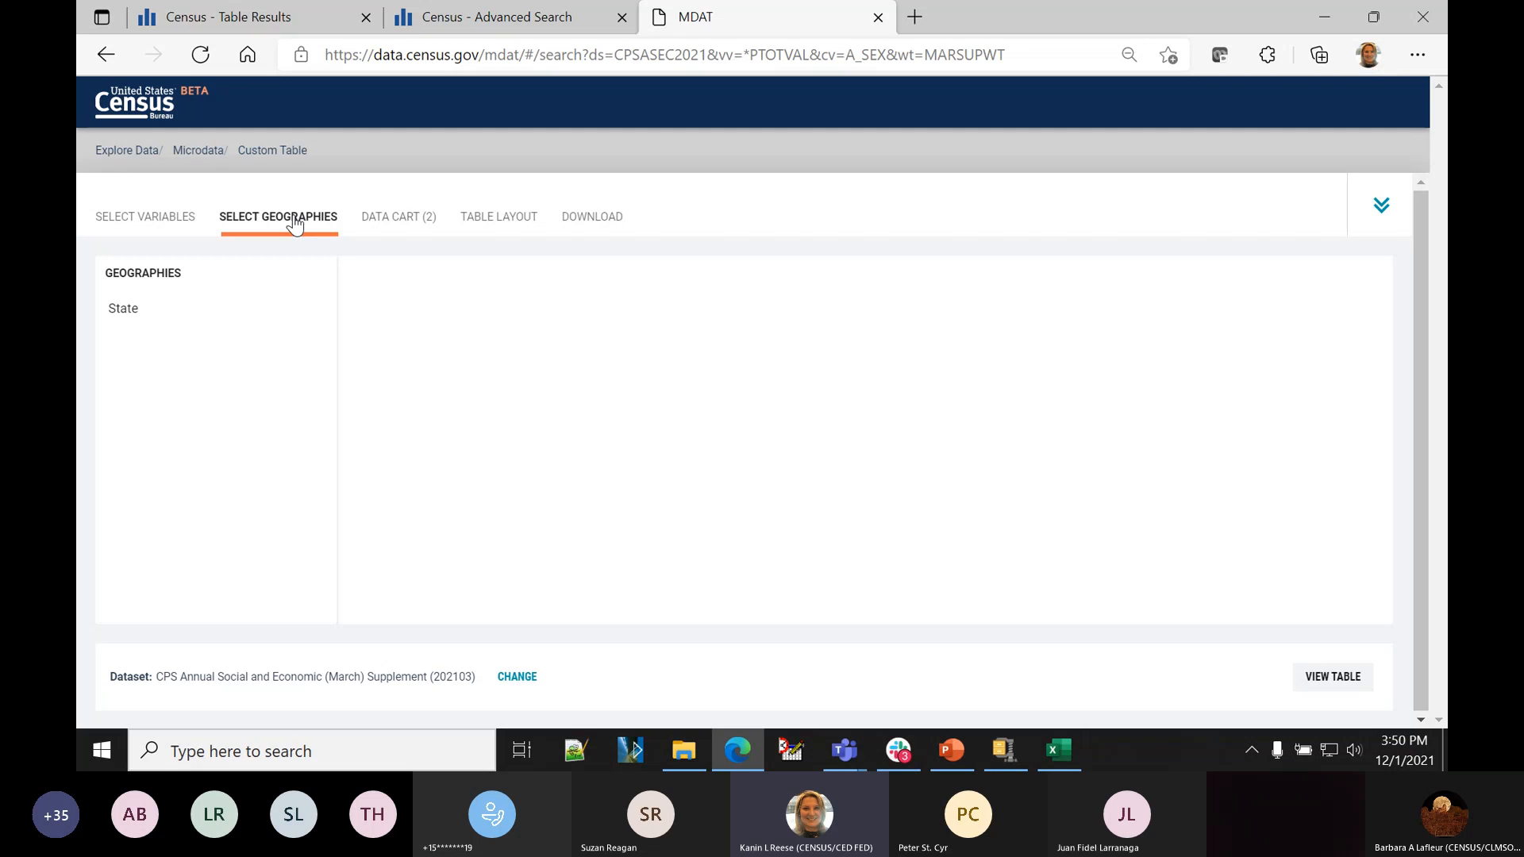
left_click(401, 220)
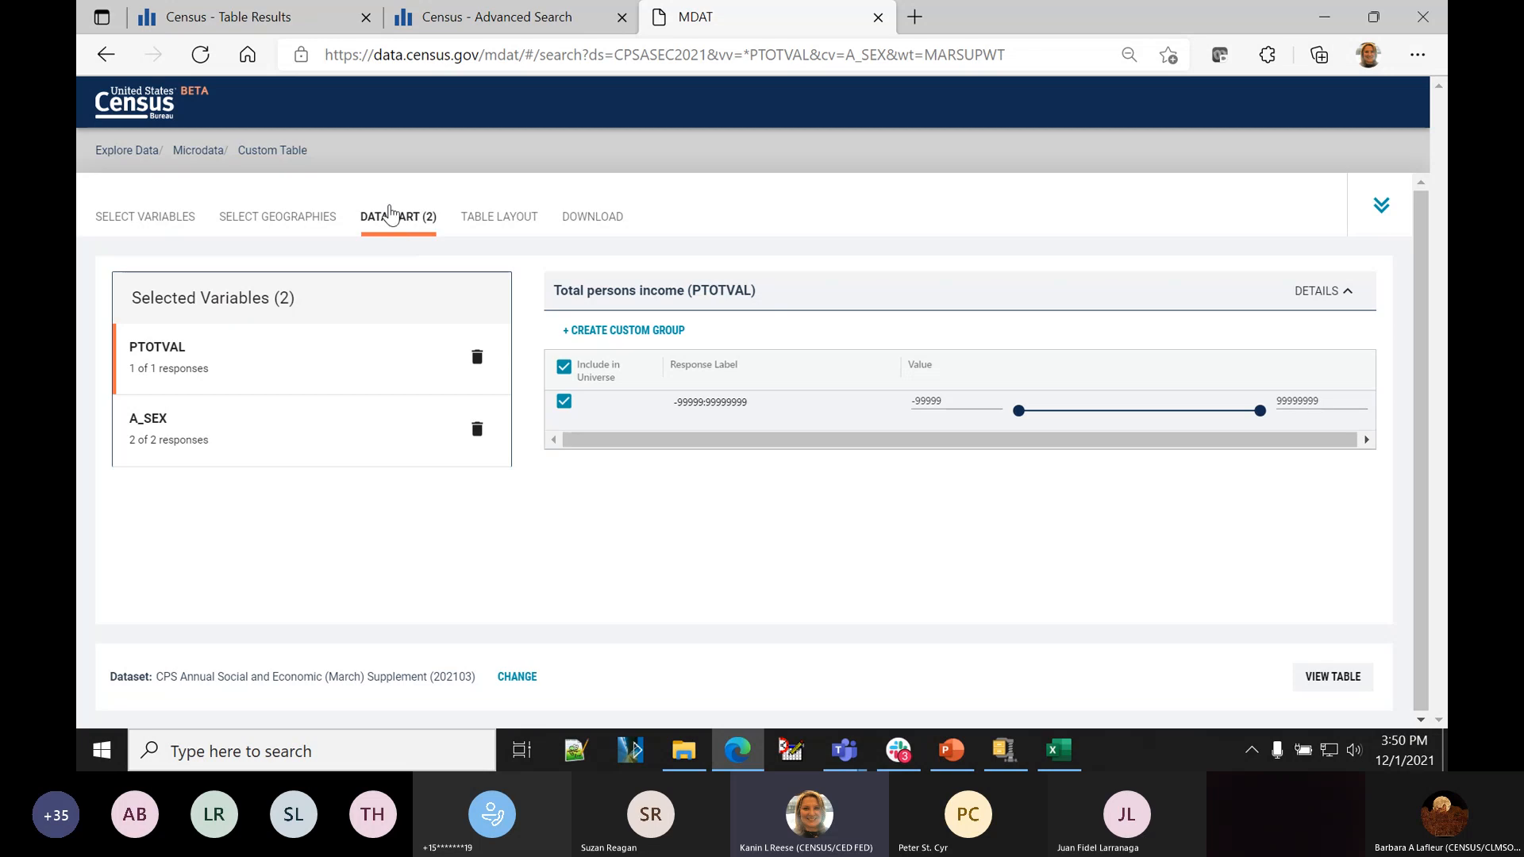
left_click(231, 454)
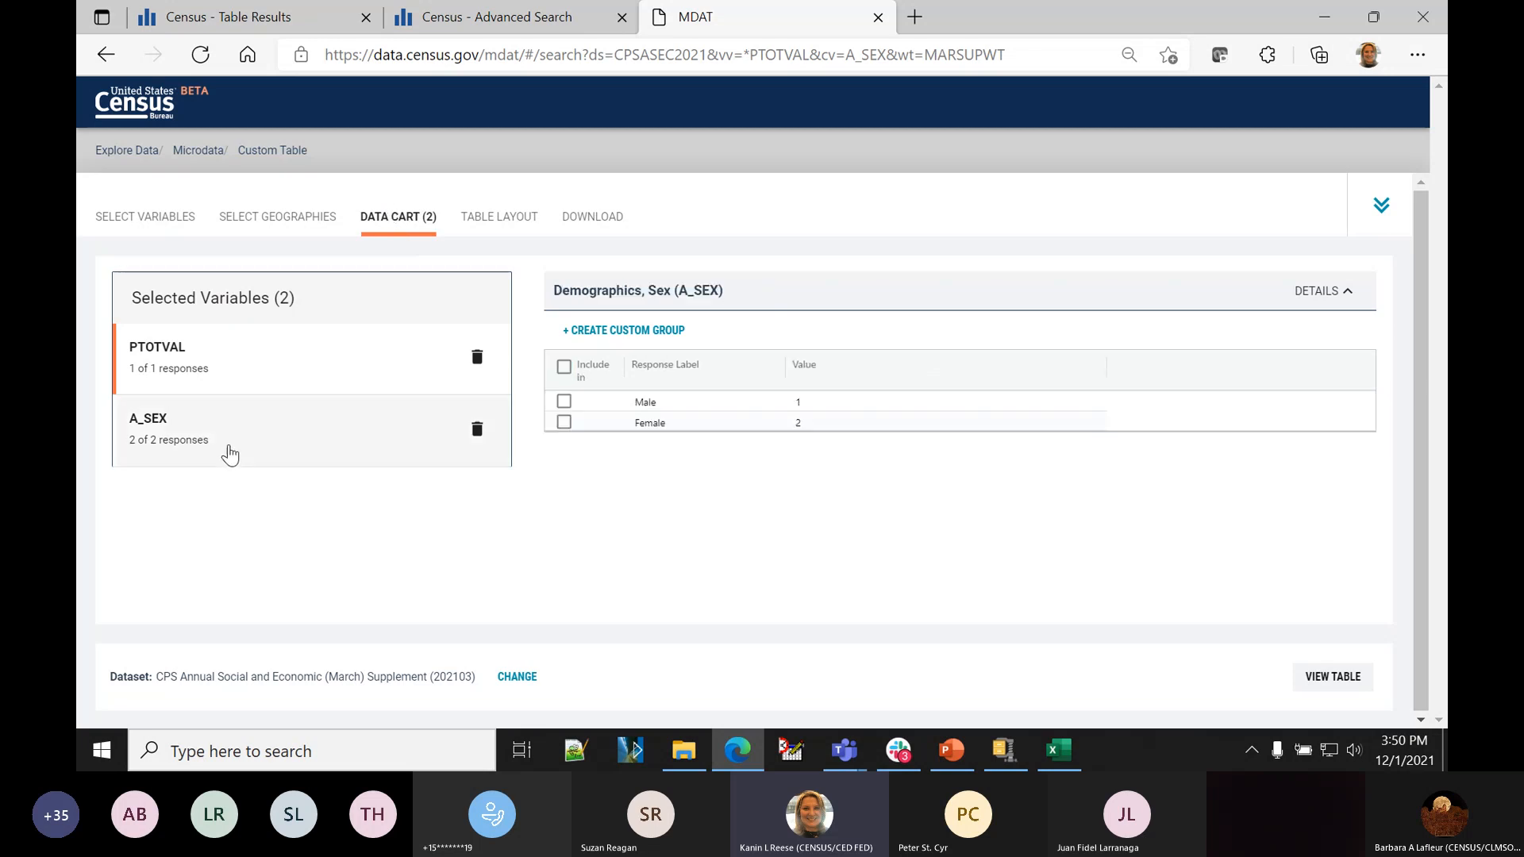
left_click(564, 402)
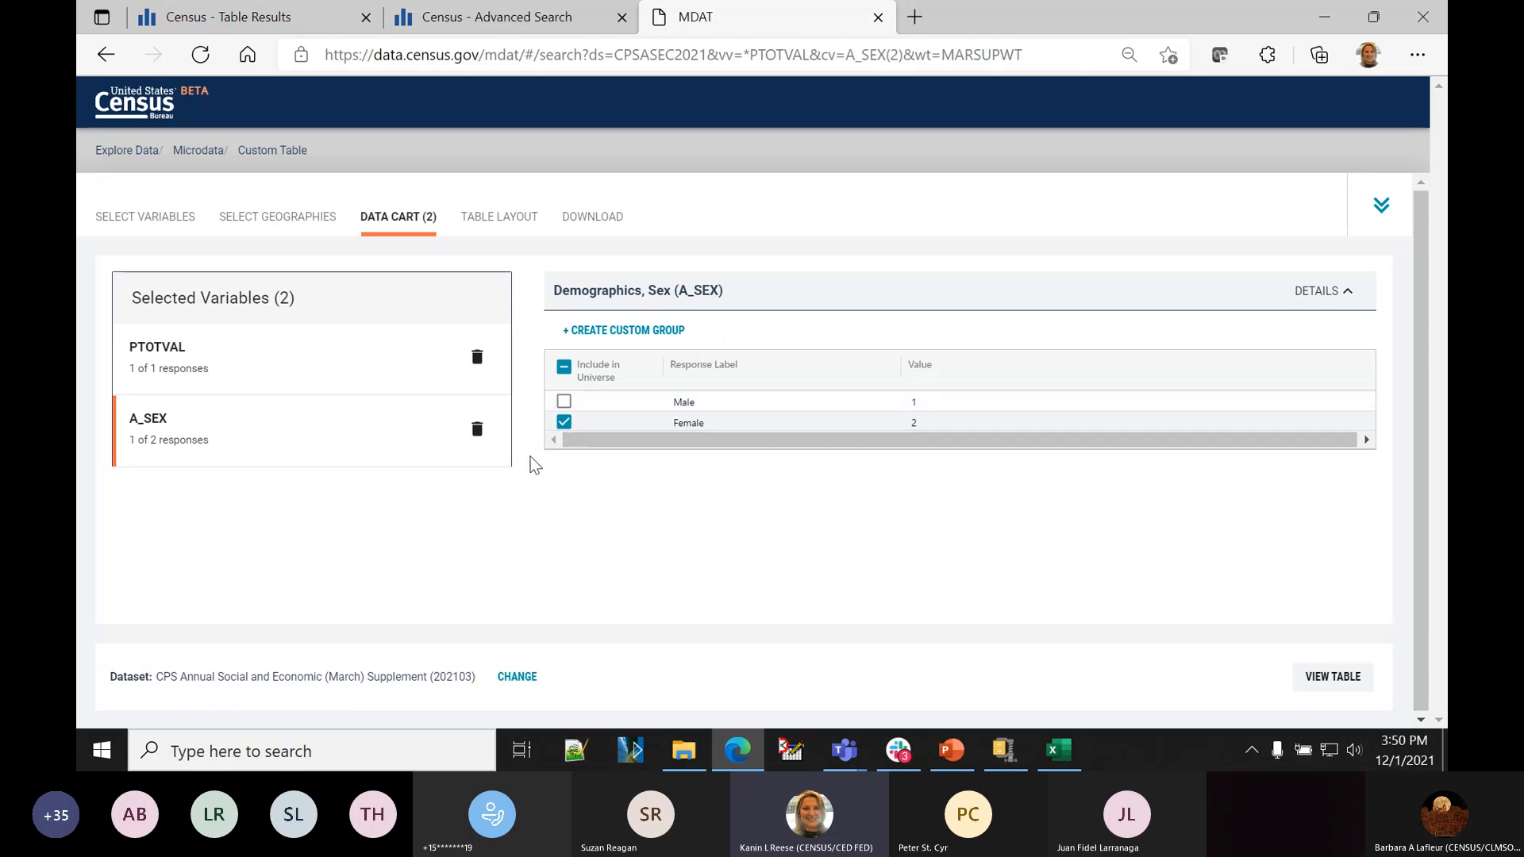
- Create a custom group for the PTOTVAL variable and set the upper limit of its value range to 39999
left_click(278, 386)
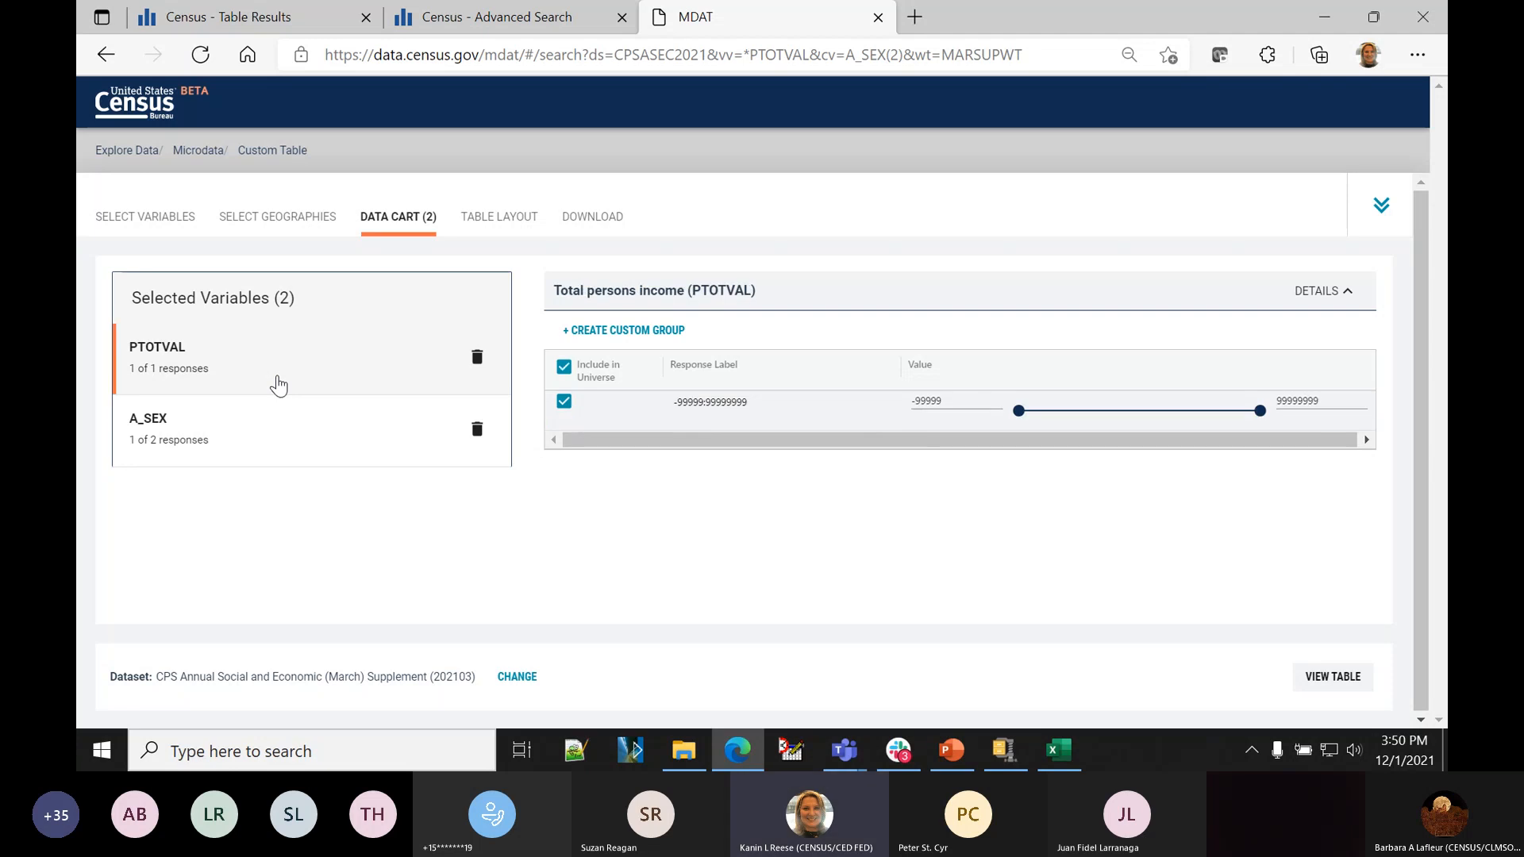
left_click(657, 331)
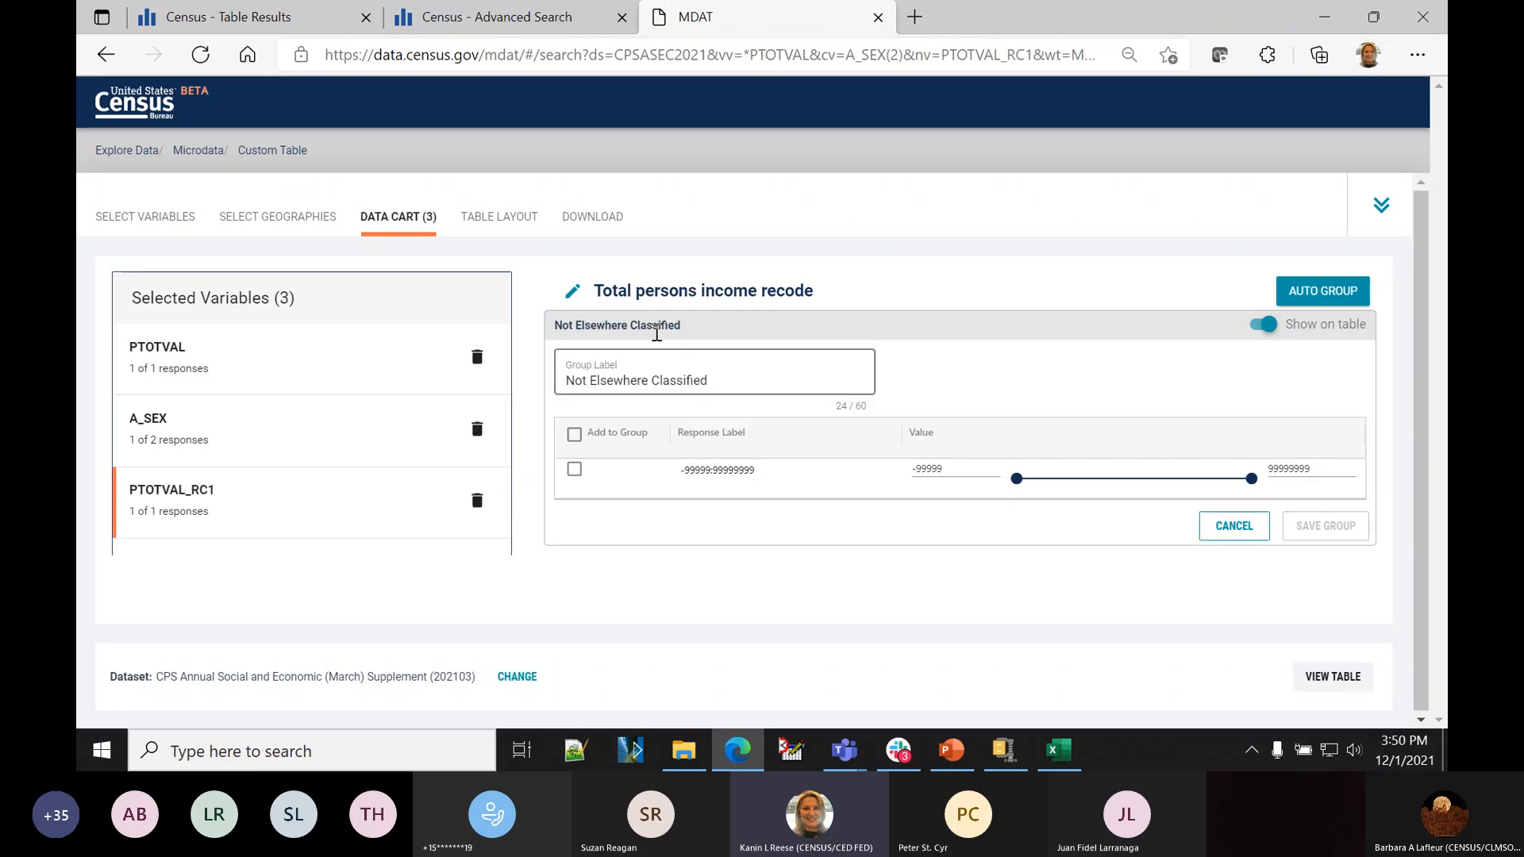
left_click(797, 469)
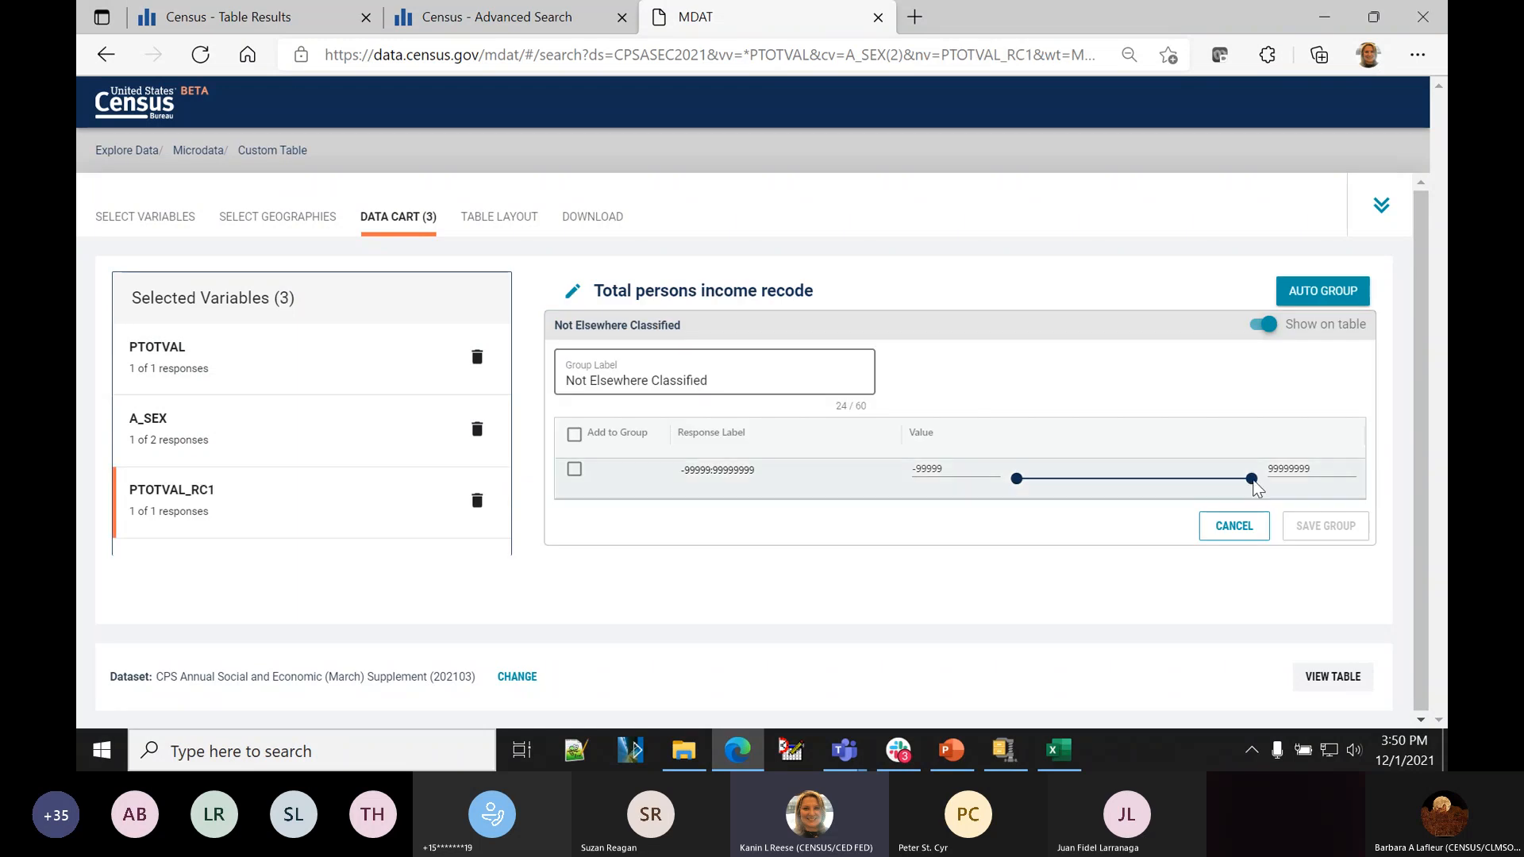
mouse_move(1251, 480)
left_mouse_down()
mouse_move(1196, 489)
mouse_move(1279, 486)
left_mouse_up()
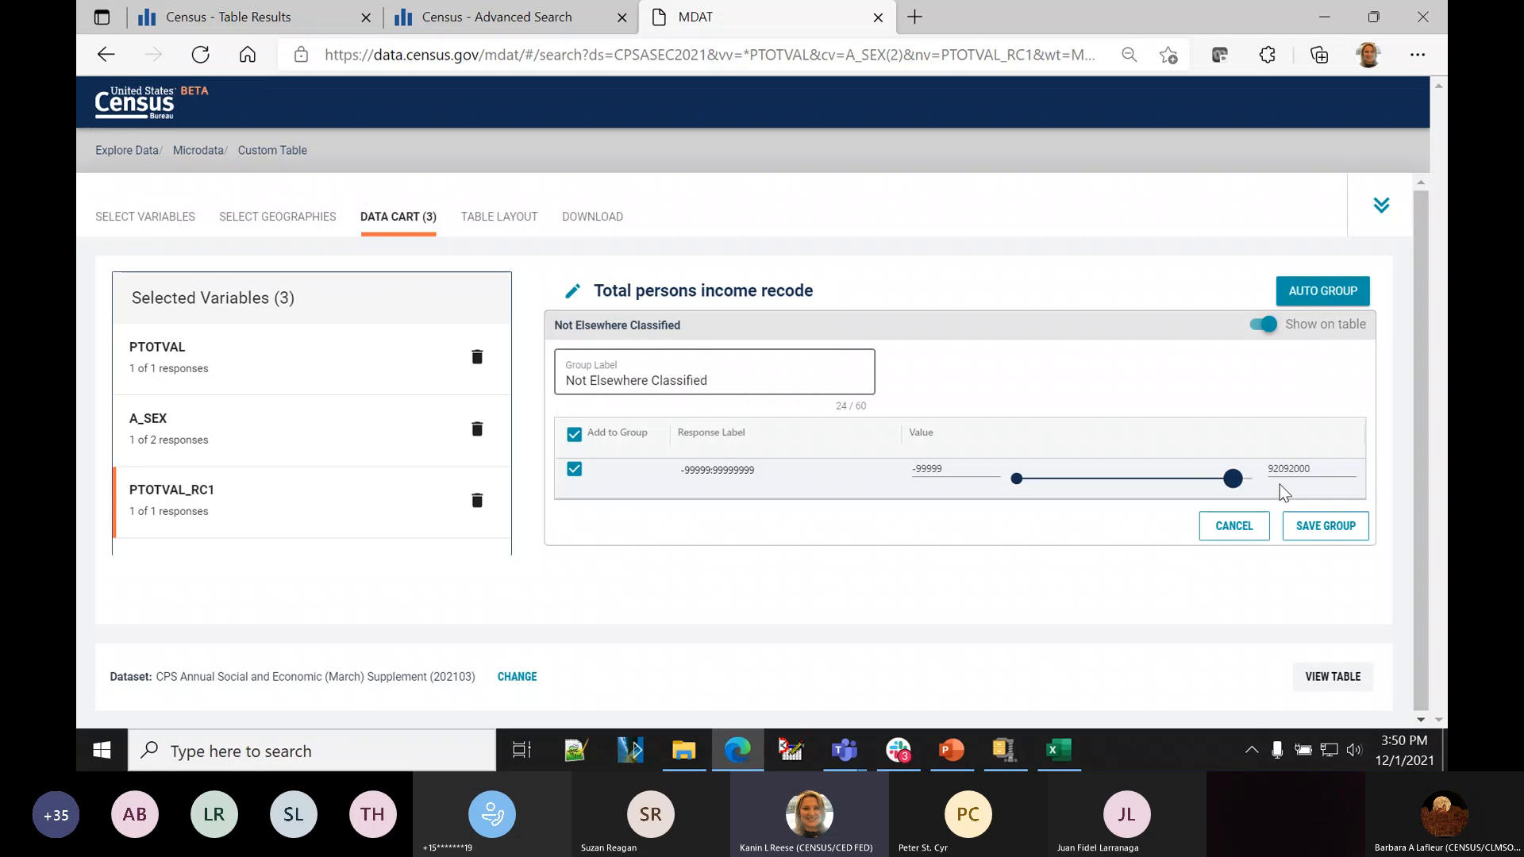
mouse_move(1279, 486)
left_mouse_down()
mouse_move(1322, 468)
mouse_move(1258, 472)
left_mouse_up()
type("39999")
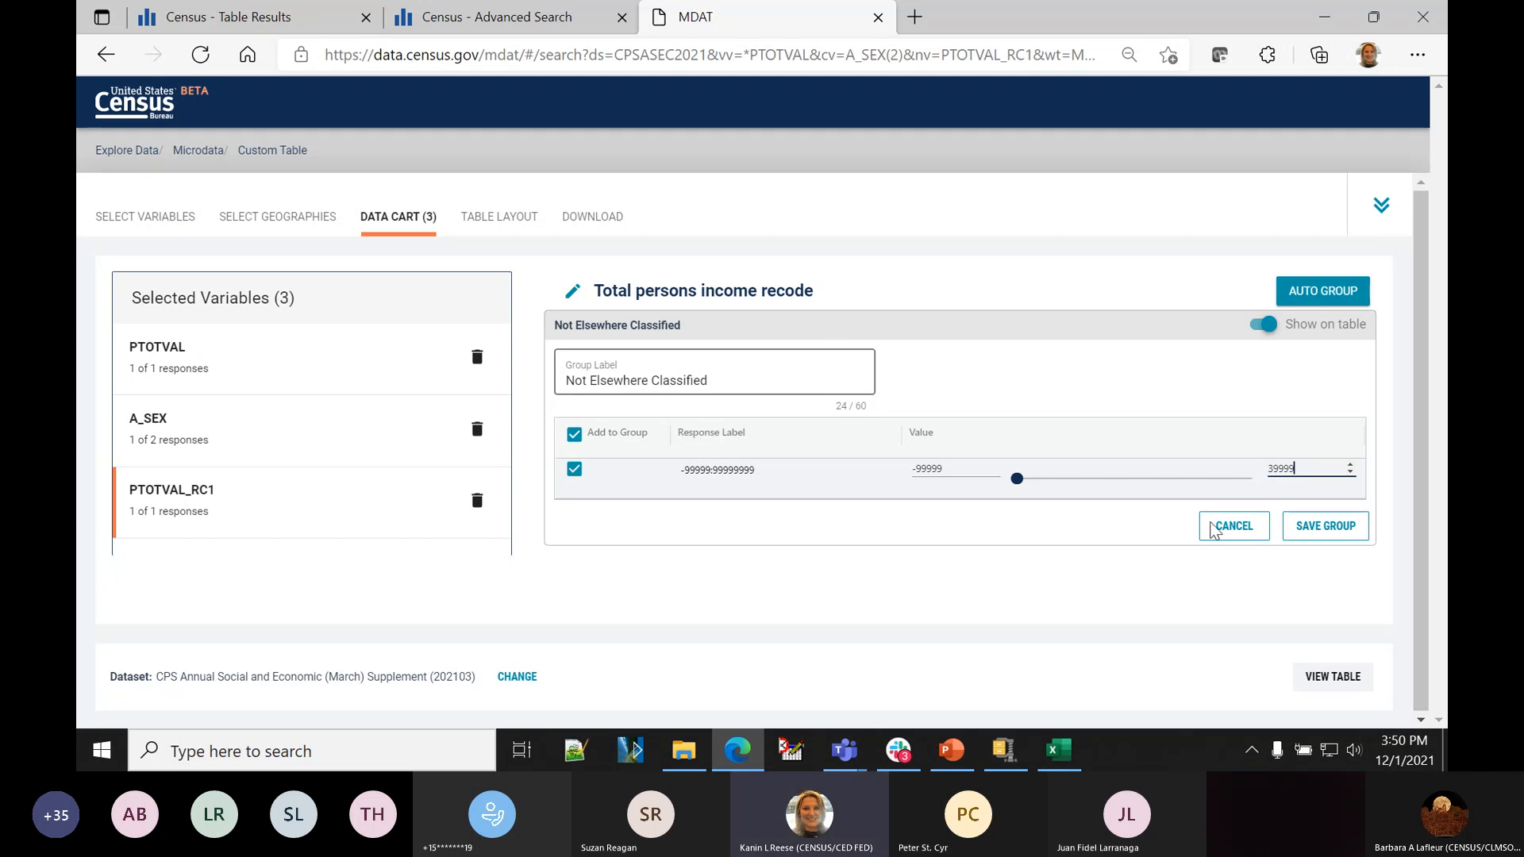
- Label the new income group "Less than $40,000" and save it
left_click_drag(708, 375, 365, 405)
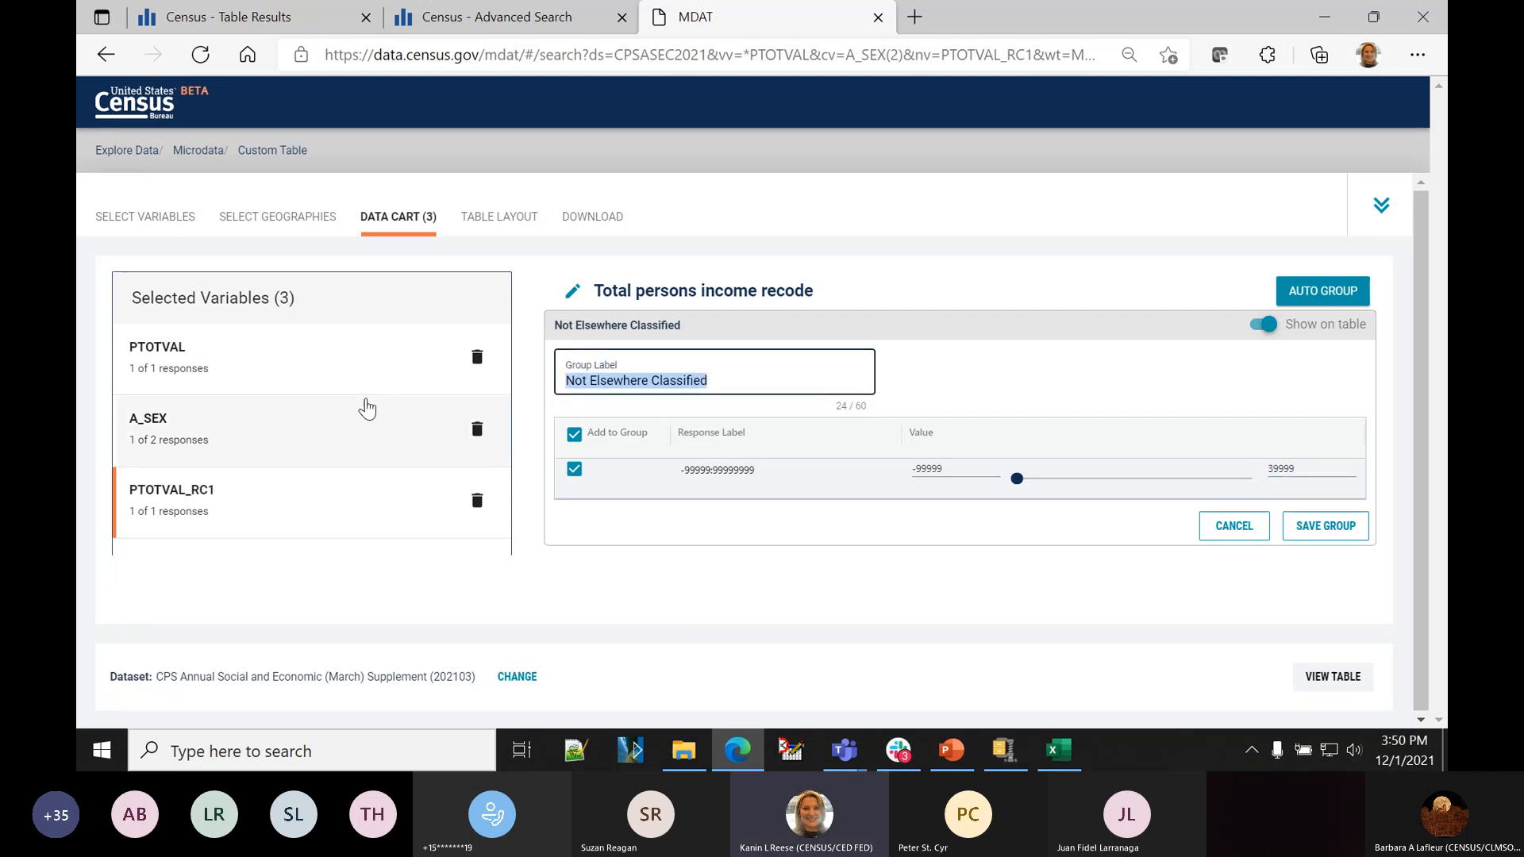
type("Les")
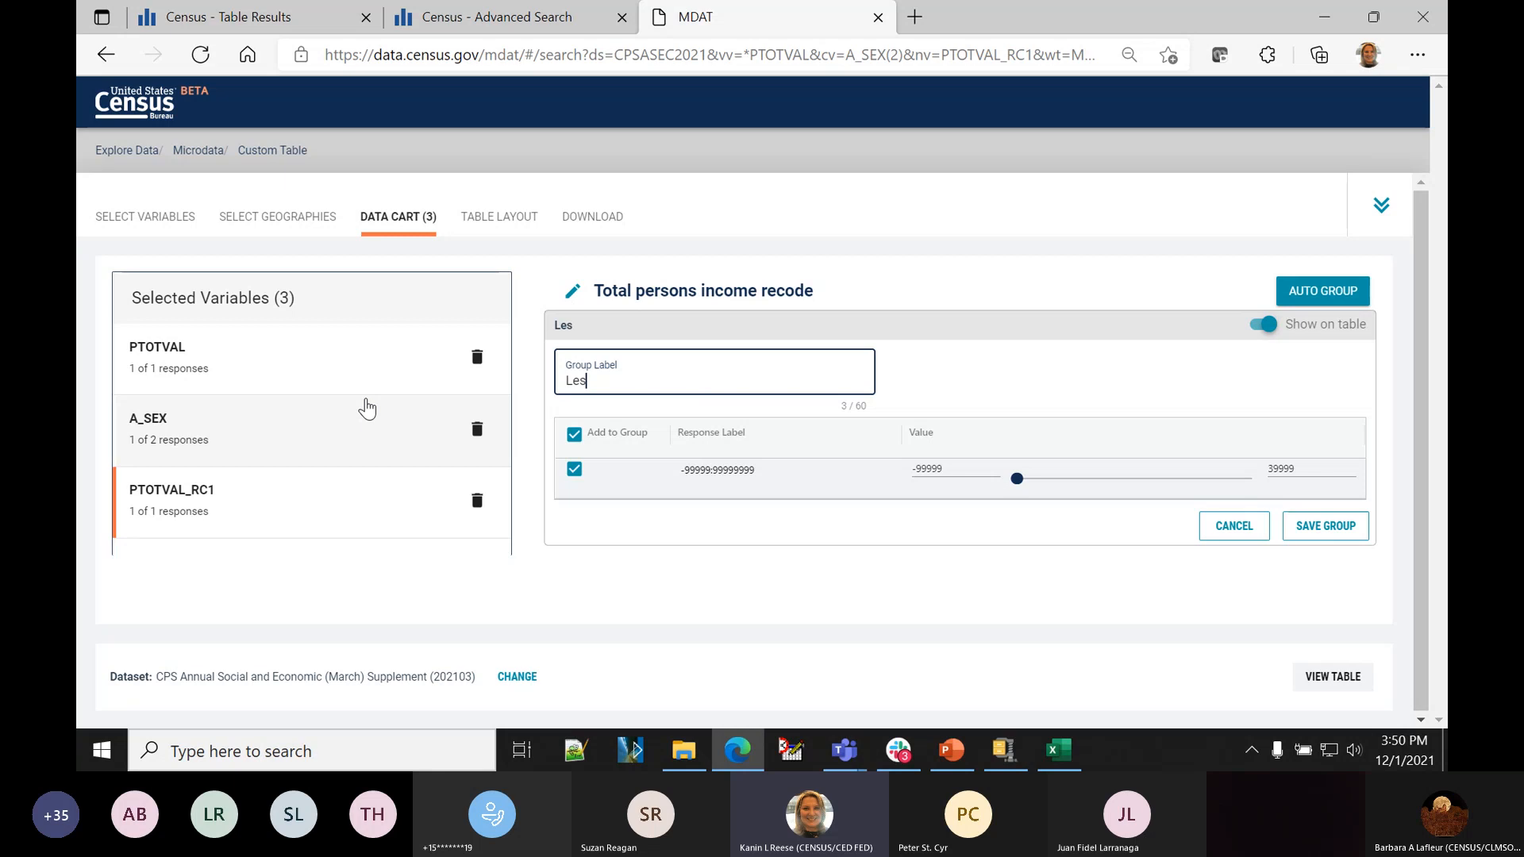
type("s than $")
type("40,000")
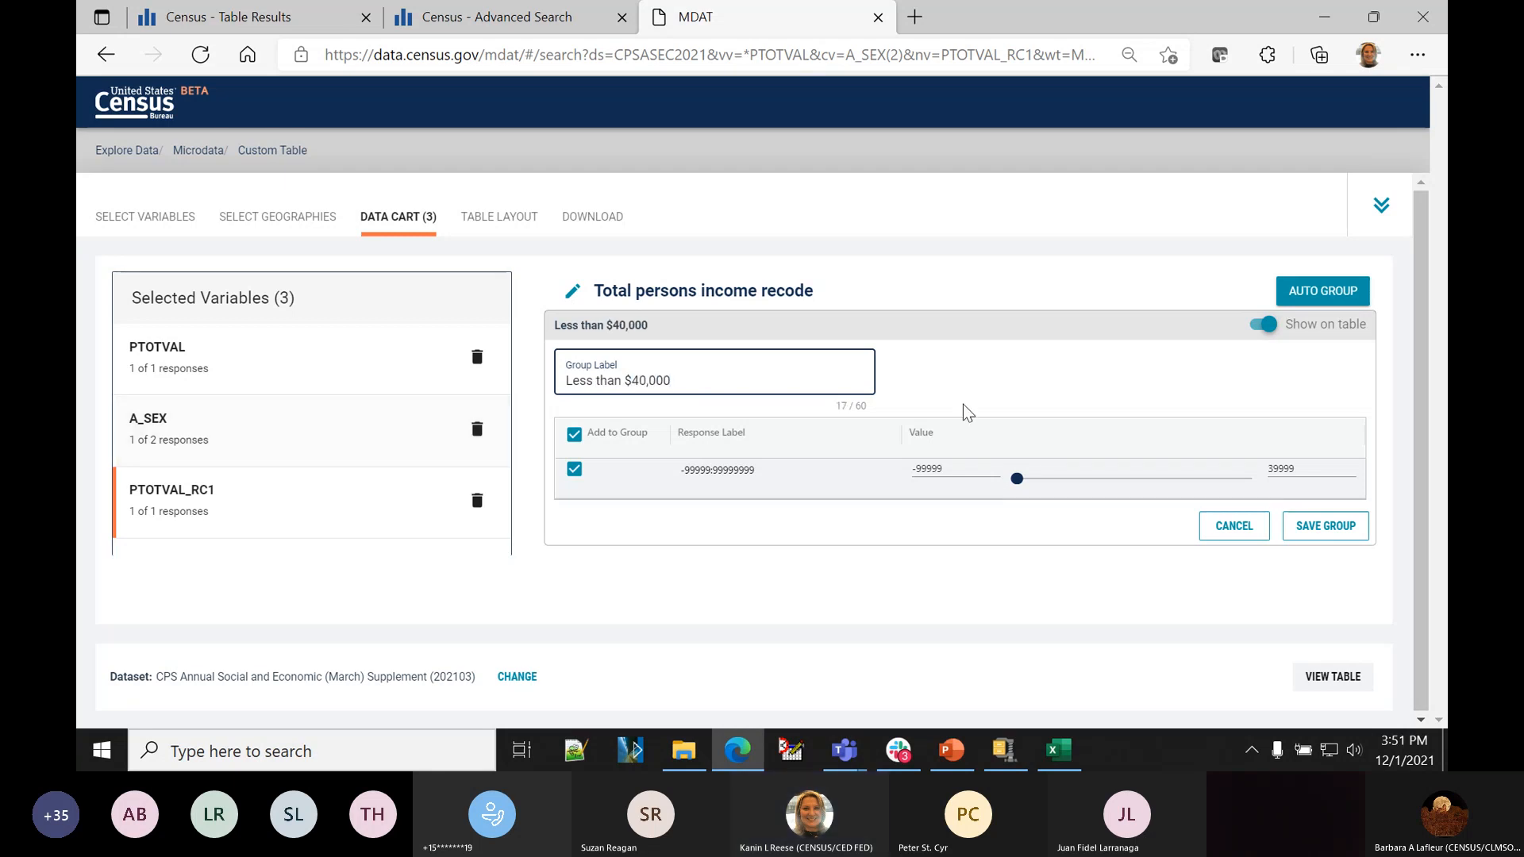
left_click(1316, 521)
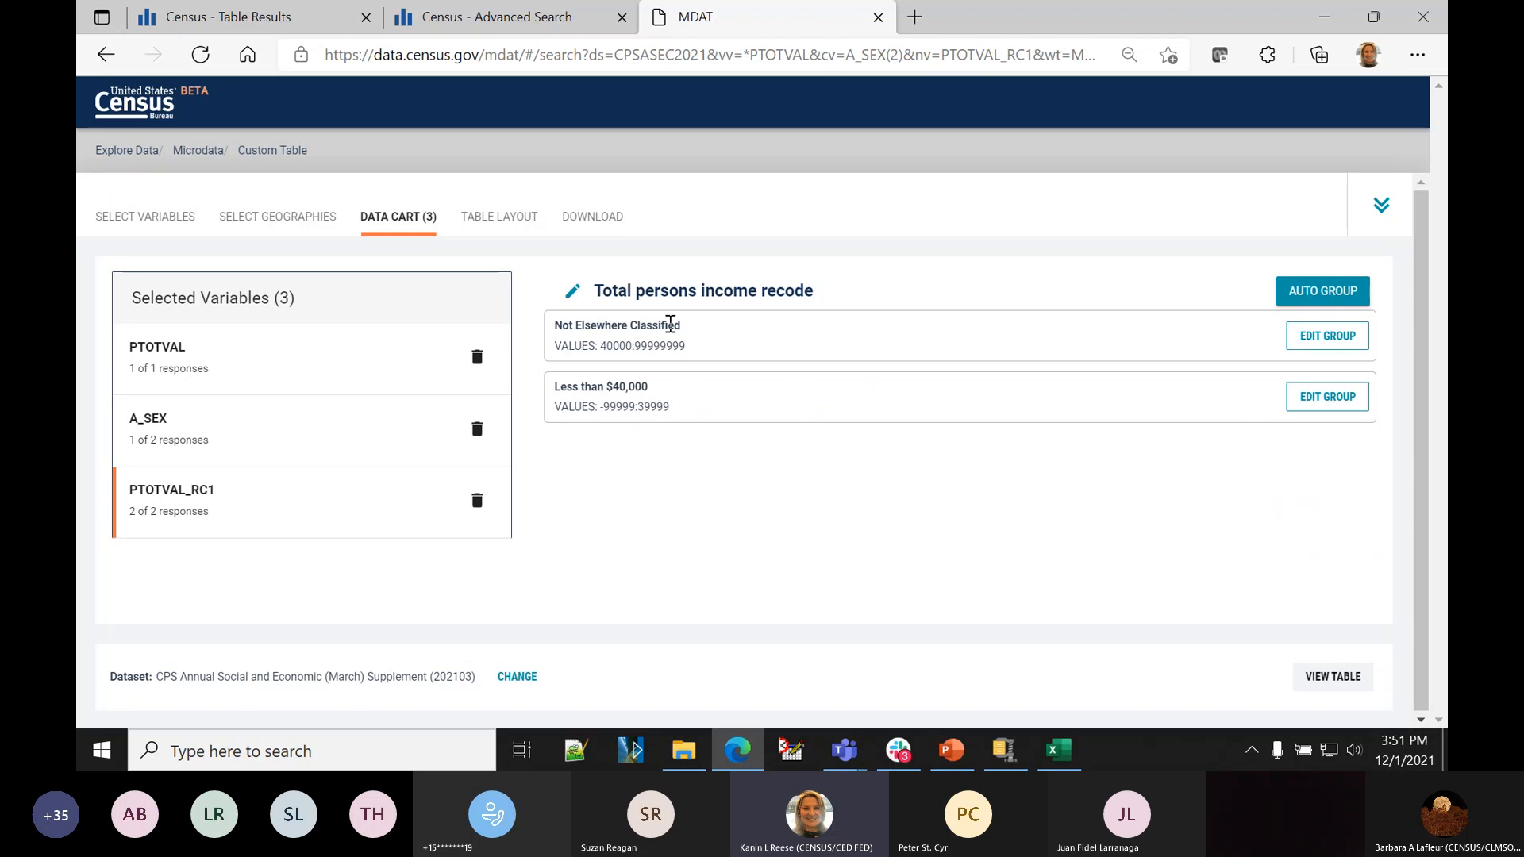
- Relabel the Not Elsewhere Classified group of the income recode as "$40,000+" and save it
left_click(1318, 338)
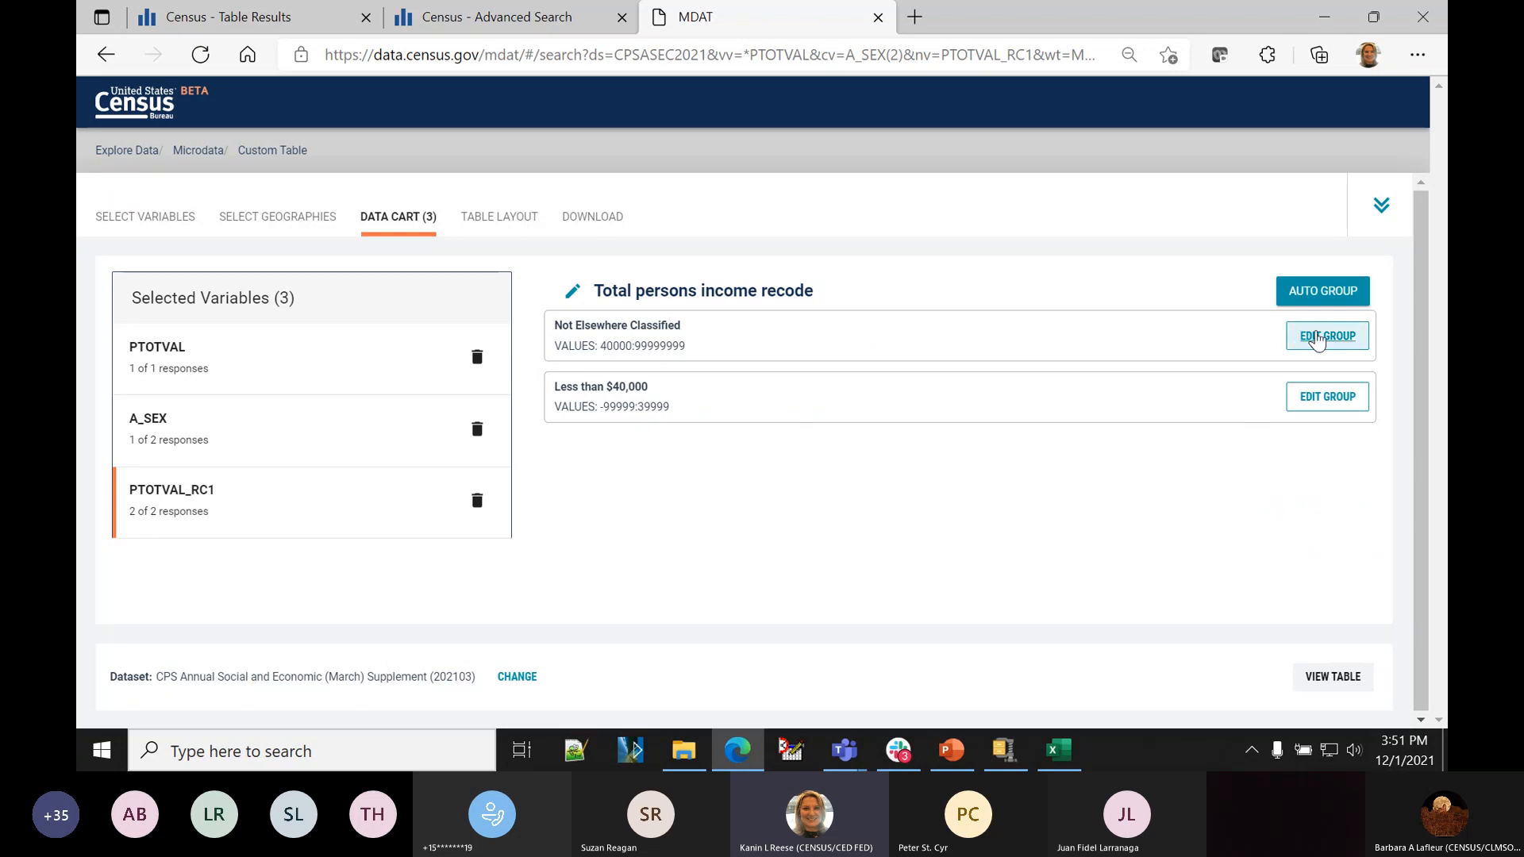
left_click_drag(748, 385, 426, 395)
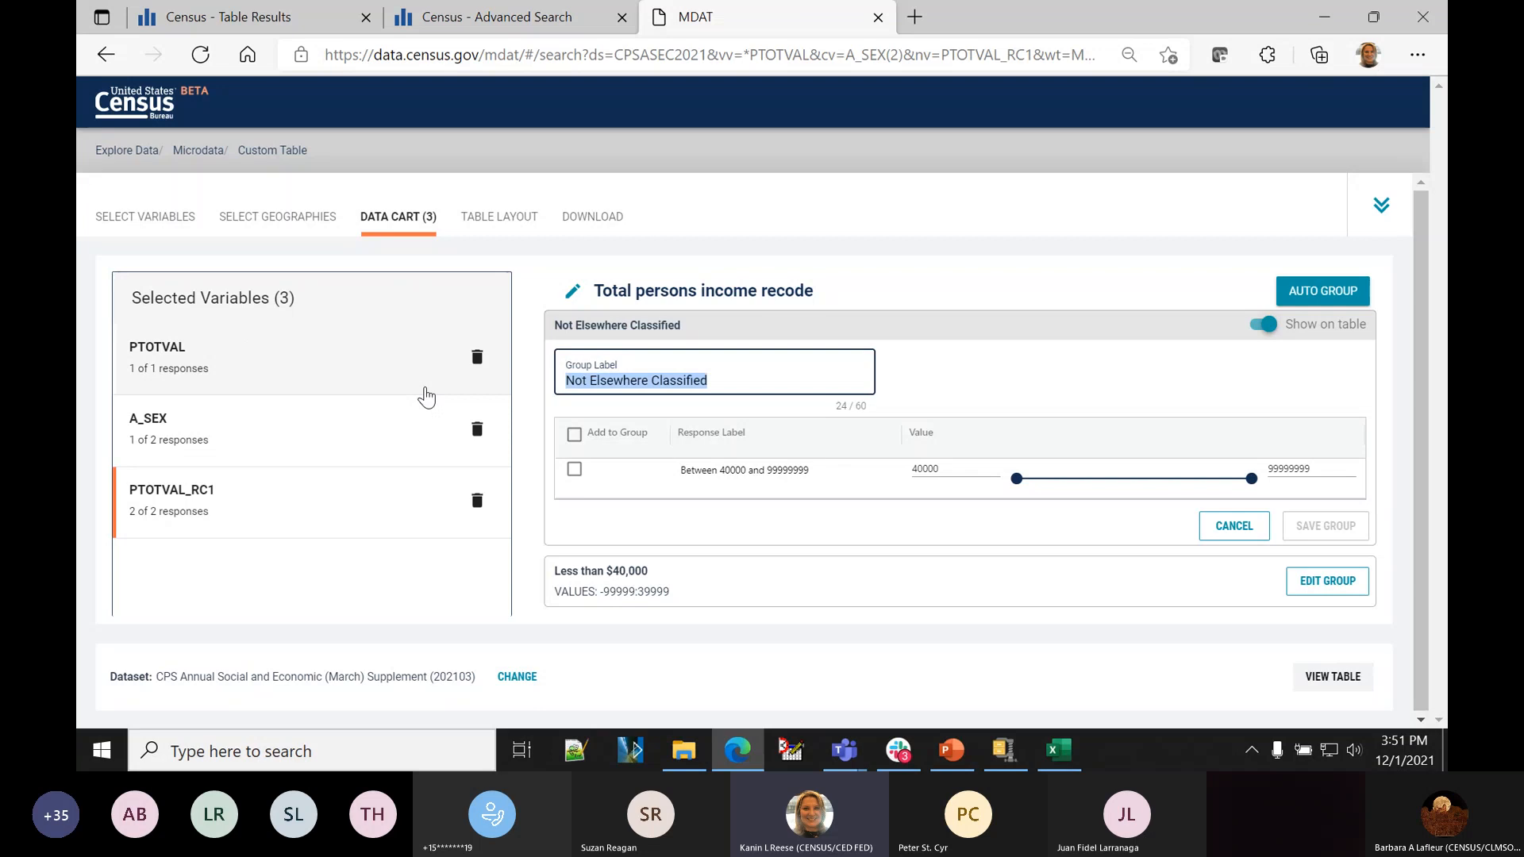
type("$40")
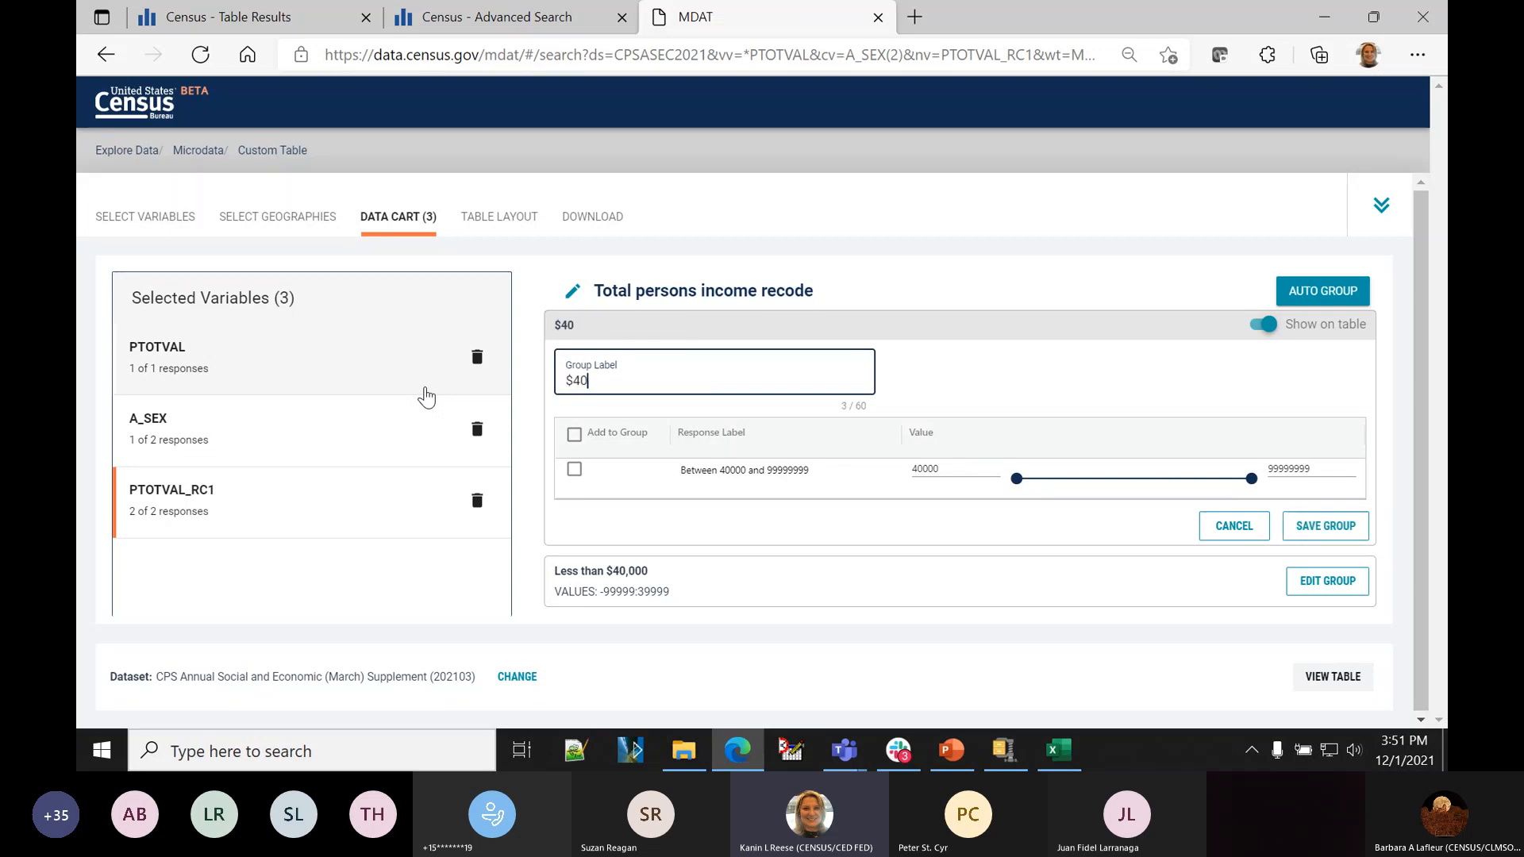
type(",000+")
left_click(1322, 528)
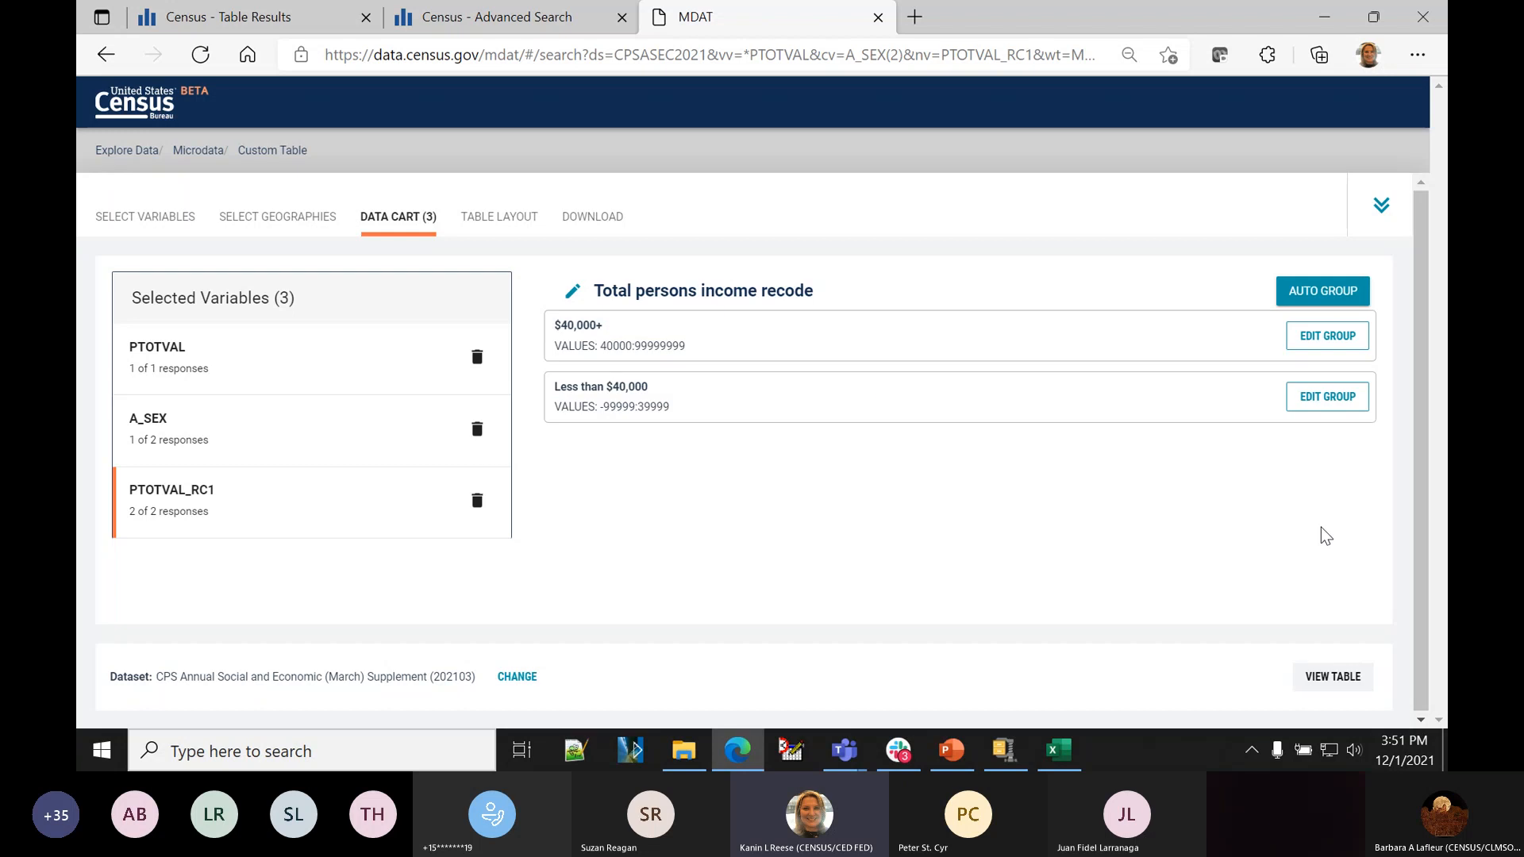
- View the custom table with the Weight, March supplement - Person weighting and set the values in table cells to Count
left_click(1333, 679)
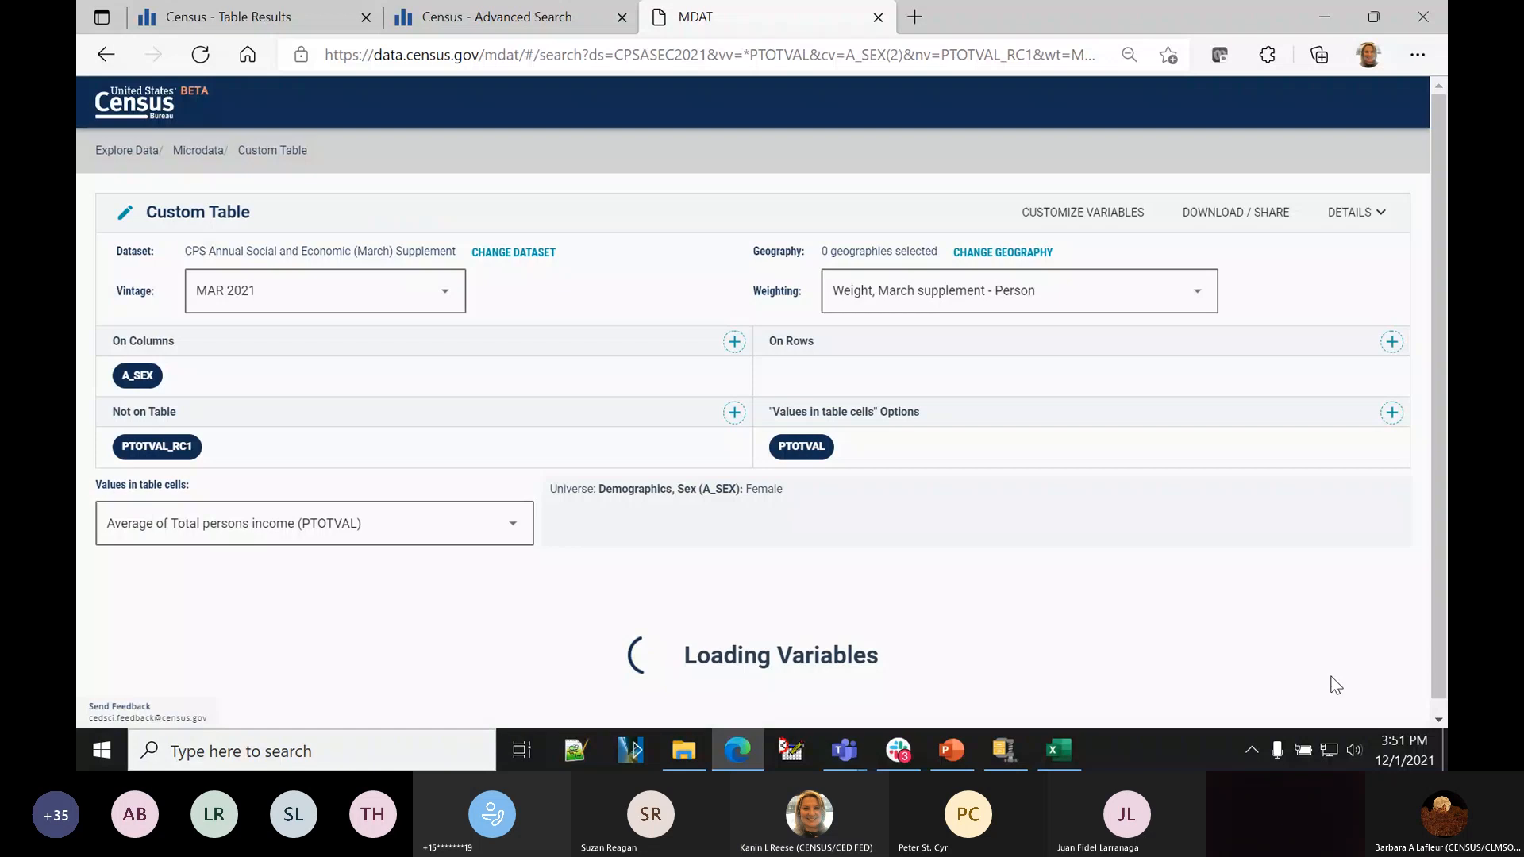
left_click(899, 309)
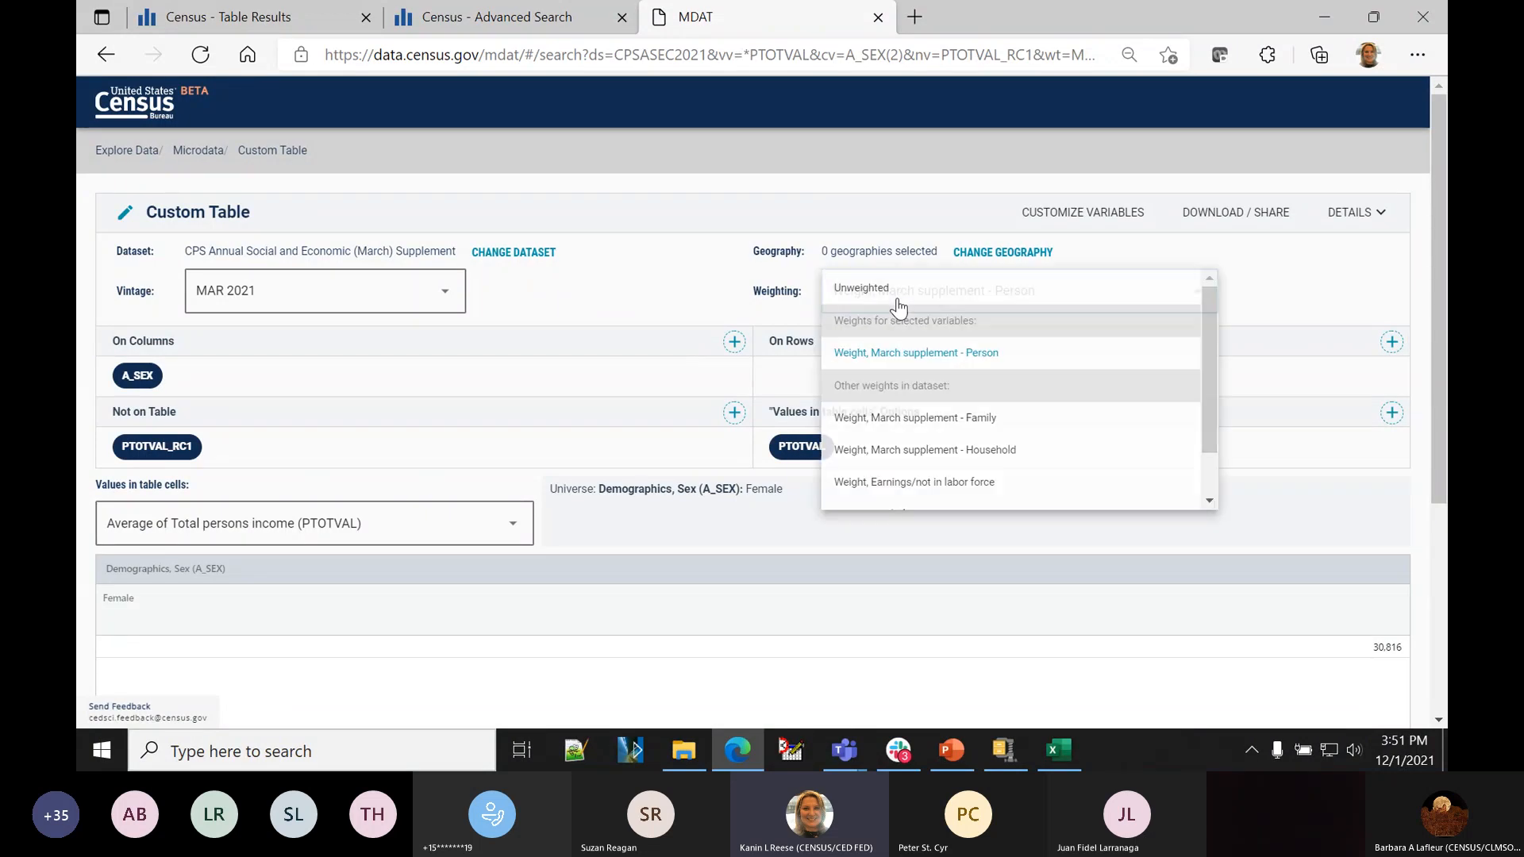
left_click(897, 357)
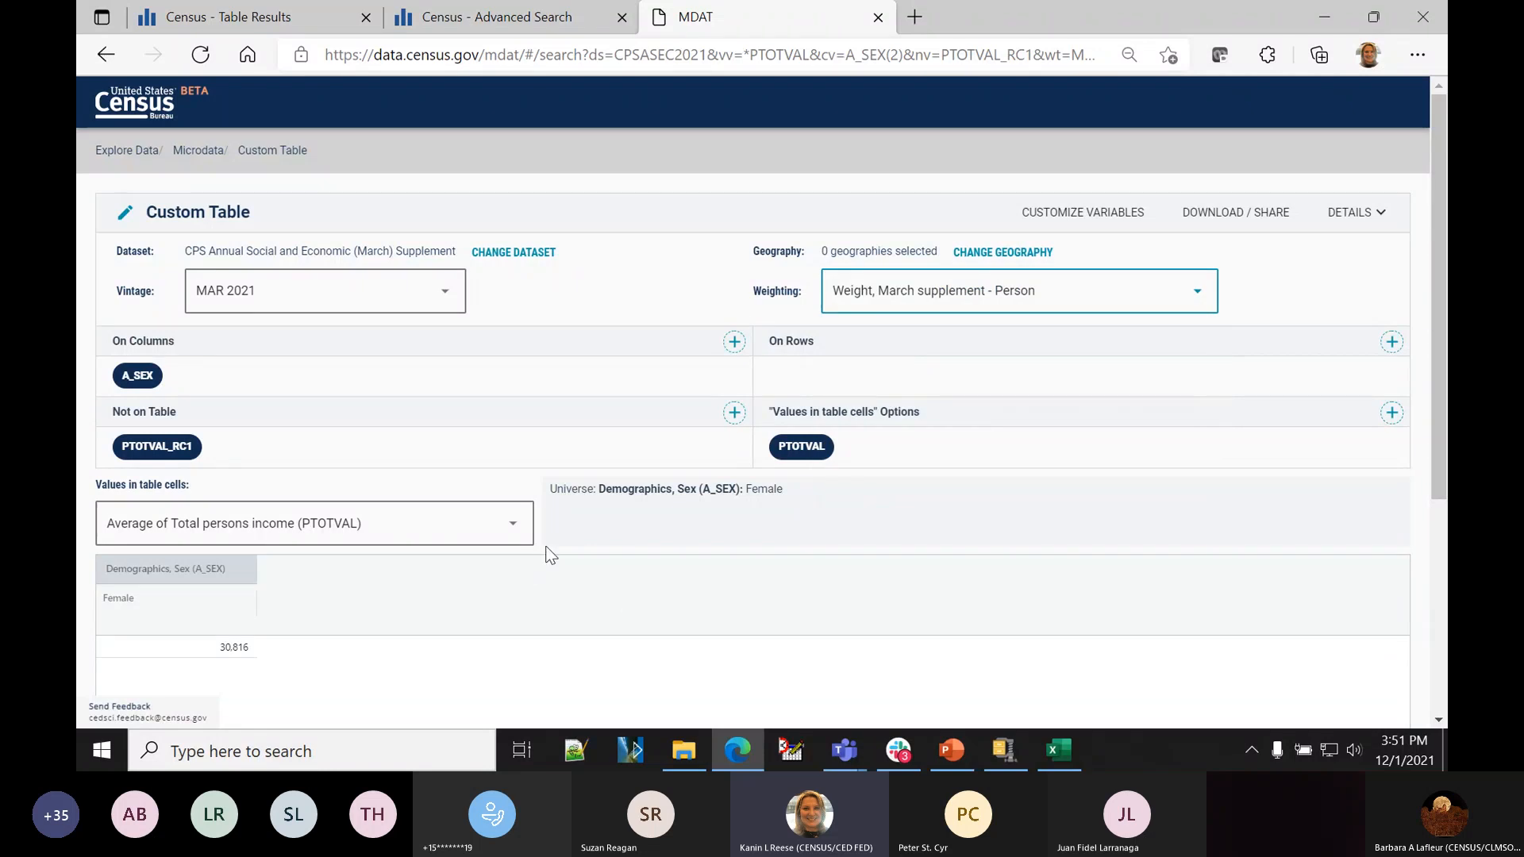
scroll(681, 583, "down", 3)
scroll(681, 583, "up", 2)
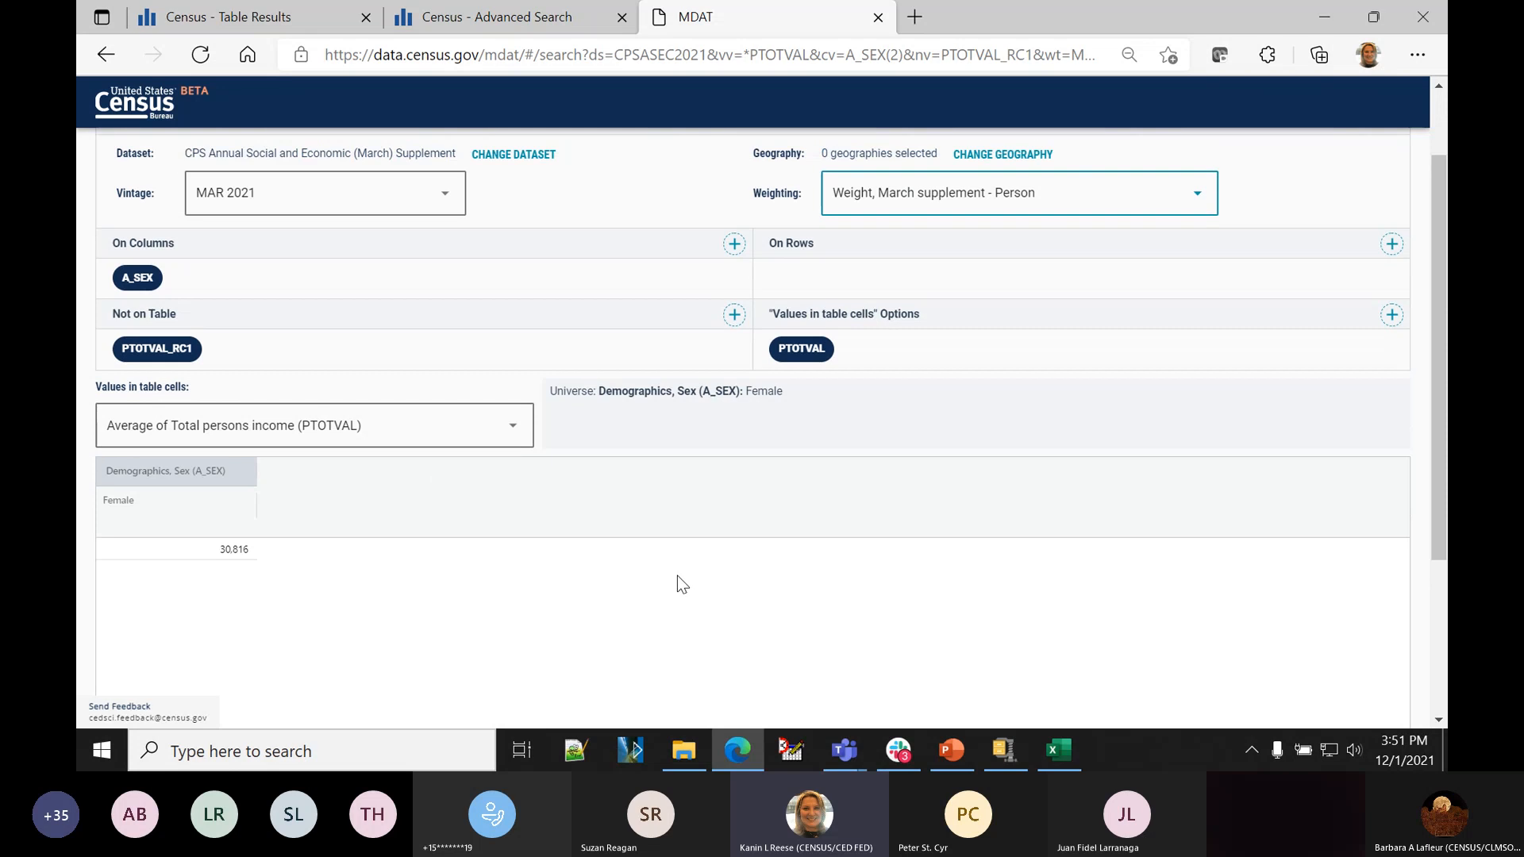
left_click(511, 431)
left_click(231, 429)
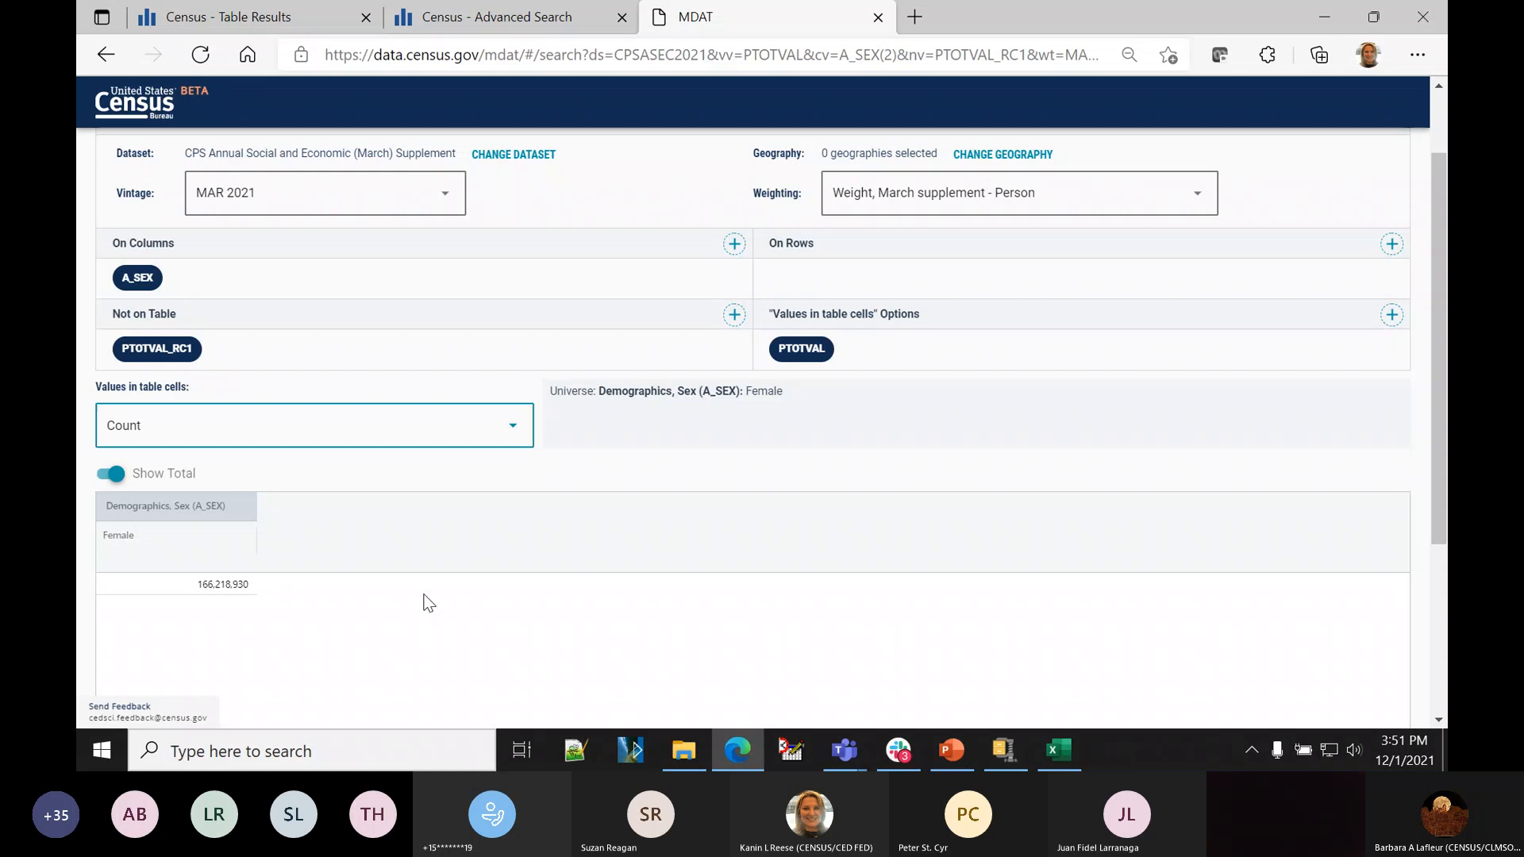
- Customize the table layout by moving the income recode PTOTVAL_RC1 from Not on table to Columns
left_click_drag(1442, 535, 1443, 458)
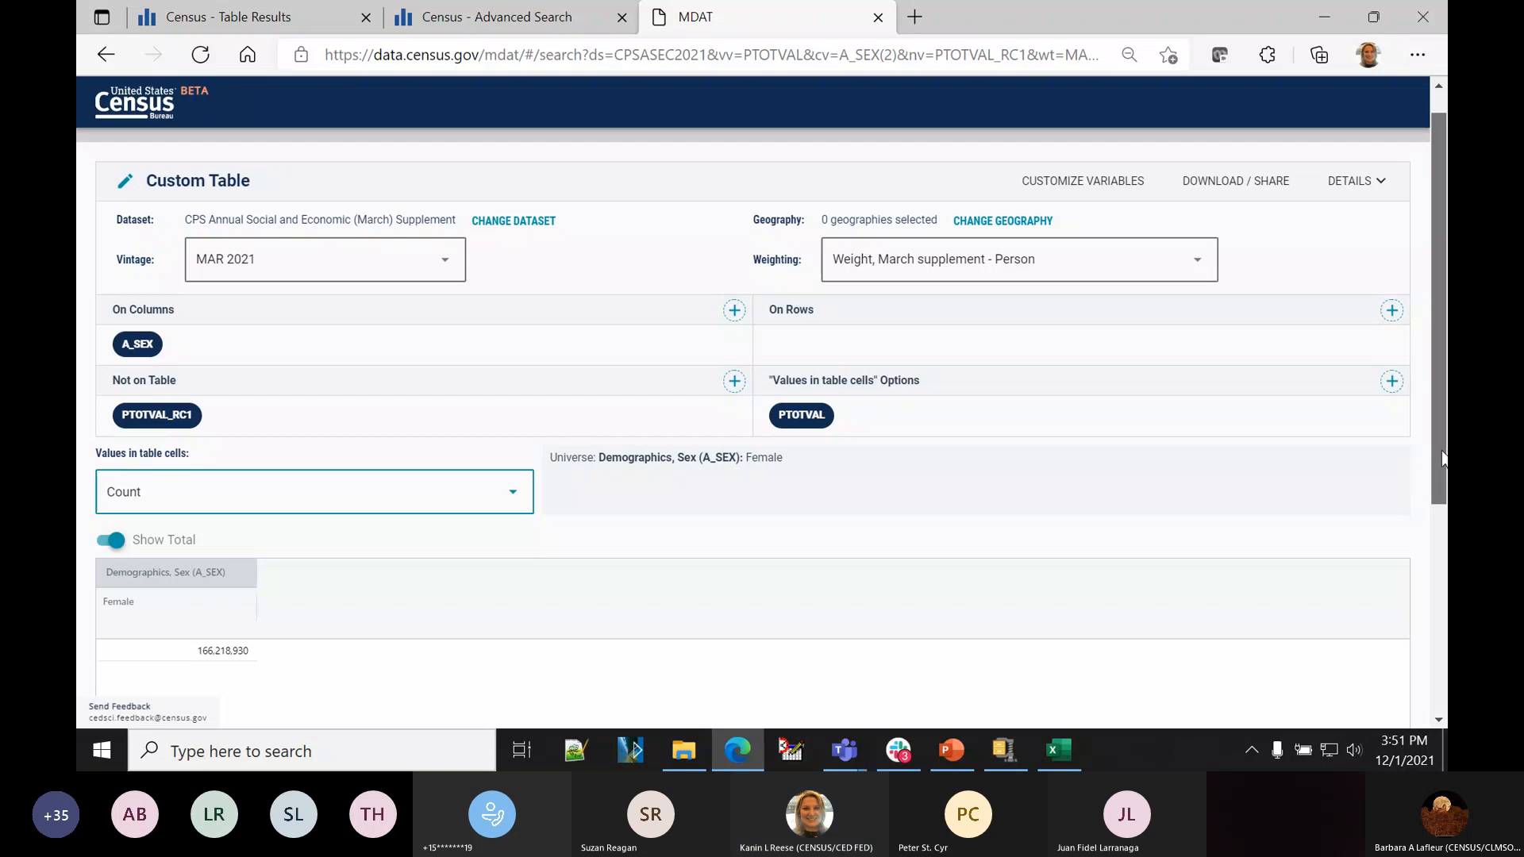
left_click(1083, 181)
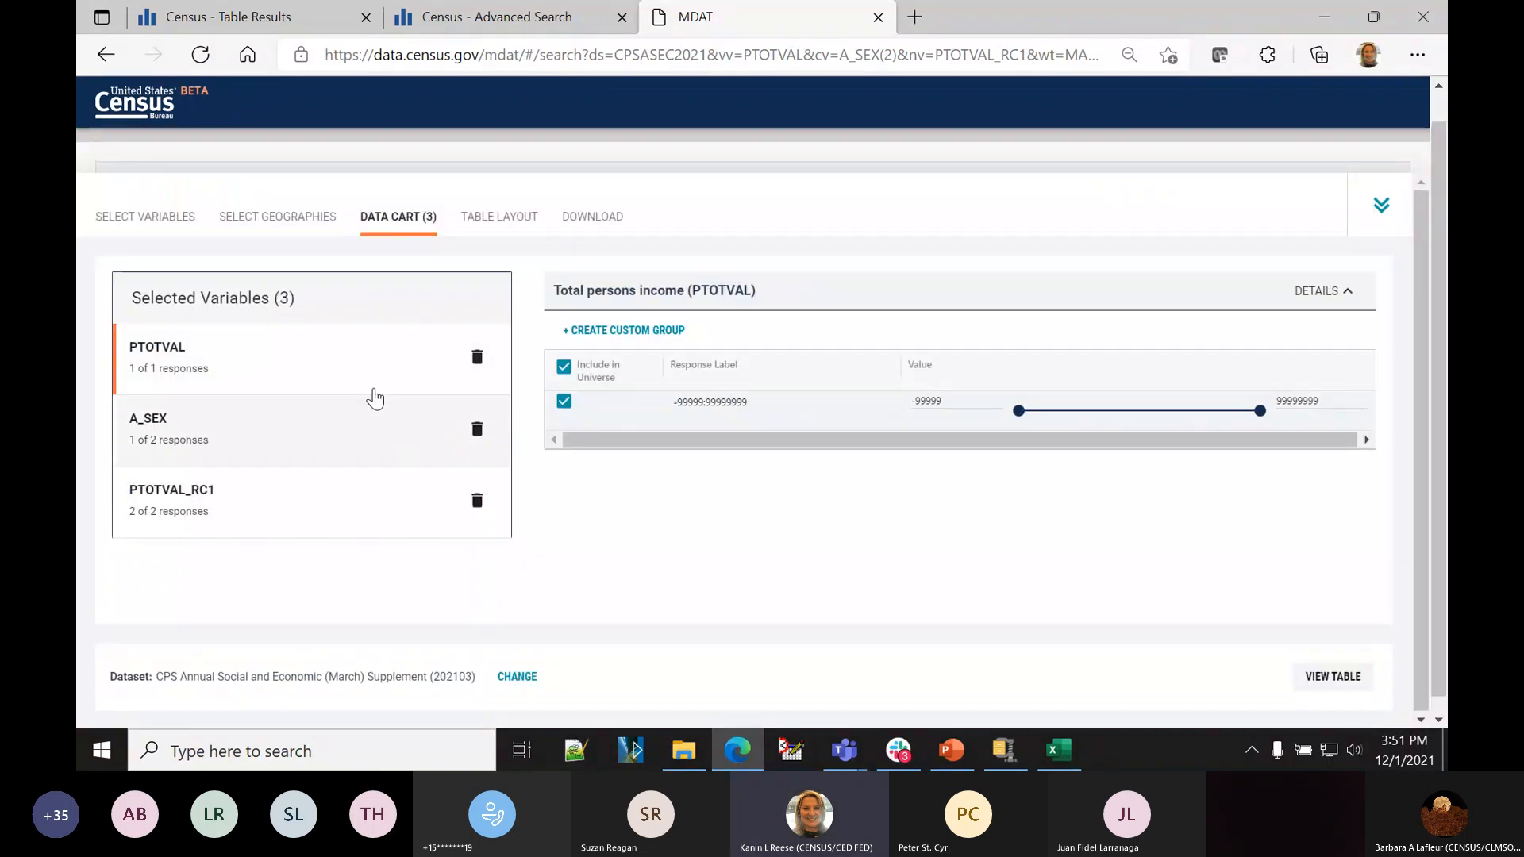
left_click(481, 218)
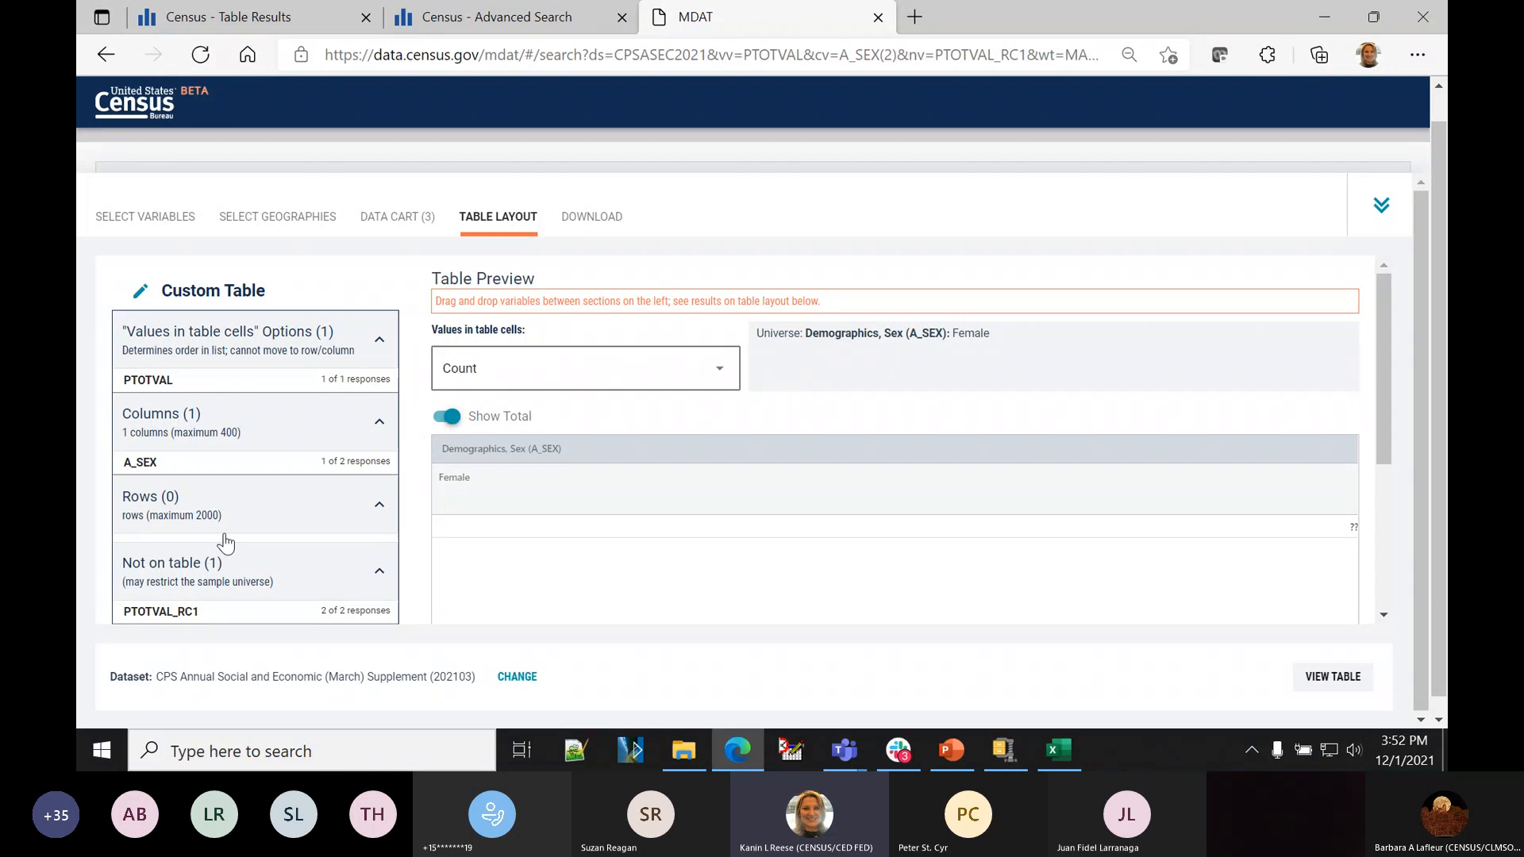
left_click(196, 520)
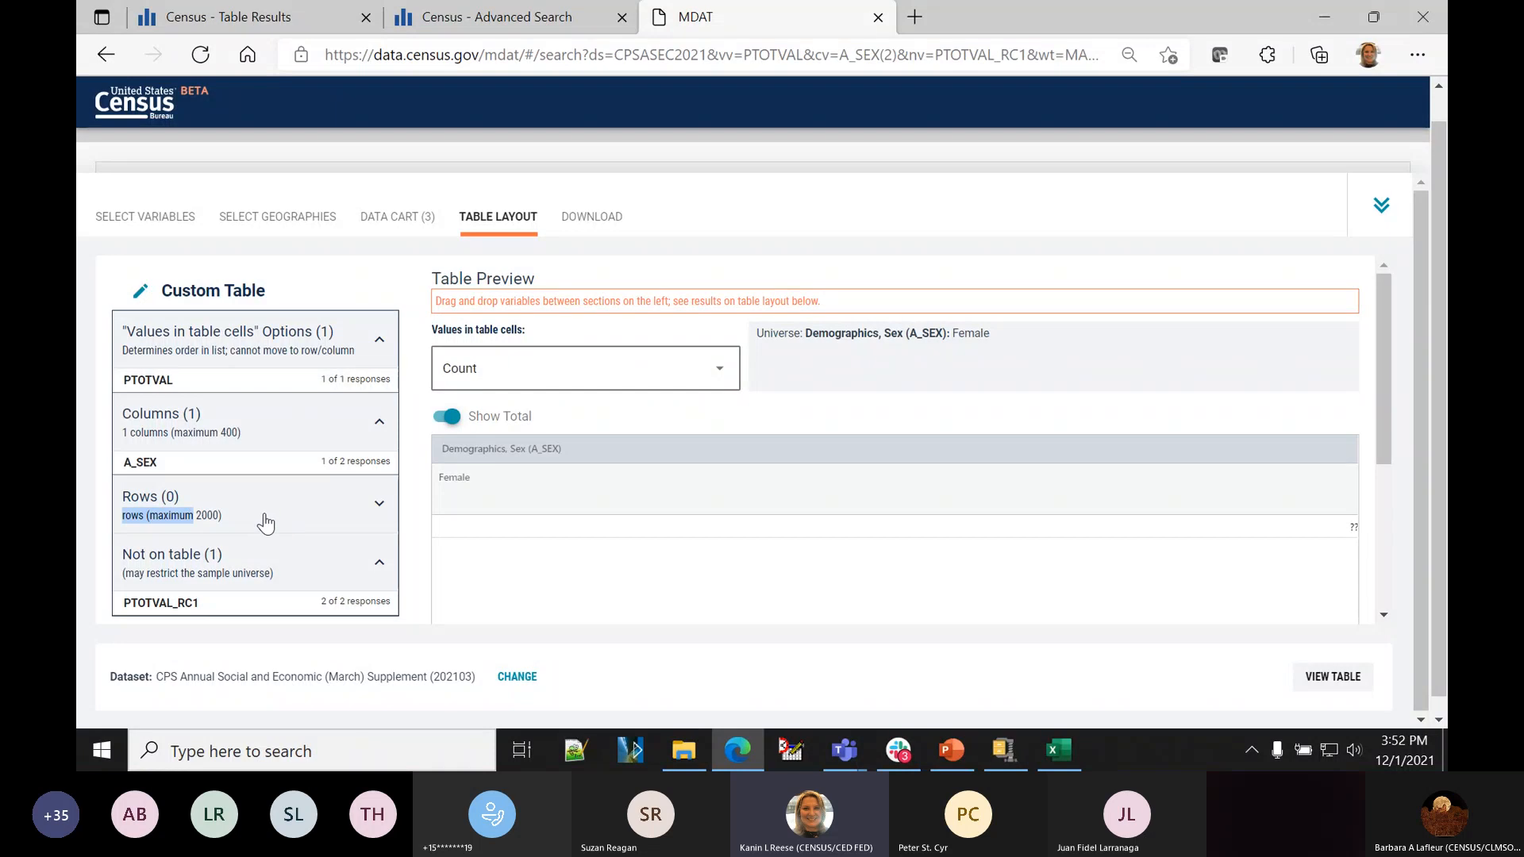
left_click(264, 518)
mouse_move(262, 506)
left_mouse_down()
mouse_move(261, 434)
mouse_move(231, 505)
mouse_move(237, 553)
mouse_move(248, 505)
left_mouse_up()
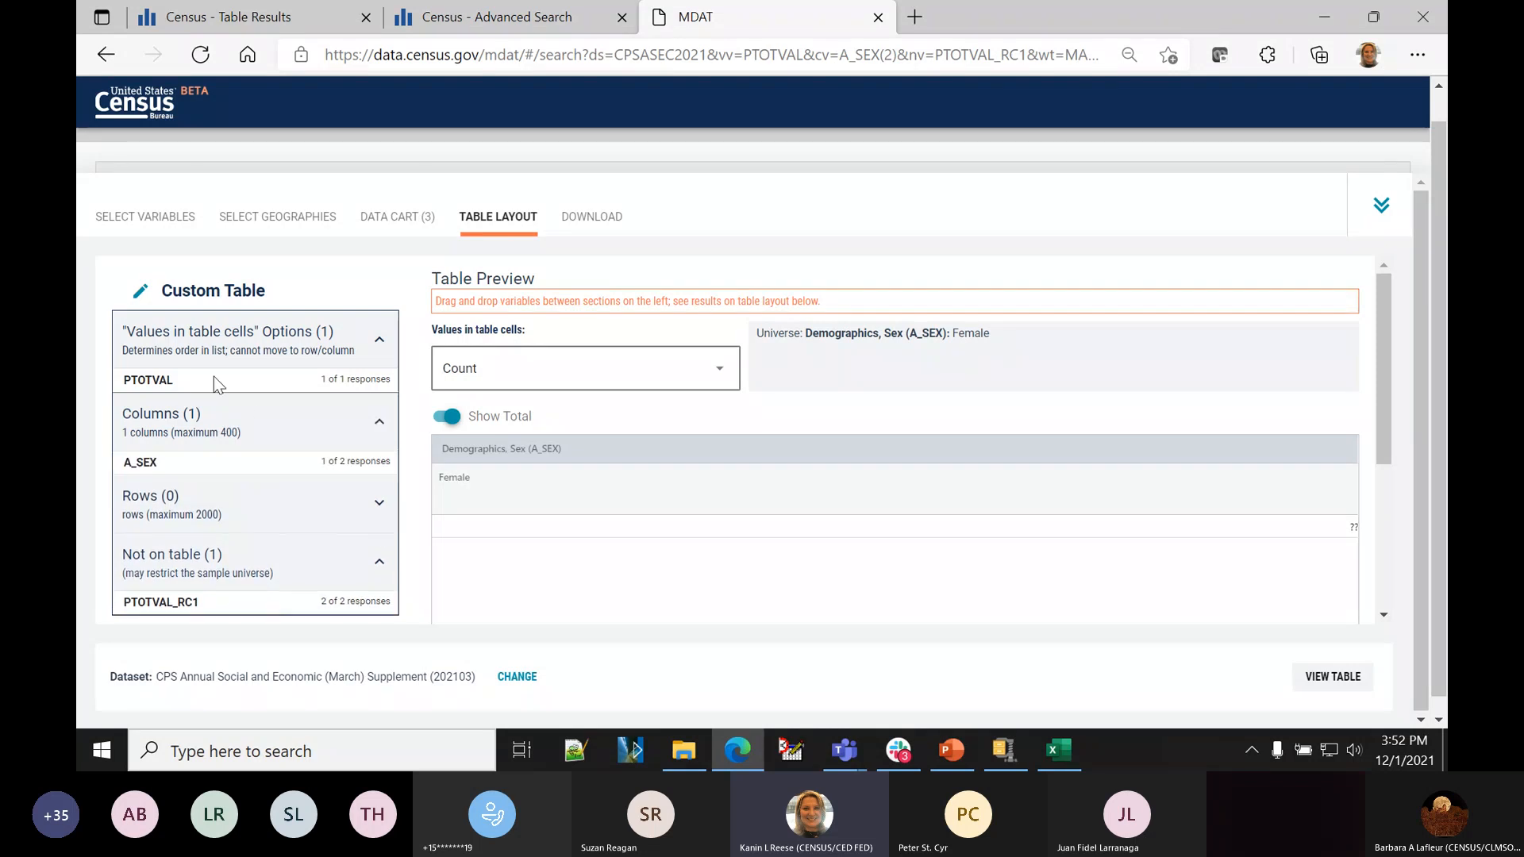
left_click_drag(213, 379, 212, 478)
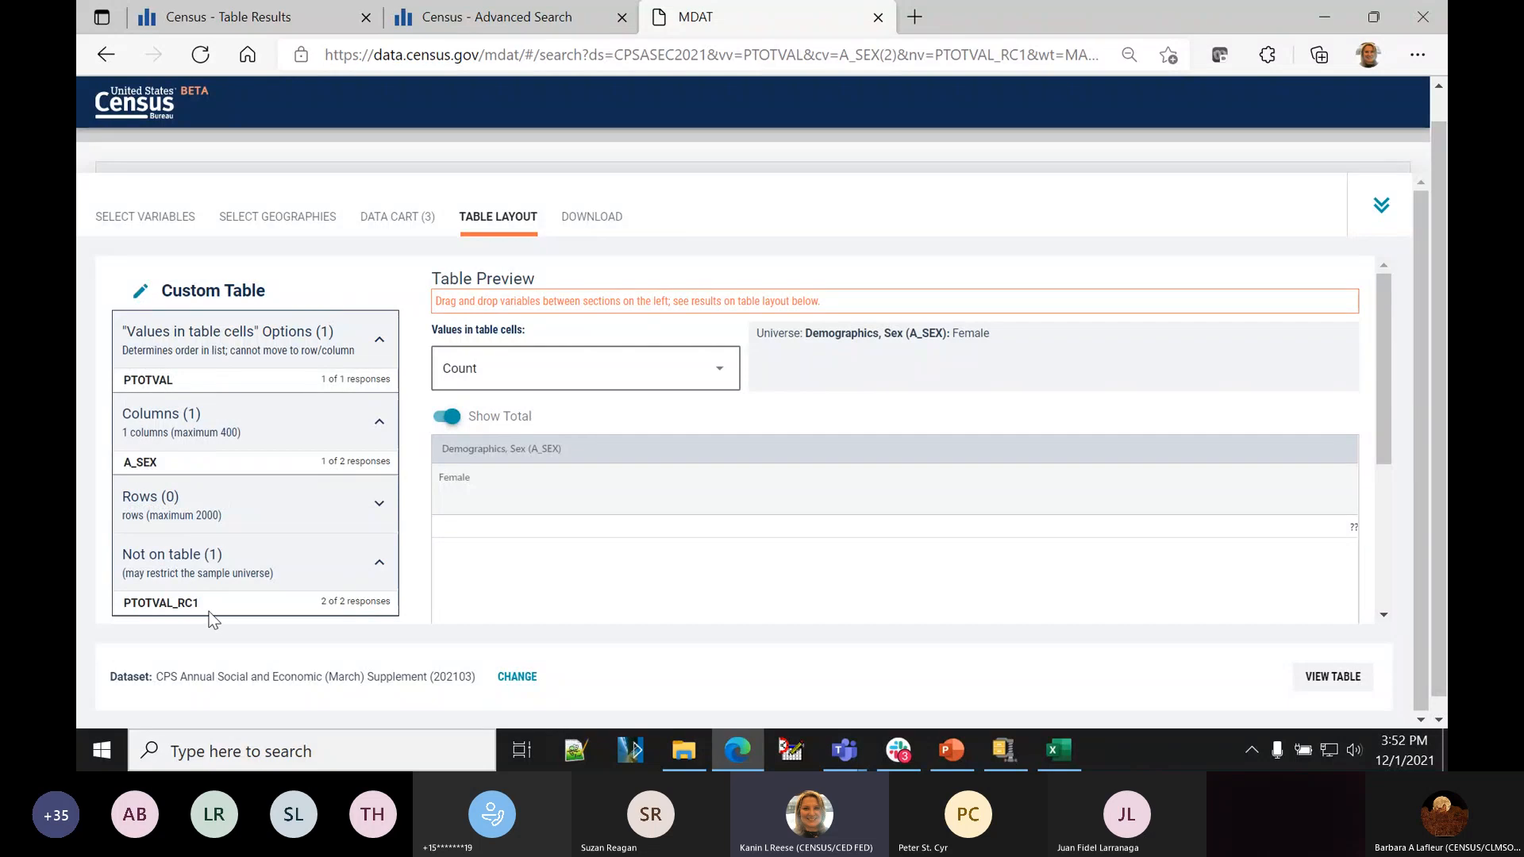
left_click_drag(208, 611, 202, 489)
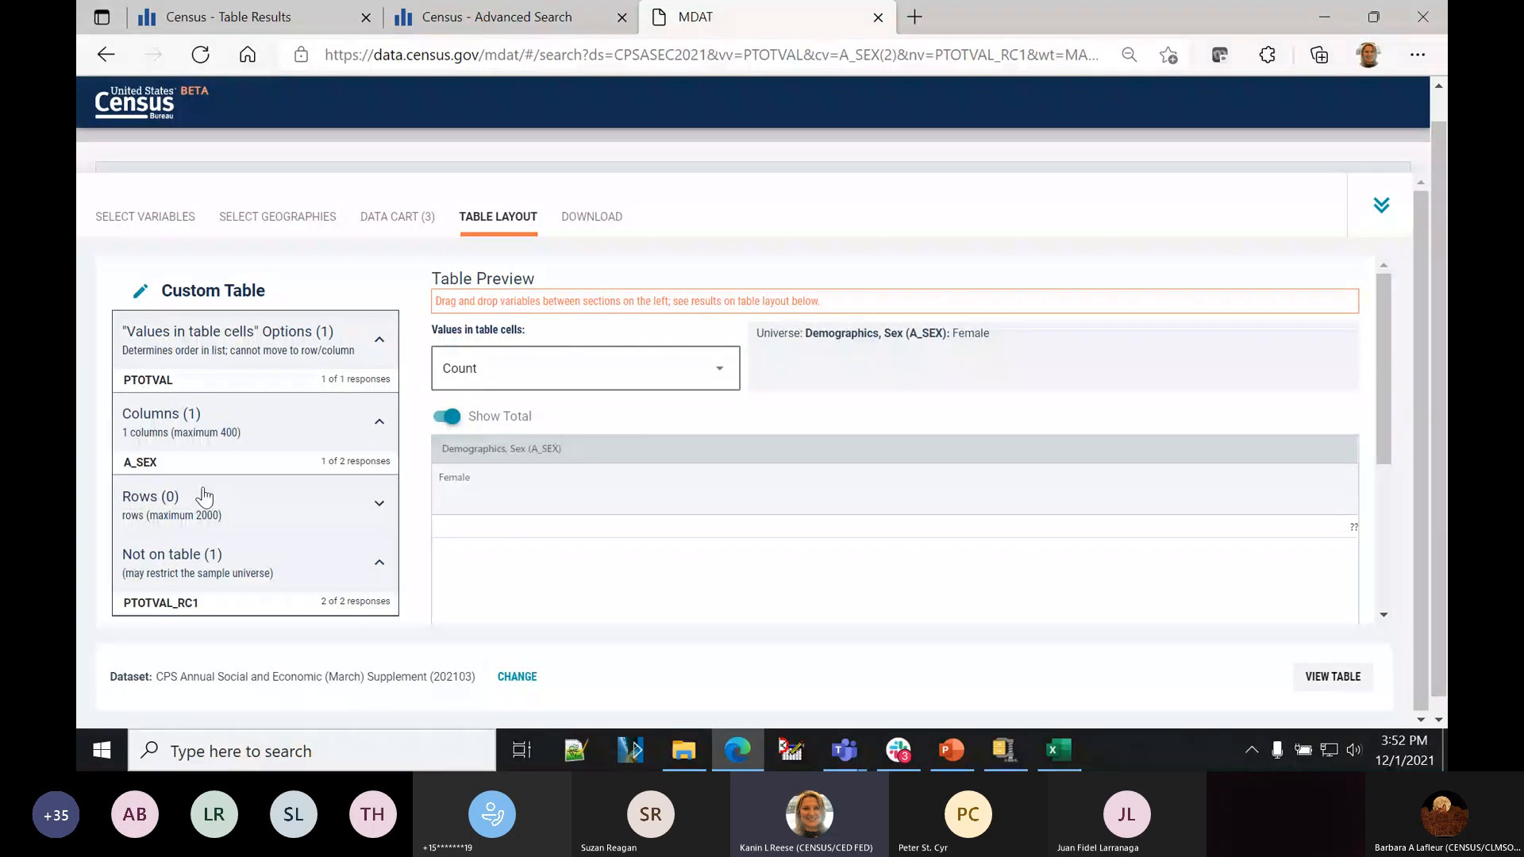
left_click_drag(208, 603, 216, 421)
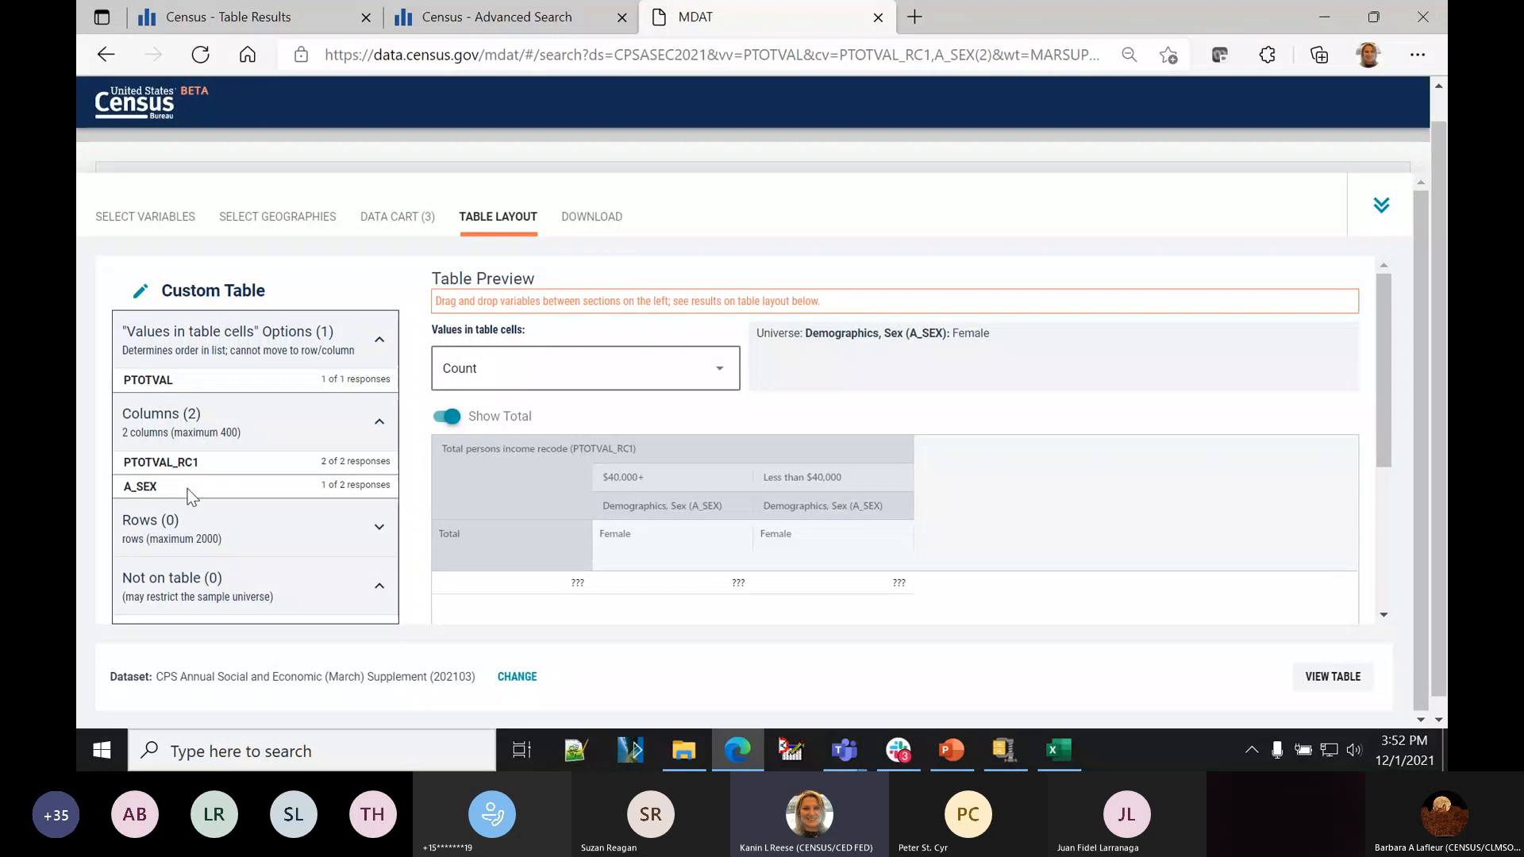
- Move A_SEX from Columns to Not on table and view the updated custom table
left_click_drag(185, 470, 178, 405)
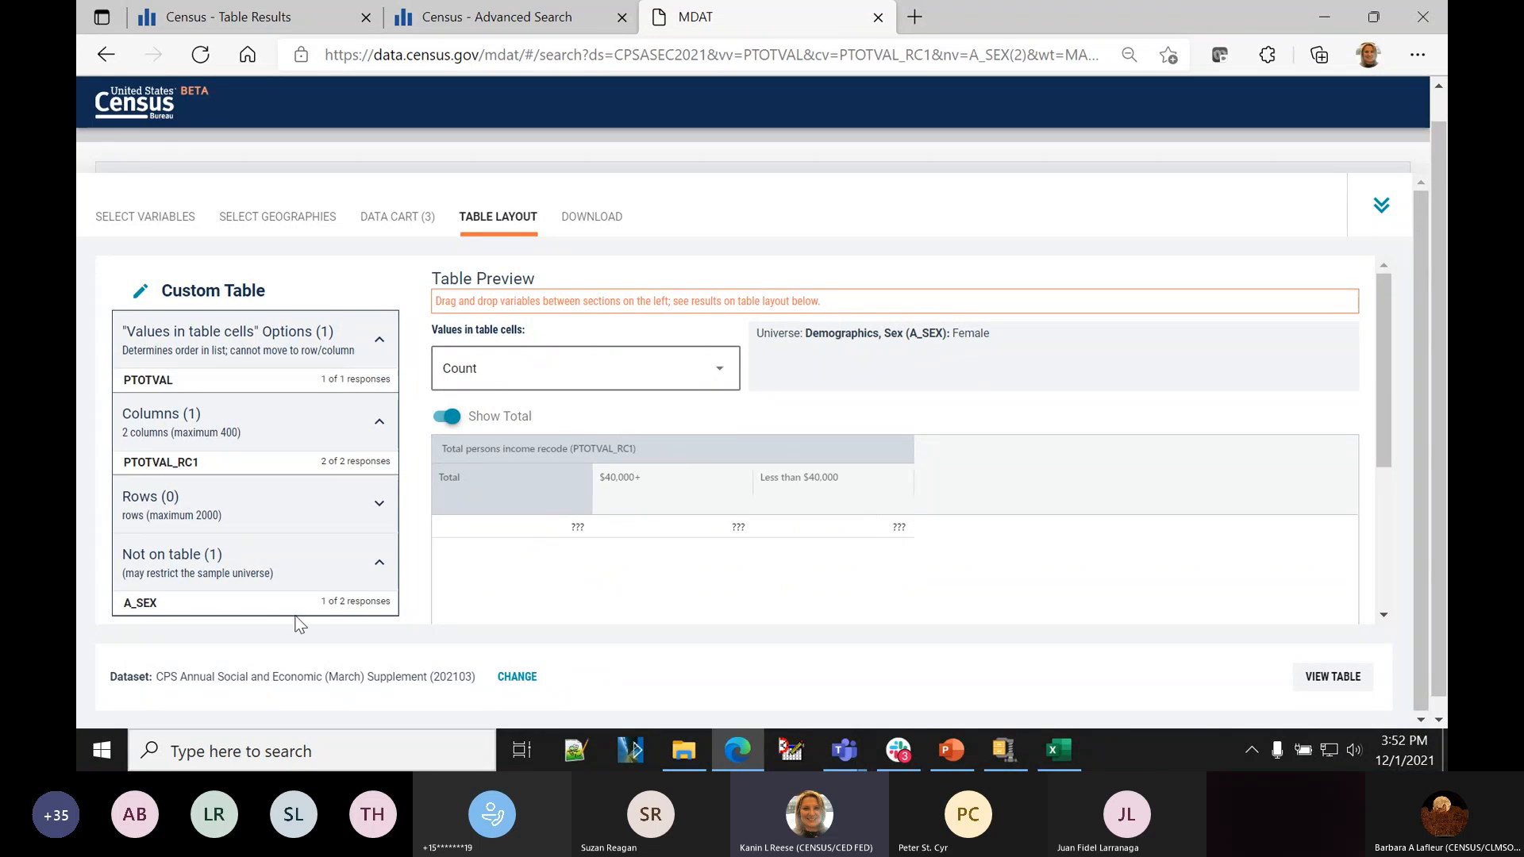
left_click(1324, 677)
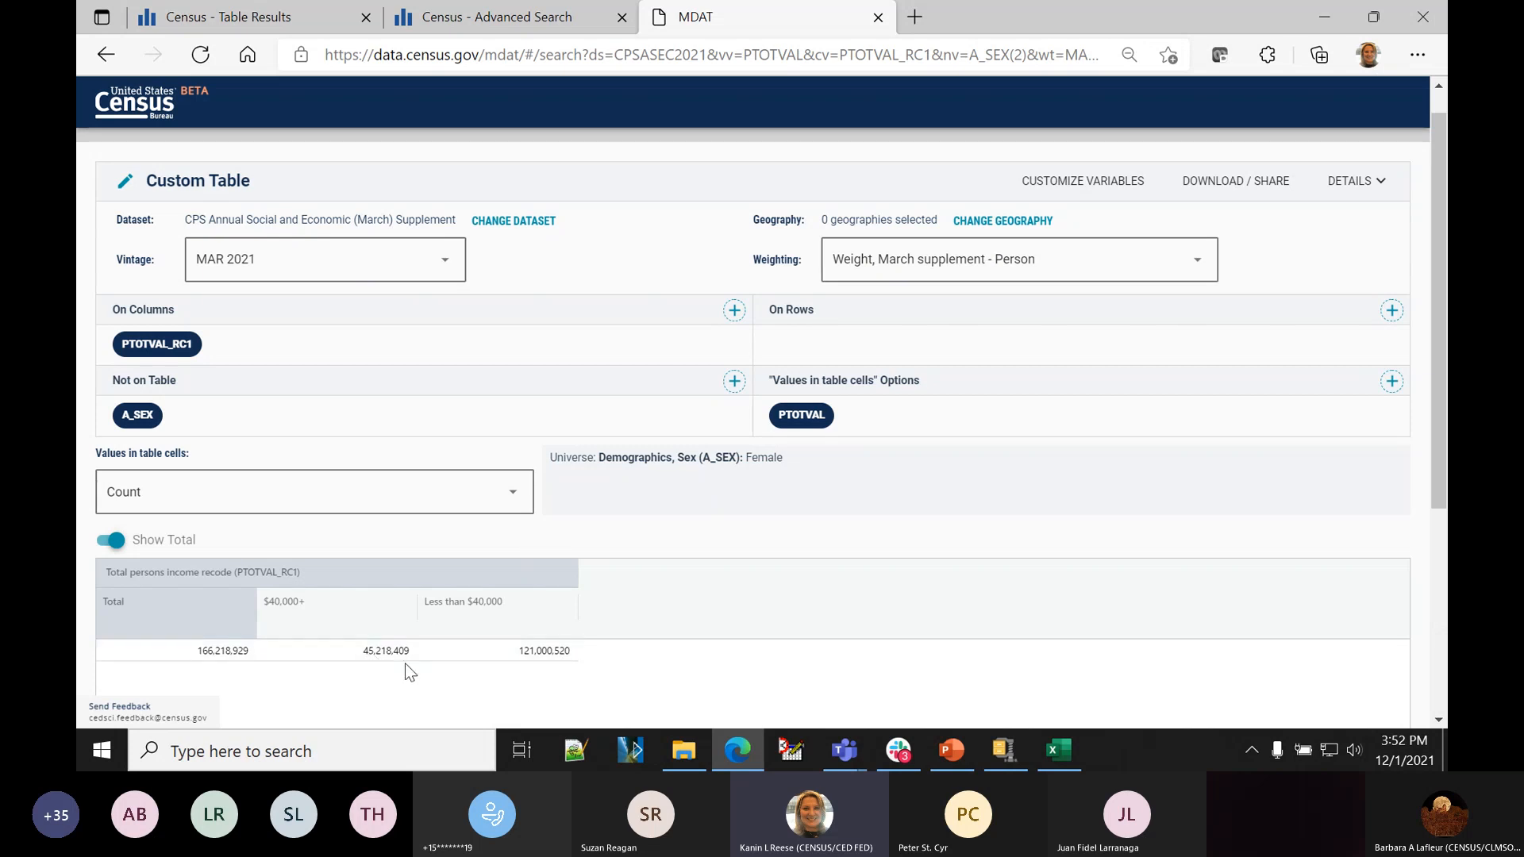
scroll(826, 626, "down", 1)
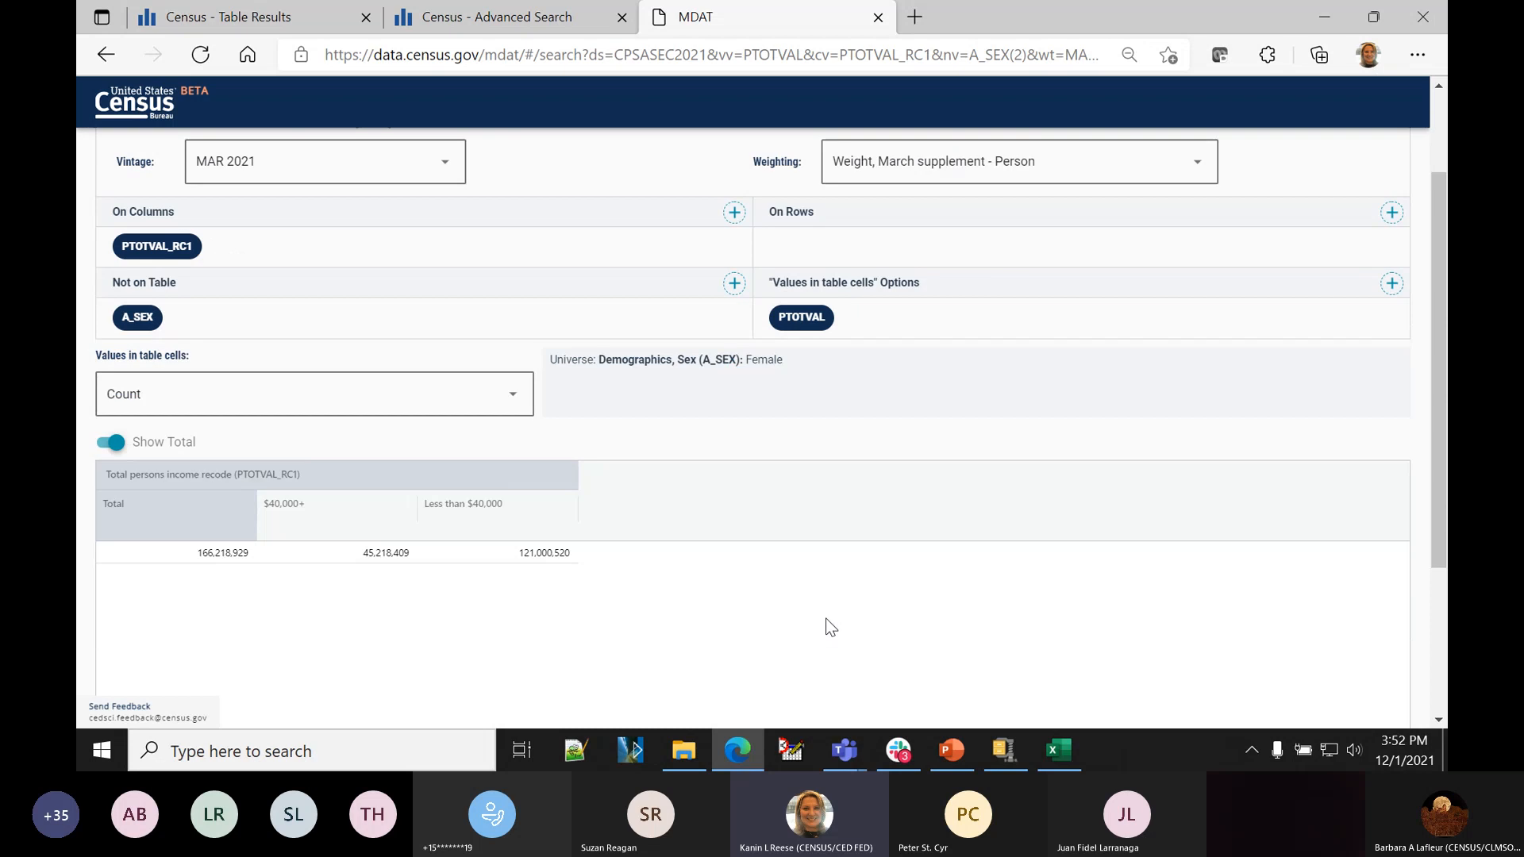
scroll(1089, 561, "up", 2)
- Review the custom table's download and share options, including the raw data extracts, bookmark link and API queries
left_click(1222, 225)
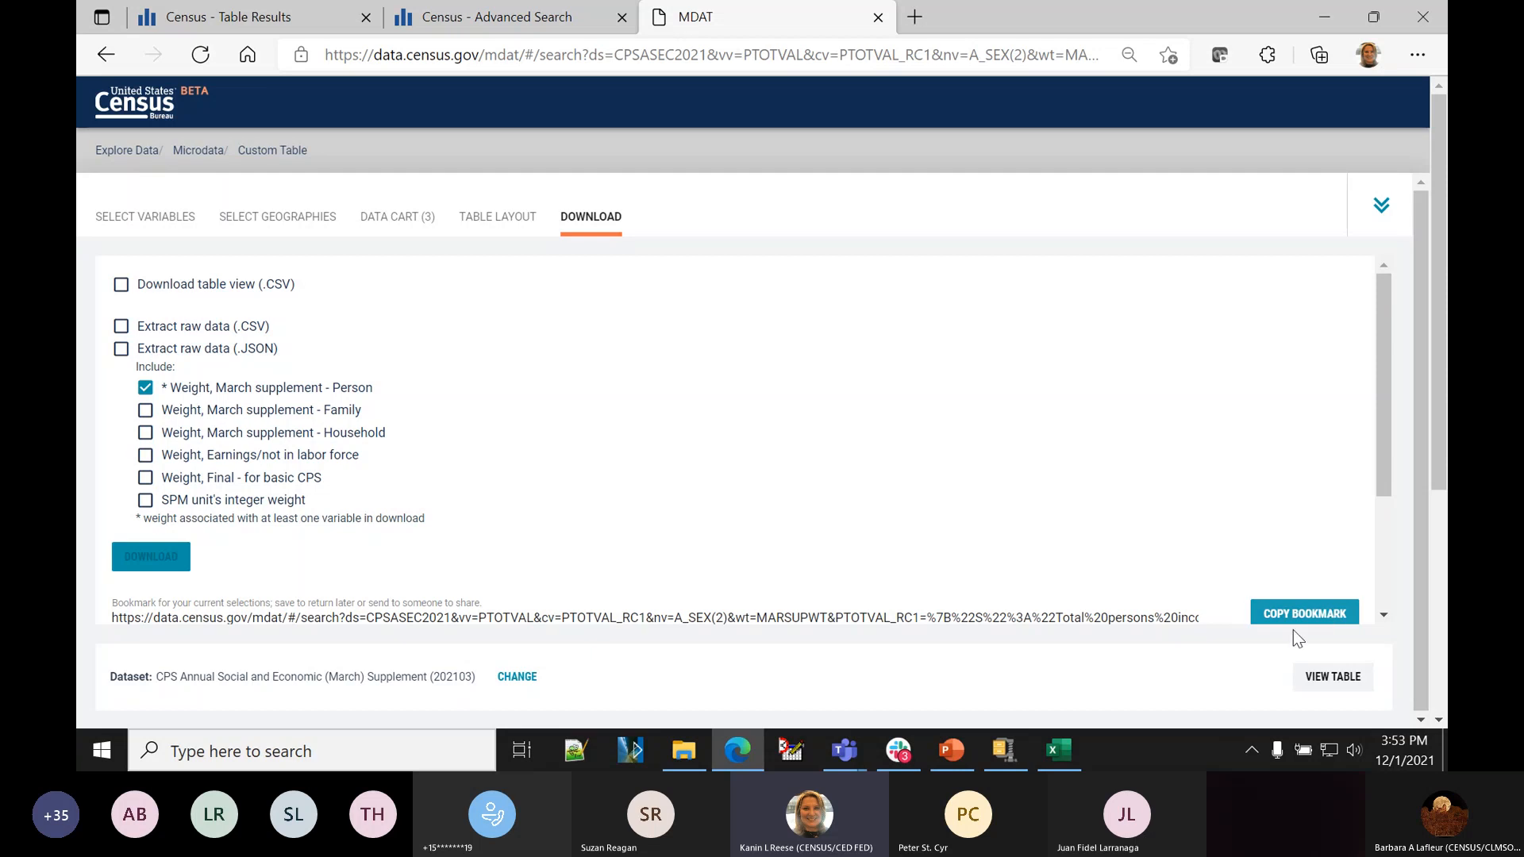
scroll(1085, 574, "down", 3)
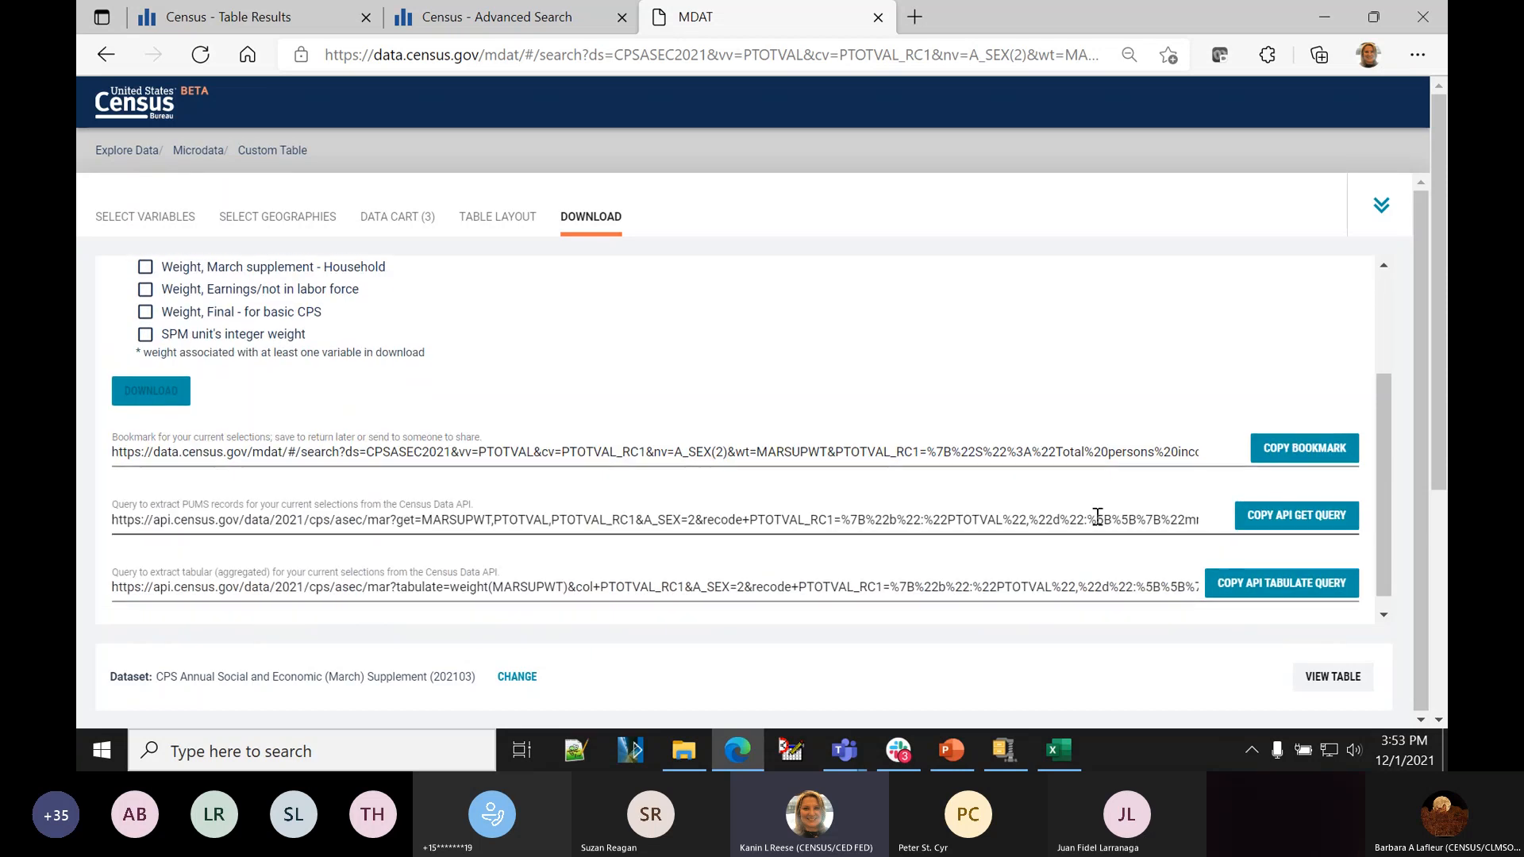
scroll(1113, 567, "up", 3)
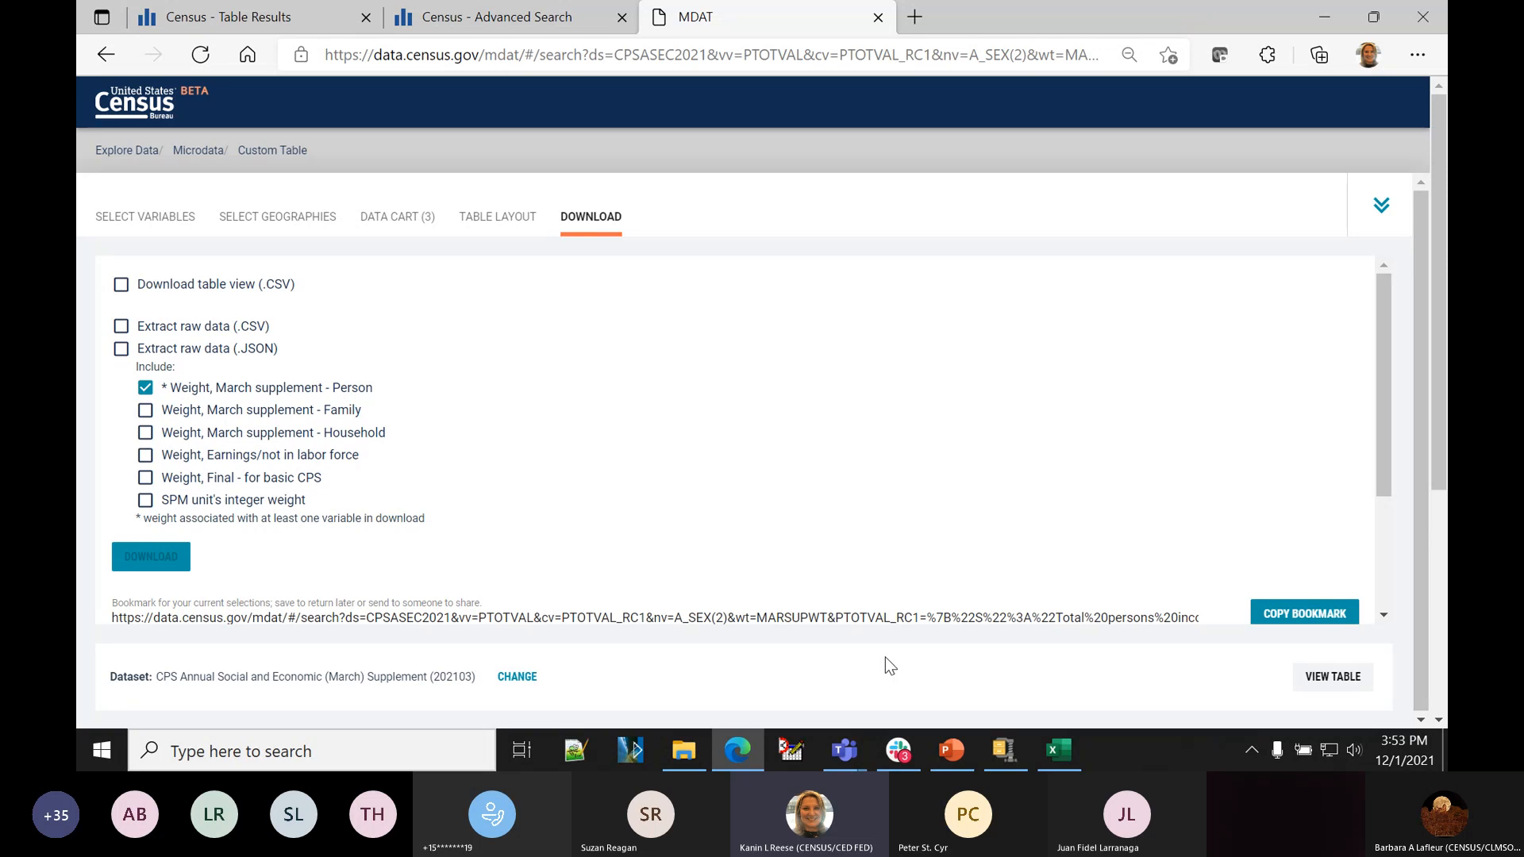
- Close the table's download options and return to the Explore Census Data home page
left_click(1381, 207)
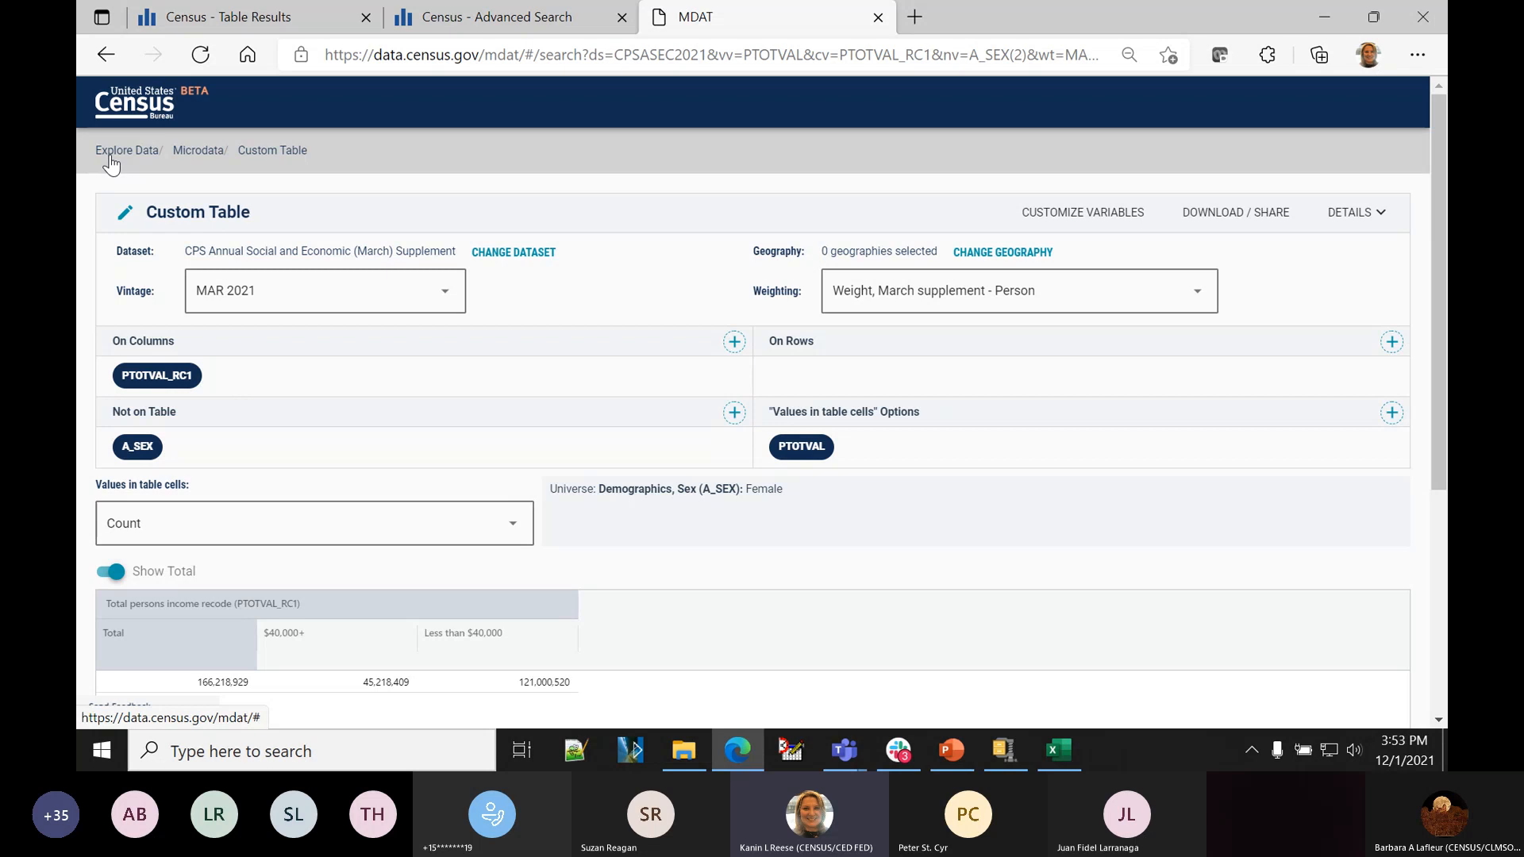
left_click(133, 119)
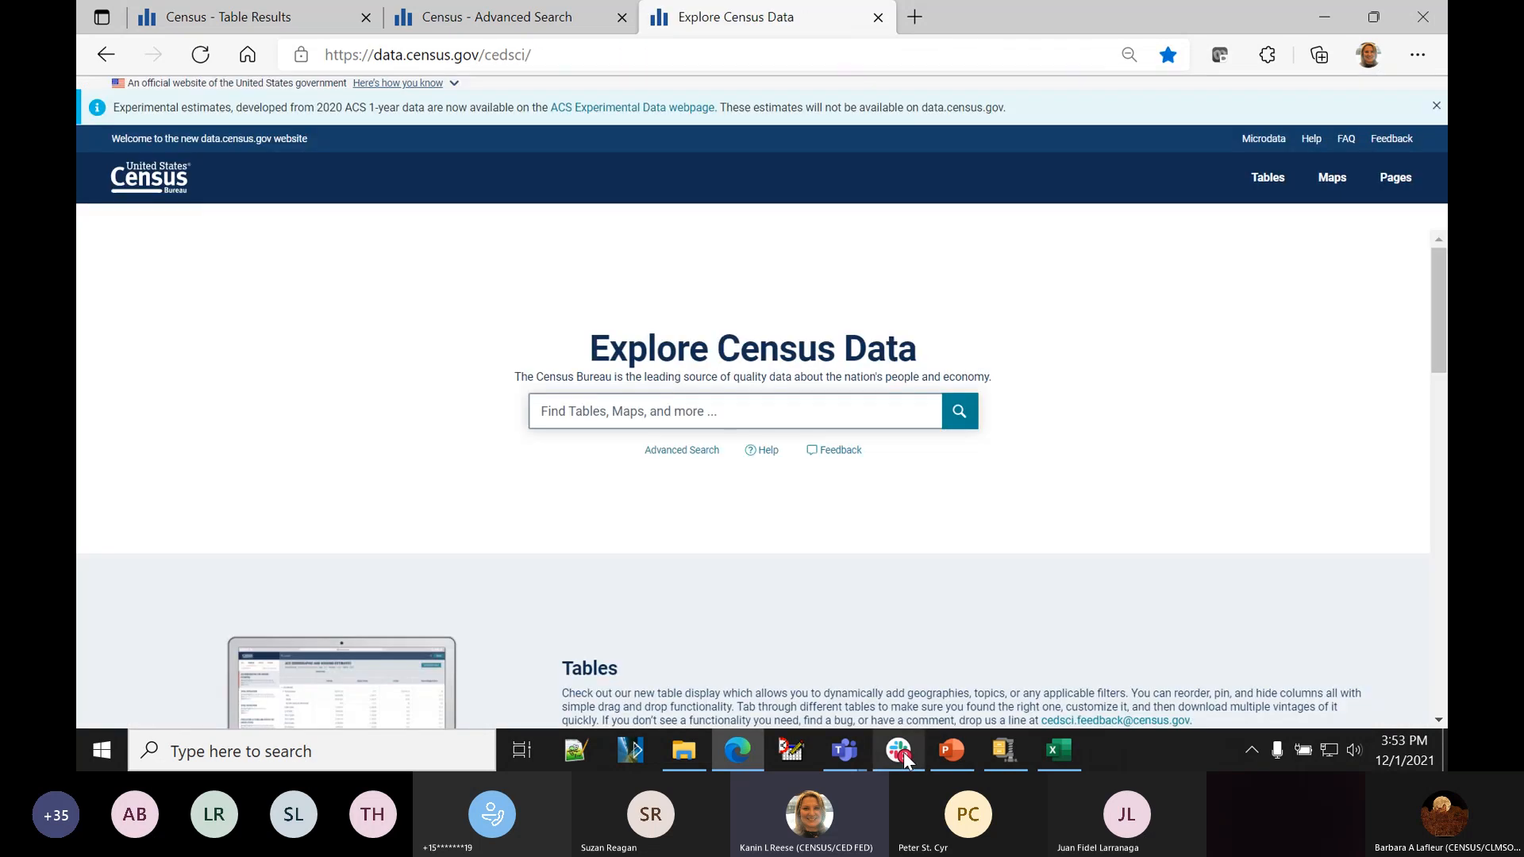
mouse_move(907, 762)
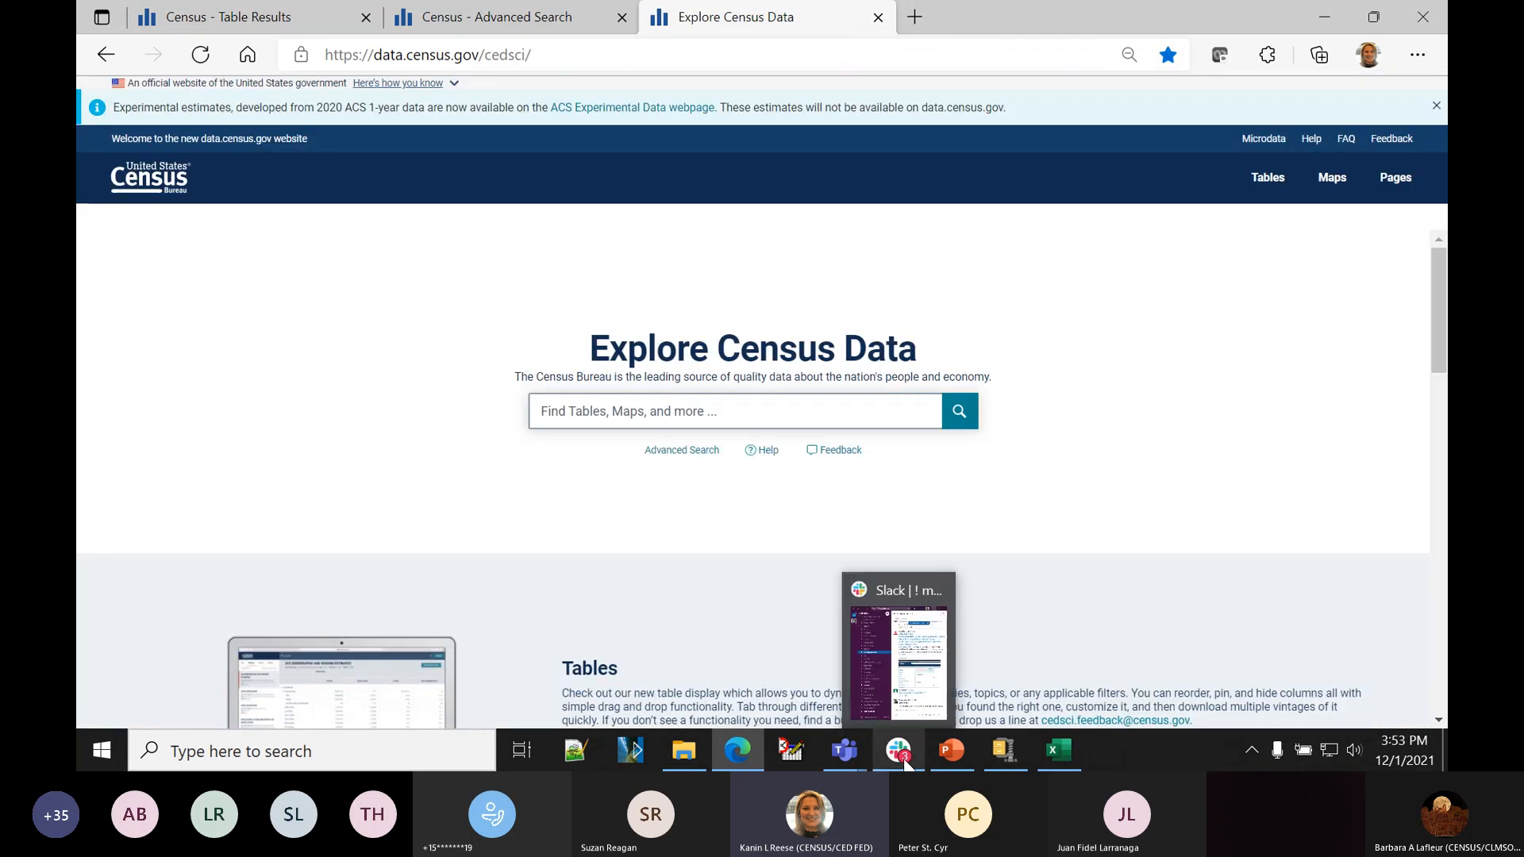
left_click(947, 753)
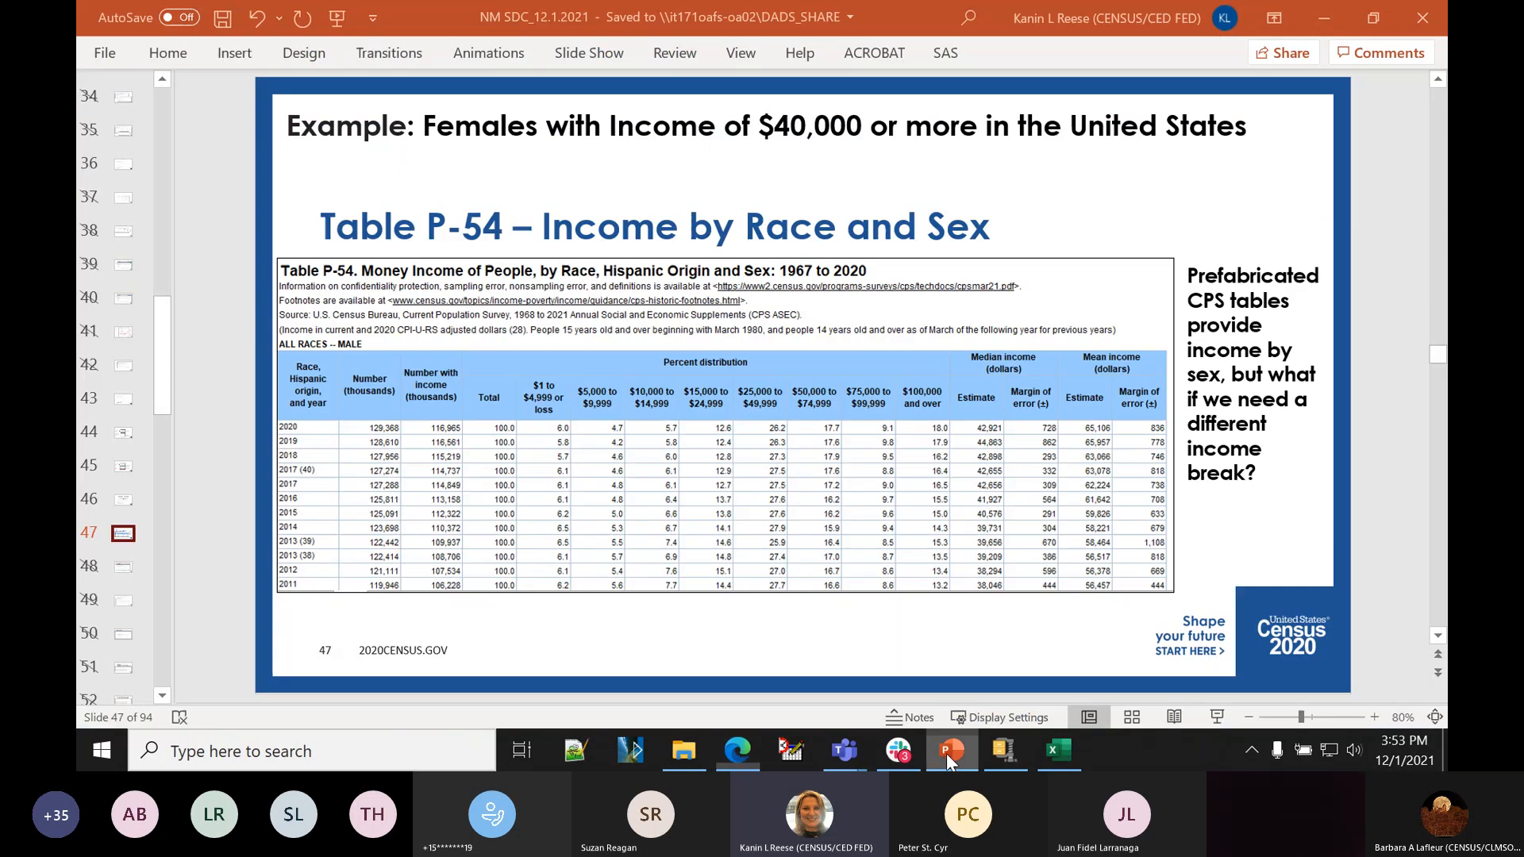
left_click_drag(163, 398, 169, 535)
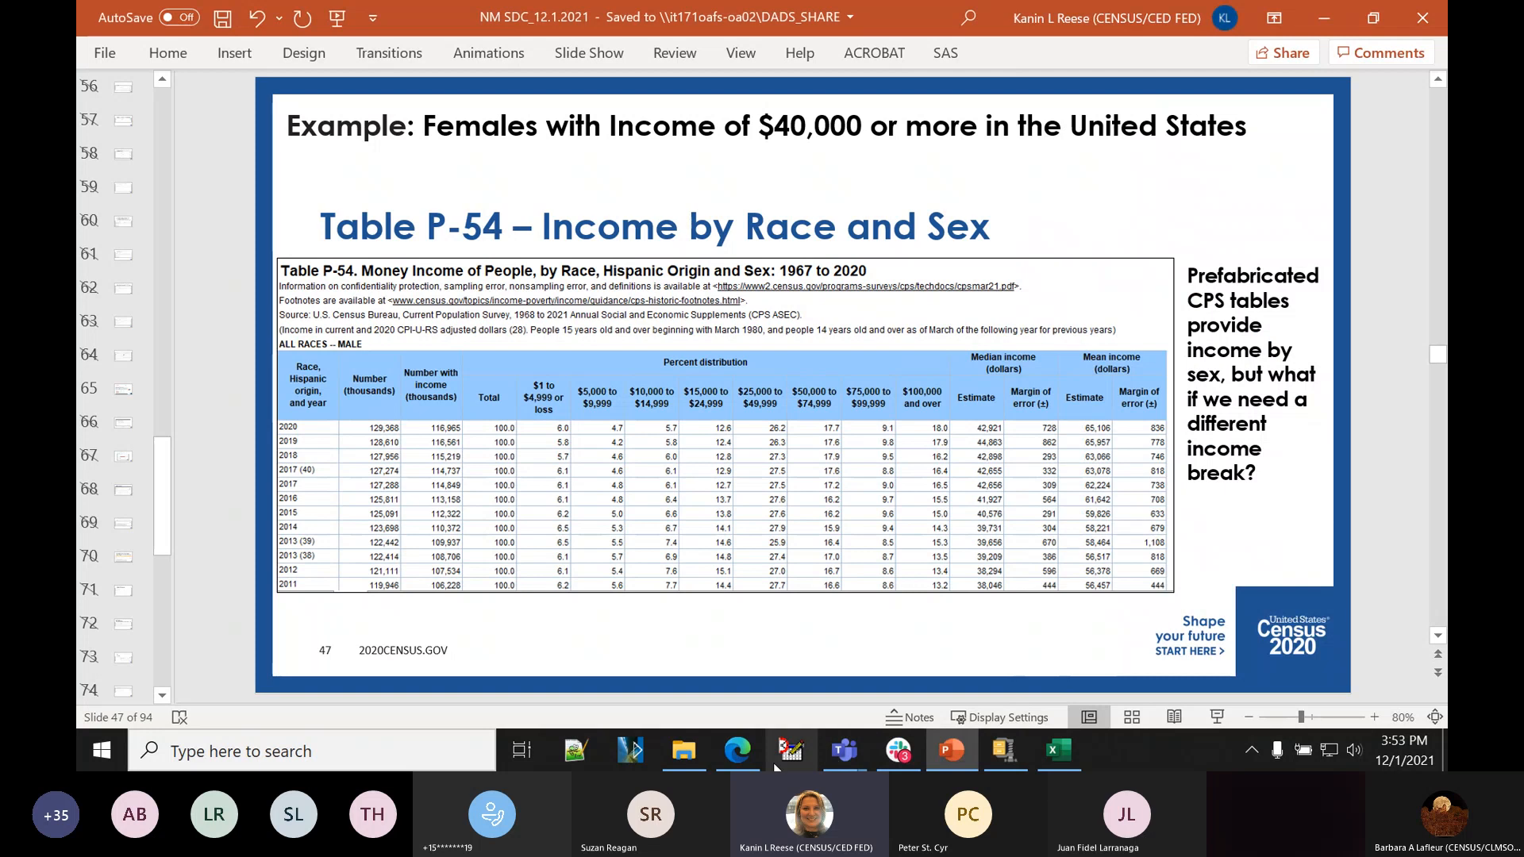
mouse_move(856, 756)
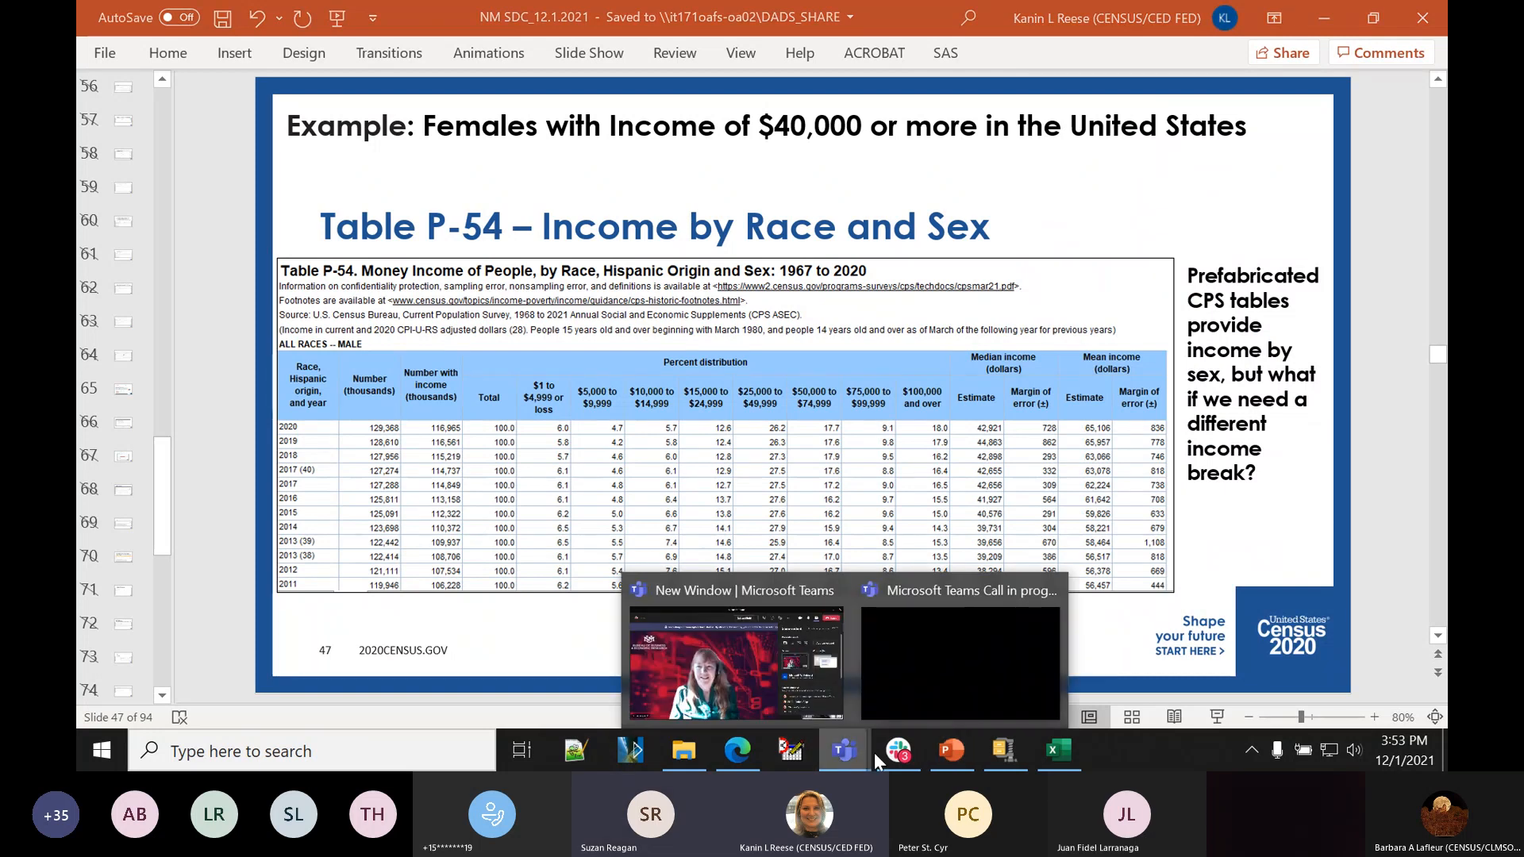
left_click(740, 754)
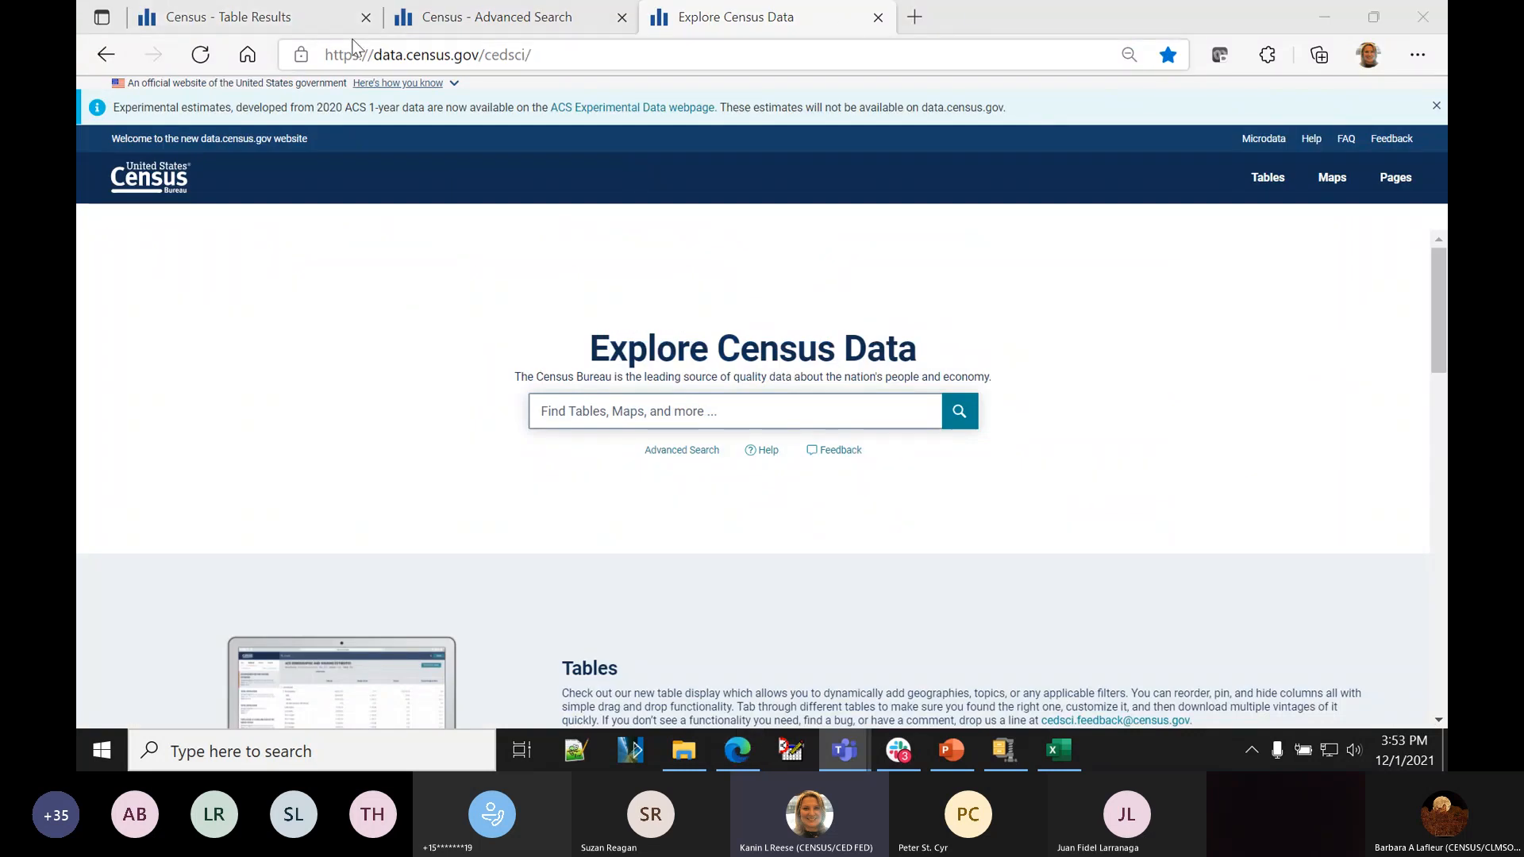
- Return the Table Results and Advanced Search browser tabs to the Explore Census Data home page
left_click(316, 19)
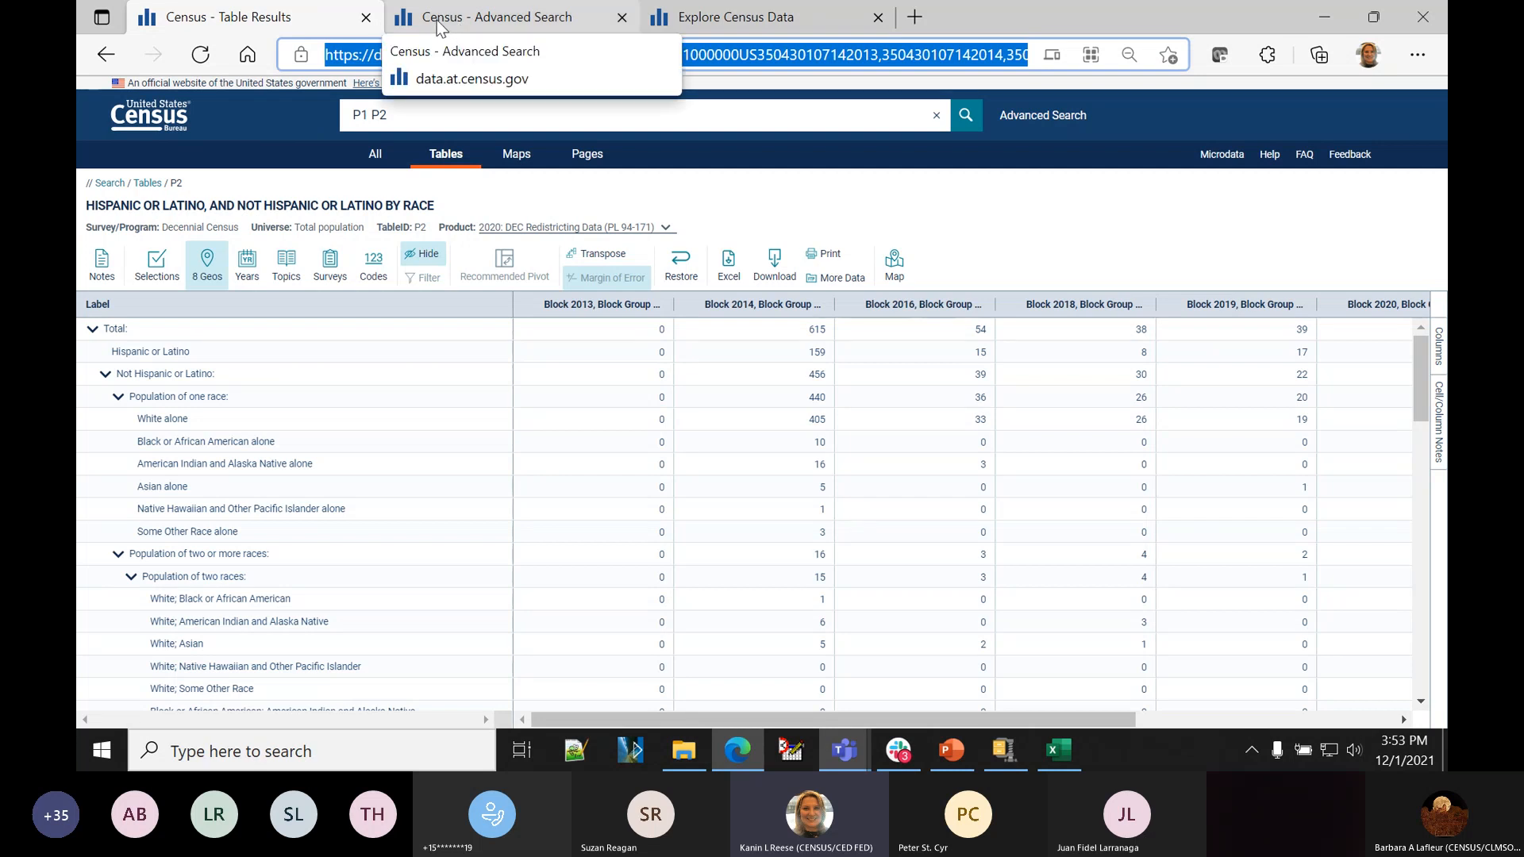
left_click(147, 119)
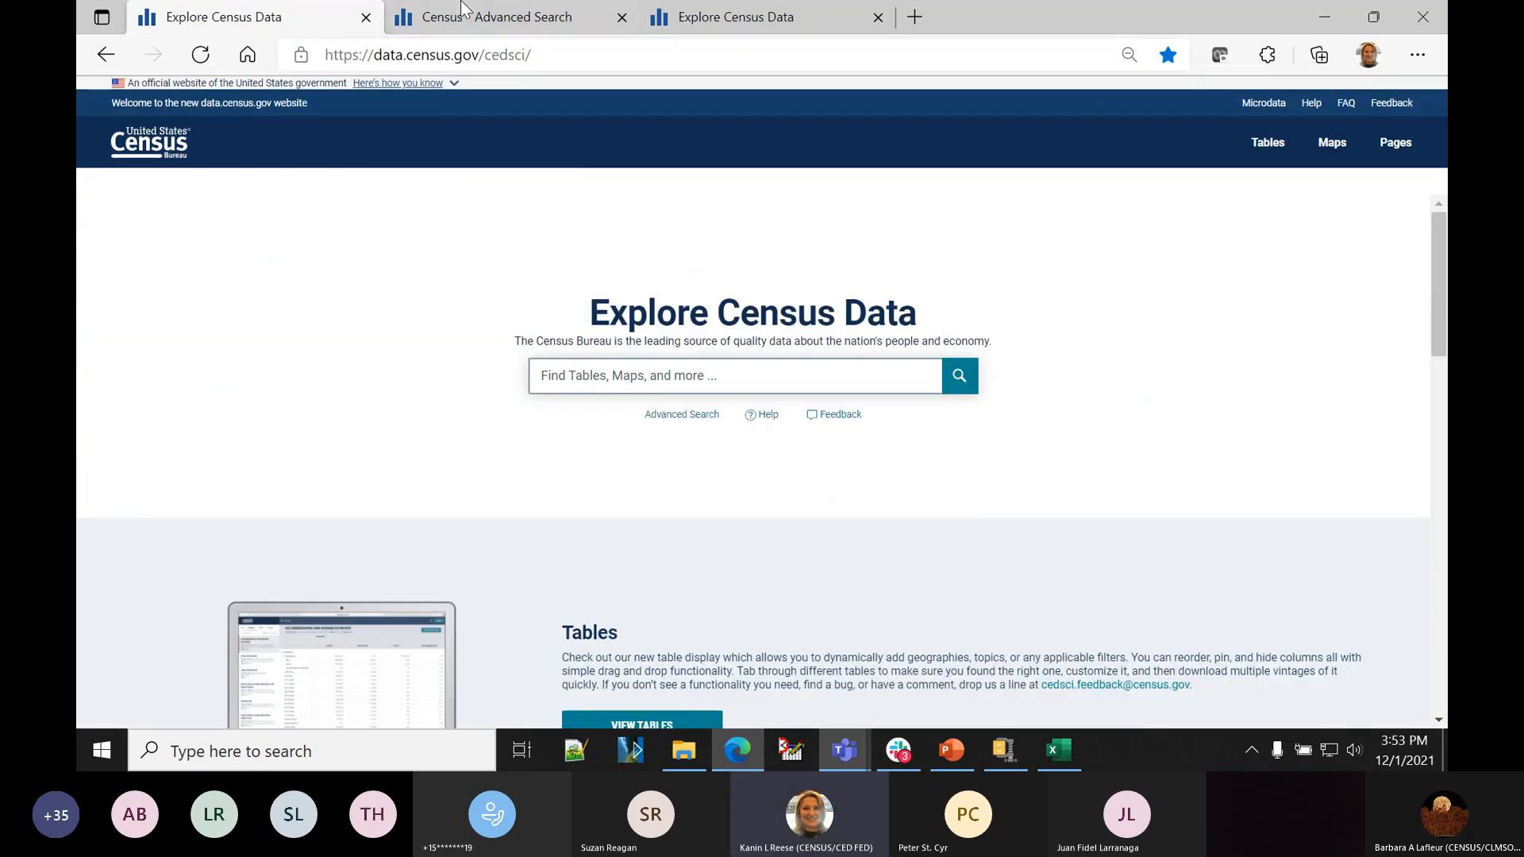
left_click(498, 25)
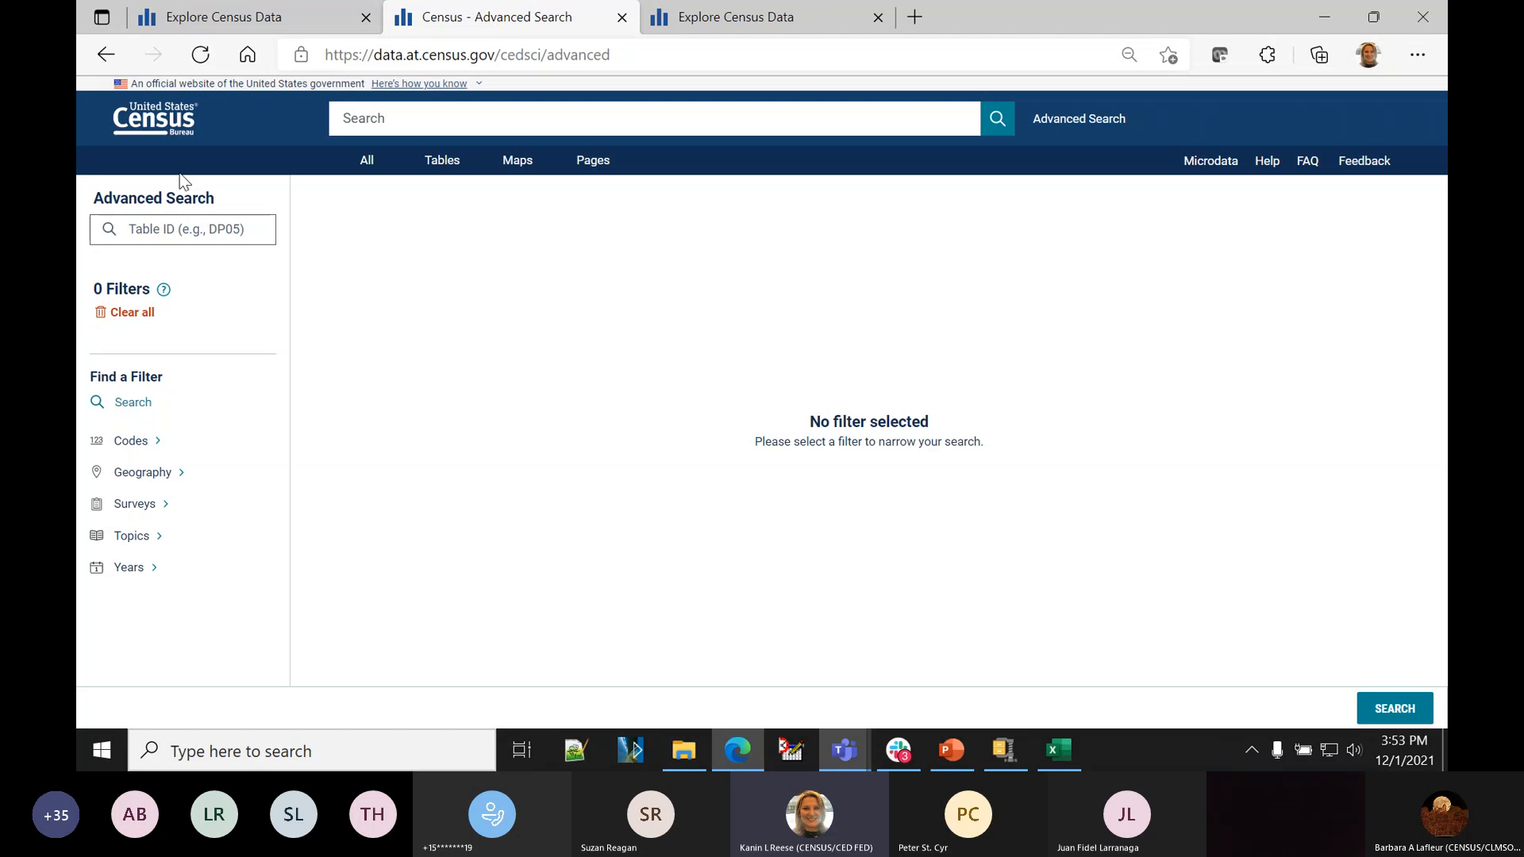
left_click(133, 127)
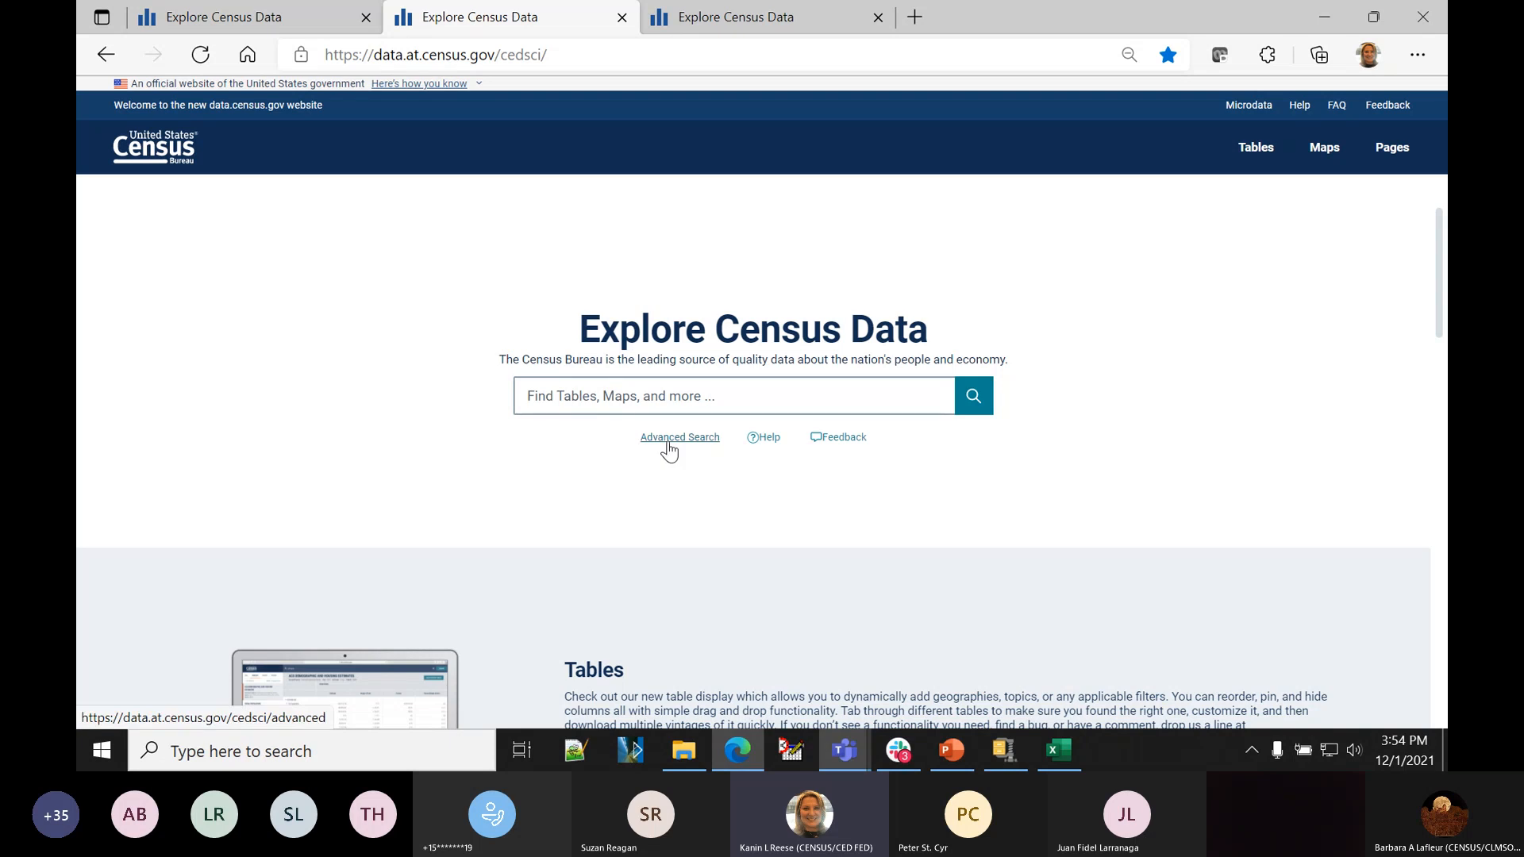
- Search for "Carlsbad, NM", view the Carlsbad city, New Mexico profile and go back to the search results
left_click(544, 403)
type("C")
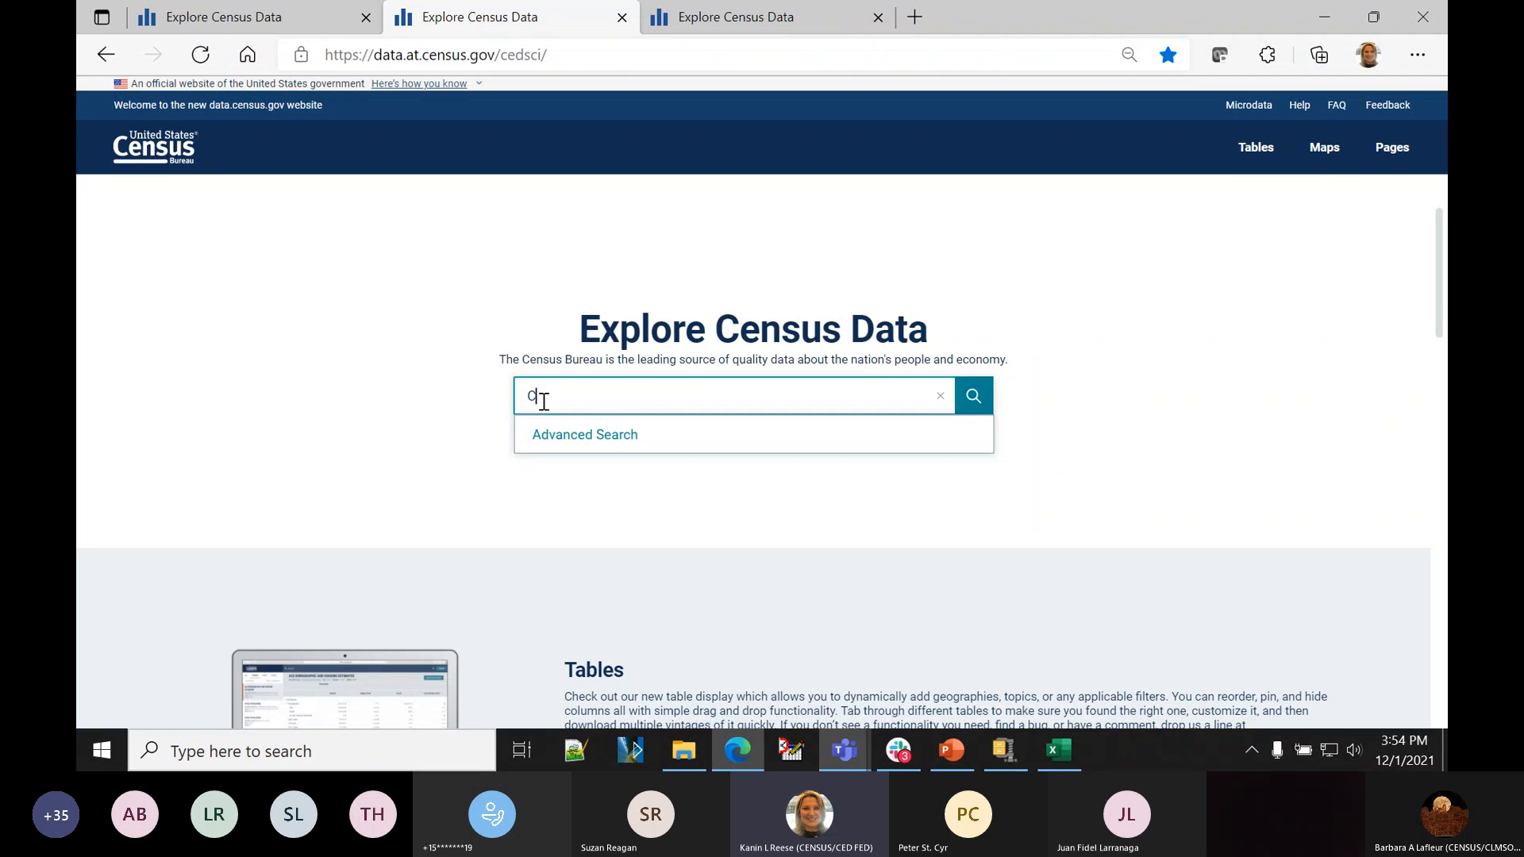
type("arlsba")
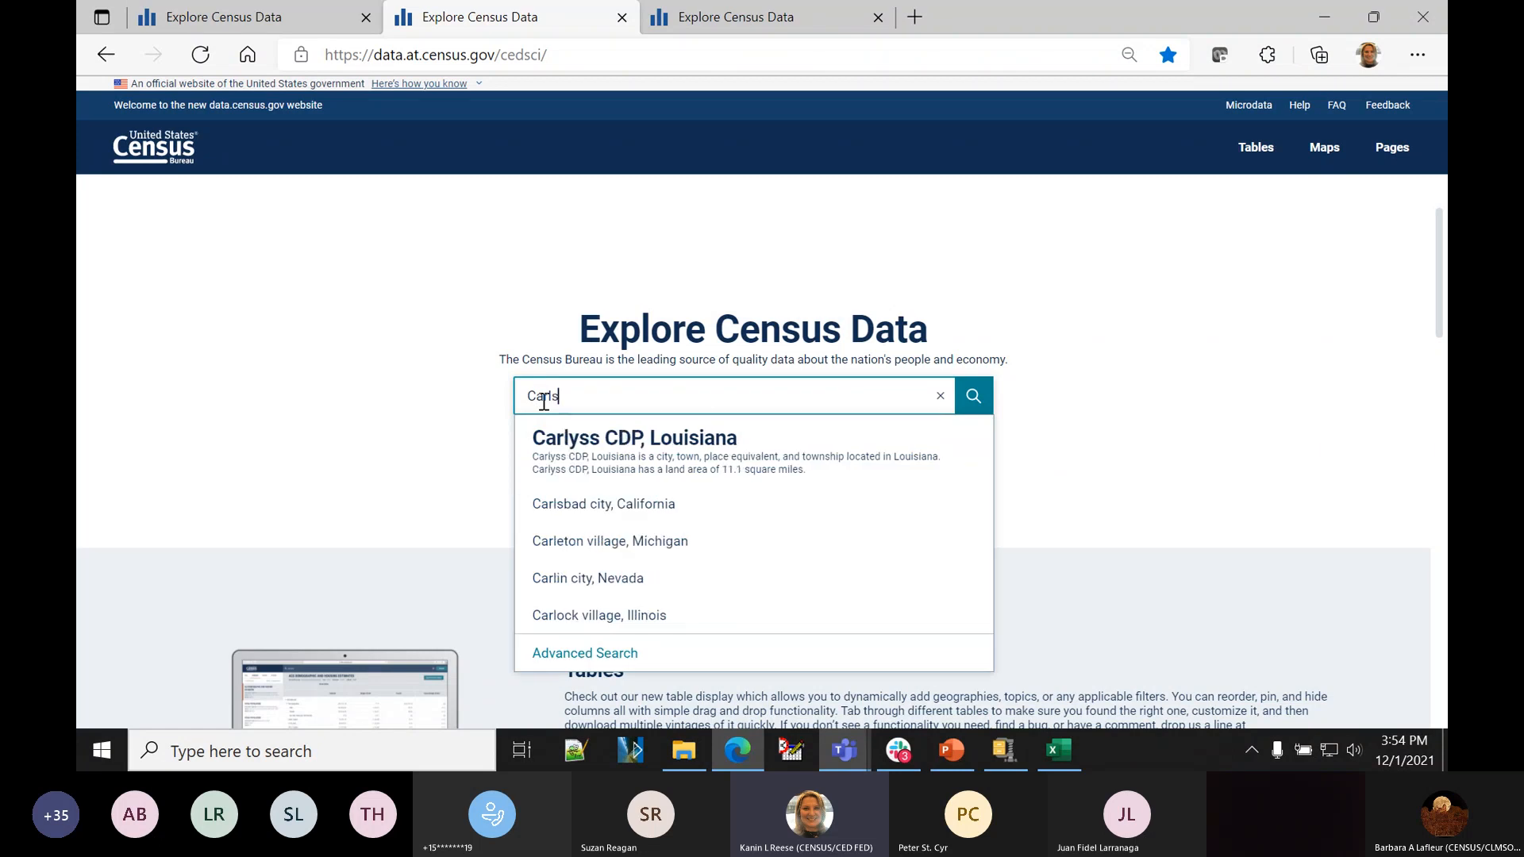
type("d, NM")
key("Return")
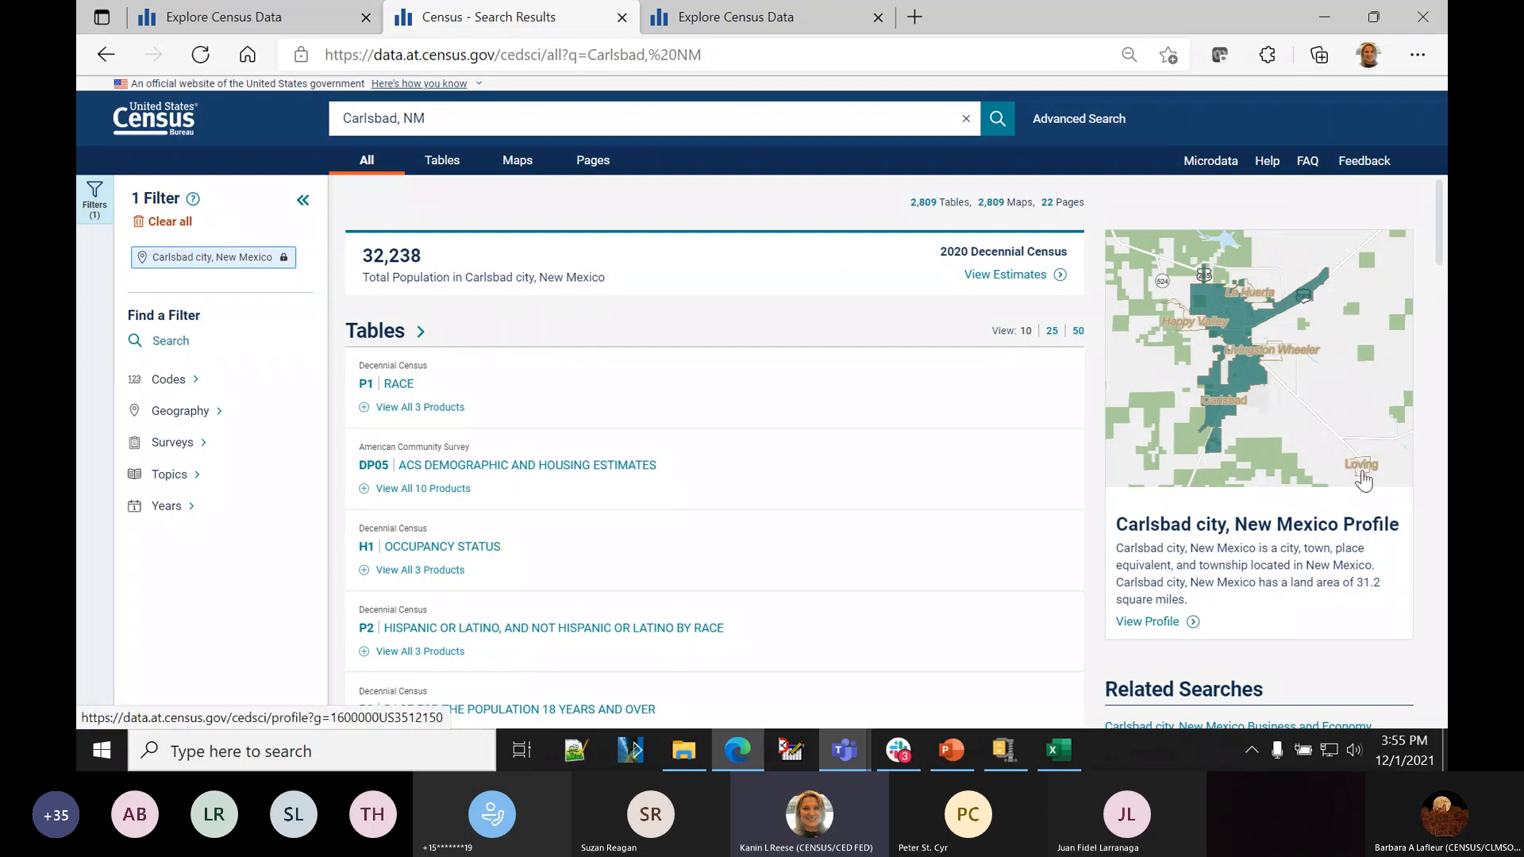
left_click(1246, 470)
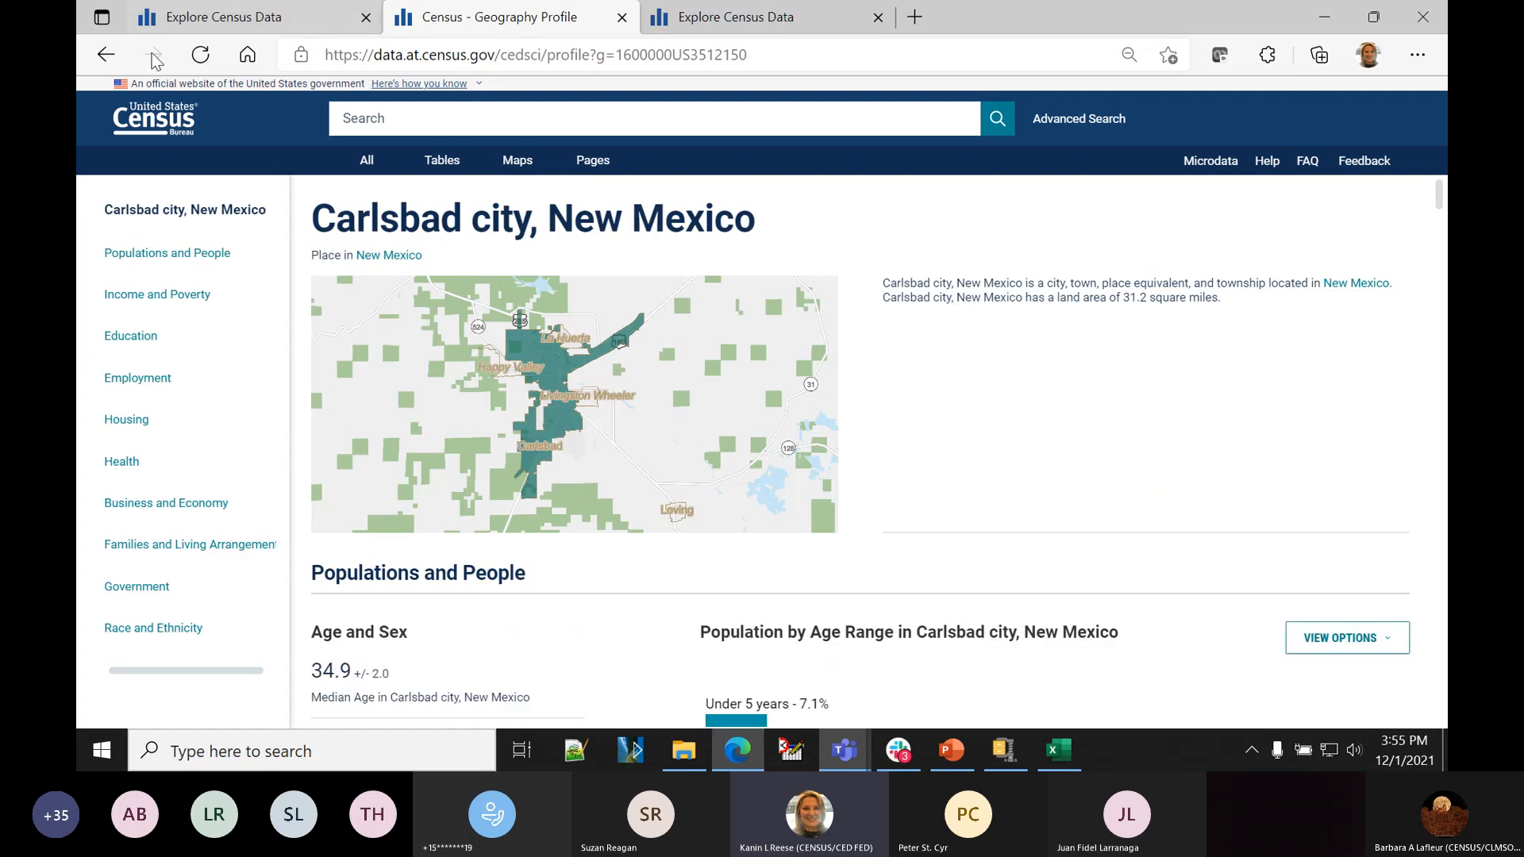
left_click(106, 57)
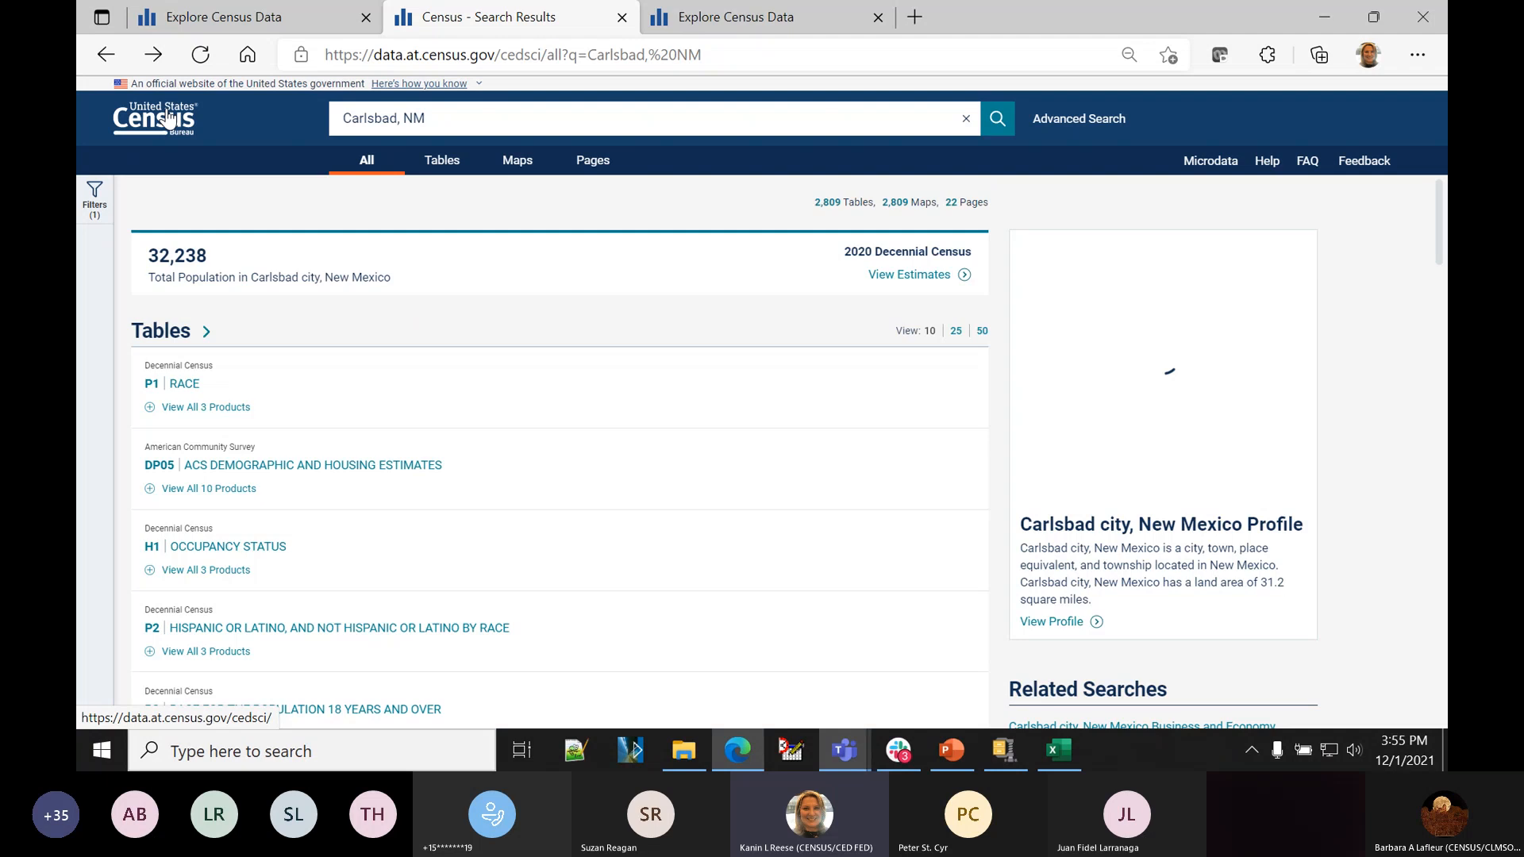
- Add the Poverty topic, found under Income and Poverty, as a filter on the Carlsbad results
left_click(95, 202)
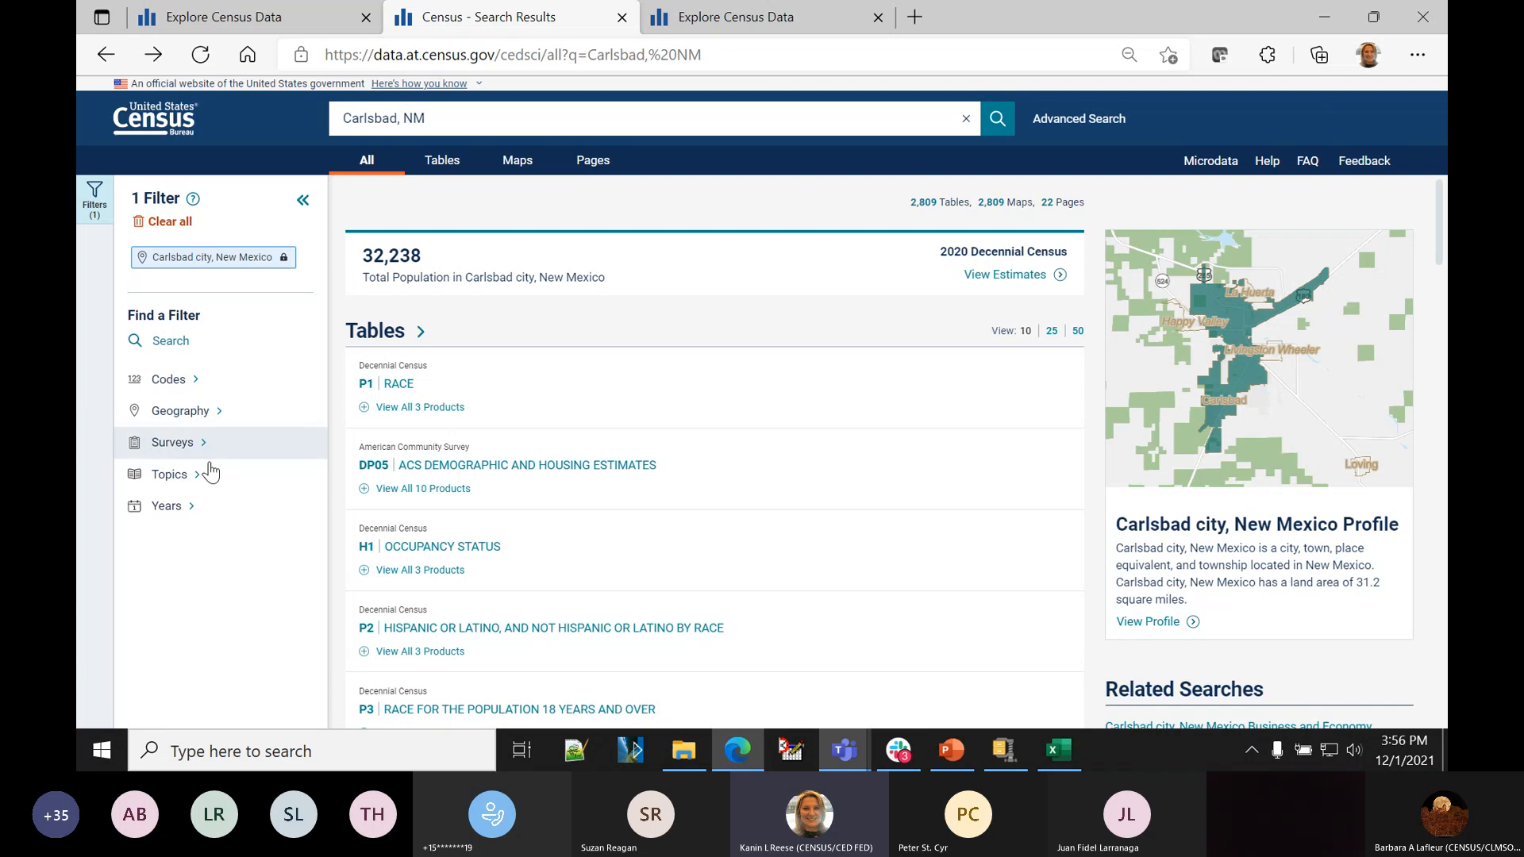
left_click(172, 480)
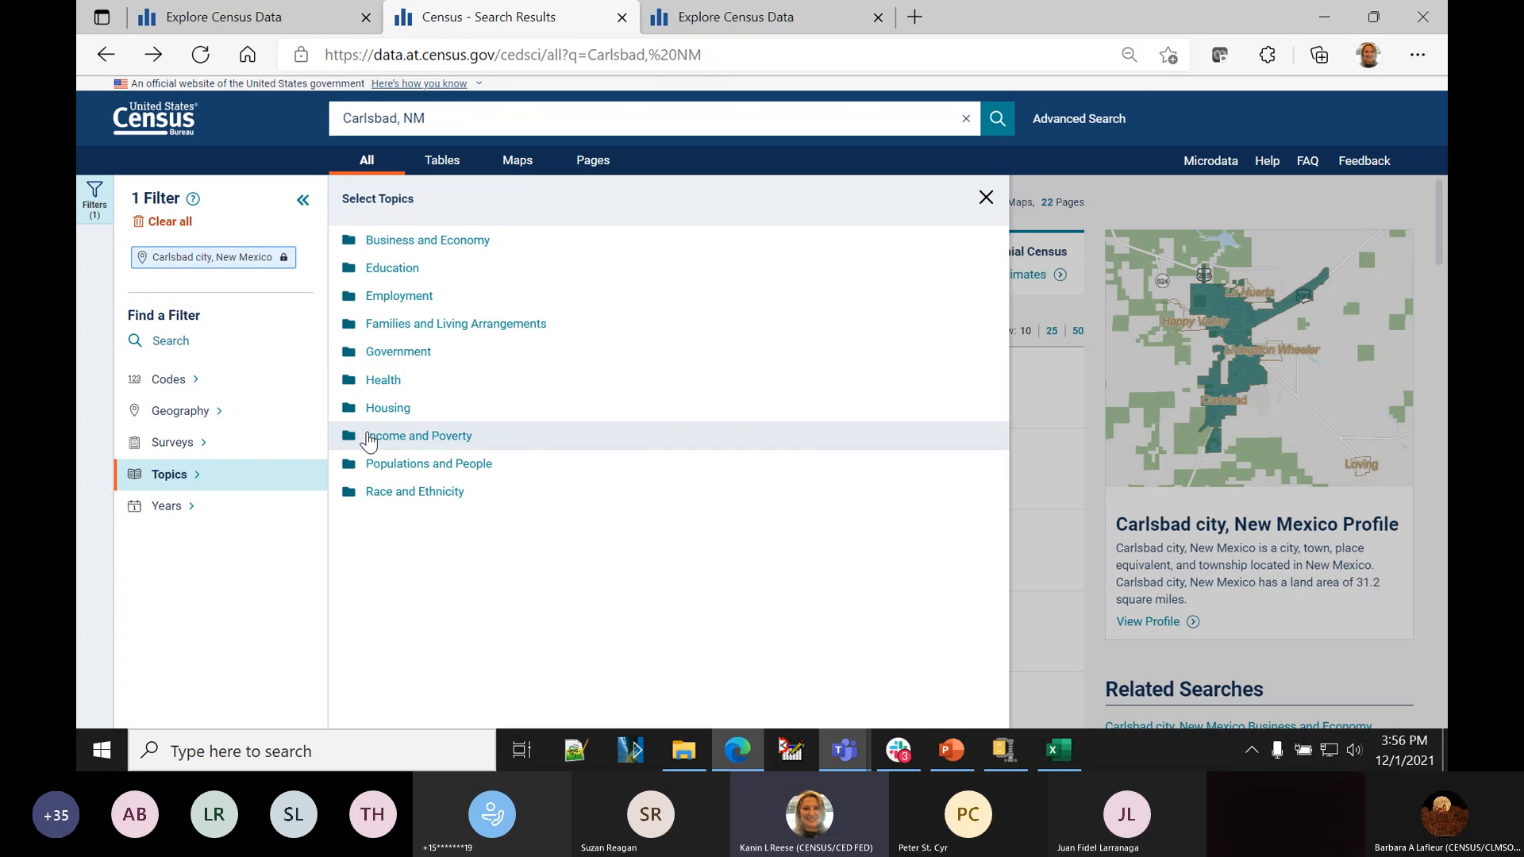
left_click(370, 439)
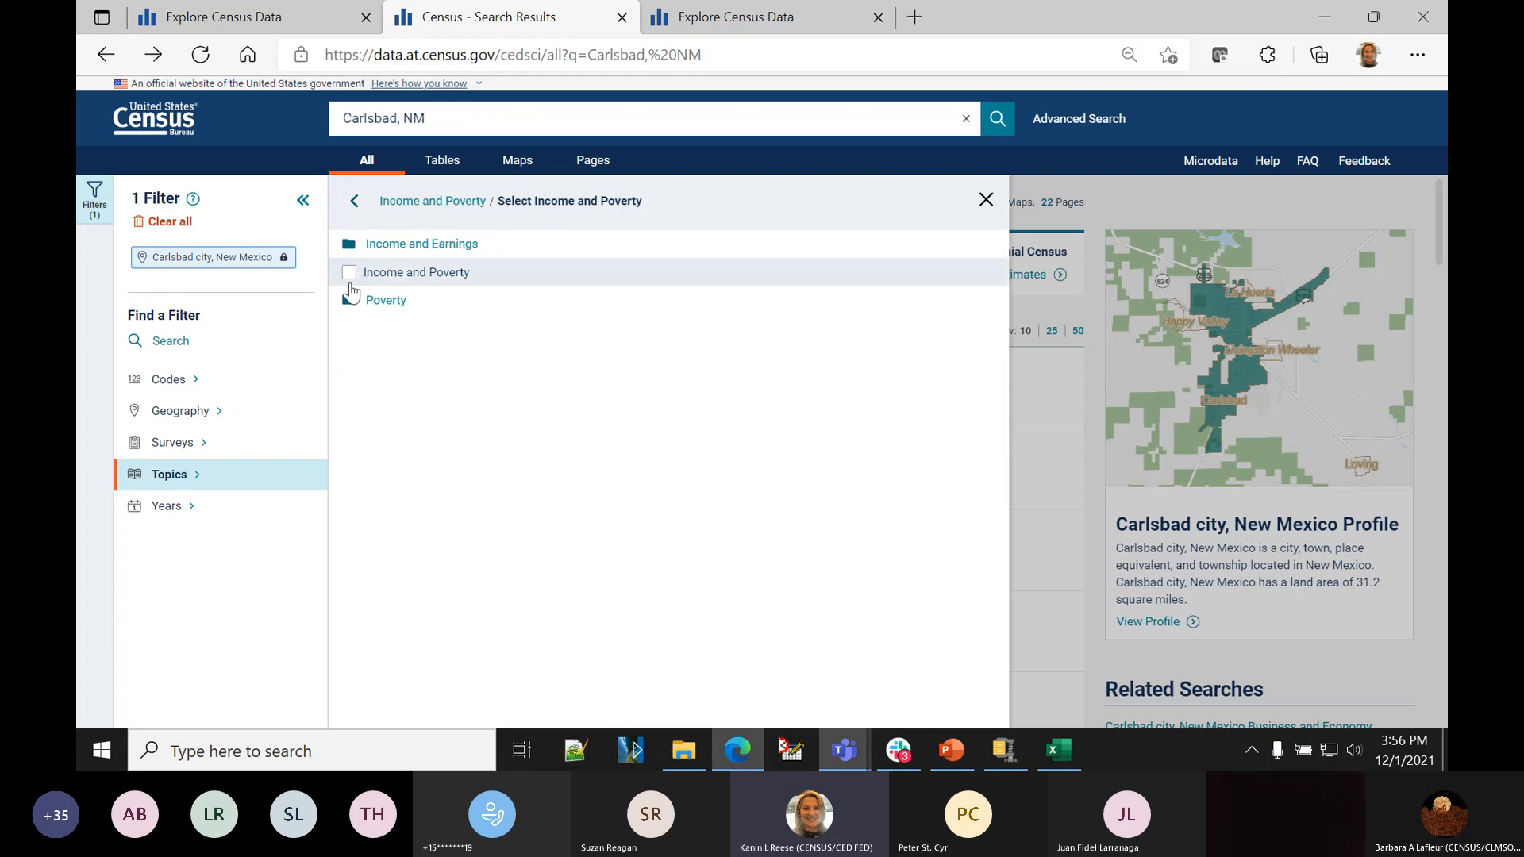
left_click(352, 301)
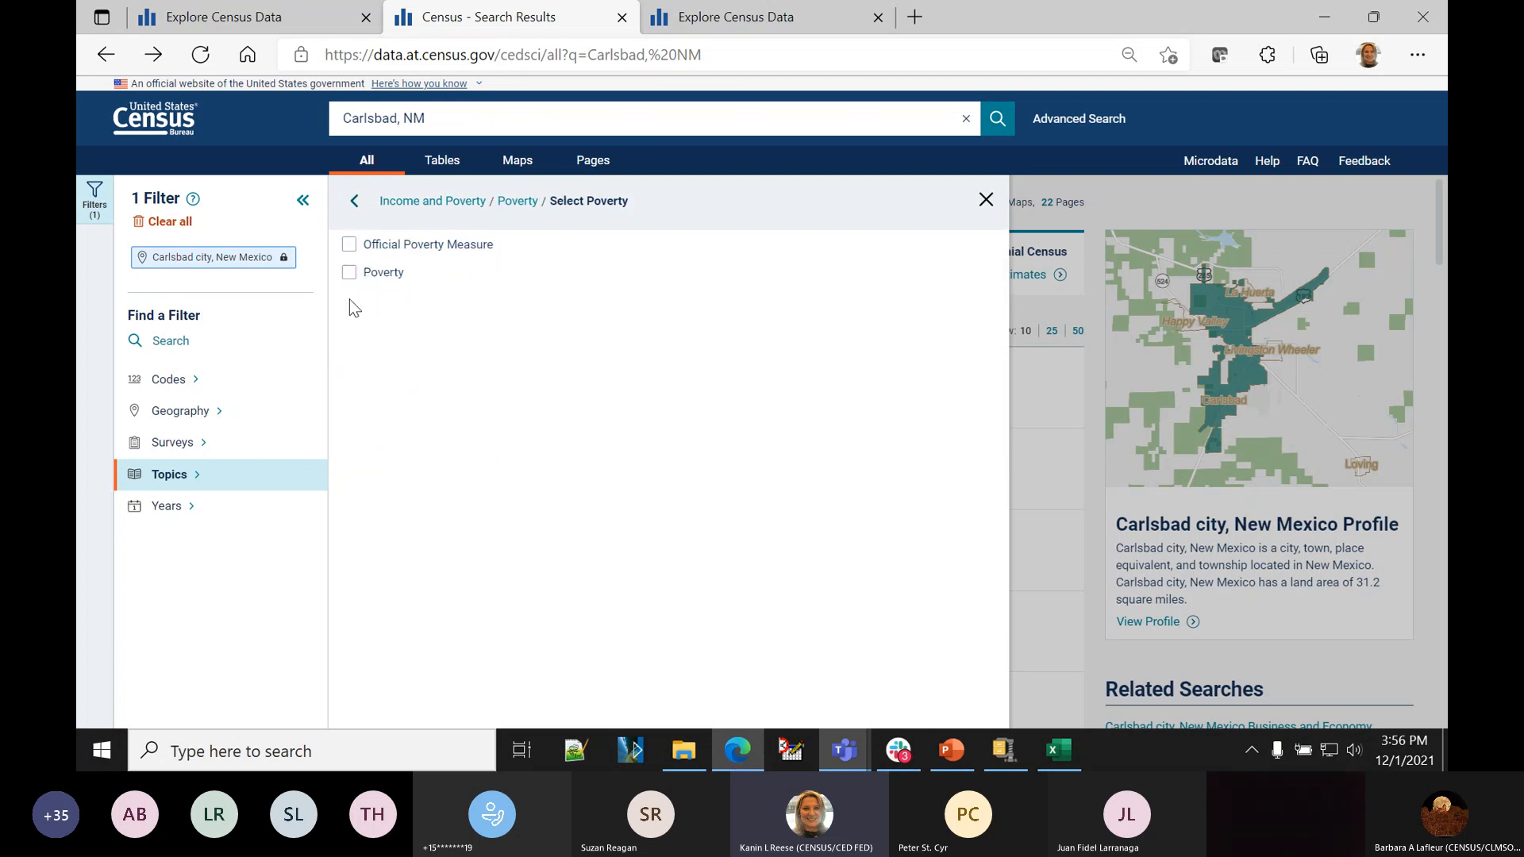
left_click(350, 283)
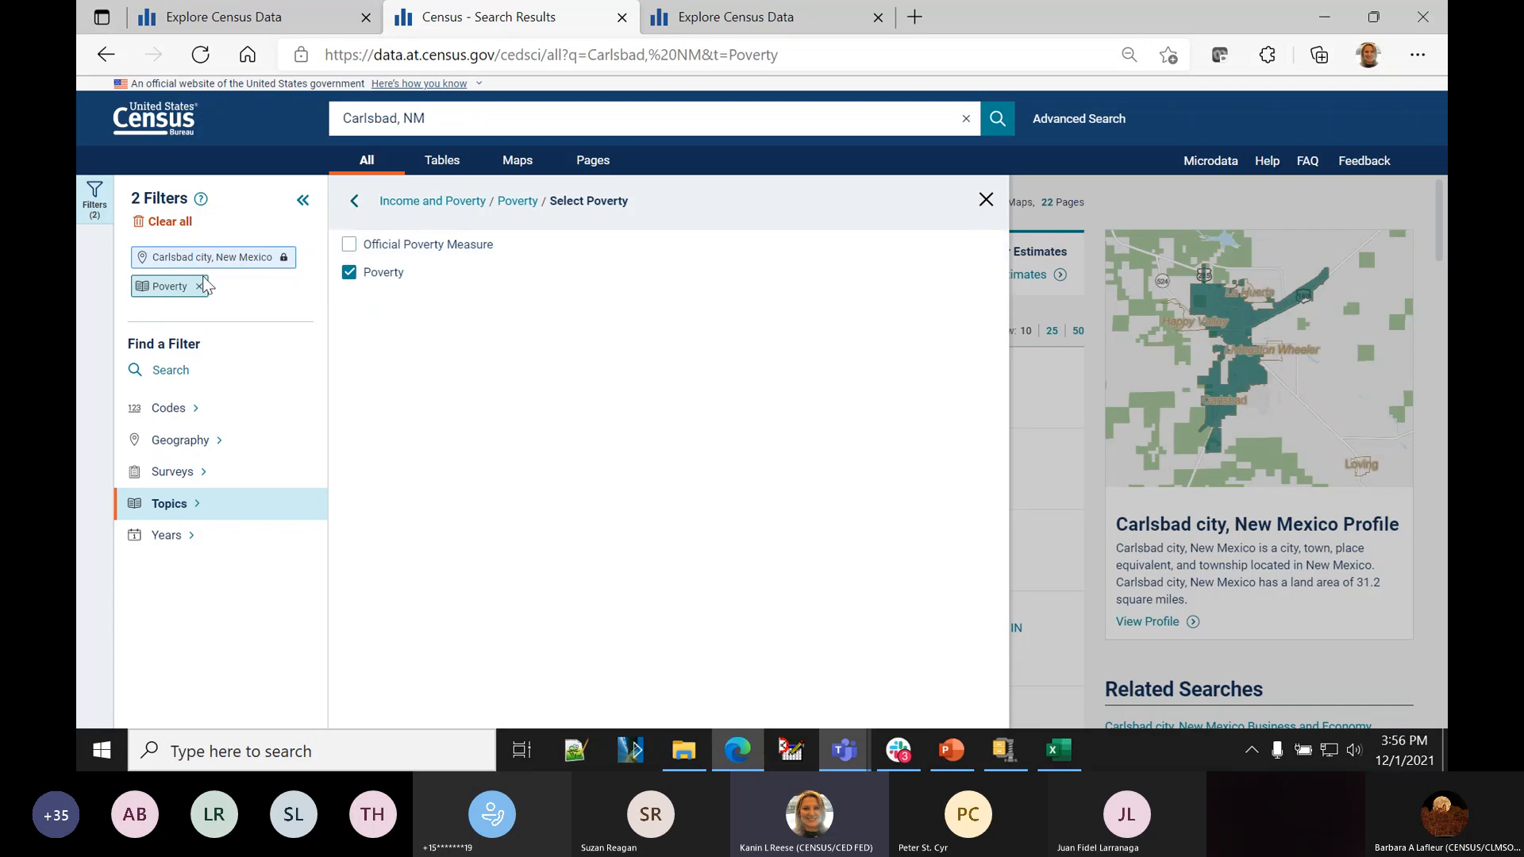
- Check the filter chips explanation, then add the American Community Survey 5-Year Estimates Subject Tables survey filter
left_click(202, 199)
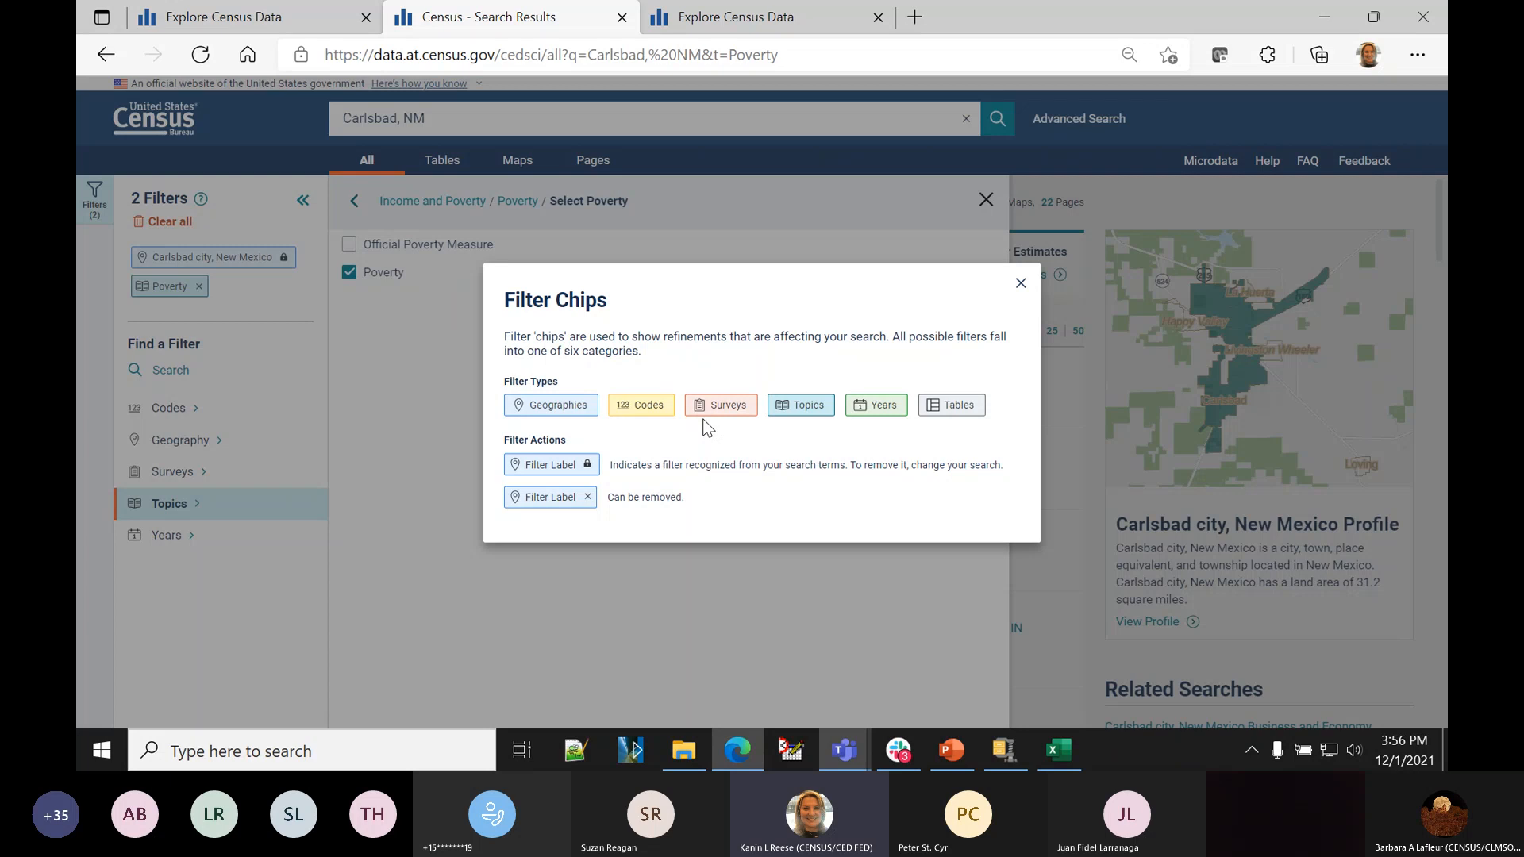
left_click(206, 463)
left_click(199, 473)
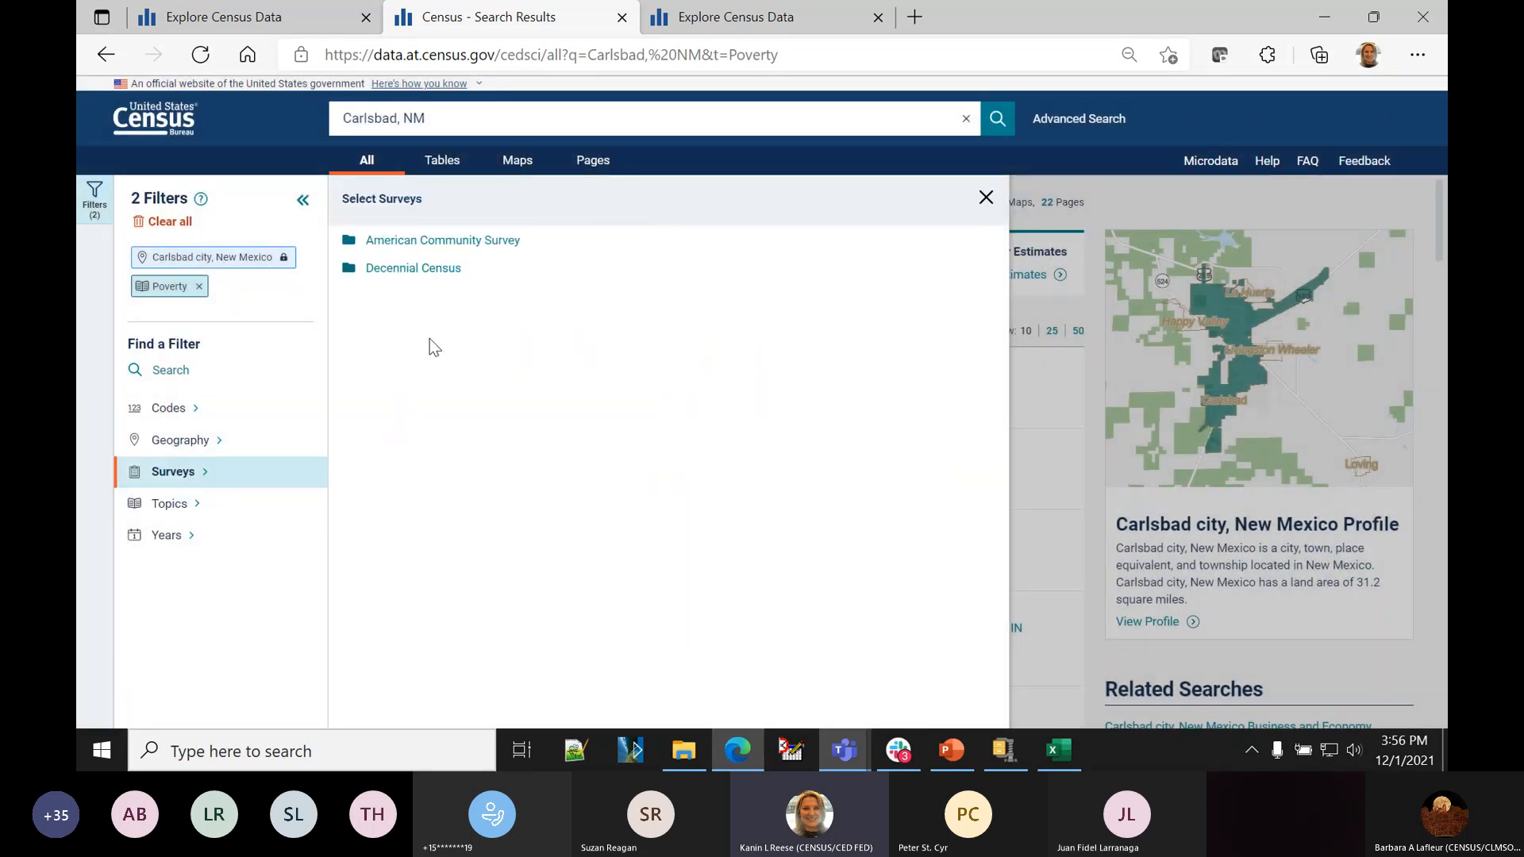
left_click(350, 248)
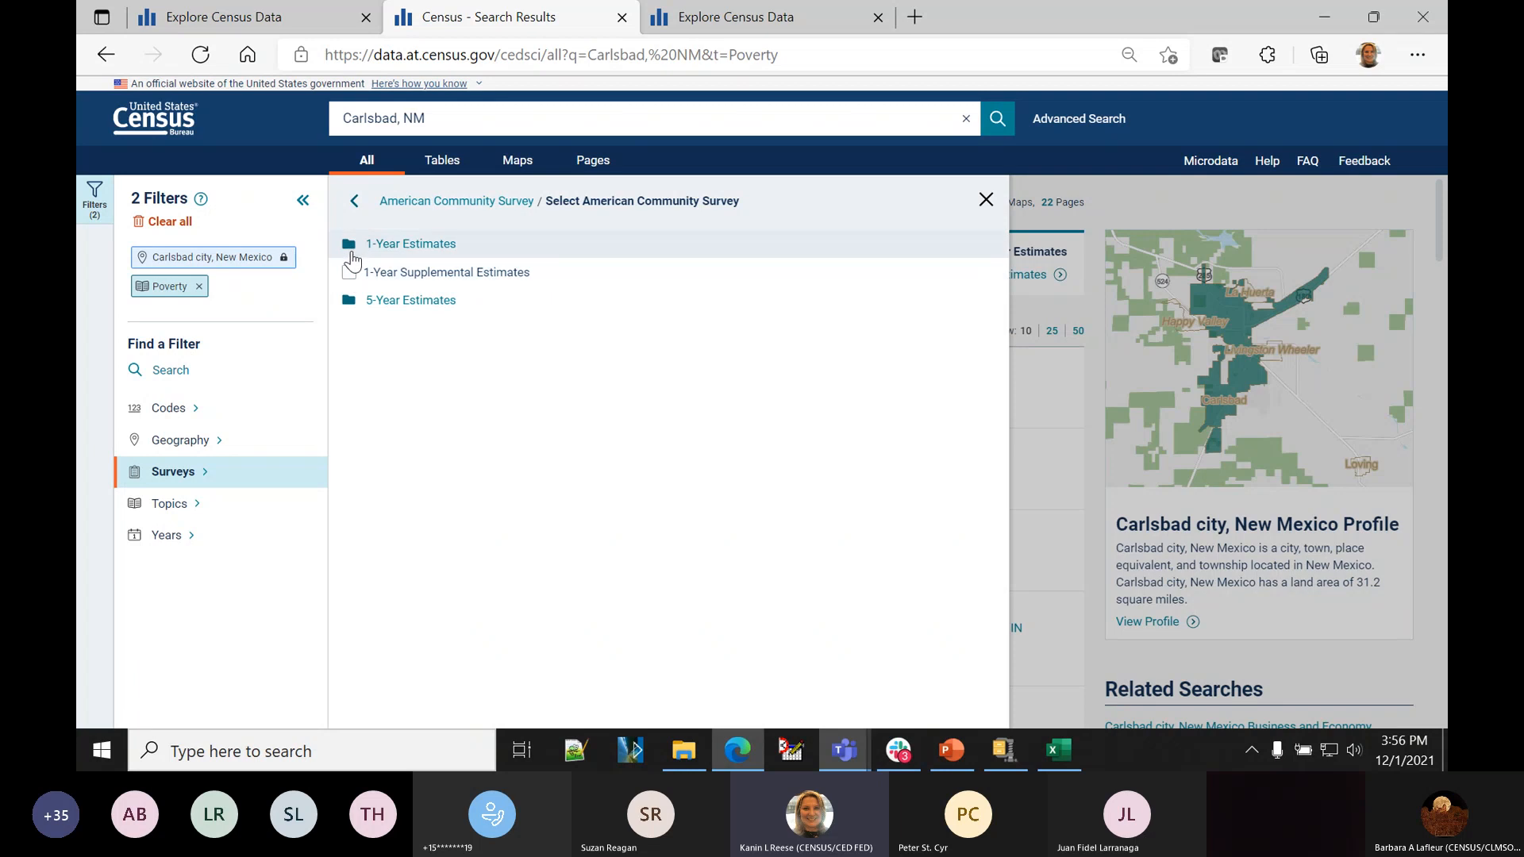
left_click(347, 301)
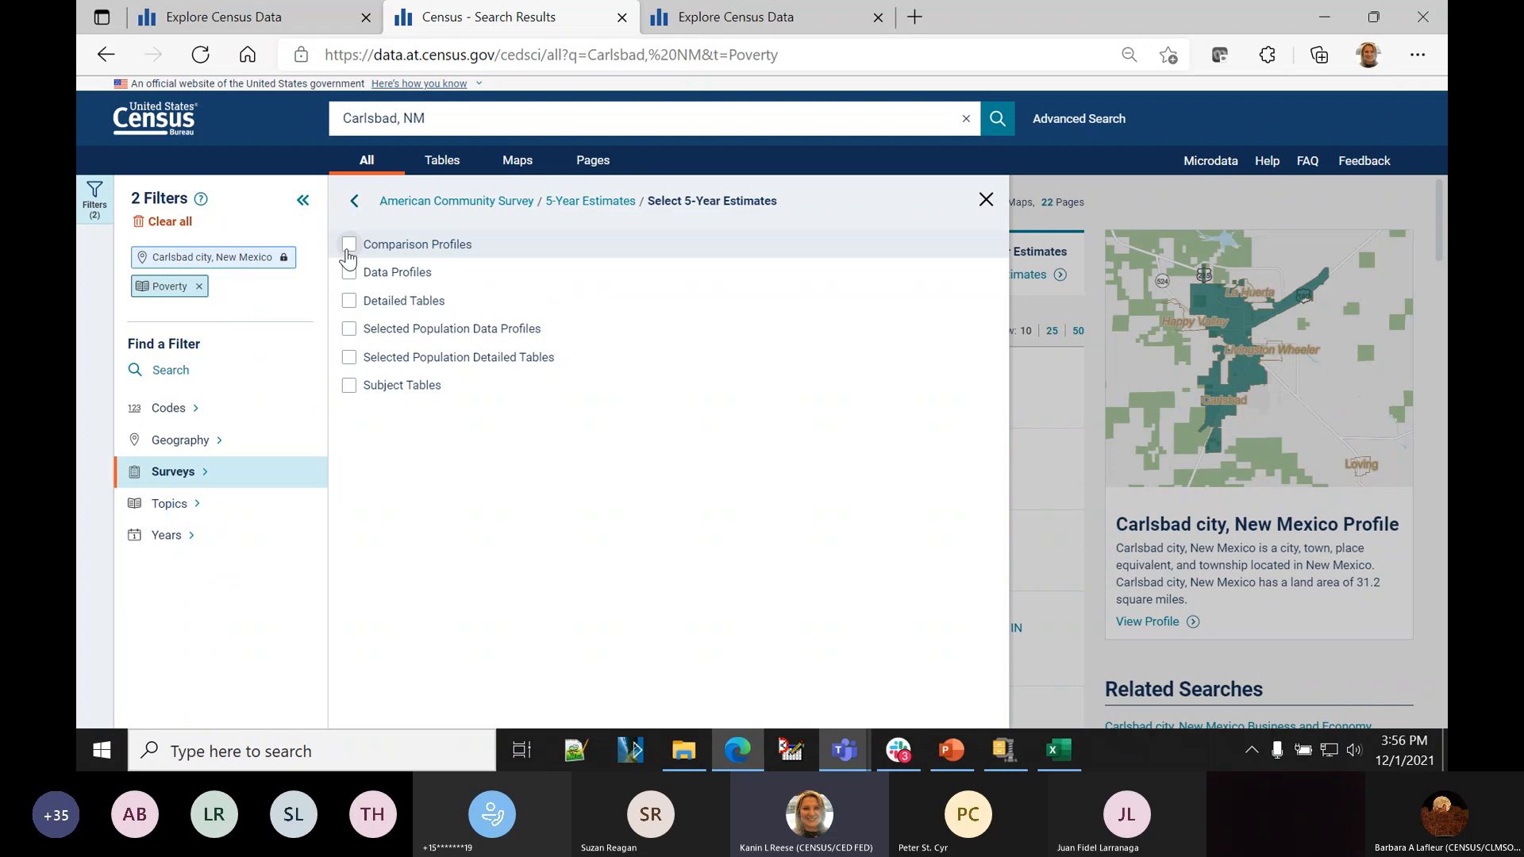
left_click(349, 386)
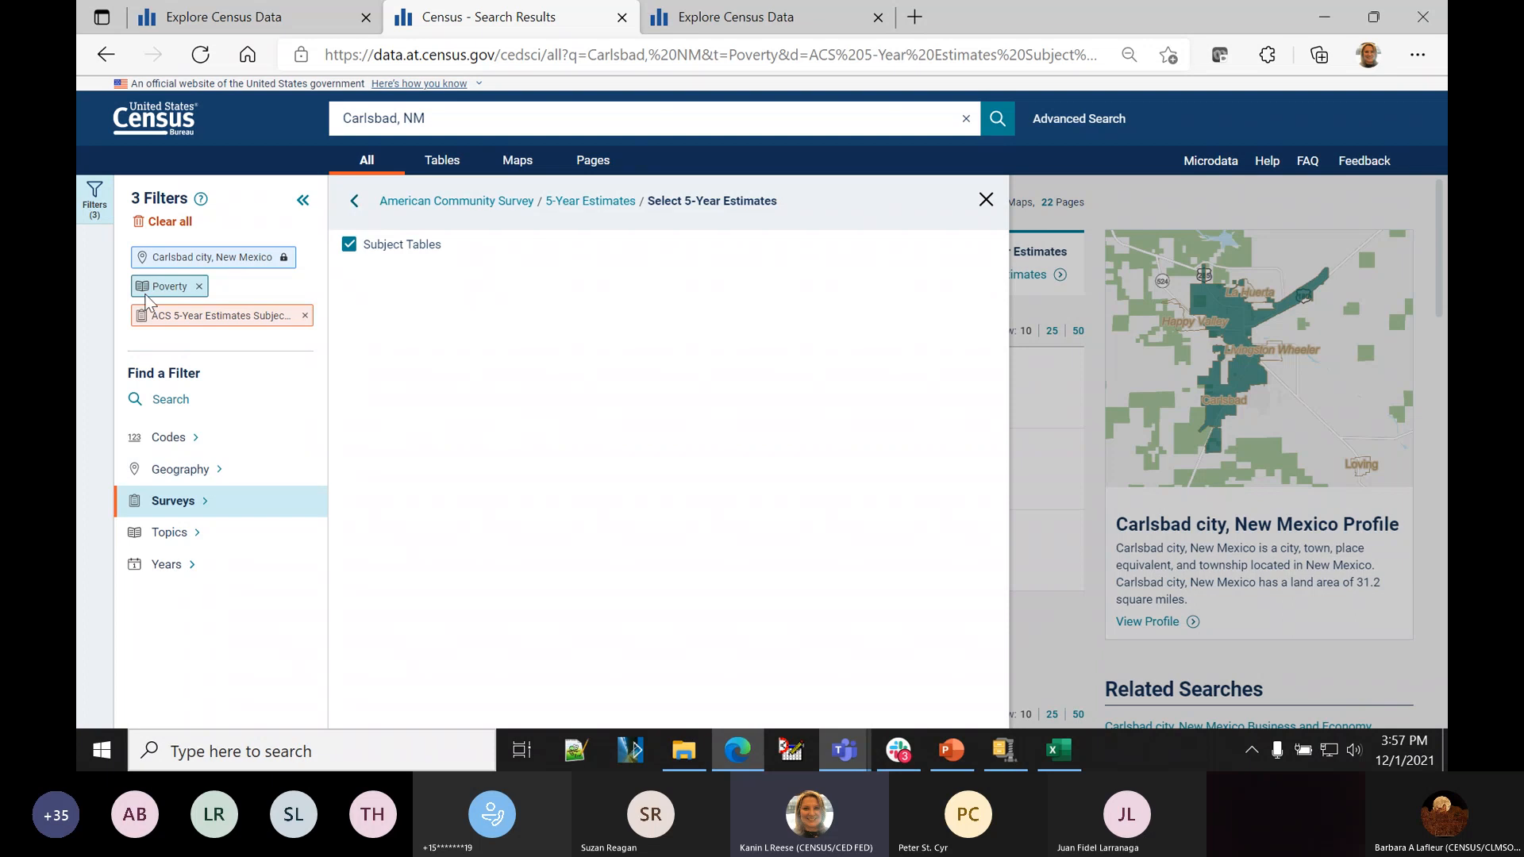
- Filter the results to the year 2019 and open table S1701, Poverty Status in the Past 12 Months
left_click(187, 570)
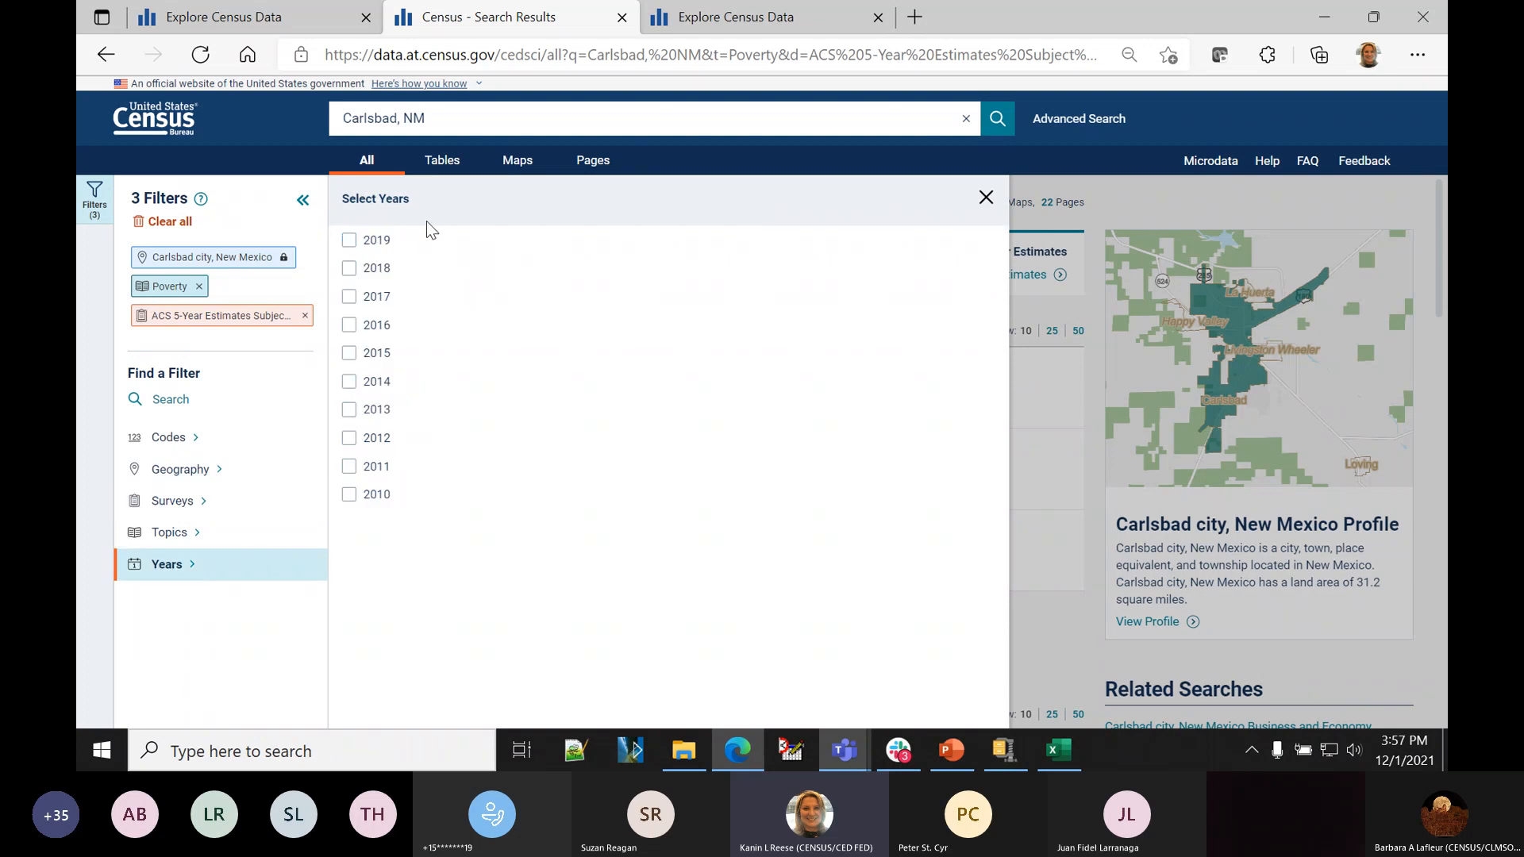
left_click(350, 248)
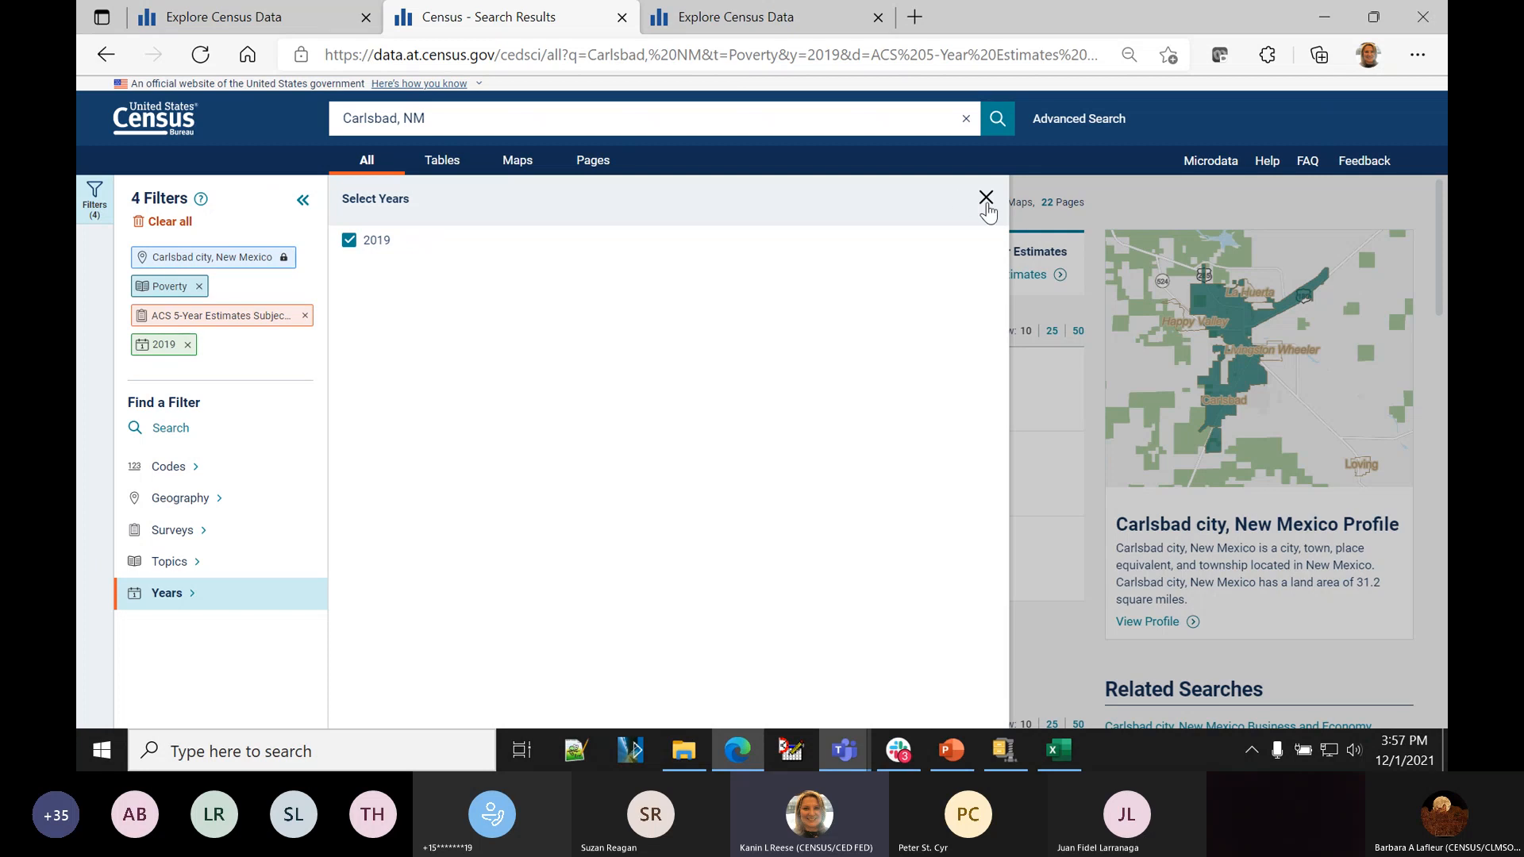
left_click(301, 205)
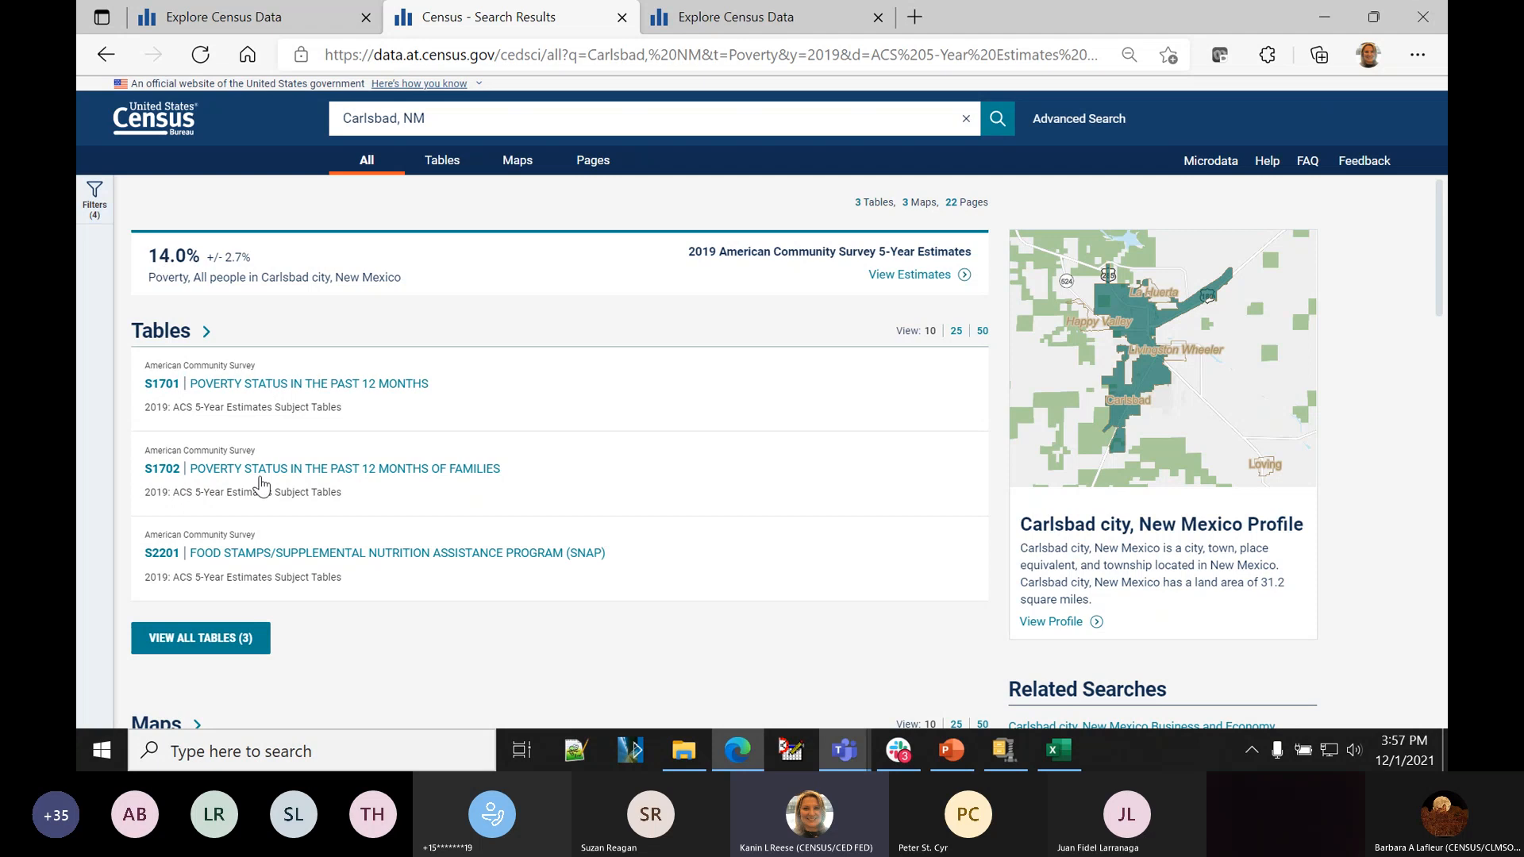
left_click(244, 389)
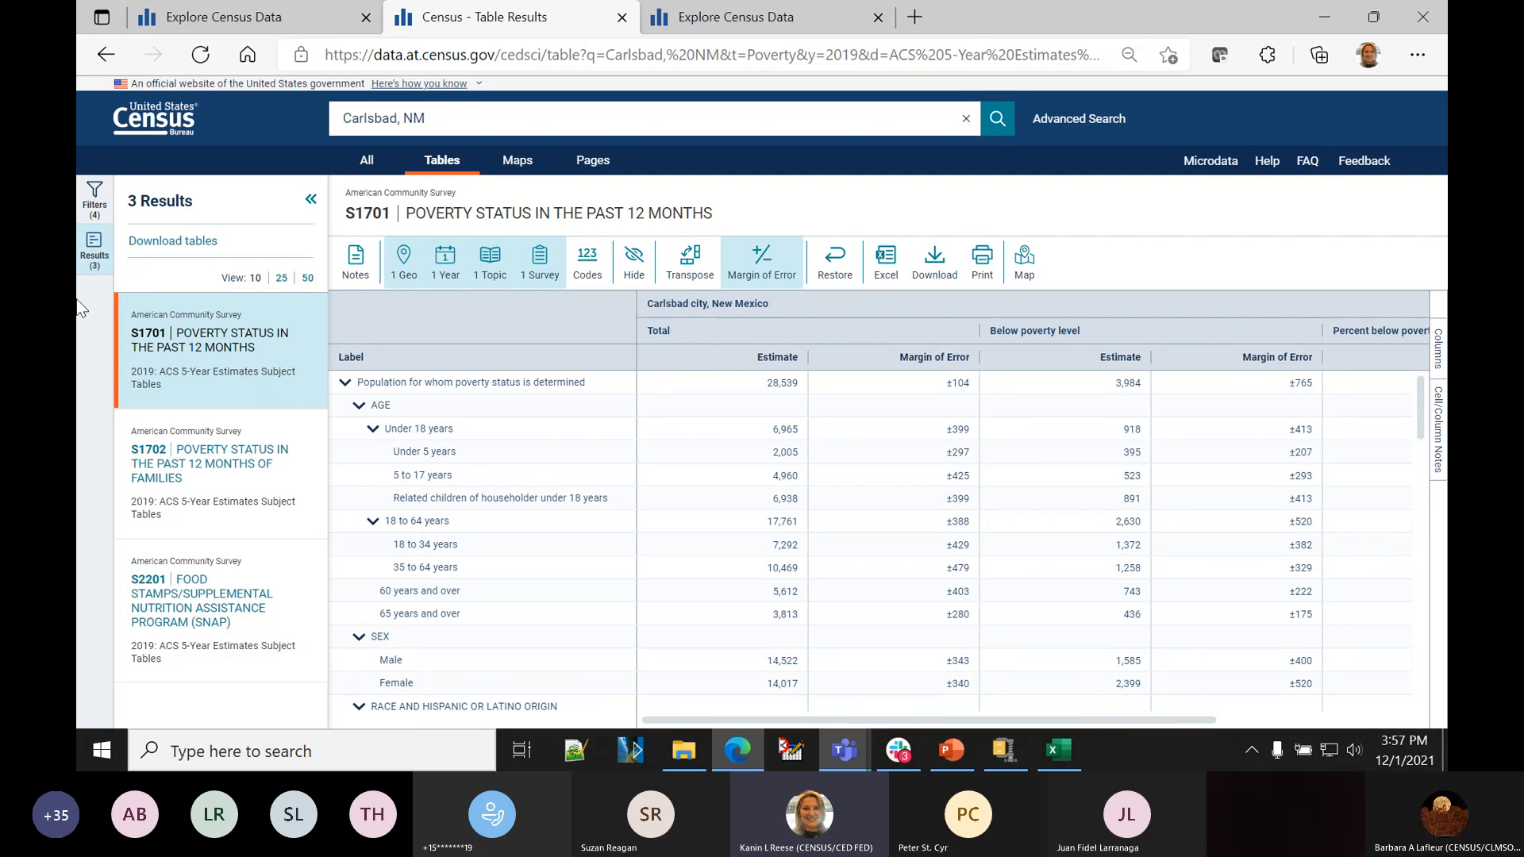
- Show the filters beside table S1701 and remove the ACS 5-Year Estimates Subject Tables filter
left_click(95, 208)
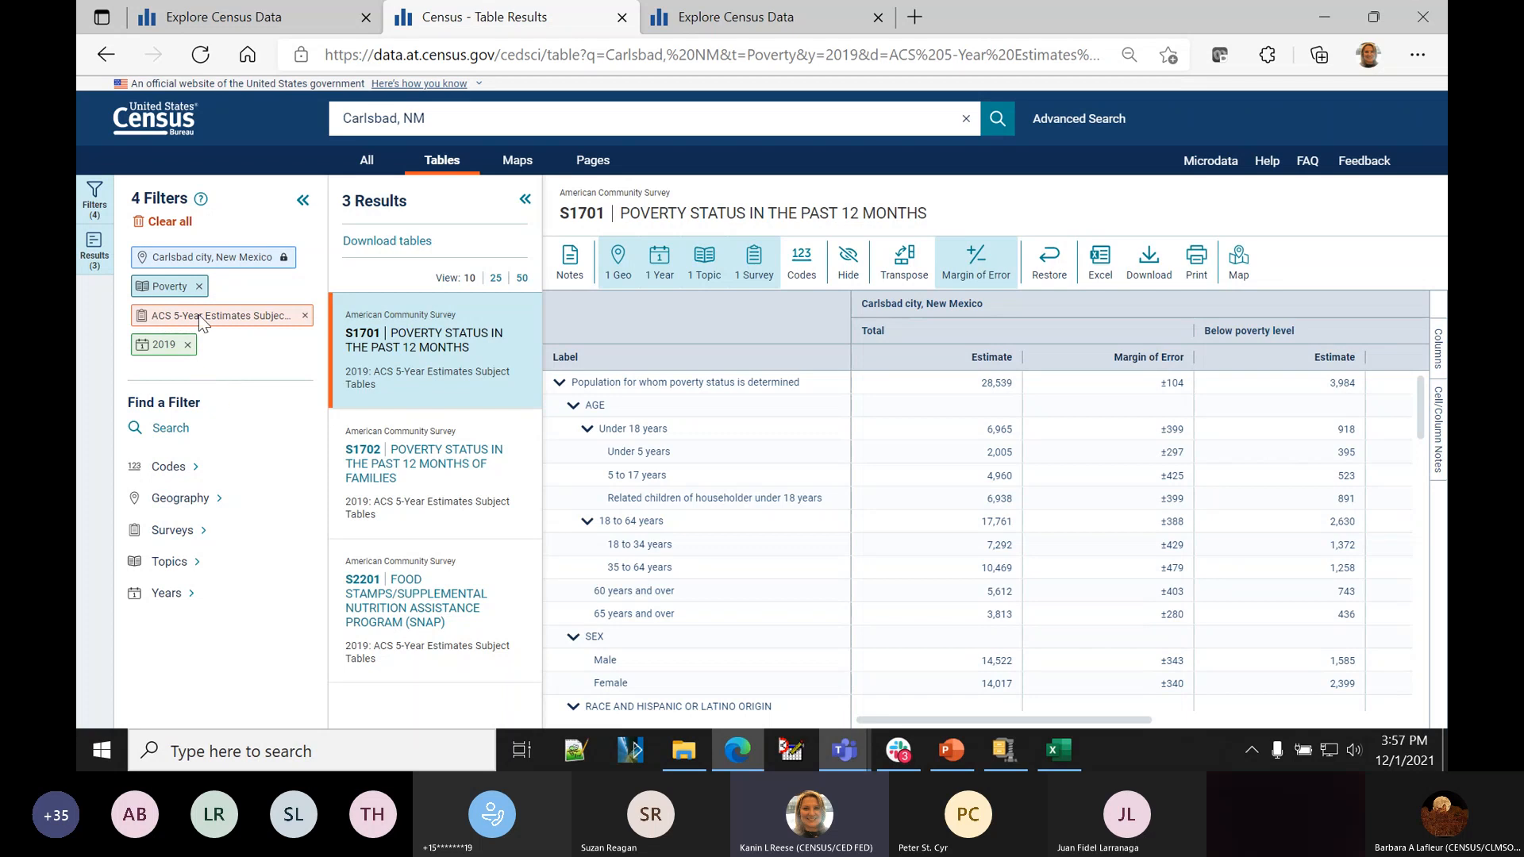
left_click(306, 319)
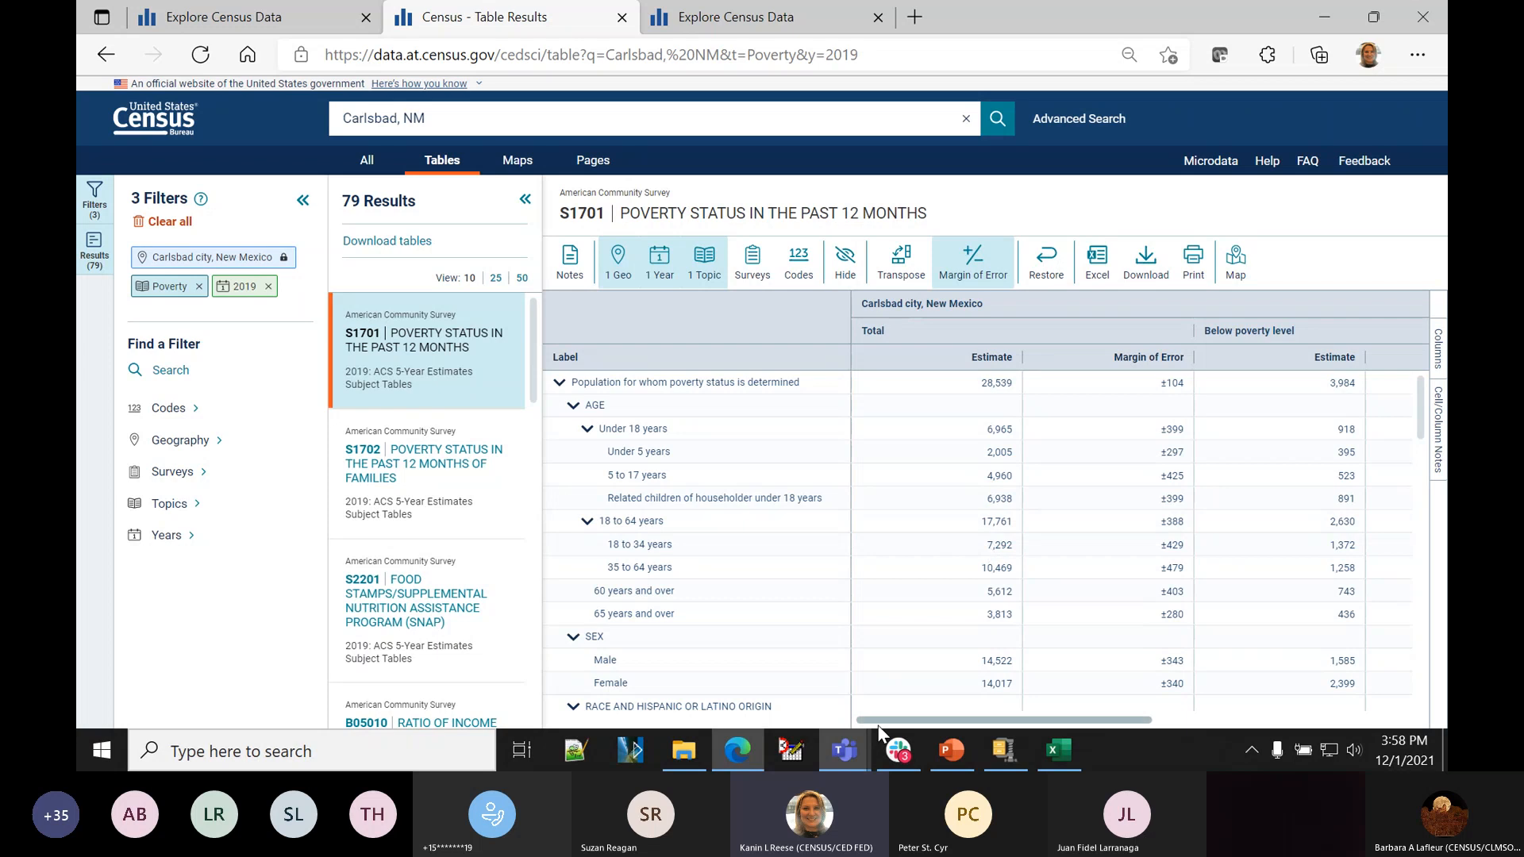
left_click_drag(881, 721, 684, 717)
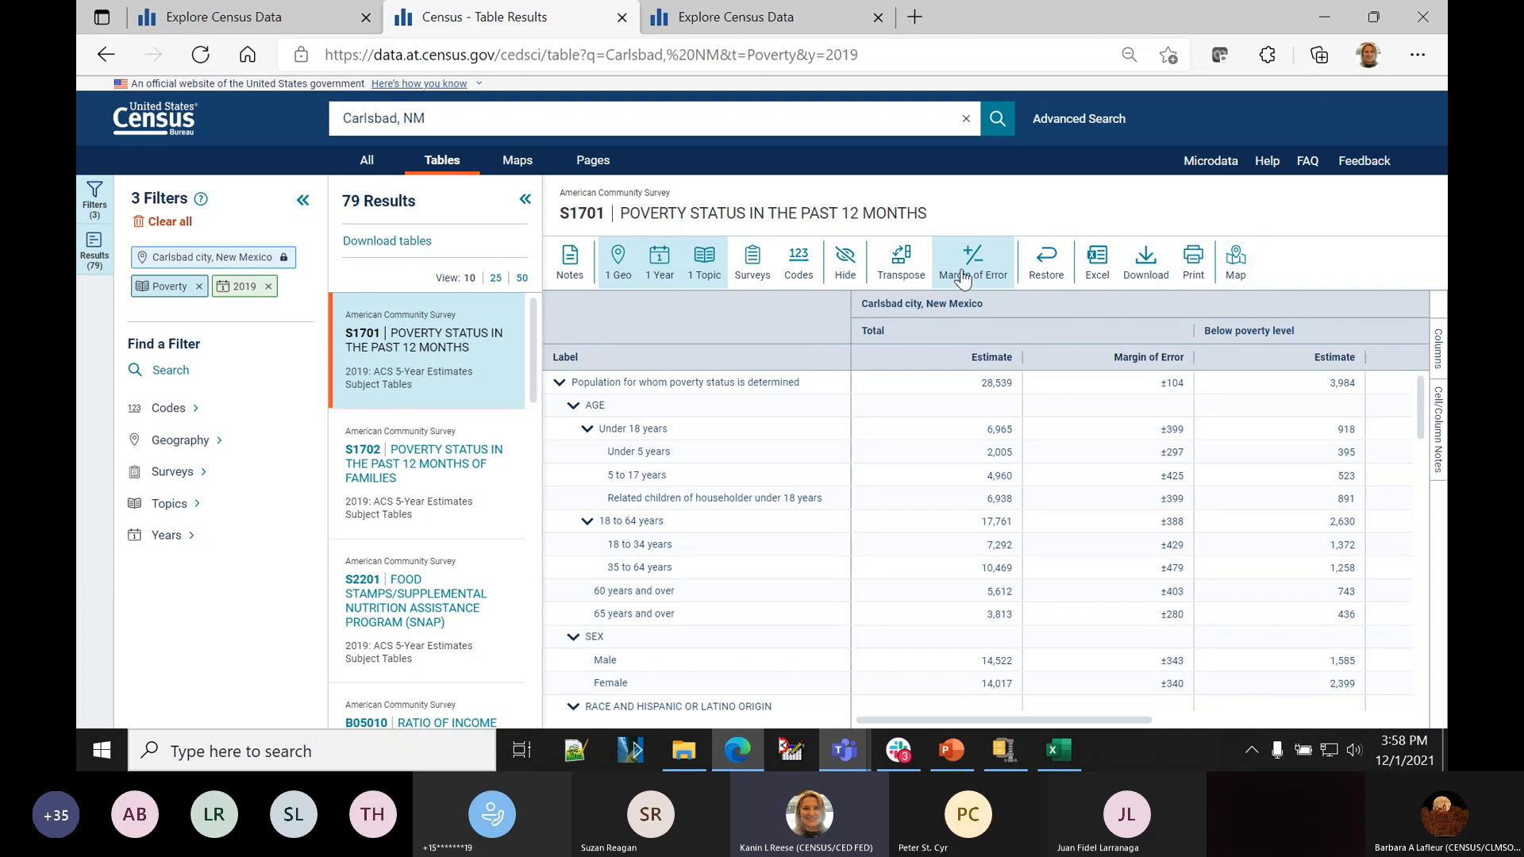
- Review the column show/hide options and the notes of table S1701, closing both again
left_click(847, 274)
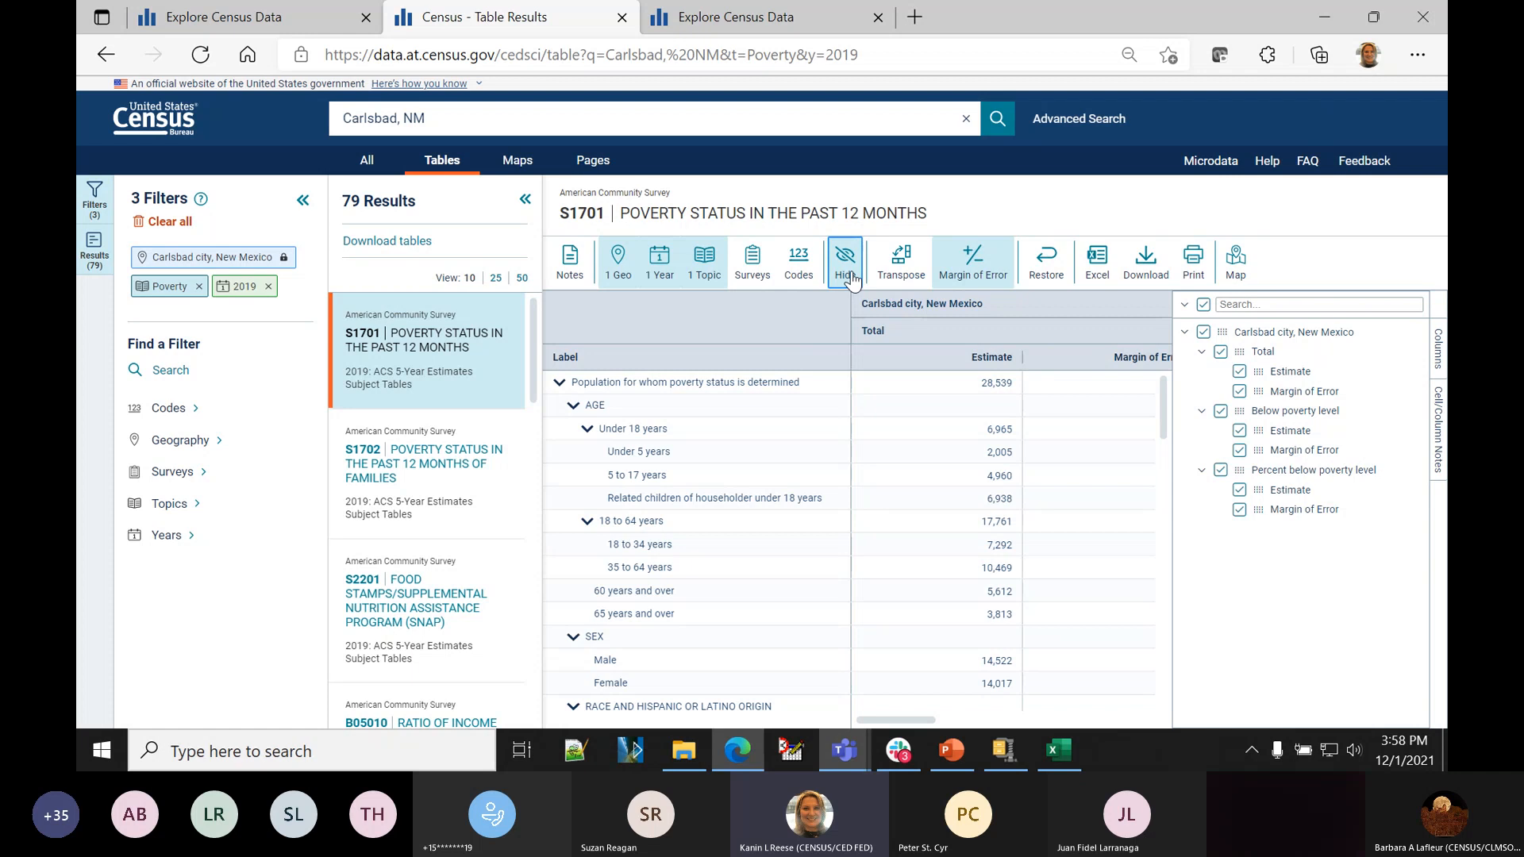
left_click(848, 274)
left_click(568, 270)
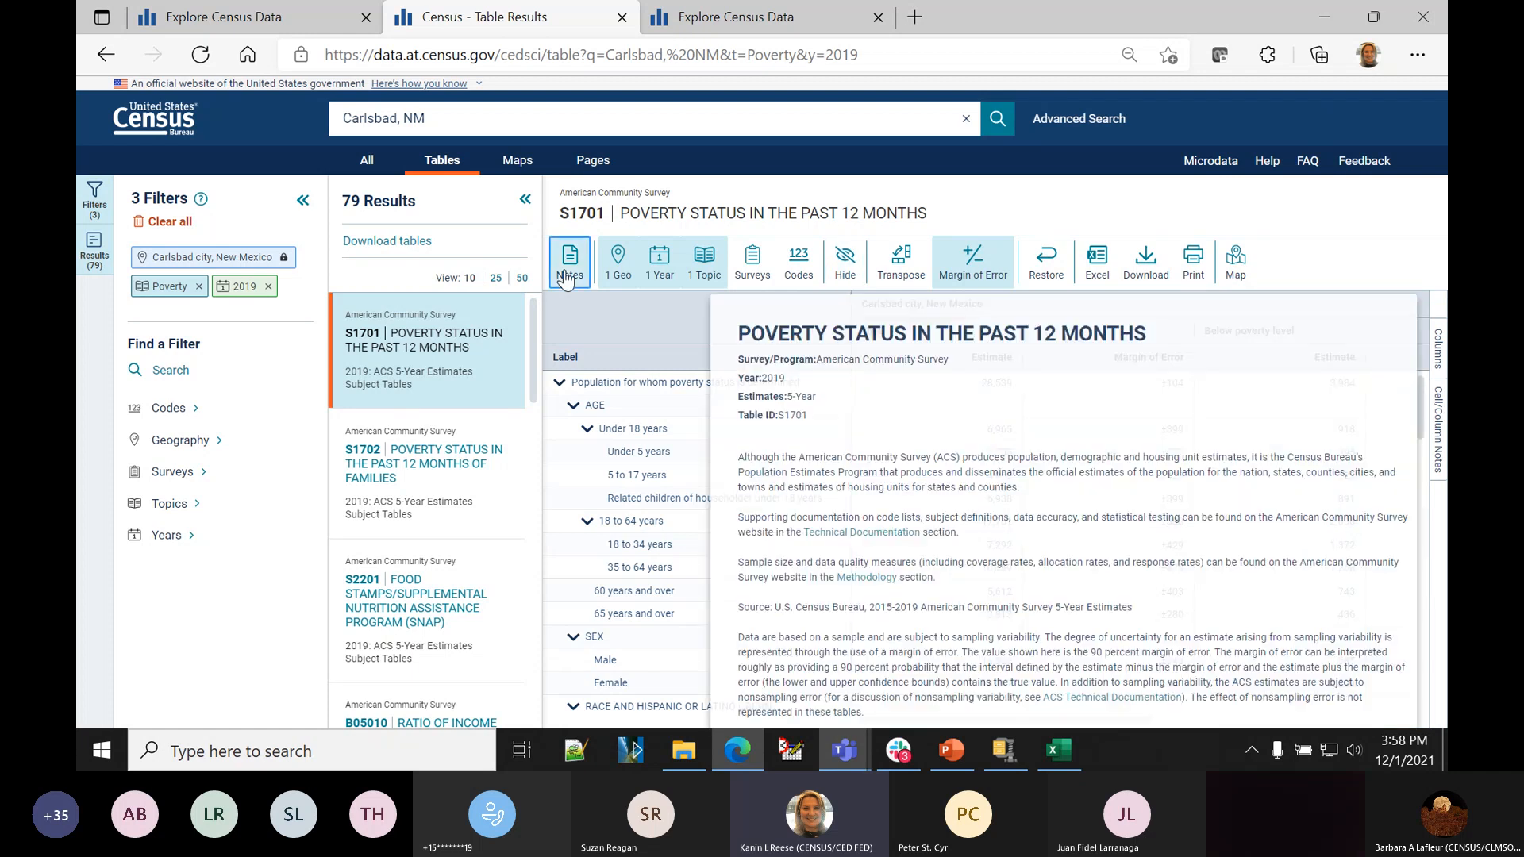
left_click(566, 277)
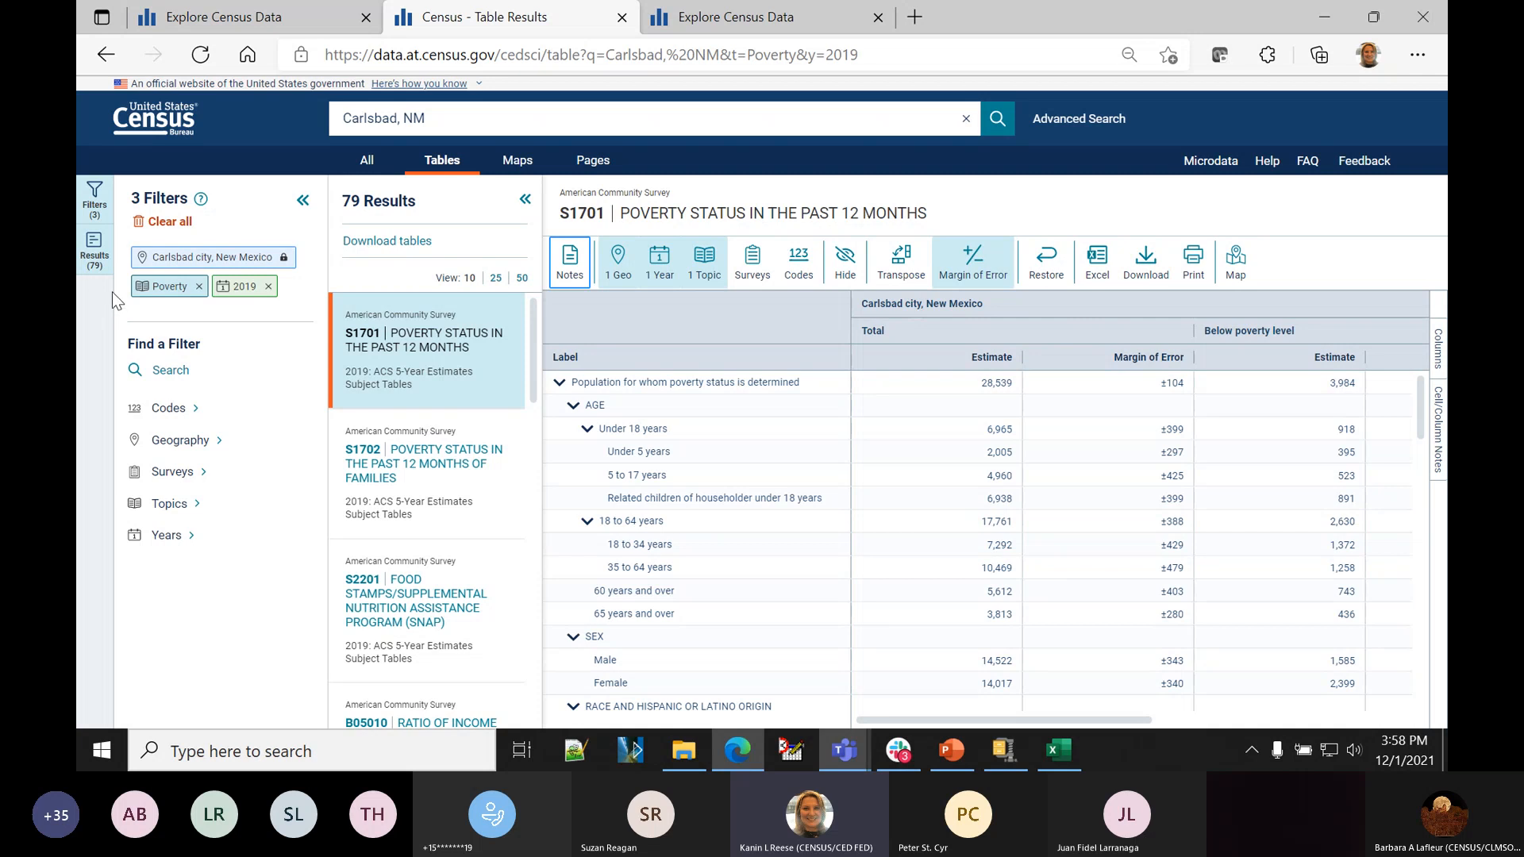
- Return to the Explore Census Data home page and open the Advanced Search
left_click(151, 121)
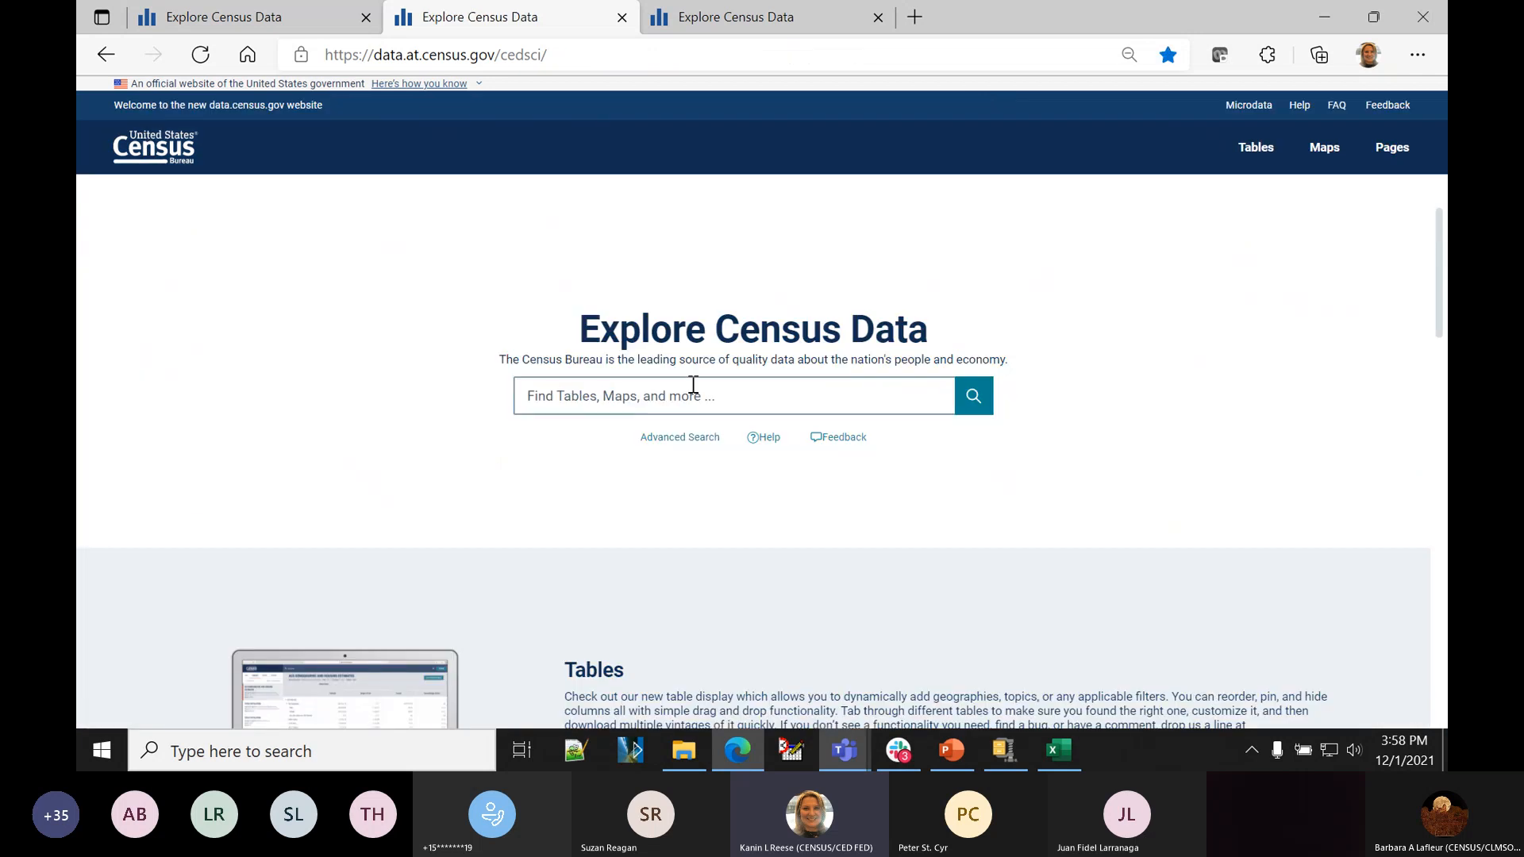
left_click(693, 447)
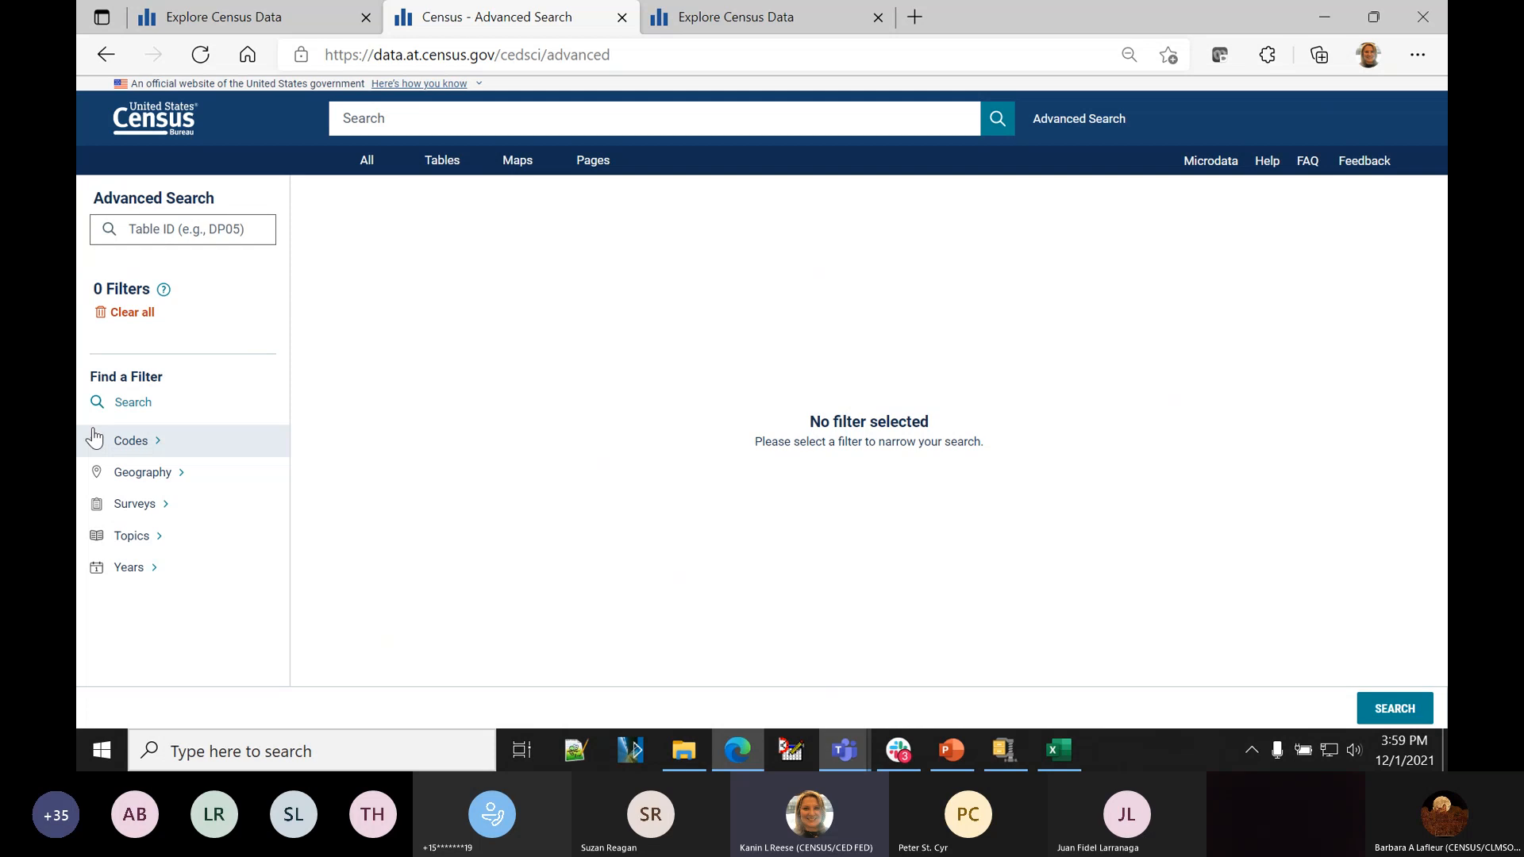
- Add the Hispanic or Latino topic filter from the Race and Ethnicity topics
left_click(120, 550)
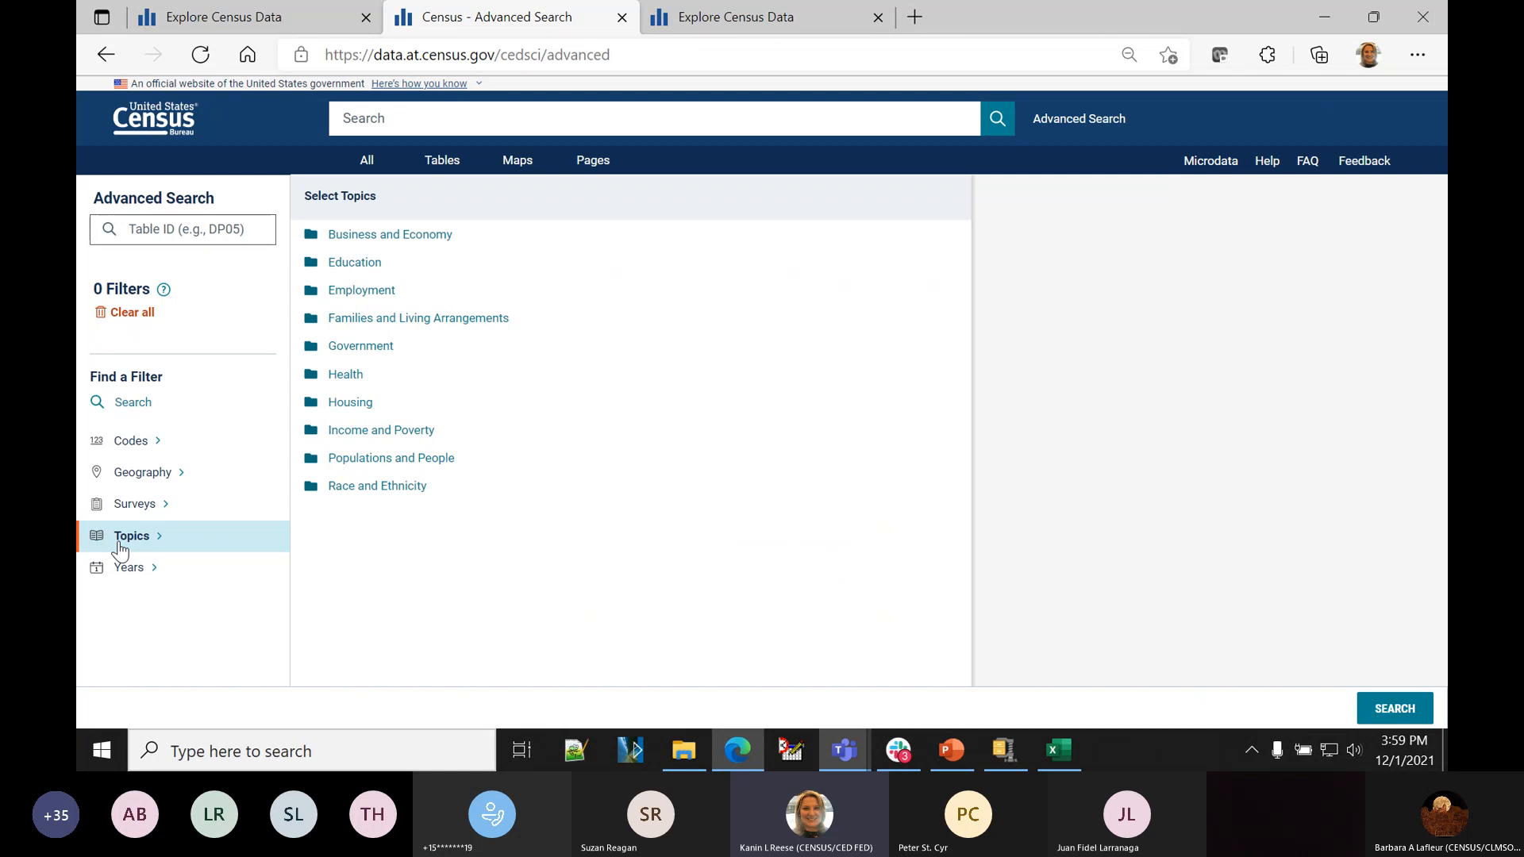
left_click(335, 488)
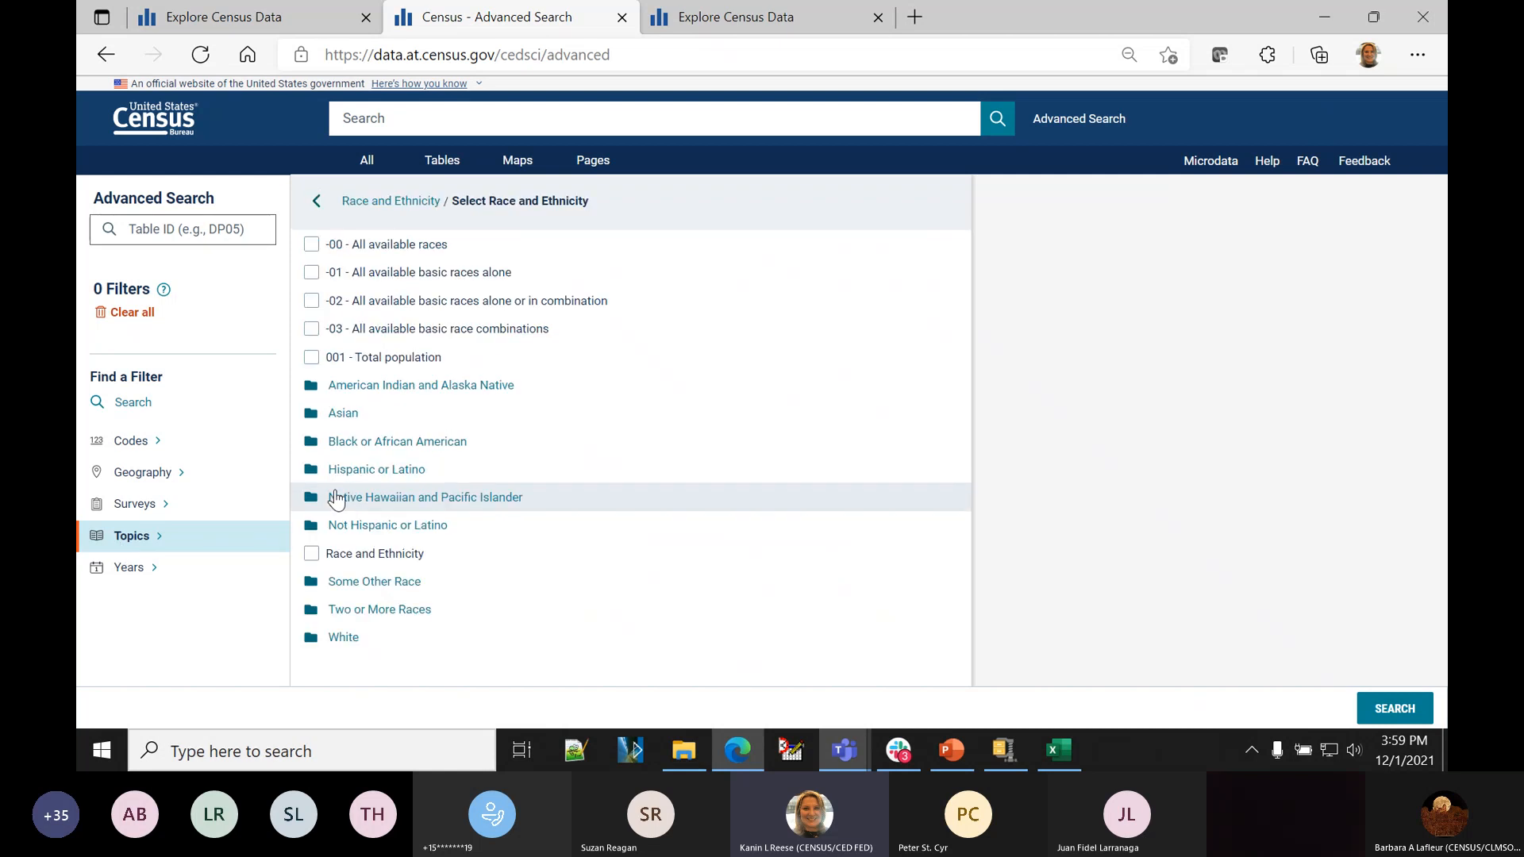
left_click(338, 474)
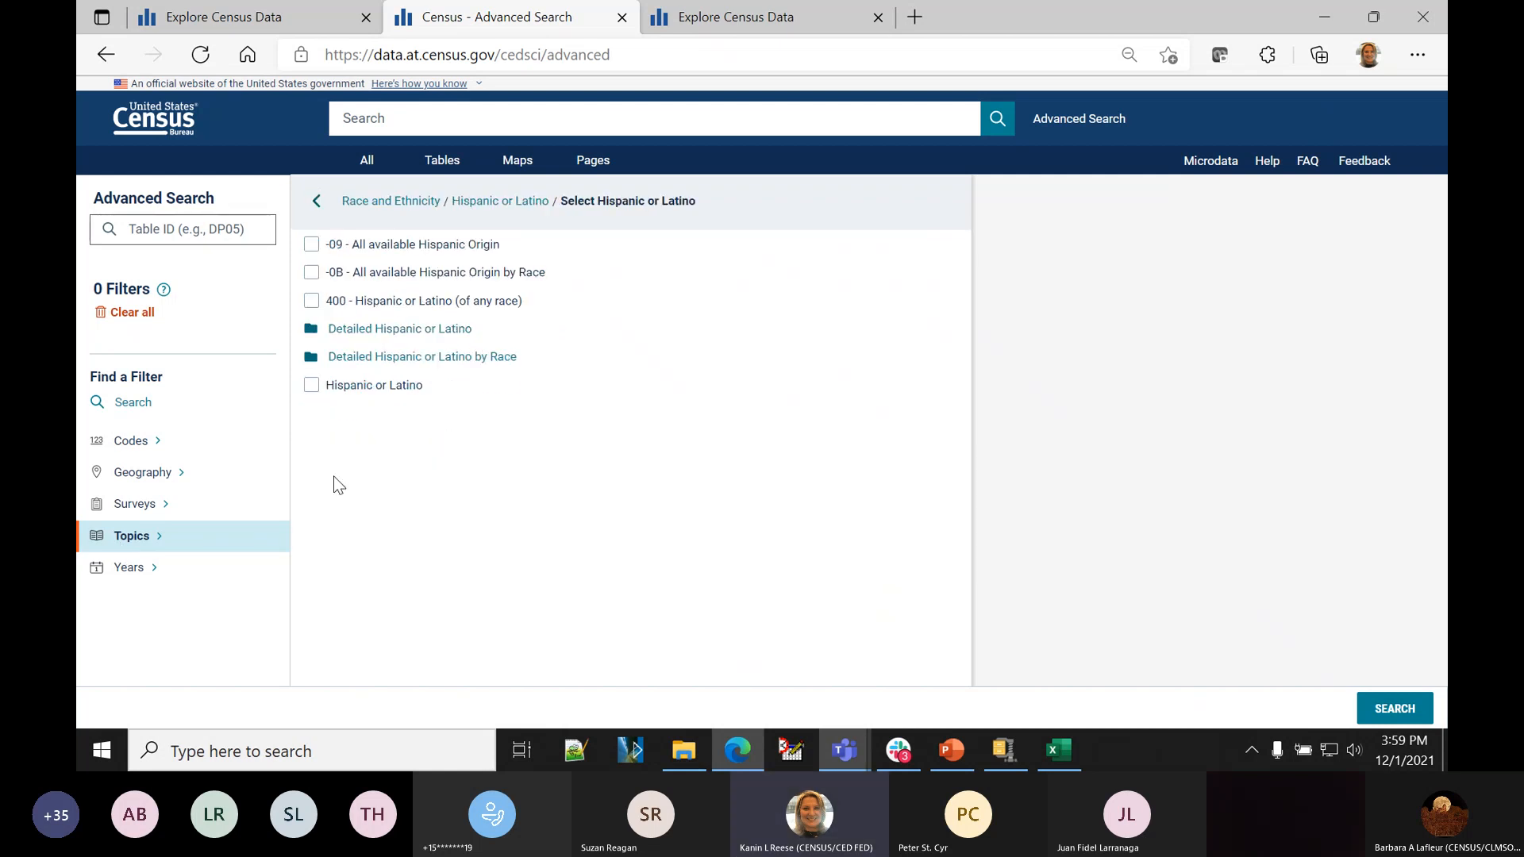
left_click(311, 387)
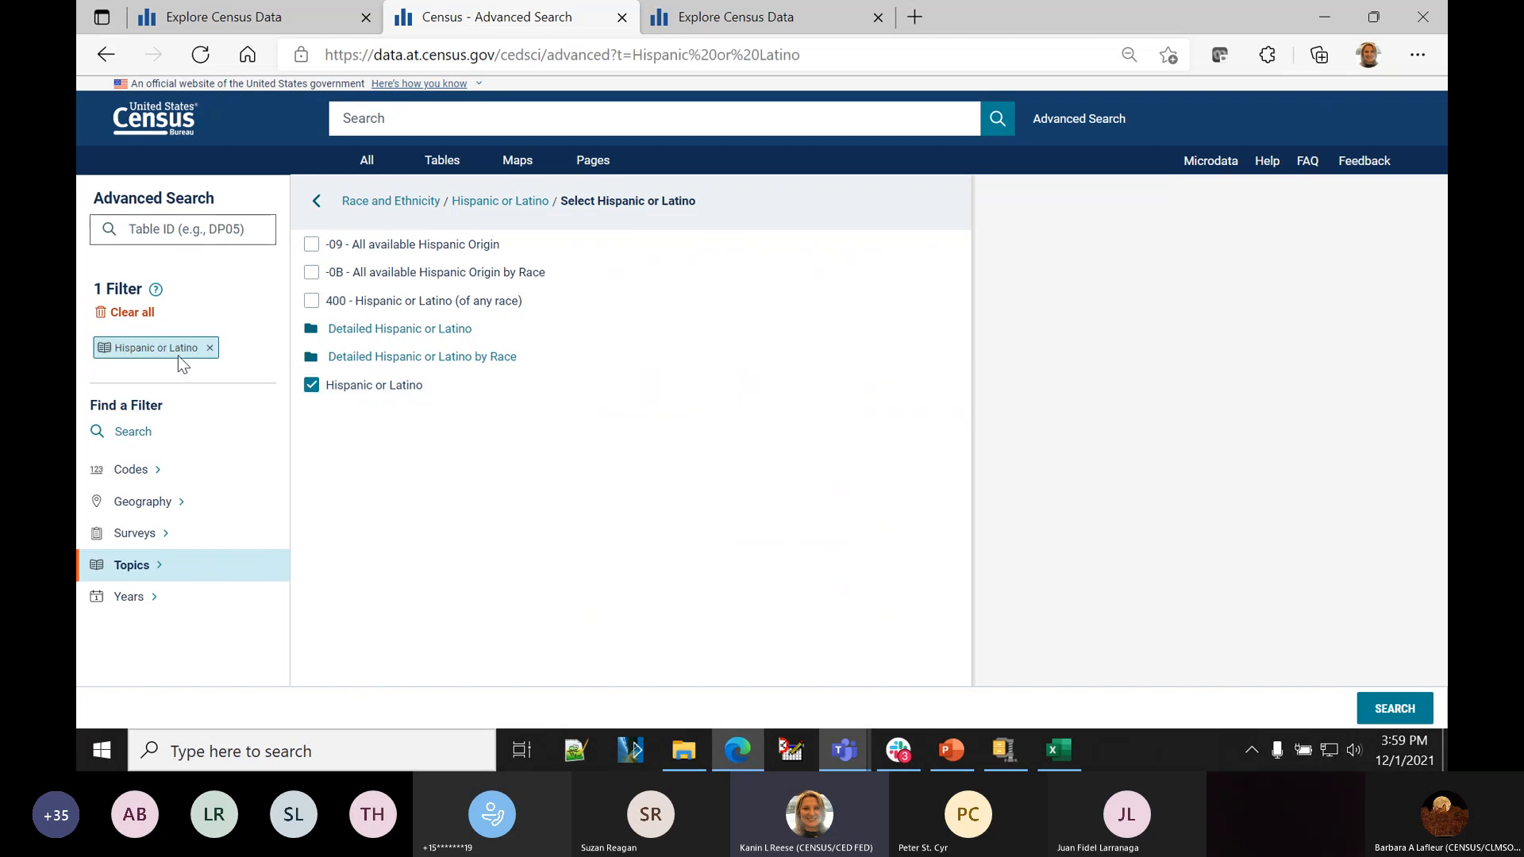
- Examine the available geography types under Geographic Entities and the Summary Levels list, returning to Geographic Entities
left_click(144, 505)
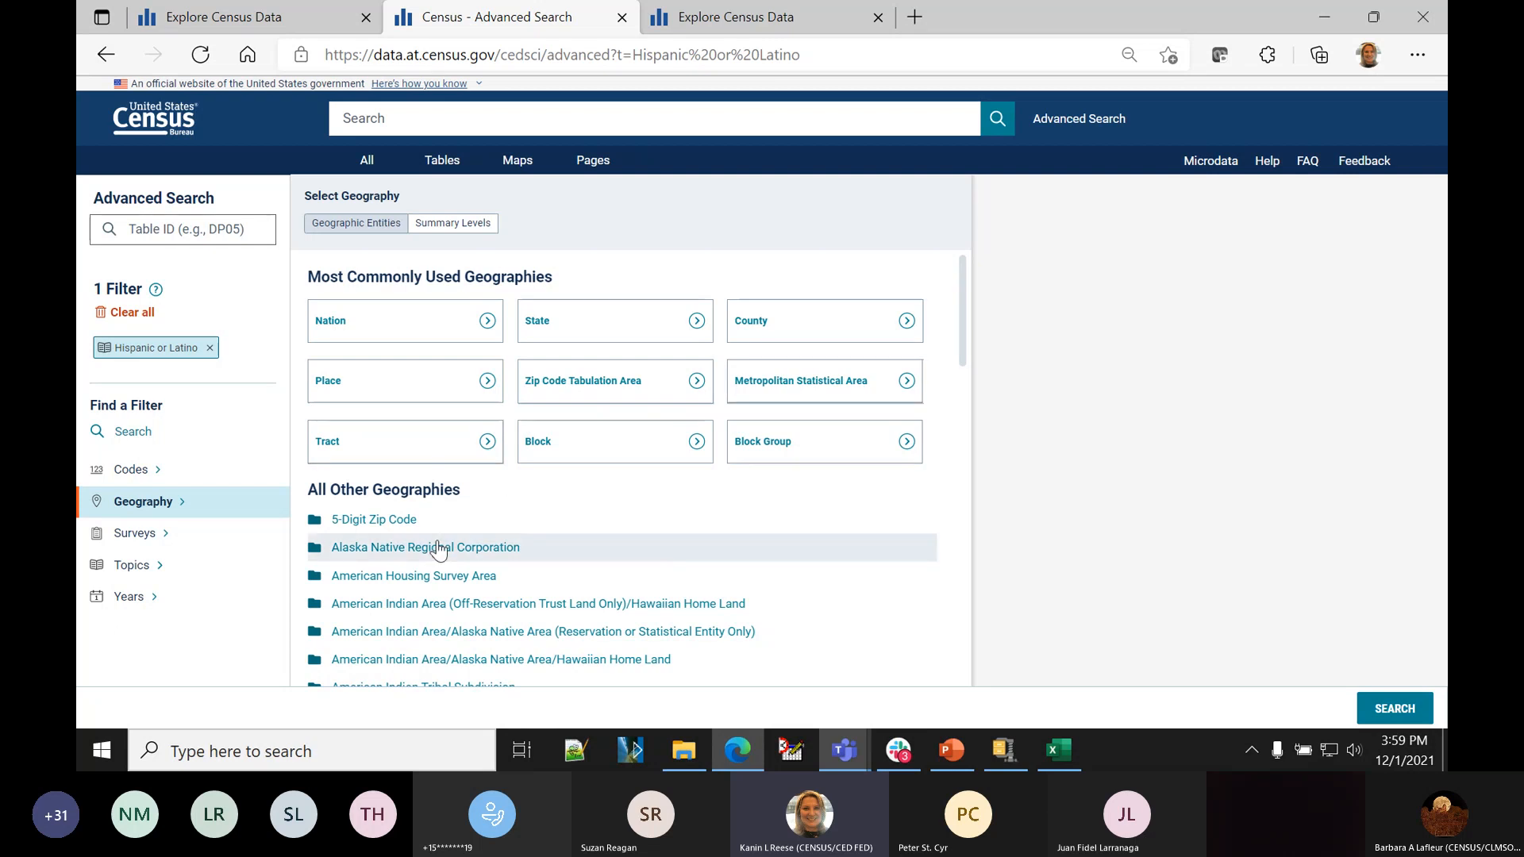
scroll(613, 548, "down", 8)
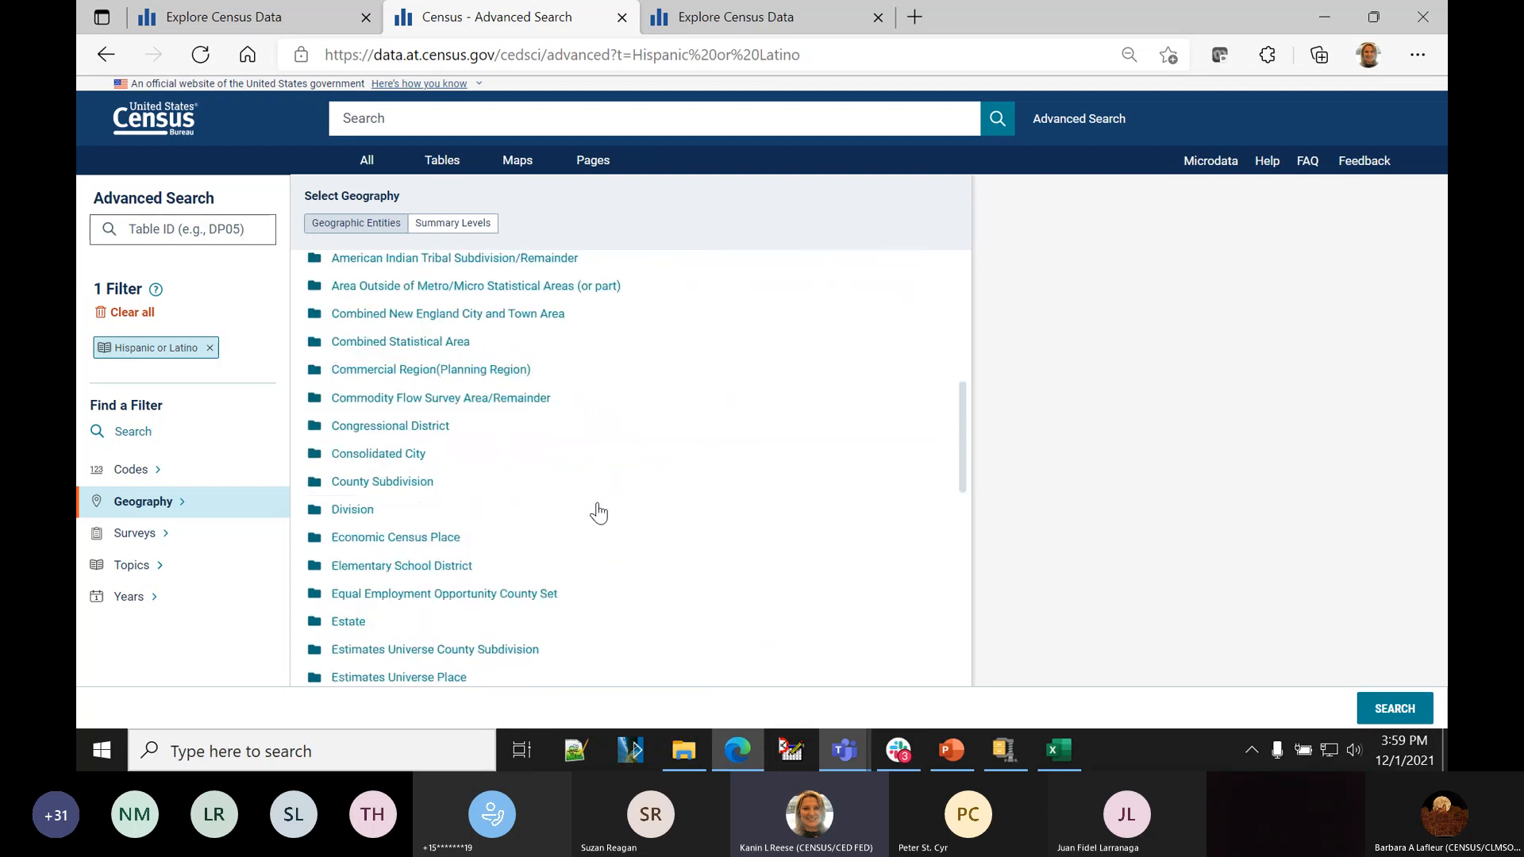
scroll(599, 513, "down", 1)
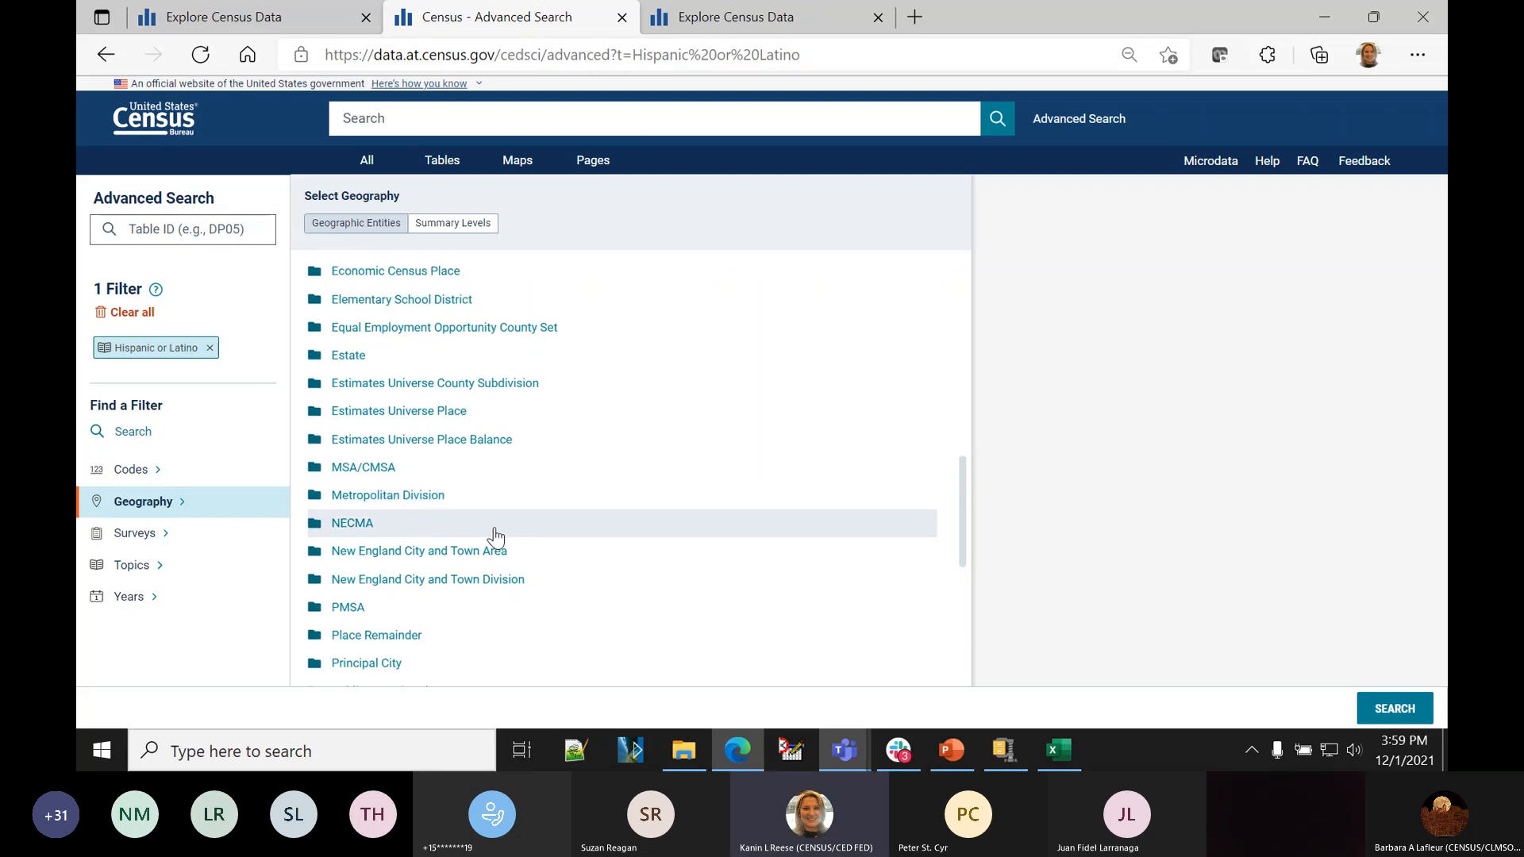
scroll(495, 535, "down", 4)
scroll(502, 531, "down", 3)
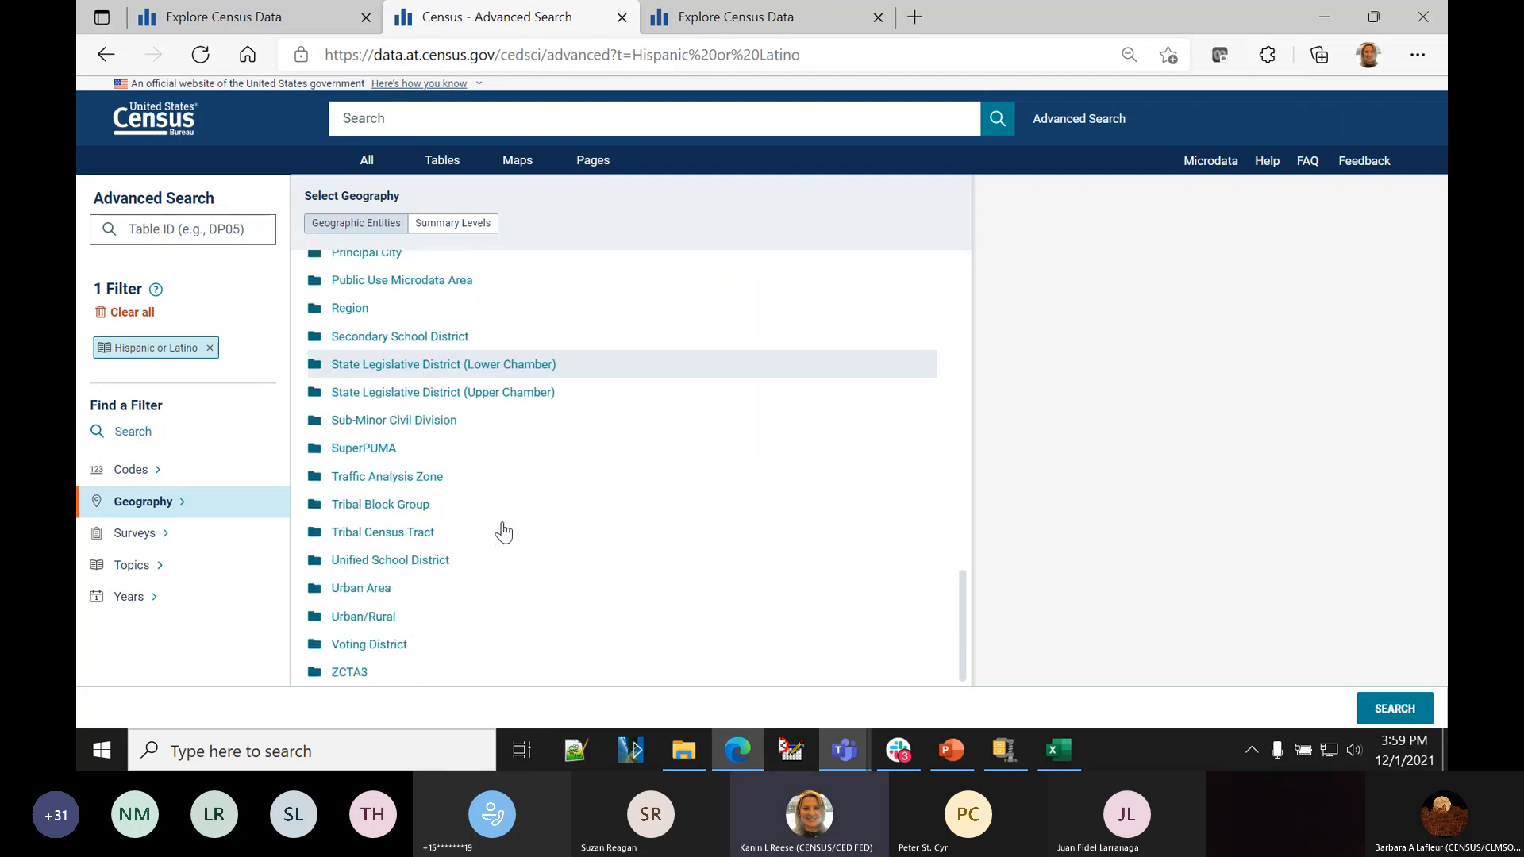
scroll(503, 532, "up", 10)
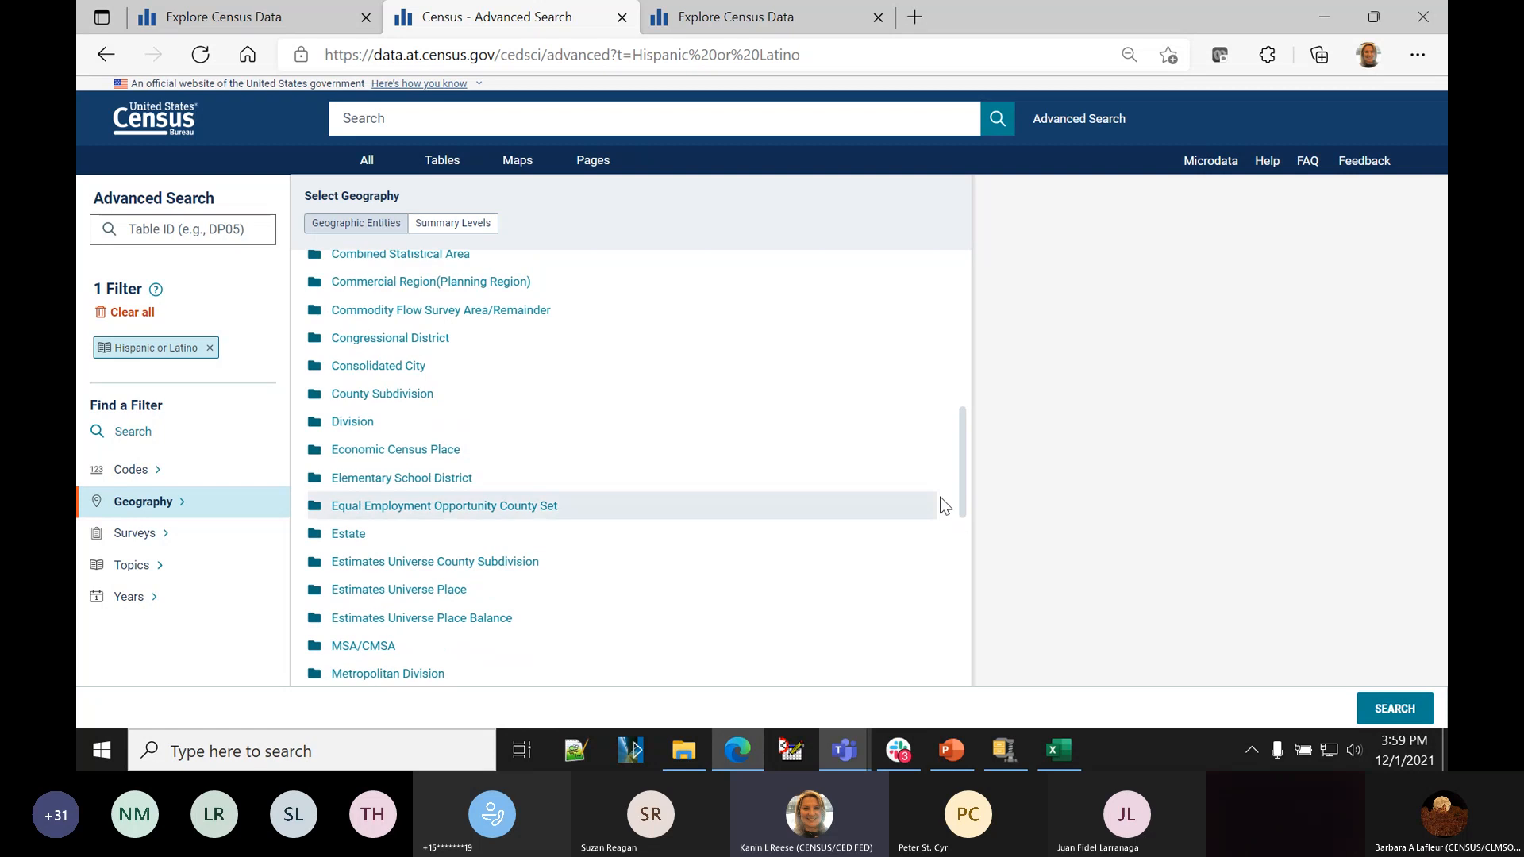
left_click_drag(964, 506, 962, 270)
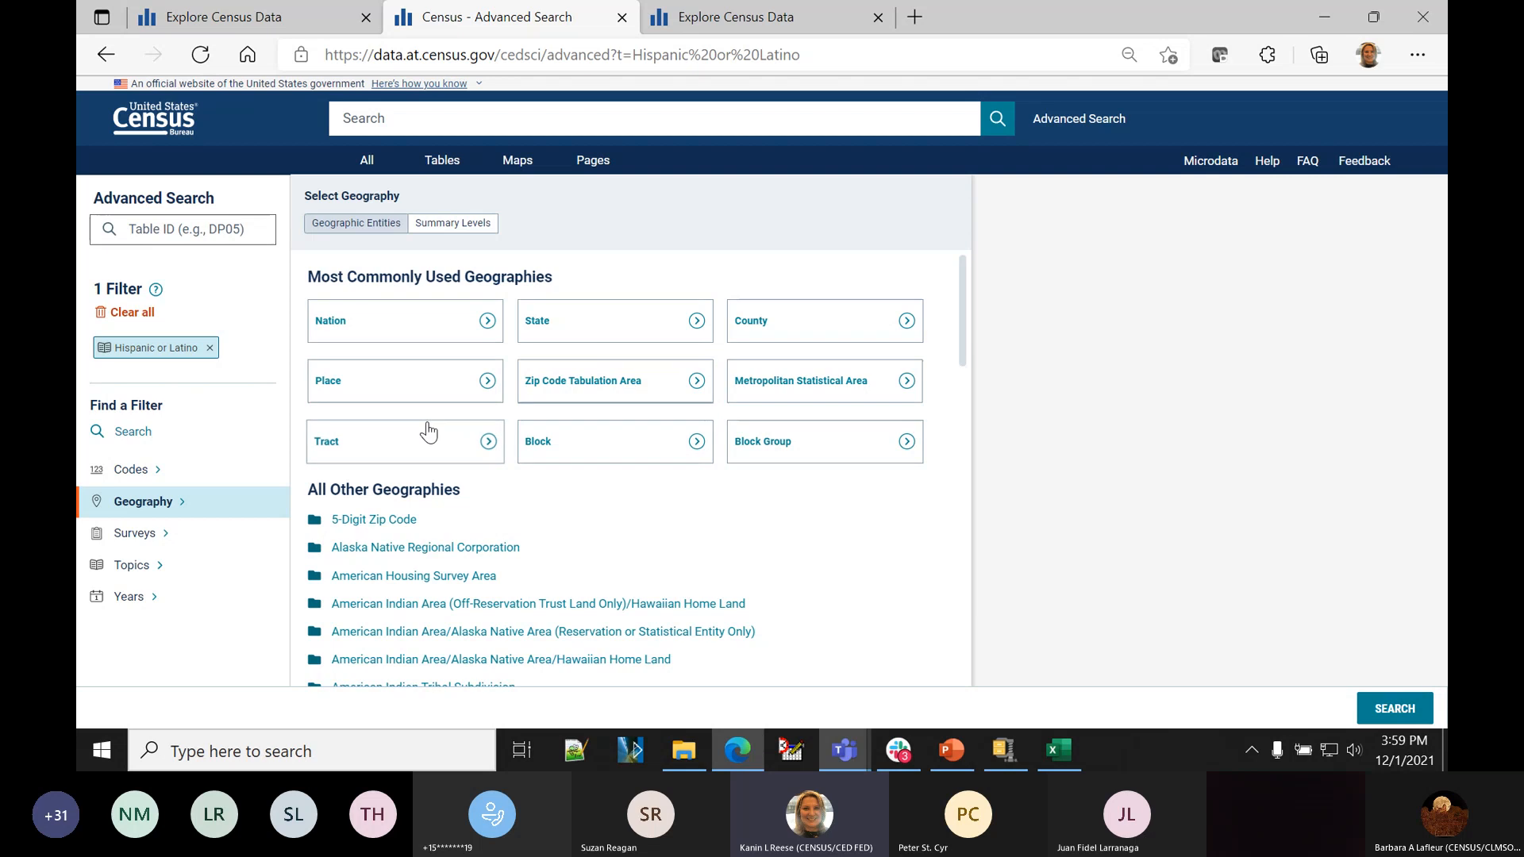
left_click(455, 229)
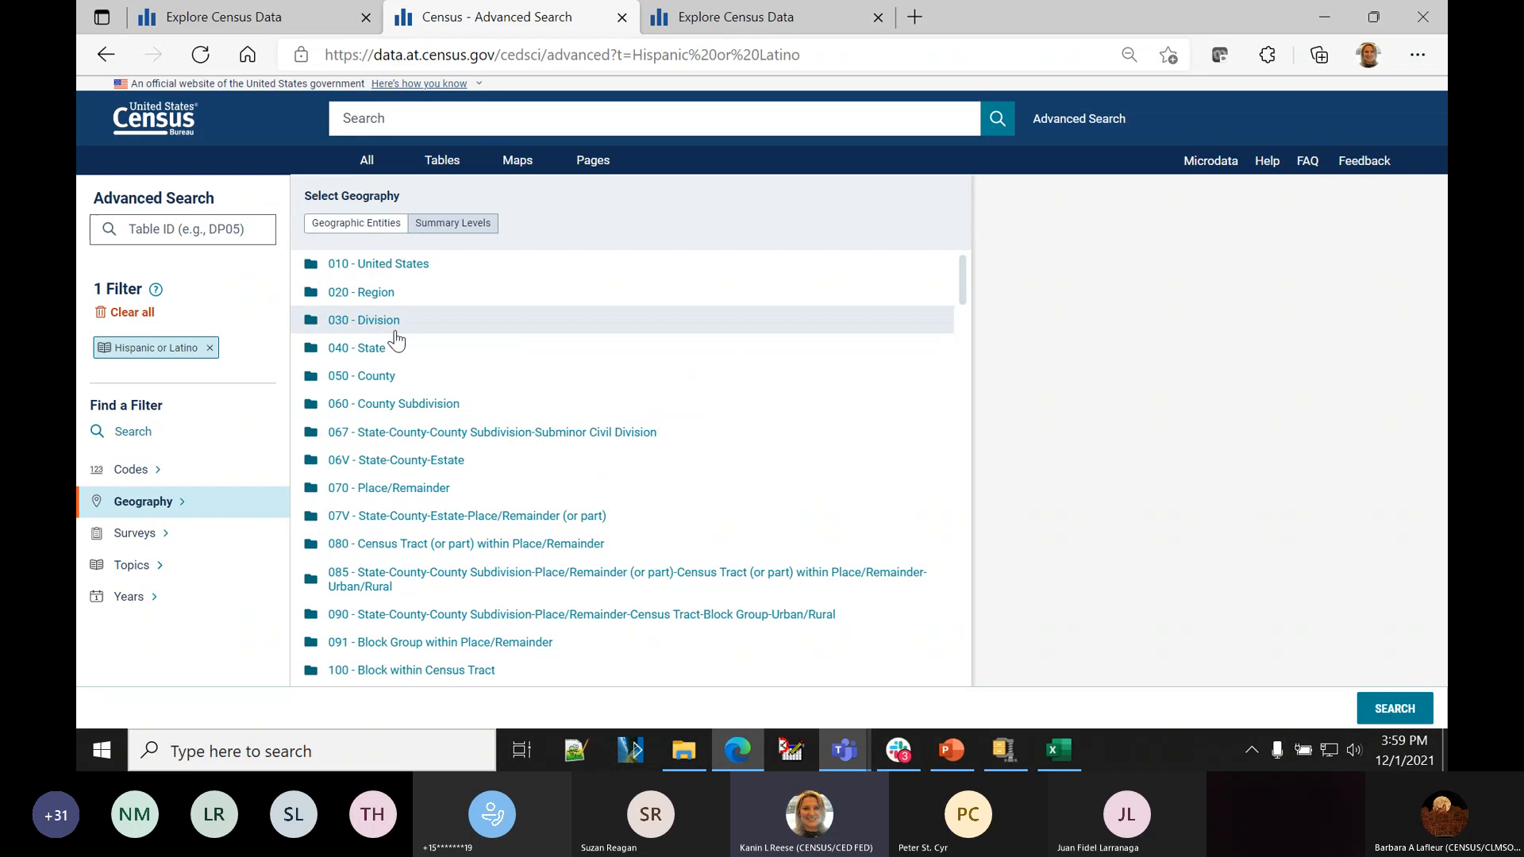
left_click(357, 224)
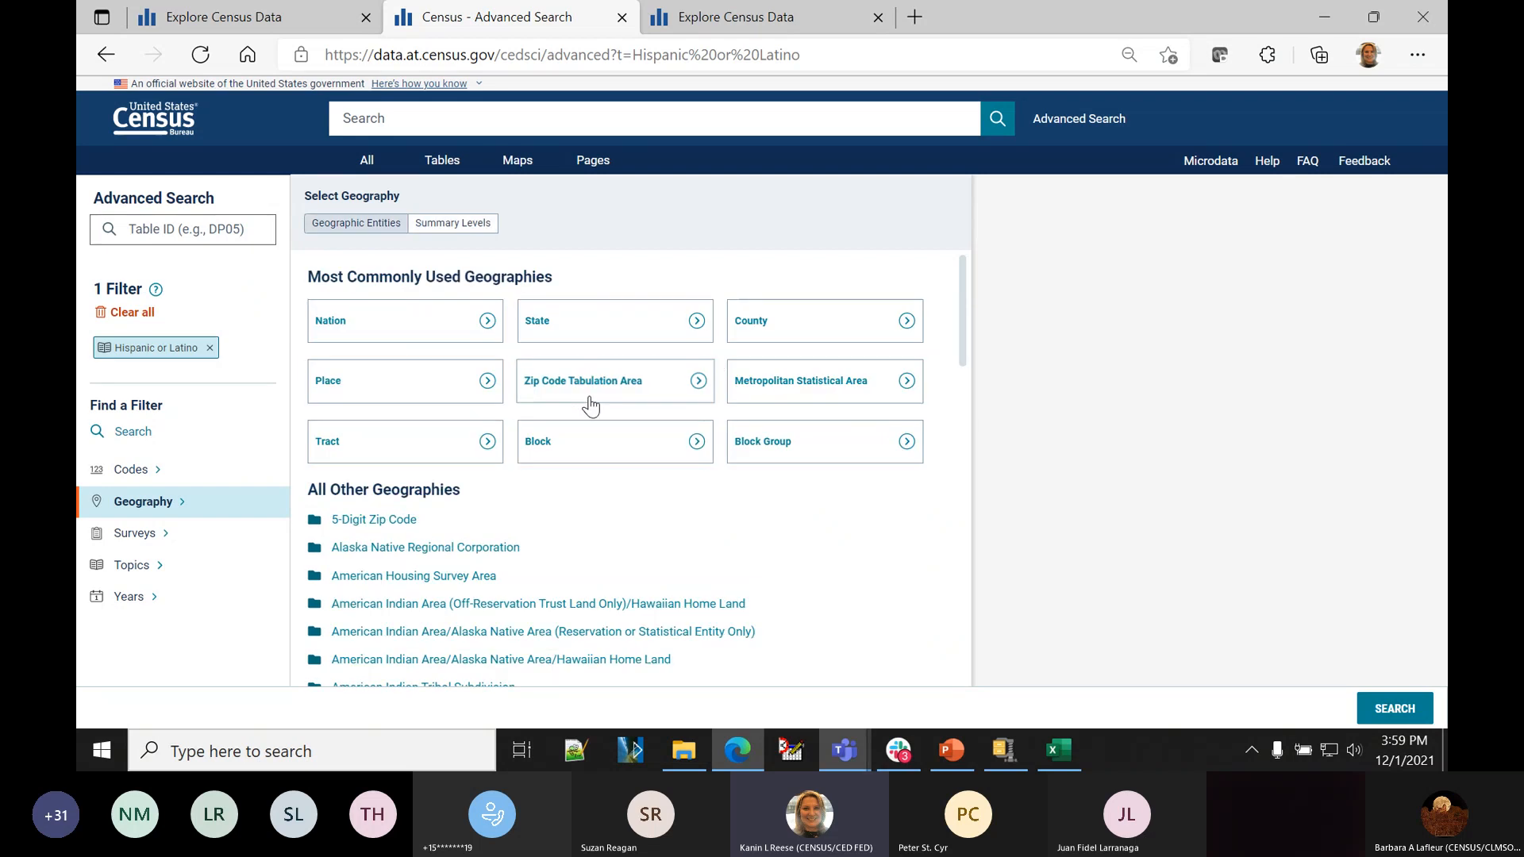
- Add a tract filter for All Census Tracts within San Juan County, New Mexico, and run the search
left_click(391, 450)
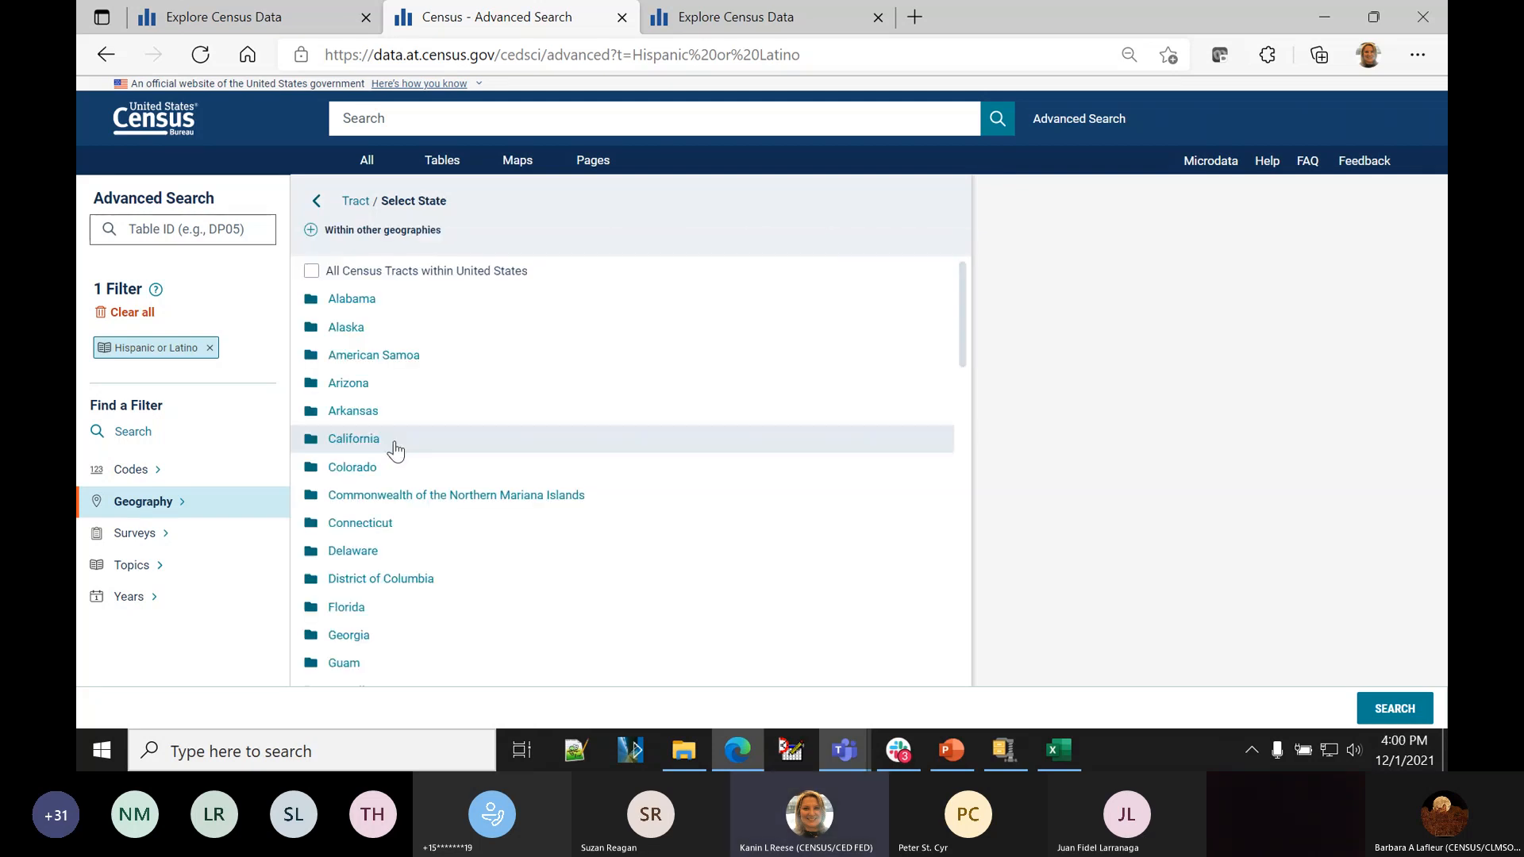
scroll(453, 561, "down", 10)
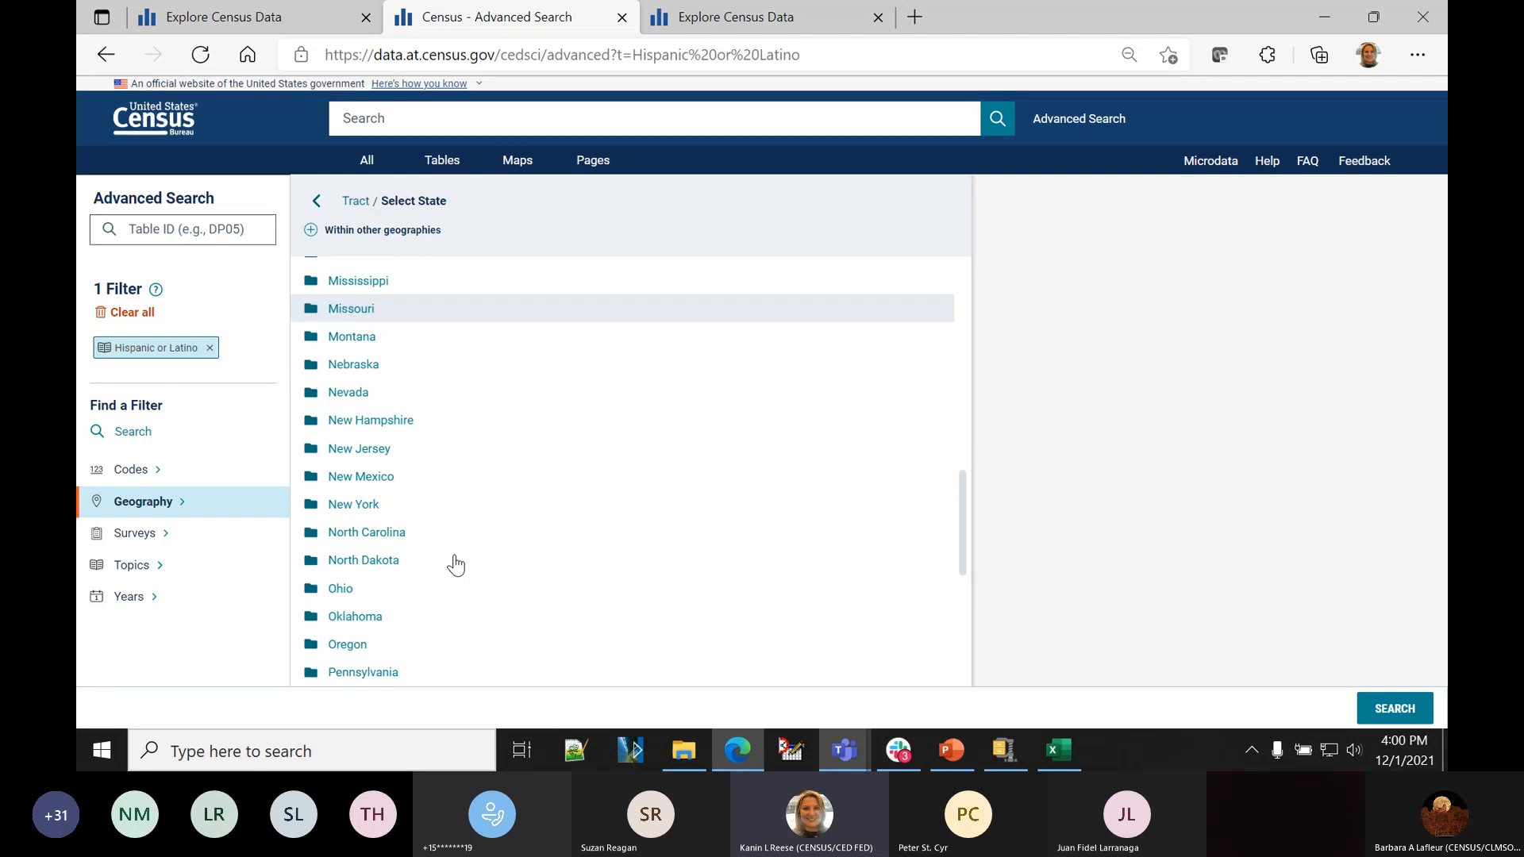
left_click(371, 478)
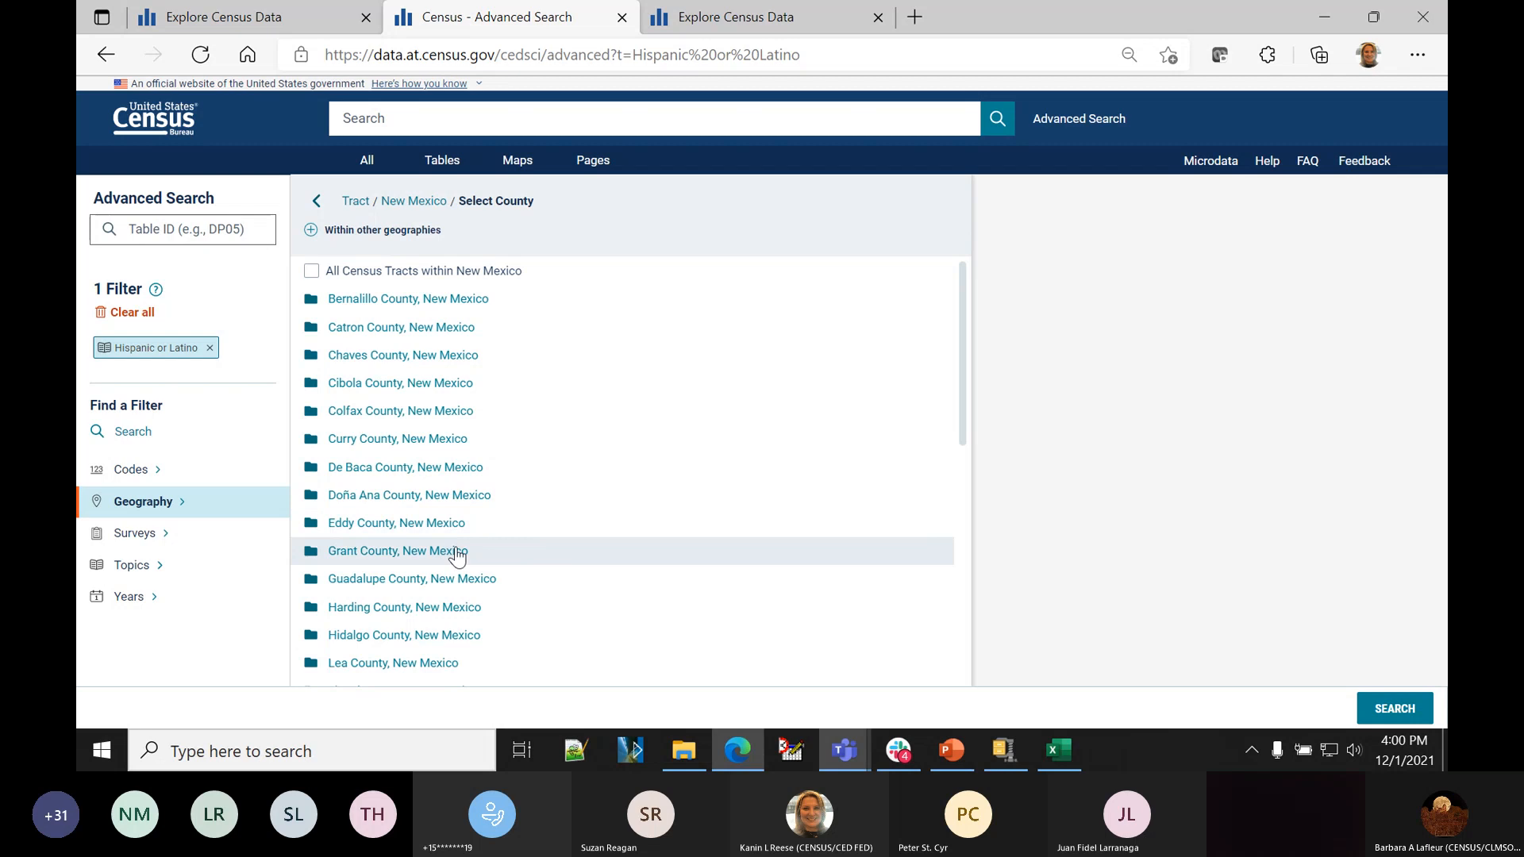
scroll(457, 555, "down", 6)
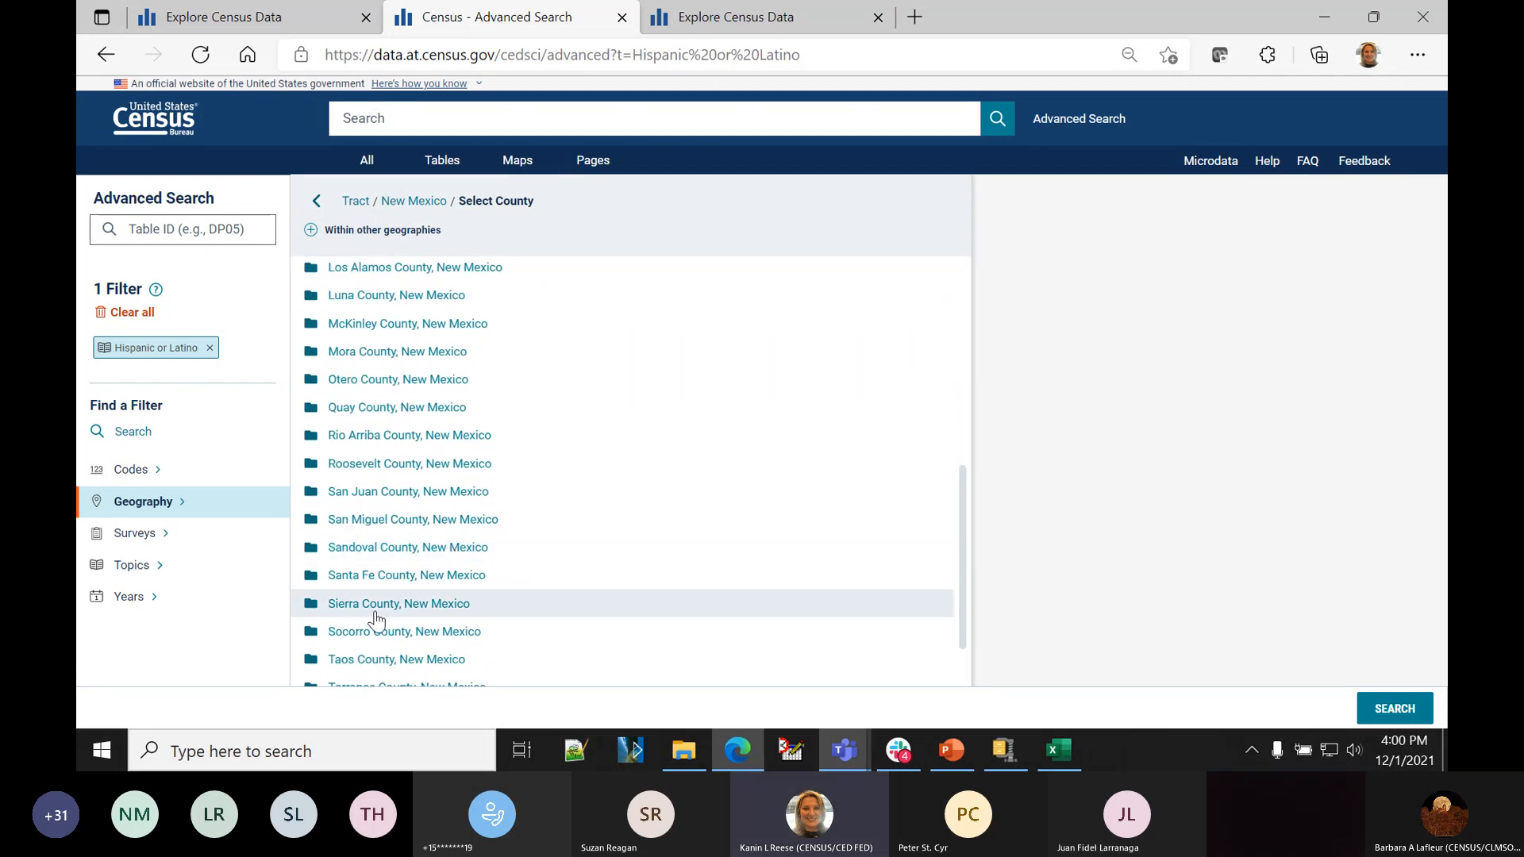
left_click(384, 493)
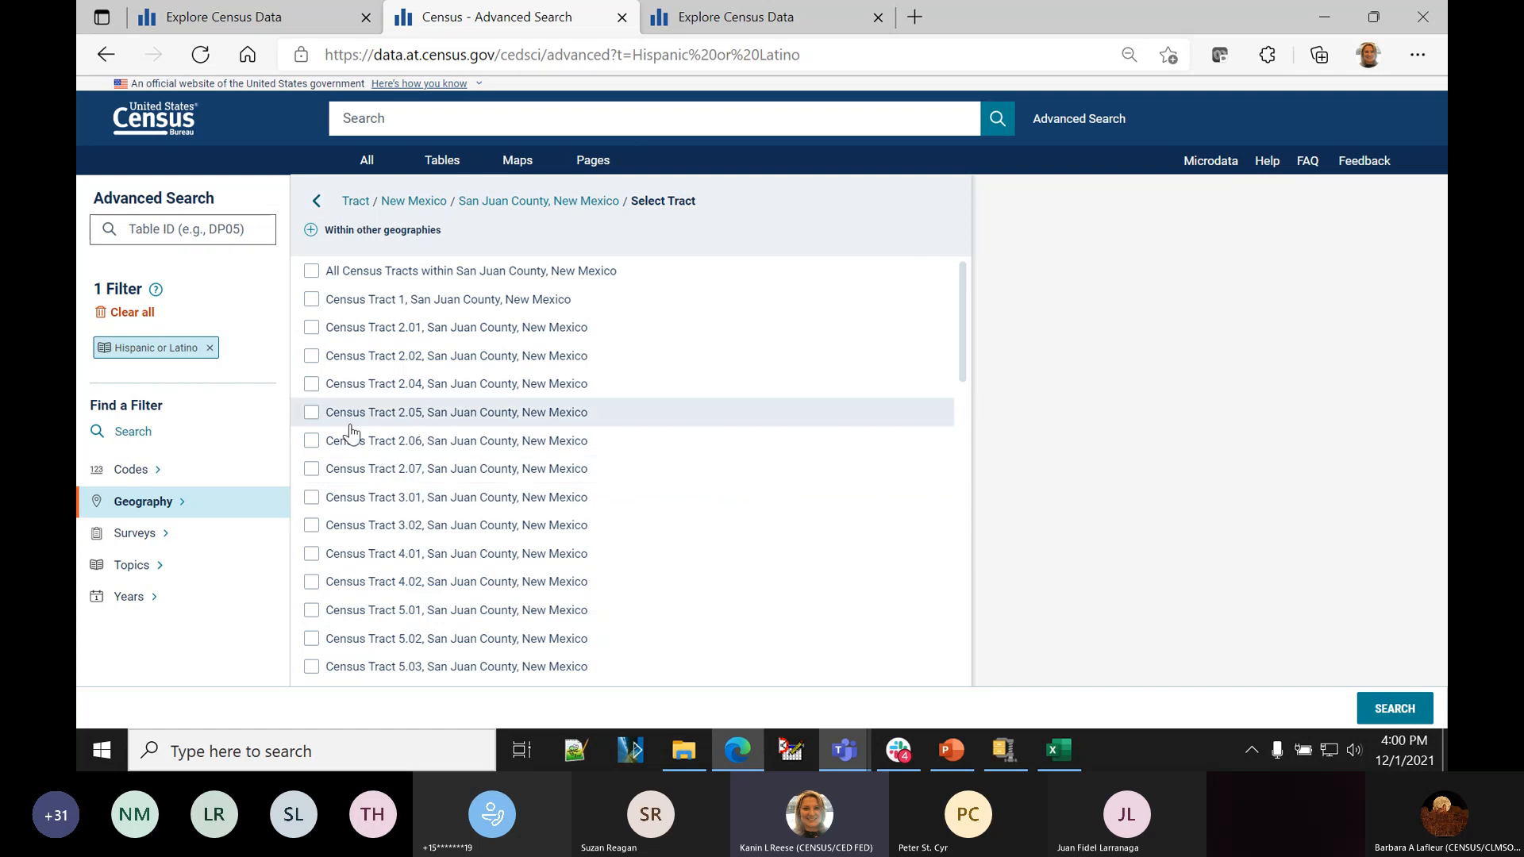
left_click(311, 273)
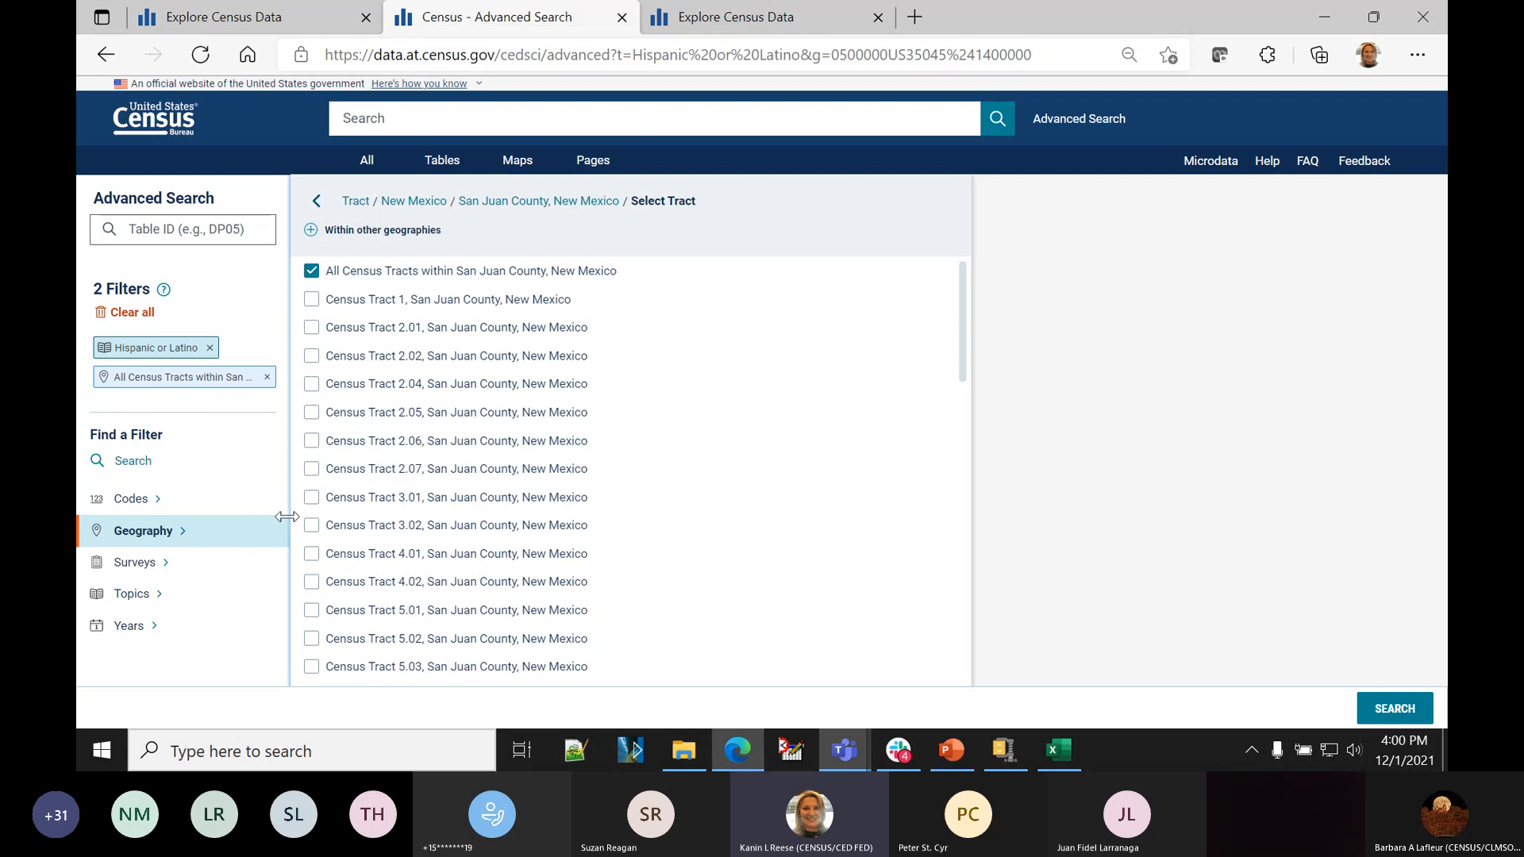
left_click(1395, 709)
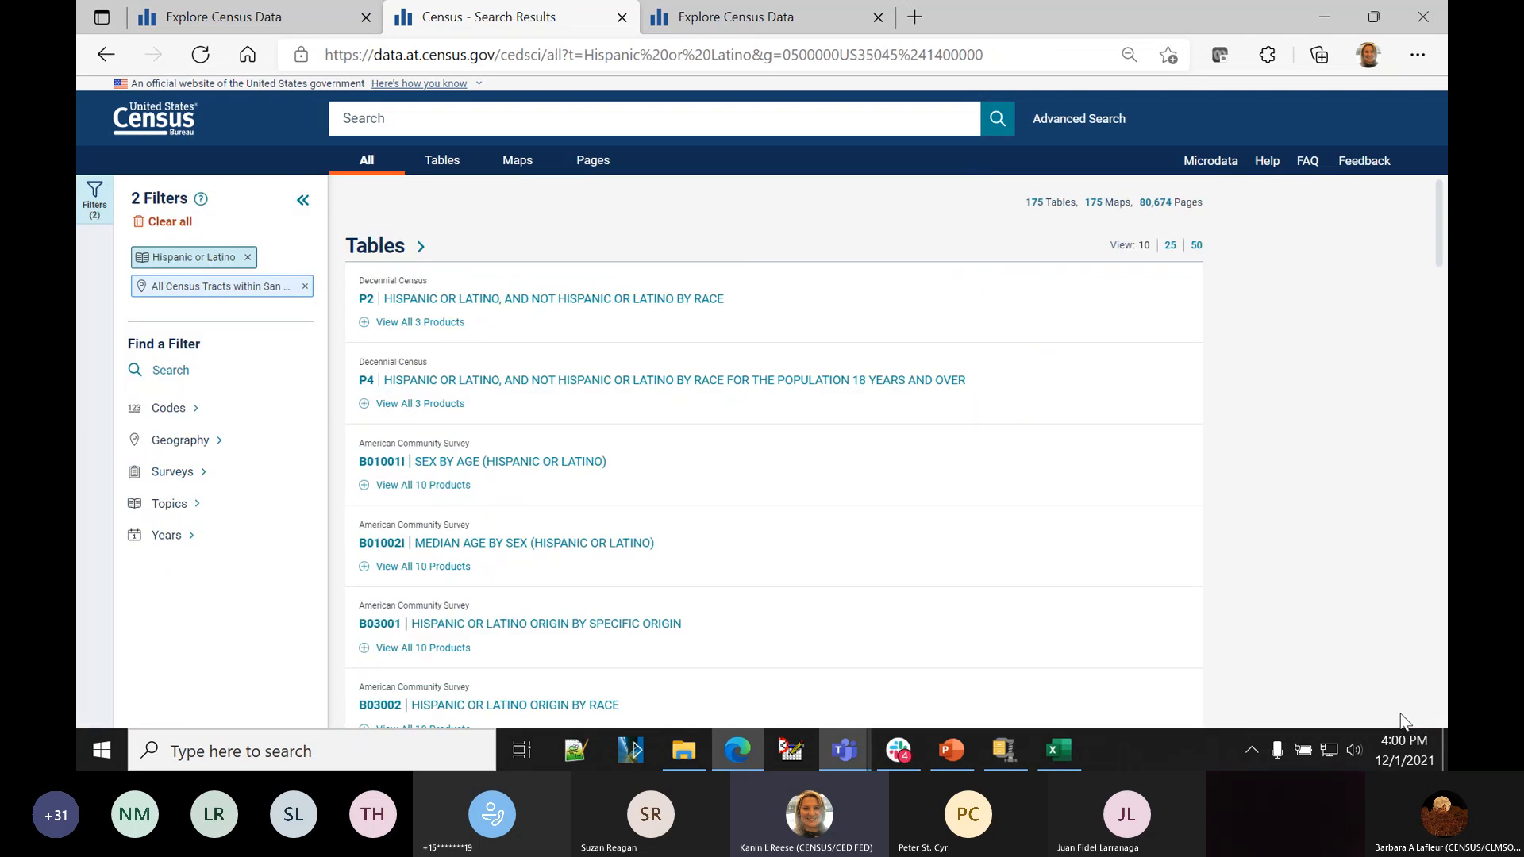
- Review the years and products offered for tables P2 and B01001I in the search results
left_click(365, 322)
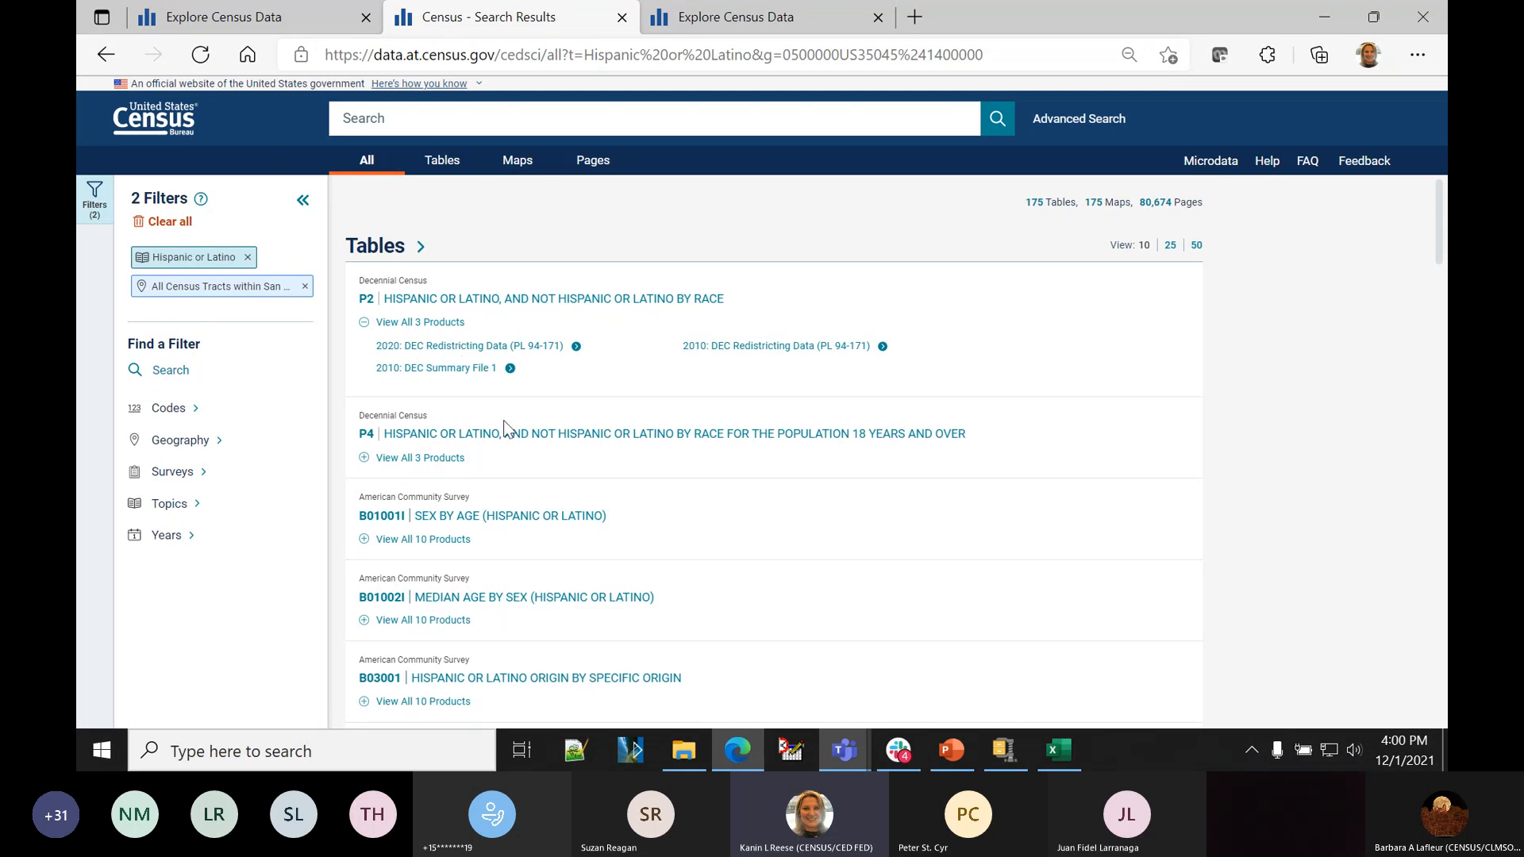
scroll(498, 421, "down", 1)
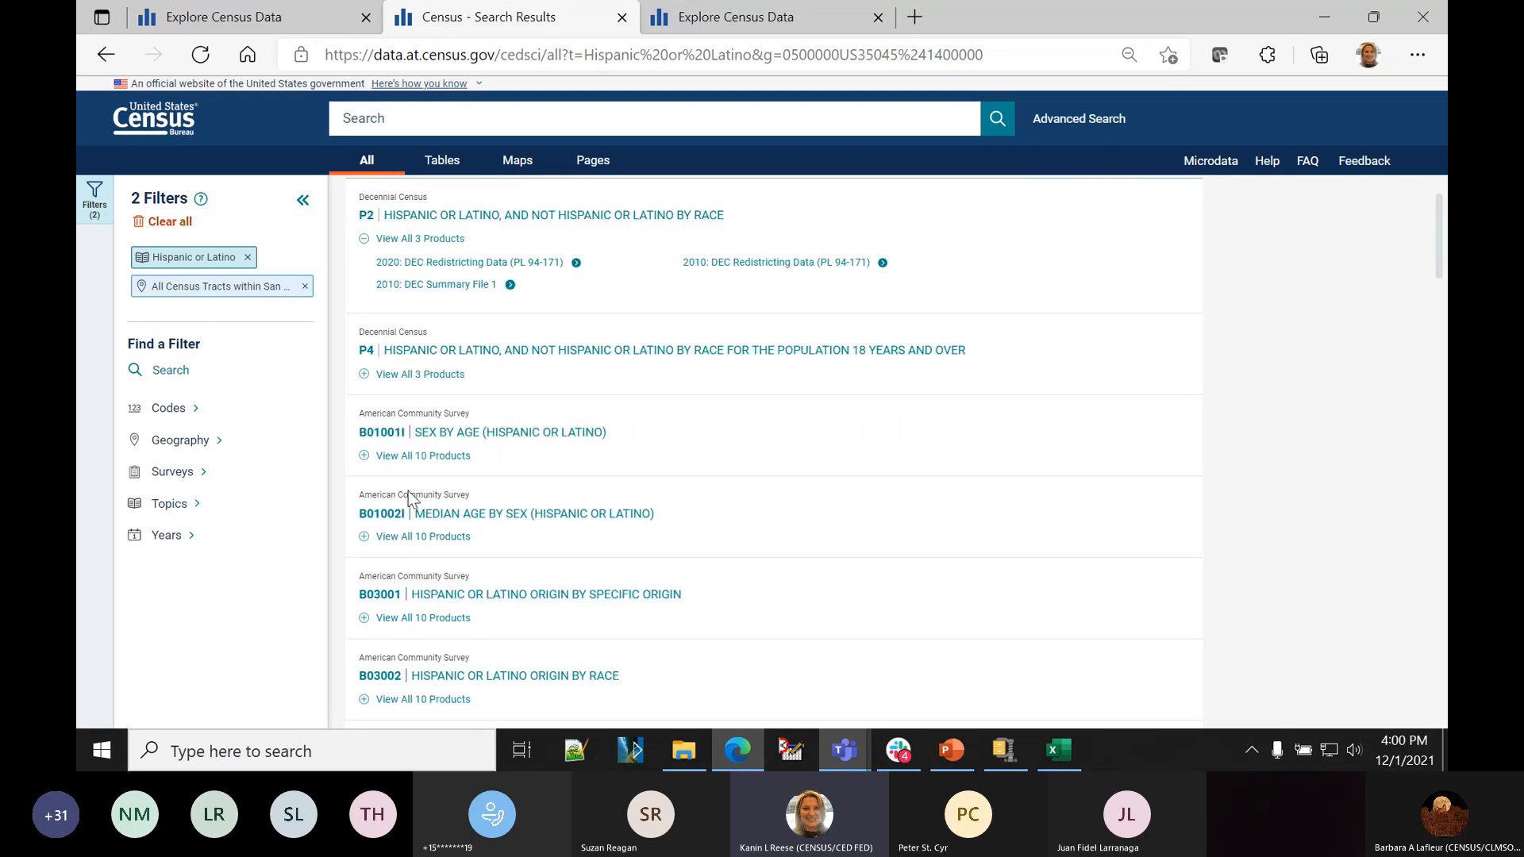
left_click(364, 457)
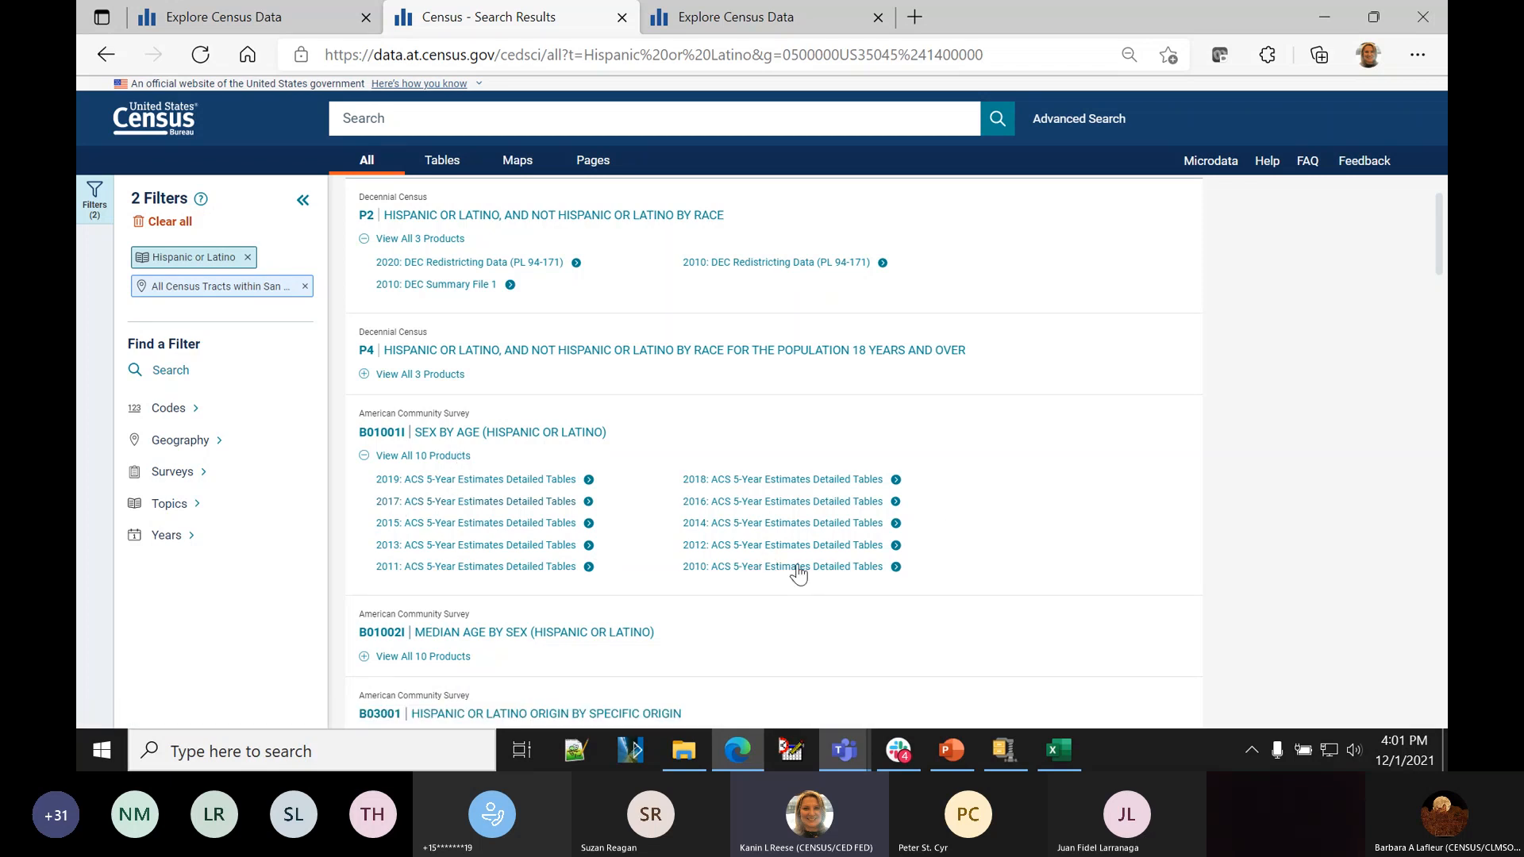
scroll(796, 572, "down", 3)
scroll(577, 607, "up", 3)
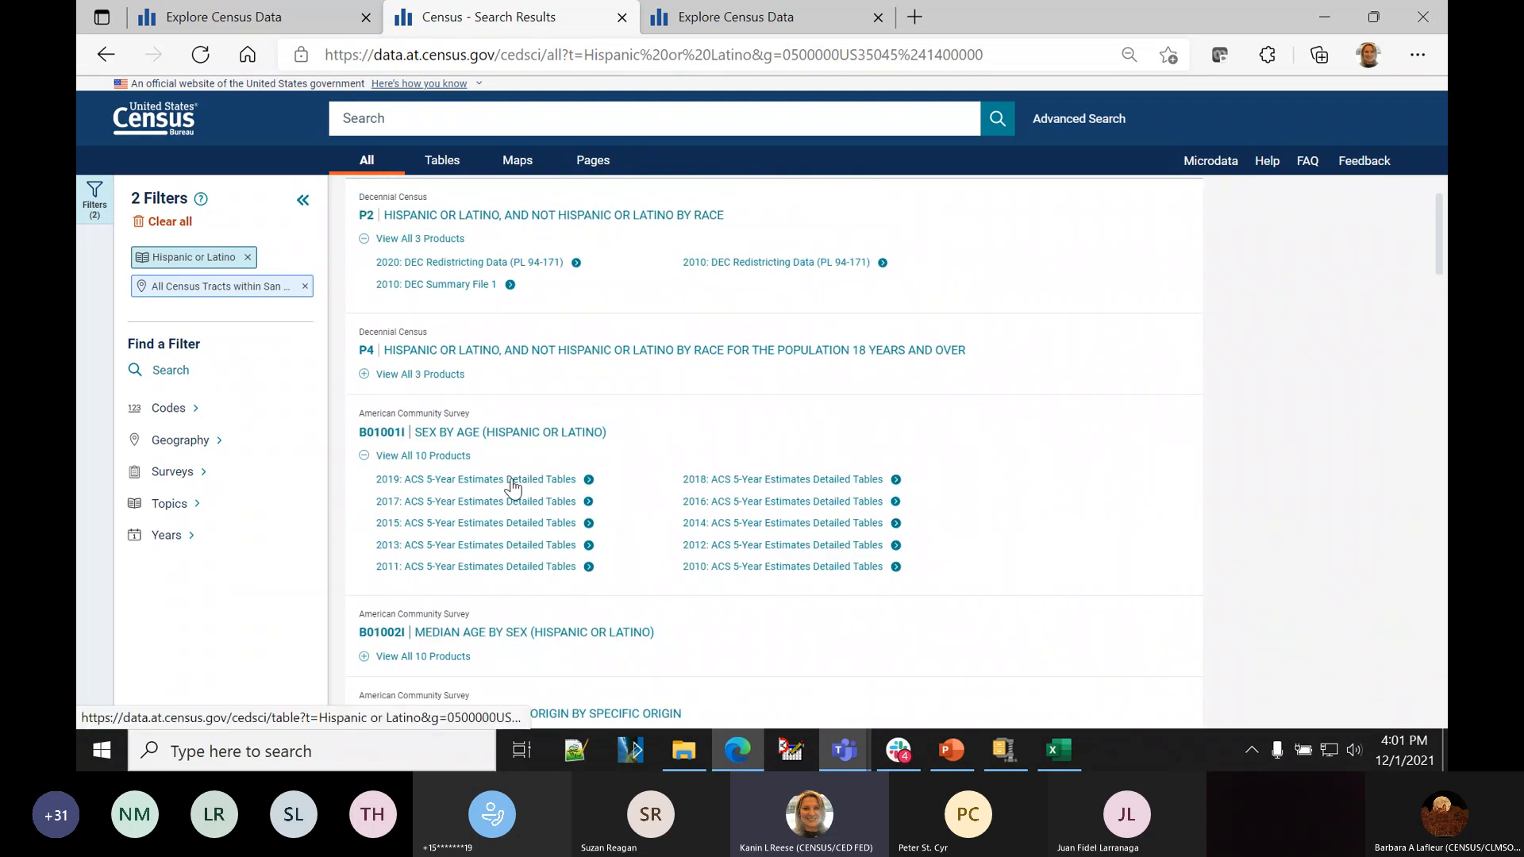
scroll(455, 597, "up", 1)
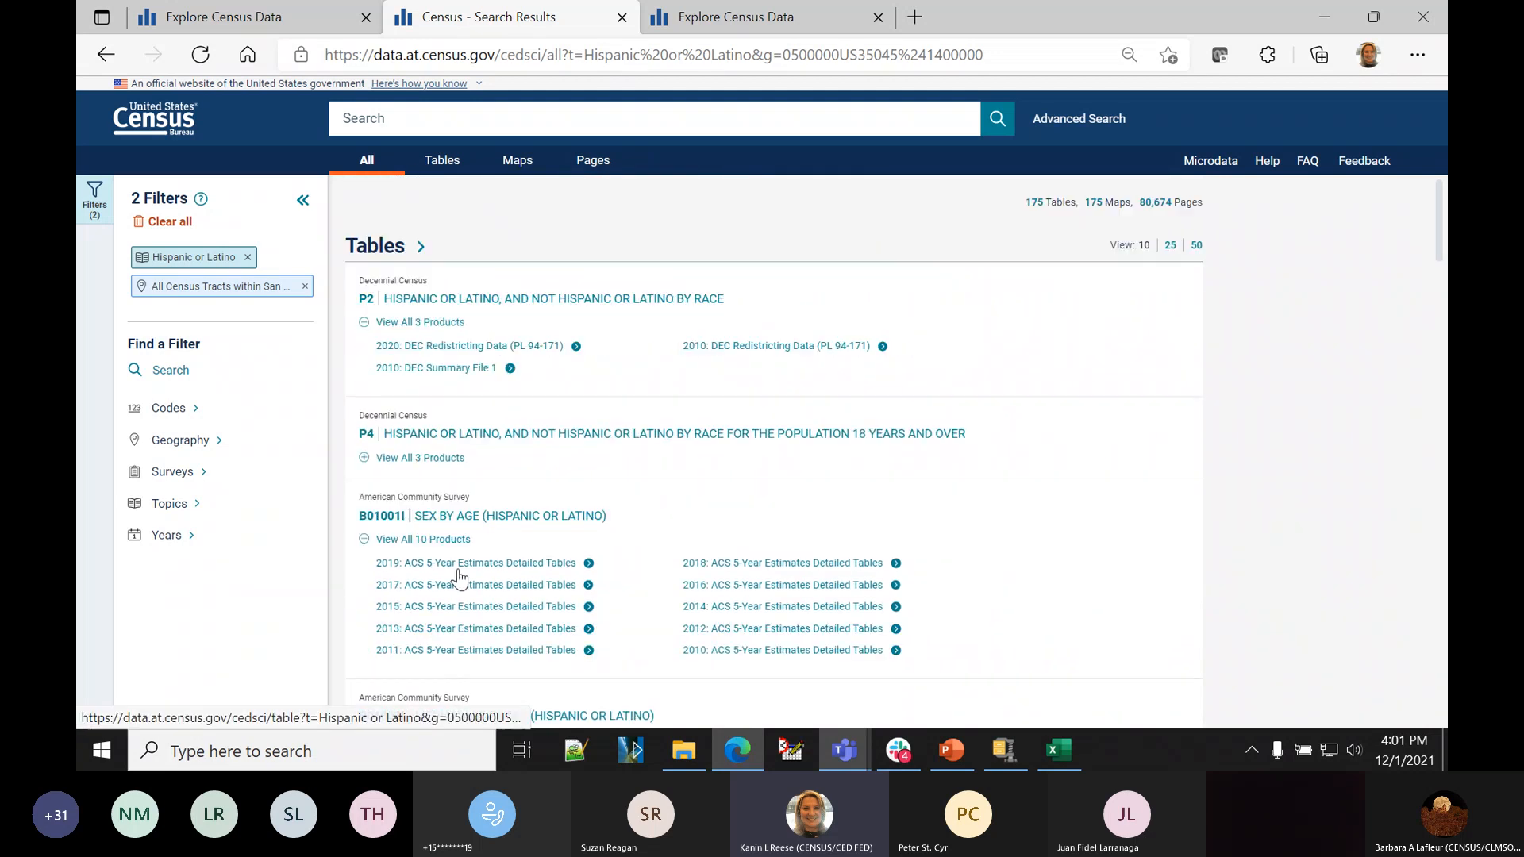
- Open table P2 as a map, using the Hispanic or Latino total as its dimension and the Detailed basemap
left_click(458, 571)
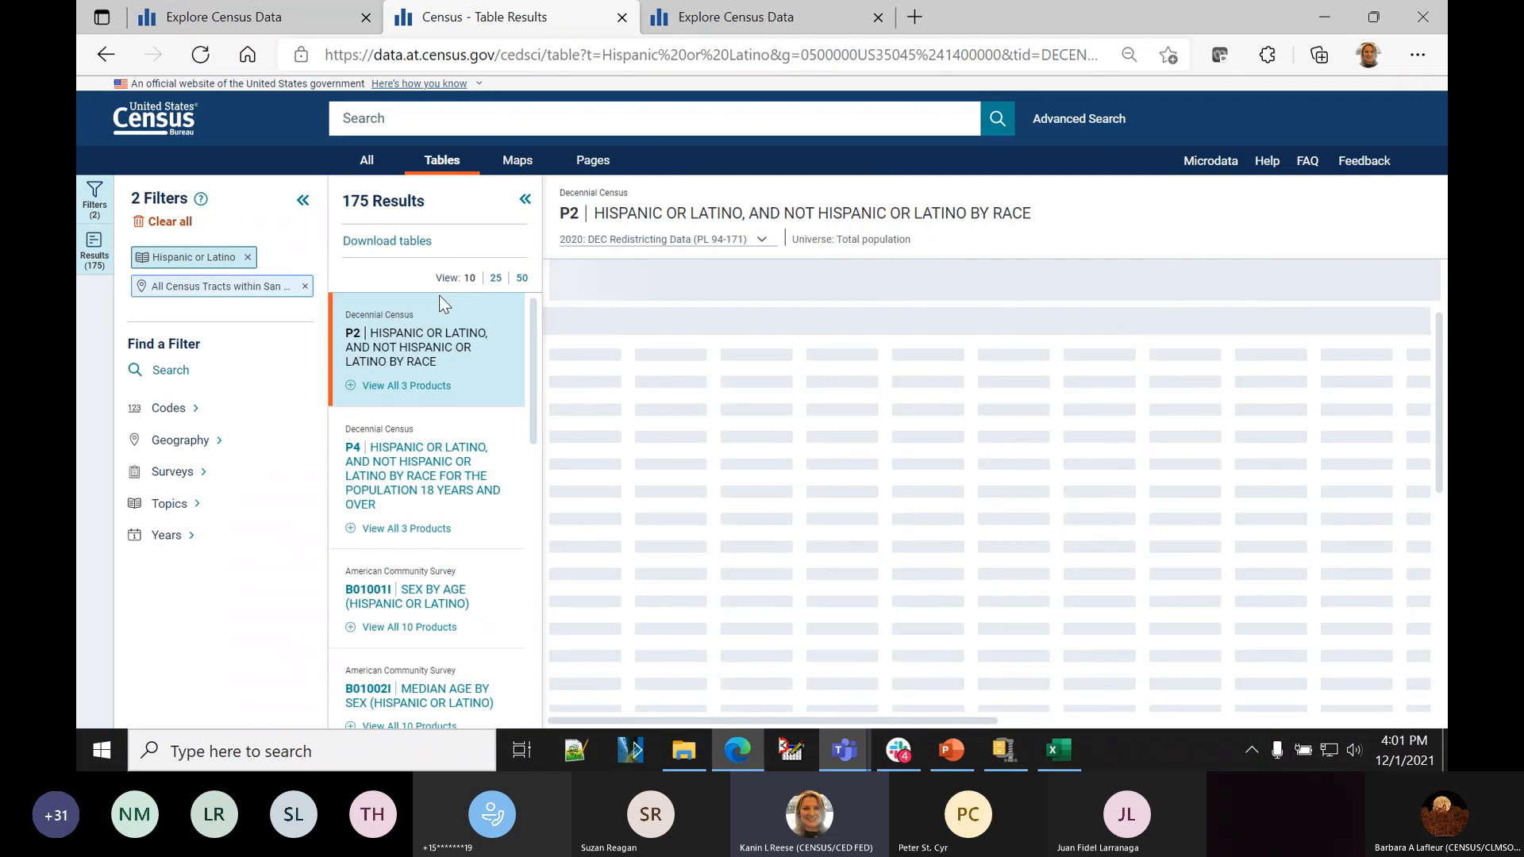
left_click(530, 164)
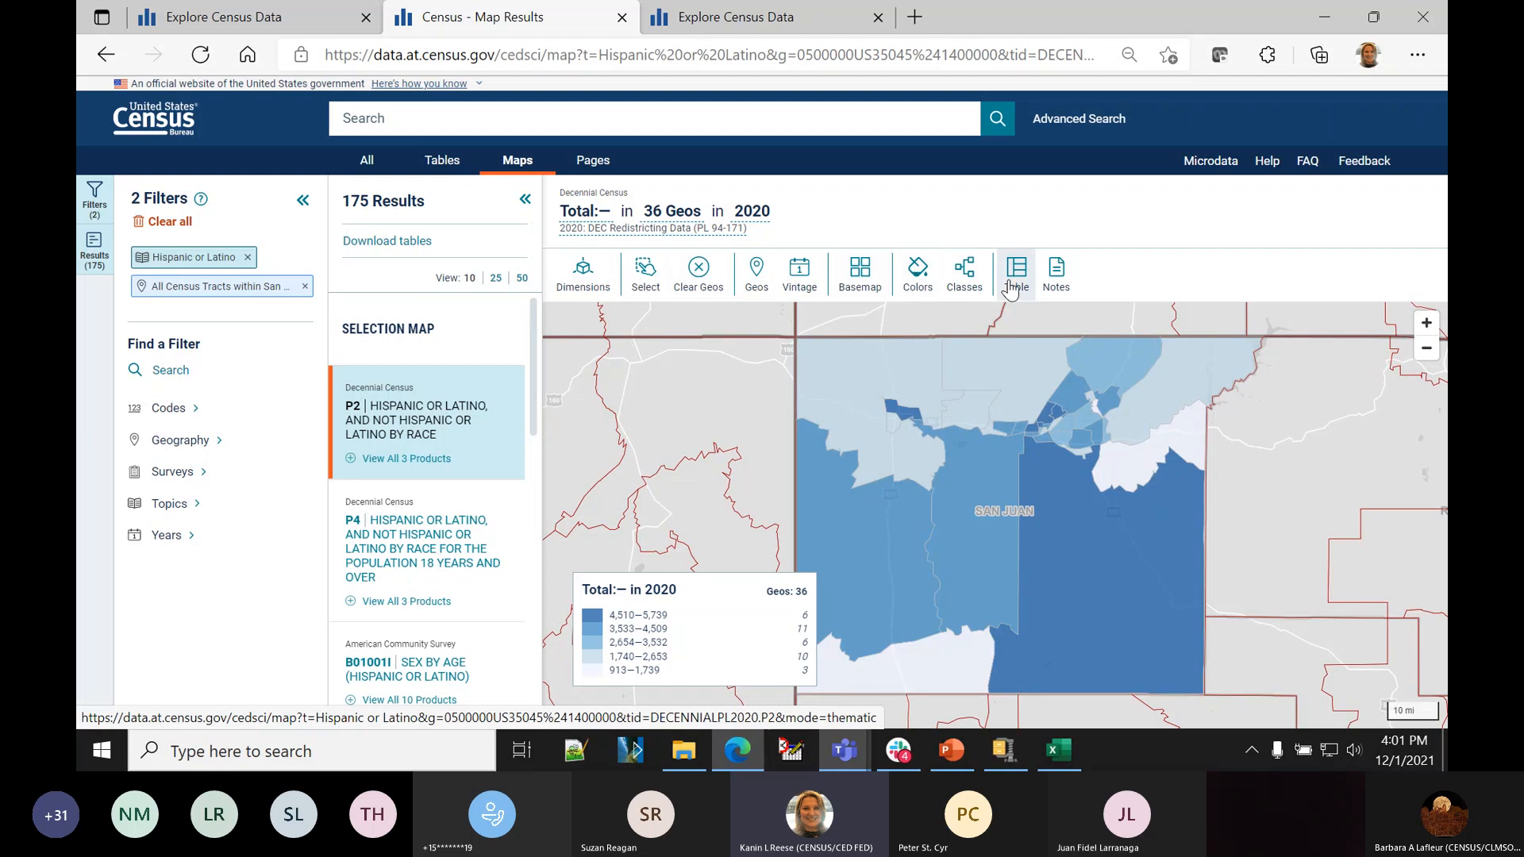
left_click(591, 294)
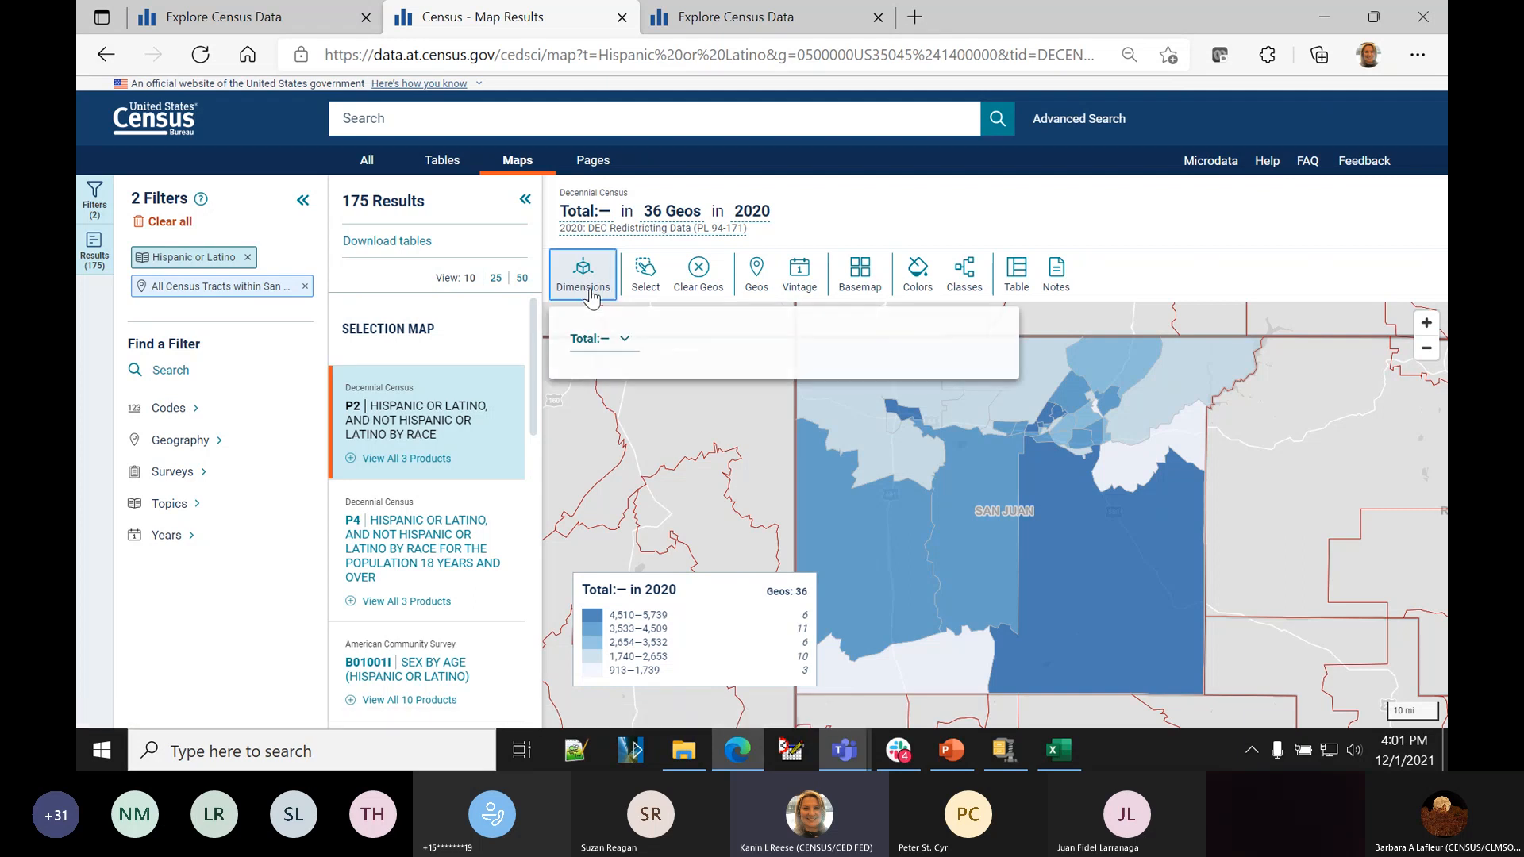
left_click(627, 341)
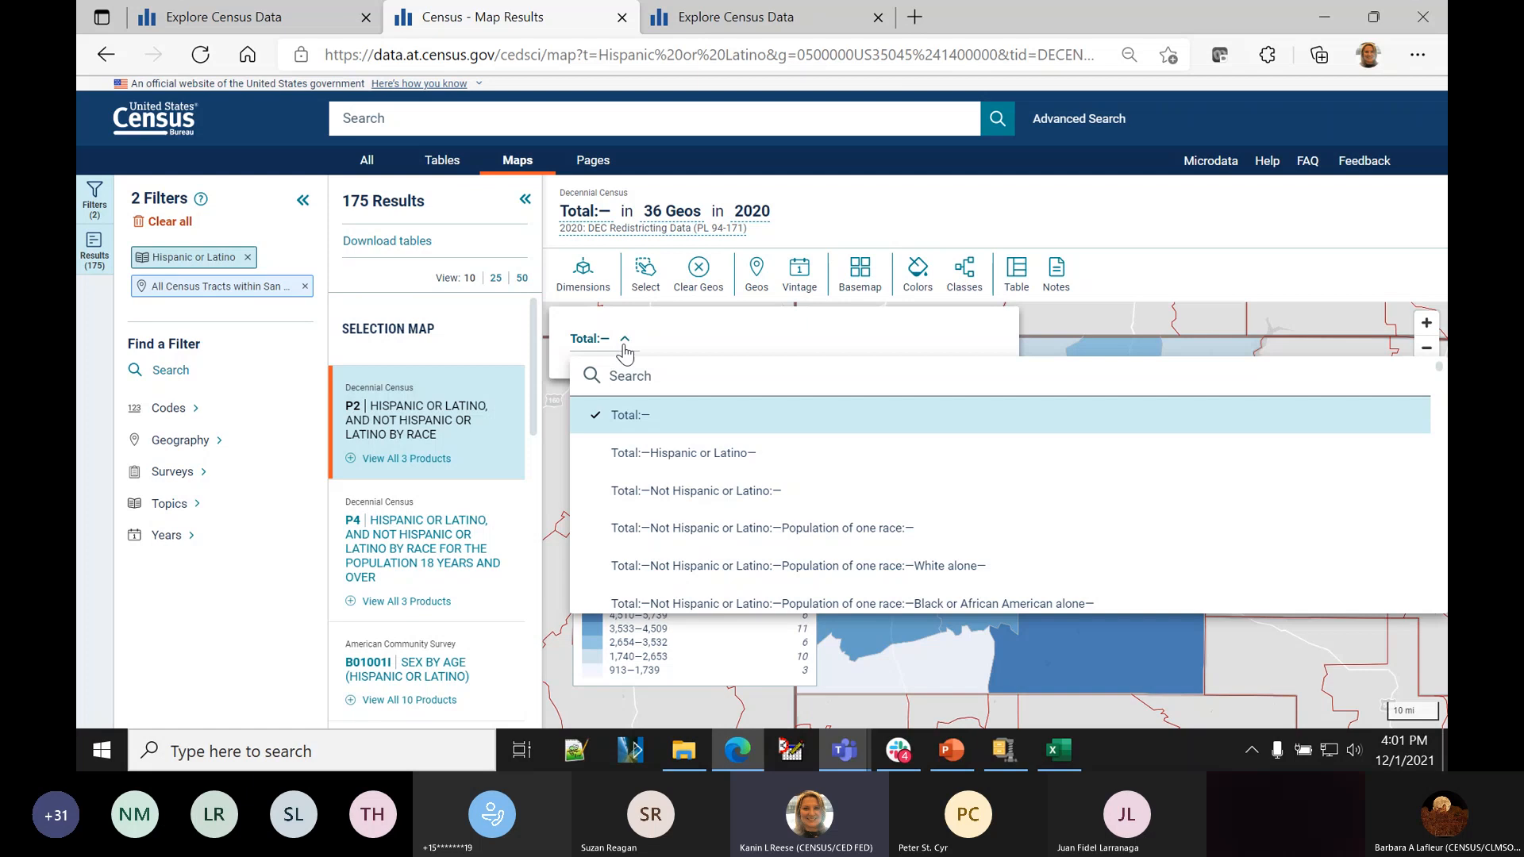
left_click(704, 454)
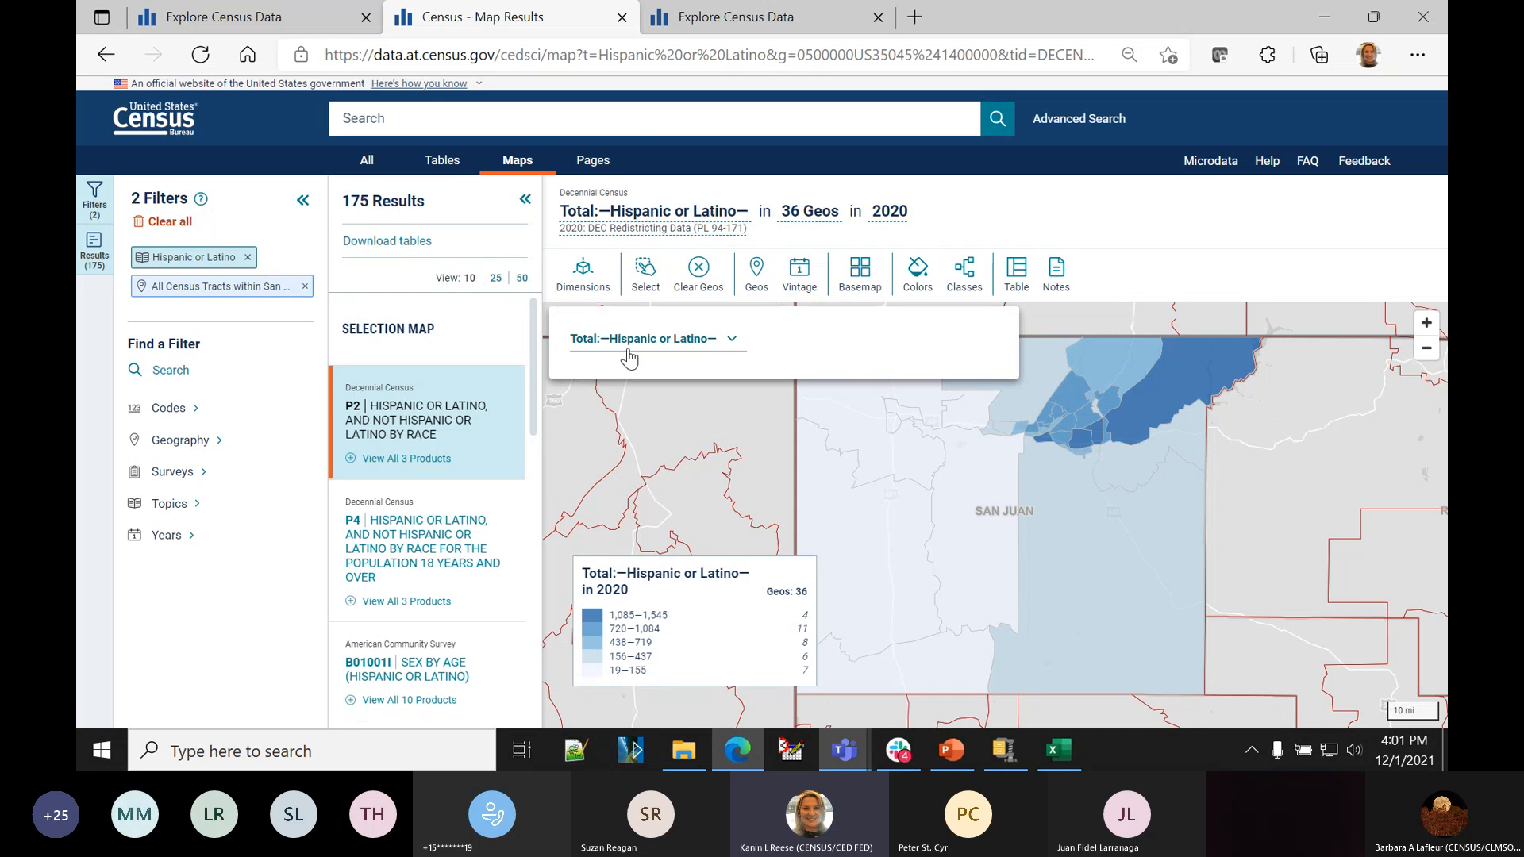
left_click(862, 284)
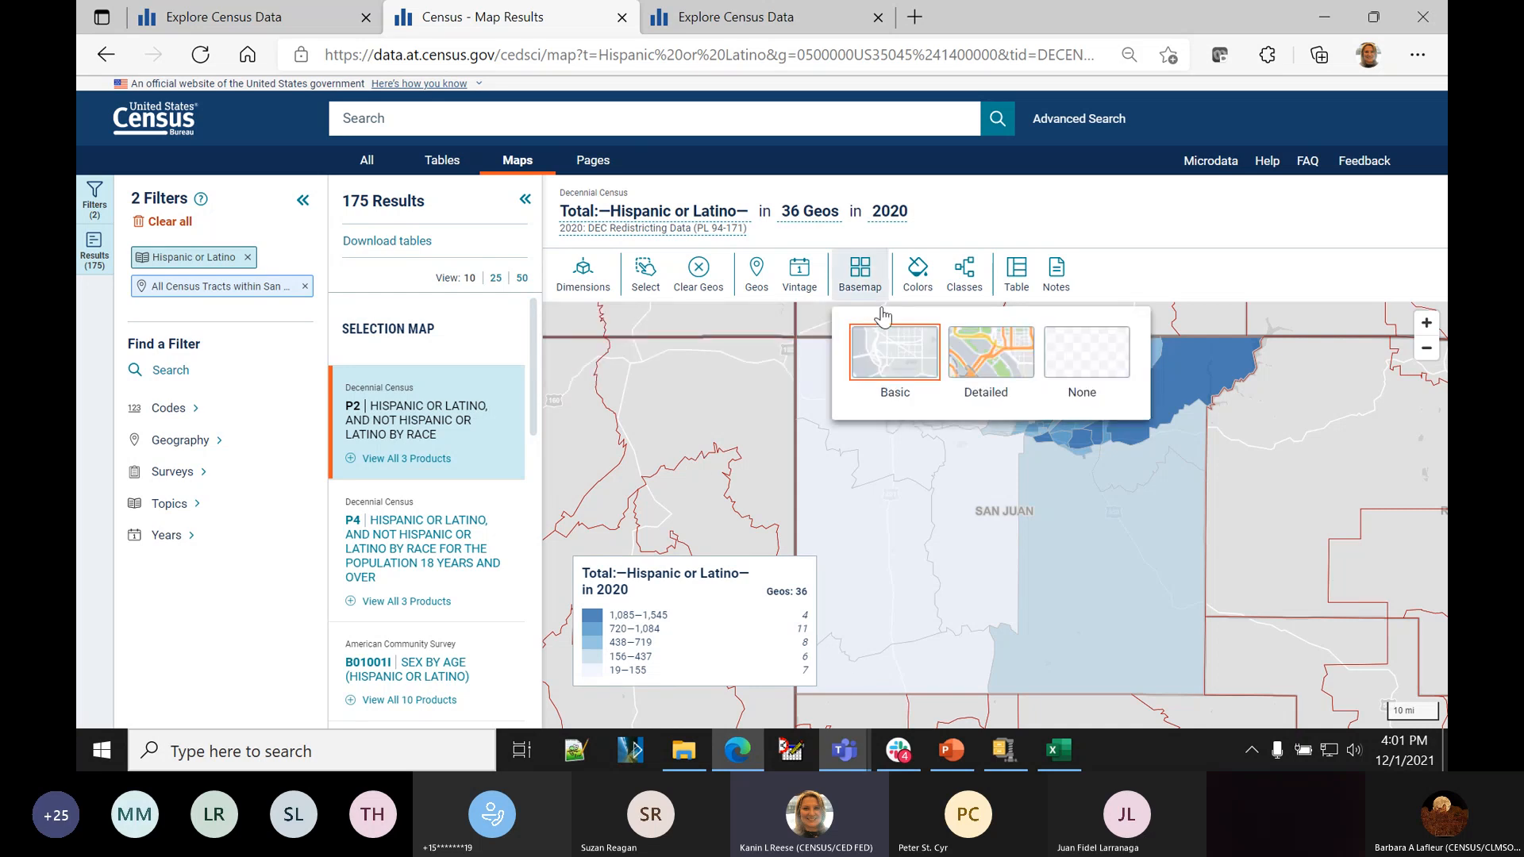
left_click(1003, 365)
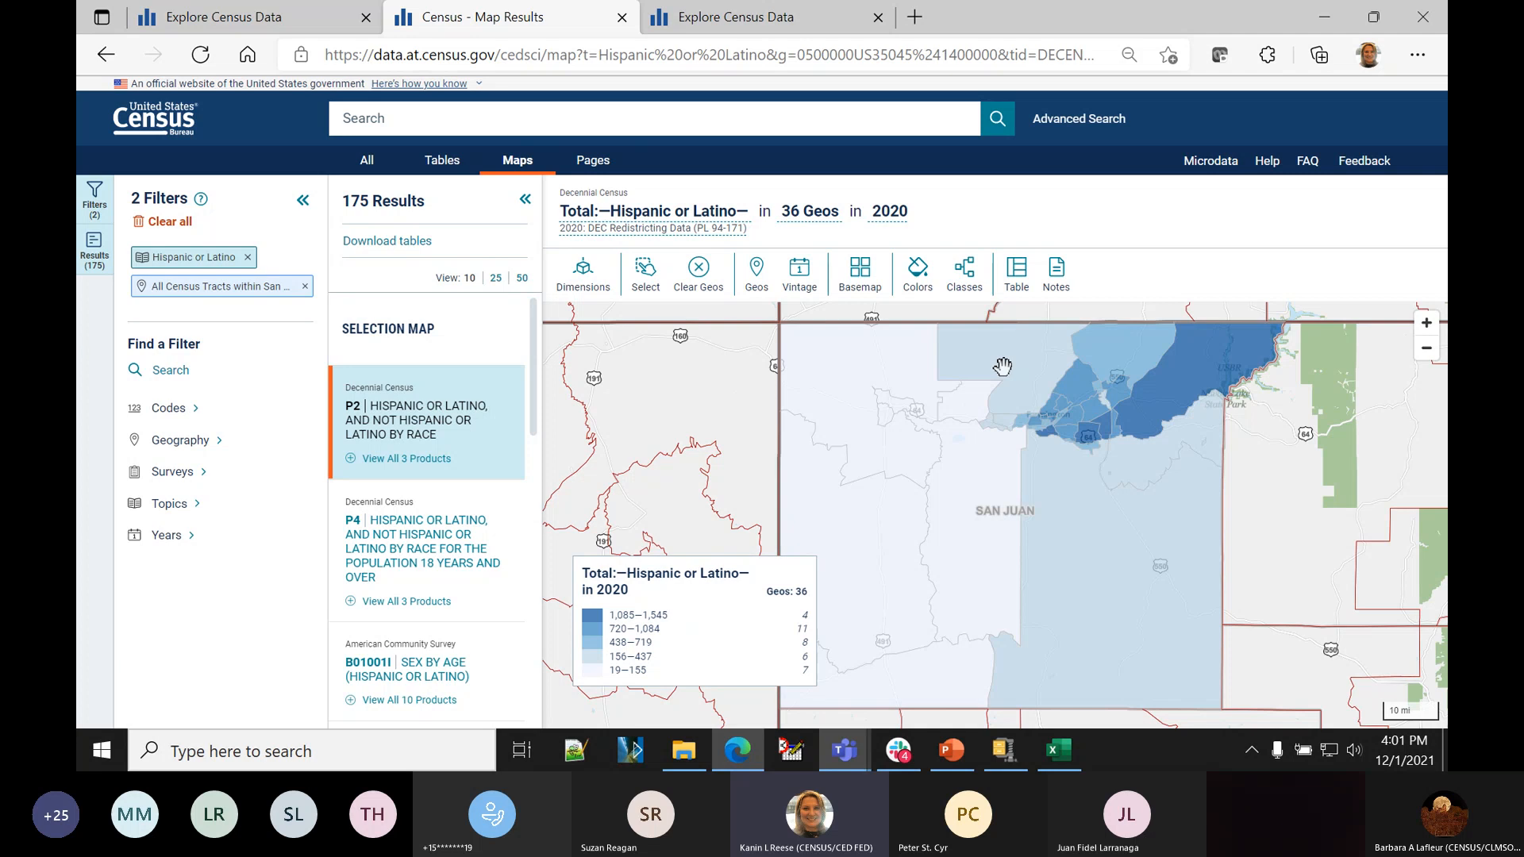
- Map table P4, Hispanic or Latino by race for the population 18 years and over, with the 2010 vintage
left_click(407, 553)
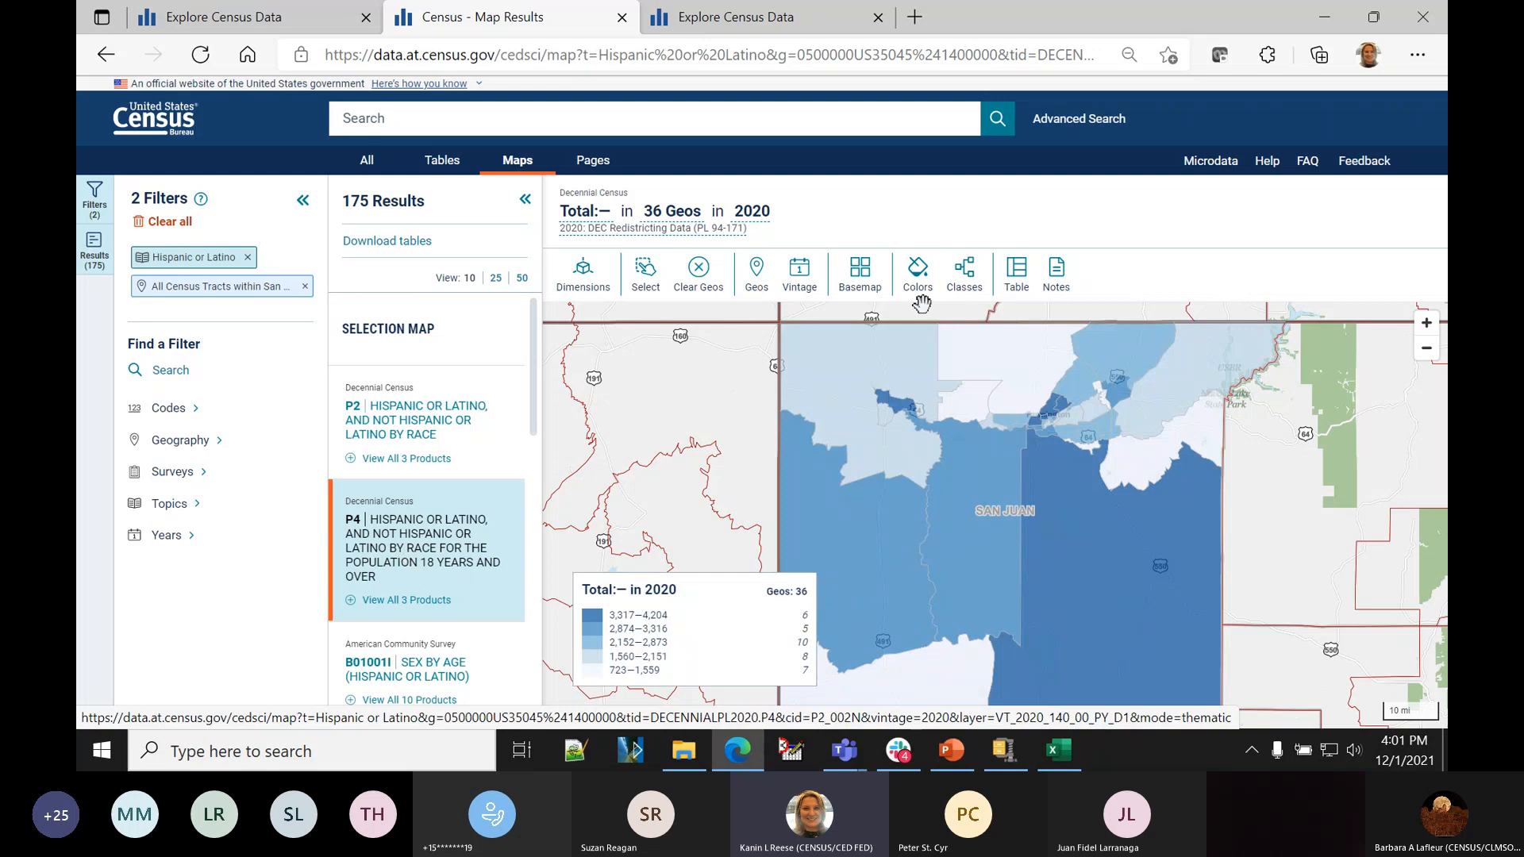
left_click(799, 274)
left_click(834, 411)
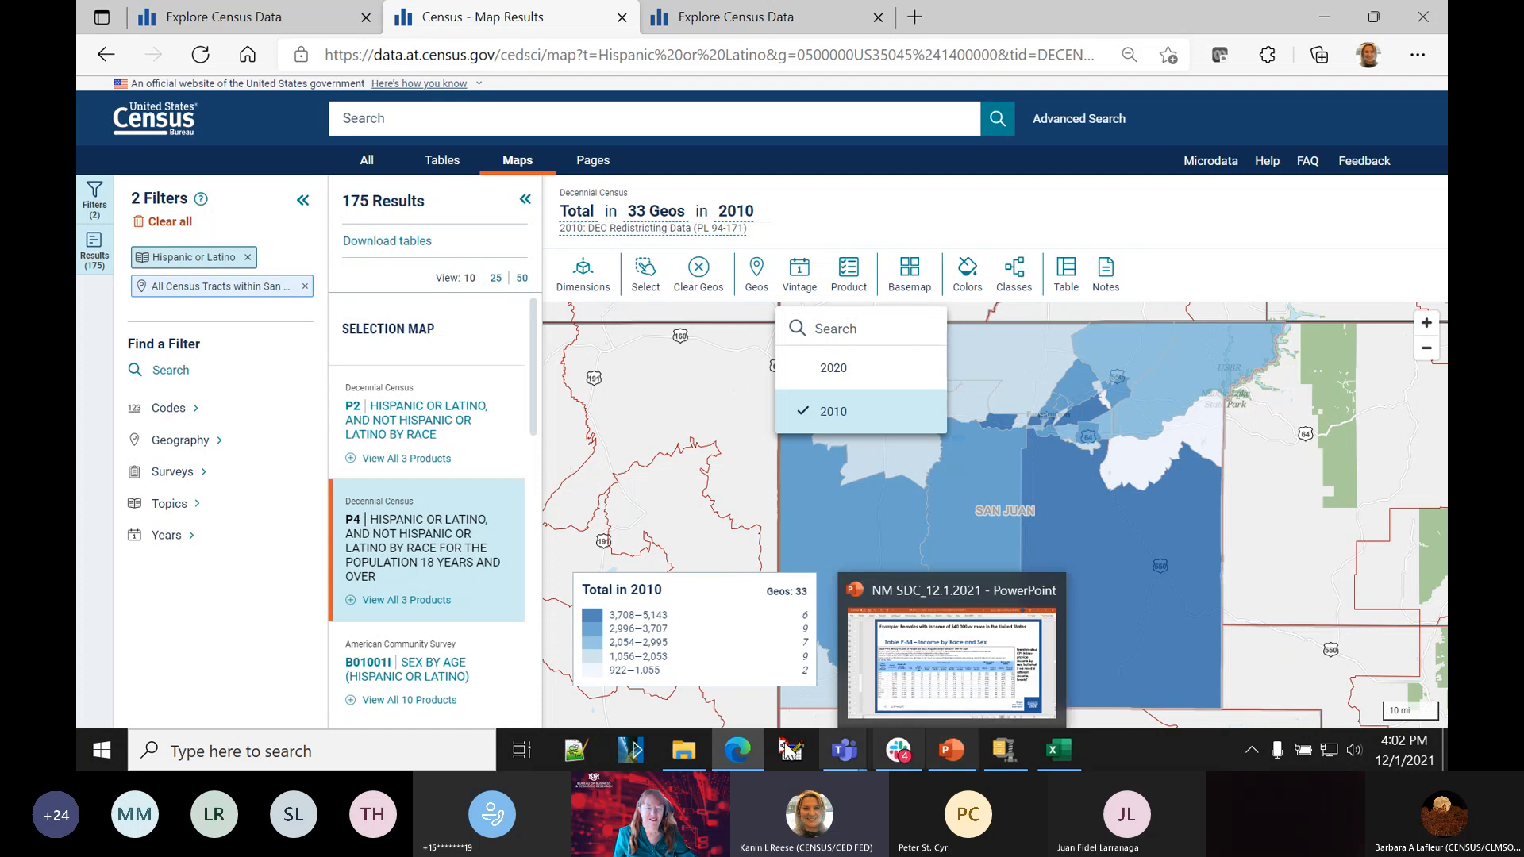
- Switch to the NM SDC_12.1.2021 presentation in PowerPoint
mouse_move(737, 756)
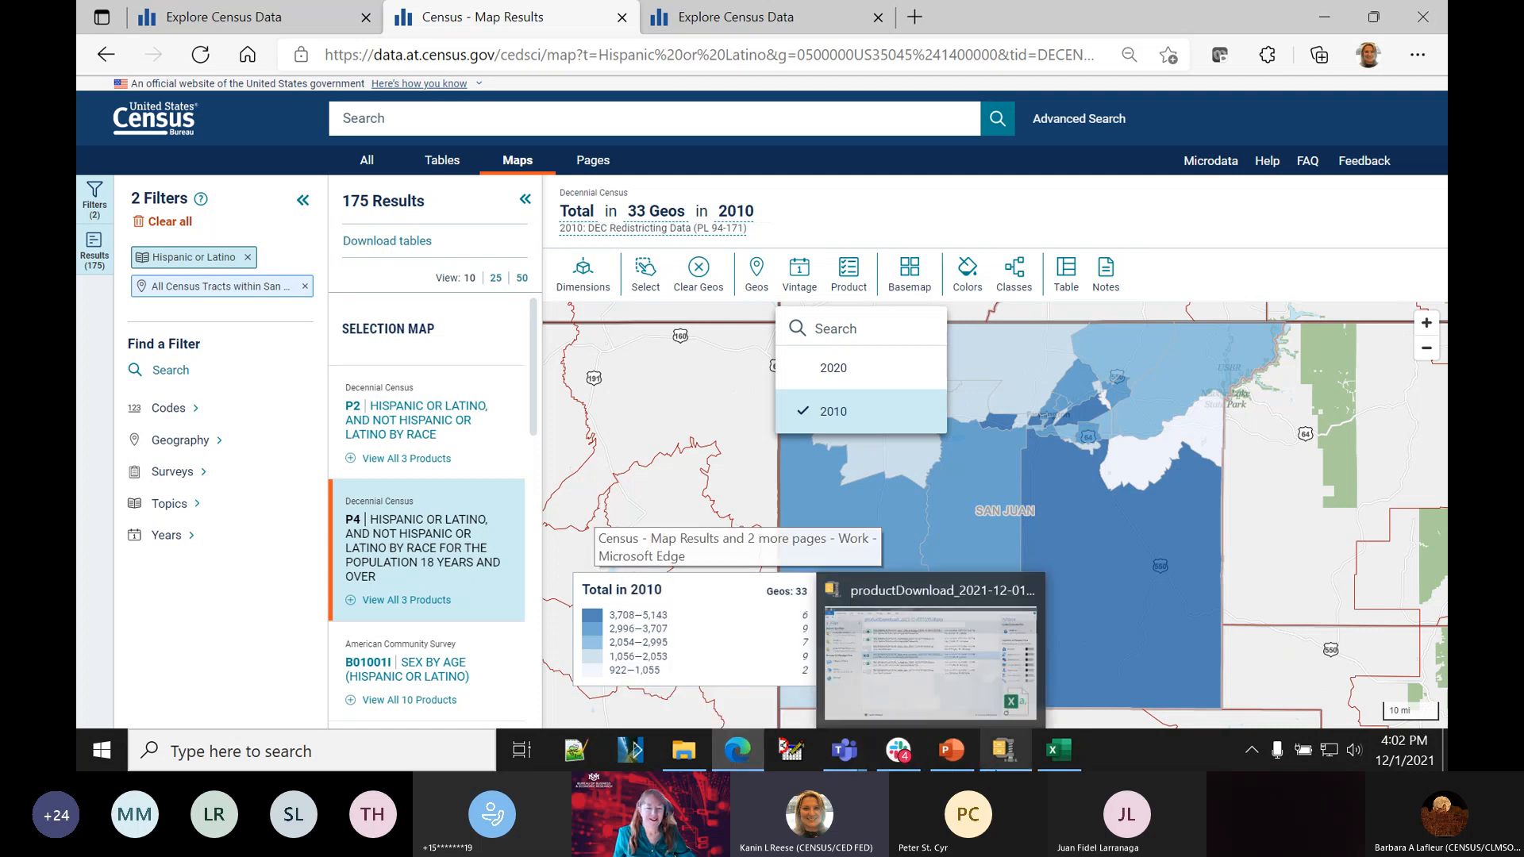
left_click(950, 755)
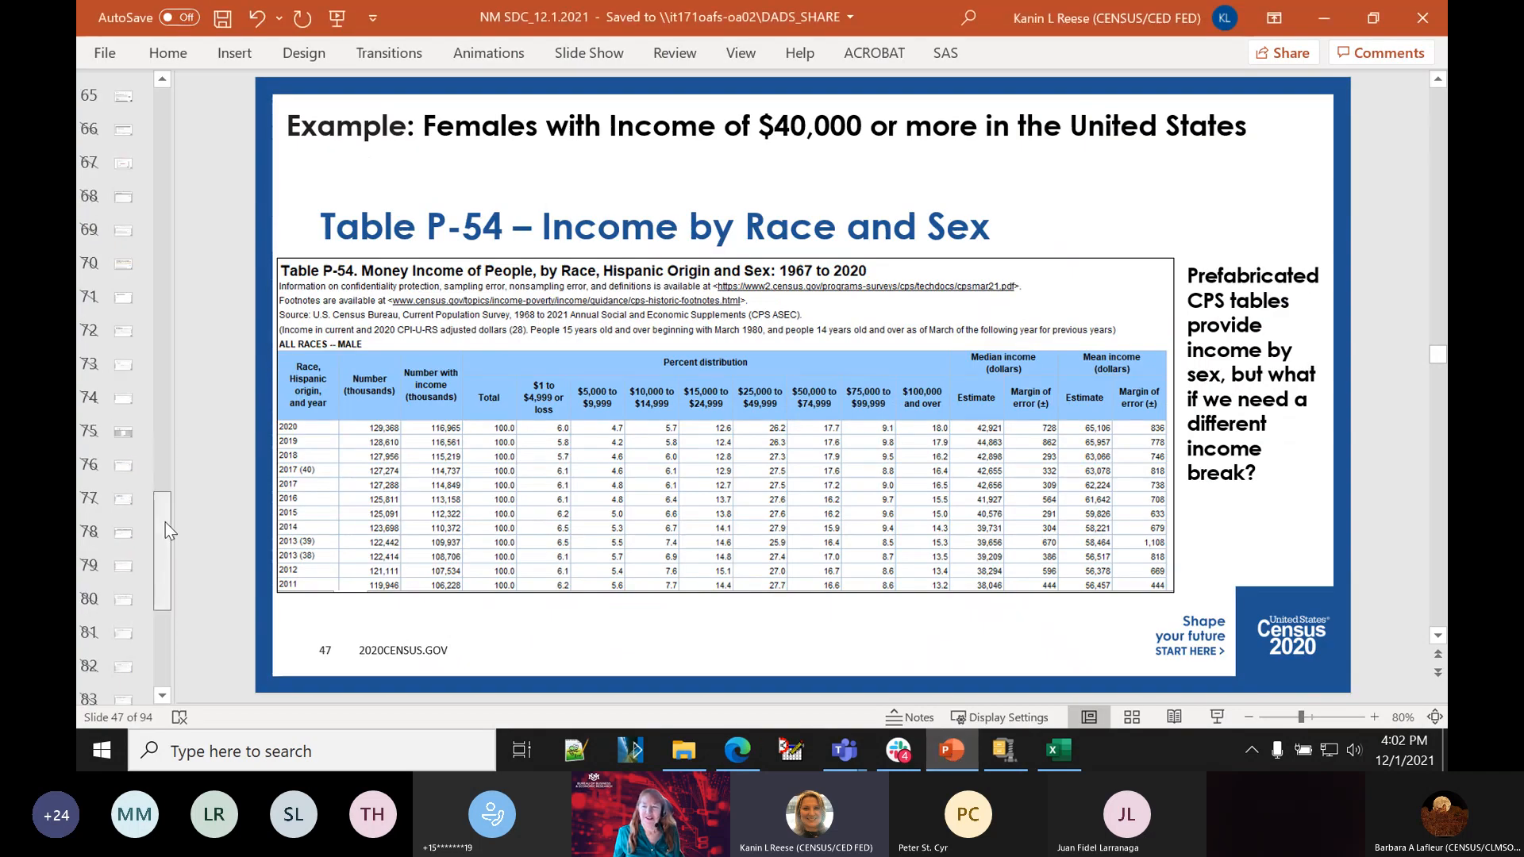
- Switch to Edge and view the Explore Census Data home page and the San Juan County map results
scroll(165, 531, "down", 4)
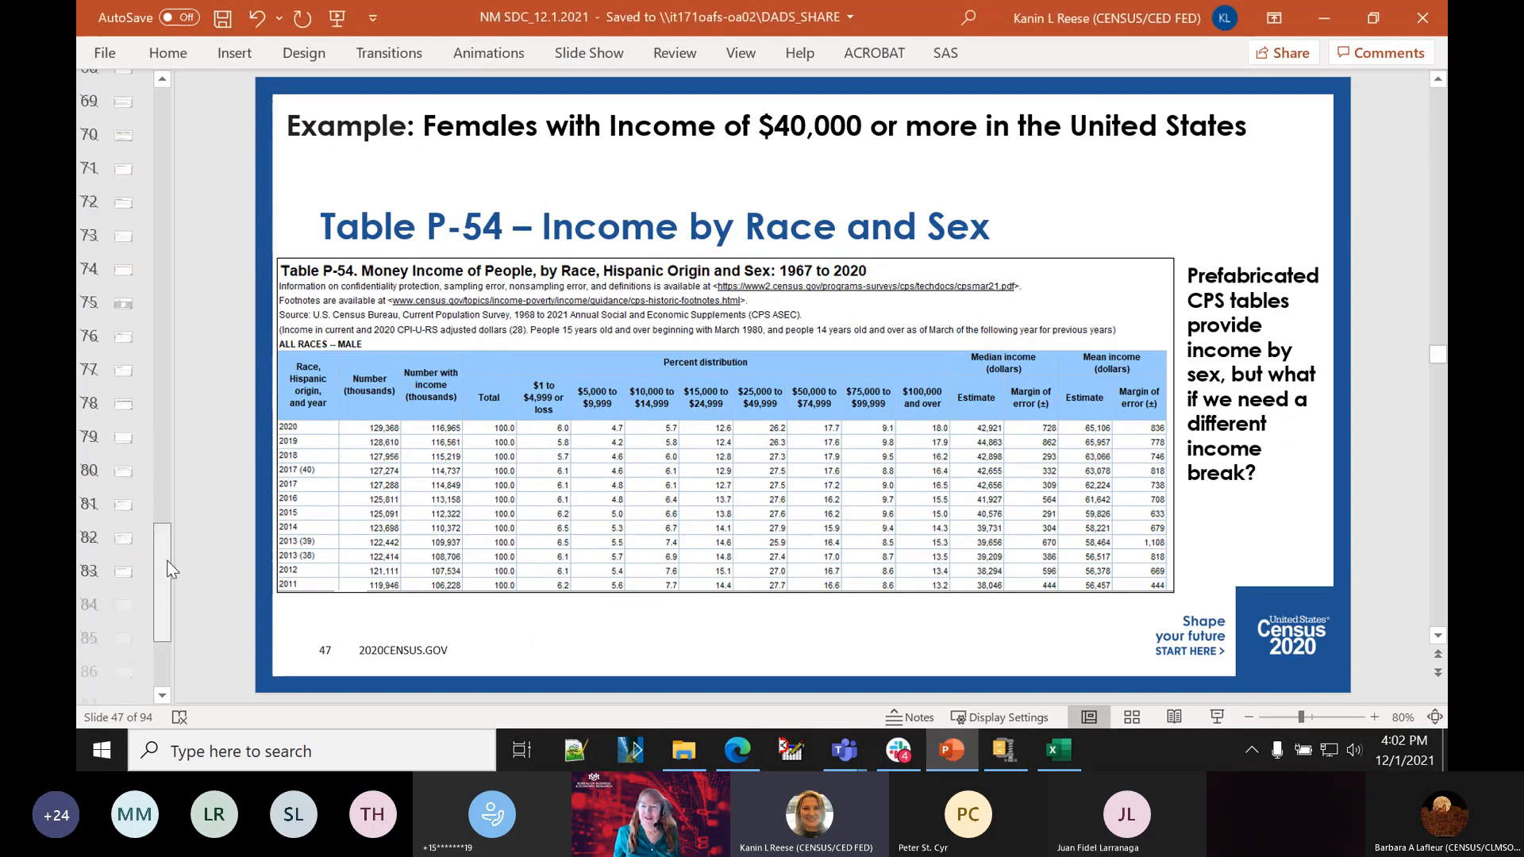
left_click(732, 760)
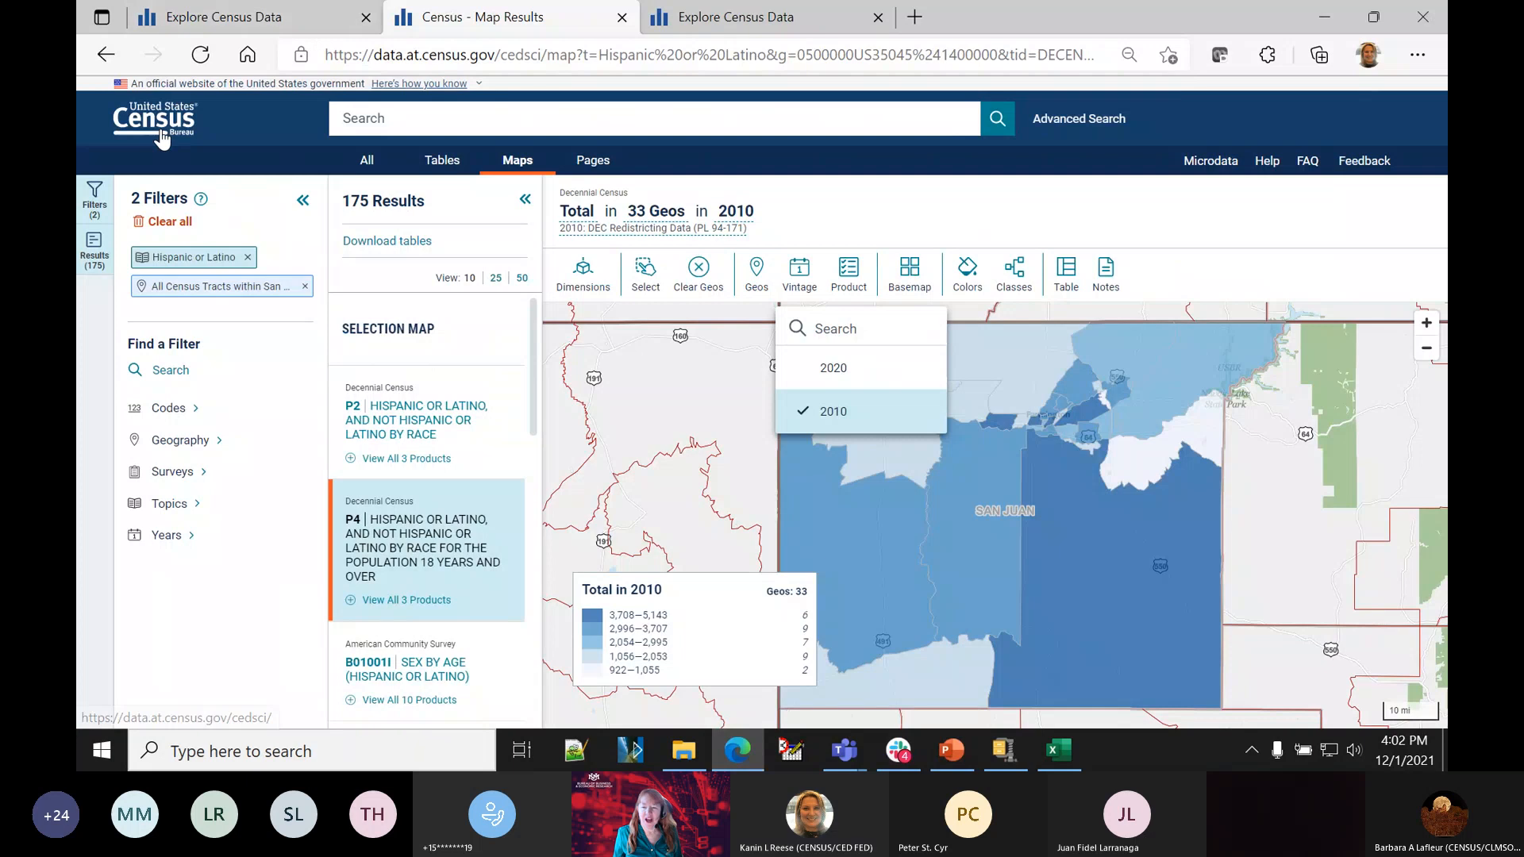
left_click(232, 30)
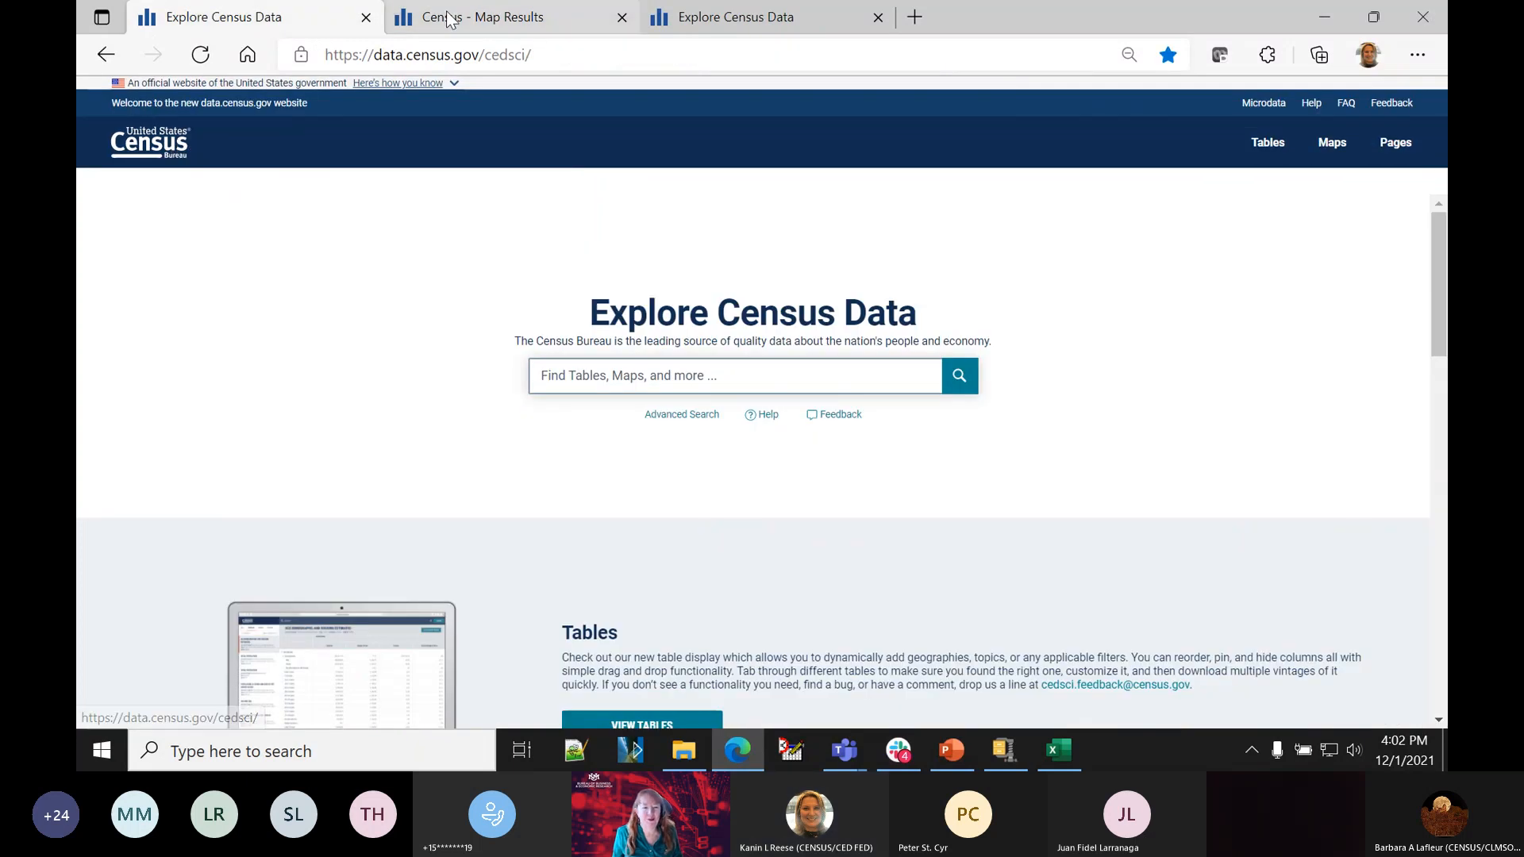
left_click(489, 16)
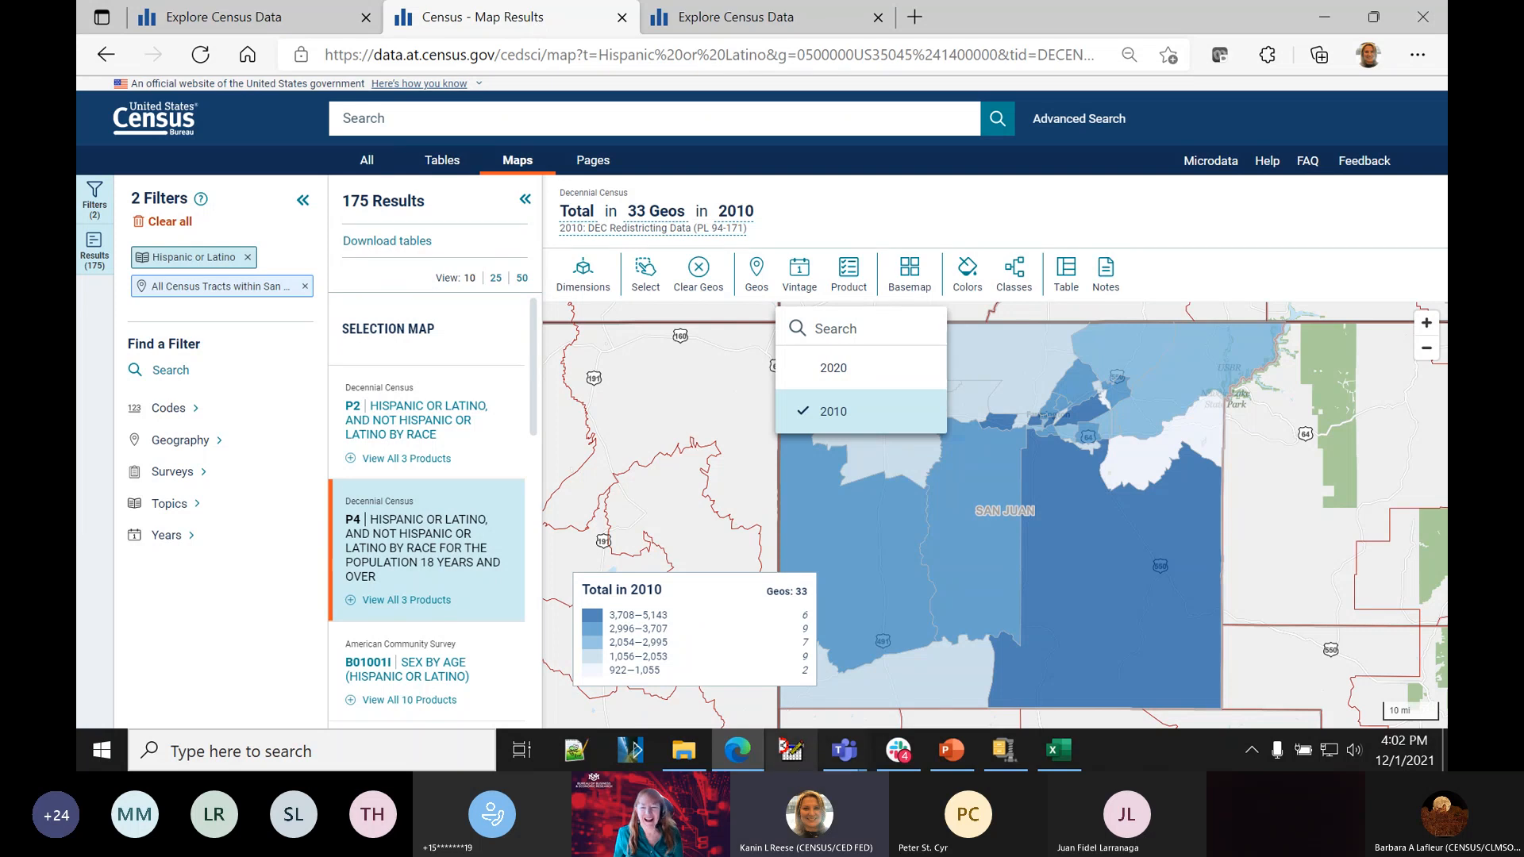
- Switch to the Microsoft Teams meeting and turn on the camera
left_click(844, 750)
left_click(799, 679)
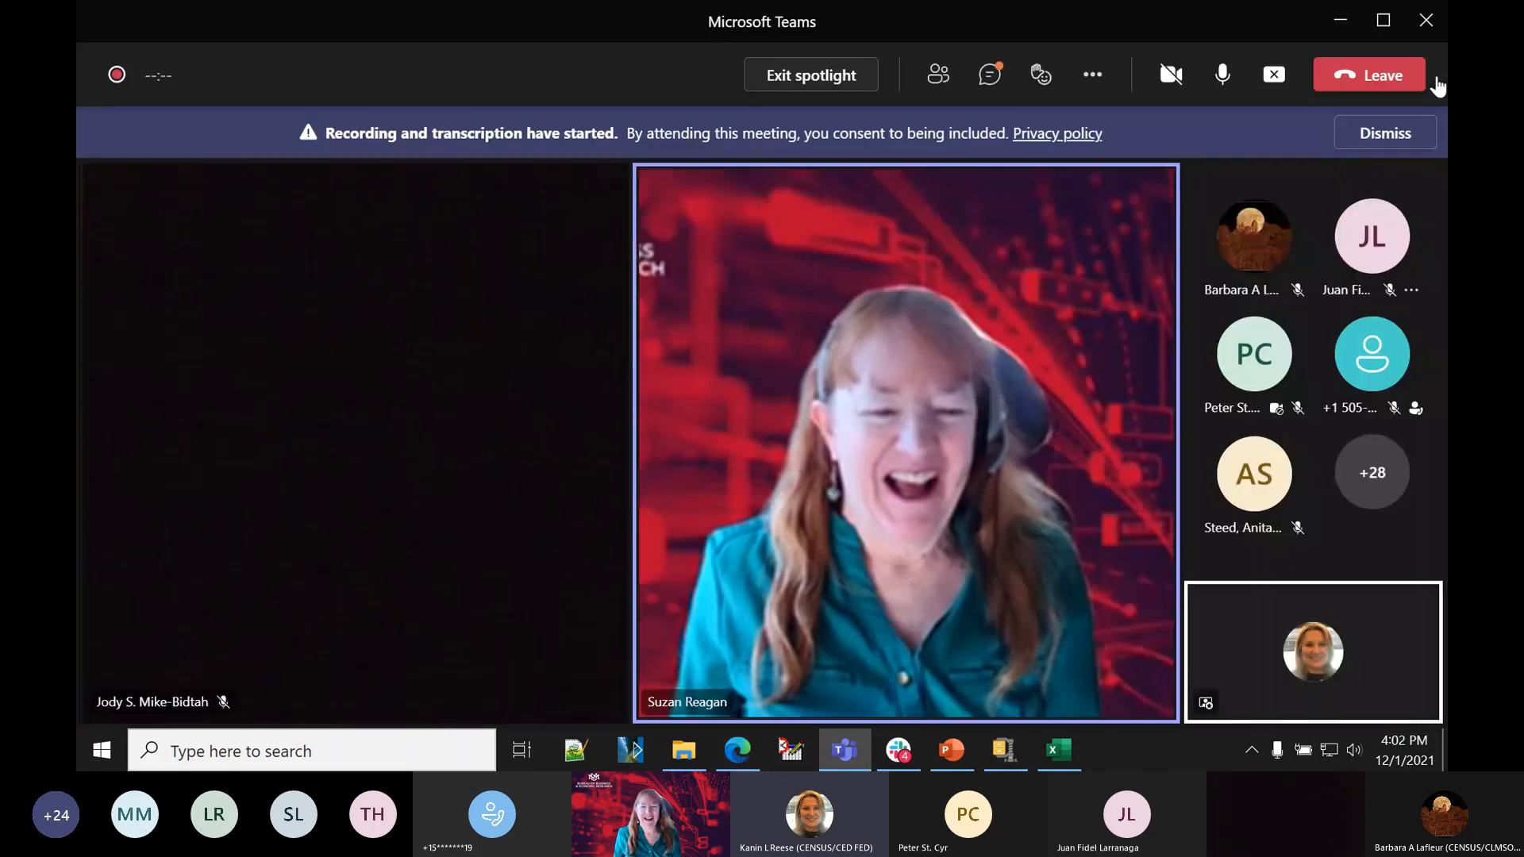
left_click(1172, 79)
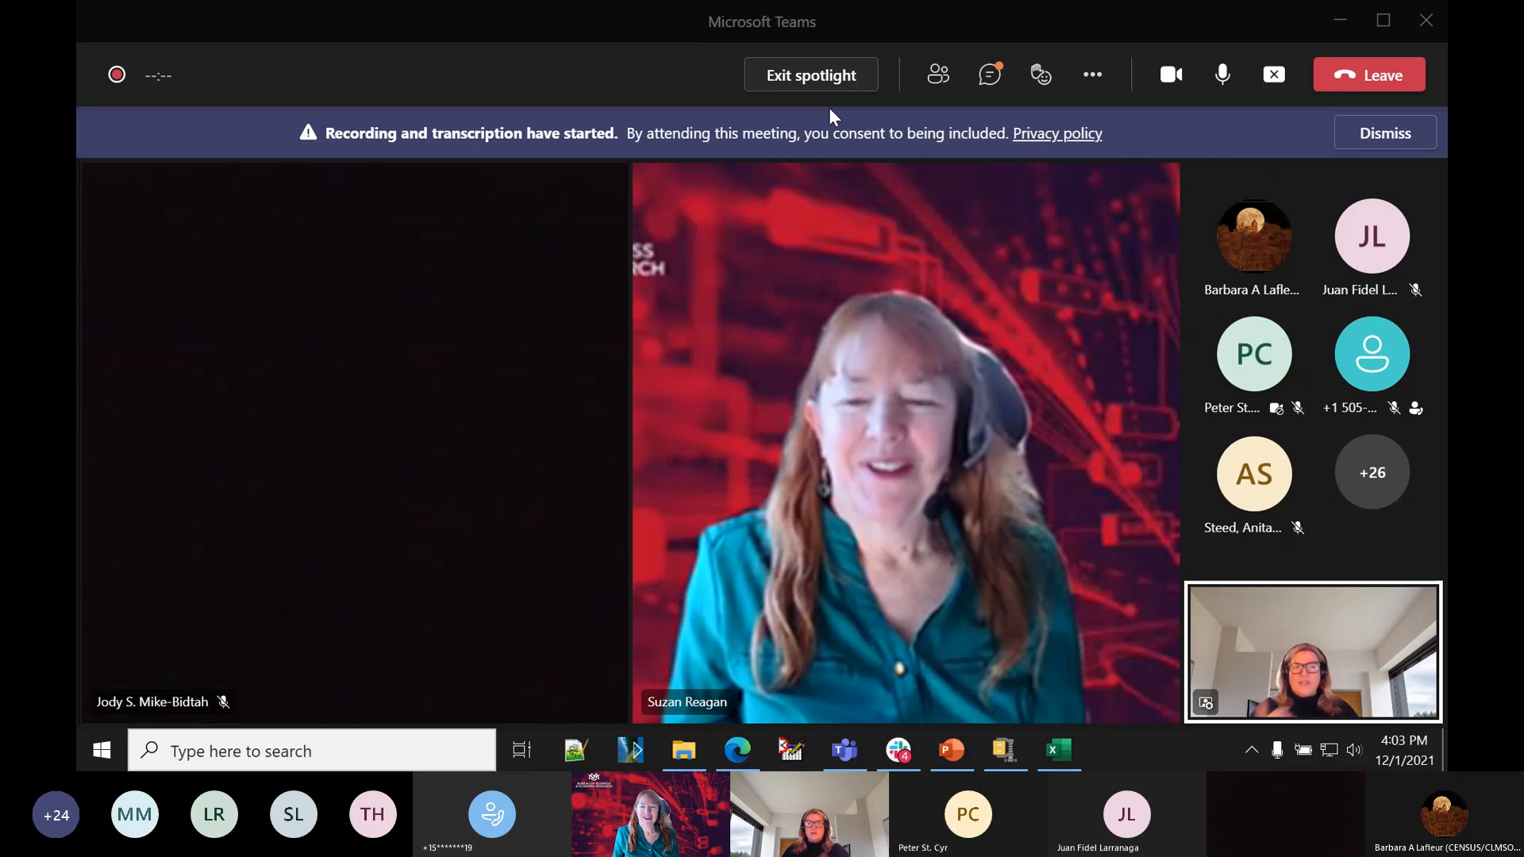
- Switch to Edge and open the help resources from the Explore Census Data home page
left_click(737, 751)
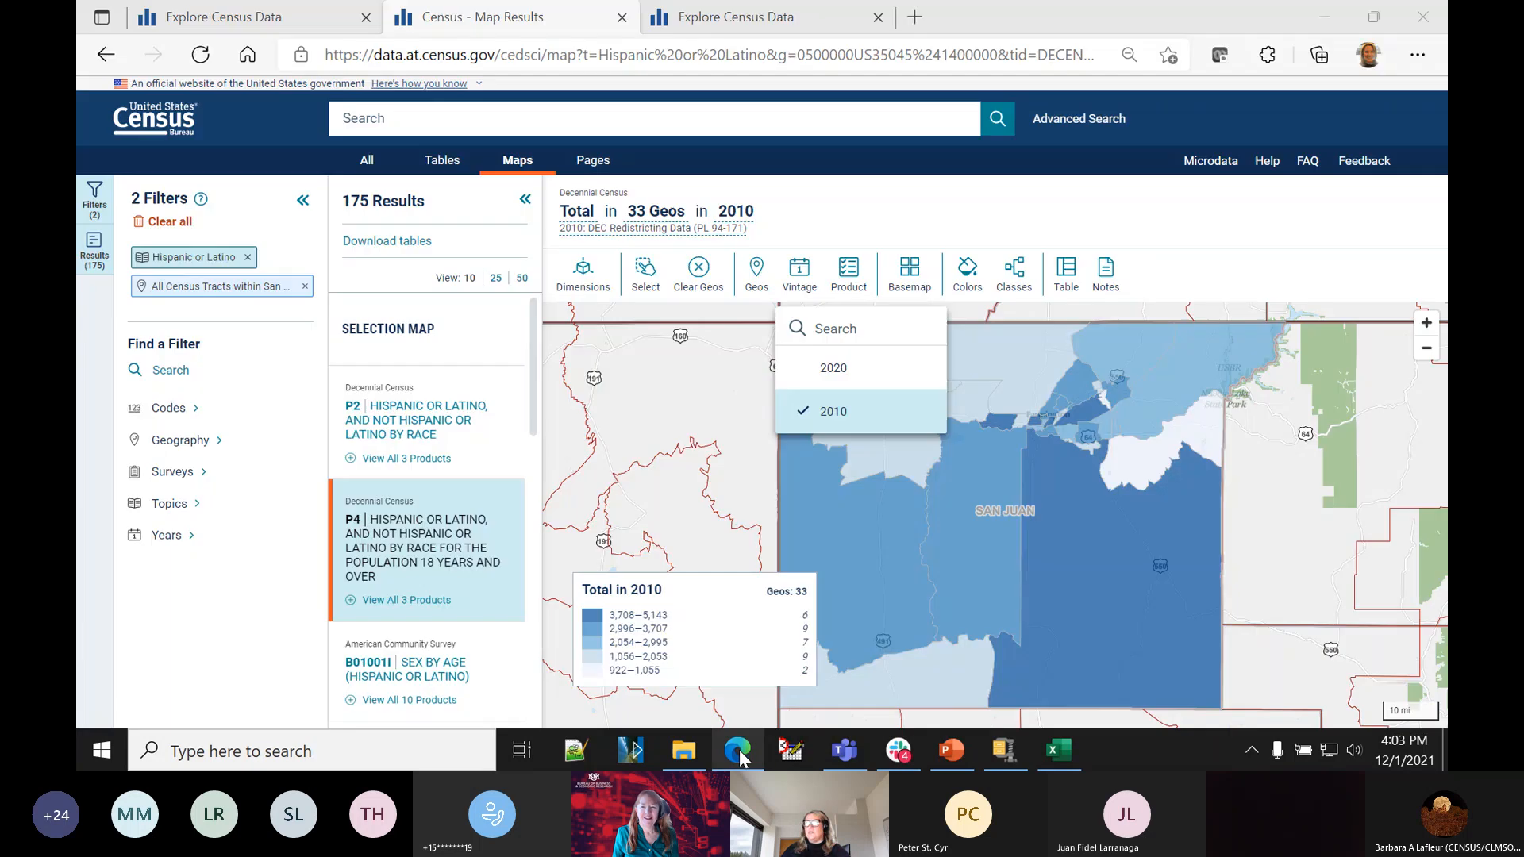
left_click(205, 17)
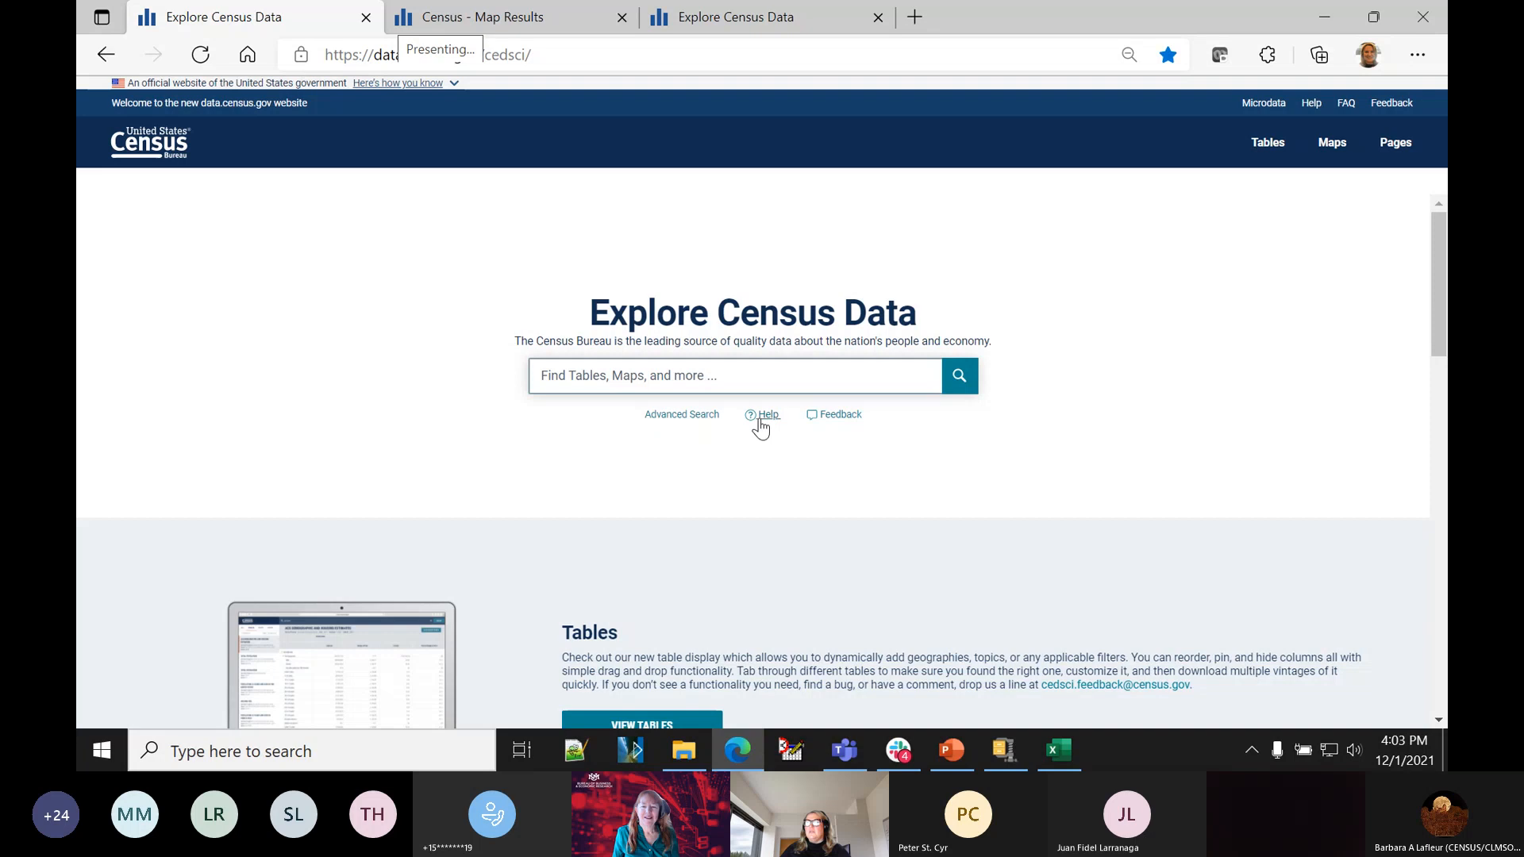
left_click(768, 415)
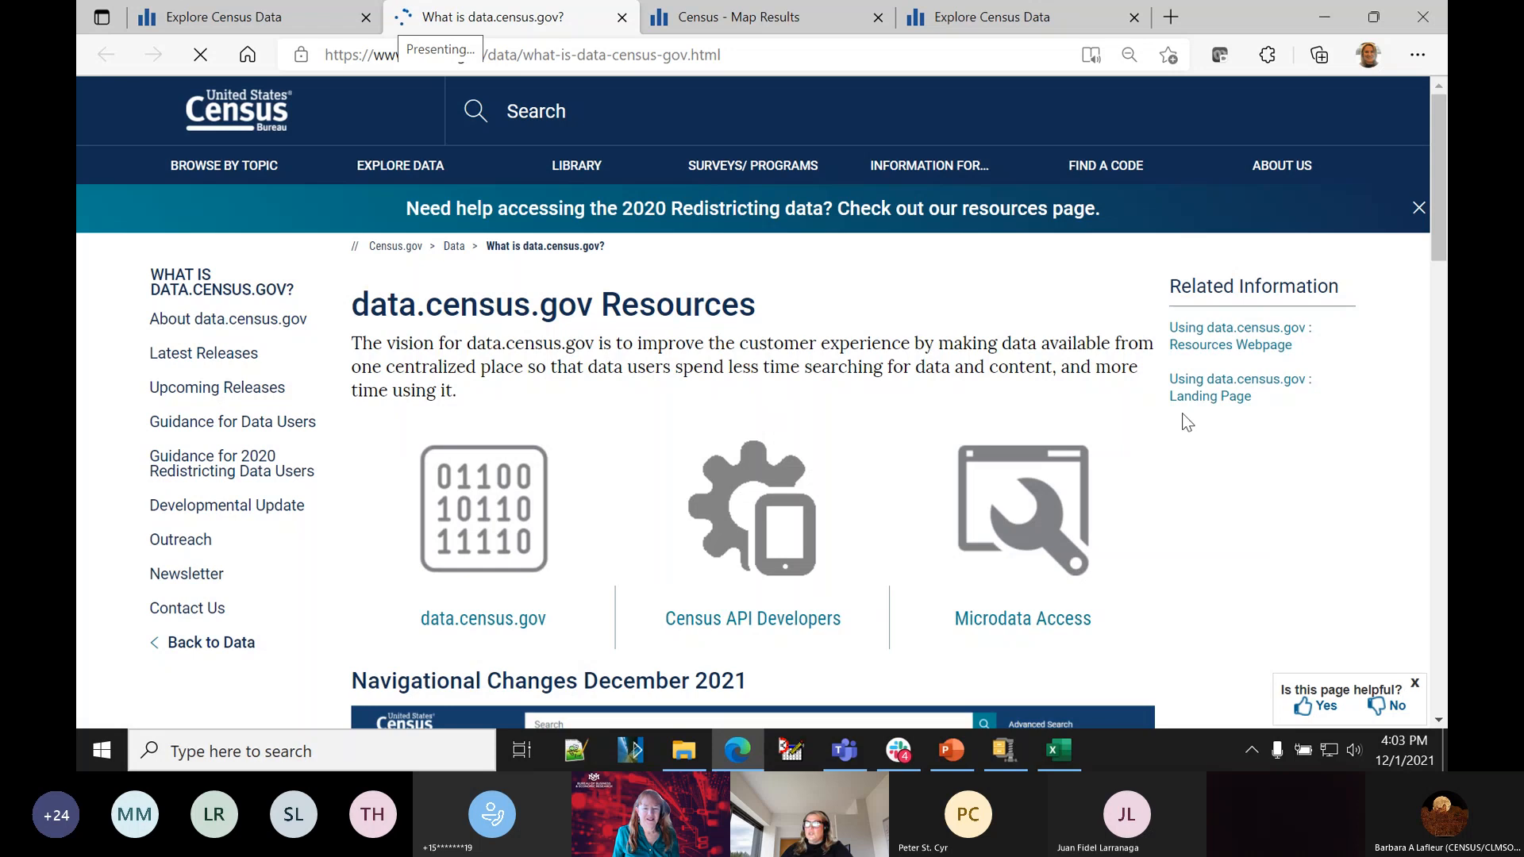
- Review the Navigational Changes December 2021 section and open the Guidance for 2020 Redistricting Data Users page
scroll(1199, 455, "down", 1)
scroll(1202, 455, "down", 2)
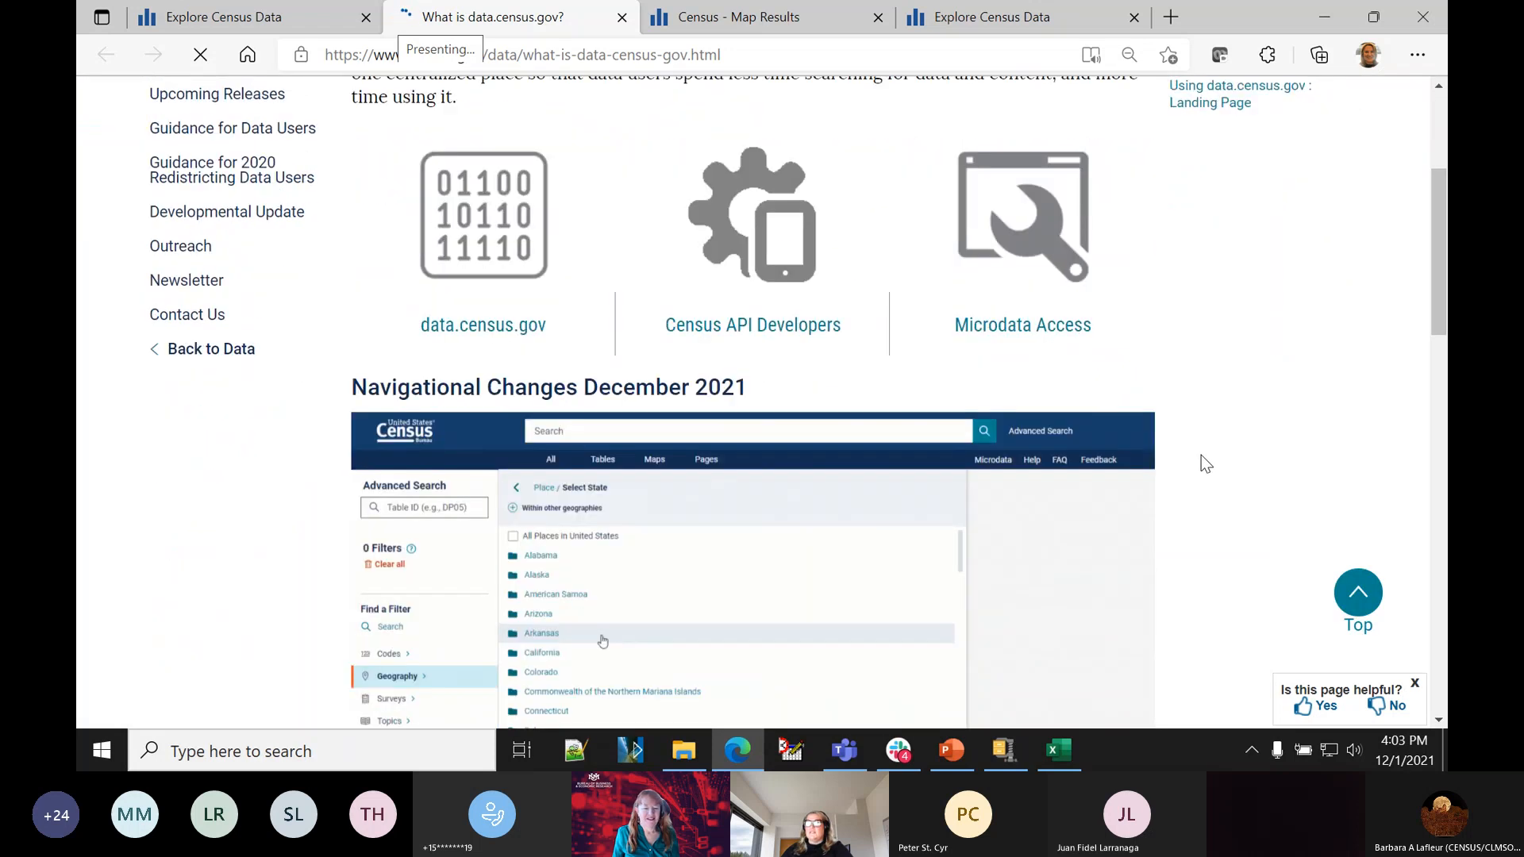
scroll(1202, 455, "down", 1)
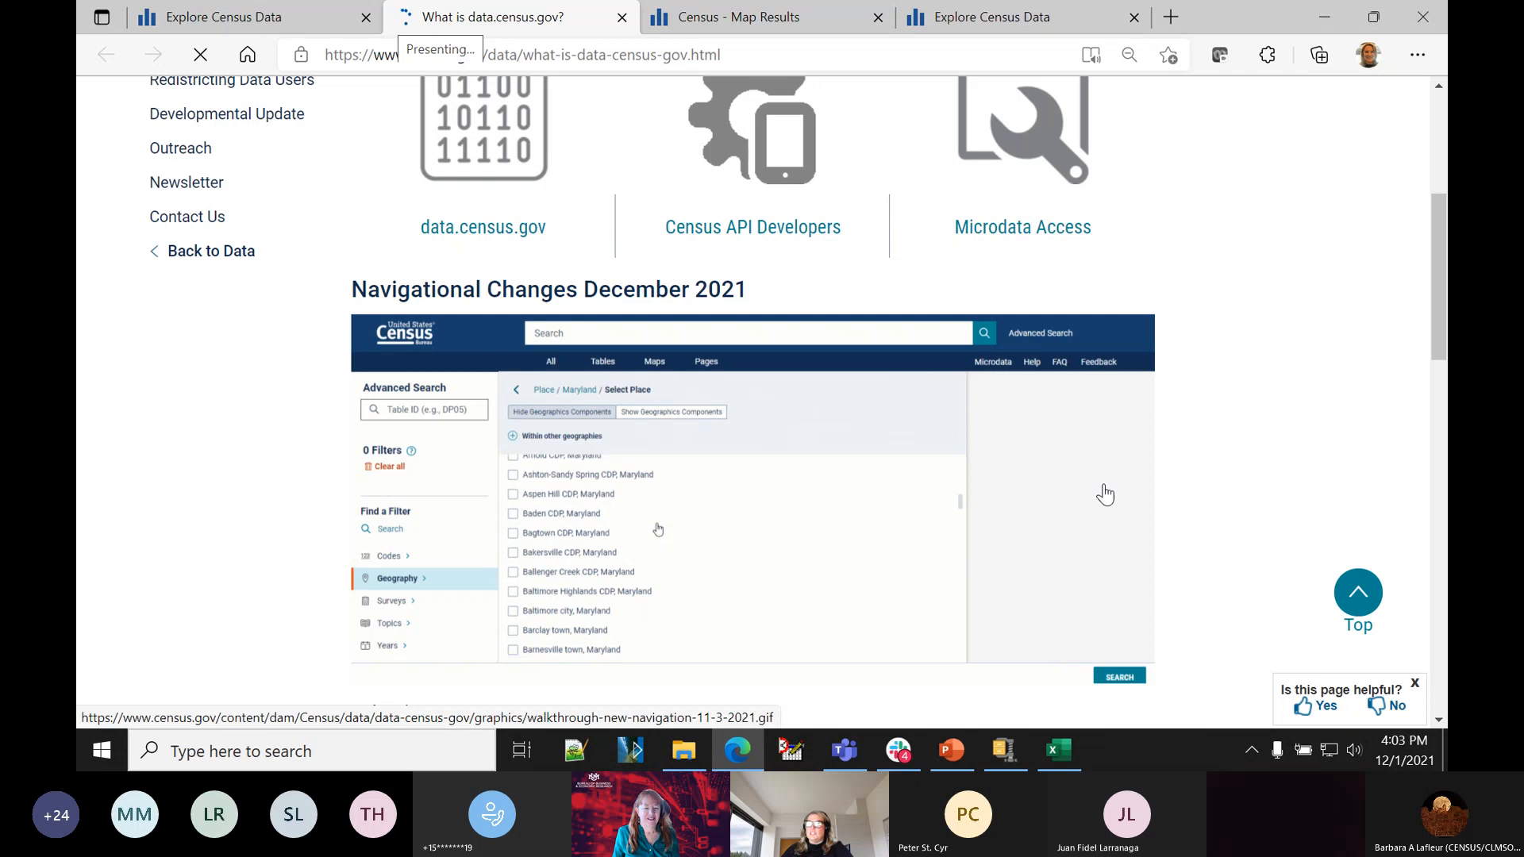
scroll(1036, 552, "down", 2)
scroll(1036, 553, "up", 1)
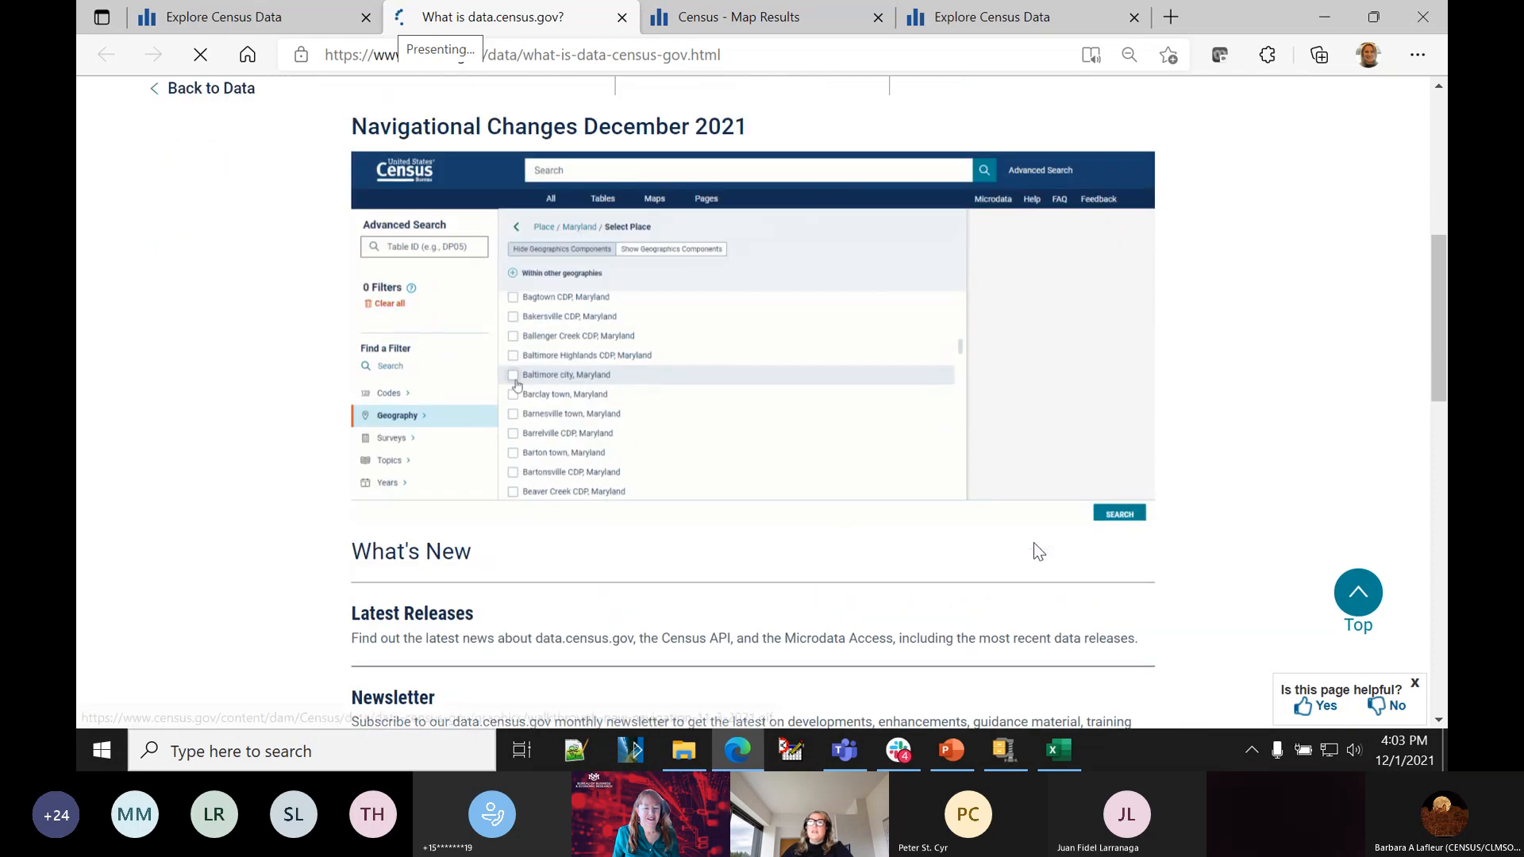
scroll(1035, 544, "up", 5)
left_click(221, 389)
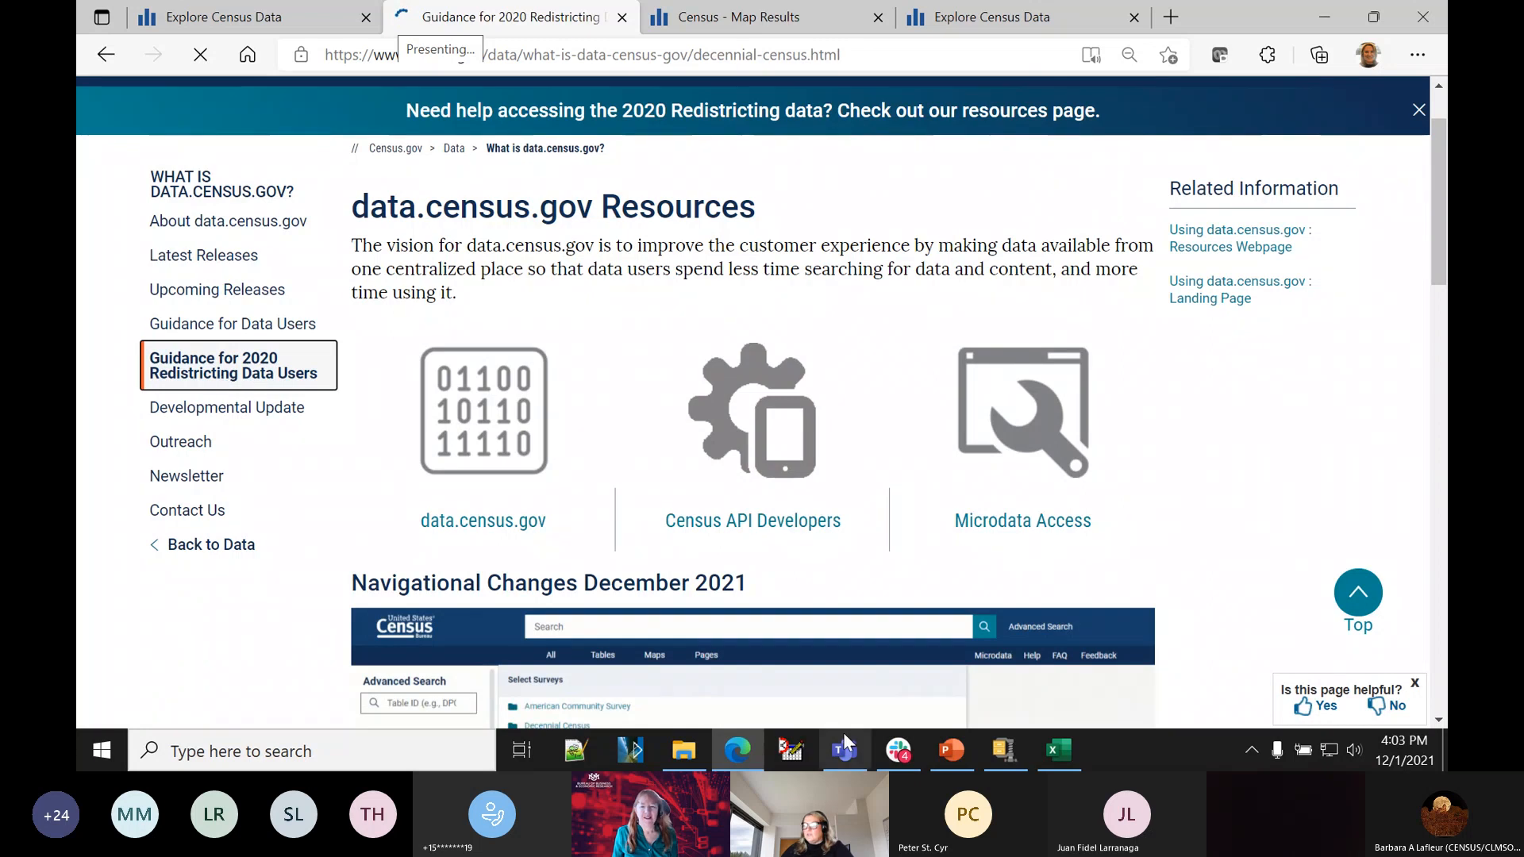
- Switch to the NM SDC_12.1.2021 presentation in PowerPoint and show Email Updates, followed by the Stay Connected slide 94
left_click(964, 767)
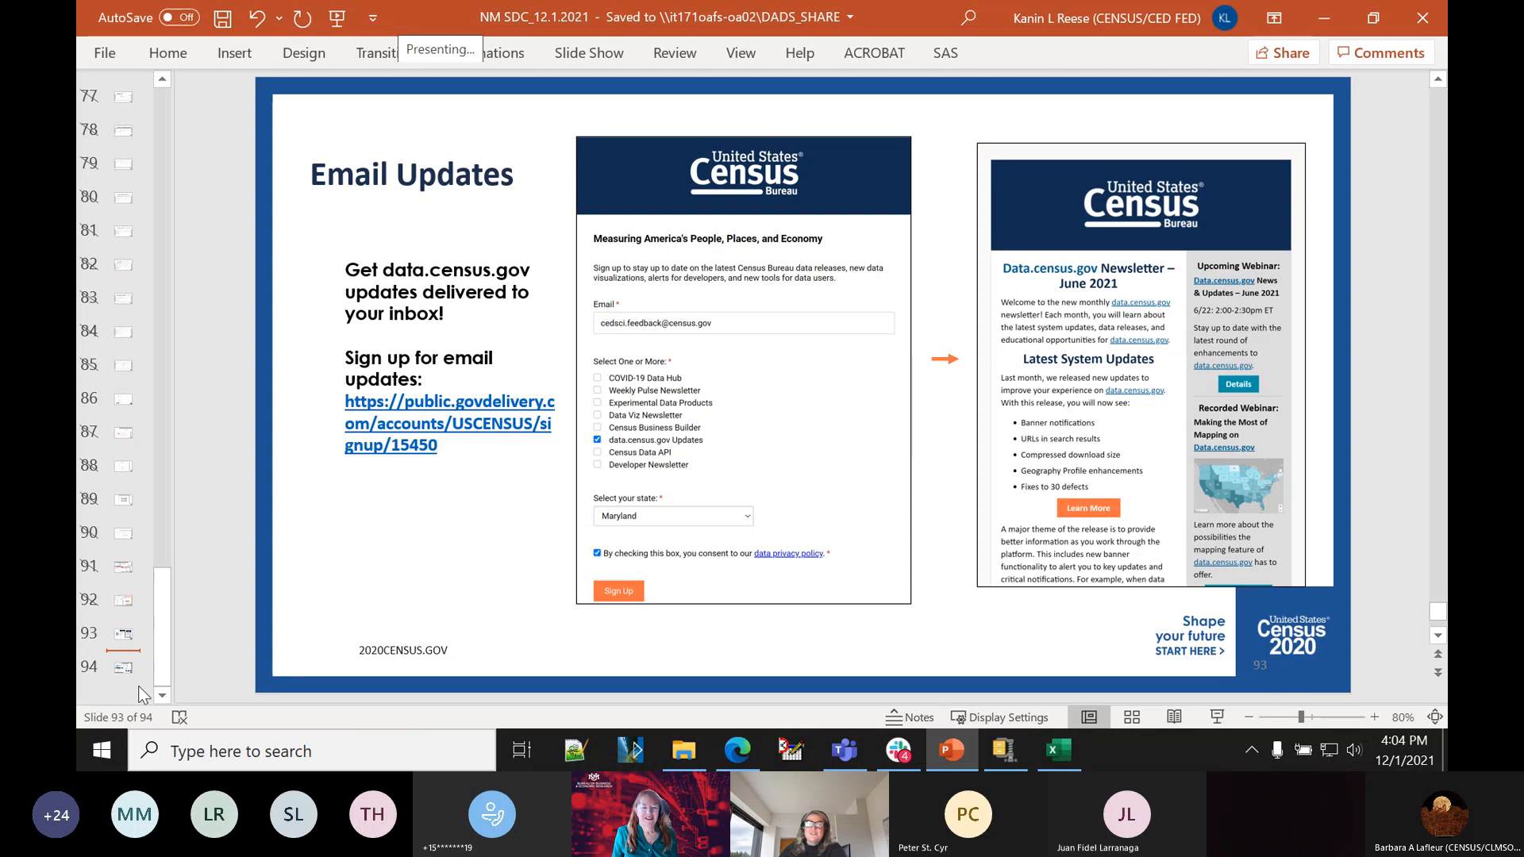
left_click(122, 669)
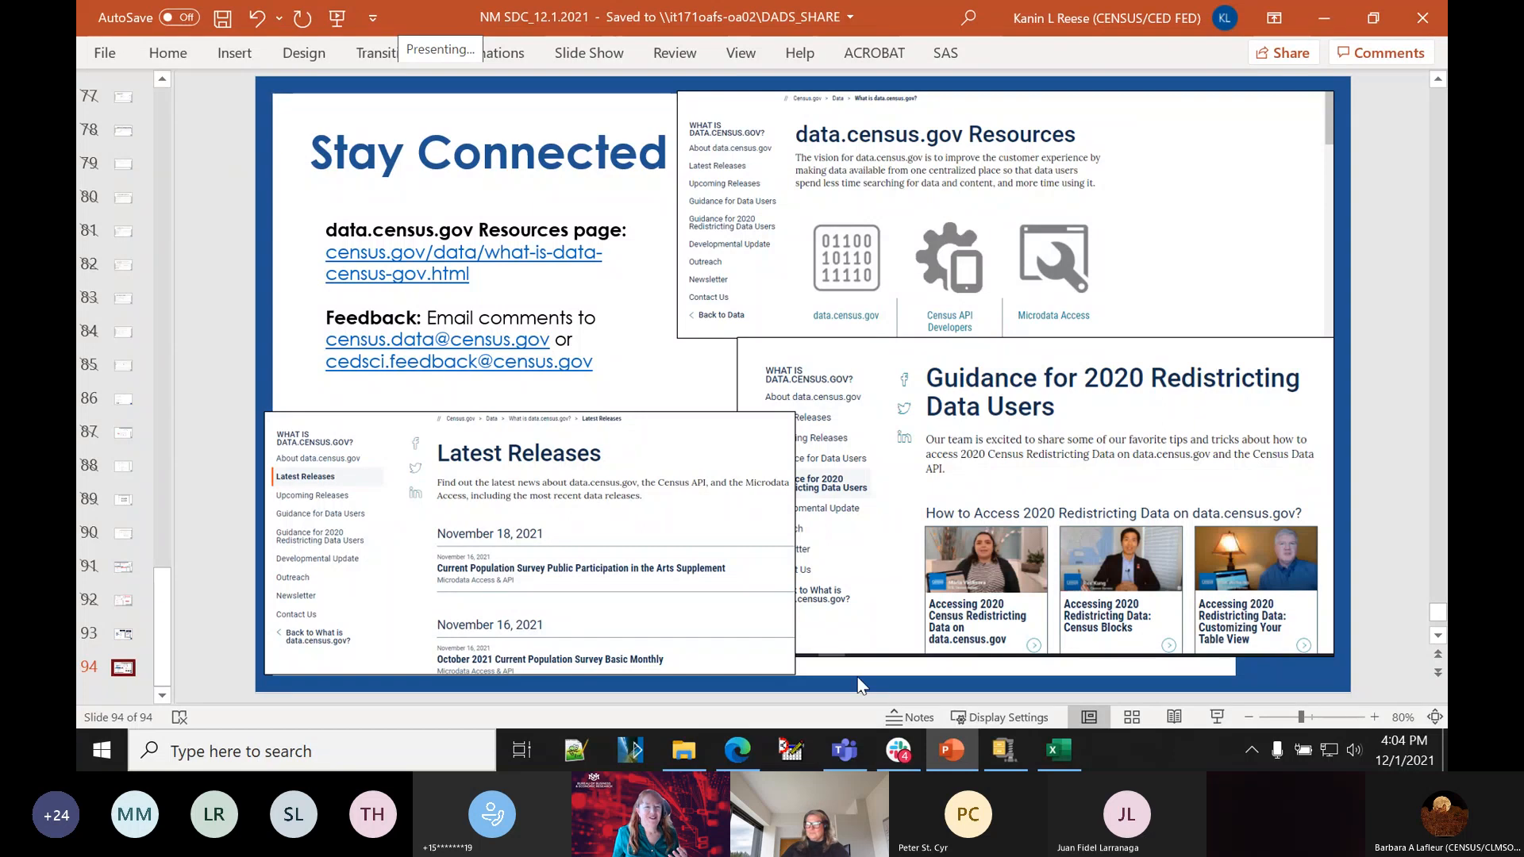
- Switch to the Microsoft Teams meeting and view its participants and meeting chat
left_click(843, 751)
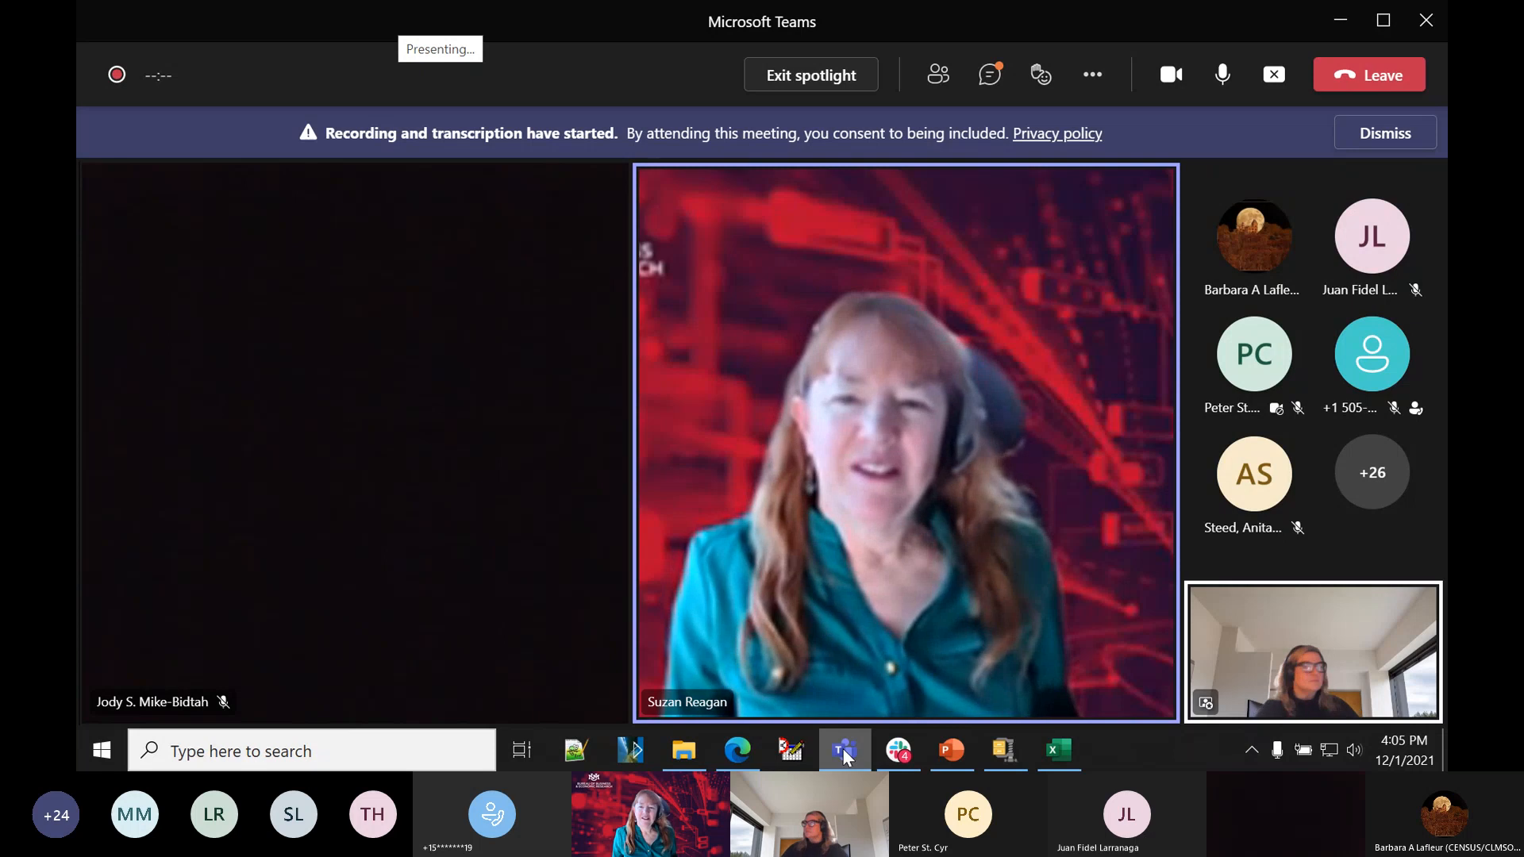
left_click(939, 74)
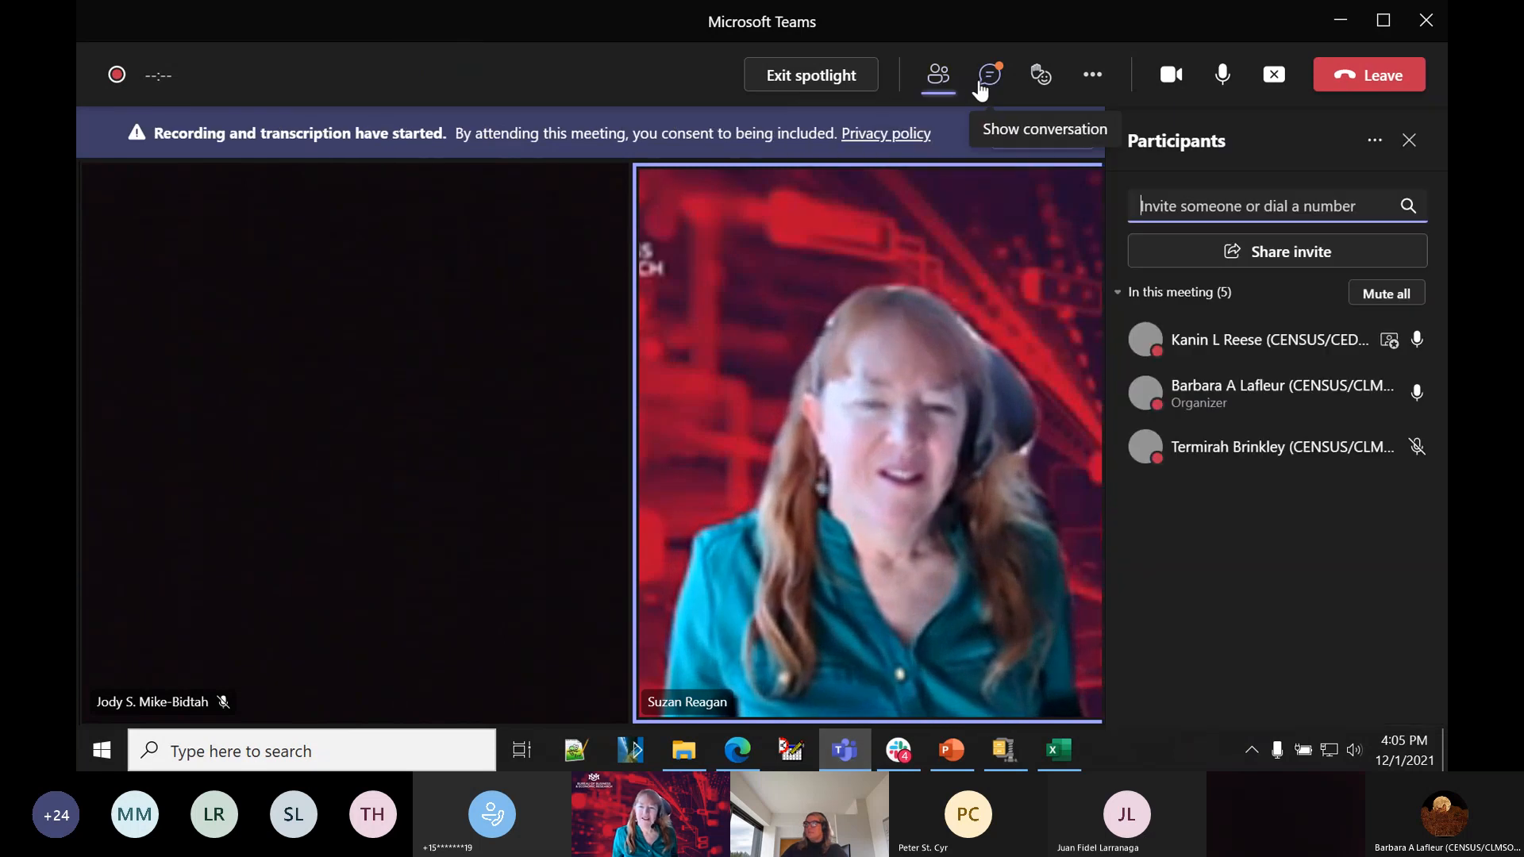
left_click(984, 80)
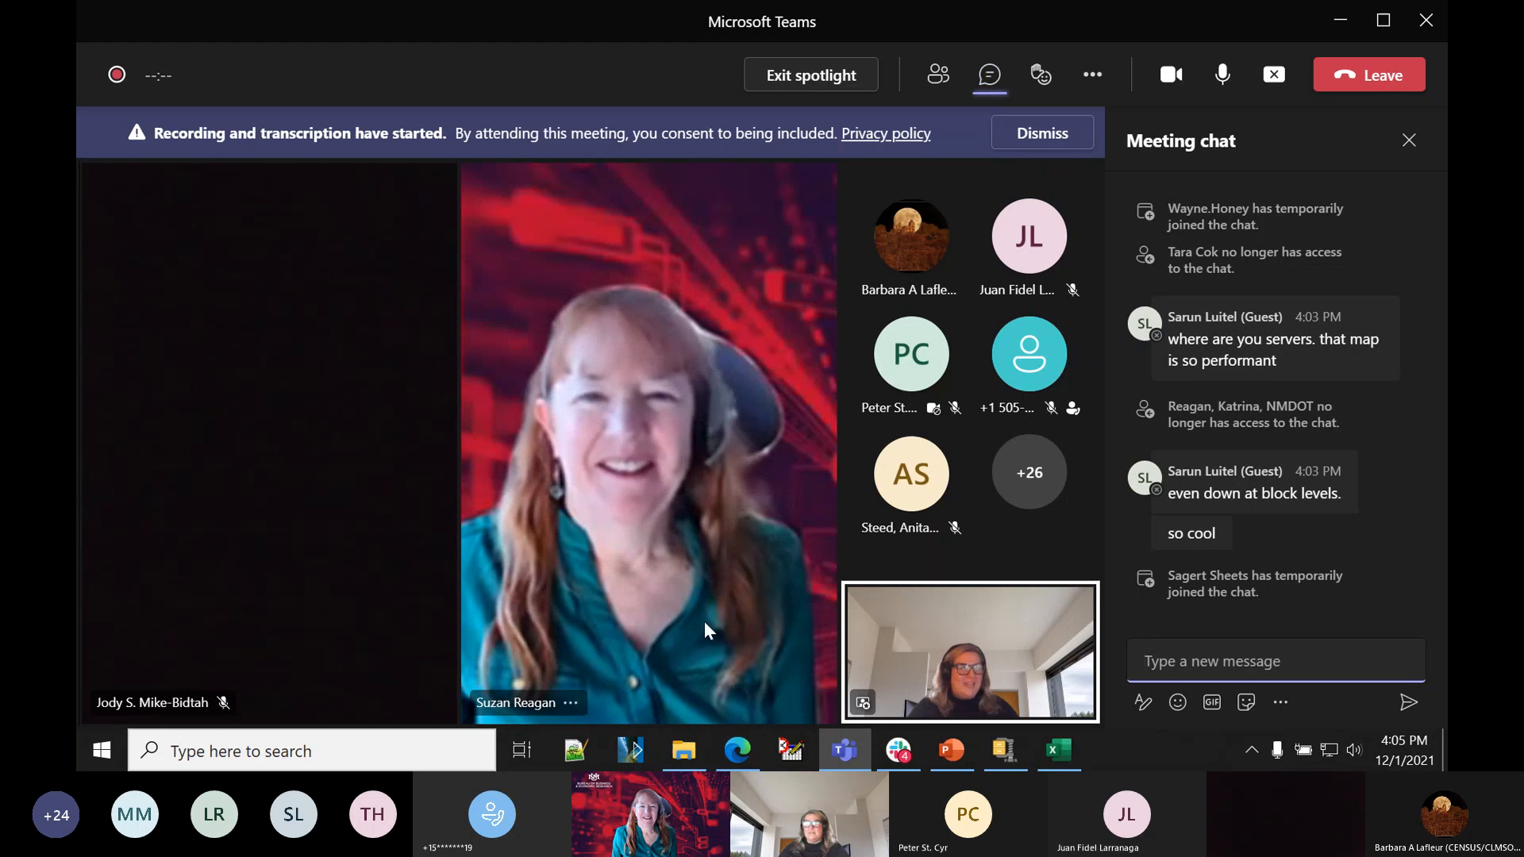
- Switch to Edge, open the What is data.census.gov? page from the Explore Census Data home page, and return to the Teams meeting
left_click(728, 758)
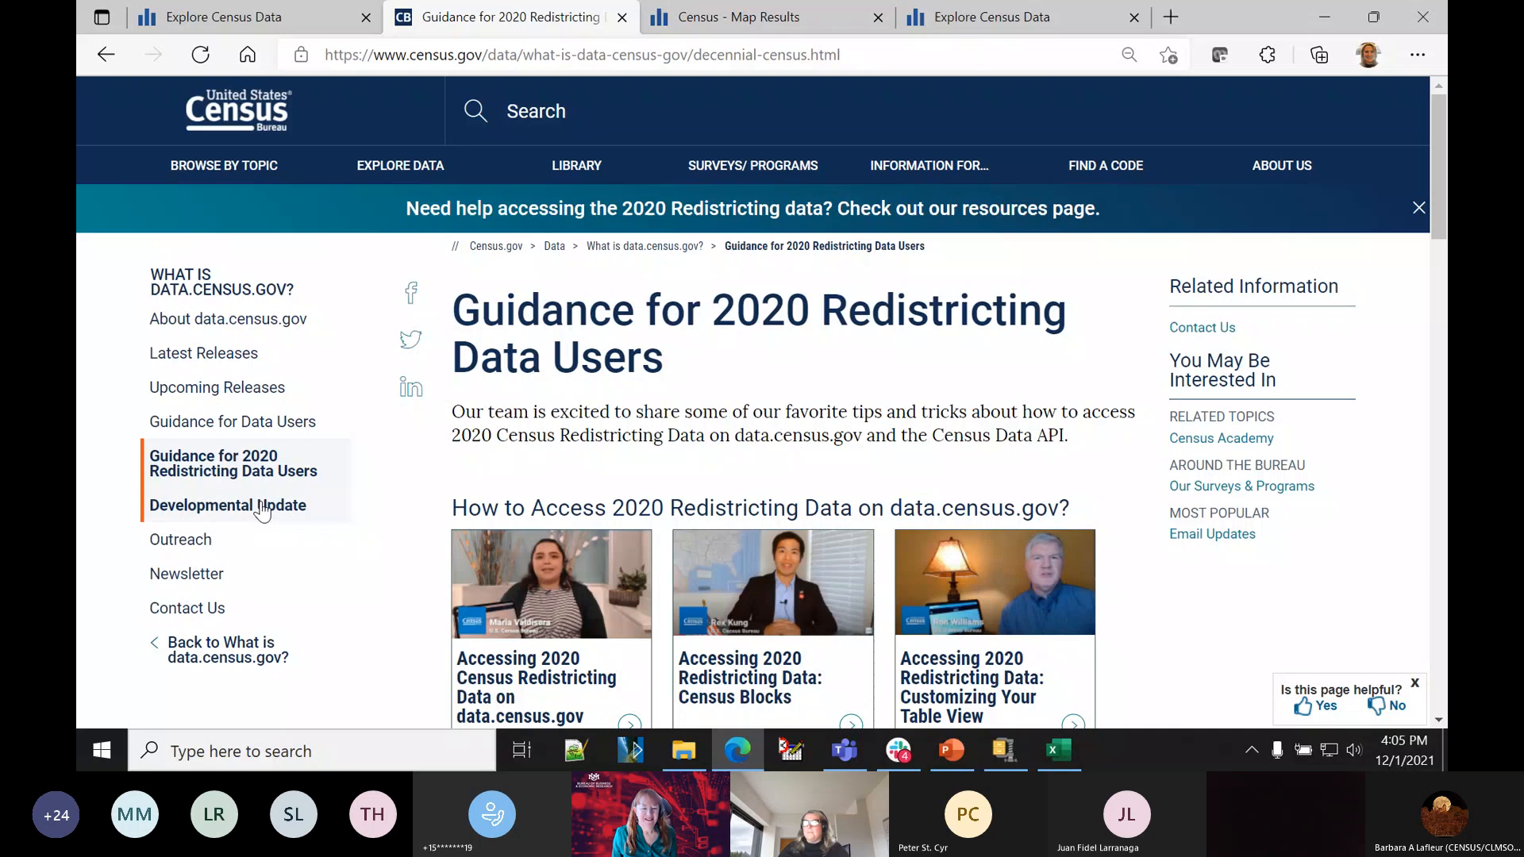
left_click(209, 296)
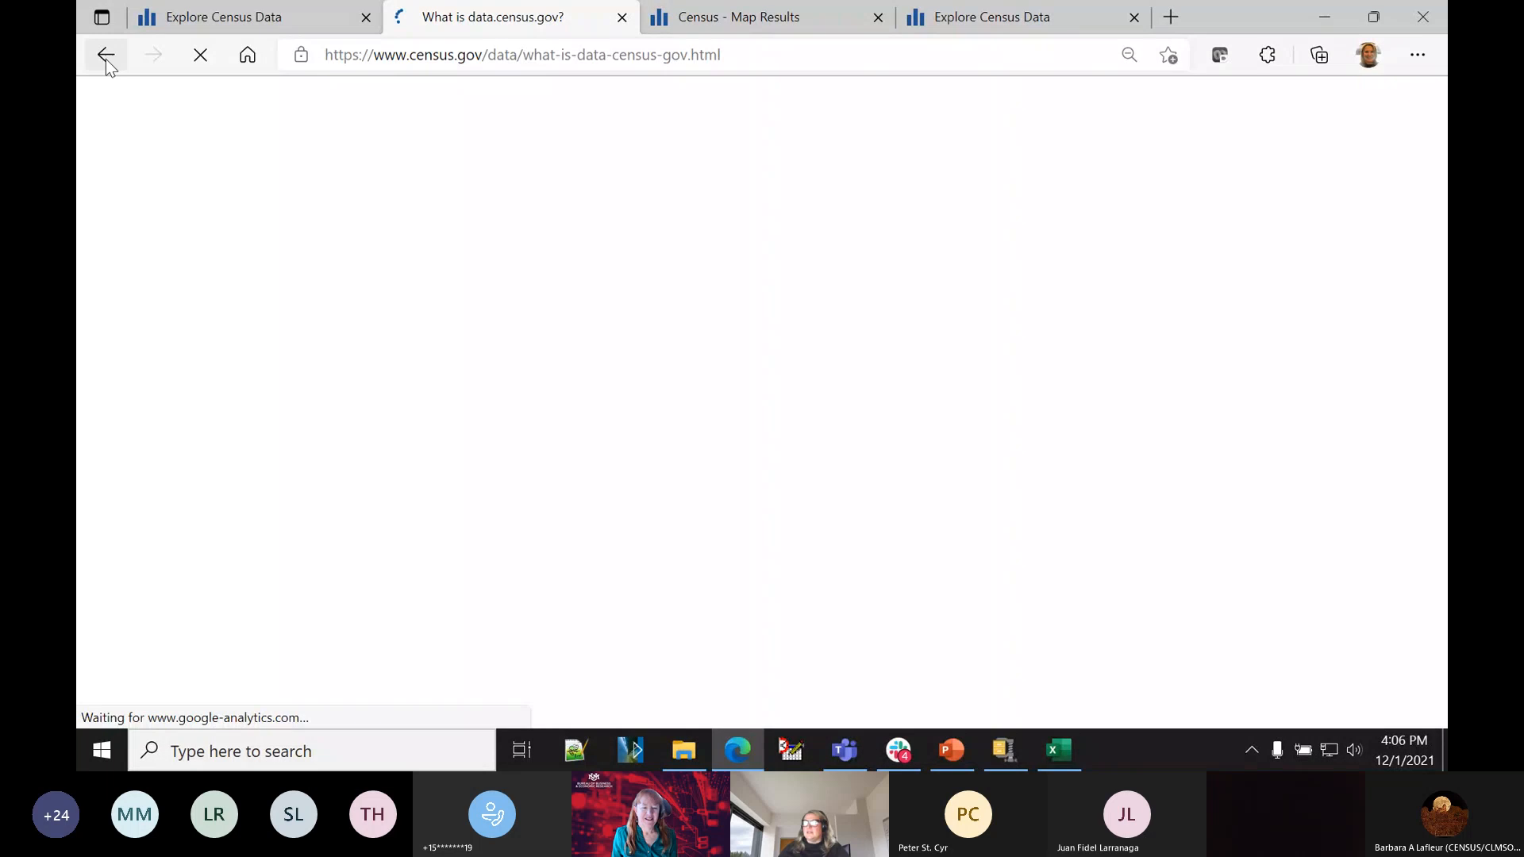
left_click(106, 55)
left_click(212, 26)
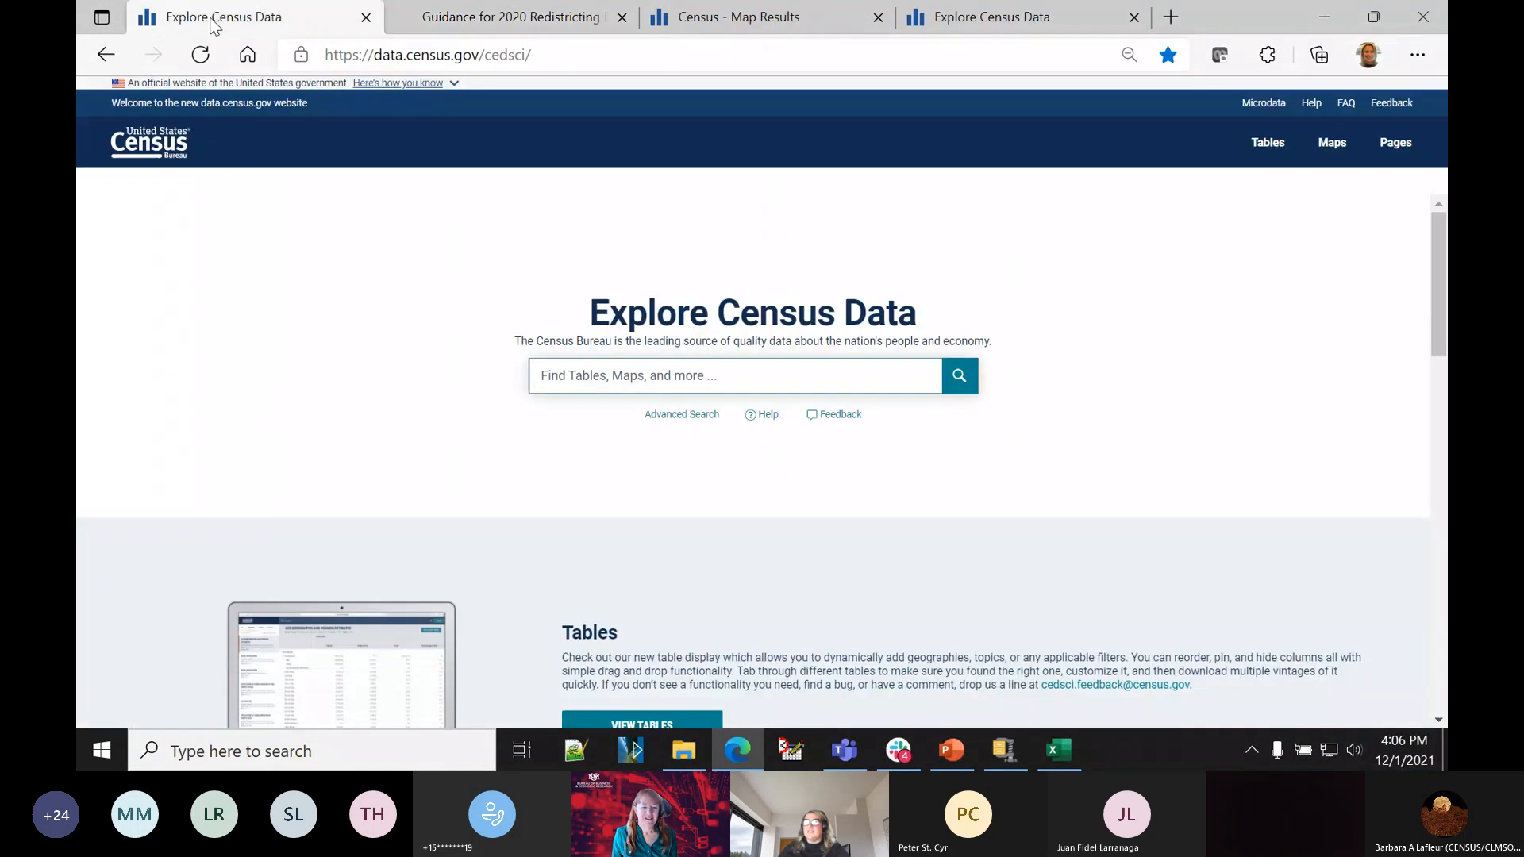
left_click(829, 413)
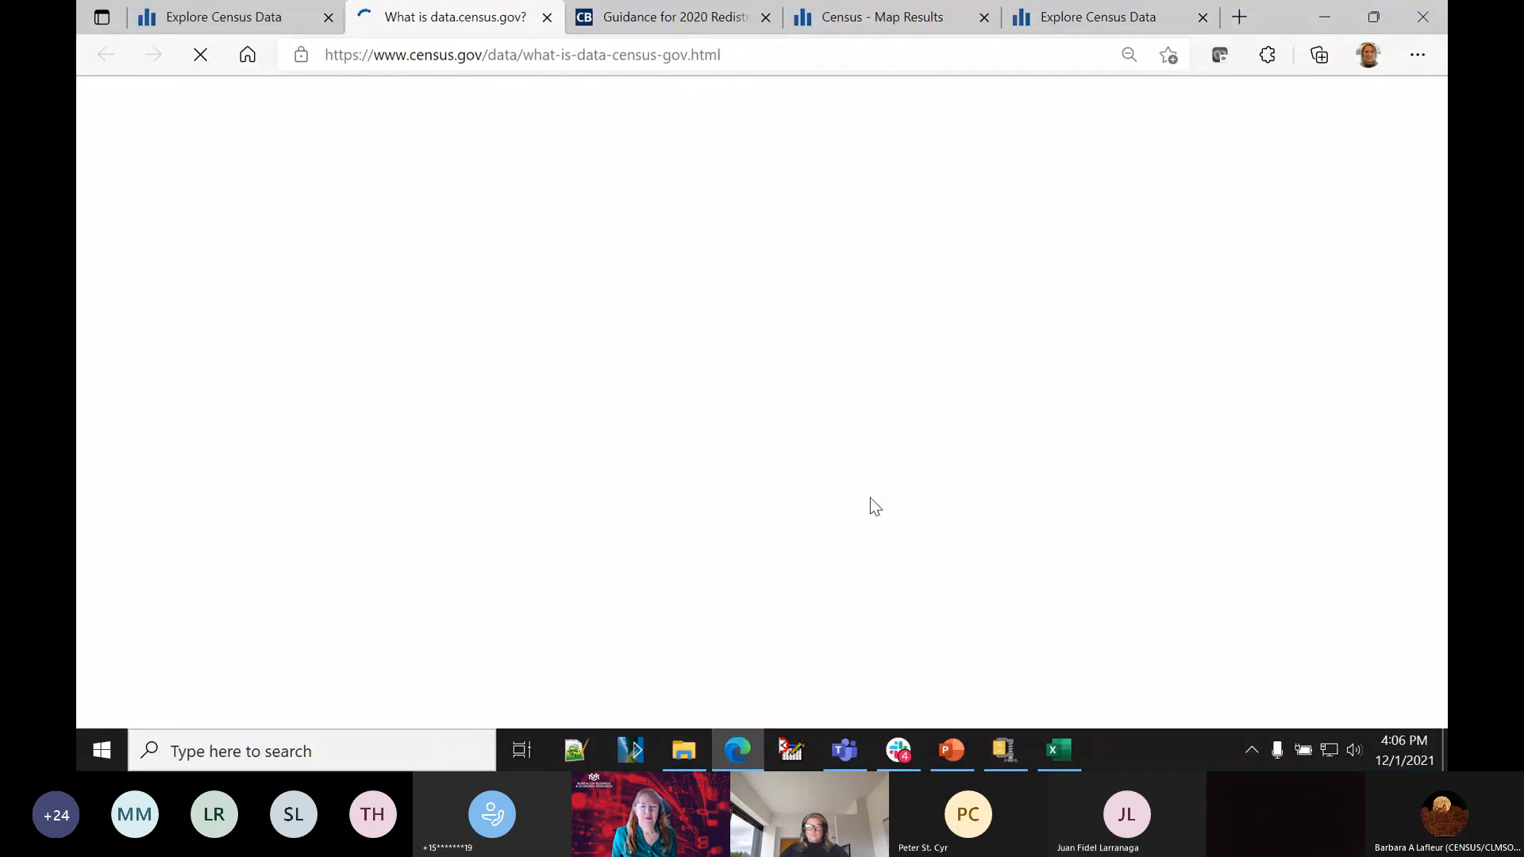
left_click(836, 762)
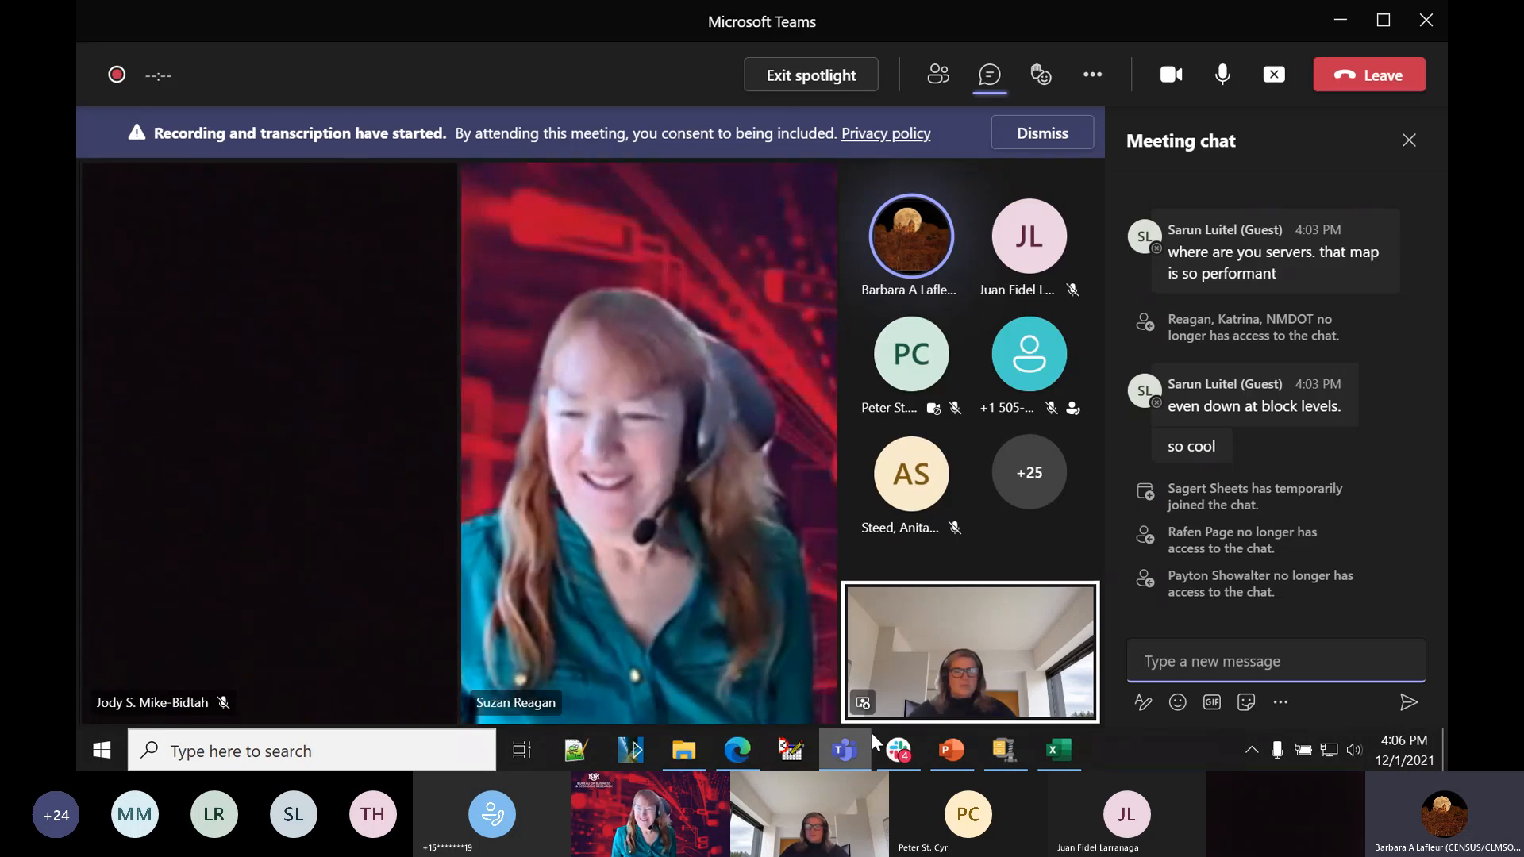